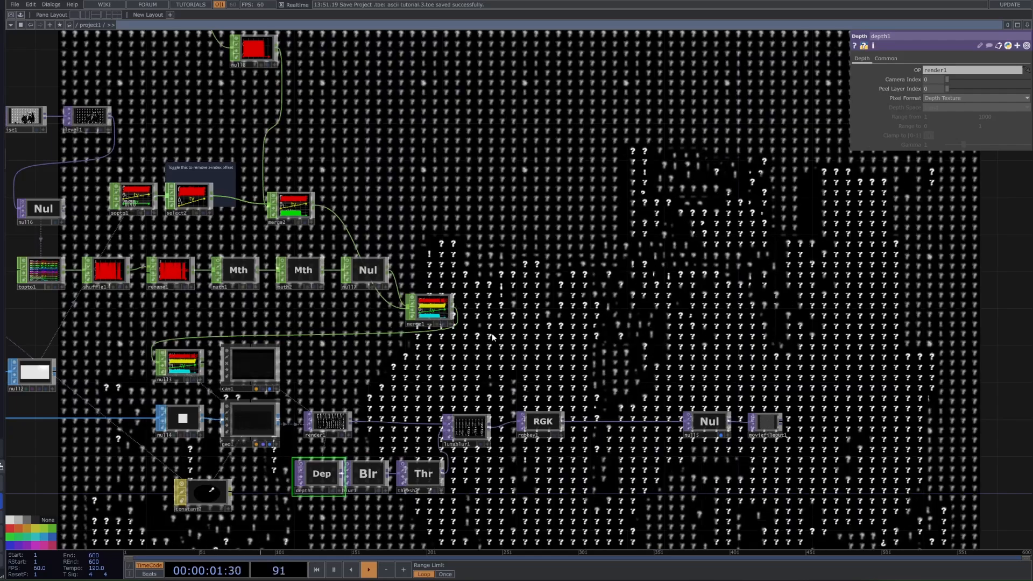
Orbit the camera around the rendered ASCII character grid to examine its depth from an angle
drag(397, 335, 448, 370)
click(225, 235)
drag(556, 239, 493, 167)
click(438, 394)
drag(517, 350, 481, 382)
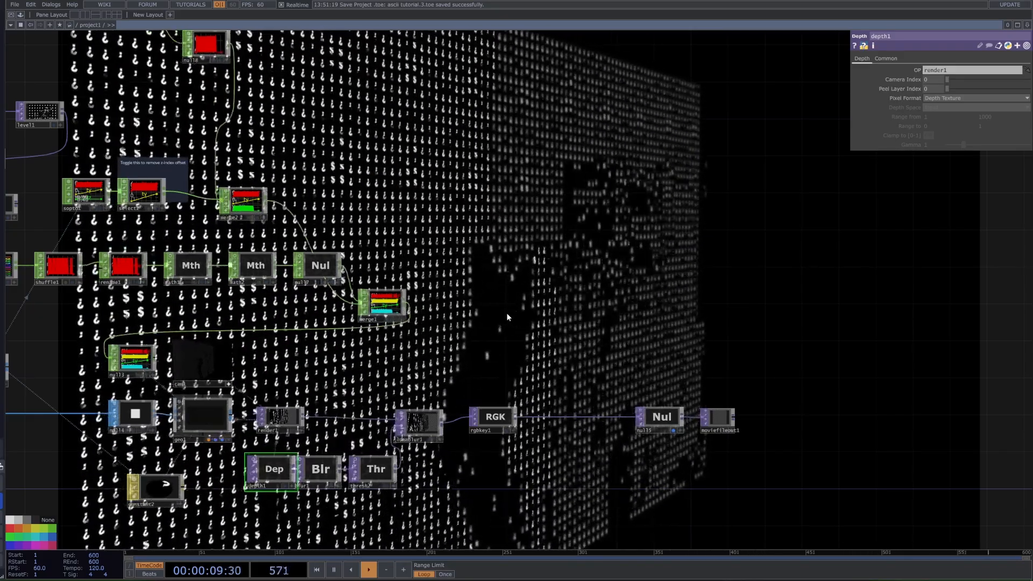
Look over the full node network starting from the Video Device In node, and undo the camera viewpoint change
scroll(347, 308, down, 3)
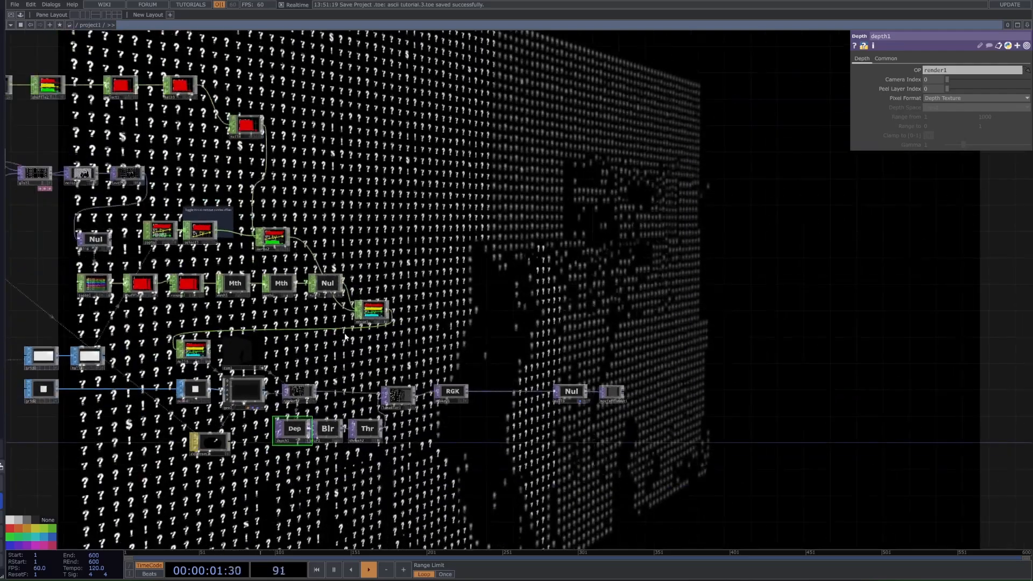
scroll(479, 257, down, 3)
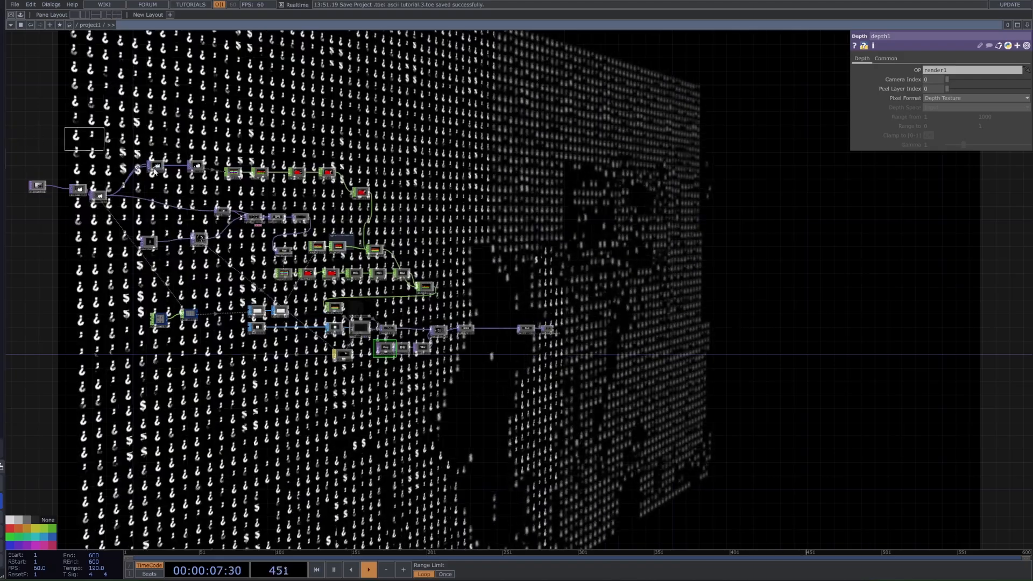
drag(210, 299, 394, 346)
scroll(205, 242, up, 4)
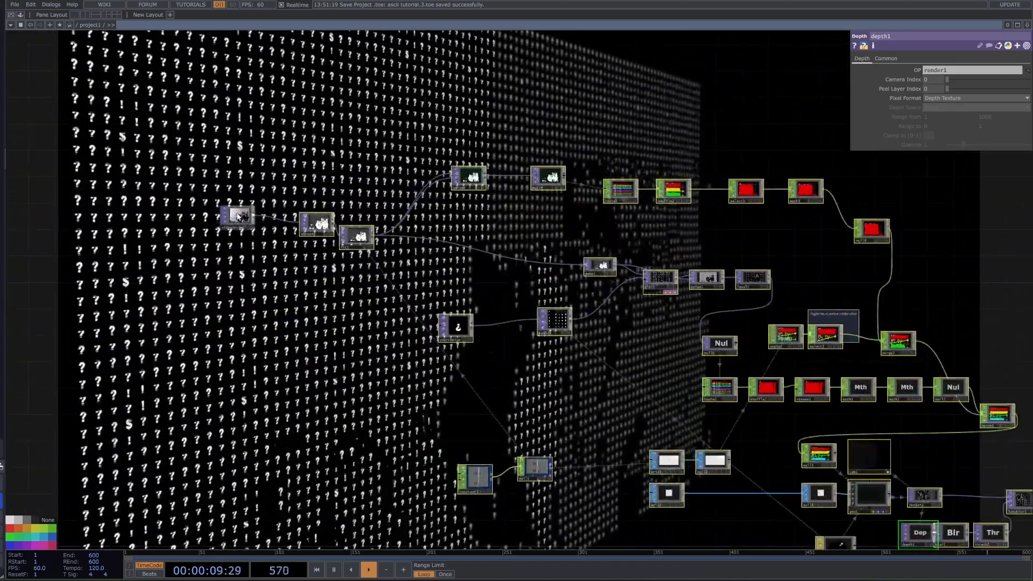
click(235, 215)
scroll(155, 225, down, 2)
drag(154, 225, 23, 166)
scroll(71, 160, down, 3)
scroll(70, 161, up, 3)
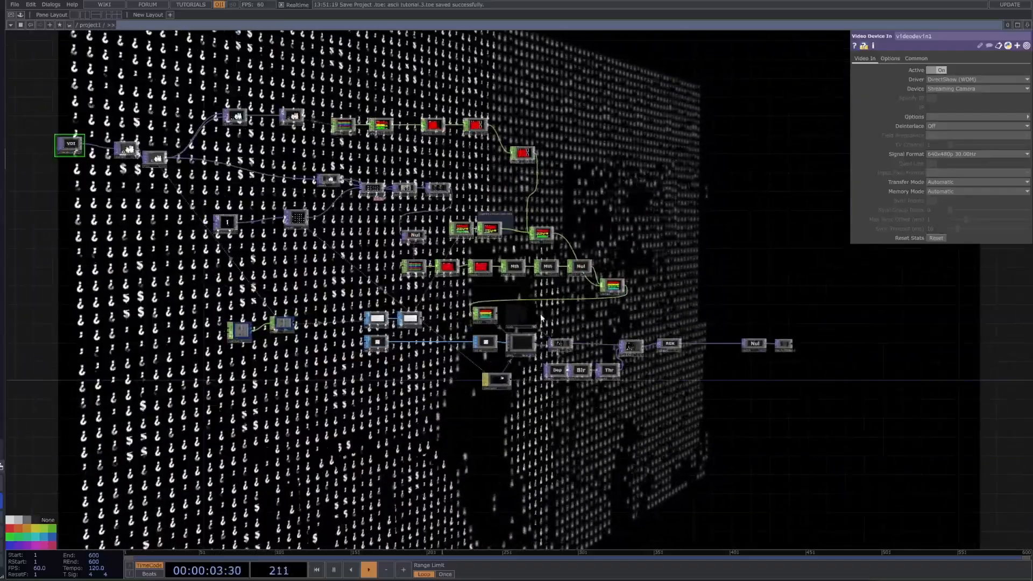
key(ctrl+z)
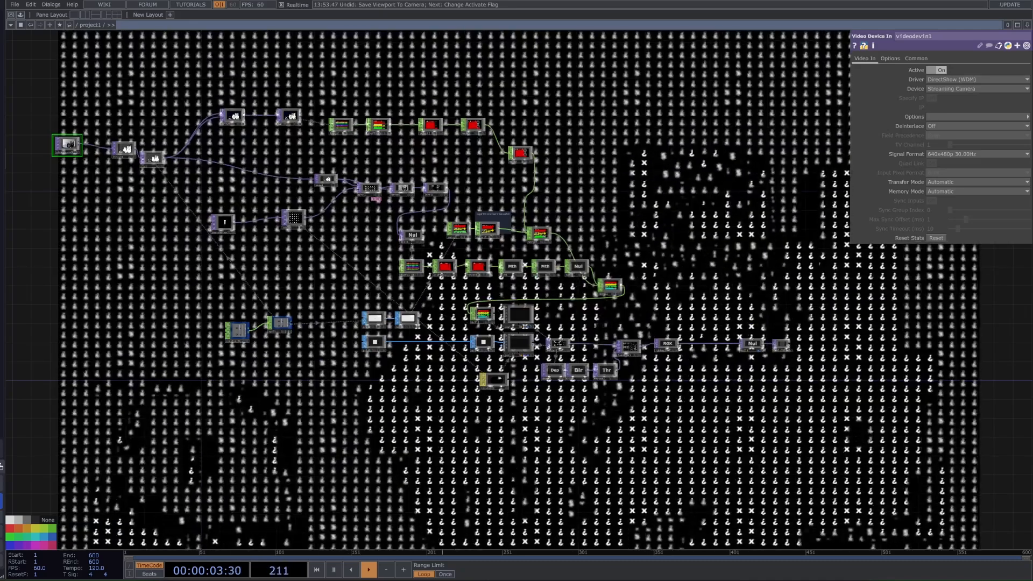
Switch to the browser and skip forward in the reference video "TouchDesigner | Mosaic tuxture with TOPs" to view its source images
key(alt+Tab)
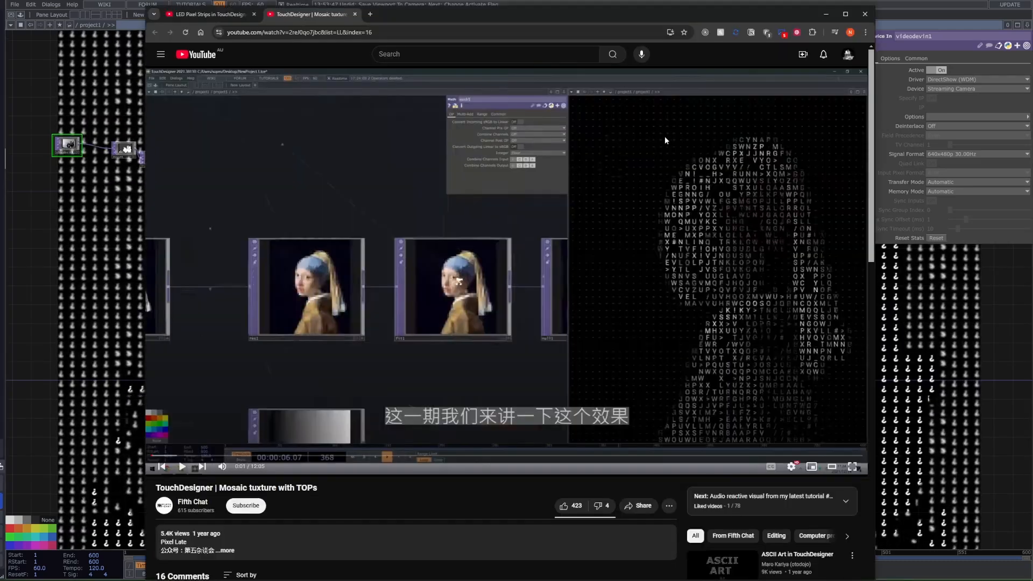
drag(601, 14, 642, 17)
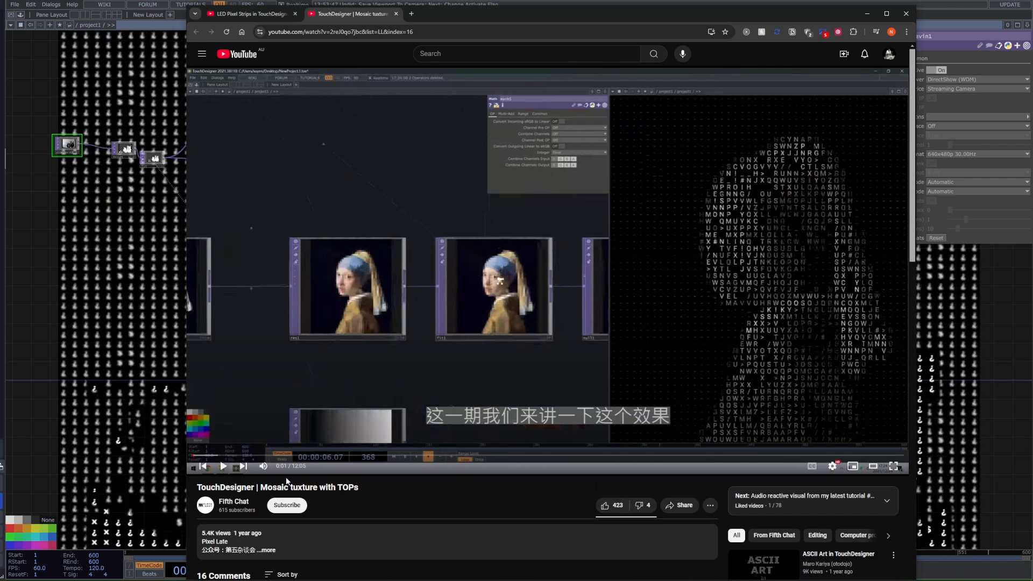
click(216, 456)
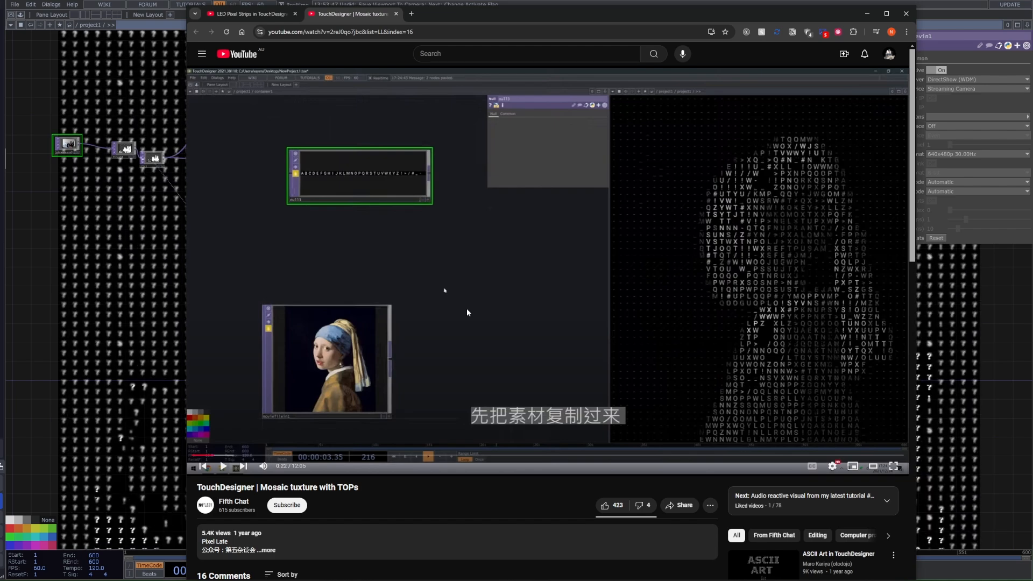
Switch back to TouchDesigner and undo the accidental node resize
key(alt+Tab)
drag(387, 349, 378, 358)
key(ctrl+z)
drag(549, 439, 511, 424)
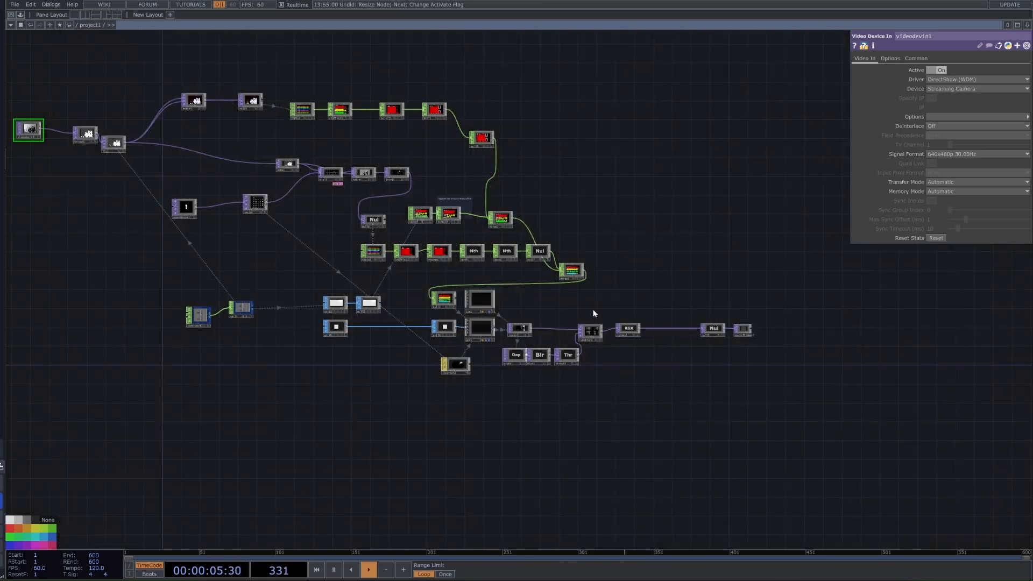
Examine the network from the render1 and lumablur1 section back to the video input, threshold and fit1 nodes
click(521, 328)
scroll(584, 328, up, 3)
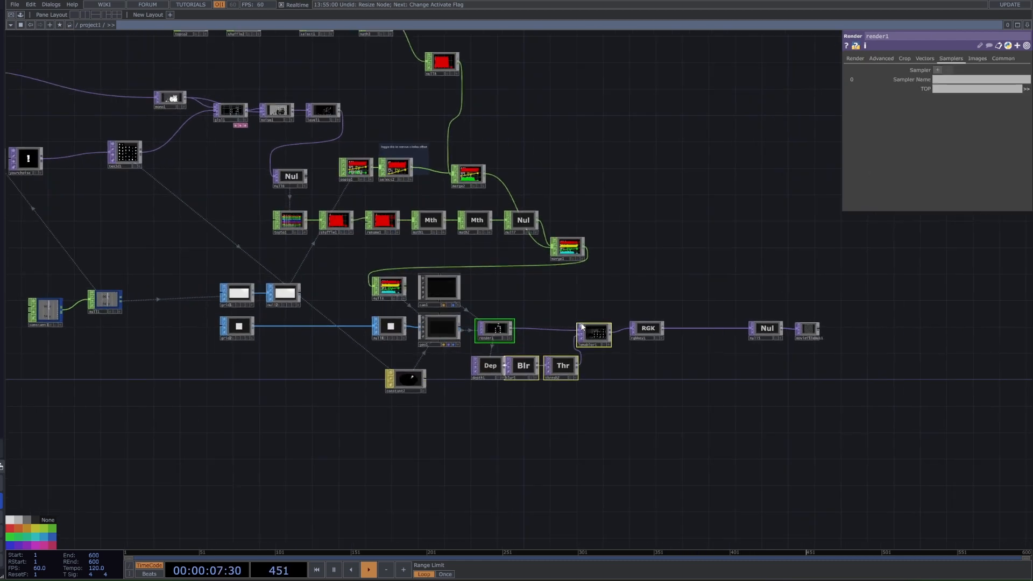
scroll(540, 321, down, 3)
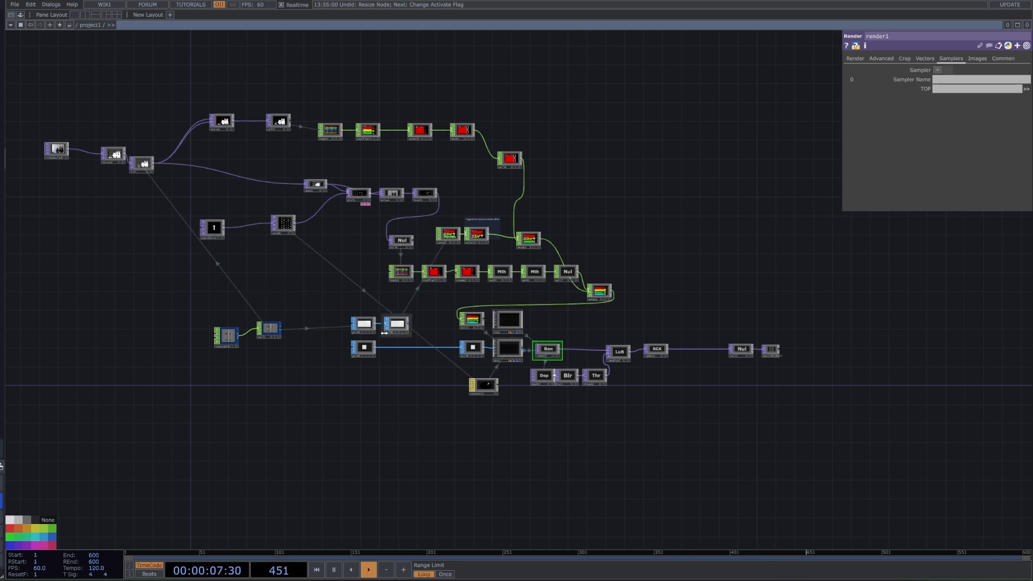
drag(278, 318, 358, 353)
scroll(135, 218, up, 2)
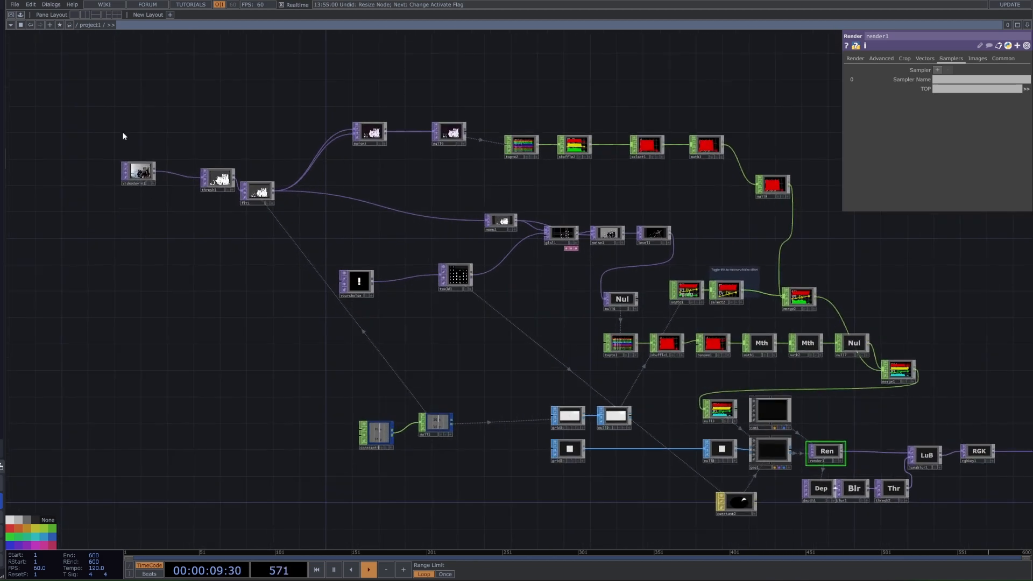
drag(249, 237, 272, 242)
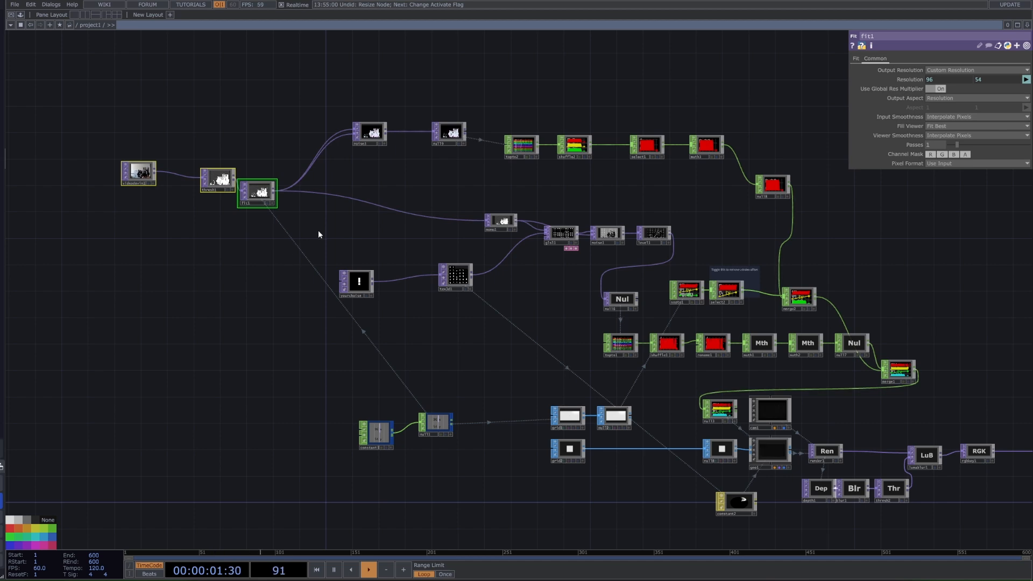
scroll(318, 234, right, 6)
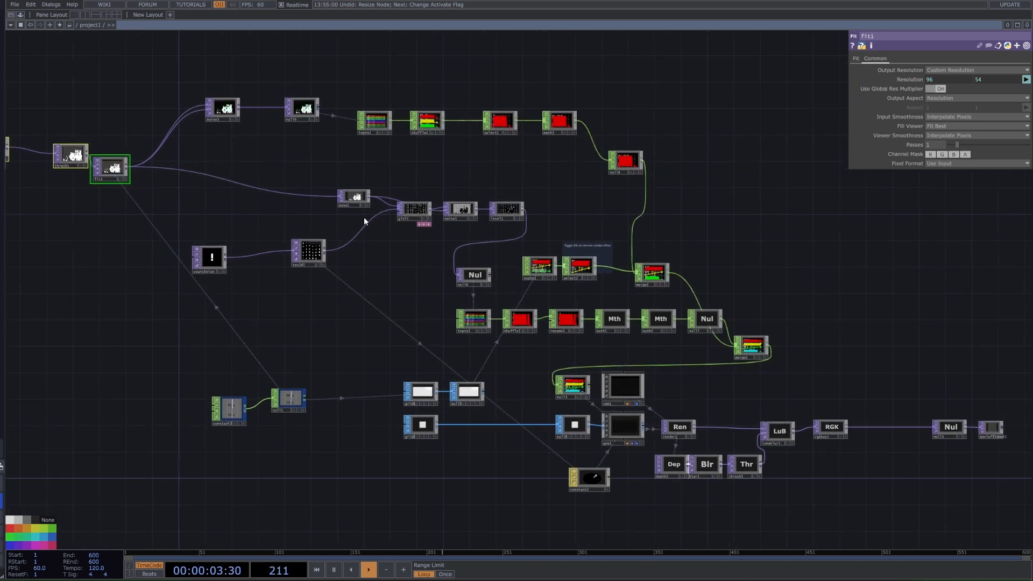
Inspect the tex3d1 character grid and the frame-based text expression of the yourchoise Text node
scroll(317, 253, up, 10)
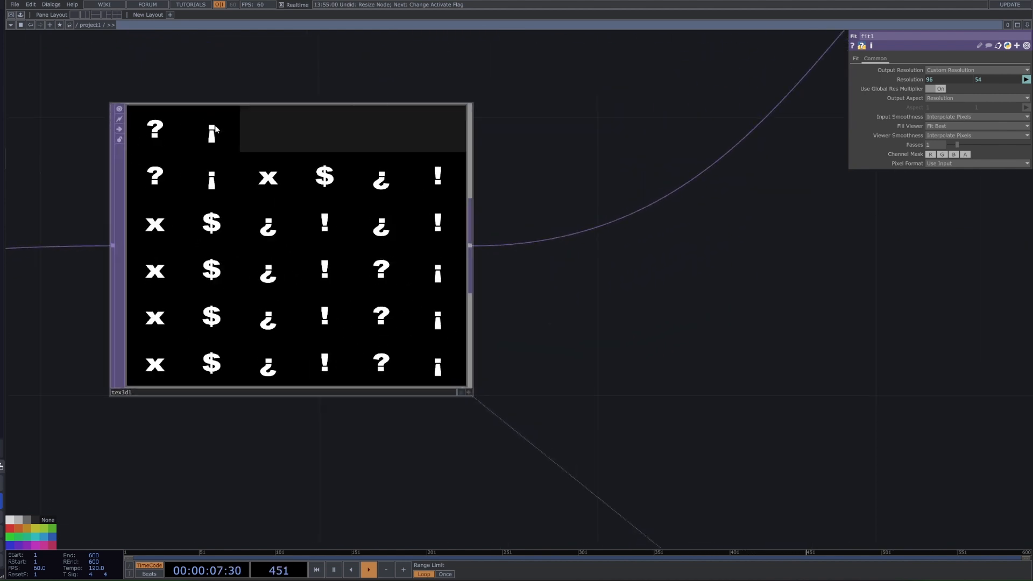
scroll(461, 250, down, 6)
click(153, 269)
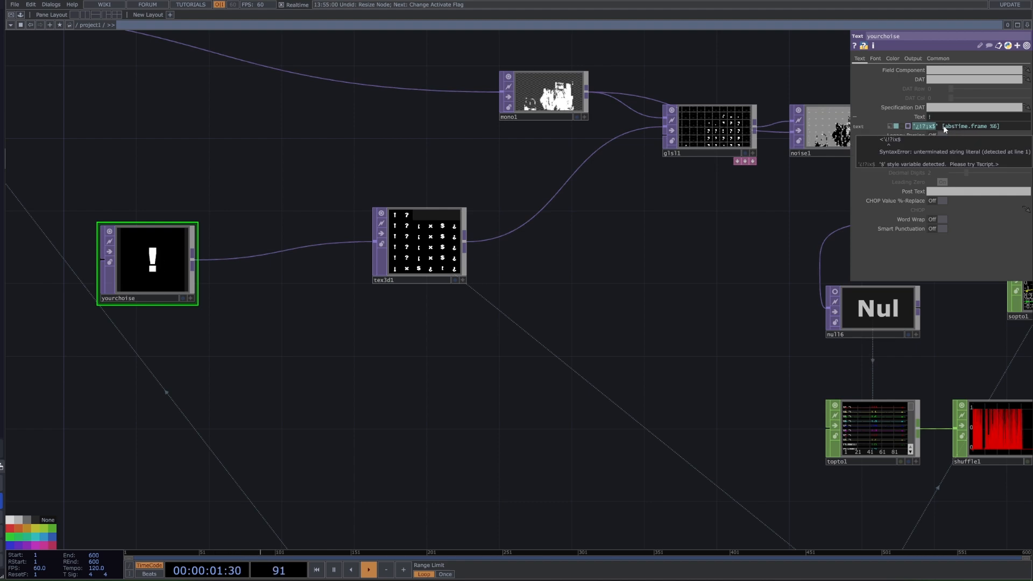
drag(943, 126, 994, 126)
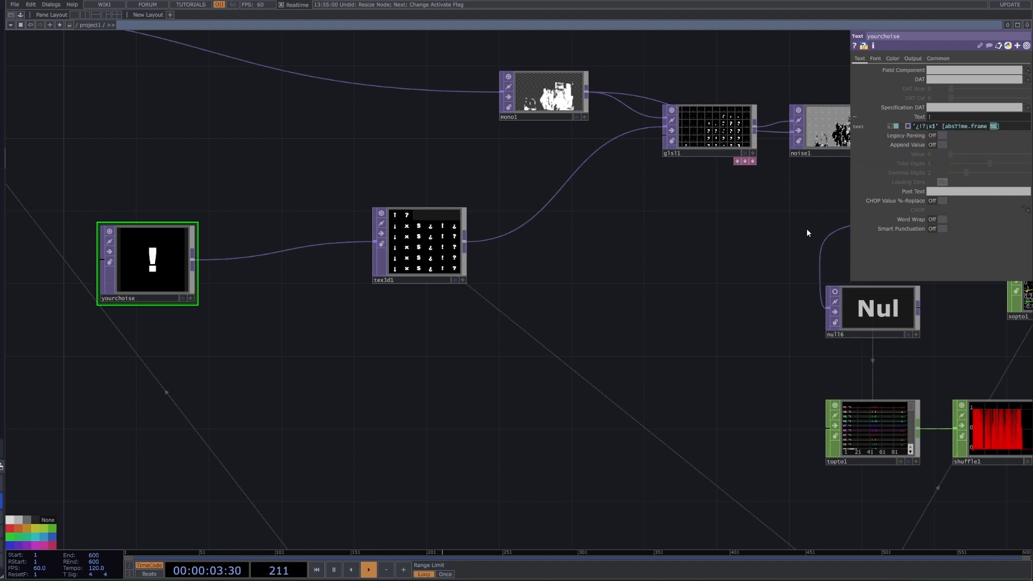
Examine the level1 output, the channel conversion chain, and the cam1 and geo1 instancing views through to the render nodes
drag(750, 240, 520, 246)
scroll(521, 269, down, 2)
scroll(727, 127, up, 8)
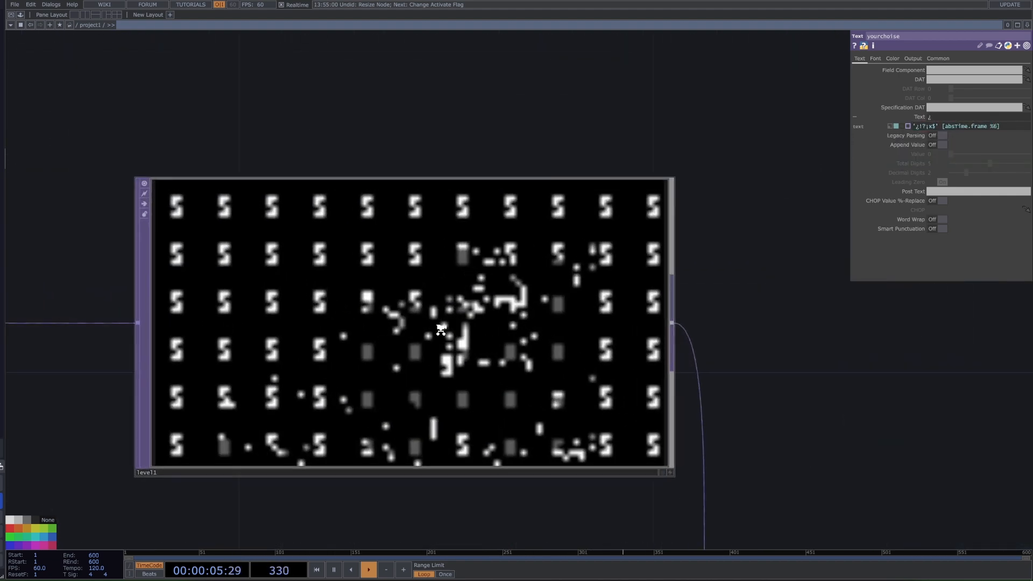
scroll(457, 345, down, 5)
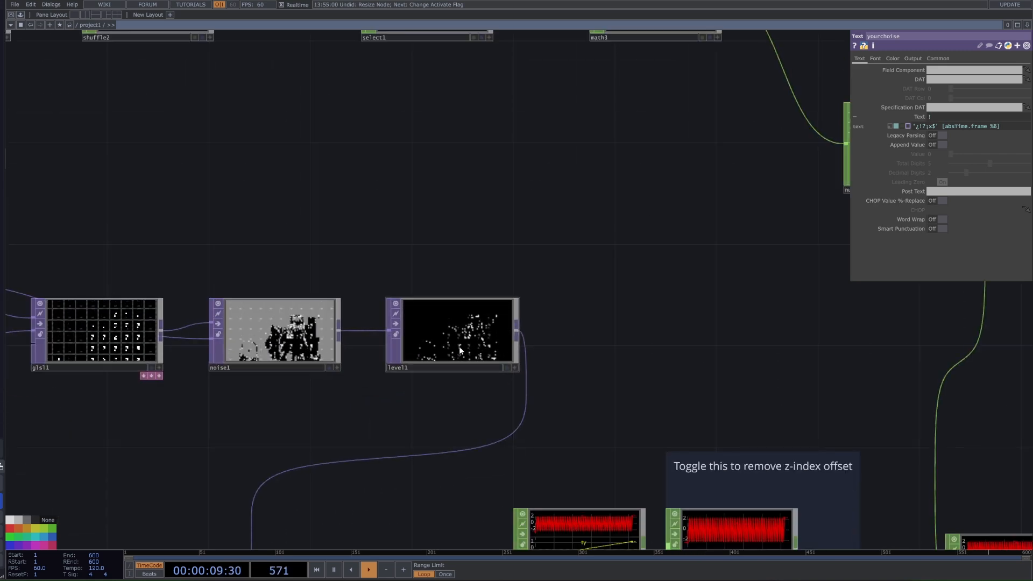
scroll(459, 346, down, 3)
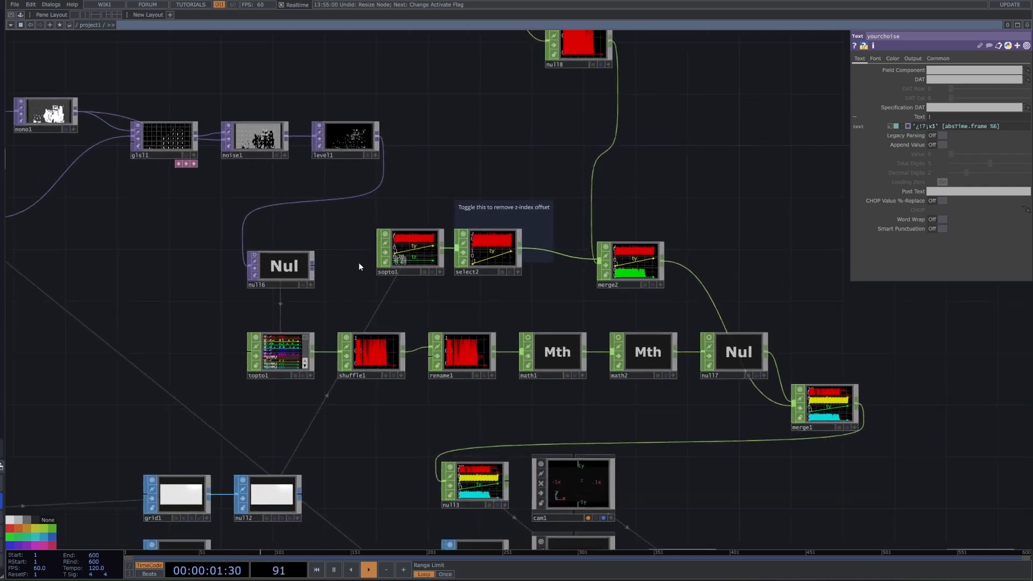
scroll(359, 267, down, 2)
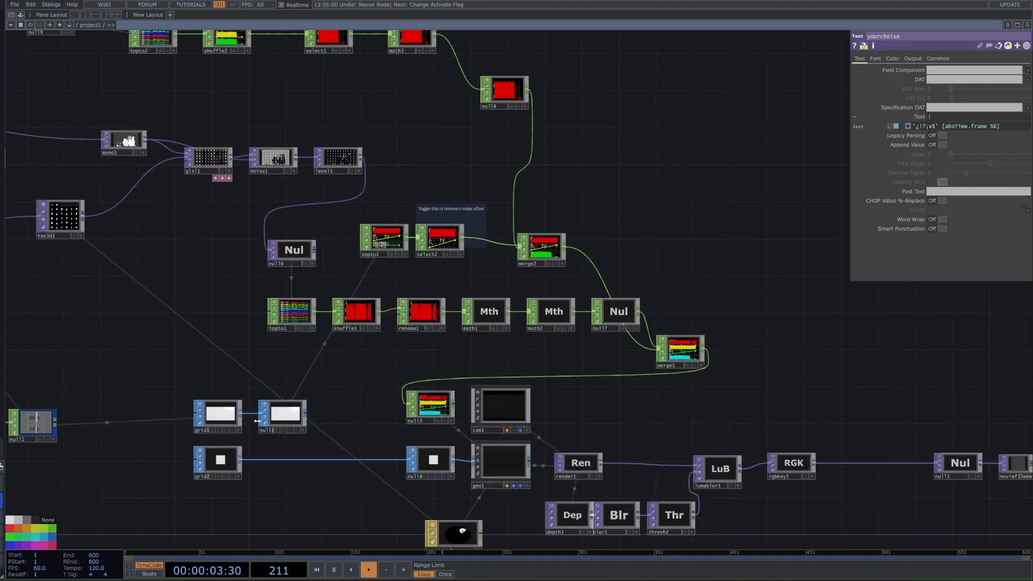
scroll(475, 458, up, 6)
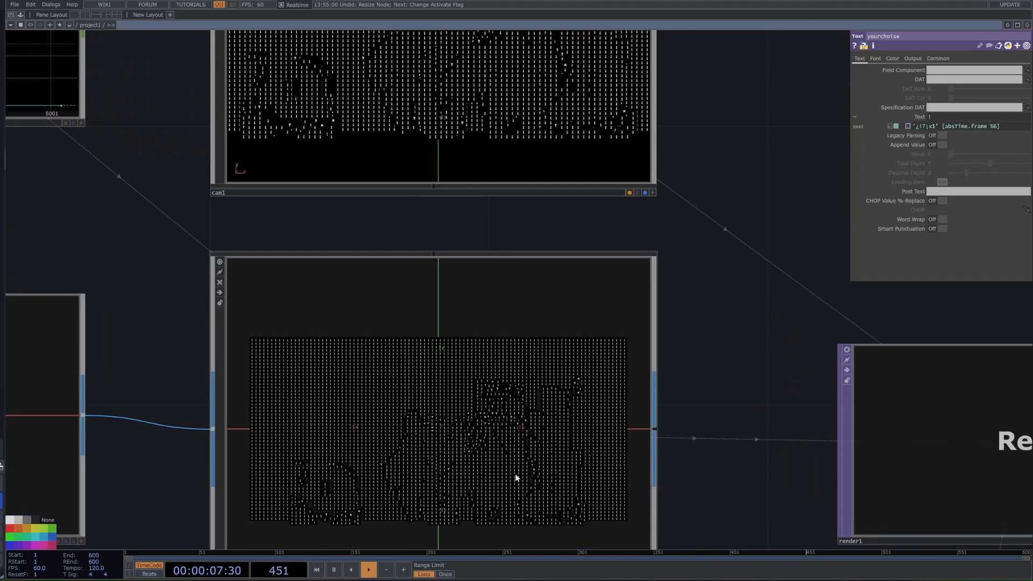
scroll(514, 468, down, 6)
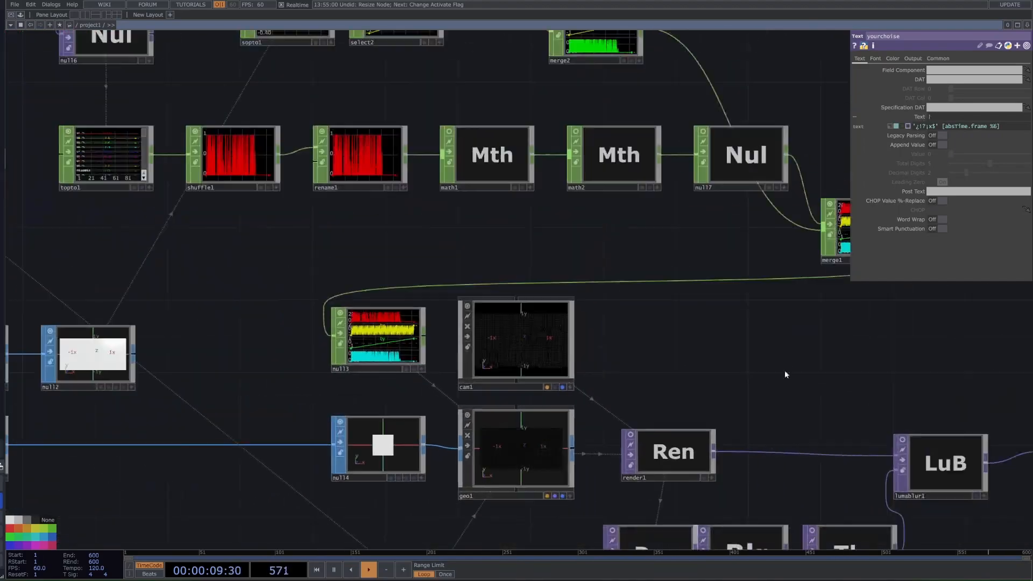
scroll(708, 332, down, 5)
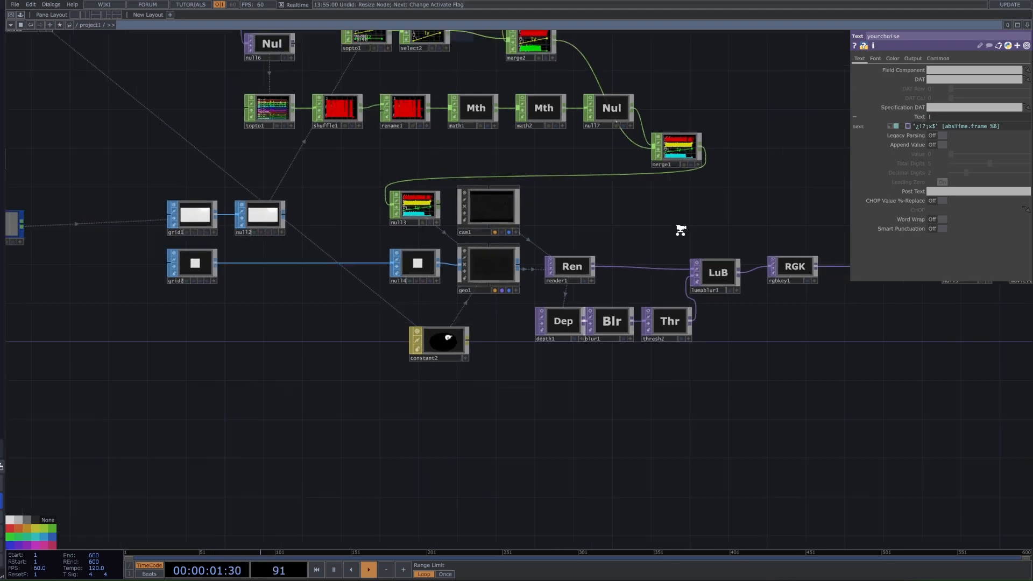
drag(660, 247, 662, 284)
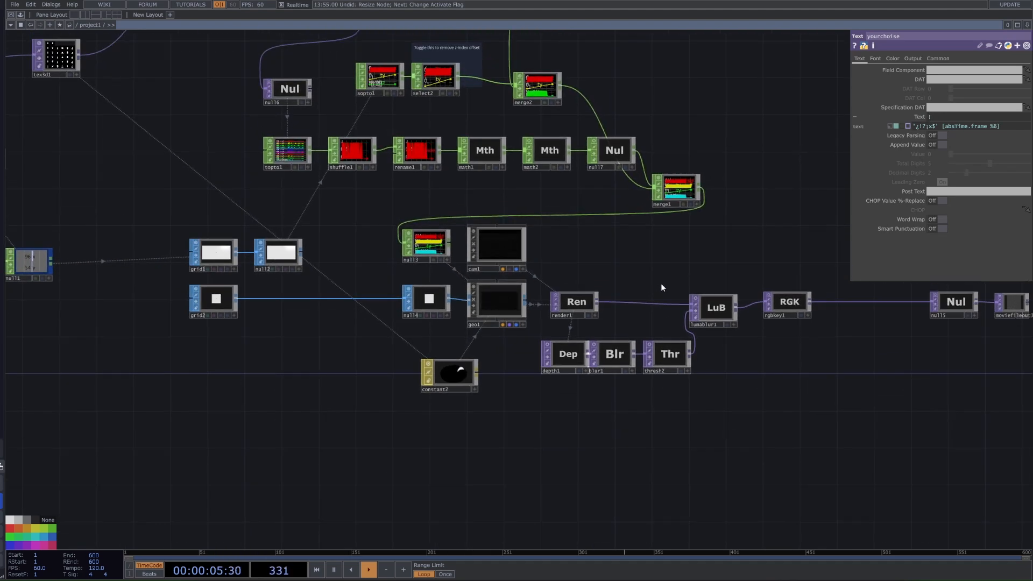
scroll(591, 296, down, 5)
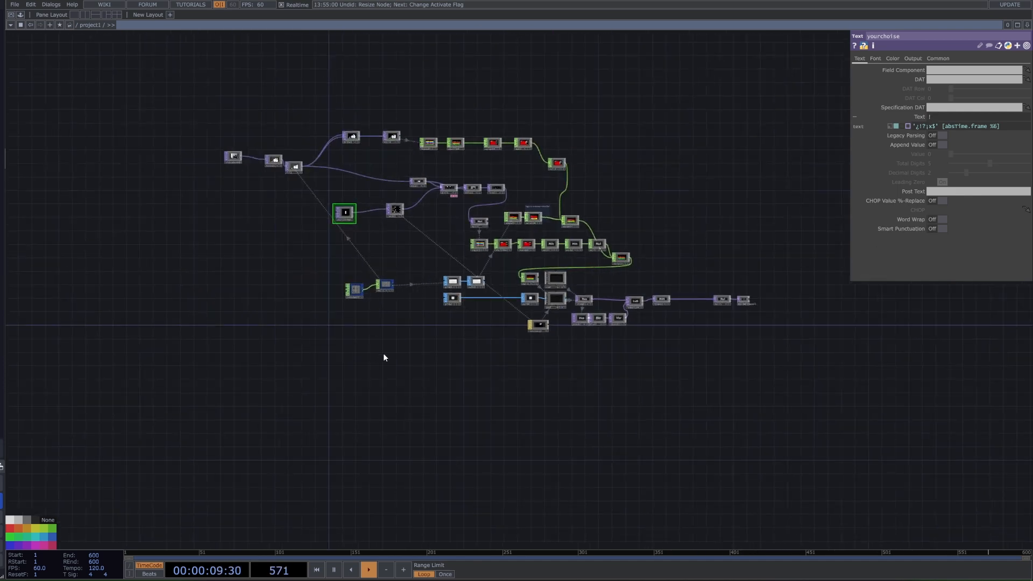
scroll(416, 230, up, 1)
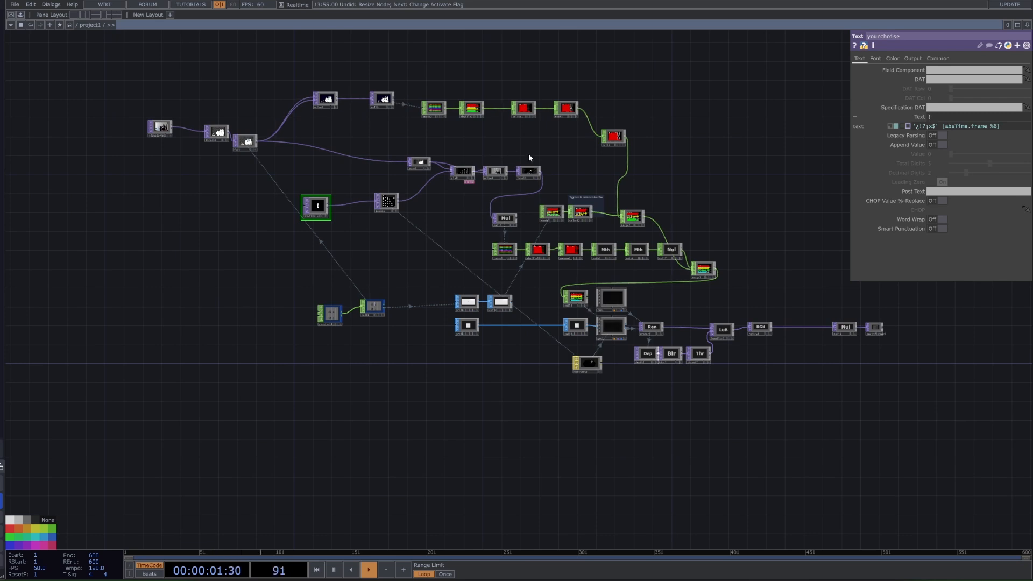
Shift the six-node group from yourchoise and mono1 through level1 aside, and place a duplicate of it in the empty area below the network
drag(541, 154, 277, 221)
drag(530, 171, 450, 171)
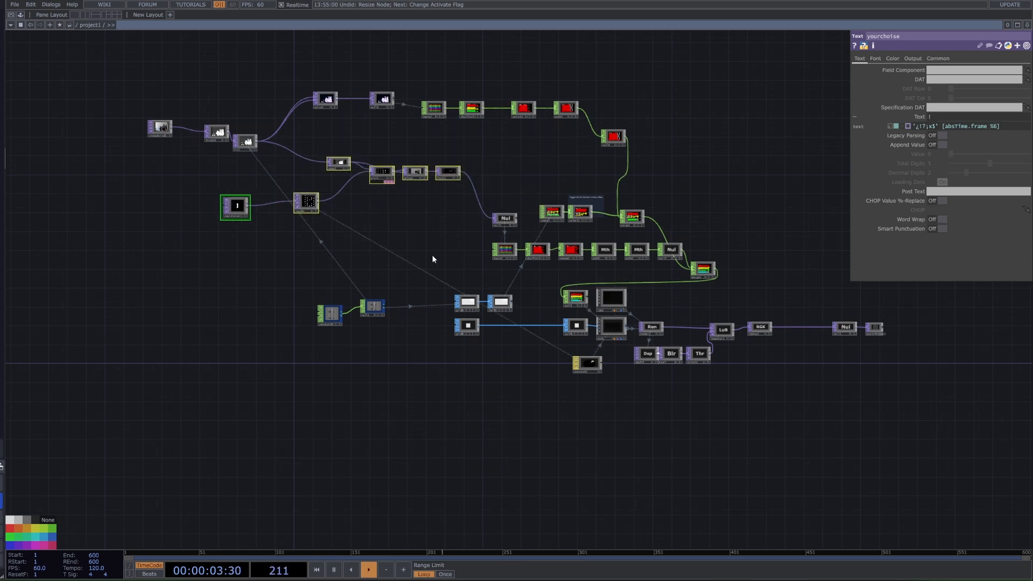
key(ctrl+c)
key(ctrl+v)
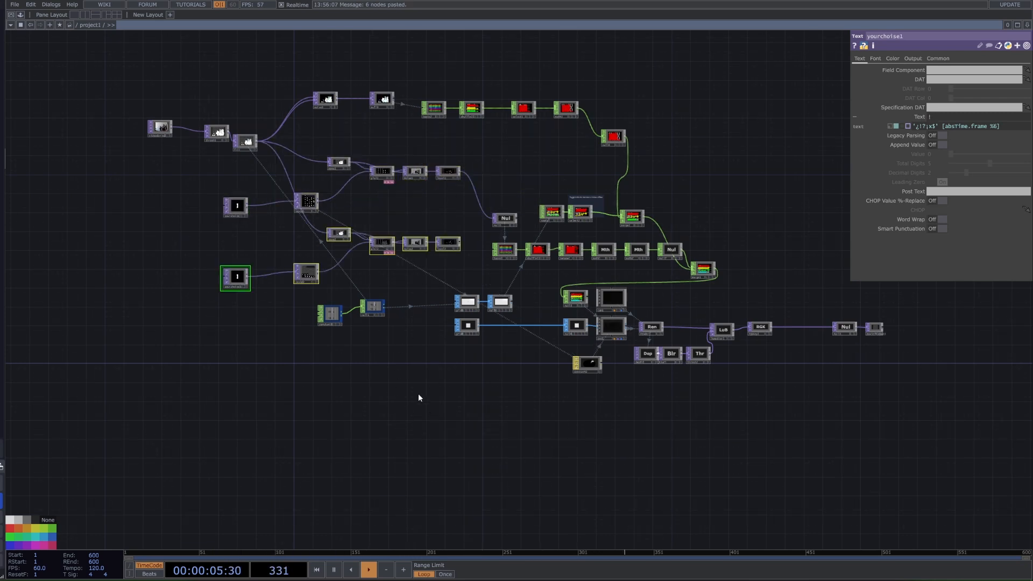
drag(449, 241, 326, 518)
Add a Constant CHOP in the empty area below the duplicated texture nodes
drag(484, 345, 522, 159)
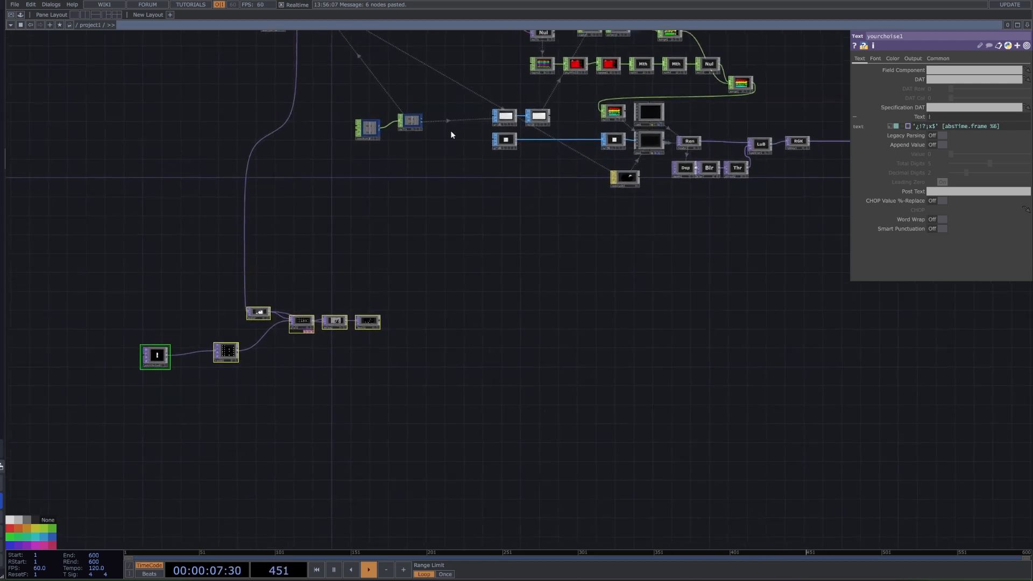
drag(417, 267, 454, 129)
drag(379, 323, 426, 225)
scroll(332, 258, up, 3)
drag(380, 176, 396, 202)
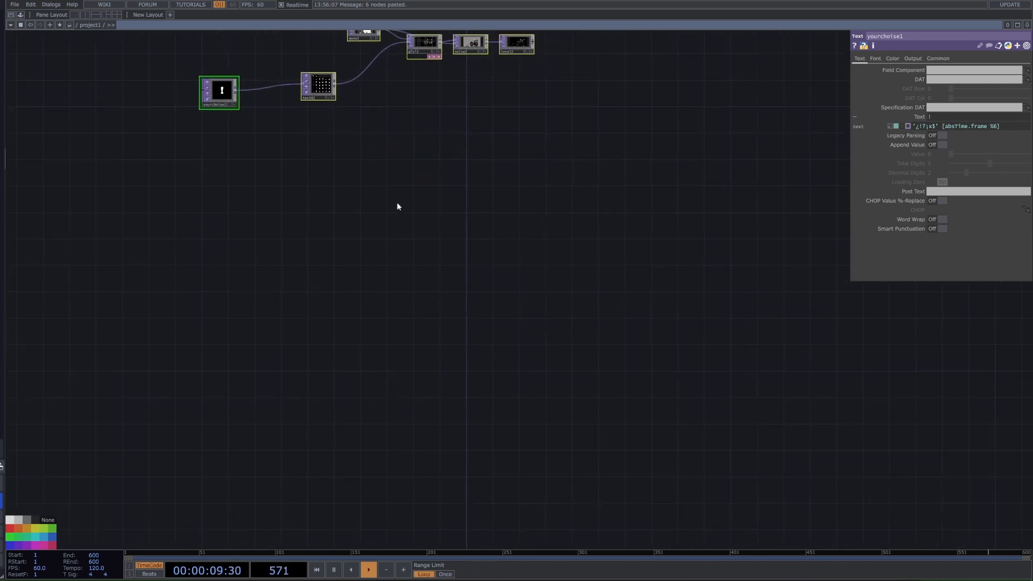
click(398, 247)
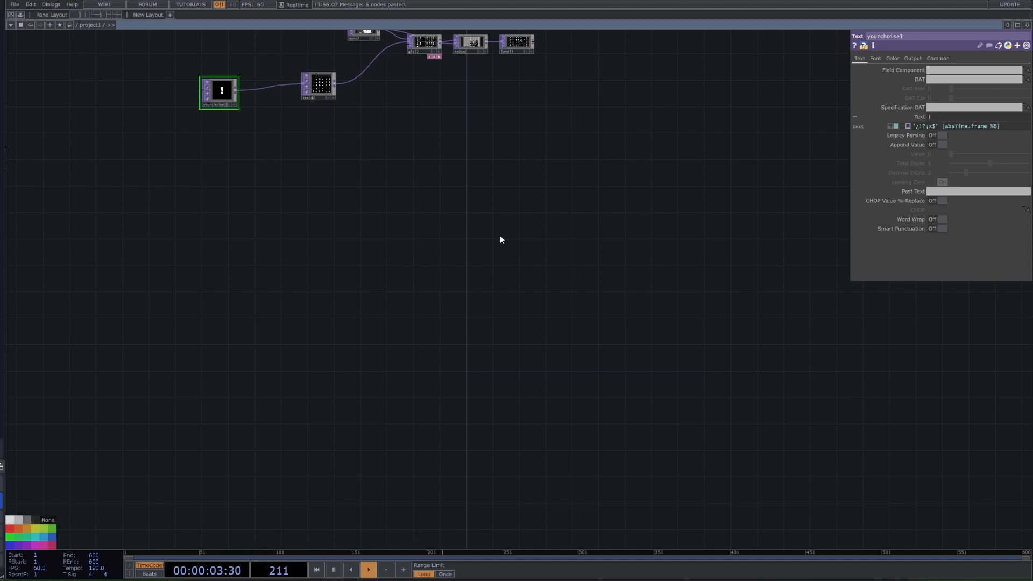
key(Tab)
click(409, 128)
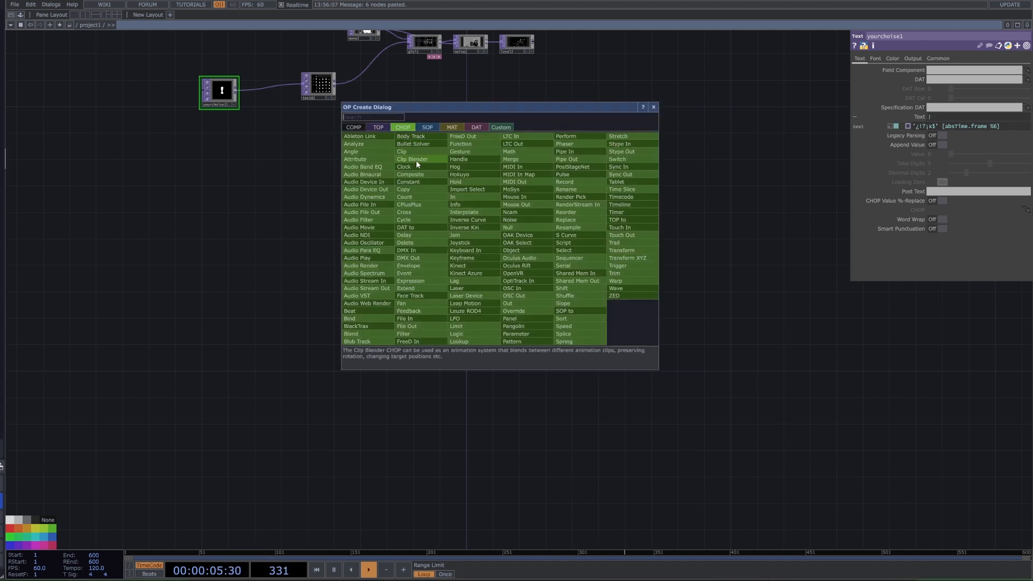
text(const)
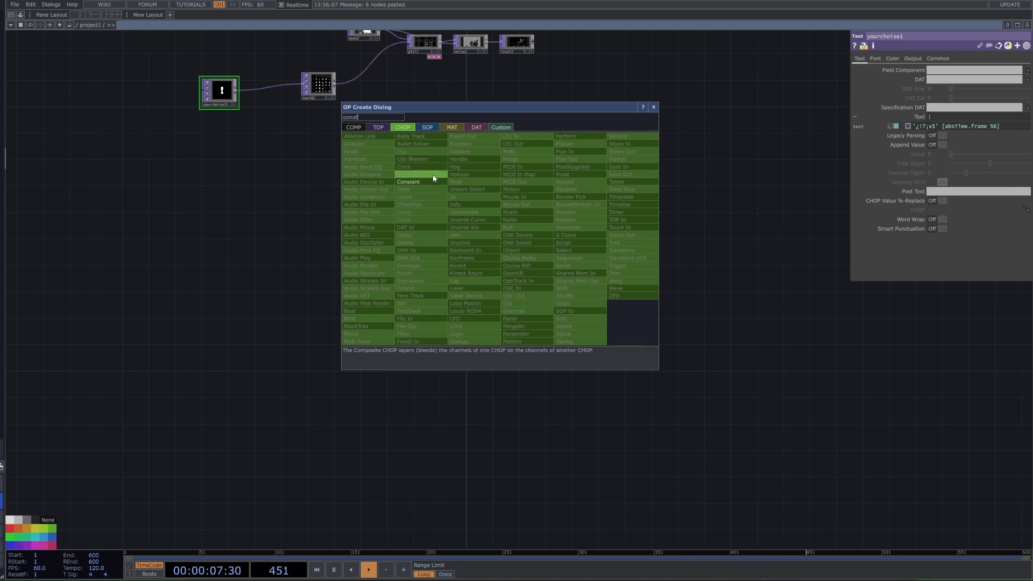
click(429, 182)
click(431, 180)
scroll(461, 176, up, 5)
drag(539, 138, 522, 201)
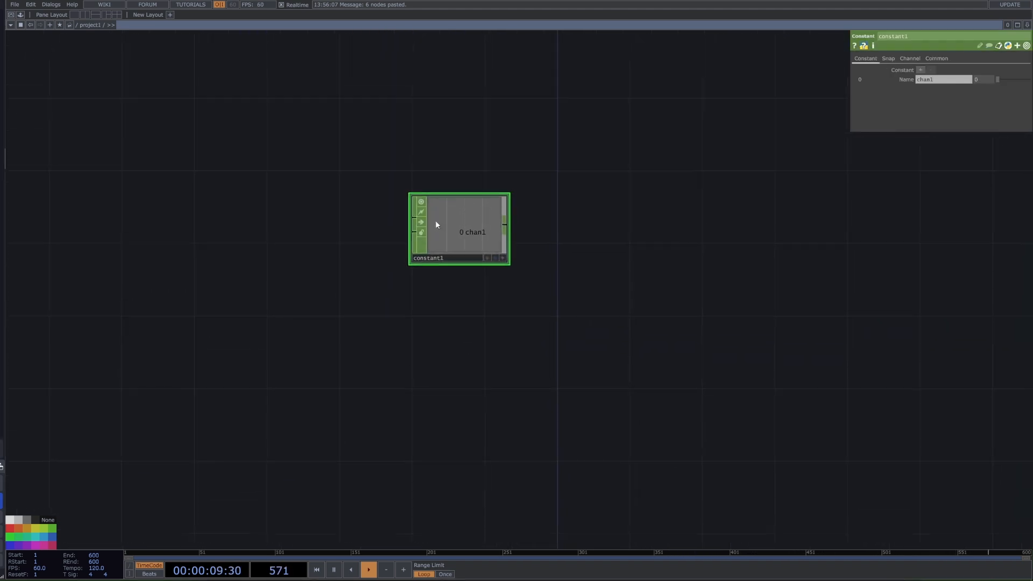
Name the new Constant's first channel resx and add a second channel named resy
click(946, 81)
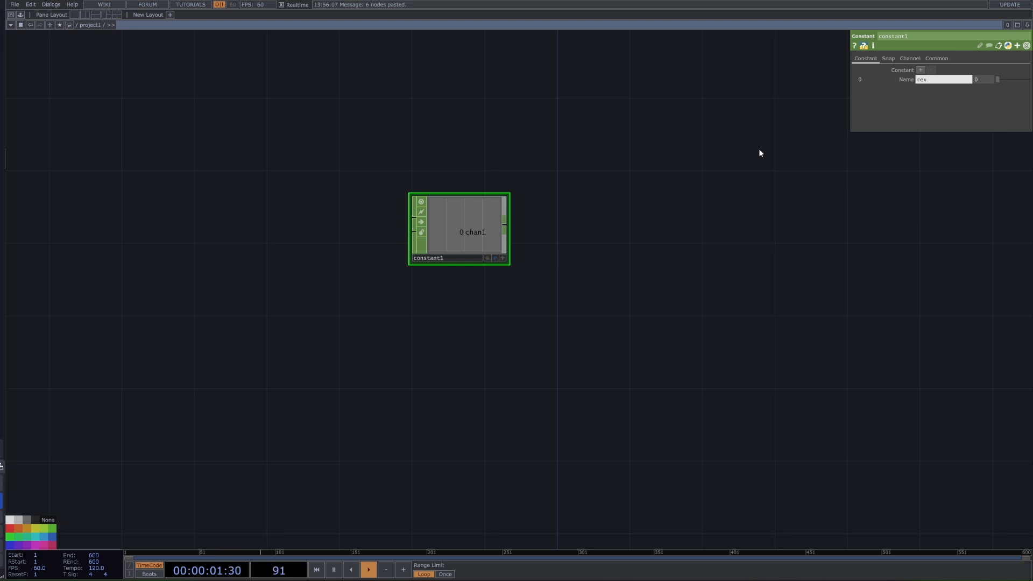
text(resx)
click(921, 70)
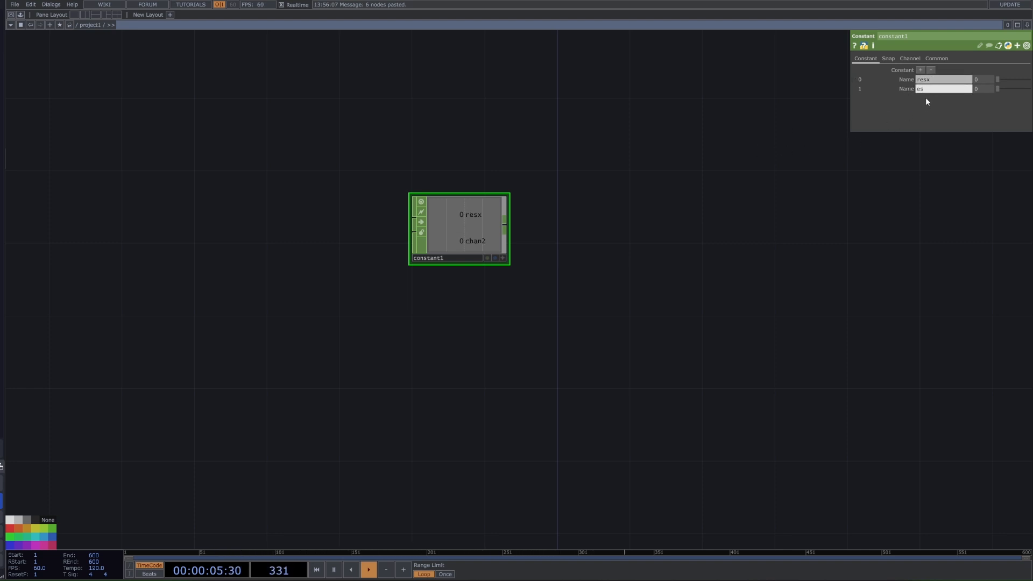
drag(924, 92, 913, 90)
text(resy)
Check the original constant's resolution values, and set resx to 96 and resy to 54 on the new Constant
drag(761, 194, 699, 419)
scroll(733, 250, down, 5)
drag(638, 236, 645, 325)
click(683, 108)
scroll(680, 110, up, 5)
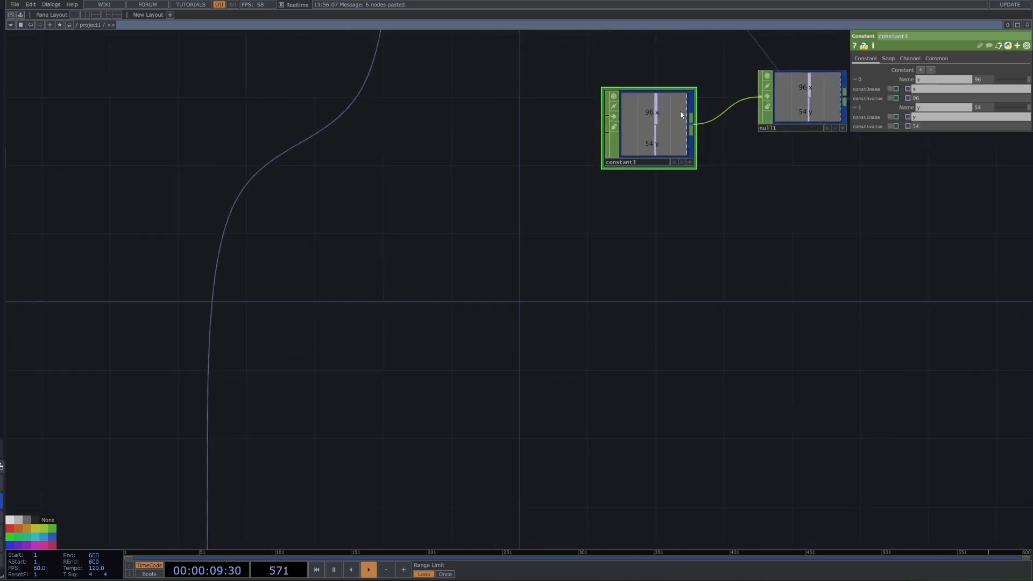
drag(588, 129, 563, 44)
scroll(560, 40, down, 4)
drag(474, 453, 494, 283)
click(489, 429)
drag(980, 80, 972, 89)
text(96)
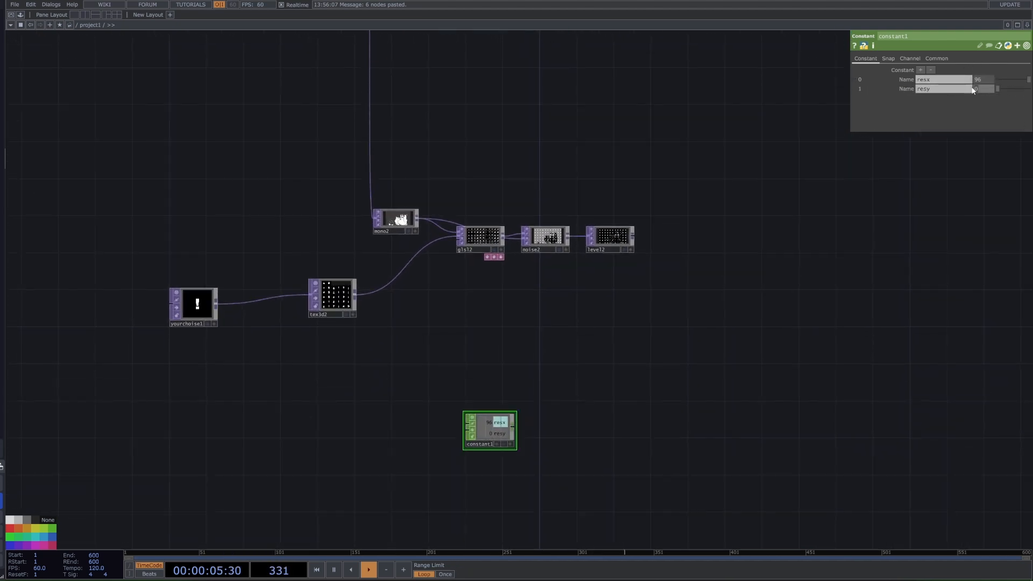
text(54)
key(Return)
Examine the tex3d2 character grid and the duplicated chain from glsl2 to level2 in relation to the original network
scroll(556, 240, up, 3)
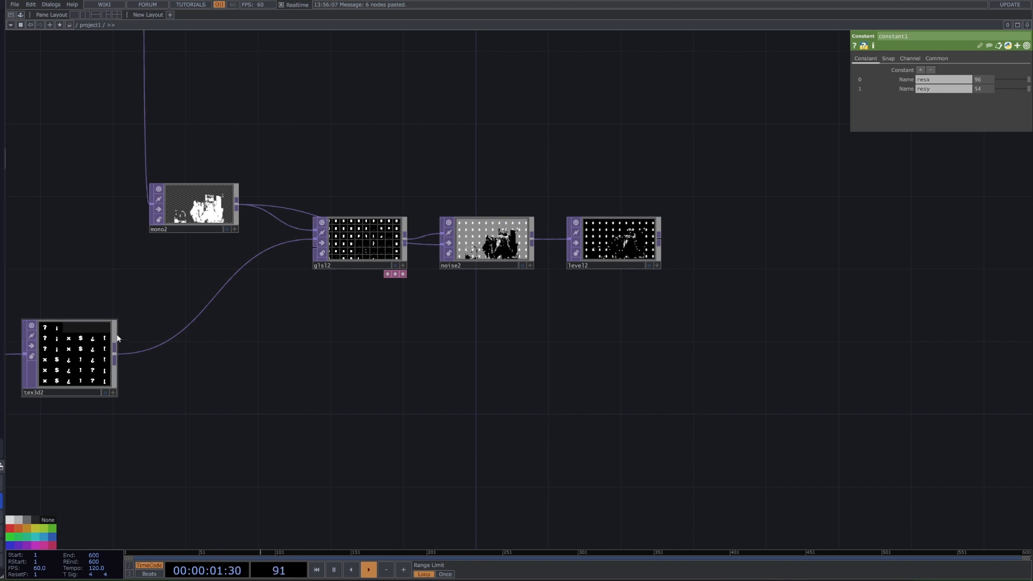
scroll(89, 359, up, 4)
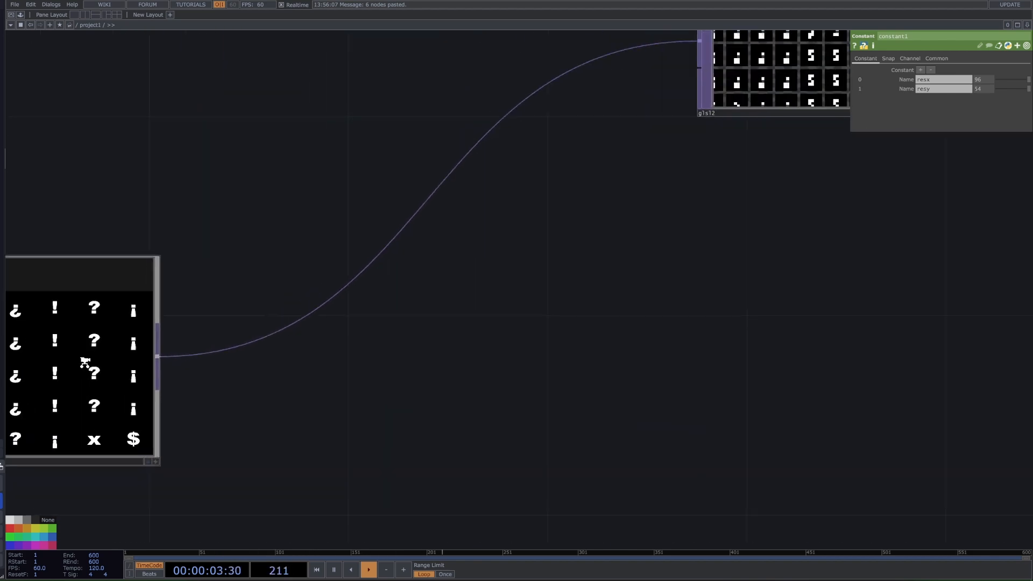
scroll(85, 362, down, 5)
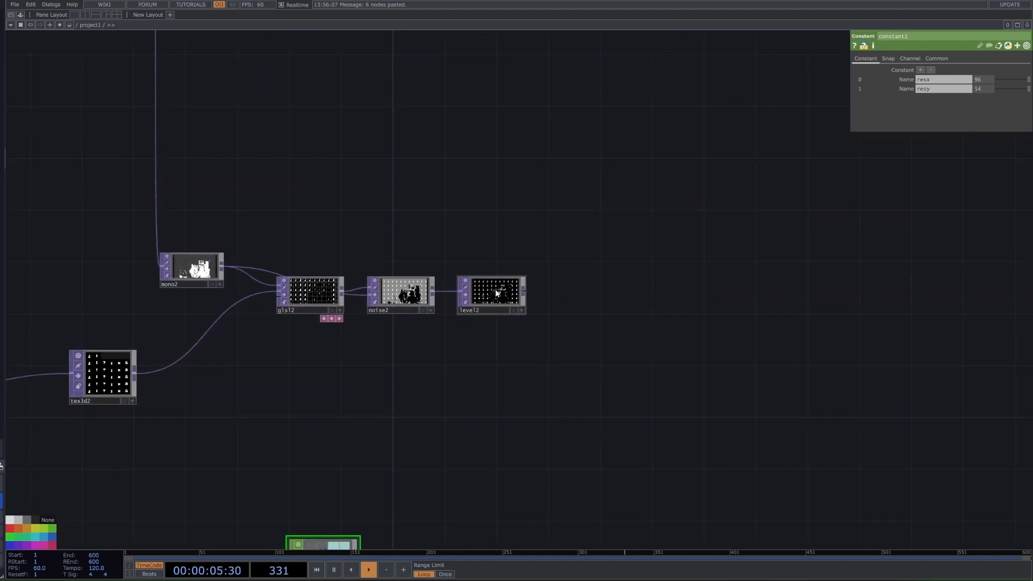
scroll(492, 293, down, 2)
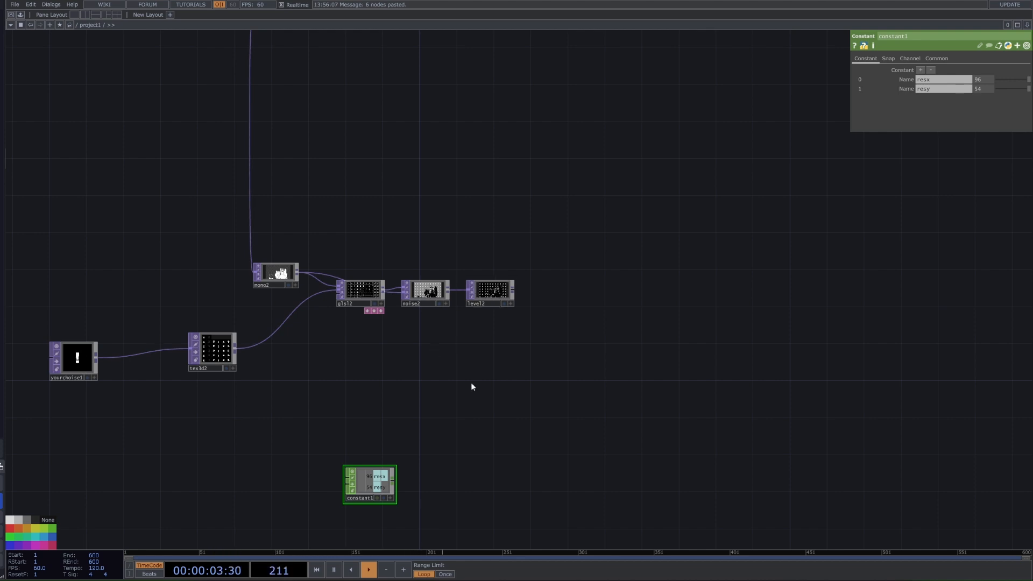
scroll(378, 487, down, 3)
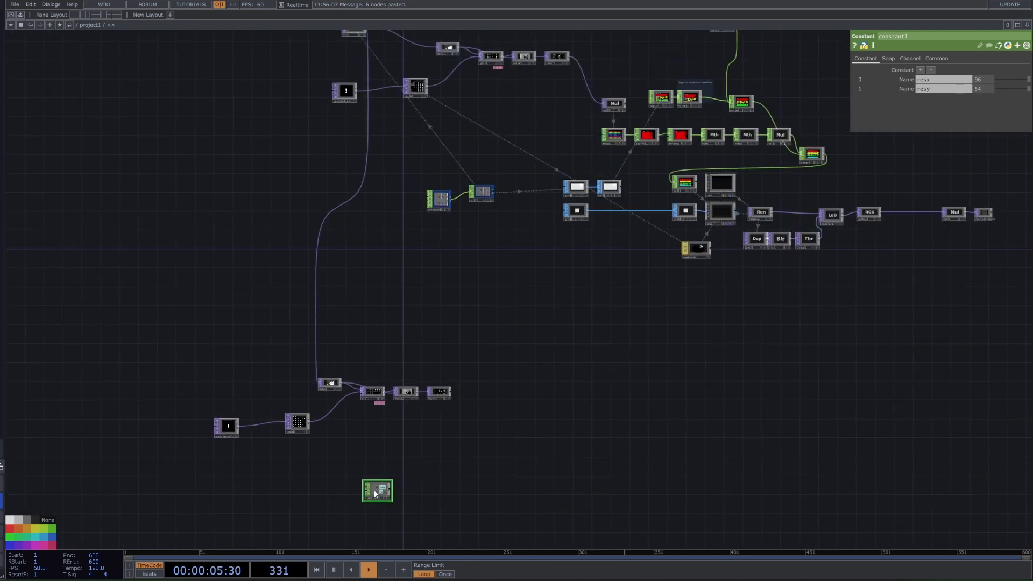
drag(404, 464, 369, 446)
scroll(337, 304, up, 2)
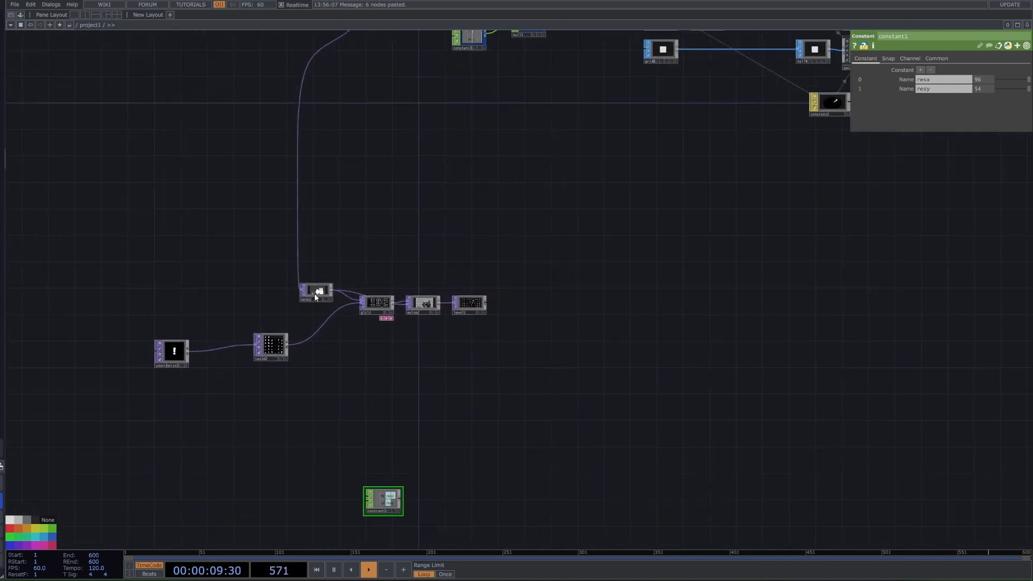
Move the duplicated six-node group up and place a Movie File In TOP beneath it, keeping its default file
click(172, 351)
drag(280, 377, 274, 297)
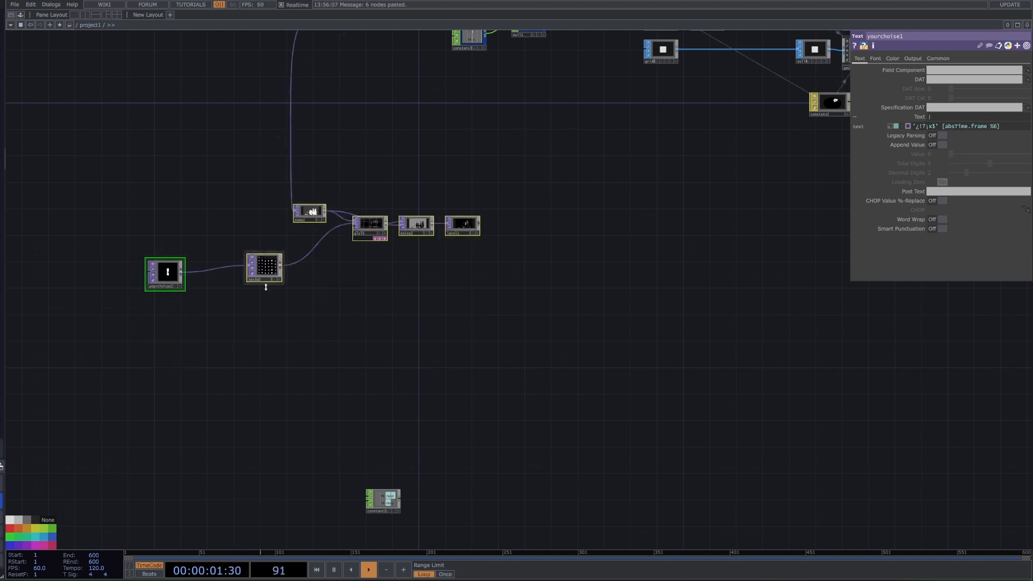
key(Tab)
text(m)
click(155, 265)
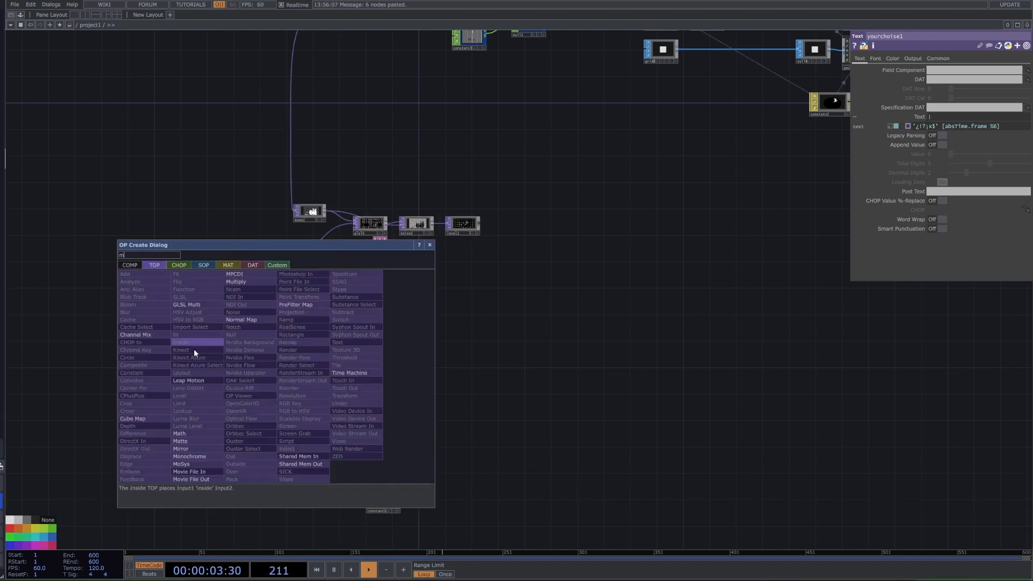
click(216, 471)
click(247, 450)
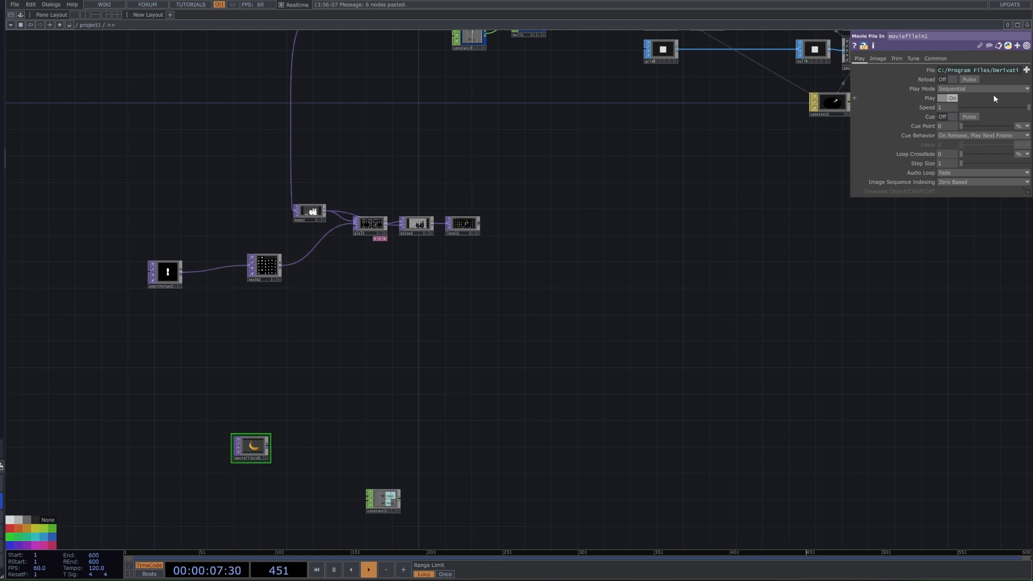
click(1026, 69)
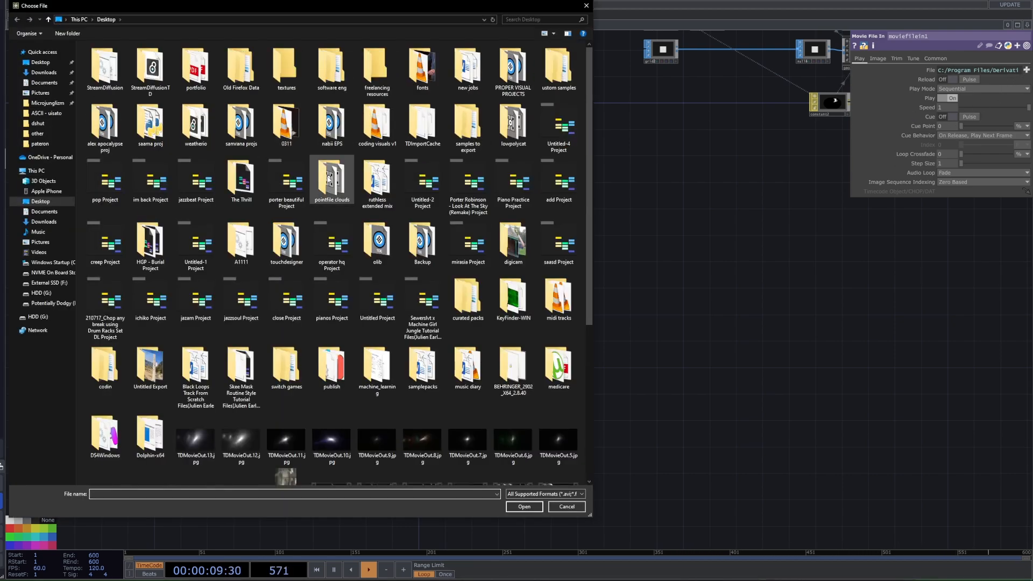
click(587, 6)
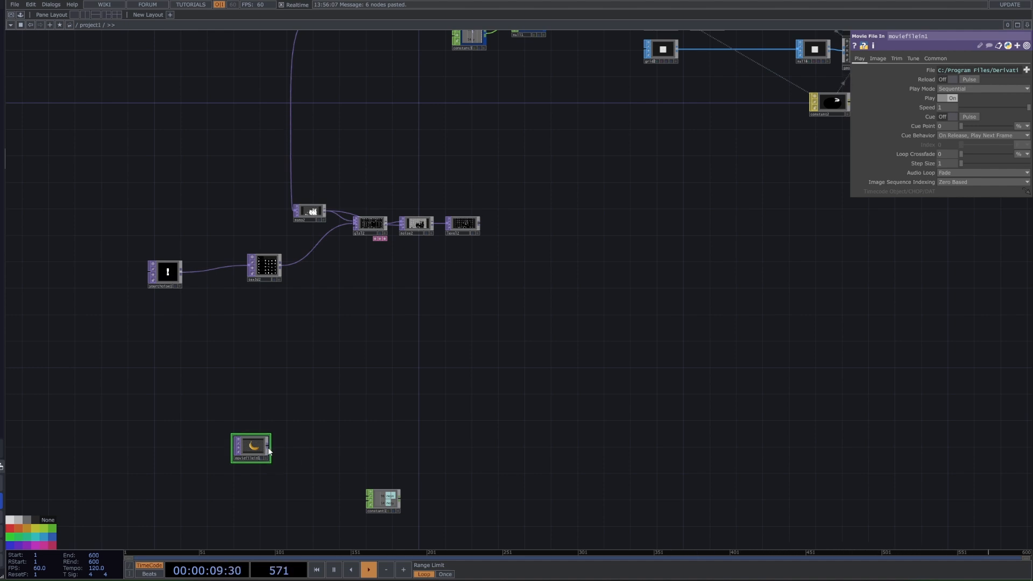
Check the original input chain and add a Threshold TOP connected after moviefilein1
scroll(269, 447, up, 2)
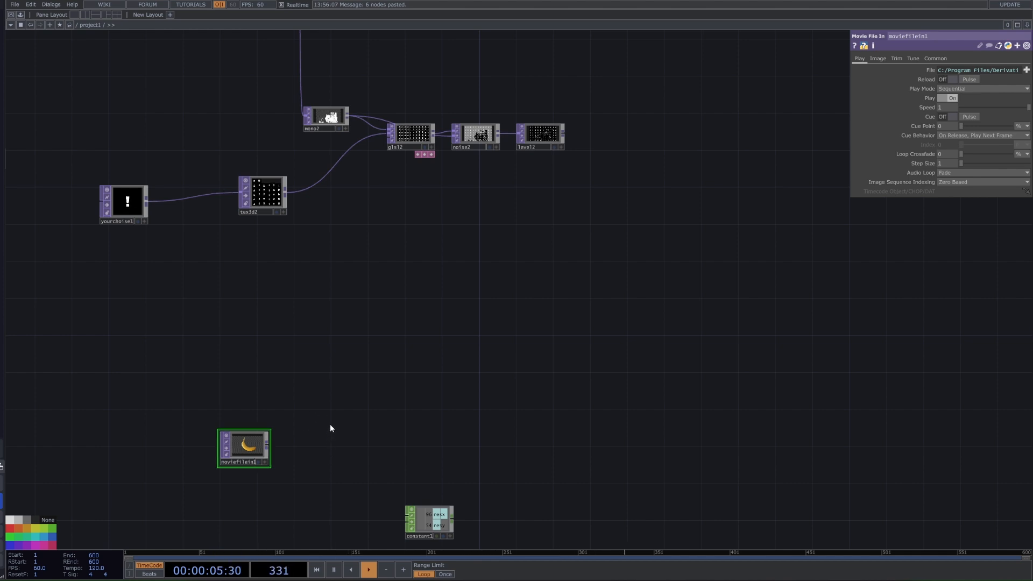
scroll(347, 417, down, 4)
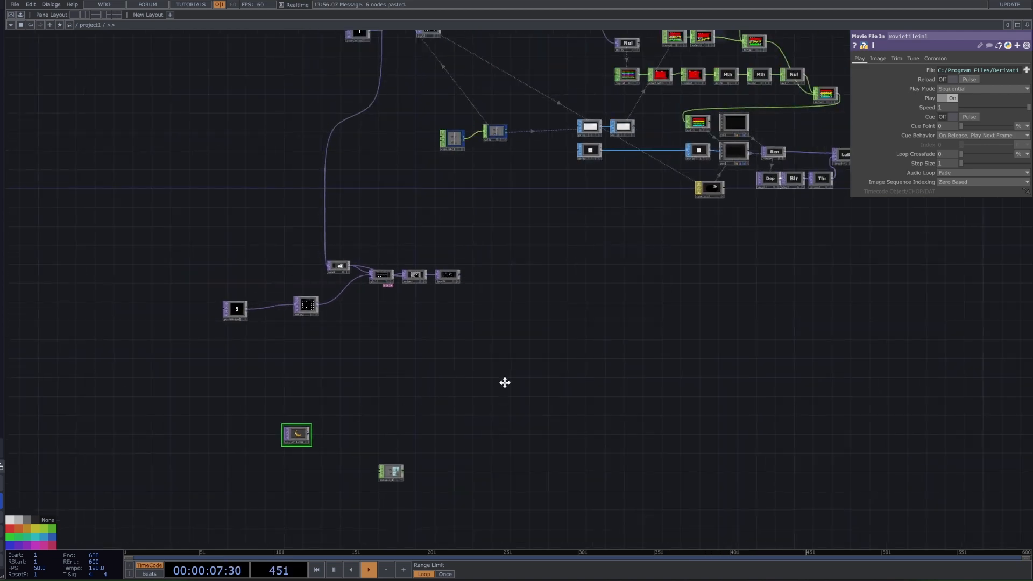
drag(505, 383, 505, 445)
scroll(505, 445, down, 3)
scroll(417, 283, up, 3)
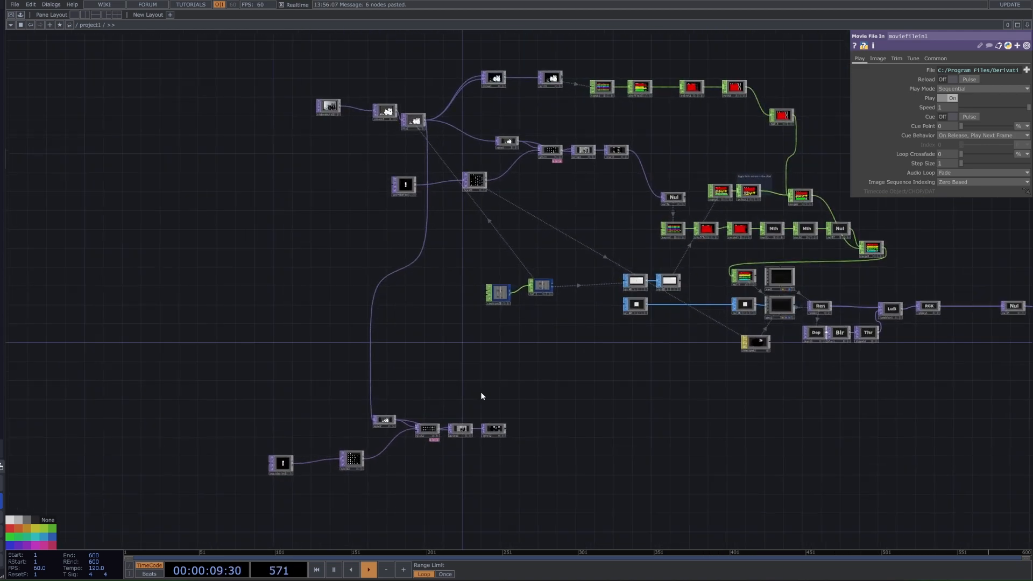
drag(474, 376, 409, 234)
scroll(347, 453, up, 8)
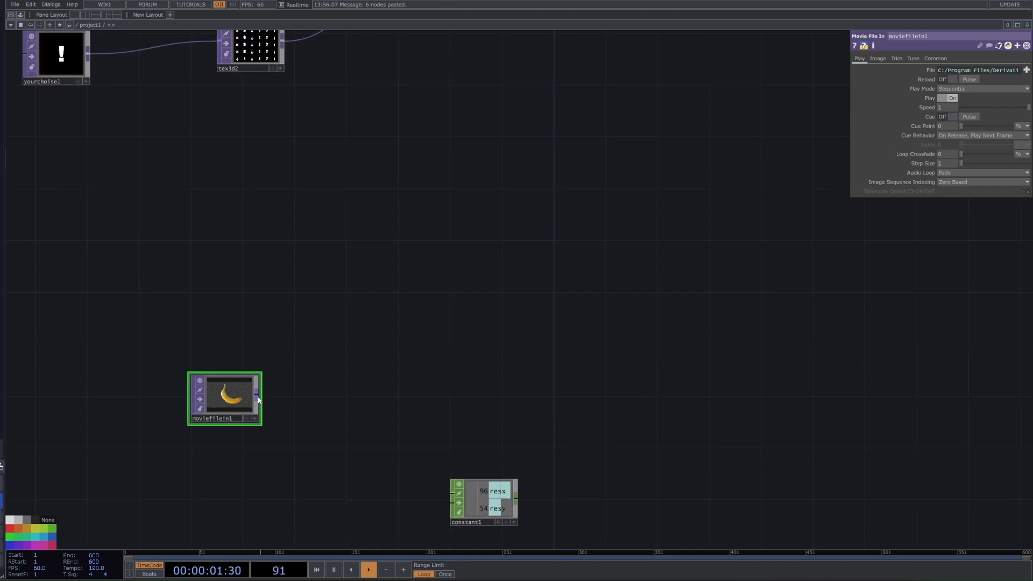
right_click(258, 398)
text(th)
click(325, 381)
click(323, 412)
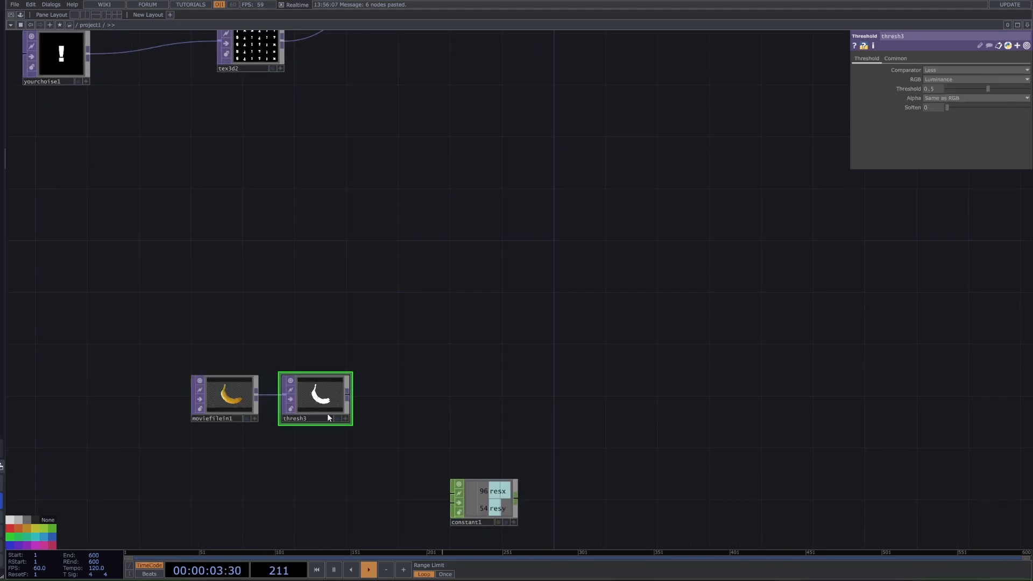
Inspect the banana mask and set thresh3's Threshold to 0.337 and Soften to 0.793
scroll(326, 414, up, 4)
scroll(244, 379, up, 3)
drag(437, 244, 548, 235)
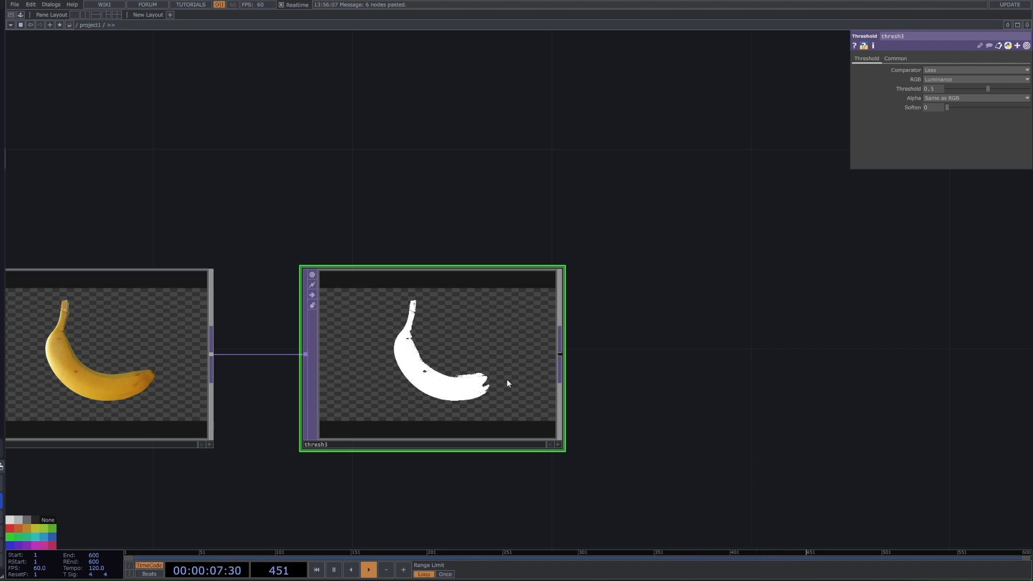
scroll(238, 327, down, 4)
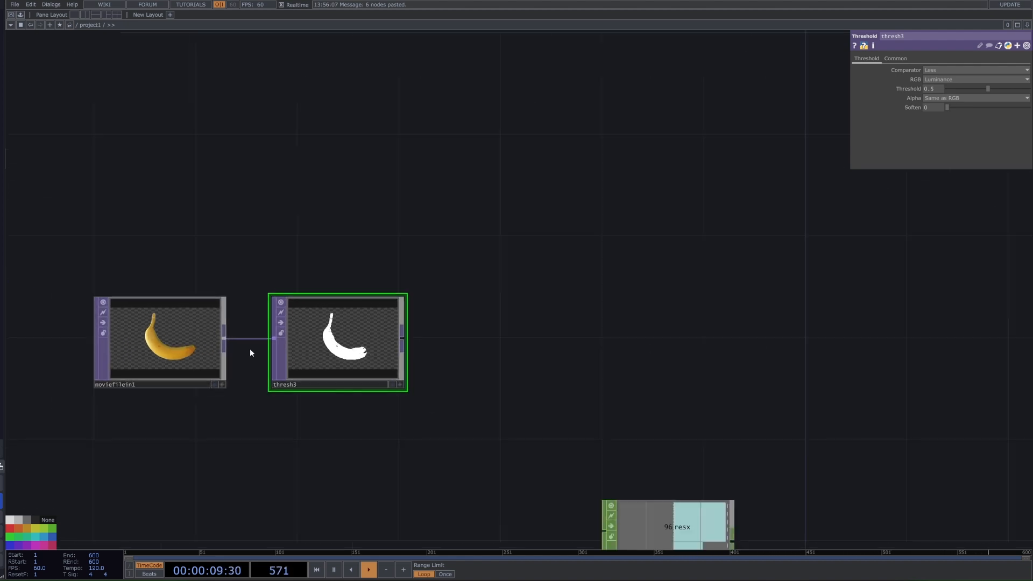
drag(947, 107, 1012, 108)
Examine how the original chain runs from thresh1 into fit1 and how null1's resolution values are referenced there
scroll(498, 129, down, 3)
drag(491, 187, 417, 398)
scroll(417, 398, down, 4)
mouse_move(410, 305)
mouse_down()
mouse_move(398, 433)
mouse_move(408, 297)
mouse_up()
scroll(398, 433, down, 2)
scroll(400, 216, up, 5)
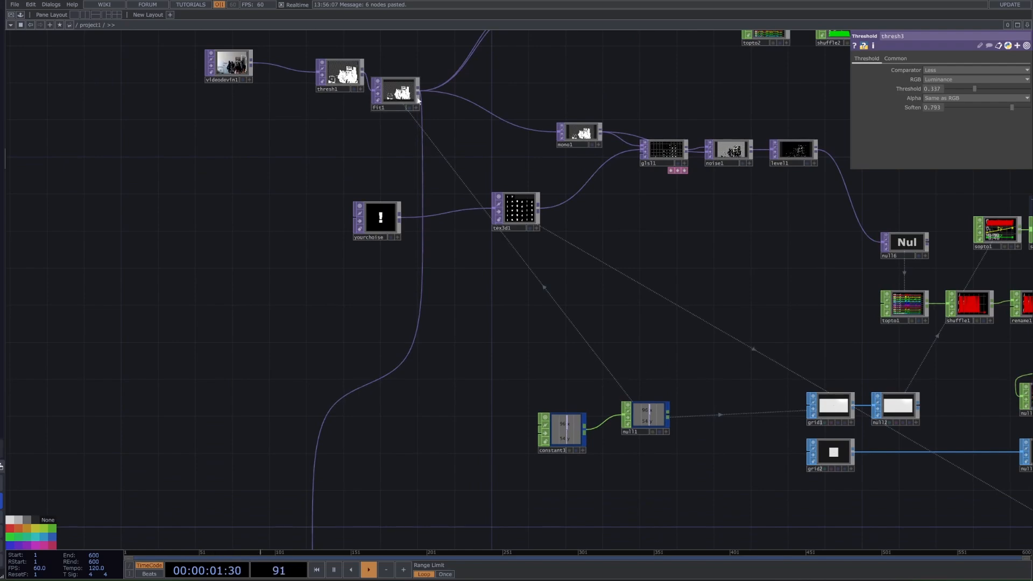
drag(503, 316, 504, 172)
scroll(494, 162, down, 4)
drag(583, 244, 583, 237)
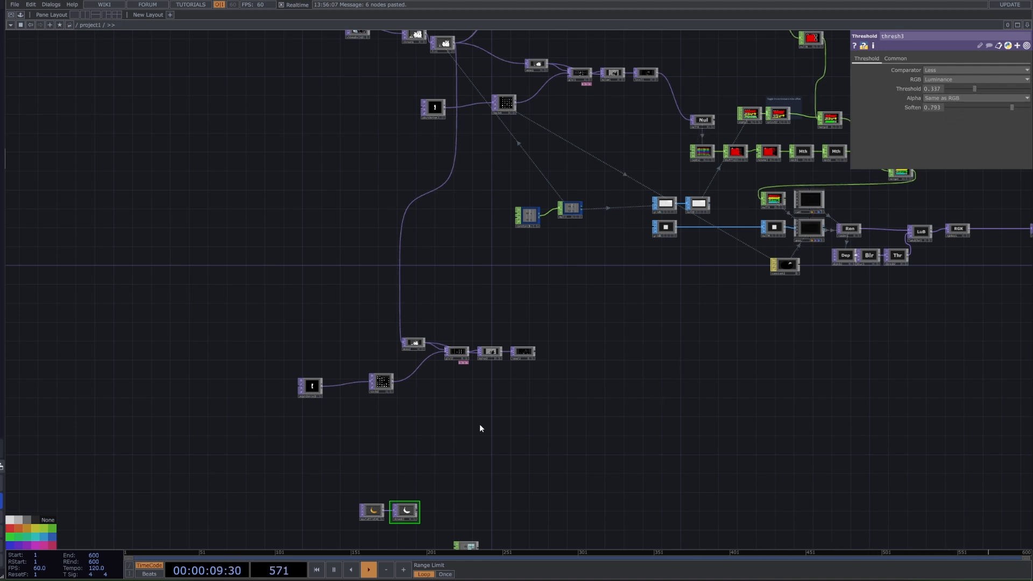
drag(480, 428, 503, 359)
scroll(480, 419, up, 3)
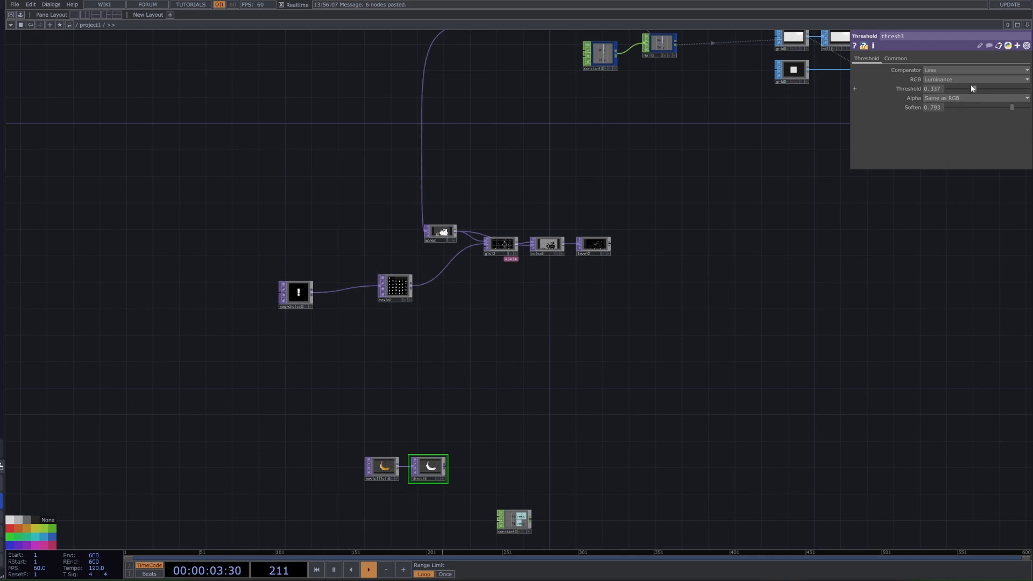
Move constant1 closer, to just below the thresh3 node
scroll(835, 318, up, 3)
drag(495, 468, 557, 335)
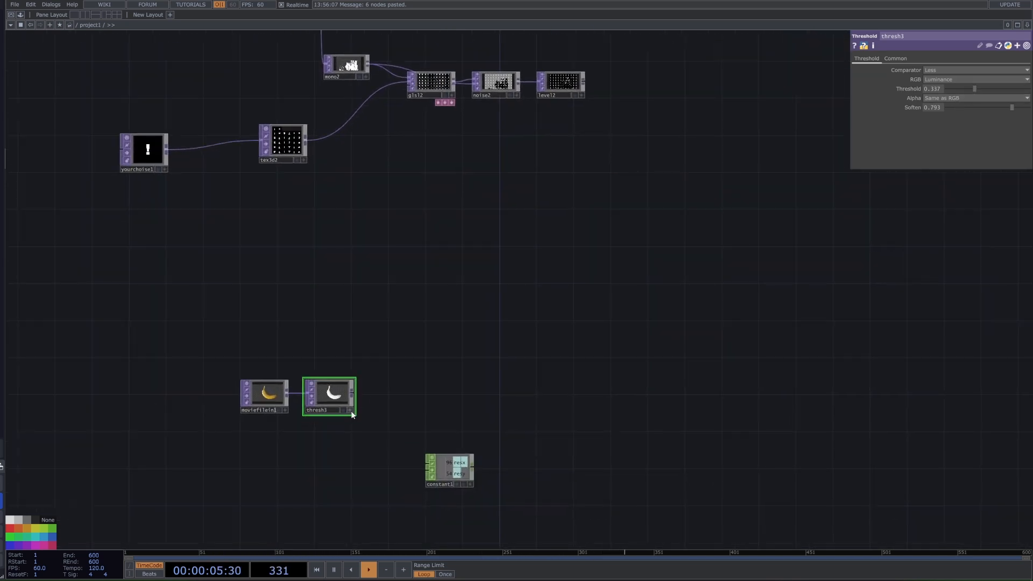
drag(458, 478, 383, 489)
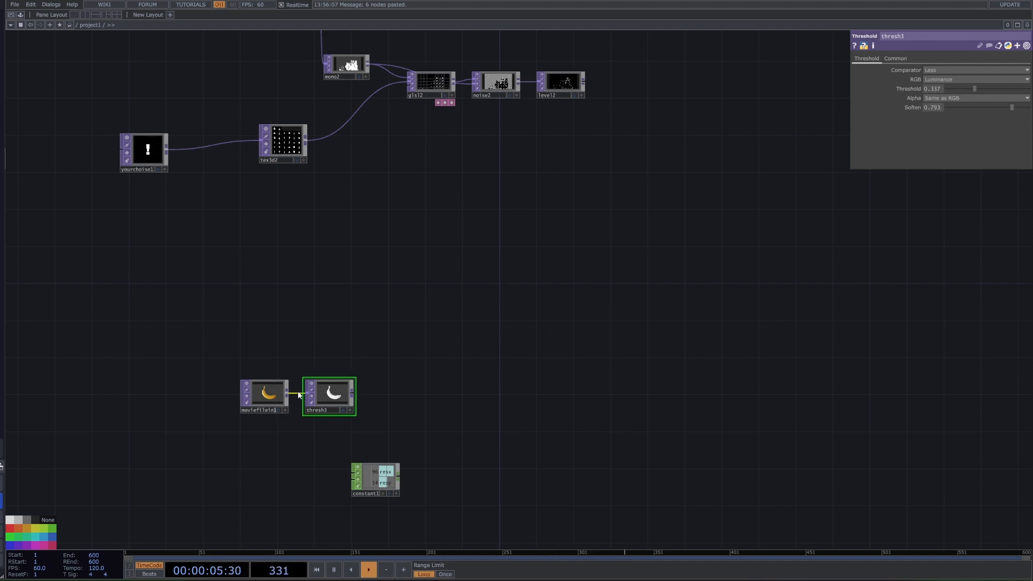
Add a Fit TOP connected after thresh3
right_click(353, 397)
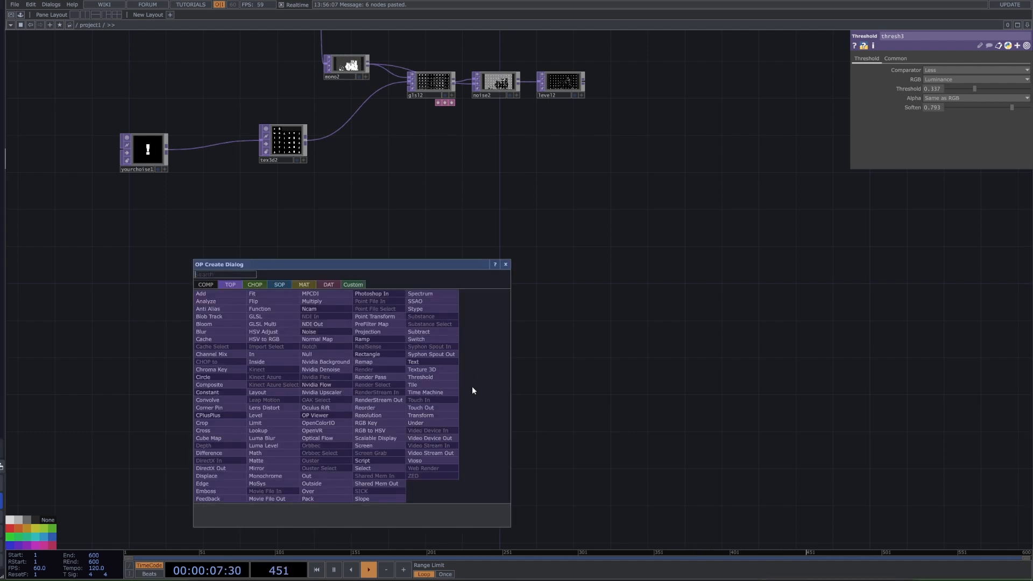
text(fit)
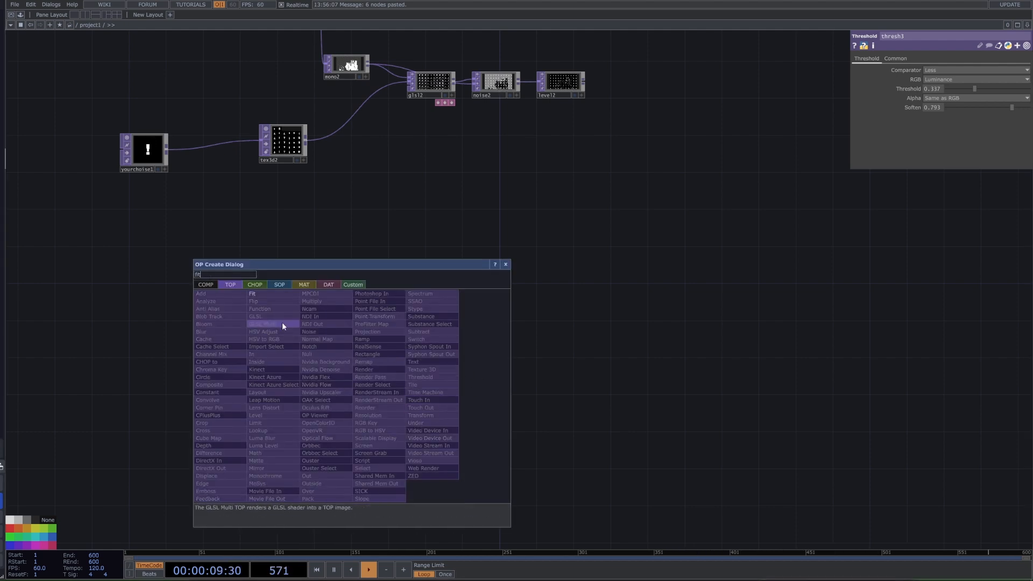
click(252, 293)
click(422, 395)
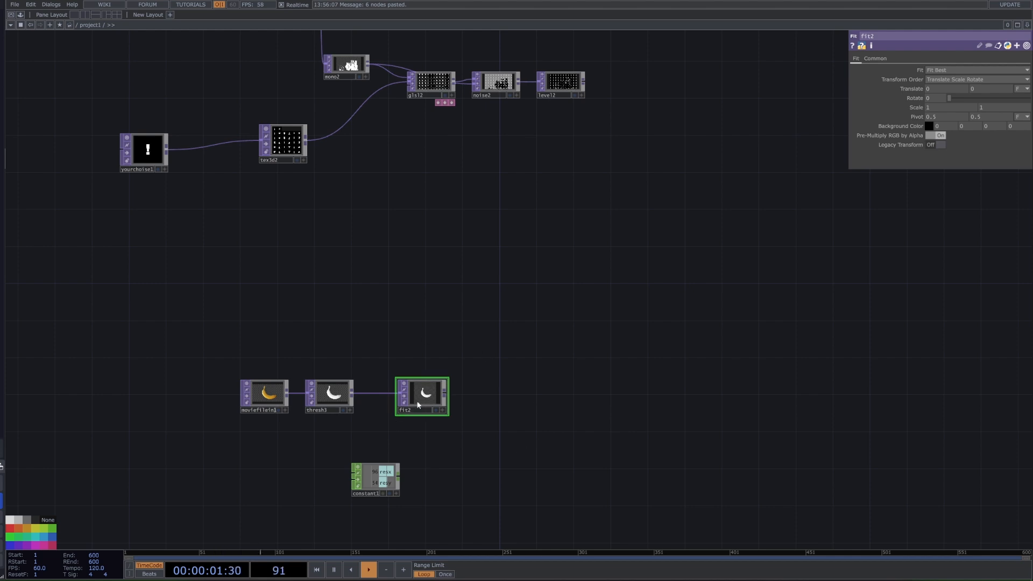
drag(378, 376, 197, 406)
Link constant1's resx and resy channels to fit2's Resolution width and height so it uses 96 by 54
click(415, 480)
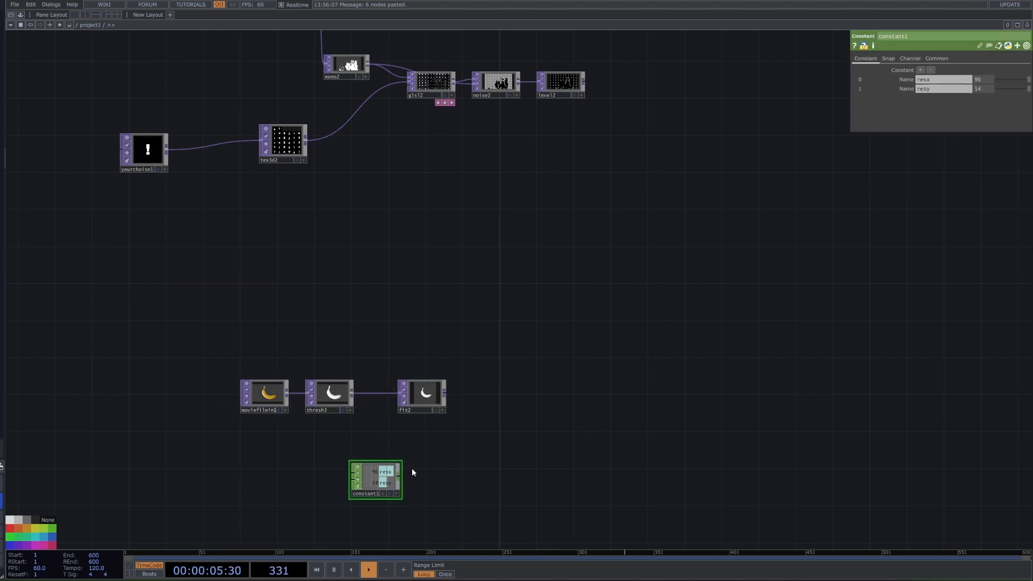
click(437, 397)
scroll(402, 492, up, 4)
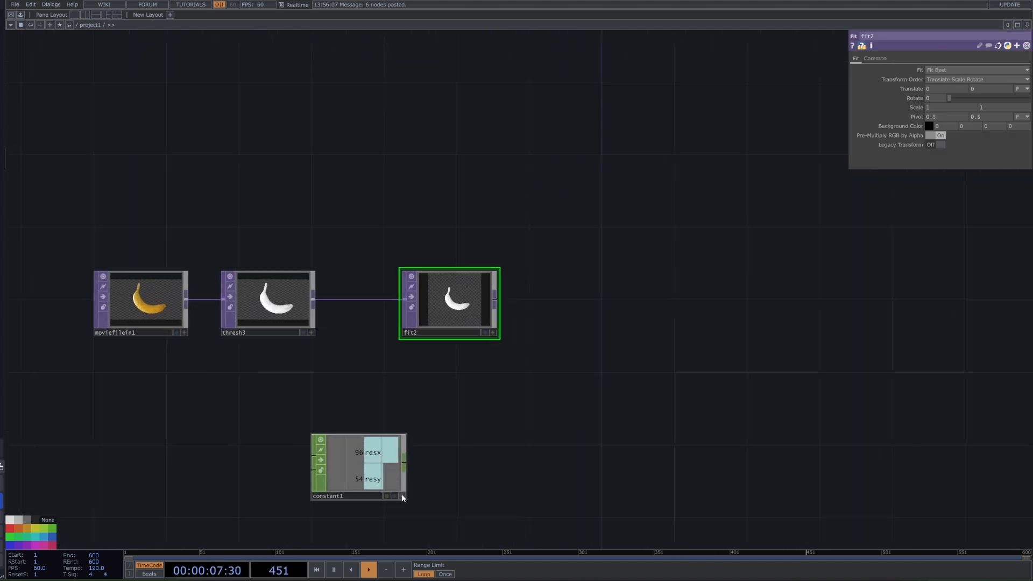
click(873, 59)
drag(377, 451, 957, 76)
click(956, 78)
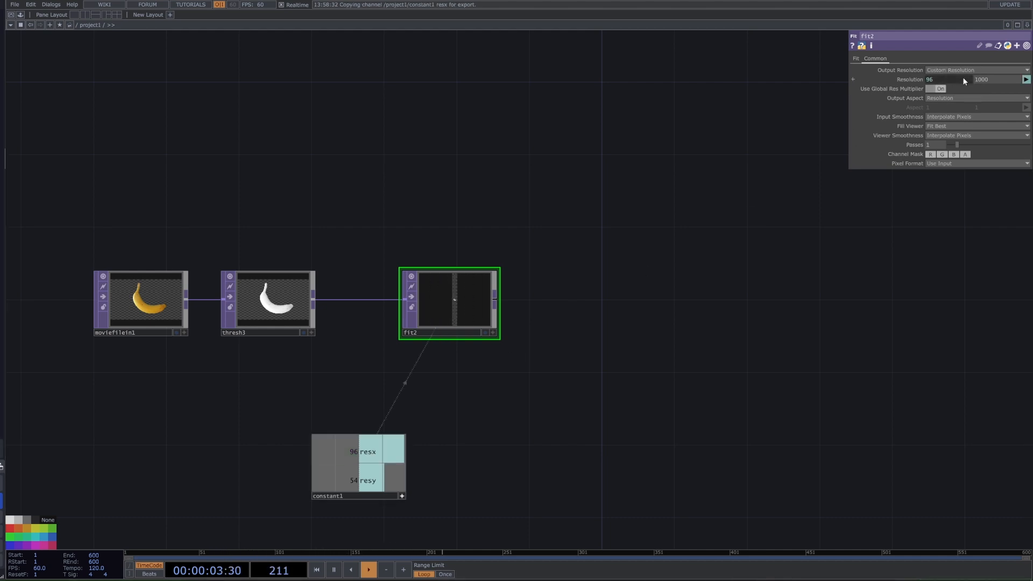
drag(368, 481, 990, 79)
click(993, 78)
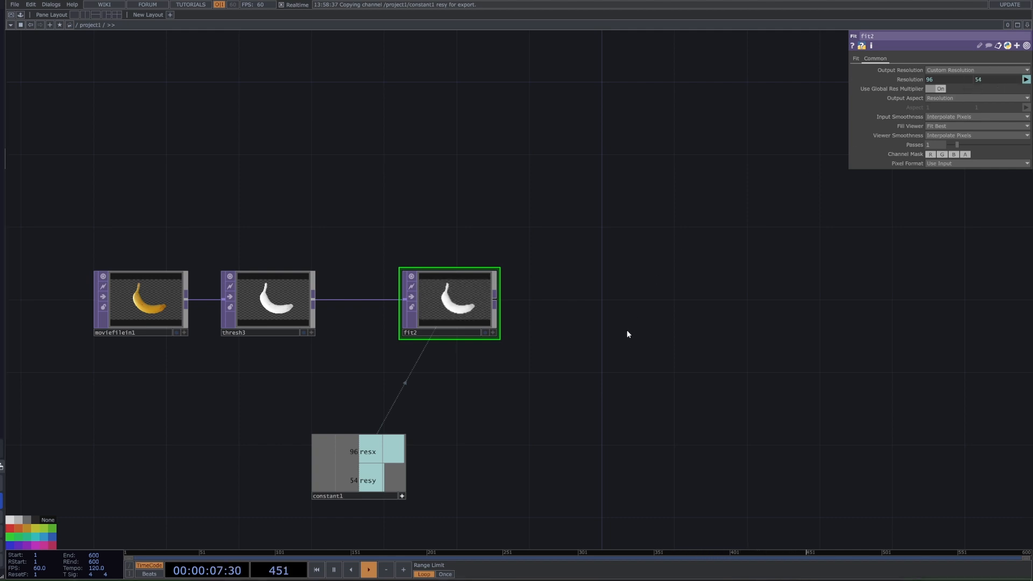
scroll(628, 334, up, 5)
scroll(653, 353, down, 10)
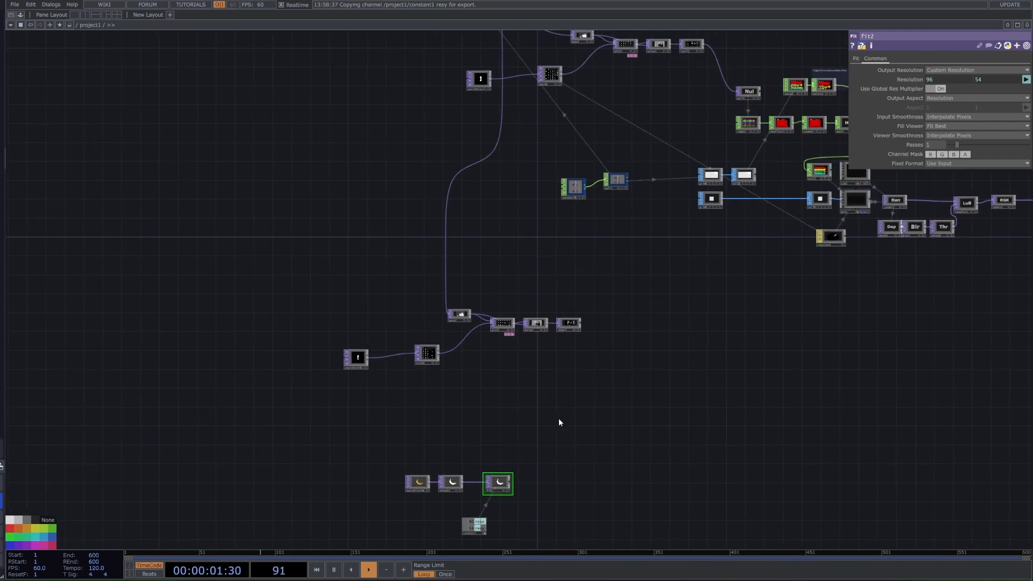
scroll(559, 422, down, 3)
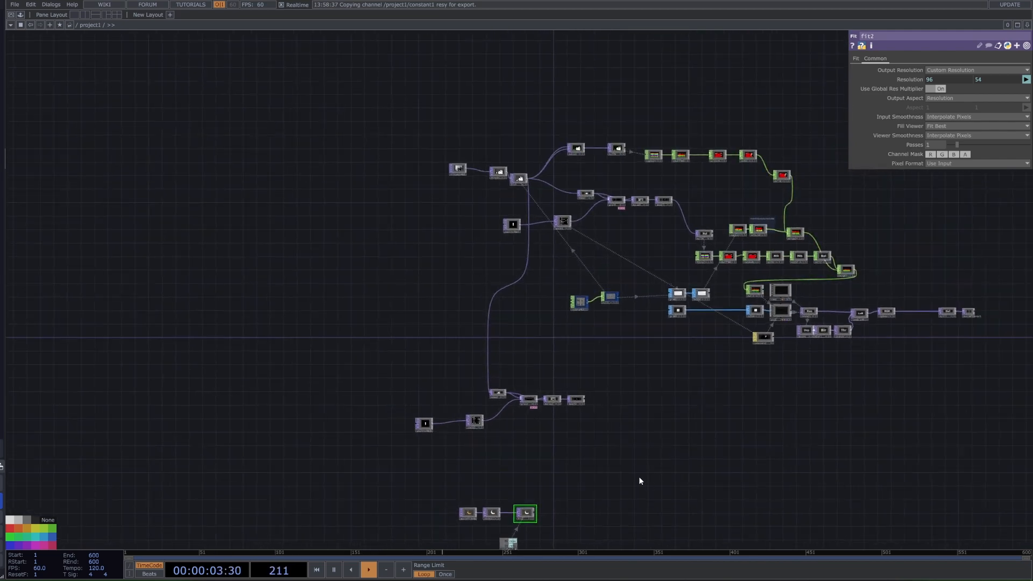
scroll(577, 474, up, 10)
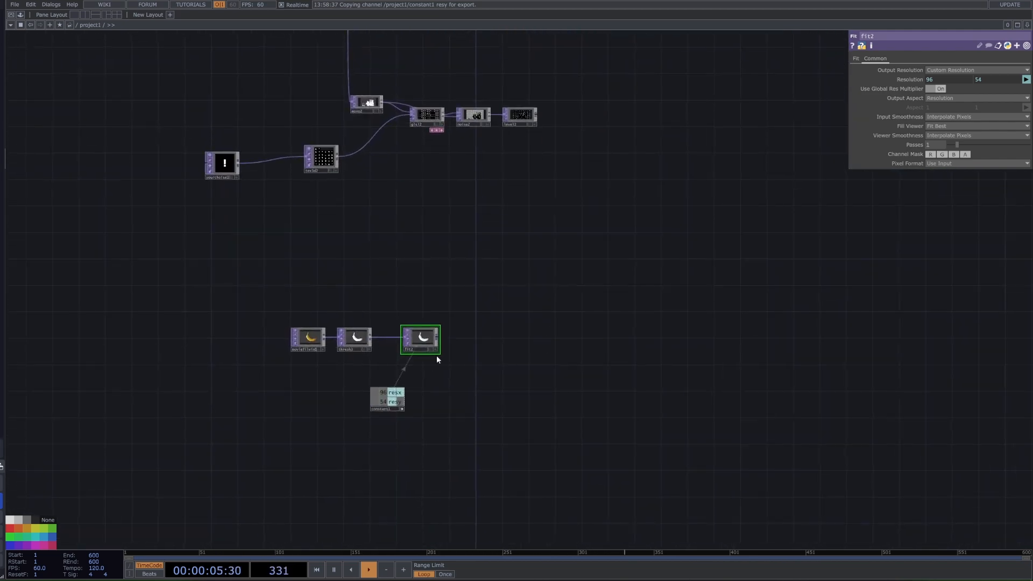
scroll(473, 323, down, 3)
scroll(489, 355, down, 2)
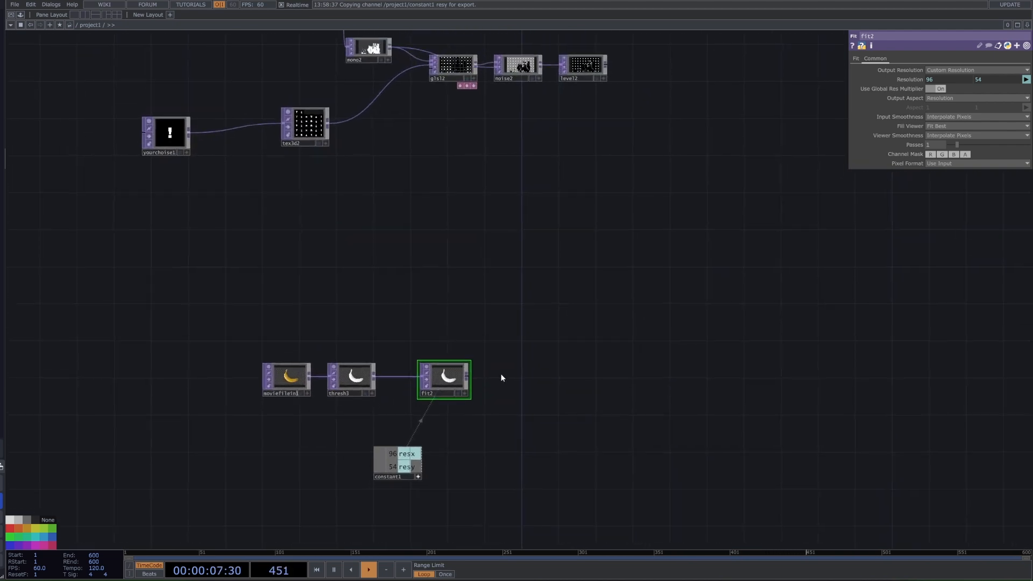
scroll(474, 382, up, 6)
click(444, 388)
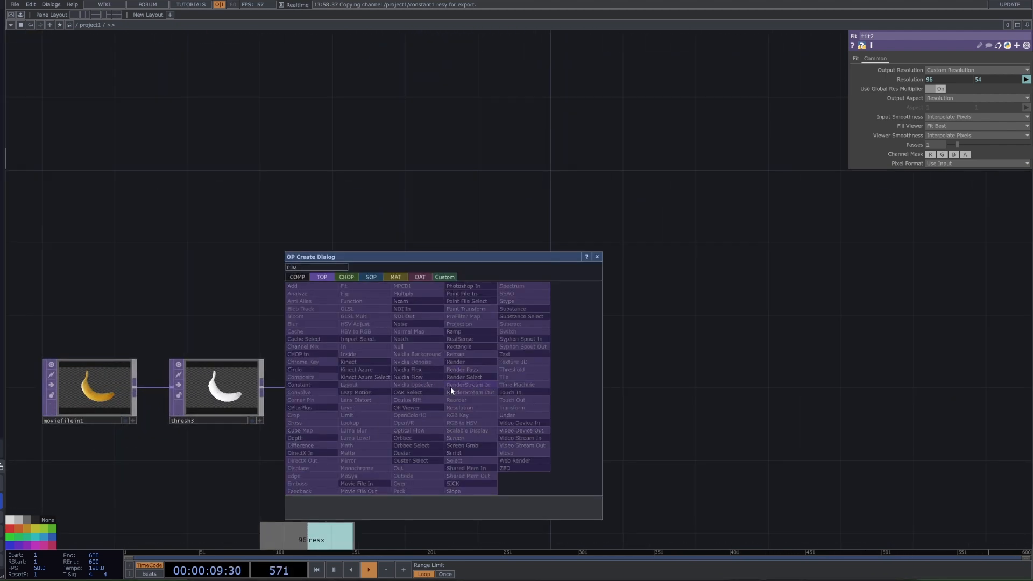
text(mo)
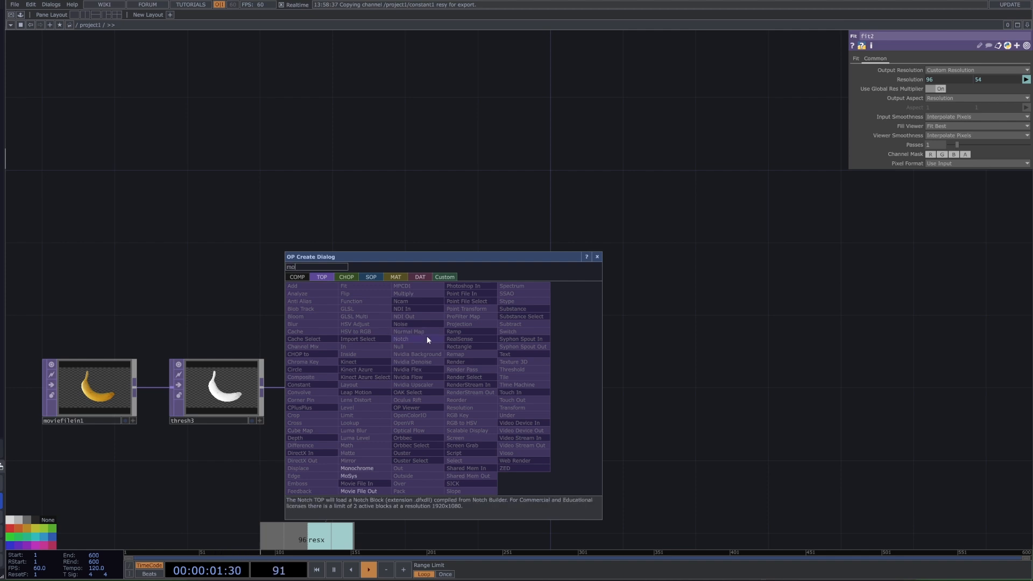
text(n)
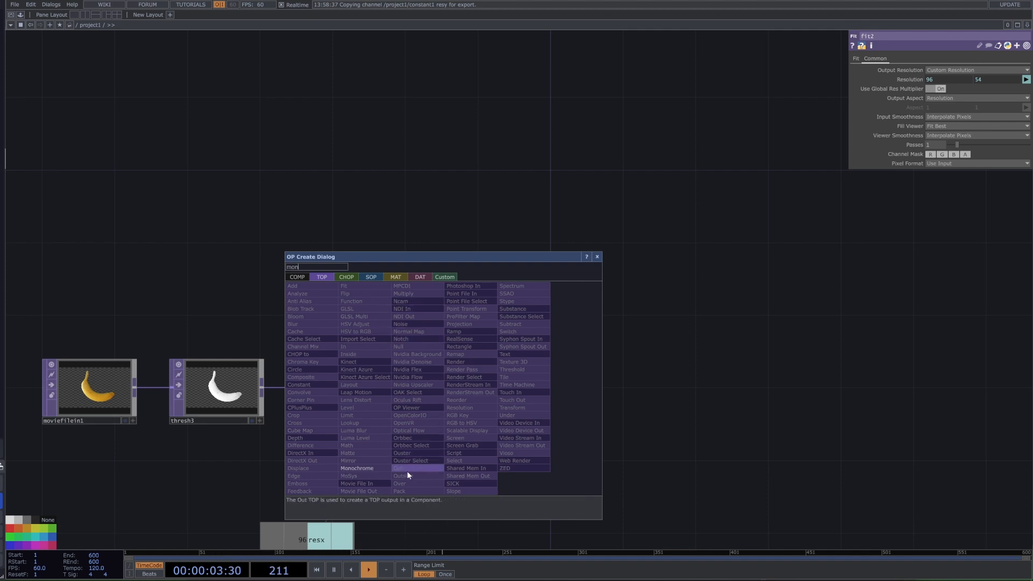
click(402, 453)
click(573, 395)
key(ctrl+z)
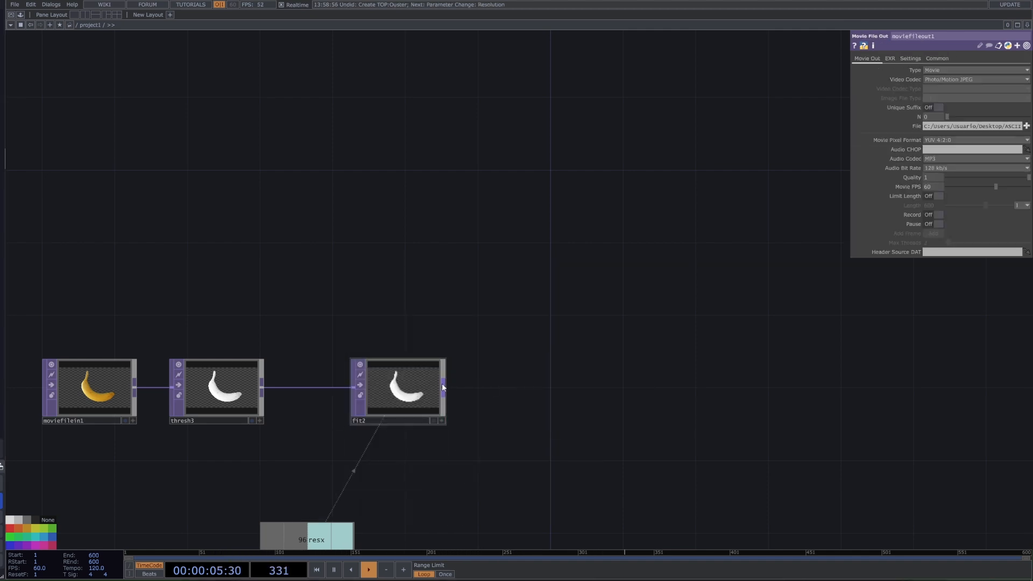
Add a Monochrome TOP connected after fit2 and bypass the thresh3 node
key(Tab)
text(mon)
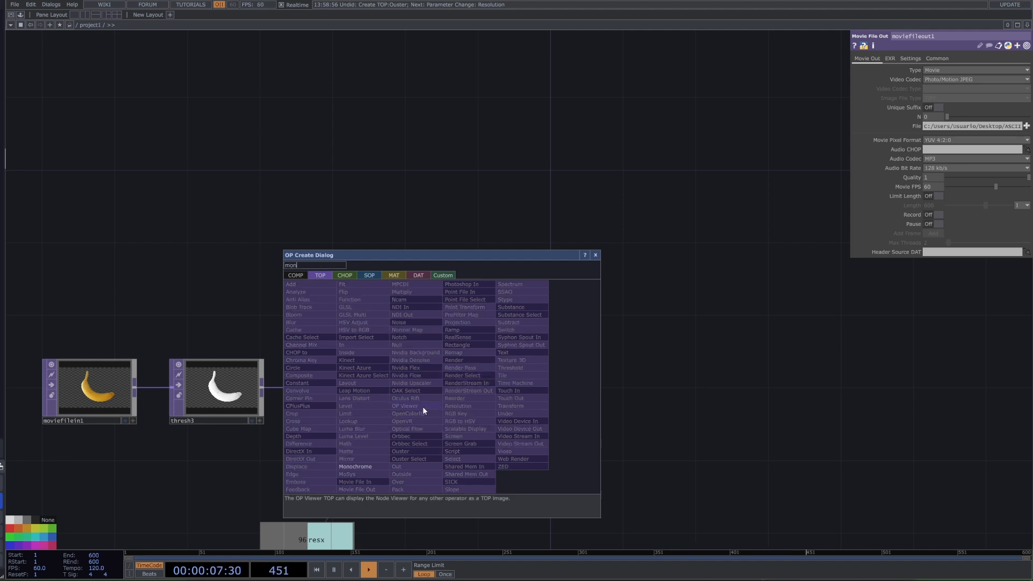
click(357, 467)
click(561, 391)
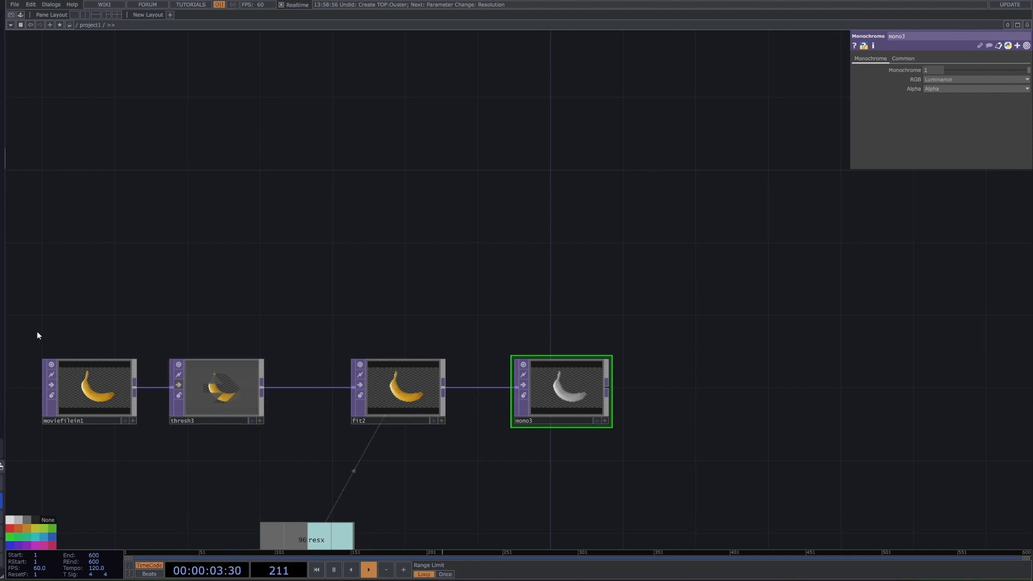
Review the new image chain from moviefilein1 through thresh3 and fit2 to mono3
drag(101, 338, 290, 455)
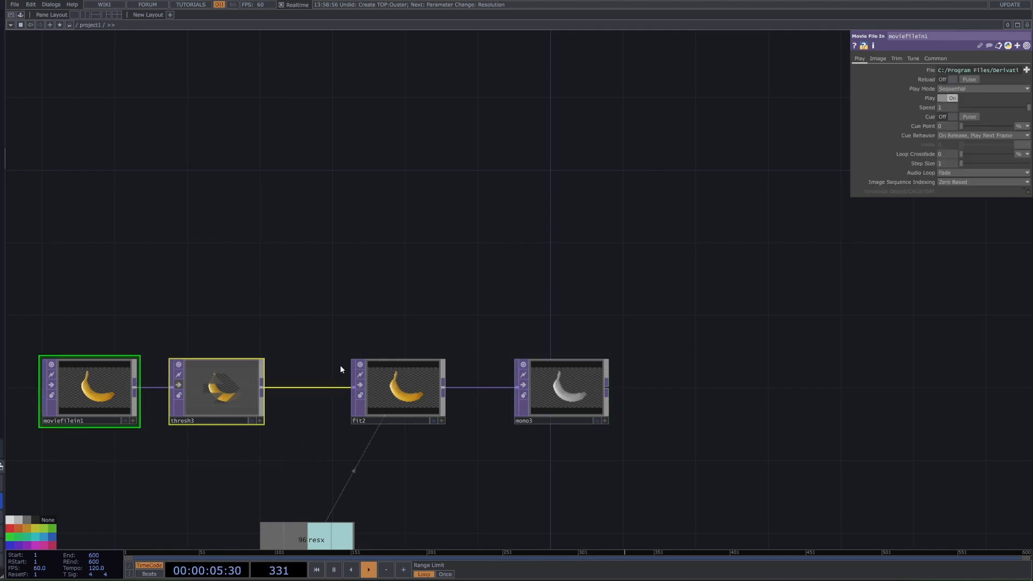
click(190, 402)
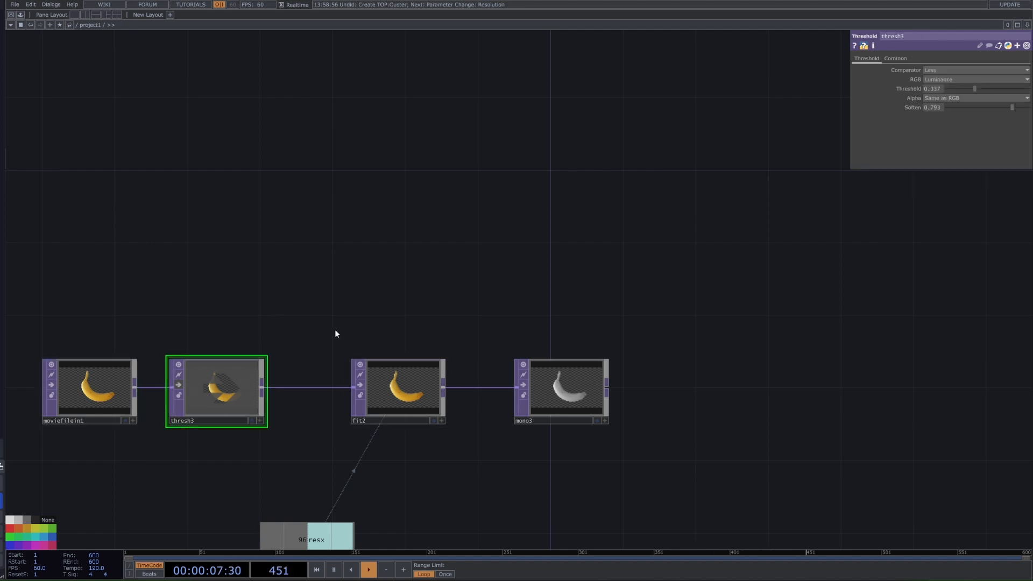
drag(356, 314, 639, 428)
click(564, 390)
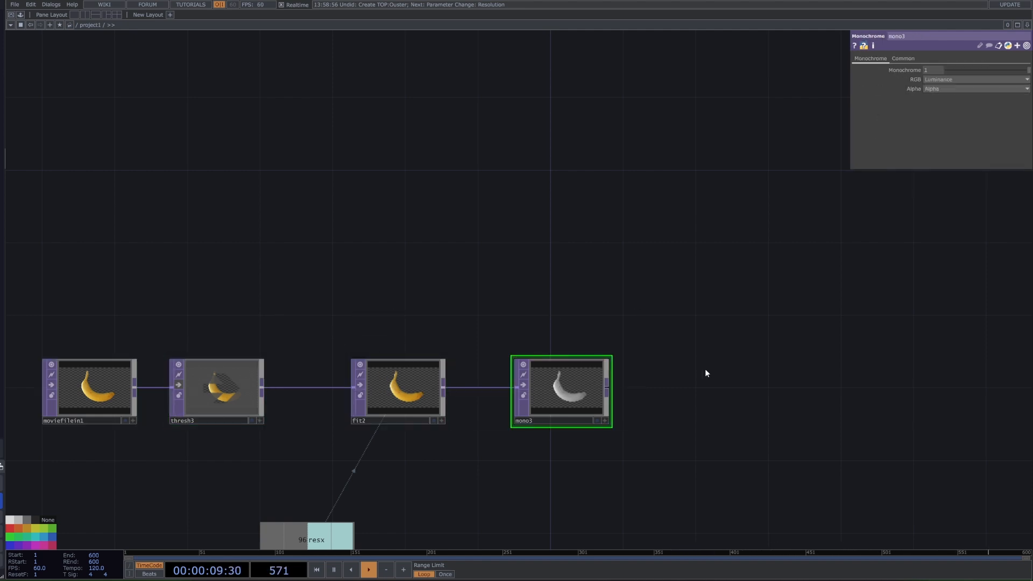
scroll(706, 371, down, 2)
scroll(707, 377, down, 4)
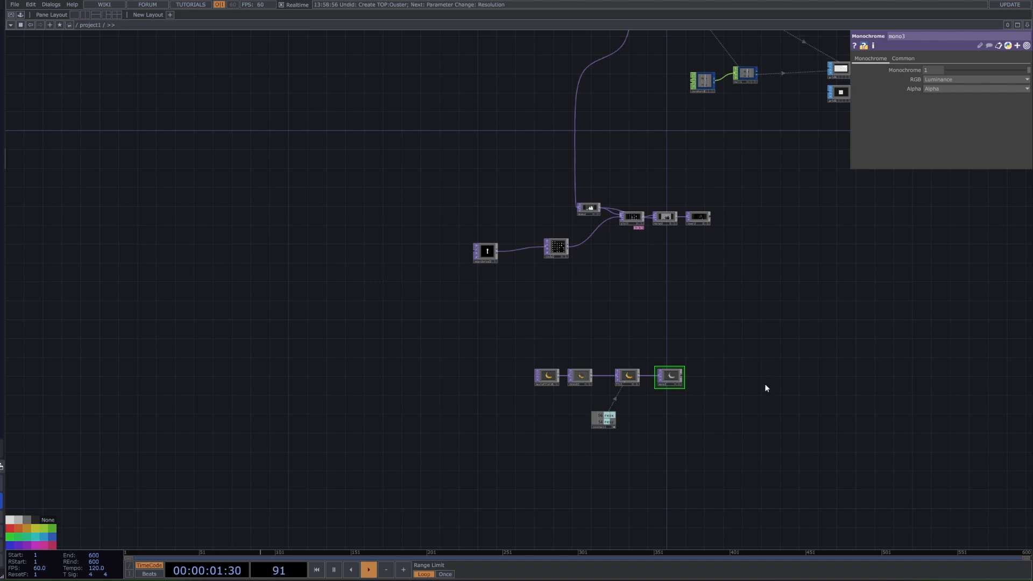
Examine the duplicated texture chain, checking the parameters of glsl2, noise2, level2 and yourchoise1
scroll(685, 184, up, 5)
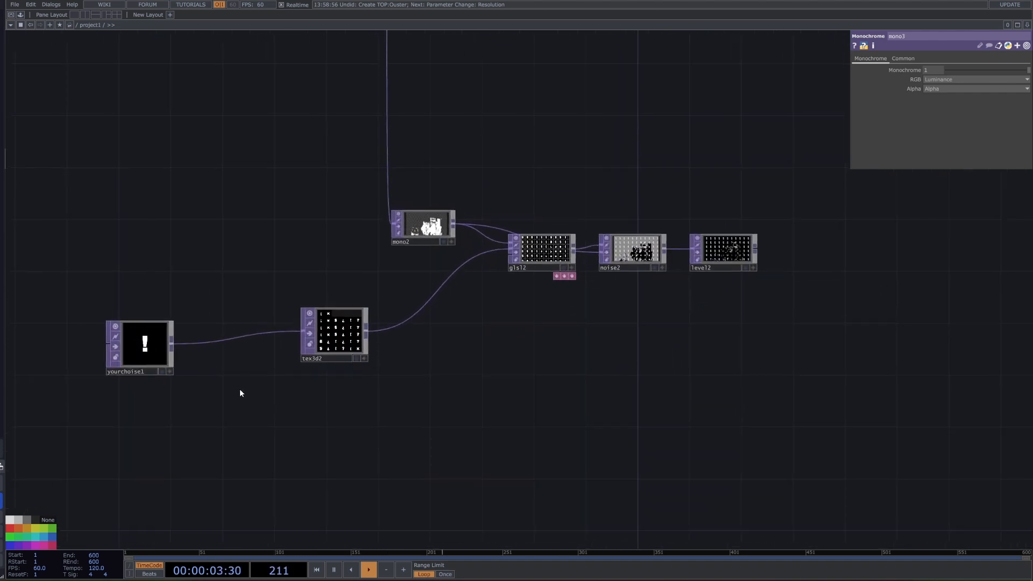
drag(89, 280, 367, 358)
click(533, 262)
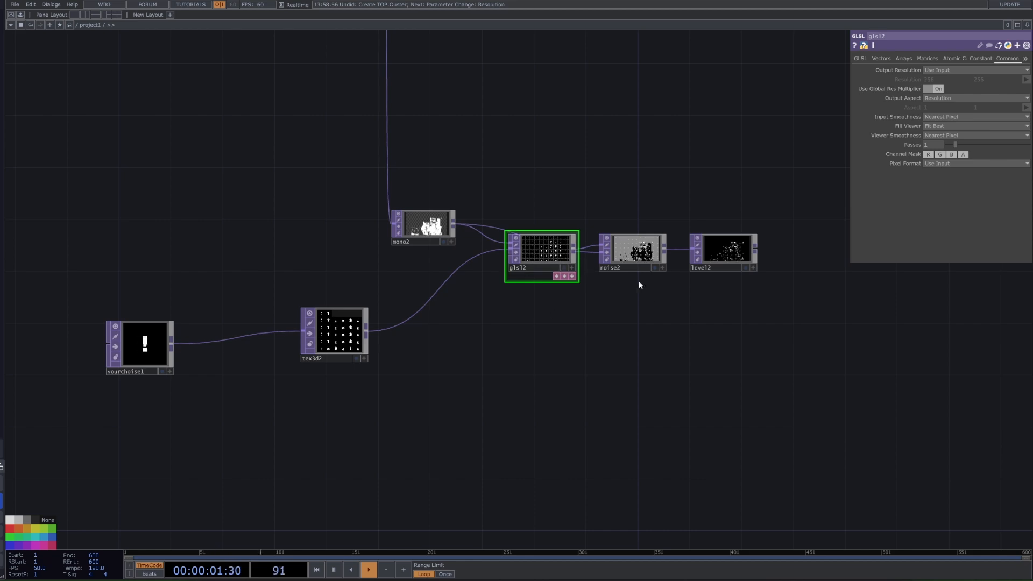
click(651, 260)
click(720, 256)
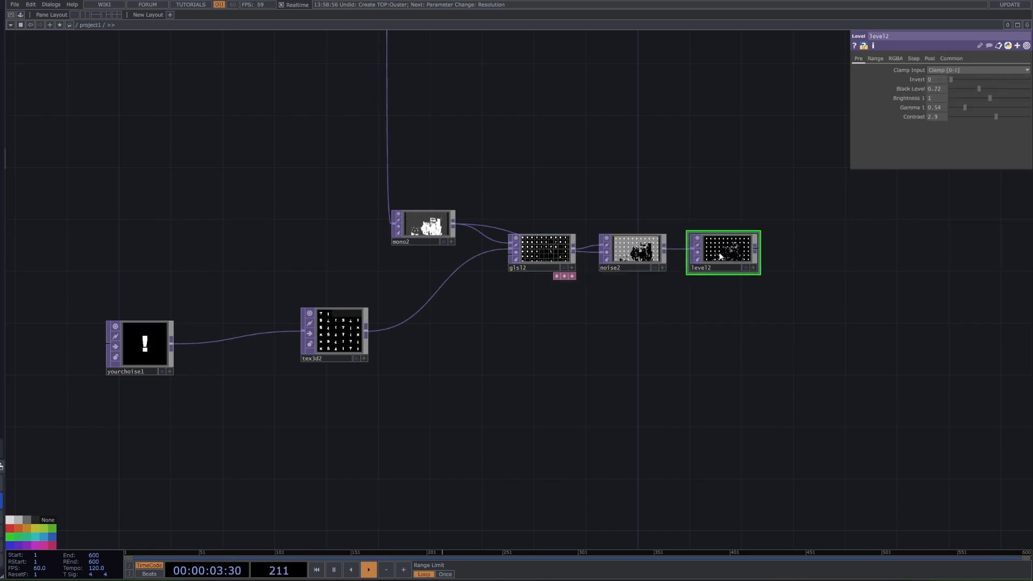
scroll(728, 261, up, 5)
scroll(701, 269, down, 5)
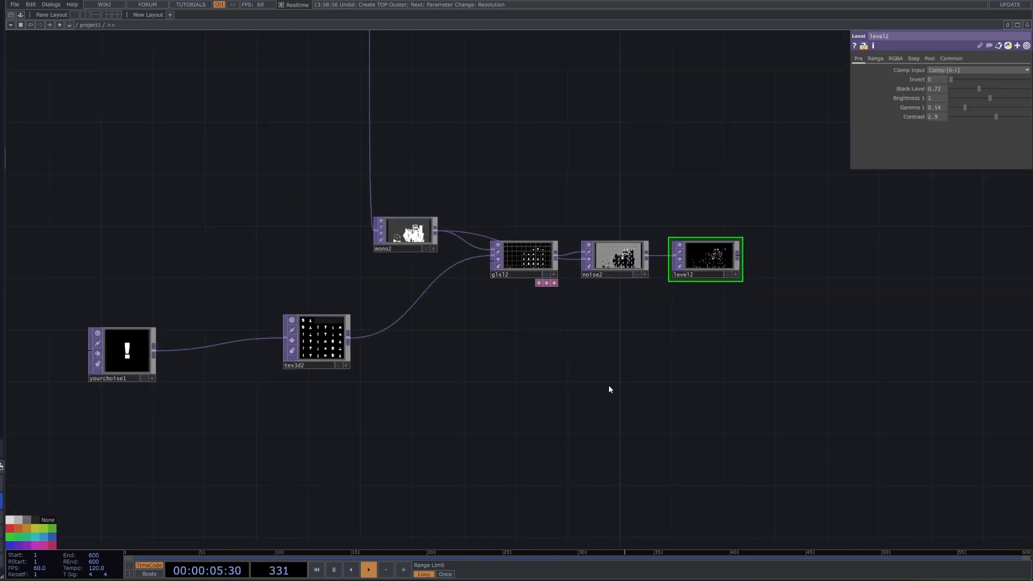
scroll(600, 337, down, 5)
drag(369, 277, 366, 259)
right_drag(130, 172, 281, 272)
drag(563, 269, 480, 209)
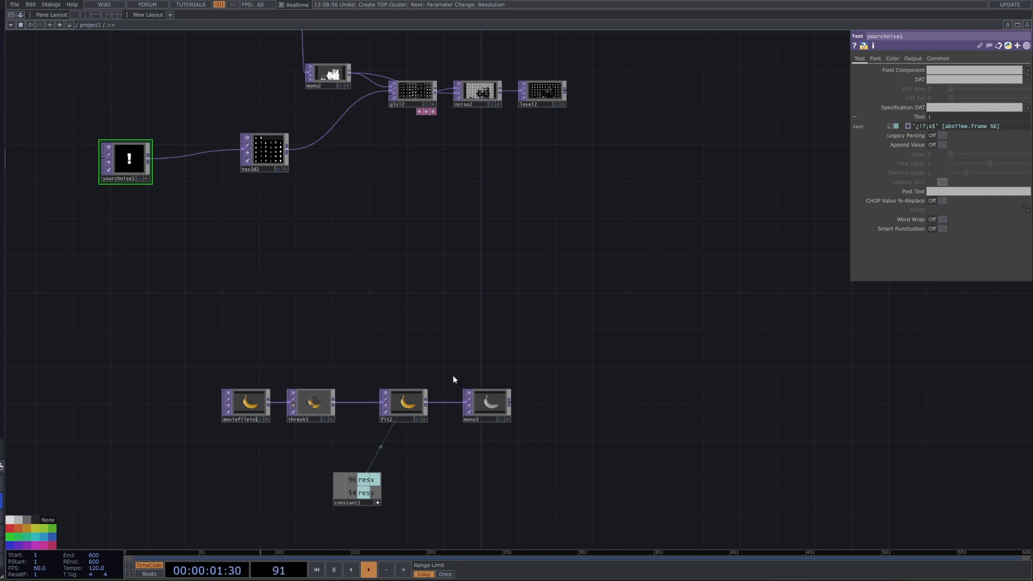
Add a Text TOP in the empty space above fit2
key(Tab)
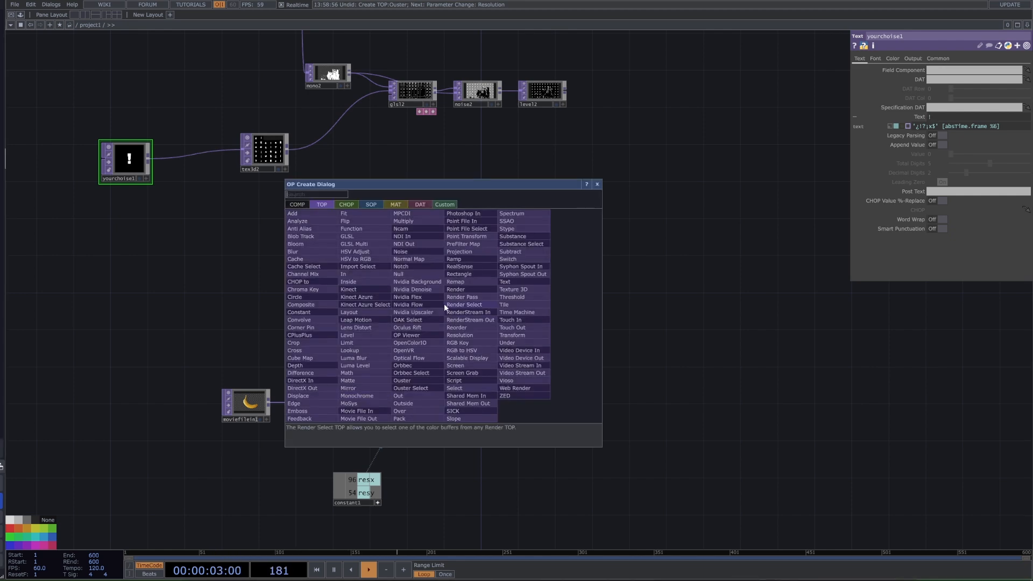
text(text)
click(518, 281)
click(417, 298)
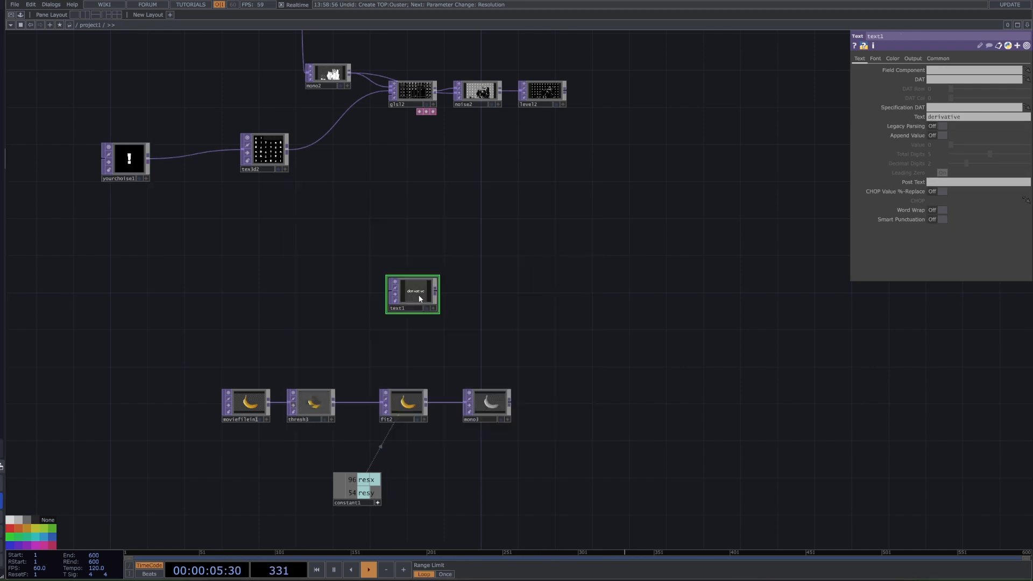
Duplicate the yourchoise1 Text node and place the copy just above text1
scroll(415, 302, up, 5)
scroll(424, 279, down, 6)
drag(392, 254, 424, 276)
click(272, 206)
key(ctrl+c)
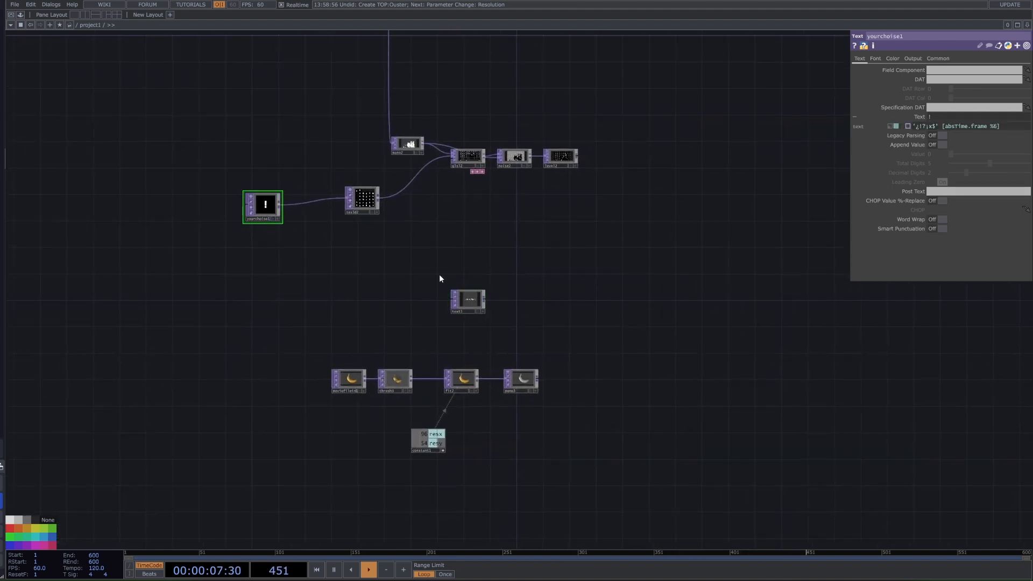
key(ctrl+v)
drag(264, 237, 482, 263)
Switch the Text parameter of yourchoise2 from an expression to a constant value
click(890, 127)
scroll(558, 280, up, 2)
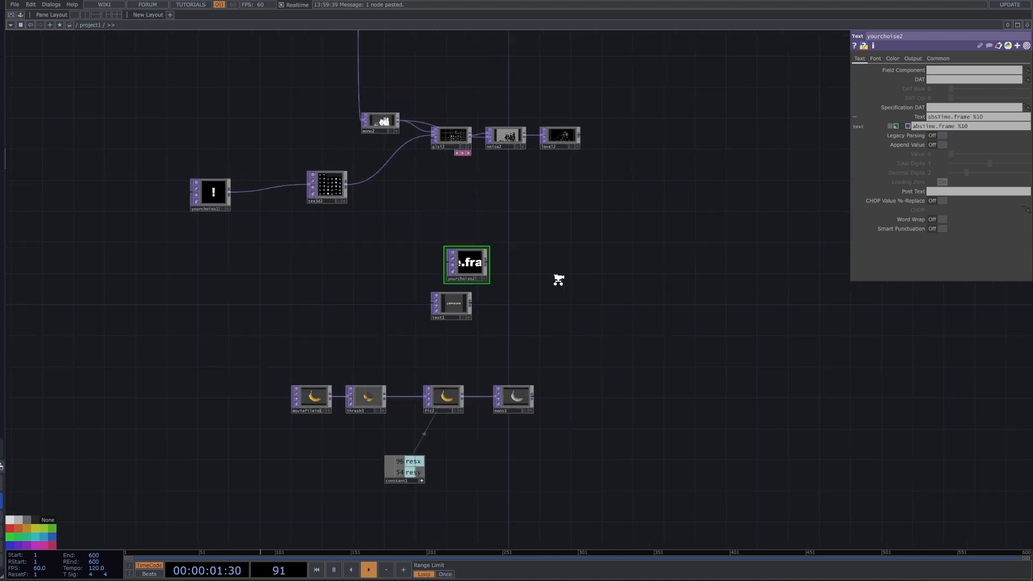
click(460, 280)
scroll(462, 280, up, 3)
click(462, 281)
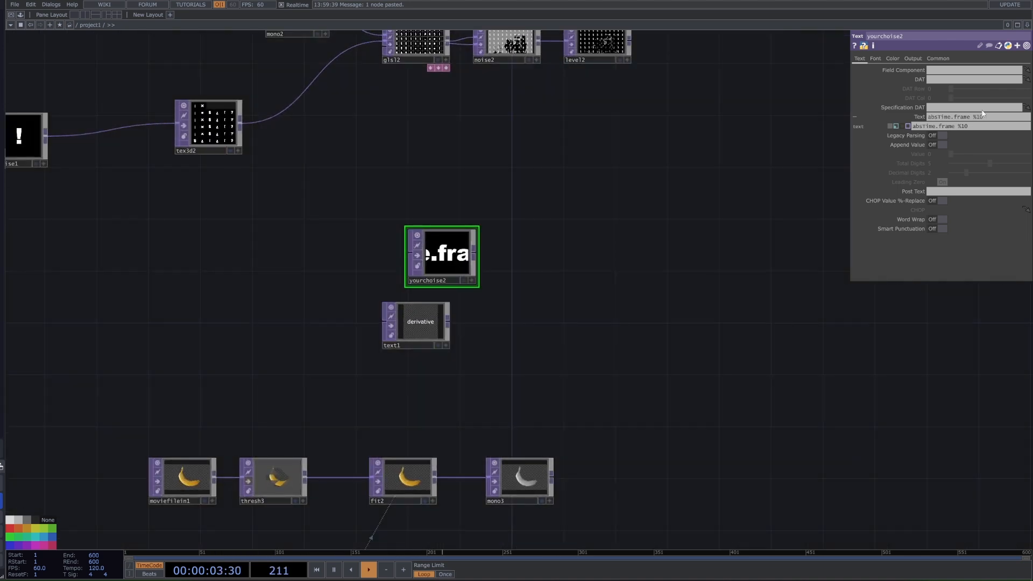
click(896, 127)
Set the displayed text of yourchoise2 to "text"
text(d)
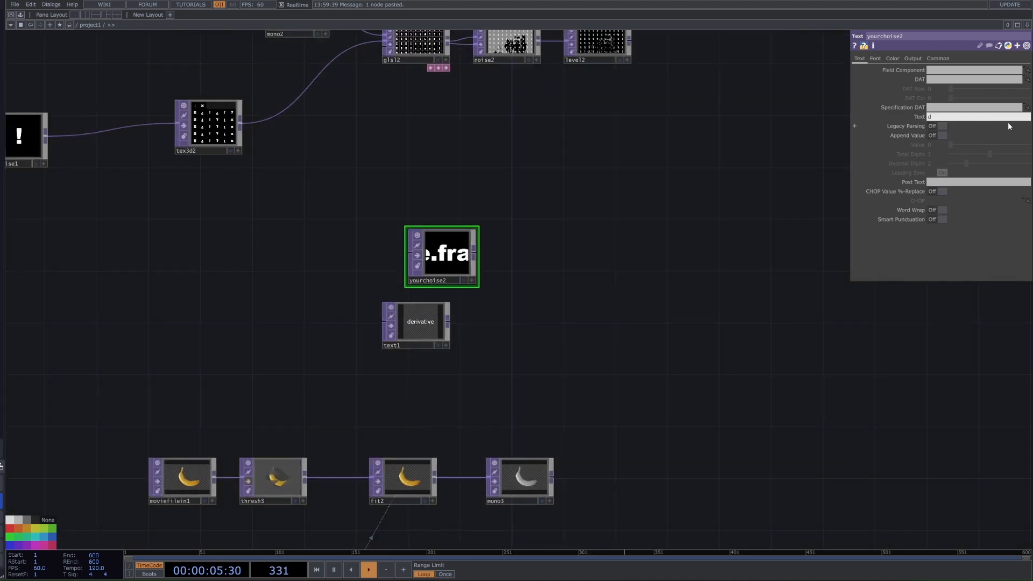
text(eriv)
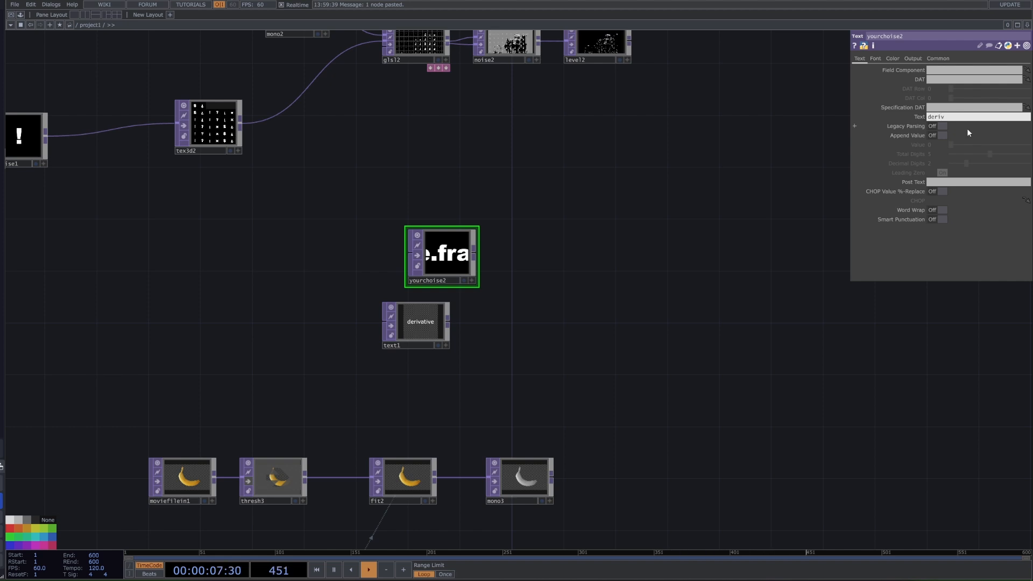
key(BackSpace)
key(BackSpace)
key(BackSpace)
key(BackSpace)
key(BackSpace)
key(BackSpace)
key(BackSpace)
key(BackSpace)
text(text)
key(Return)
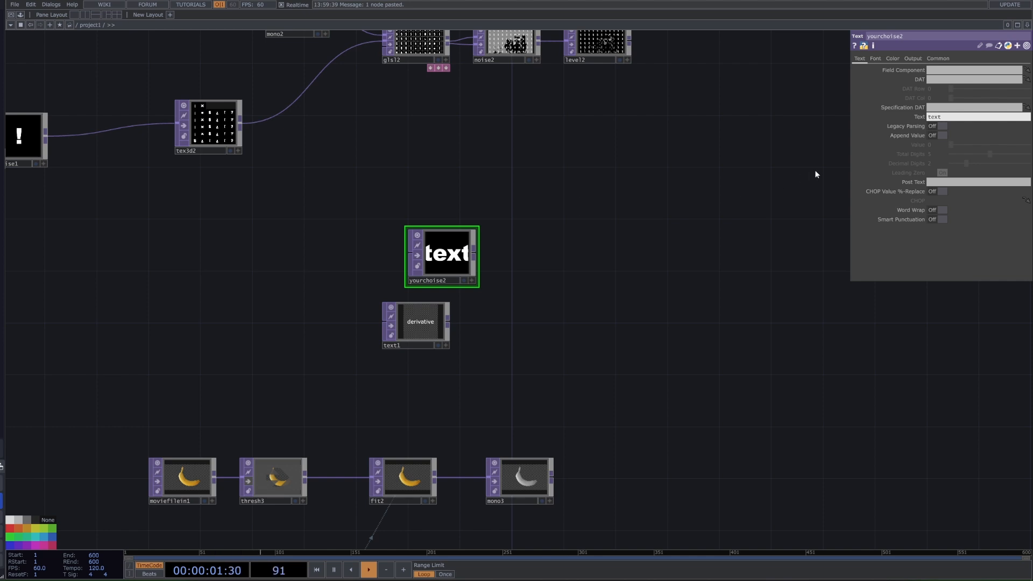
Inspect the font settings of yourchoise2
click(893, 58)
click(875, 59)
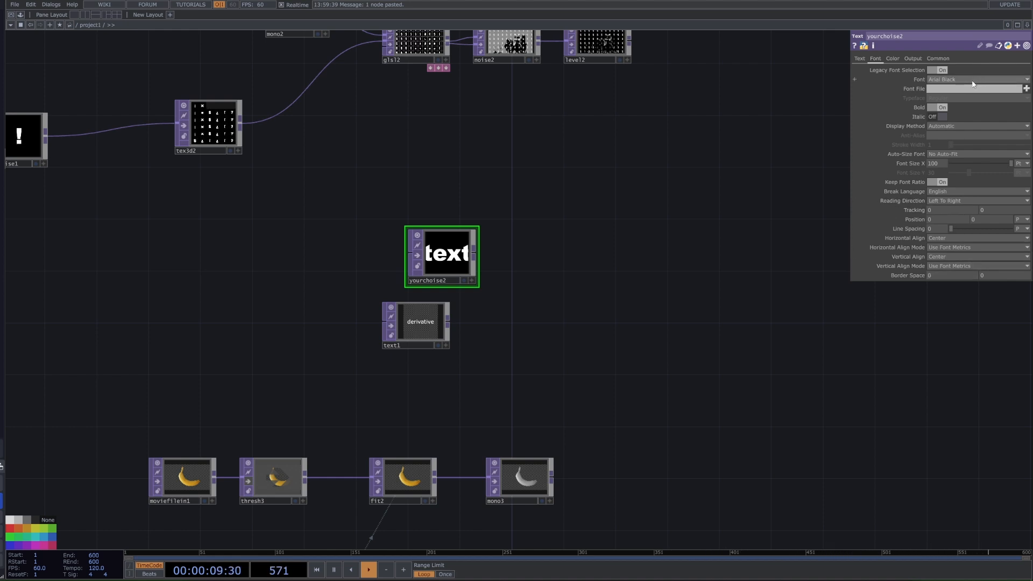
Pause the timeline and examine the character output of yourchoise1 up close
scroll(425, 312, up, 2)
scroll(422, 311, up, 1)
drag(70, 189, 373, 291)
drag(296, 241, 349, 262)
key(space)
scroll(196, 181, up, 4)
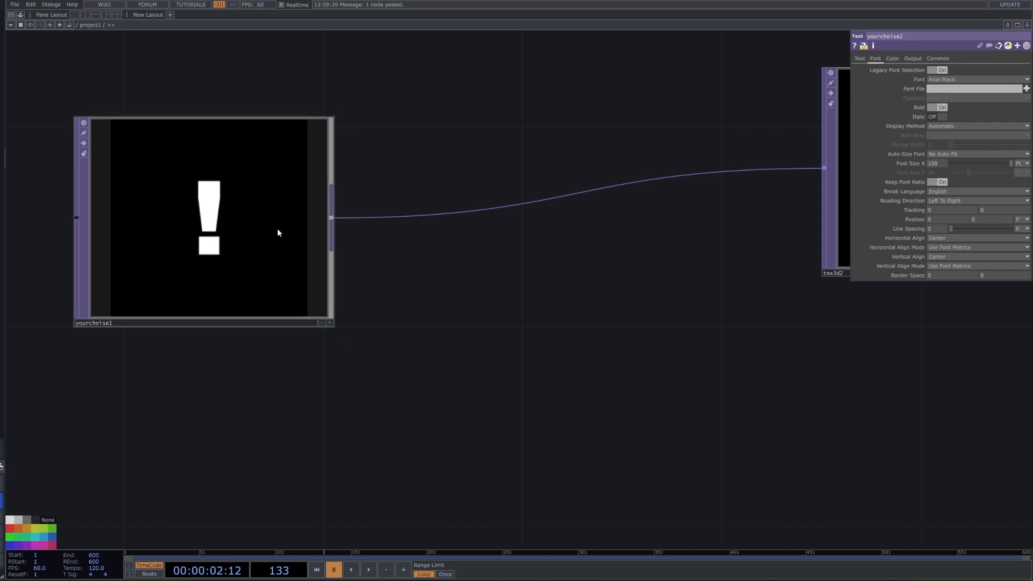
scroll(302, 245, down, 4)
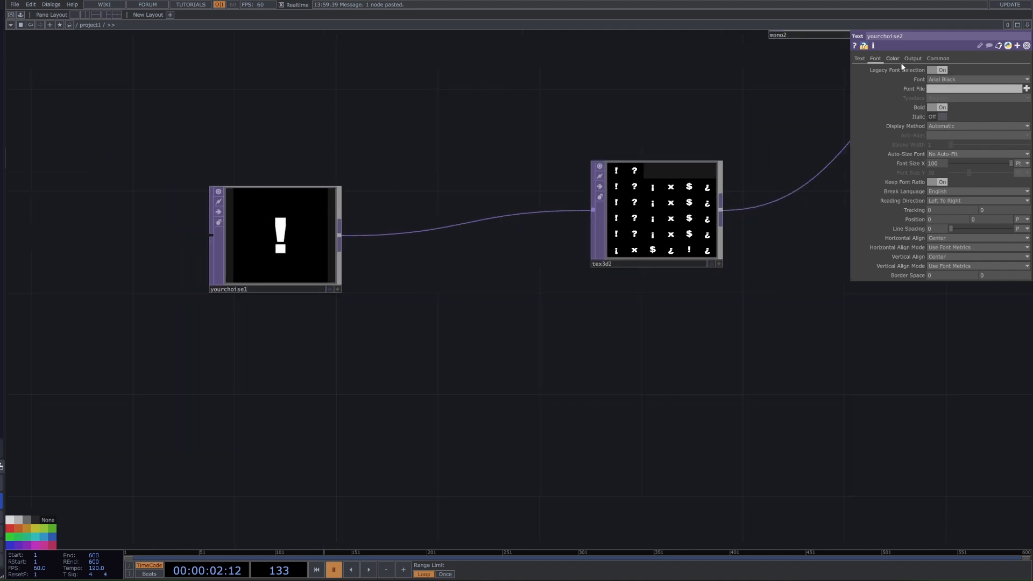
Inspect the output resolution and font settings of yourchoise1
click(937, 58)
drag(342, 285, 306, 269)
click(305, 268)
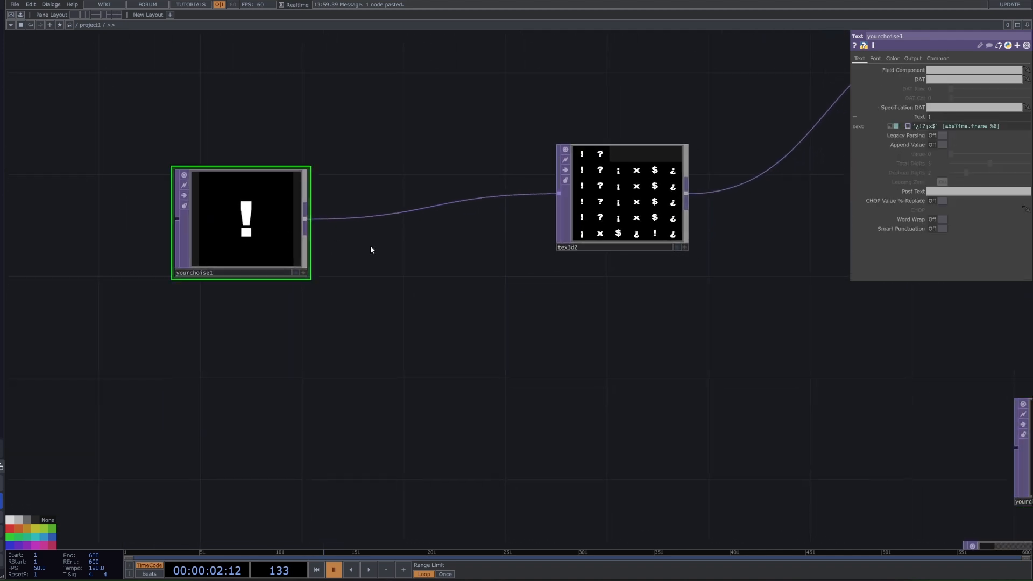
click(945, 57)
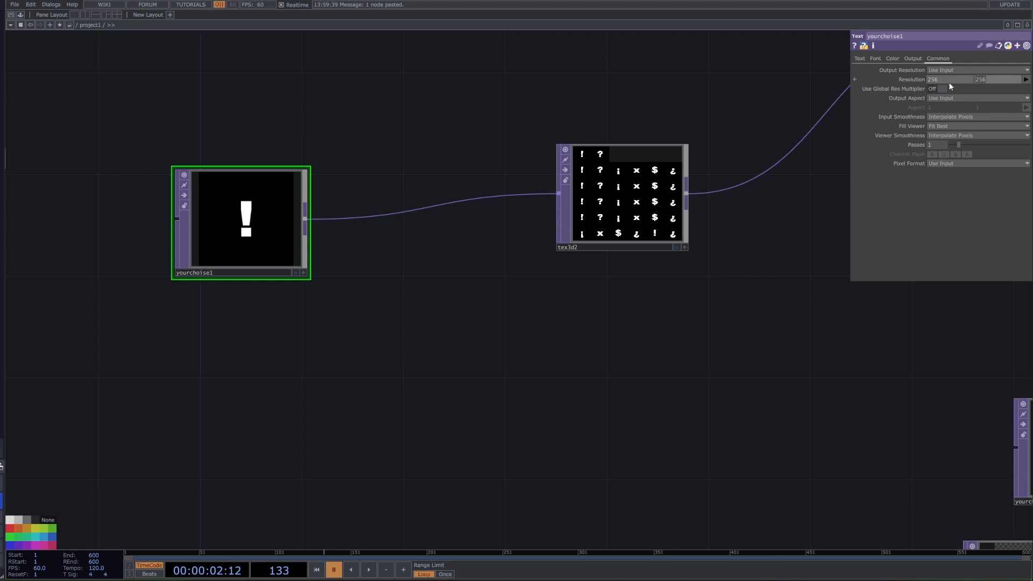
click(880, 59)
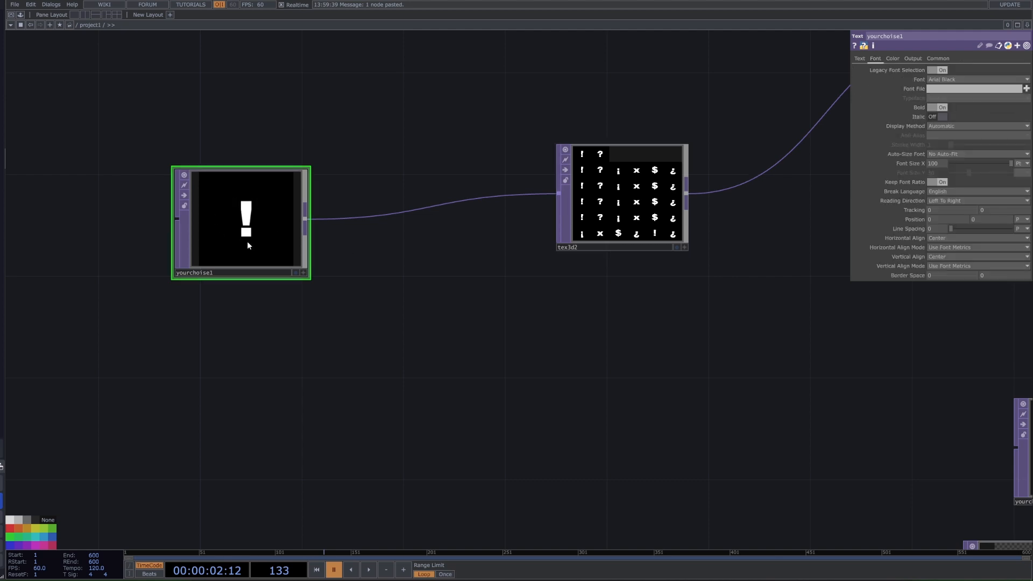
Compare the font settings of yourchoise2 with those of text1
key(h)
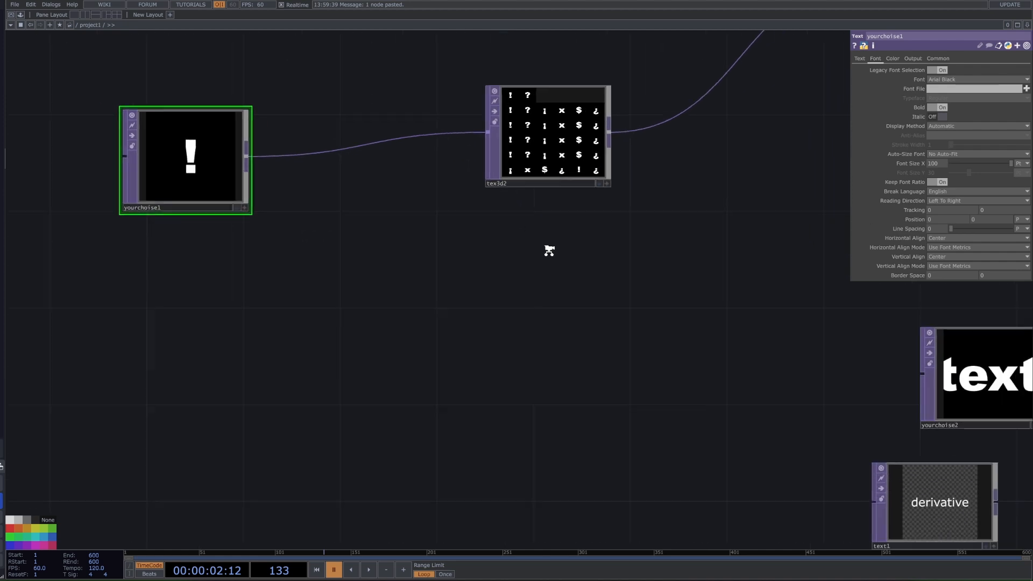
click(829, 396)
click(889, 297)
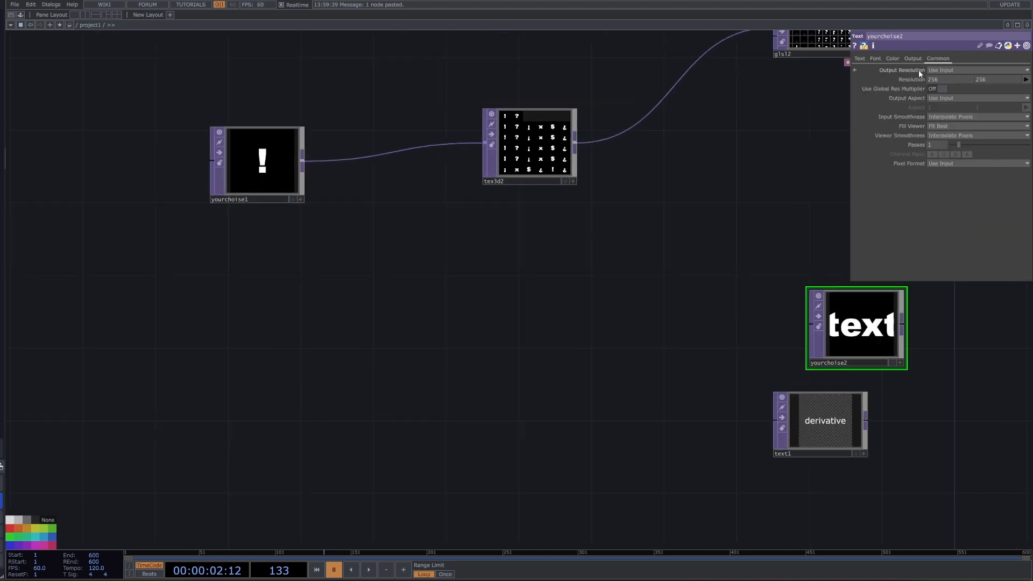
click(876, 58)
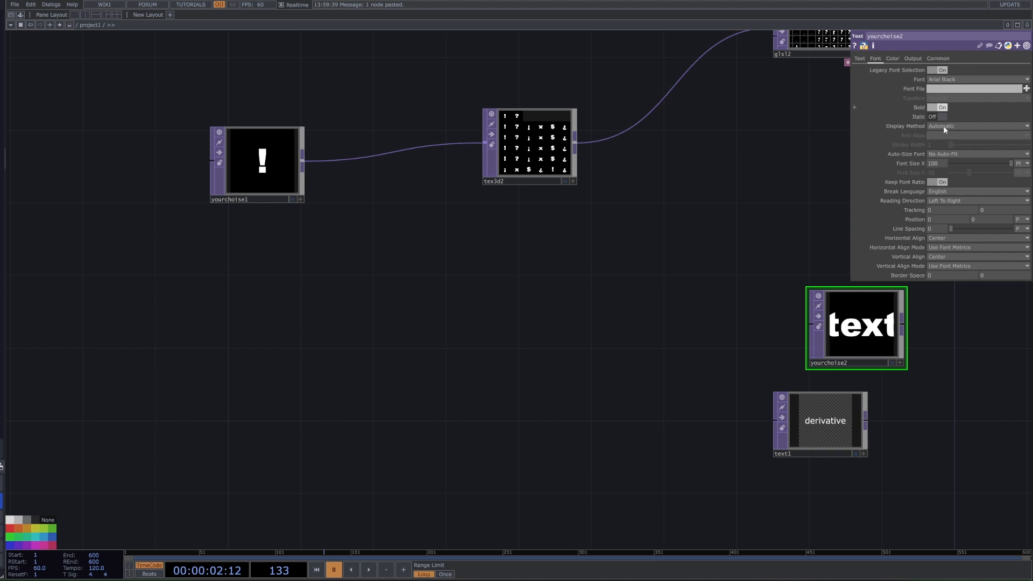
click(854, 428)
click(876, 58)
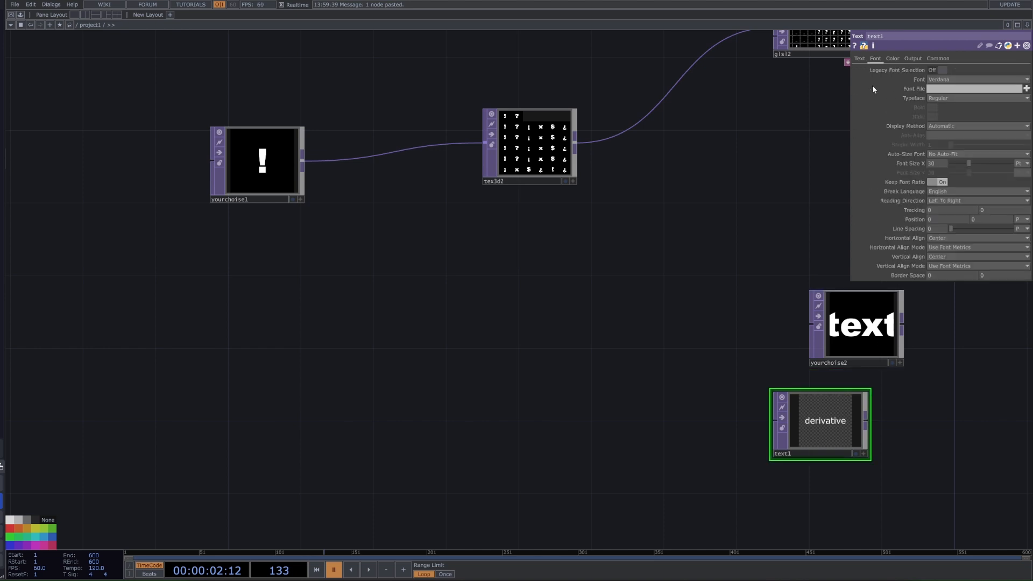
click(895, 337)
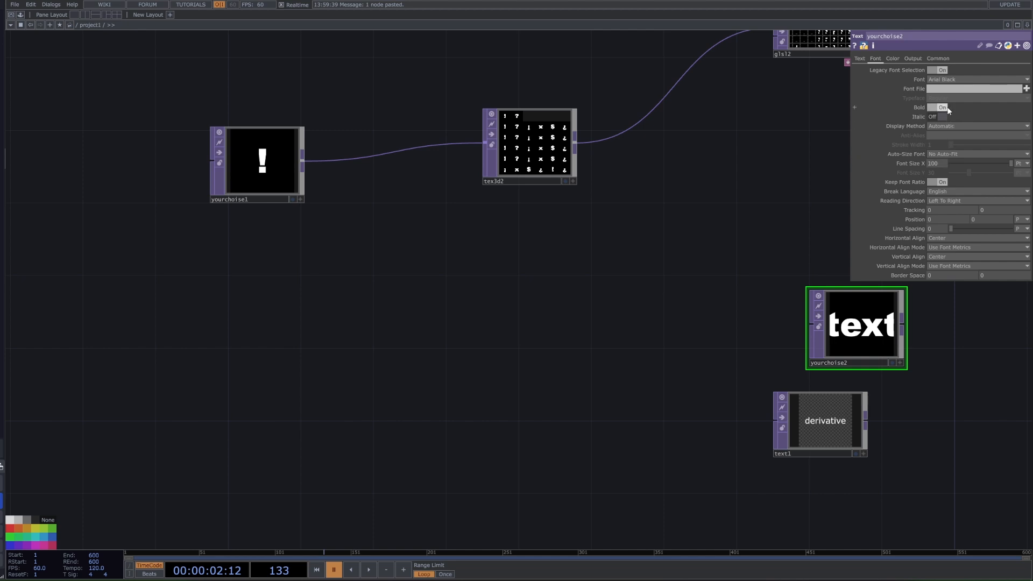
click(841, 396)
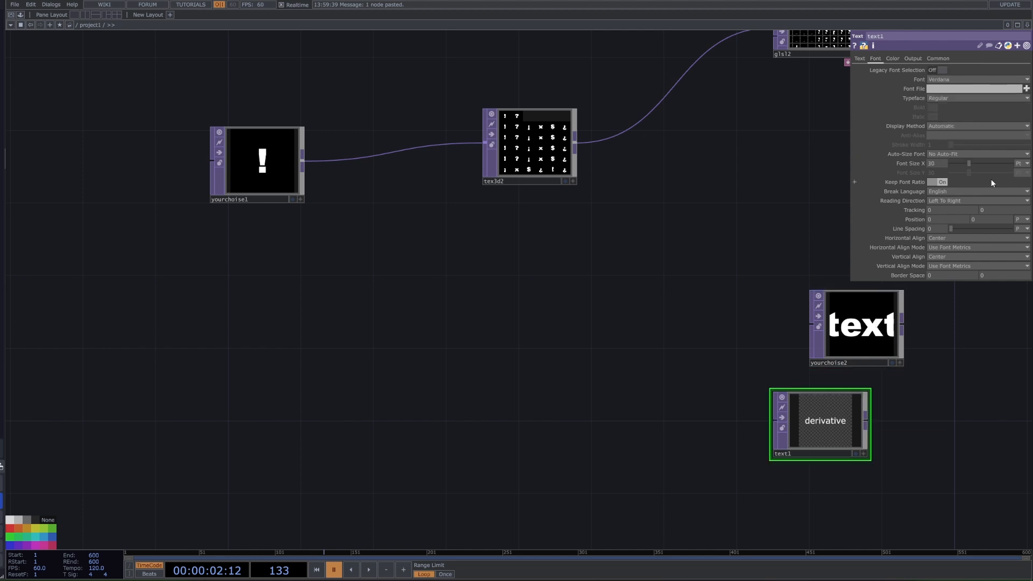
Set the font size of text1 to 100 and compare its font settings with yourchoise2
drag(969, 163, 1027, 160)
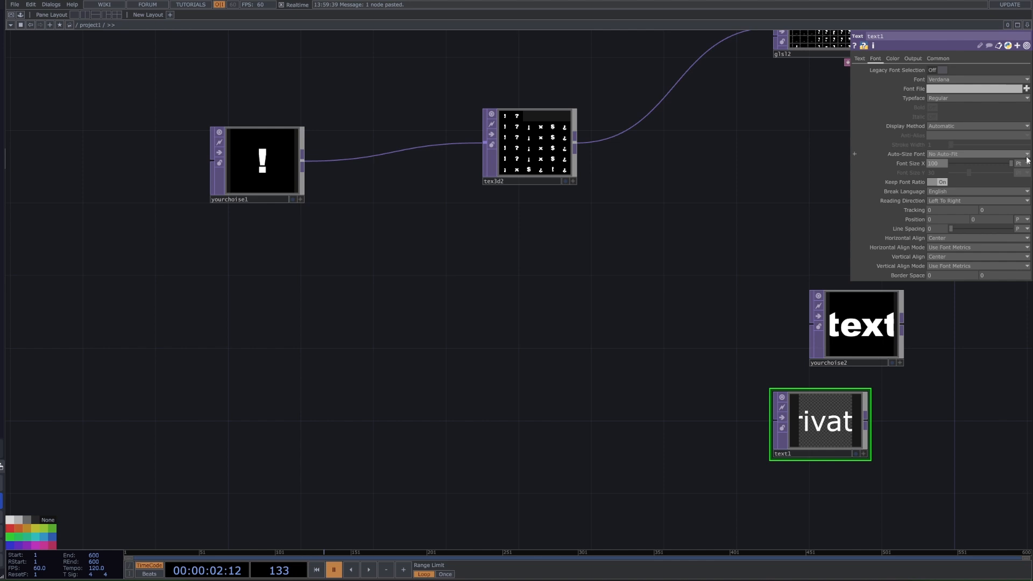
click(884, 294)
click(809, 440)
click(877, 305)
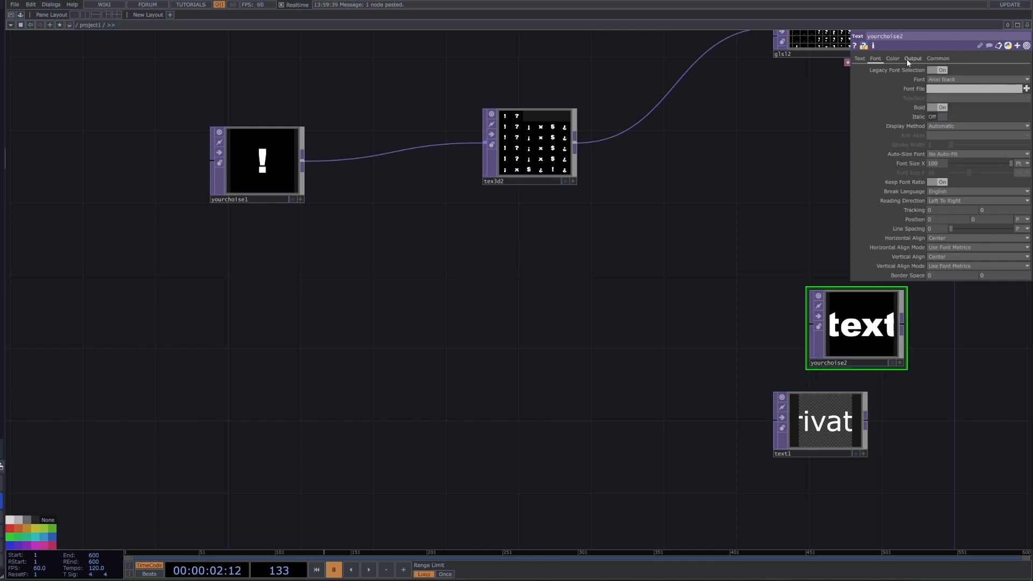
click(843, 403)
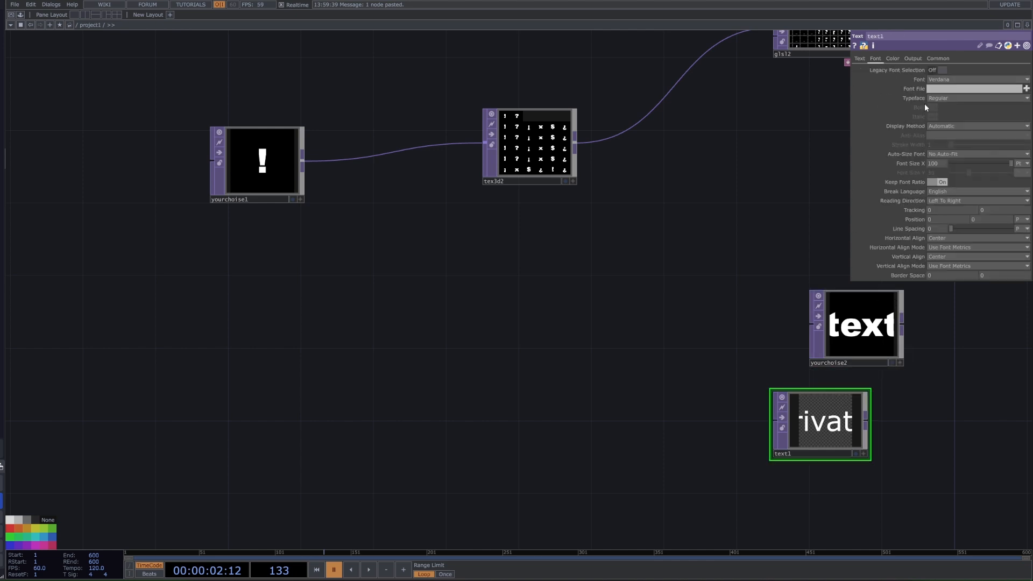
Compare the color settings of text1 and yourchoise2, and set the background alpha of text1 to 1
click(893, 58)
click(872, 323)
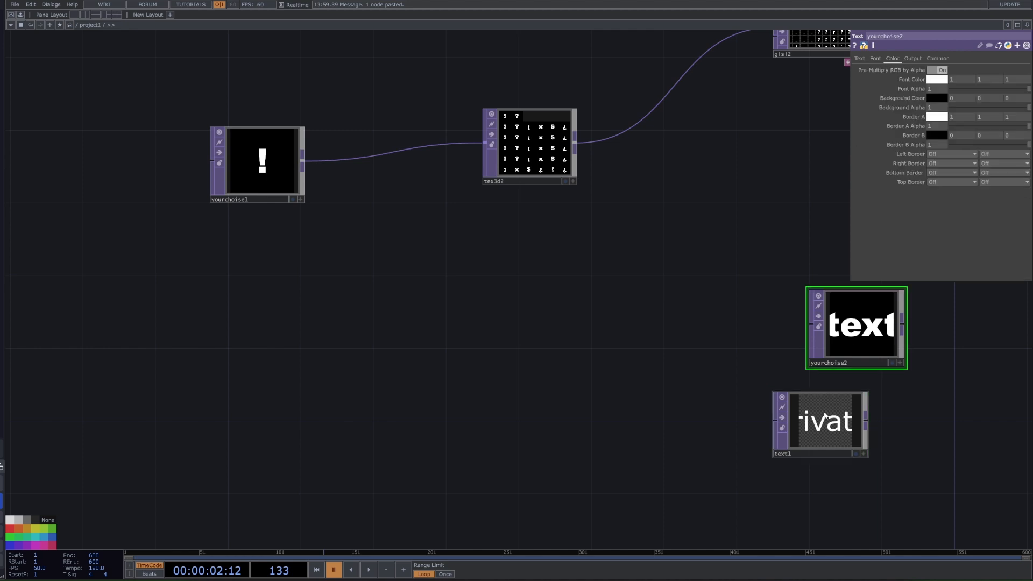
click(825, 415)
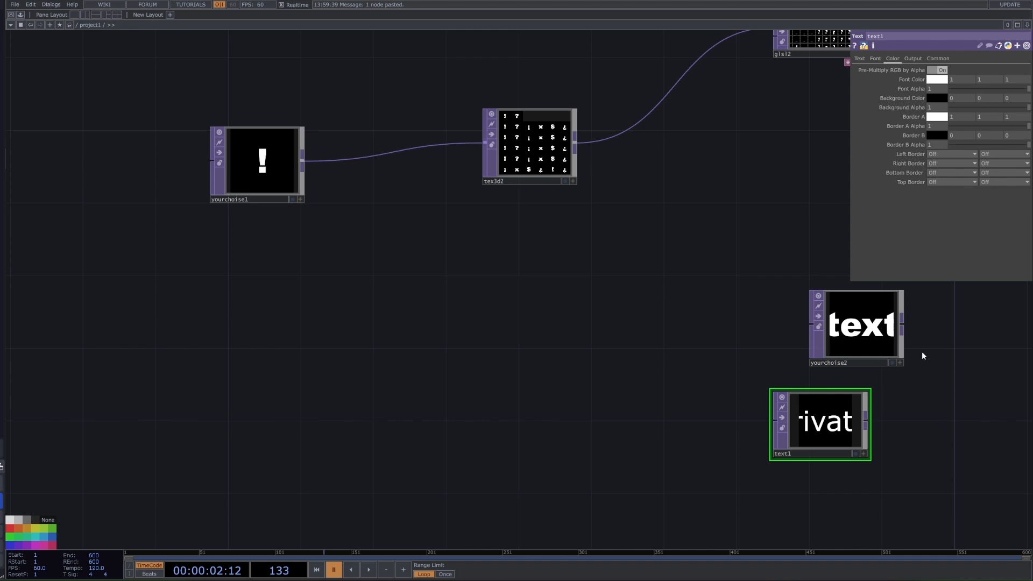
Delete the text1 node and move yourchoise2 down into its place
key(Delete)
click(856, 344)
drag(854, 338, 833, 407)
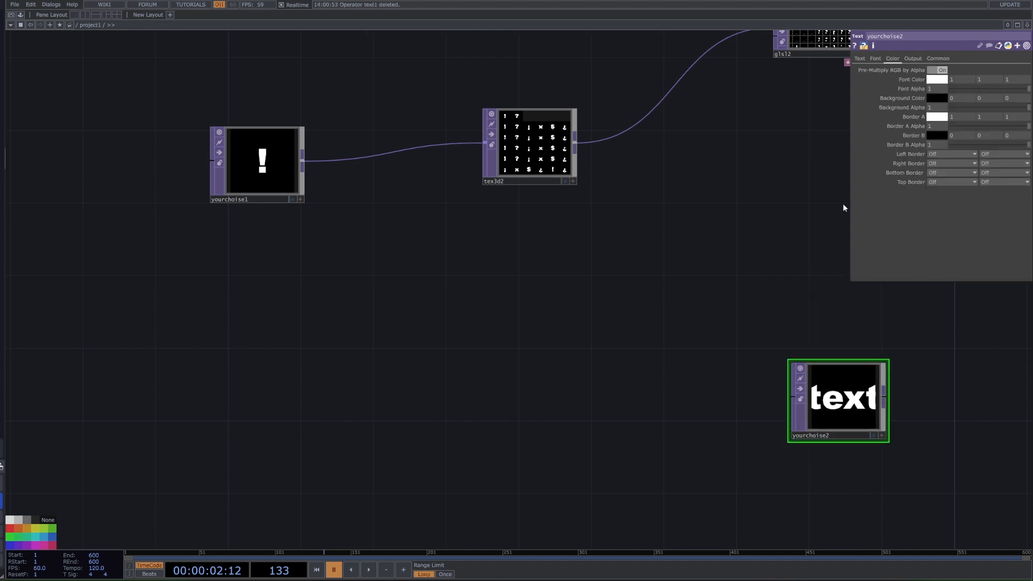
Switch the Text parameter of yourchoise2 from its constant value back to the absTime.frame expression
click(860, 58)
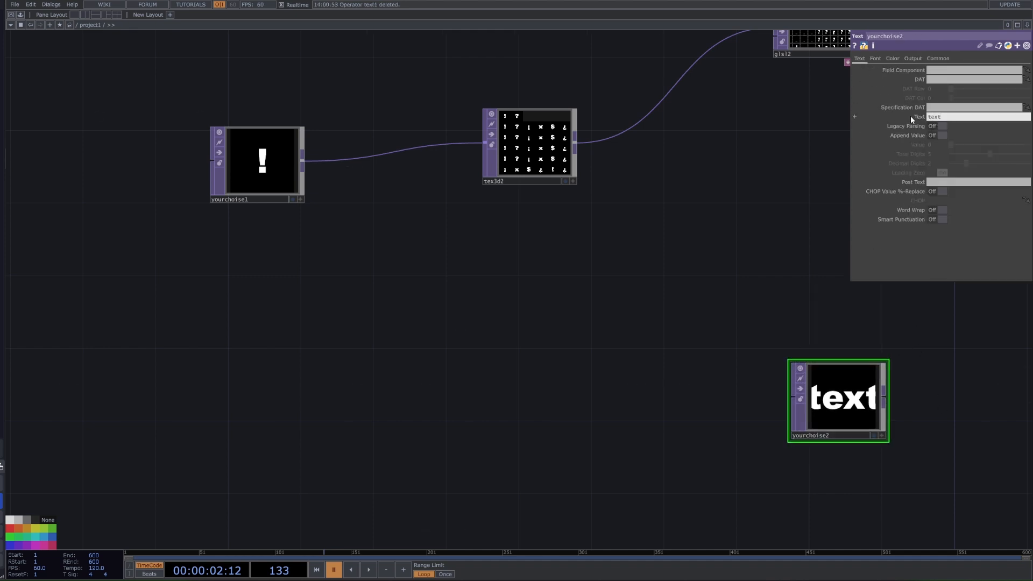
click(911, 117)
click(897, 126)
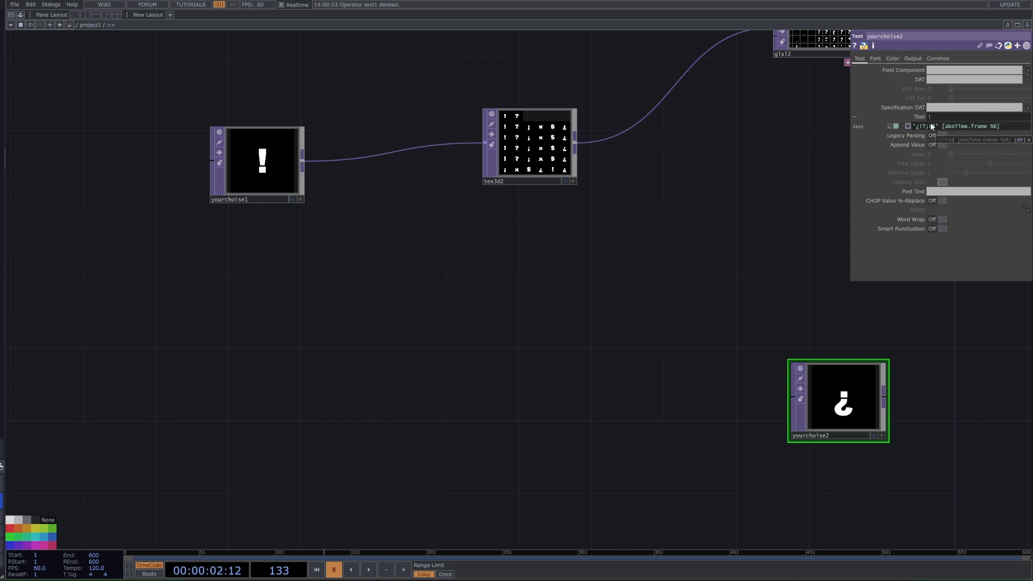
Replace the character string in the Text expression of yourchoise2 with 'af'
drag(939, 126, 922, 126)
click(919, 126)
click(948, 127)
drag(980, 129, 986, 129)
text(af)
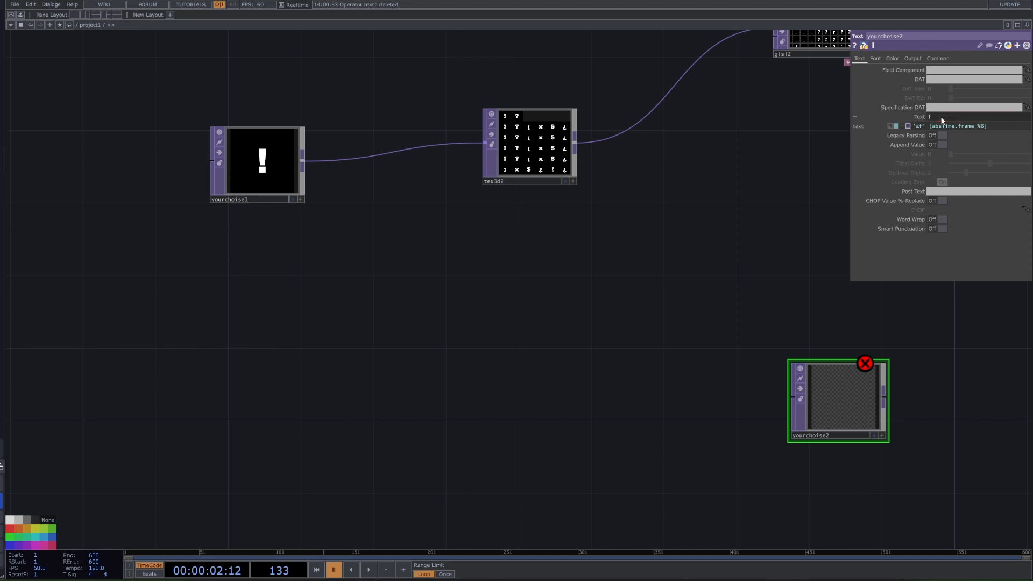
Check the error on yourchoise2 and extend the character string in its Text expression to 'af%3d1'
click(915, 115)
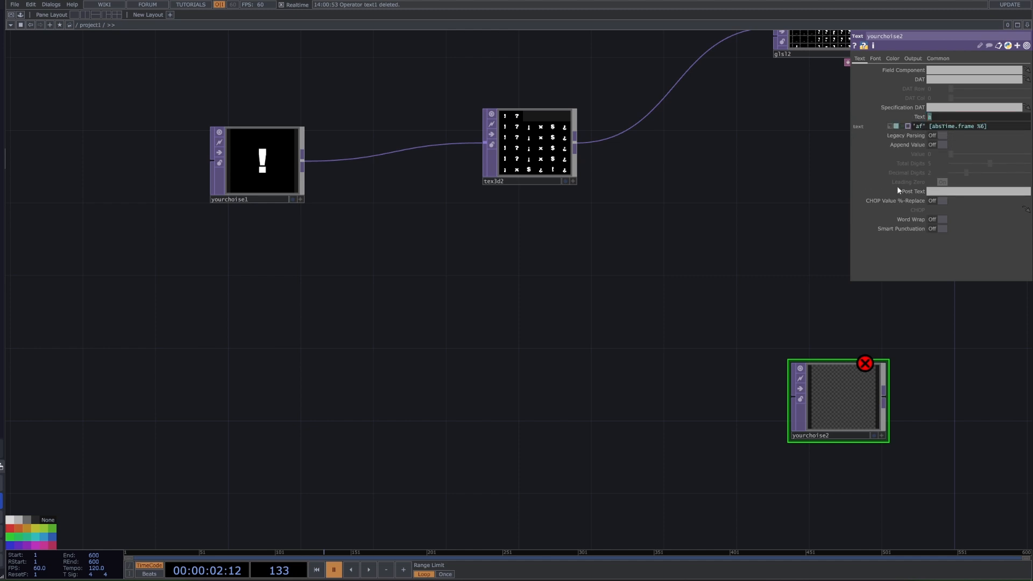
mouse_move(867, 365)
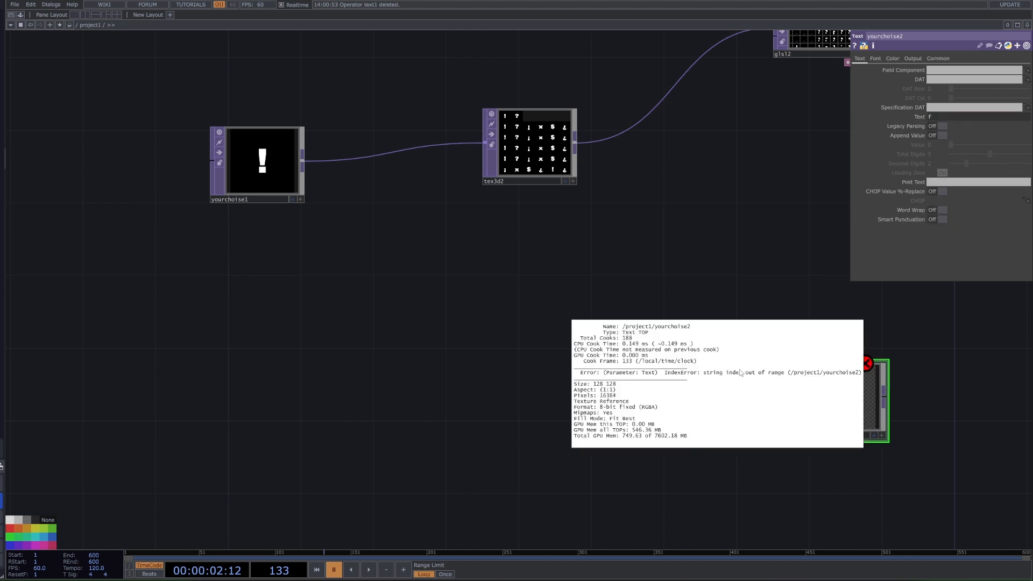
click(921, 116)
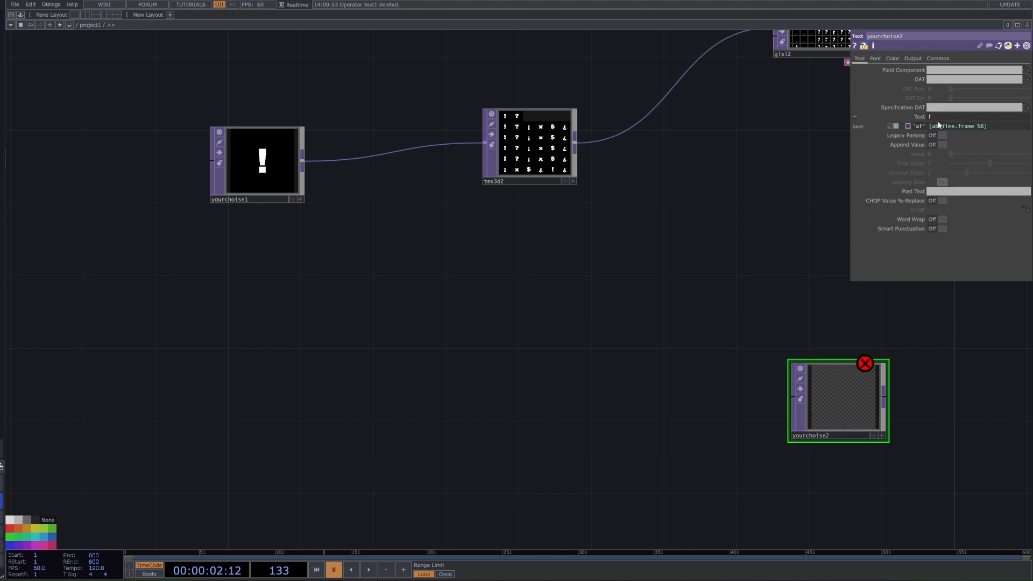
click(931, 128)
text(%3)
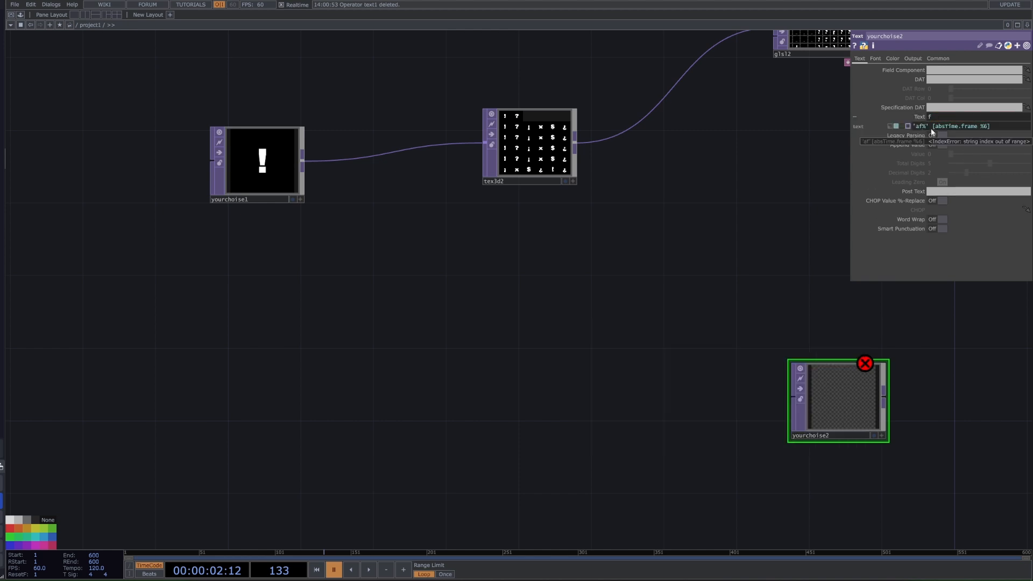
text(d1)
key(Return)
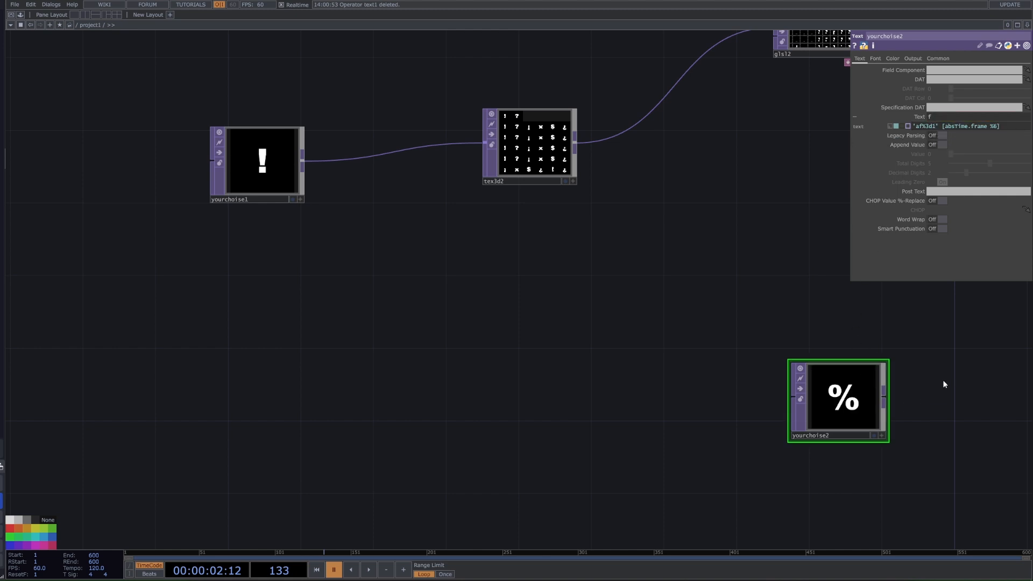
Play and pause the timeline to examine how yourchoise2 cycles through its characters
drag(935, 446, 784, 443)
key(space)
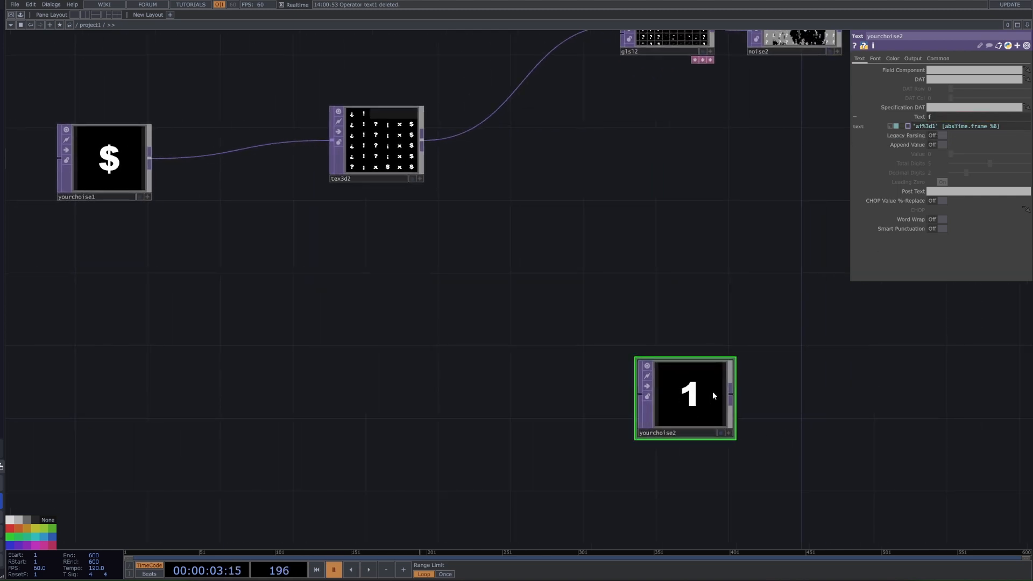
scroll(707, 405, up, 4)
scroll(707, 405, up, 1)
key(space)
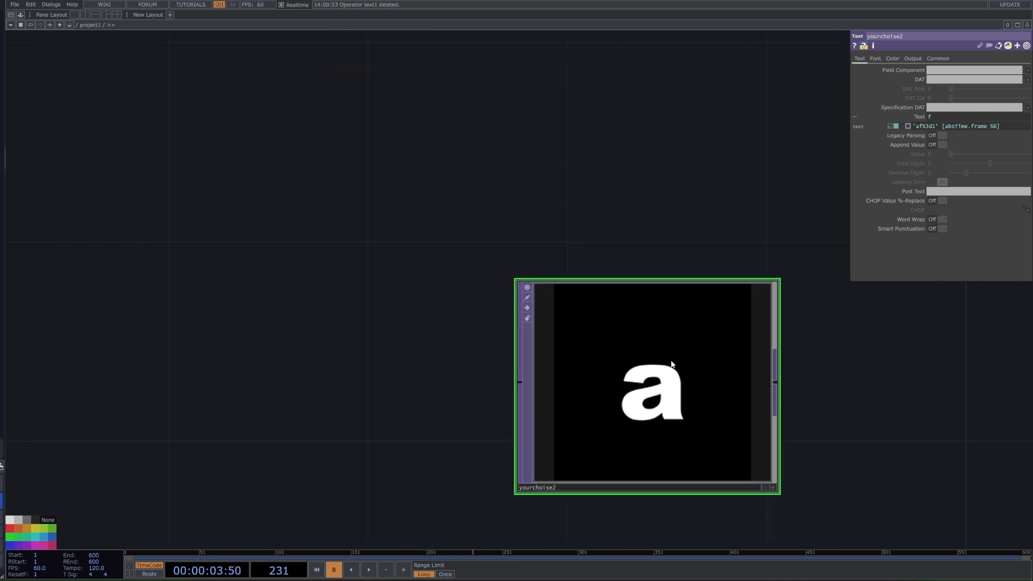
scroll(675, 403, down, 2)
key(space)
scroll(675, 404, down, 2)
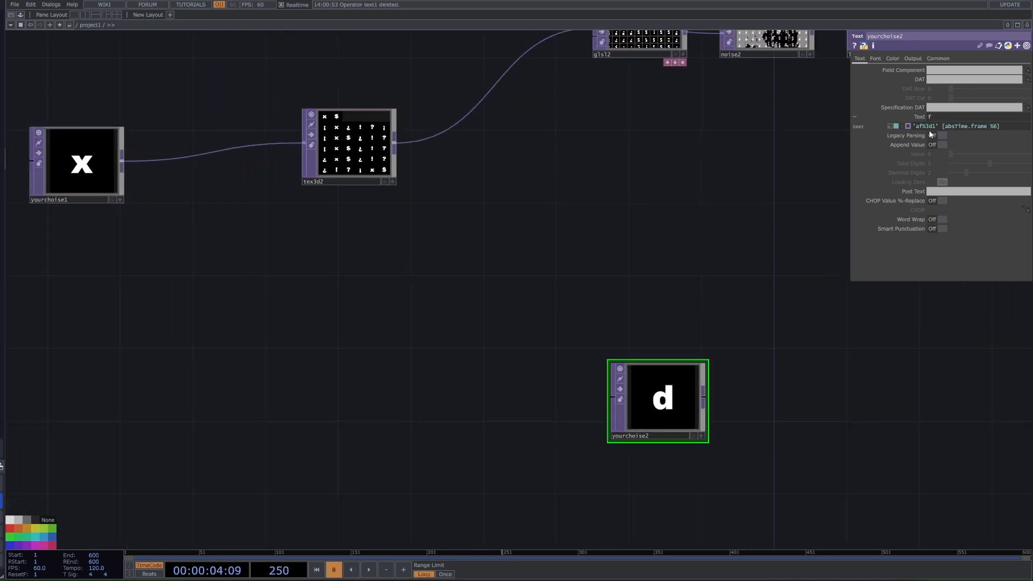
Review the Text expression of yourchoise2 and restore its character string to '¿!?¡x$'
click(995, 126)
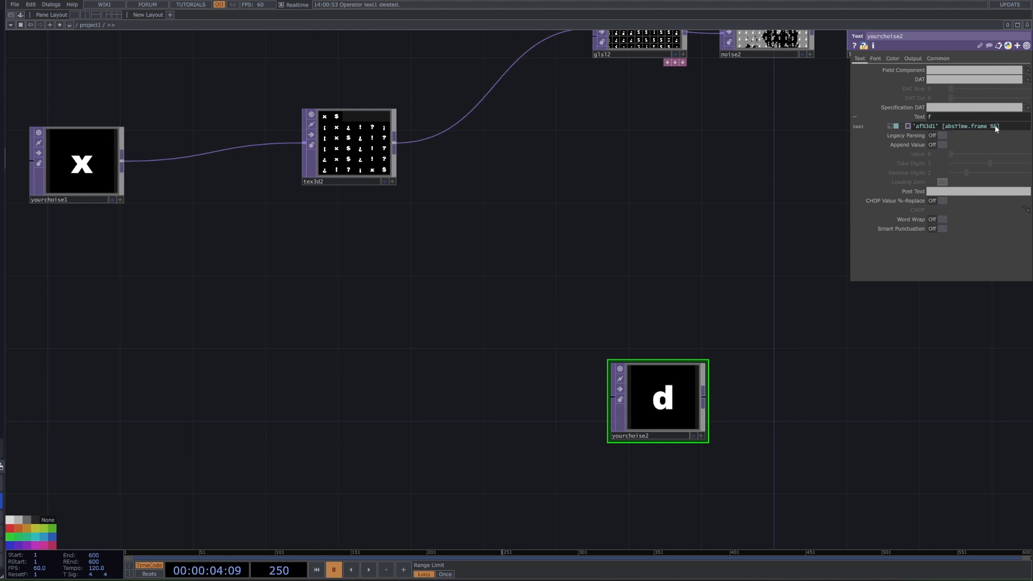
drag(944, 126, 1002, 124)
click(941, 126)
drag(936, 126, 917, 127)
click(75, 200)
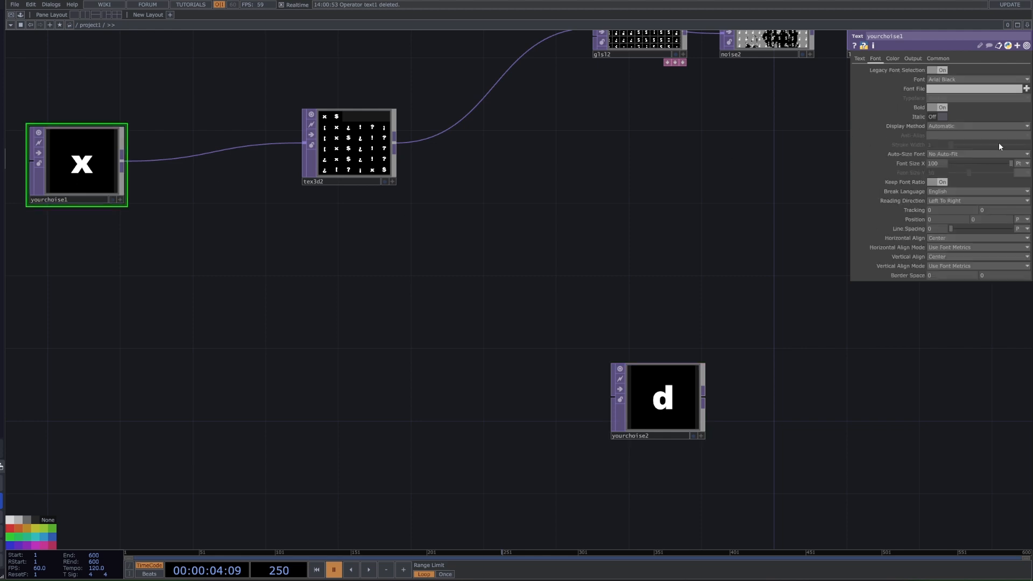
click(687, 386)
double_click(938, 127)
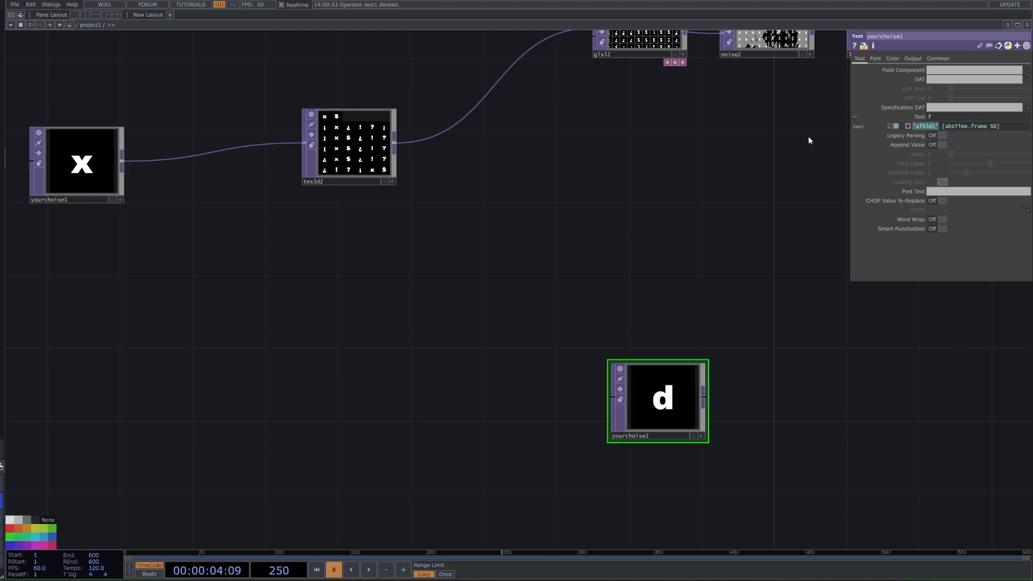
text(¿!?¡x$)
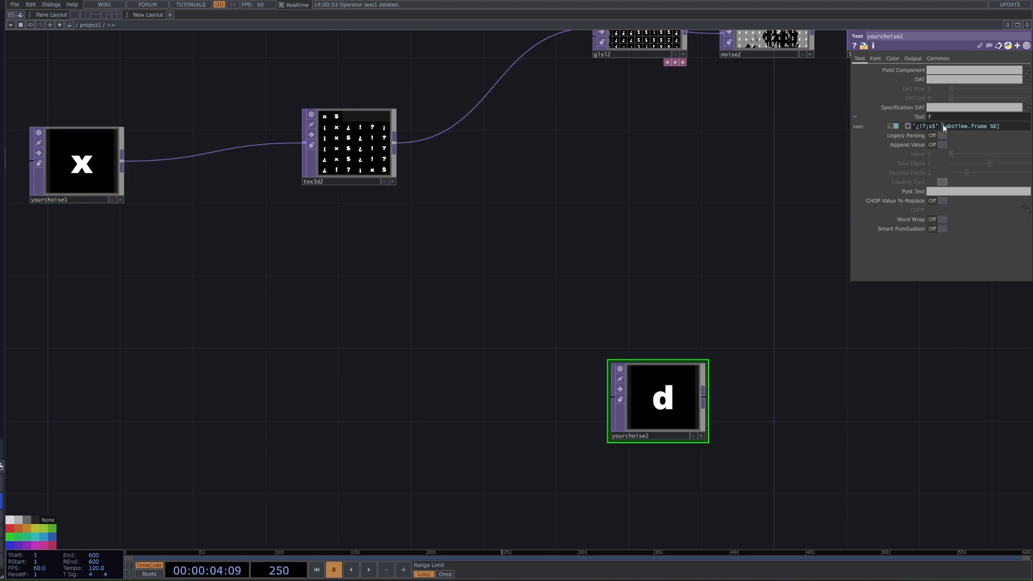
Set the modulo in the Text expression of yourchoise2 to 2, giving absTime.frame %2
drag(945, 126, 969, 127)
drag(937, 127, 993, 126)
text(2)
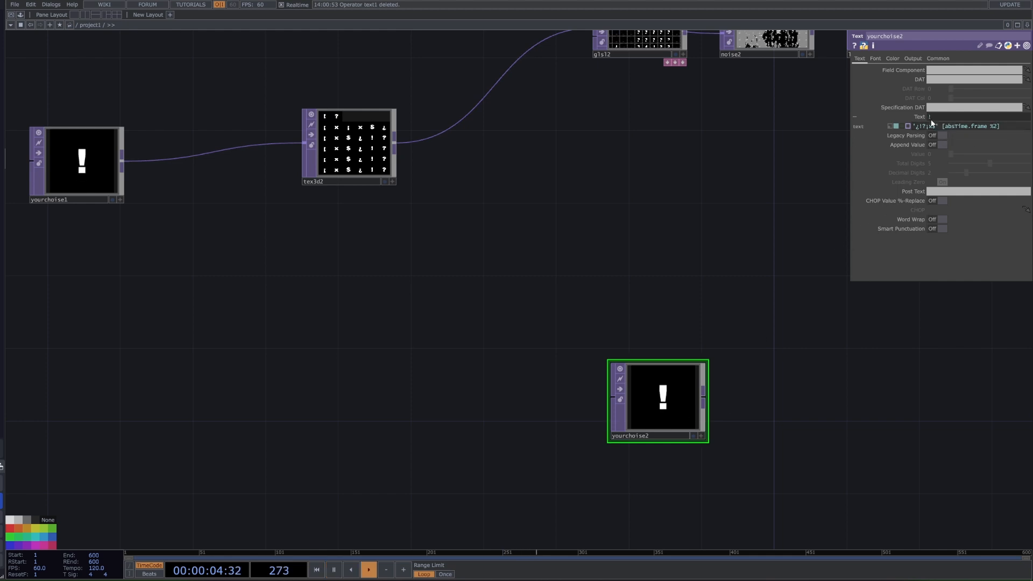
Set the modulo in the Text expression of yourchoise2 to 1, giving absTime.frame %1
drag(998, 126, 995, 126)
text(1)
key(Return)
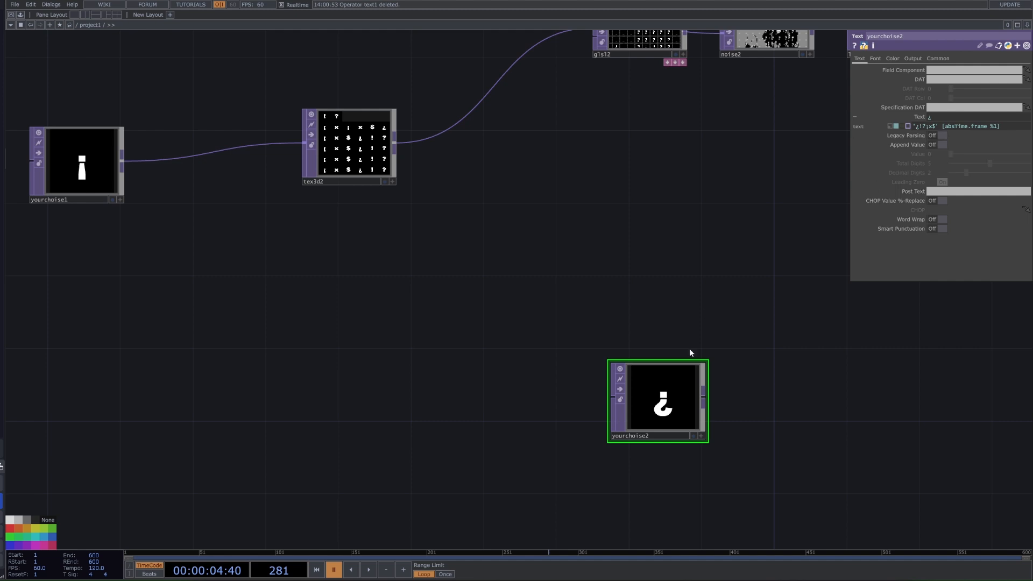
Set the modulo in the Text expression of yourchoise2 to 6, giving absTime.frame %6
double_click(997, 126)
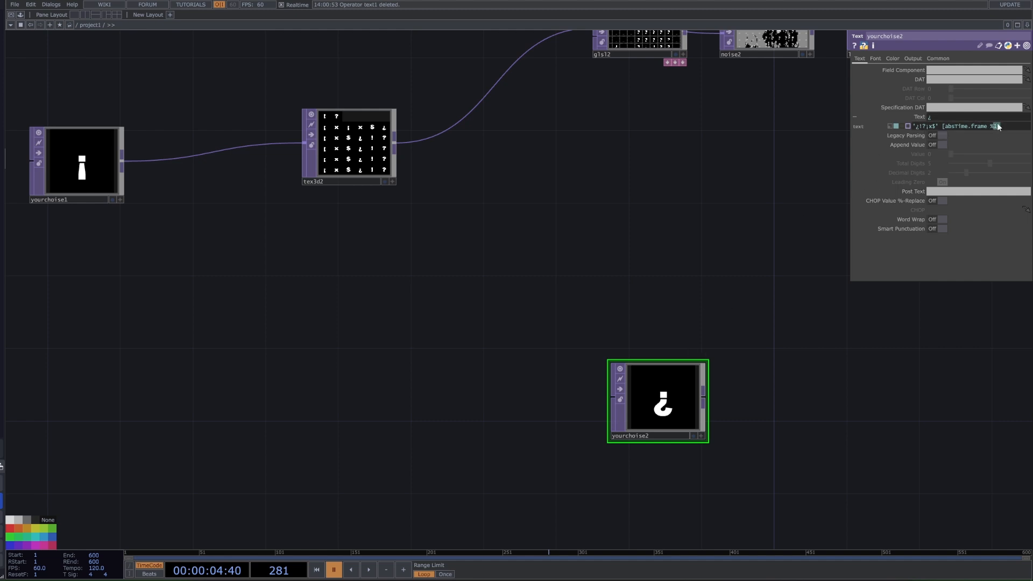
text(7)
double_click(997, 125)
text(6)
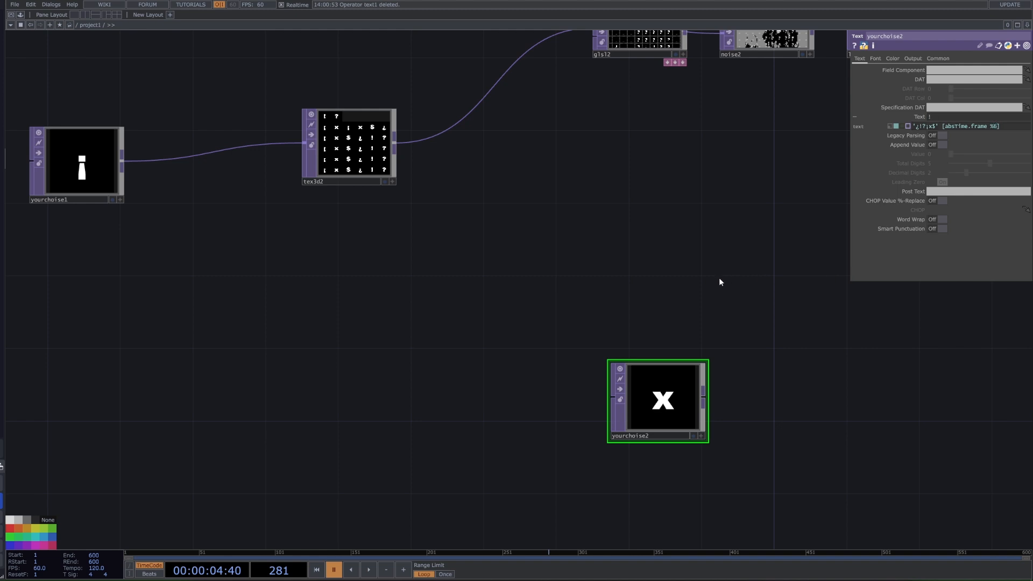
Briefly run the timeline to examine how the existing tex3d2 caches the cycling characters
text(h)
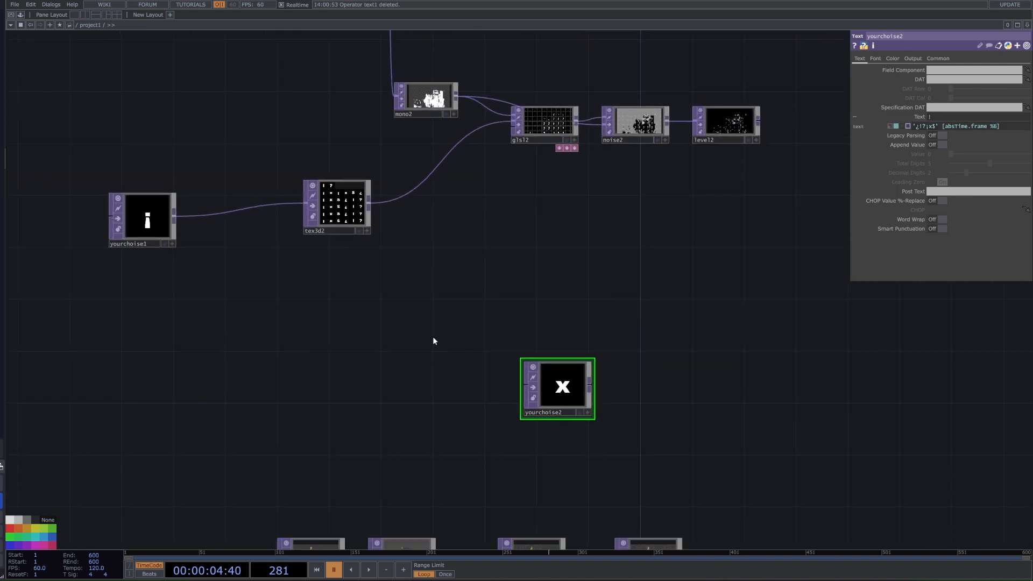
drag(438, 266, 445, 305)
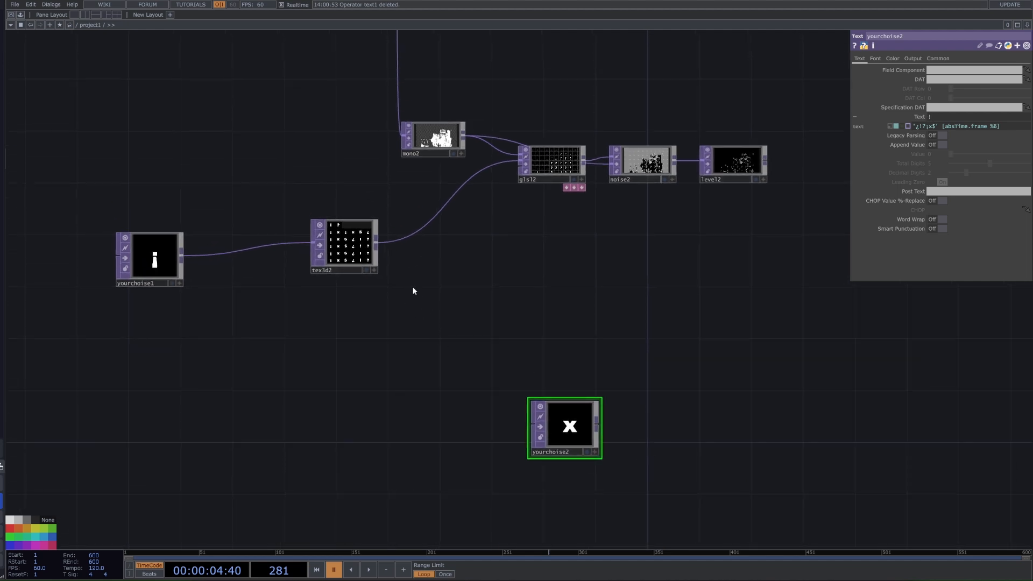
click(350, 245)
key(space)
scroll(380, 253, up, 4)
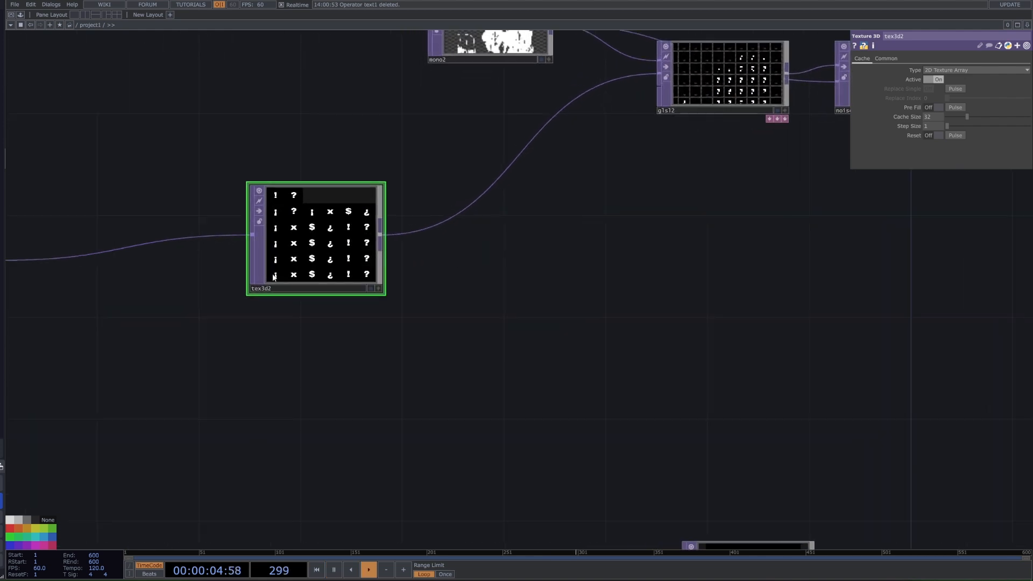
key(space)
Add a Texture 3D TOP fed by yourchoise2 and set its type to 2D Texture Array
drag(538, 314, 332, 241)
scroll(332, 241, down, 3)
right_click(530, 441)
text(t)
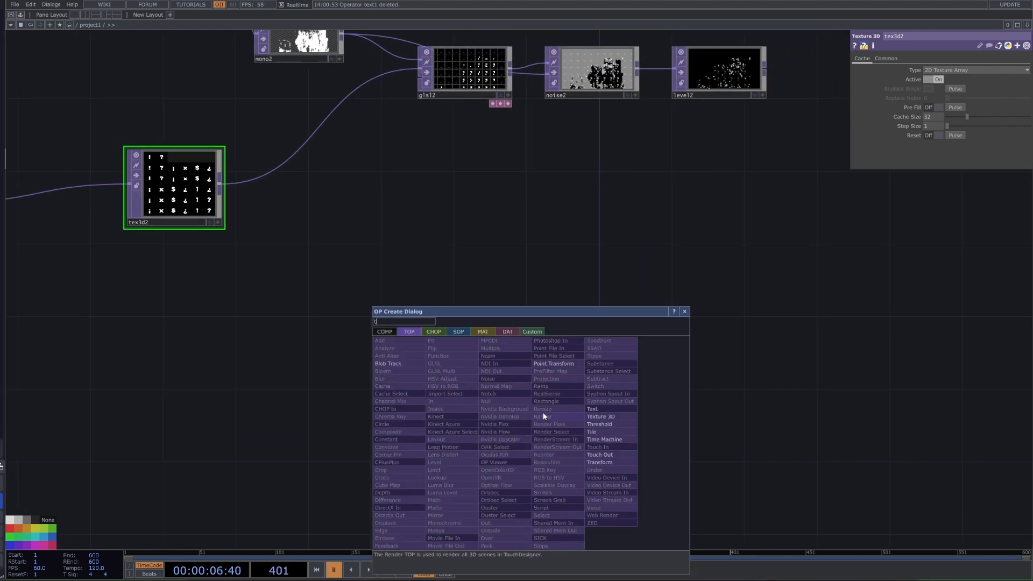
click(600, 417)
click(645, 434)
drag(492, 303, 454, 255)
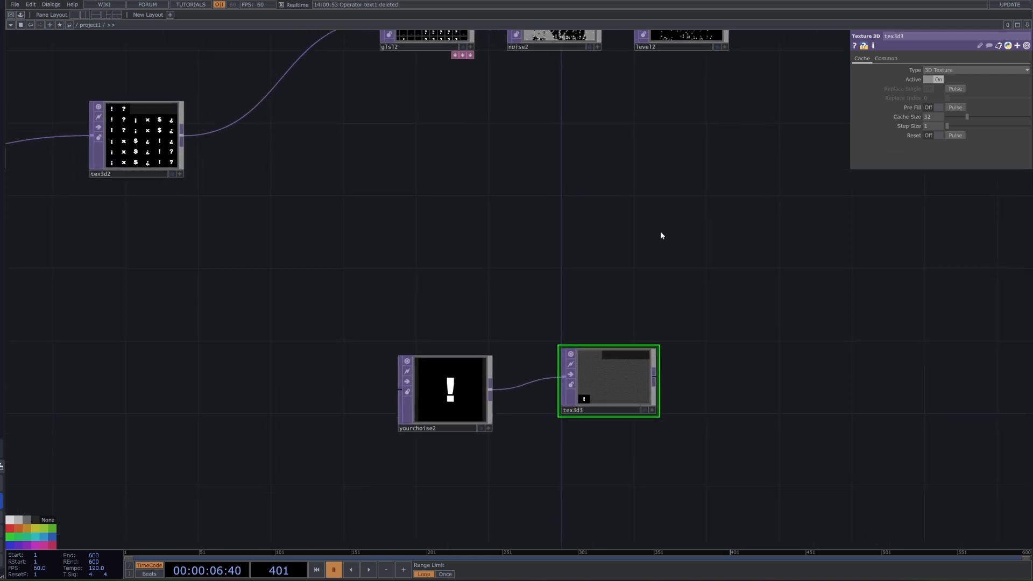
click(962, 69)
Play the timeline and compare the cache and common settings of tex3d3 with those of tex3d2
key(space)
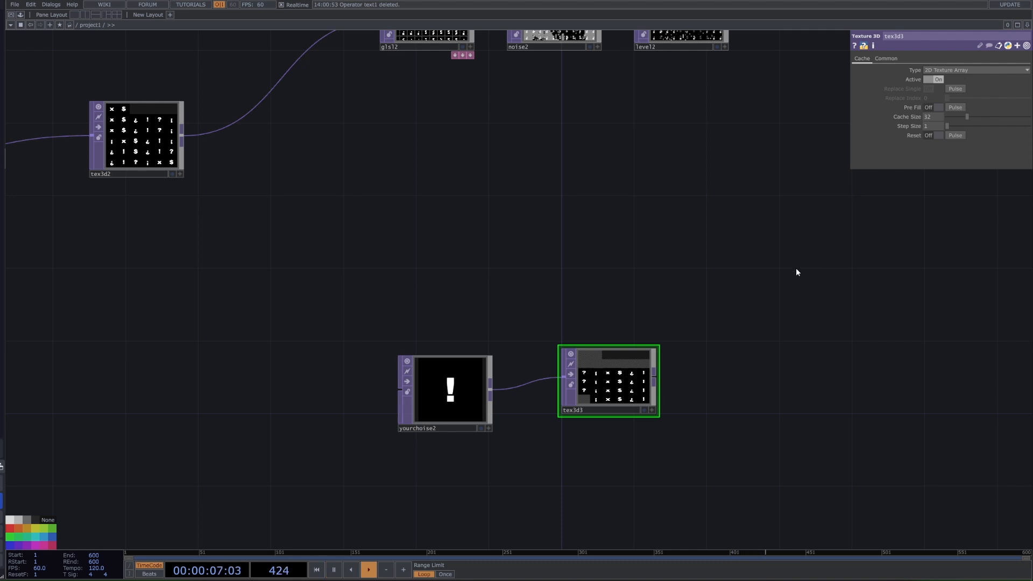
click(146, 141)
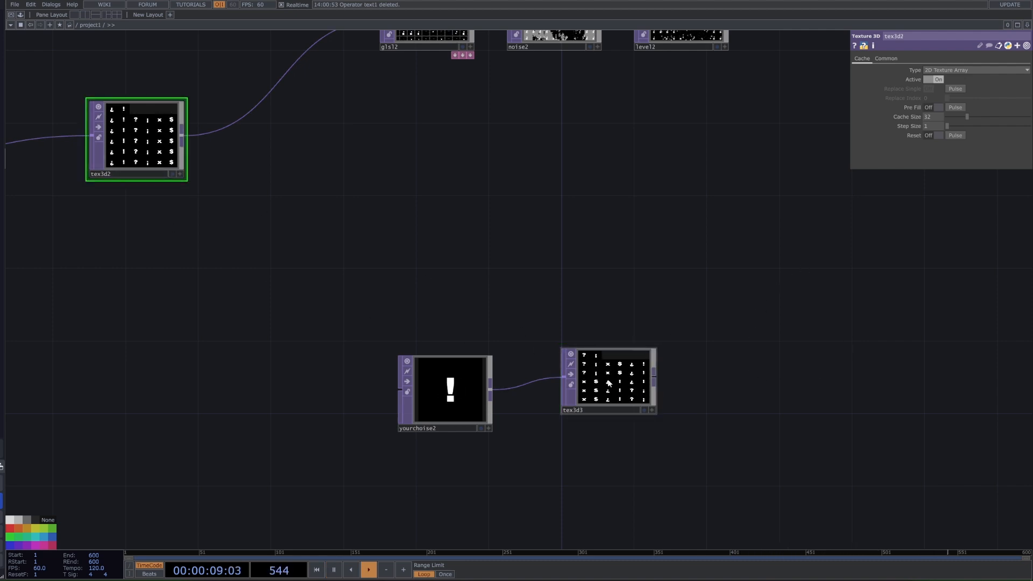
click(634, 380)
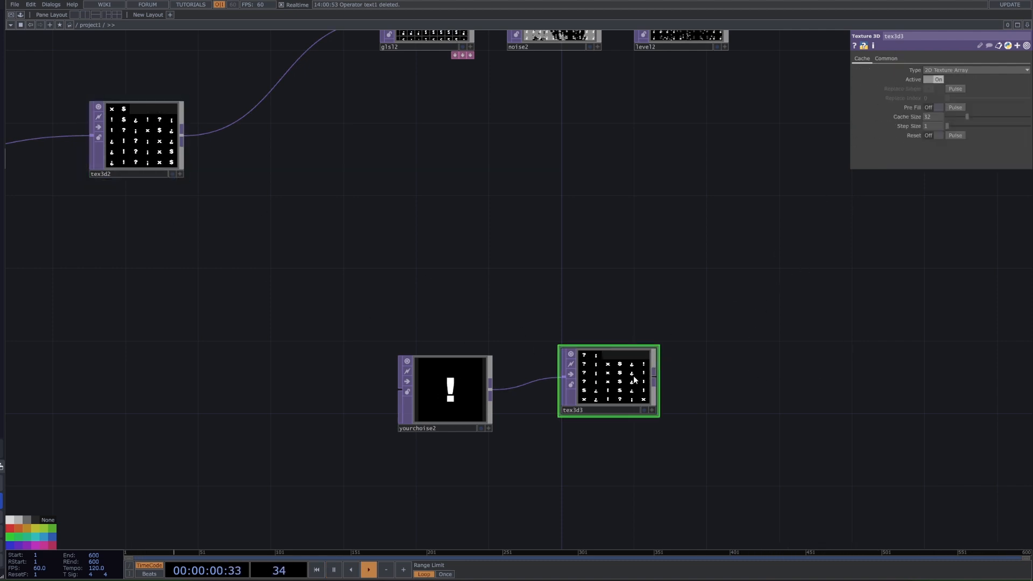
click(889, 59)
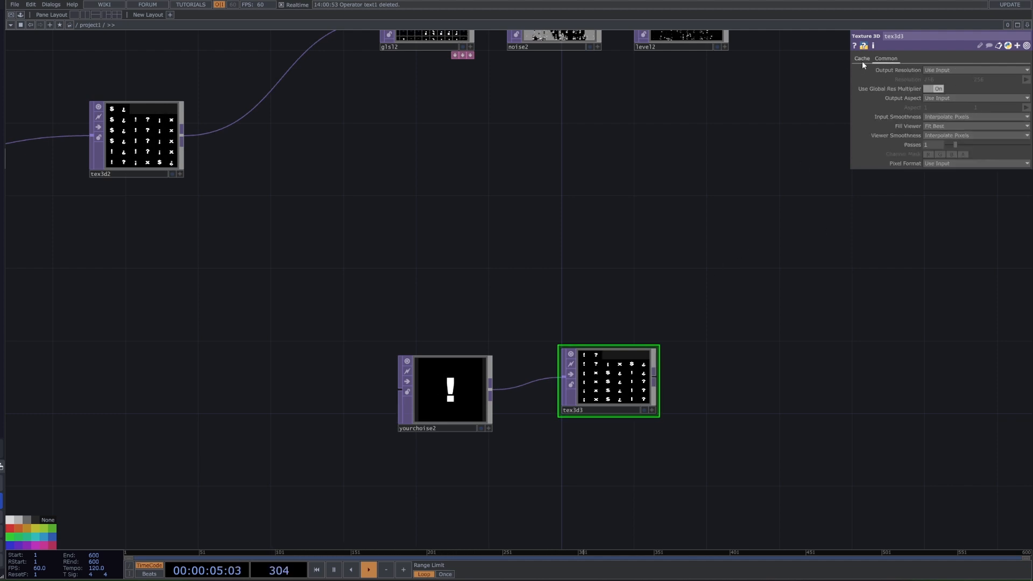
click(154, 129)
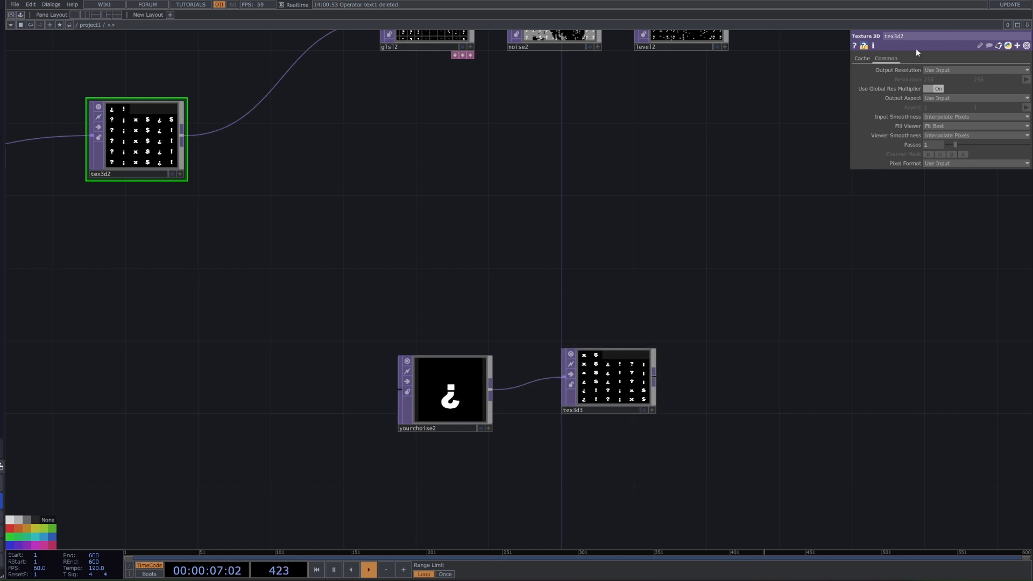
click(861, 58)
click(624, 391)
Move yourchoise2 and tex3d3 above the banana image chain, spacing them apart with tex3d3 over mono3
scroll(745, 315, down, 2)
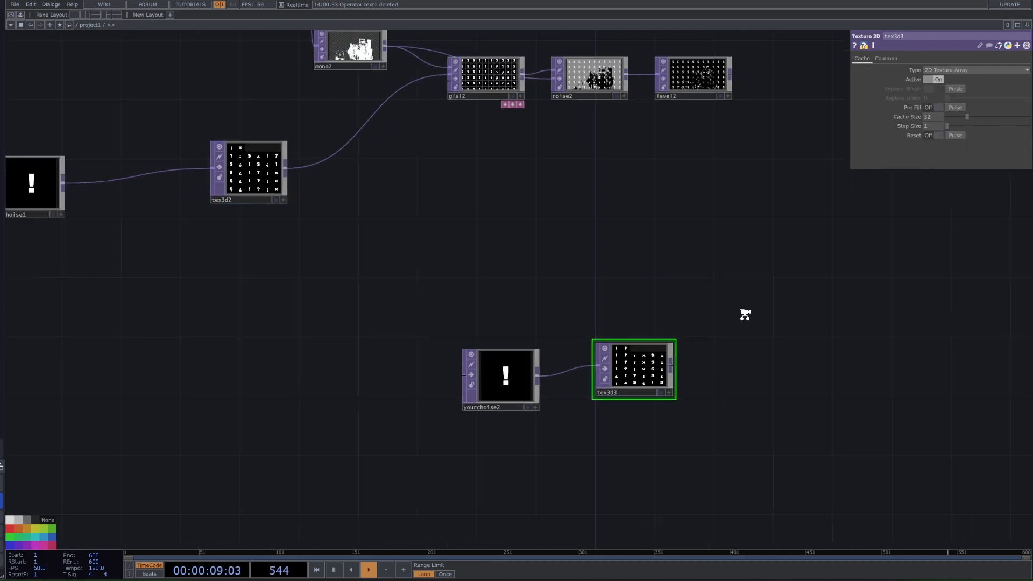
drag(744, 315, 794, 166)
scroll(695, 335, down, 3)
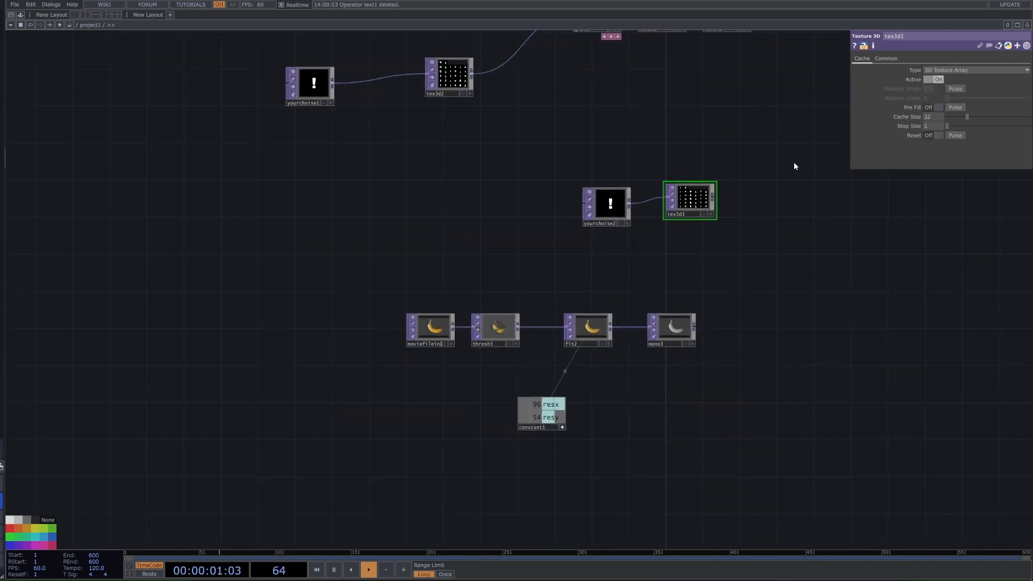
right_drag(794, 166, 625, 230)
drag(682, 200, 704, 279)
scroll(651, 247, up, 2)
scroll(643, 255, up, 2)
drag(757, 312, 723, 322)
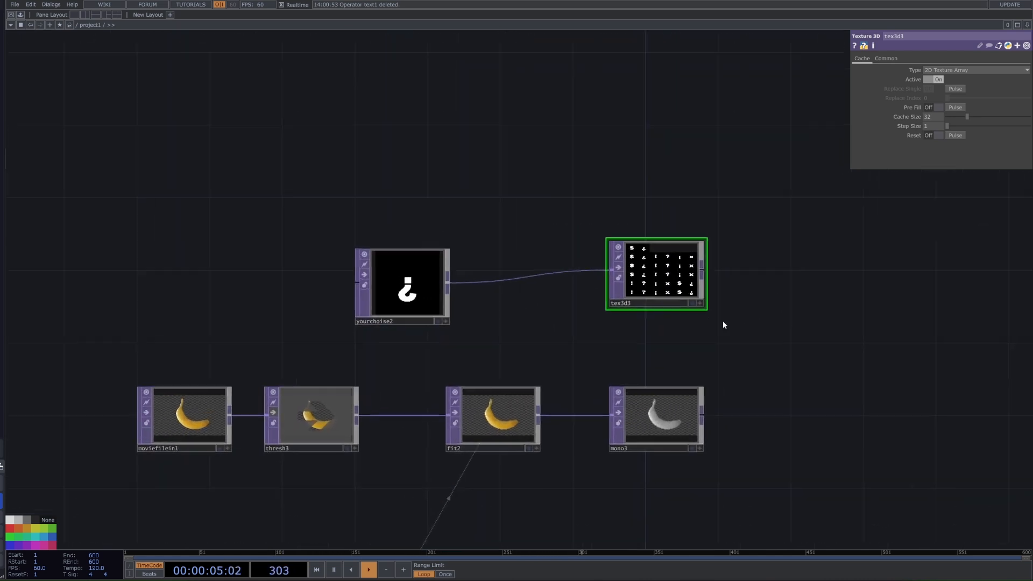
Review the reference network and move glsl2 slightly lower to separate its wires from those of mono2 and noise2
scroll(672, 329, down, 3)
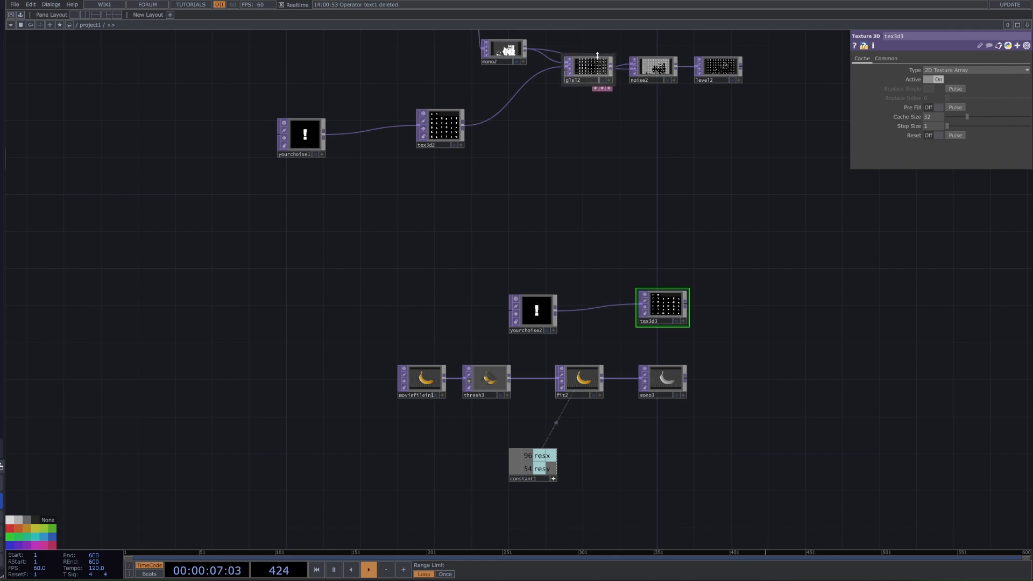
scroll(638, 163, down, 3)
scroll(590, 301, up, 3)
drag(588, 169, 575, 364)
scroll(575, 364, down, 3)
scroll(904, 196, up, 2)
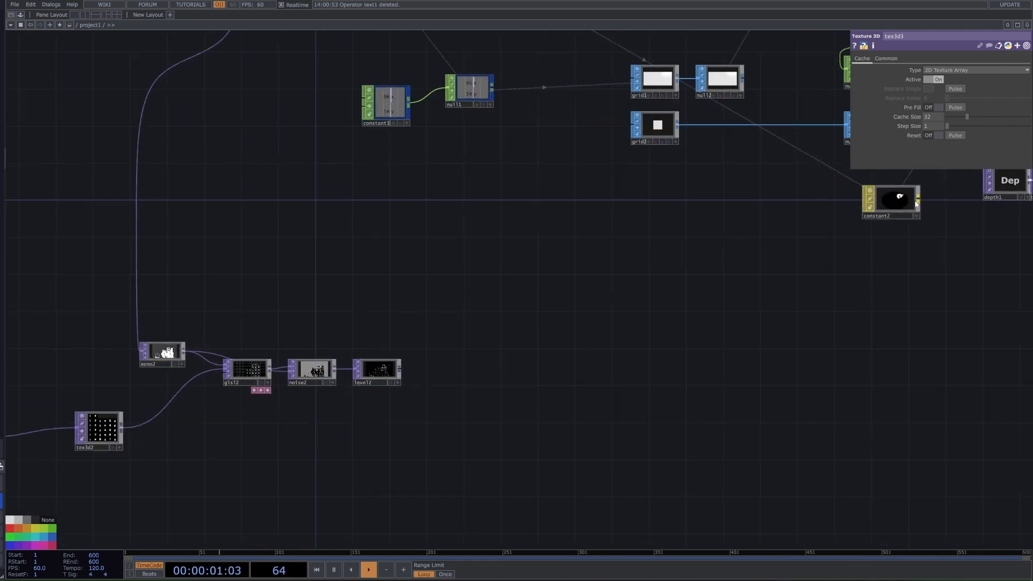
drag(451, 451, 487, 373)
drag(457, 422, 467, 354)
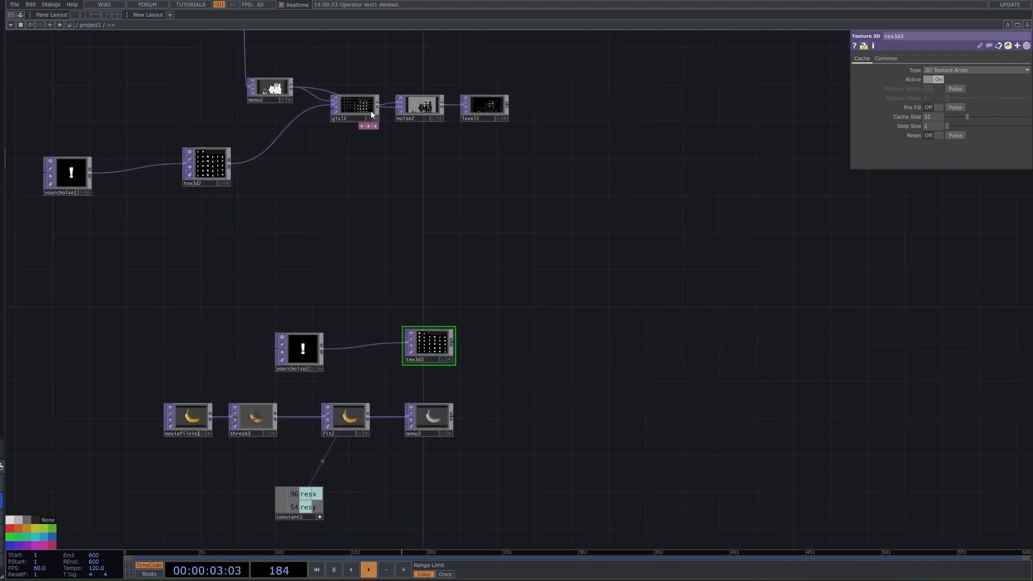
drag(365, 104, 355, 123)
Add a GLSL TOP to the right of mono3, taking mono3's output as its first input
drag(555, 341, 538, 308)
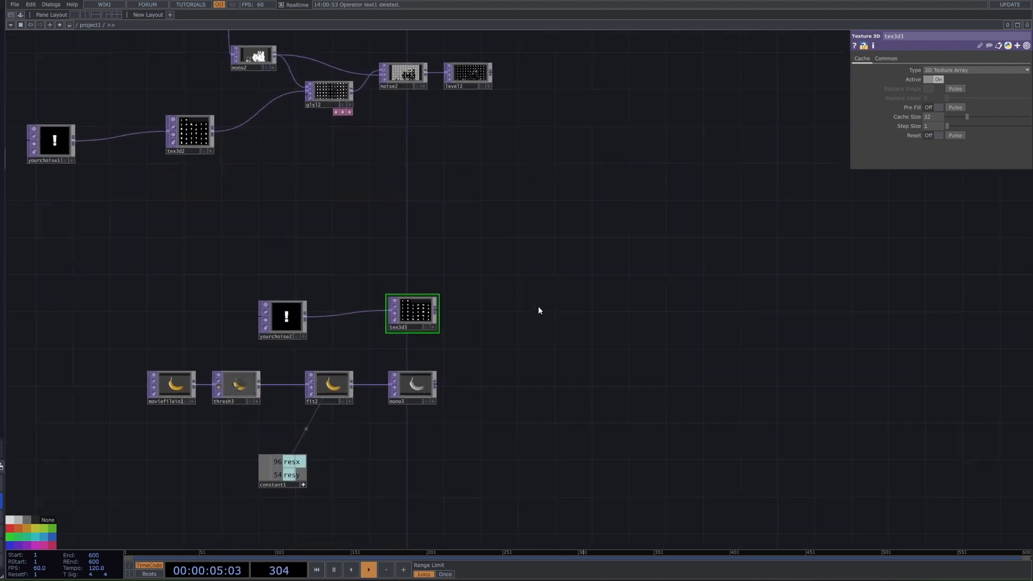
drag(444, 396, 438, 348)
scroll(436, 345, up, 3)
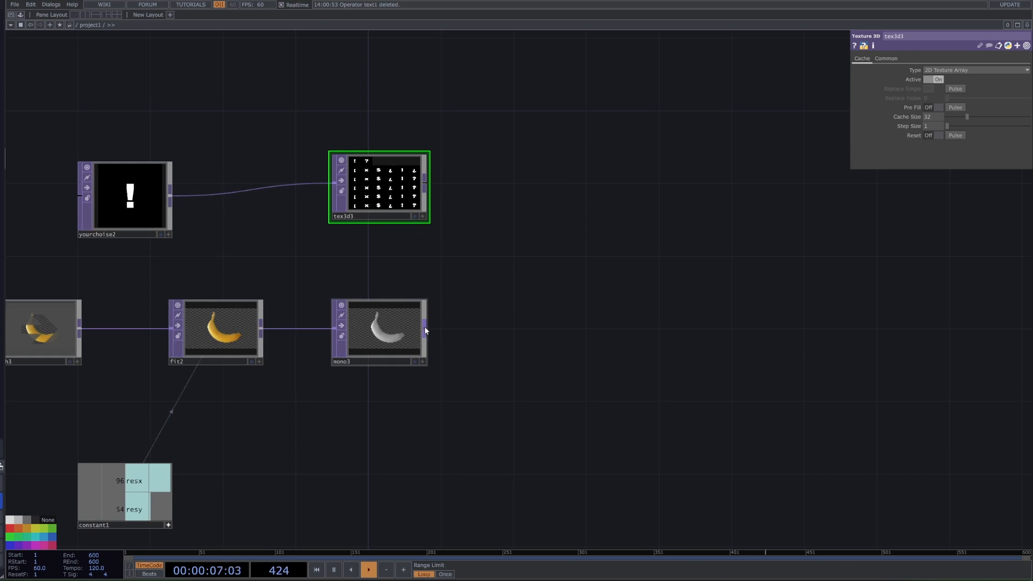
right_click(424, 327)
text(gl)
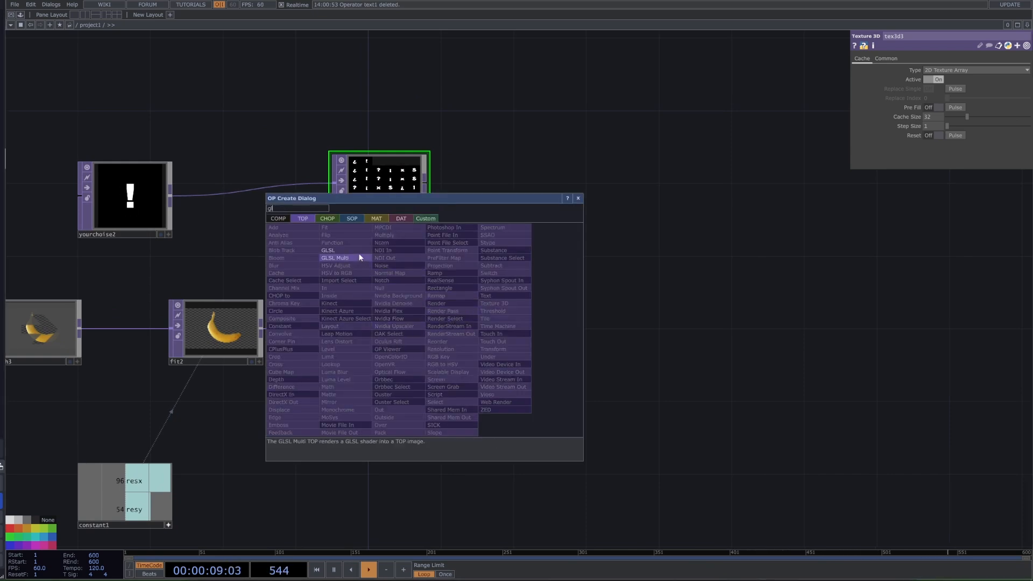
key(Return)
click(594, 329)
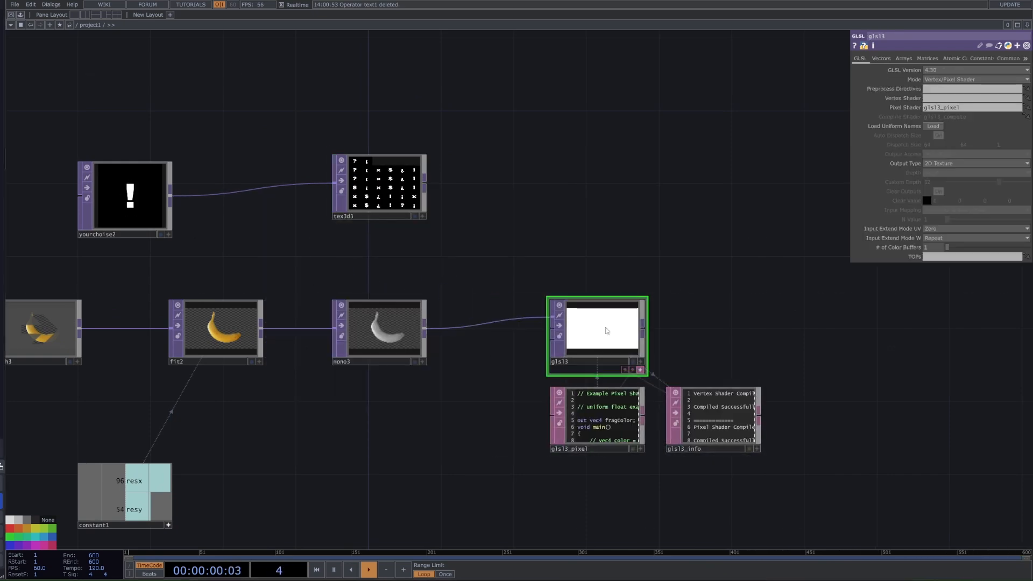
Collapse the docked pixel, compute and info DATs of glsl3
click(639, 370)
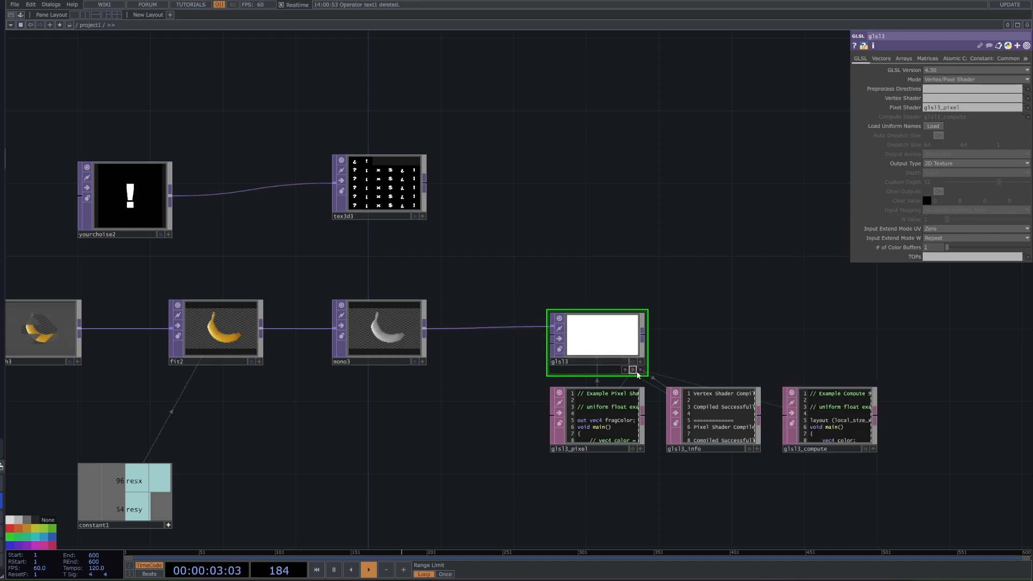
click(640, 371)
click(625, 370)
click(632, 370)
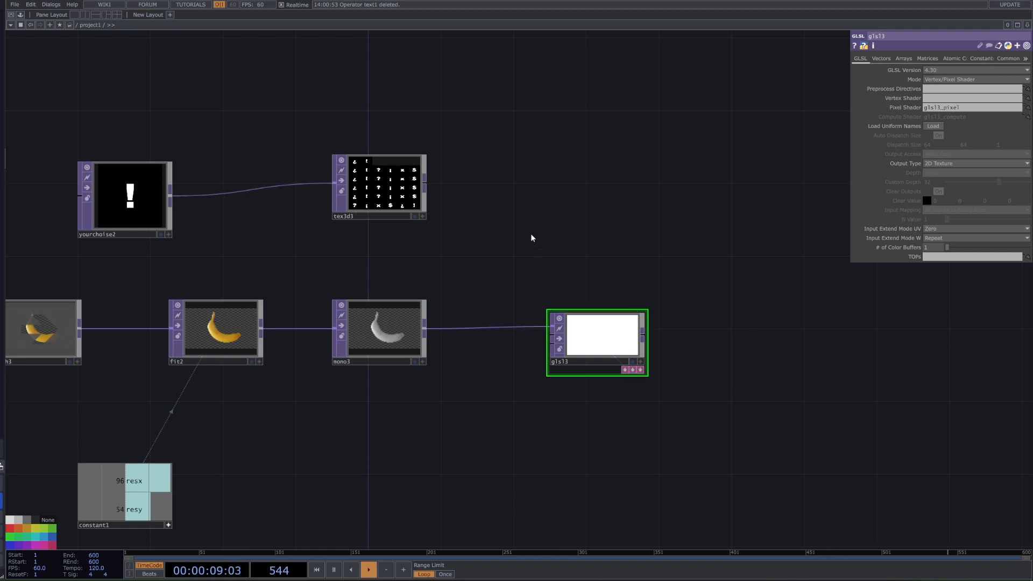
Connect the output of tex3d3 to the second input of glsl3
scroll(586, 358, down, 4)
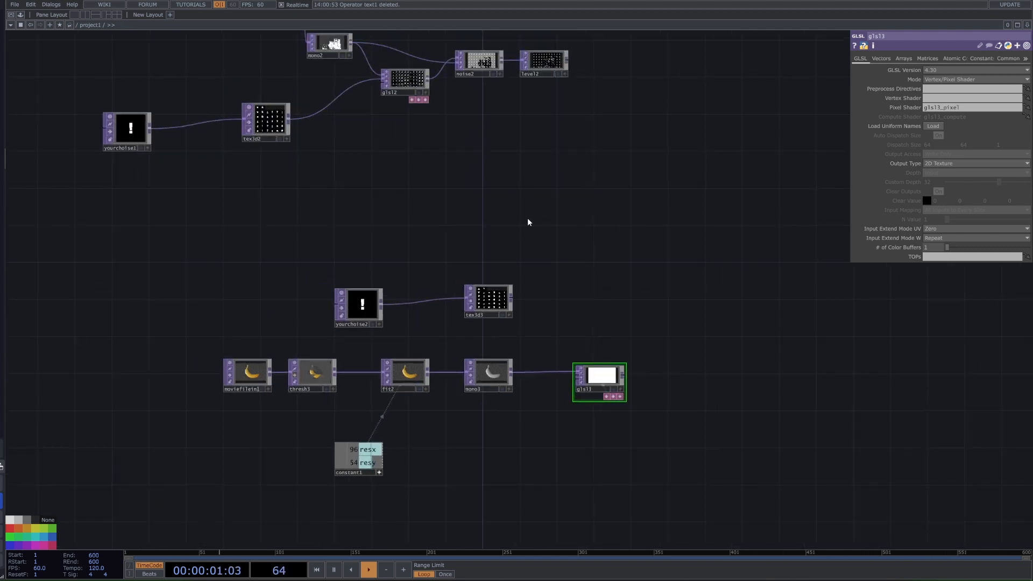
click(511, 299)
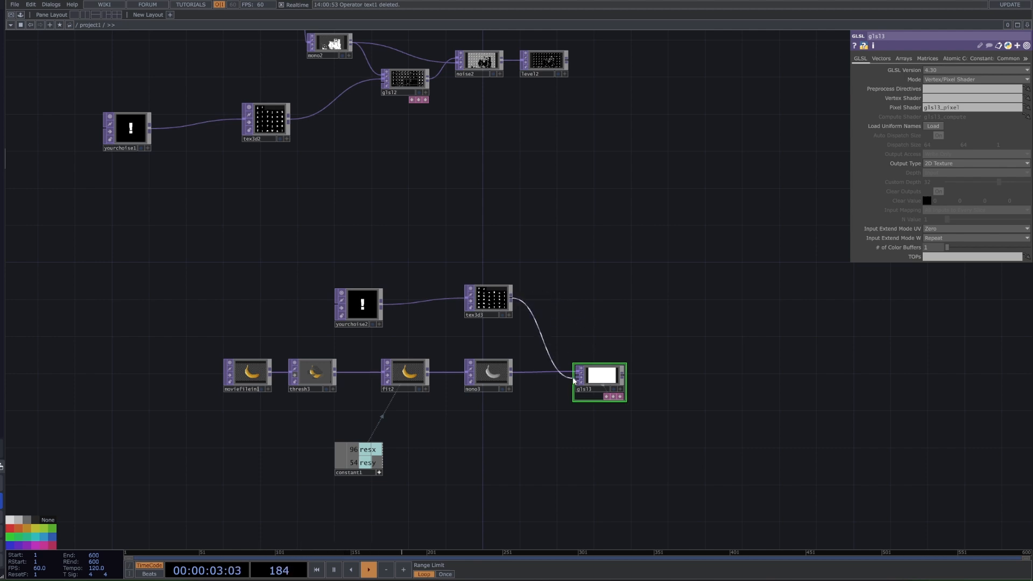
click(600, 377)
scroll(600, 355, up, 3)
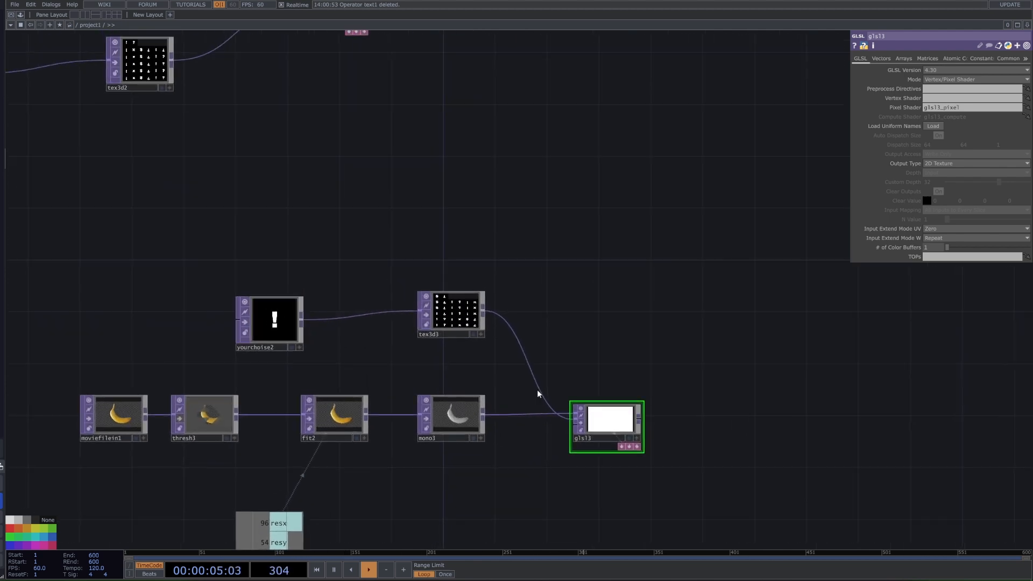
Compare the main shader settings of glsl2 and glsl3
scroll(533, 296, down, 3)
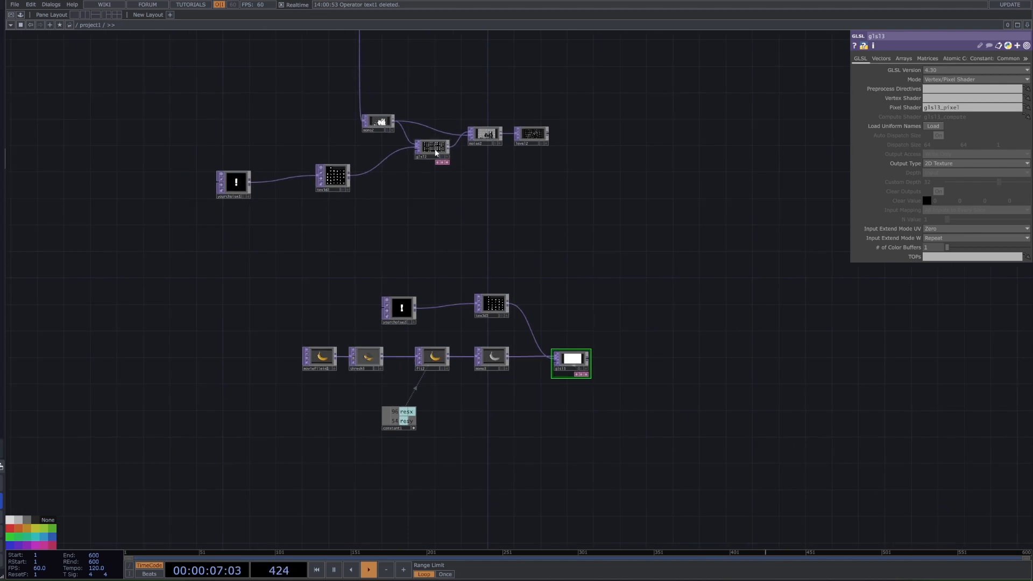
click(441, 149)
click(860, 58)
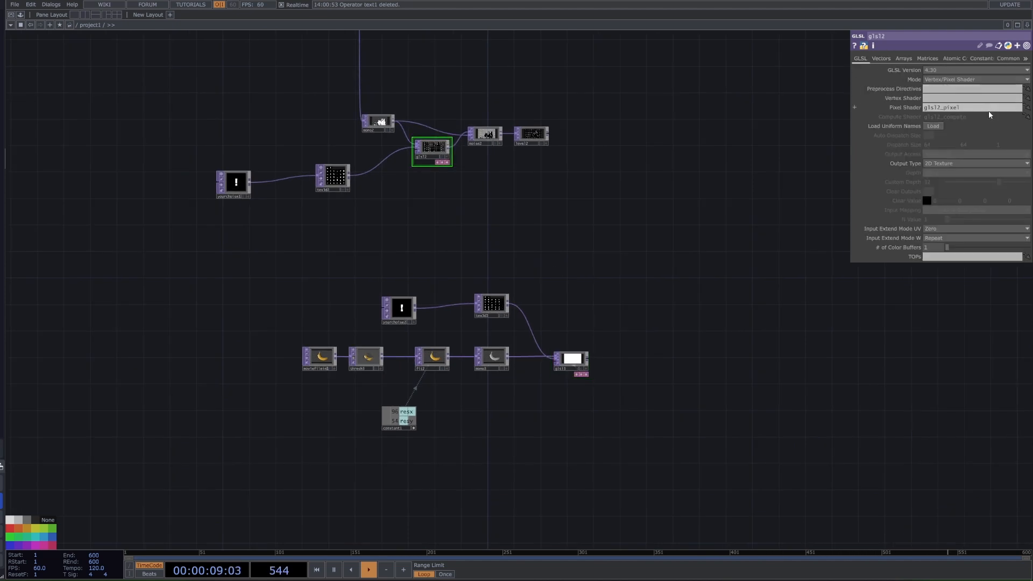
click(567, 361)
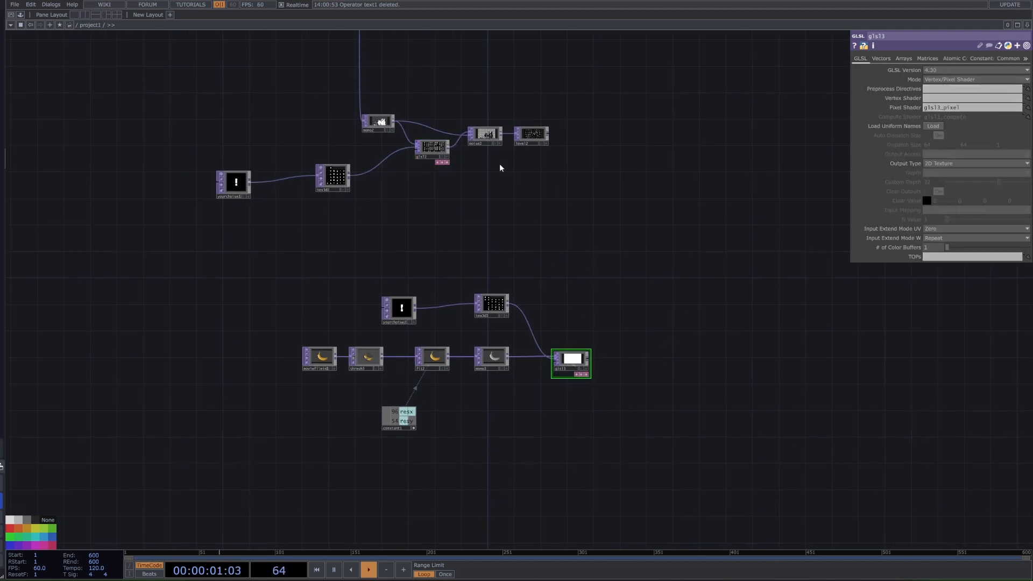
click(431, 149)
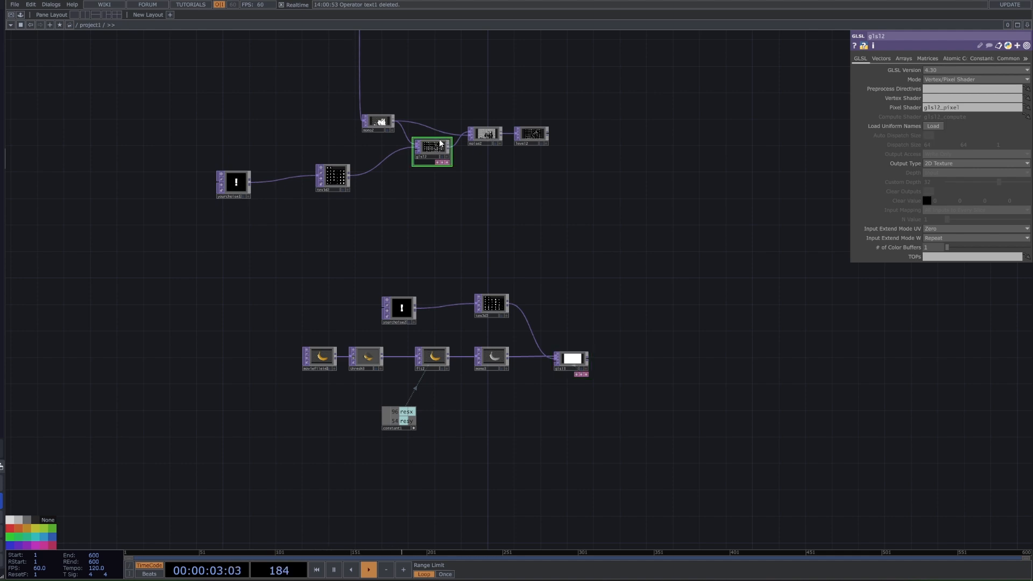
click(583, 370)
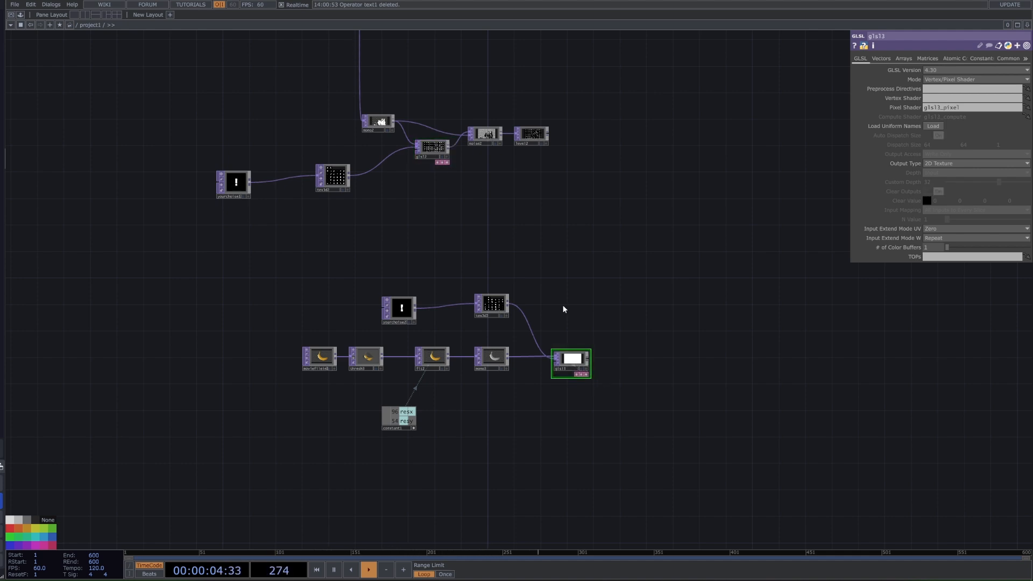
Compare the vector uniforms of glsl2 with those of glsl3, examining the pixelSize entry in glsl2
click(450, 160)
click(882, 59)
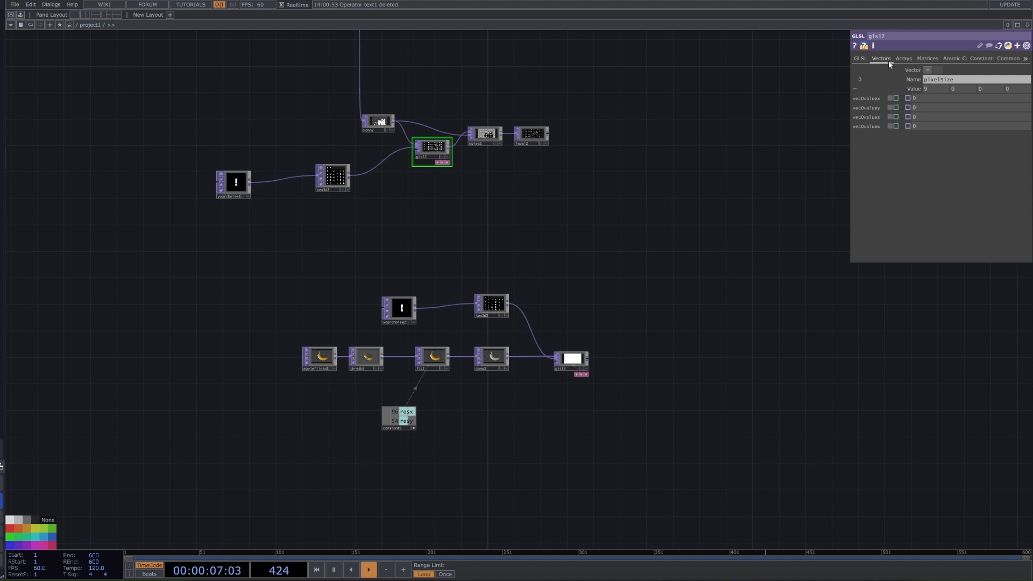
click(583, 370)
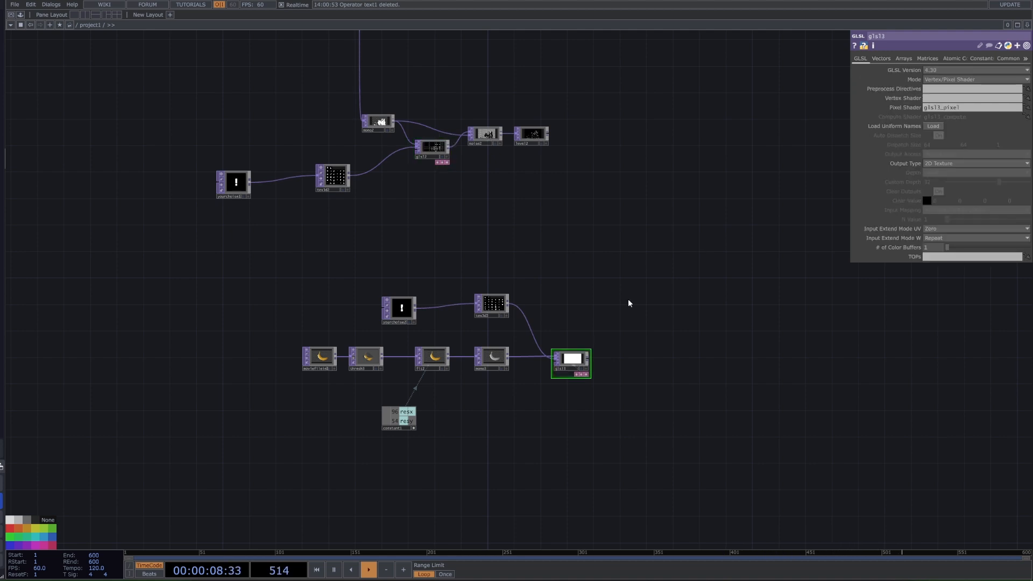
click(881, 59)
click(443, 149)
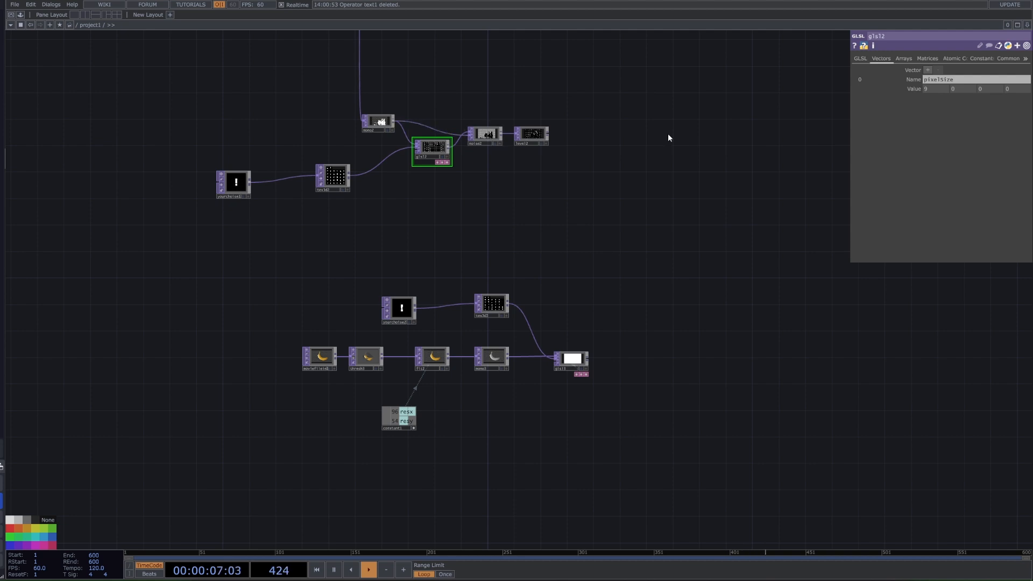
Name the first vector uniform of glsl3 pixelSize and set its first value to 9
key(ctrl+f)
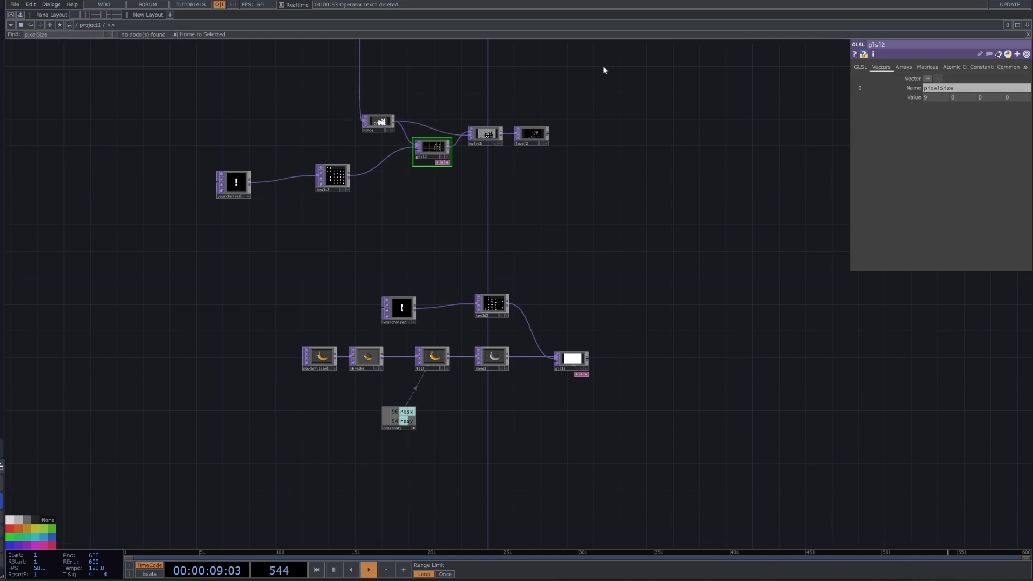
drag(701, 155, 709, 163)
scroll(476, 180, up, 3)
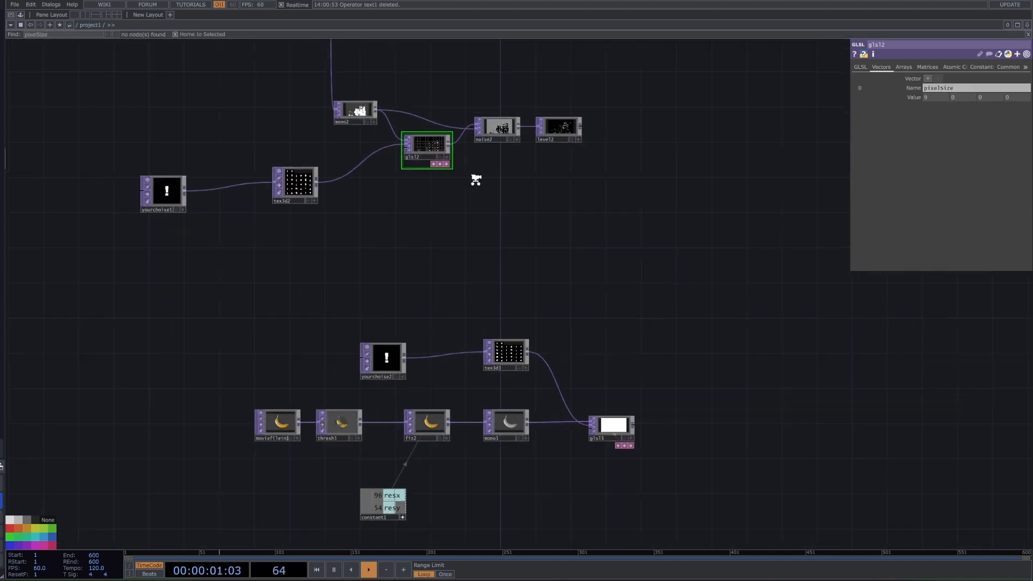
middle_drag(476, 180, 617, 226)
drag(729, 315, 694, 225)
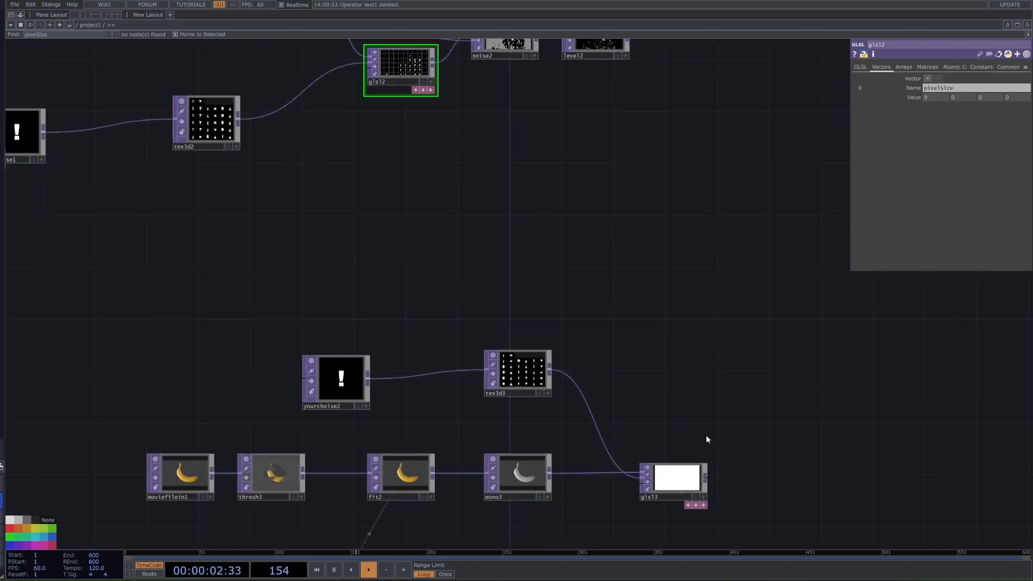
click(689, 486)
click(939, 90)
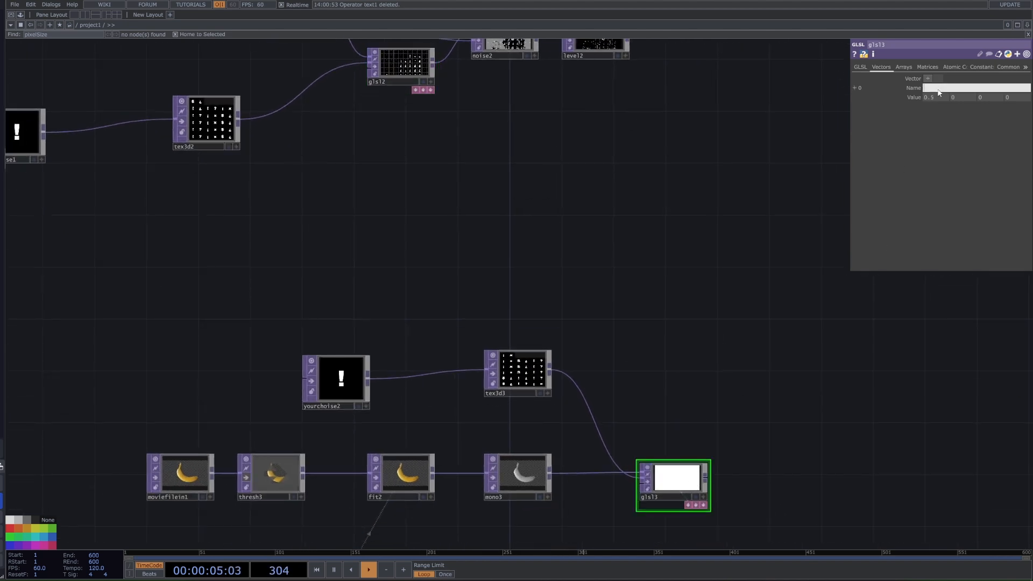
text(pixelSize)
key(Return)
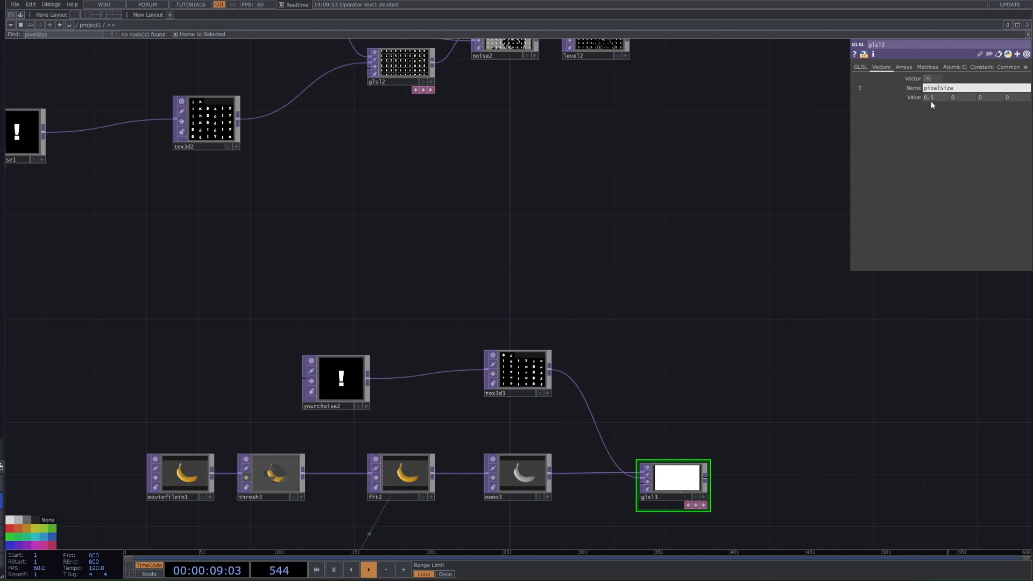
text(9)
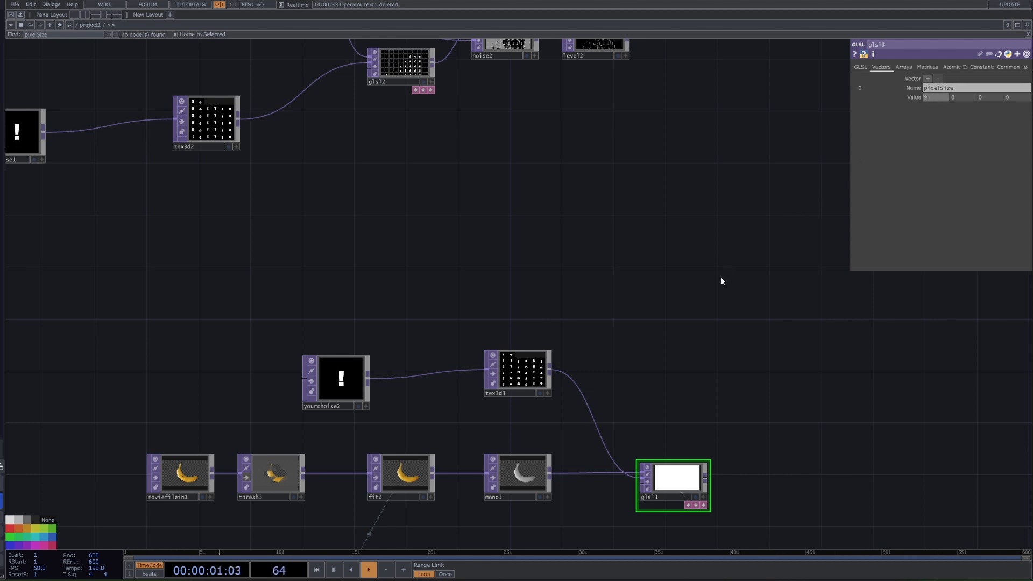
Compare the pixelSize vector and the main shader settings of glsl3 with those of glsl2
drag(721, 278, 721, 267)
drag(611, 253, 598, 273)
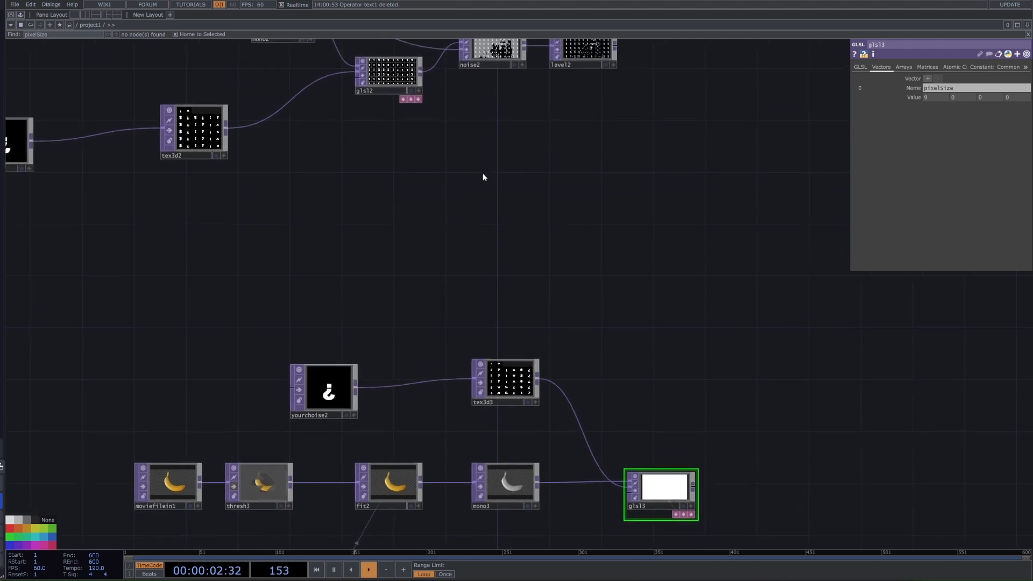
click(396, 80)
click(670, 487)
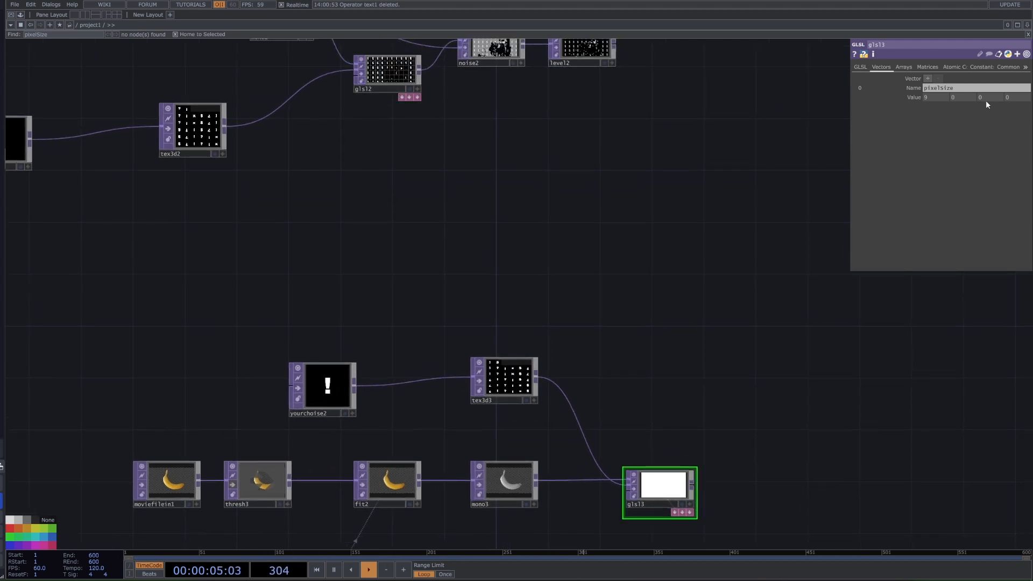
click(863, 68)
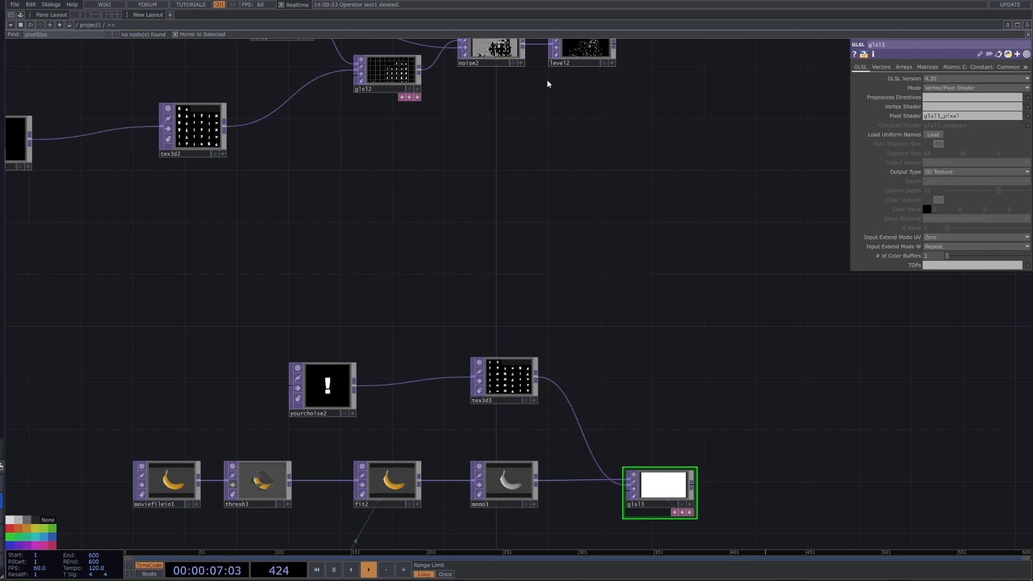
click(387, 74)
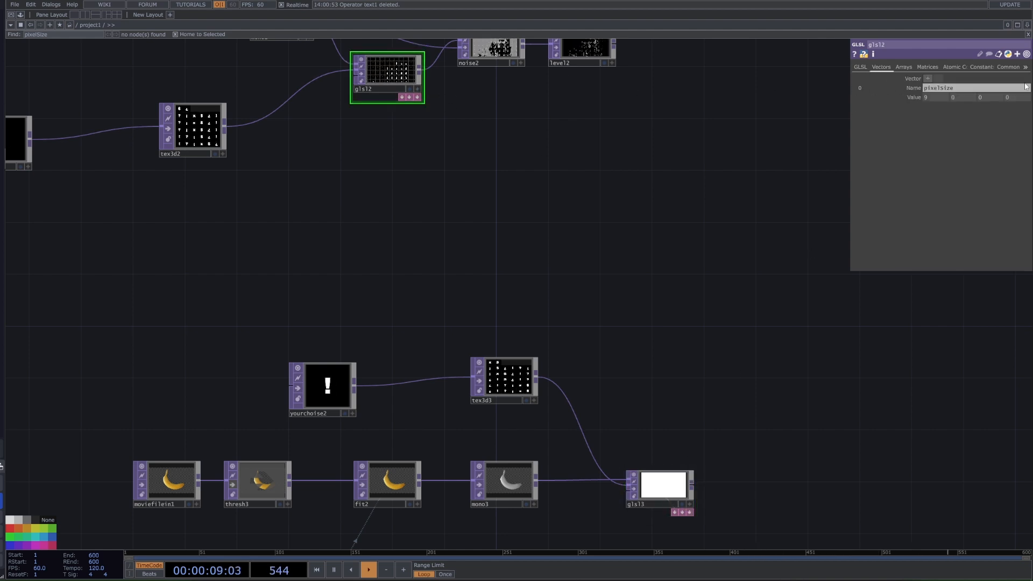
click(857, 68)
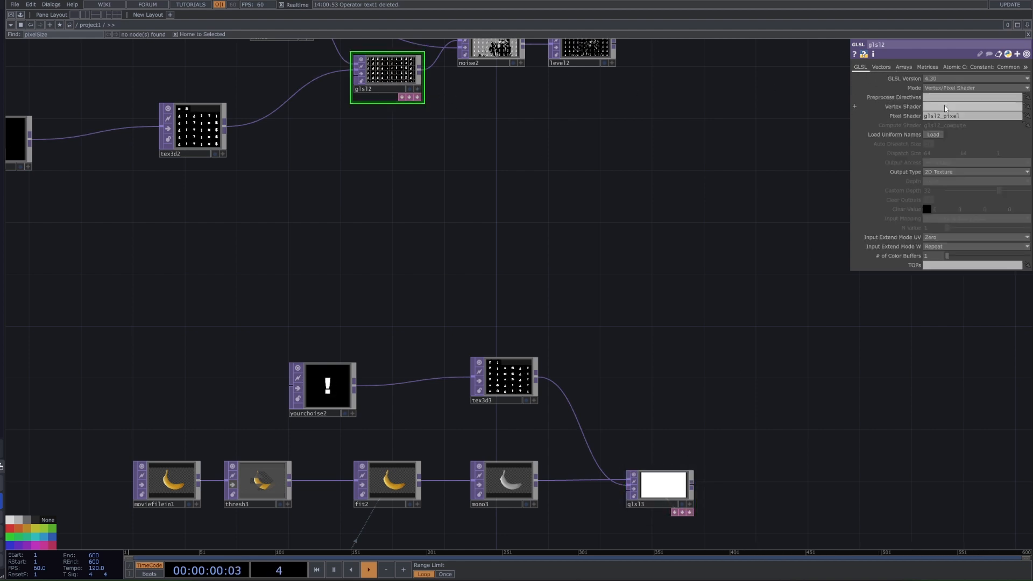
click(686, 503)
click(395, 76)
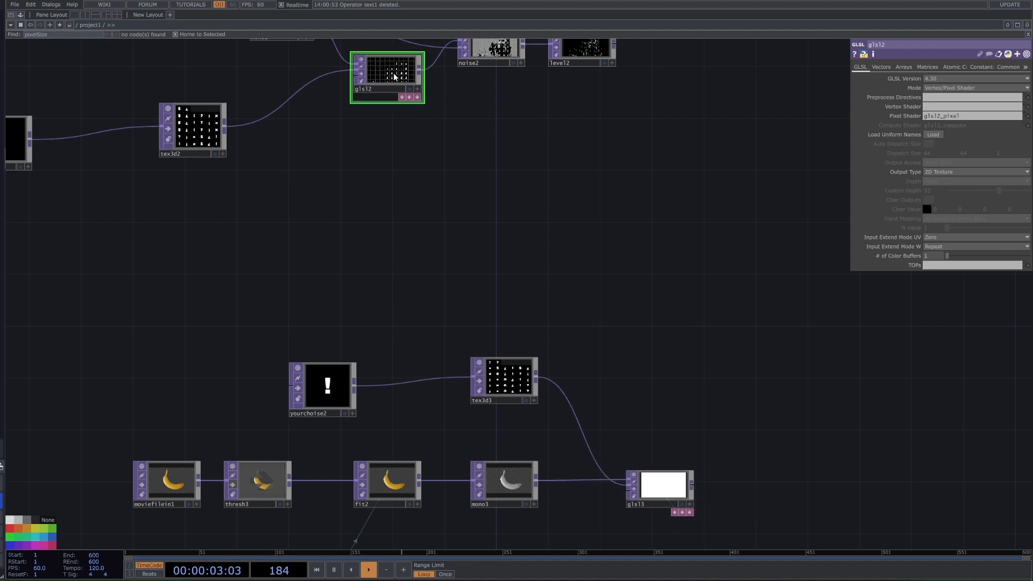
click(940, 117)
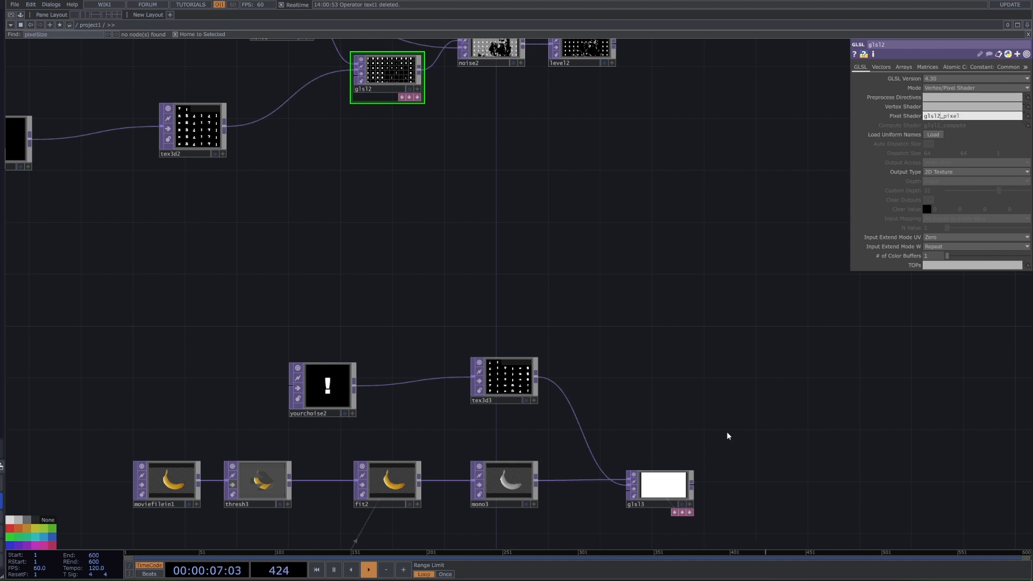
Check the monochrome settings of mono3 and recheck the shader settings of glsl2 against glsl3
drag(741, 489, 506, 453)
click(619, 343)
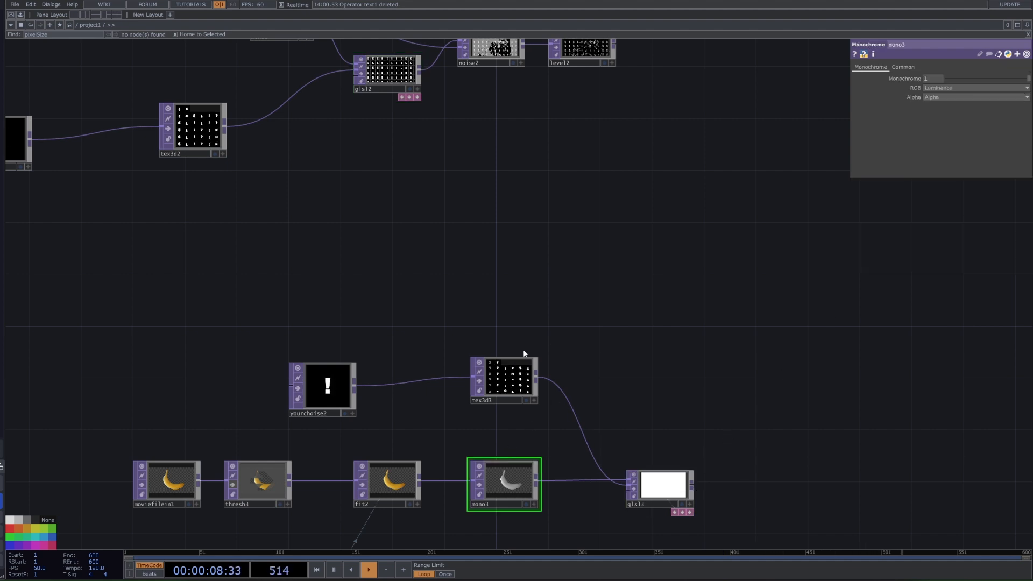
click(632, 504)
click(388, 76)
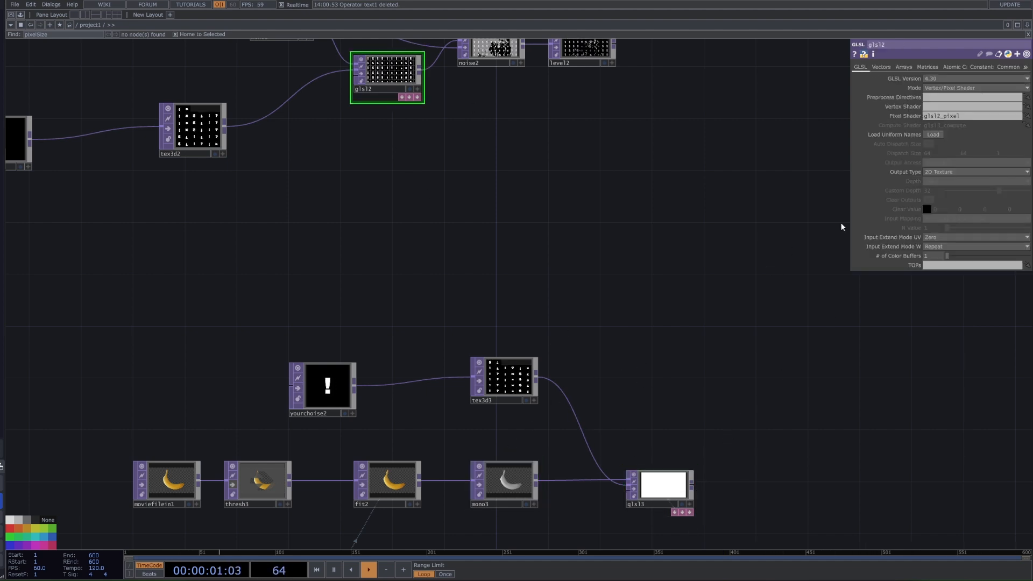
click(665, 483)
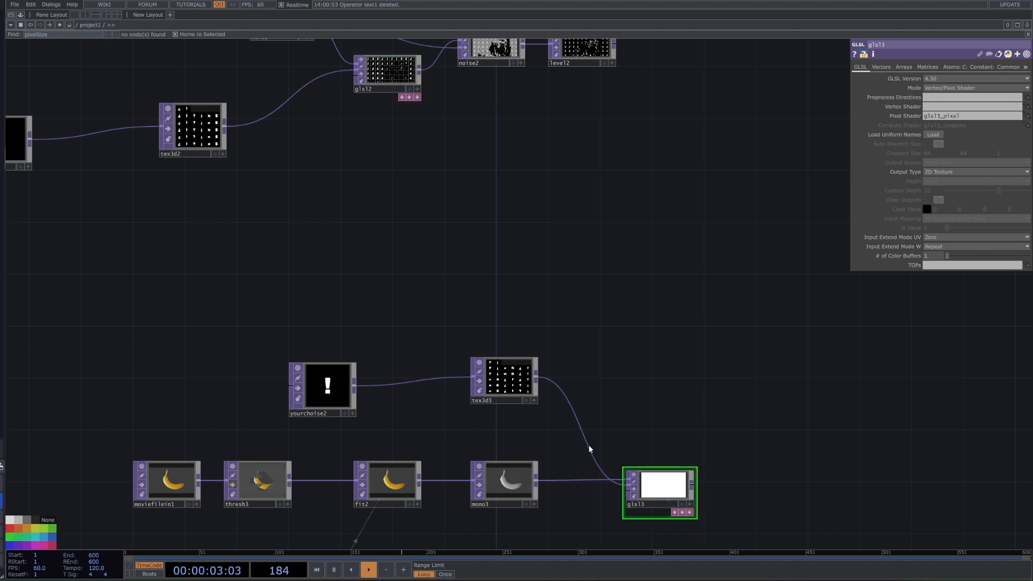
Compare the array and matrix uniform settings of glsl3 and glsl2
drag(109, 349, 802, 523)
click(679, 481)
click(904, 67)
click(407, 72)
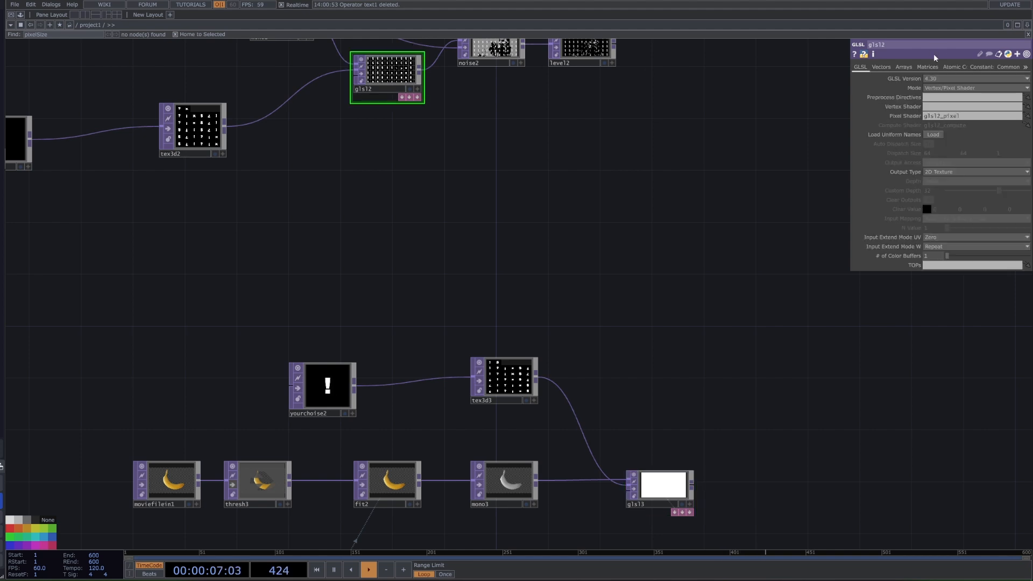
click(913, 68)
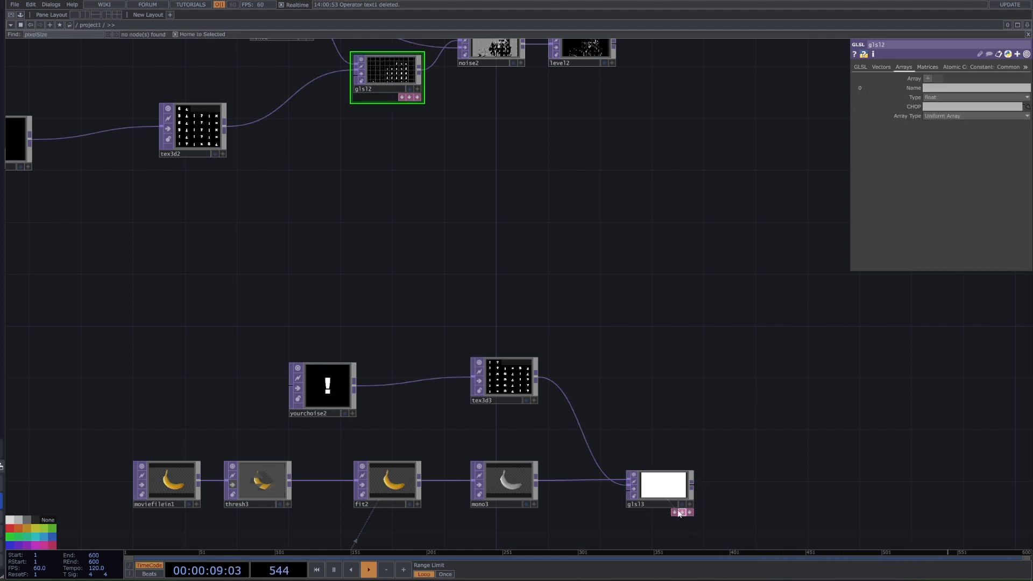
click(679, 513)
click(927, 67)
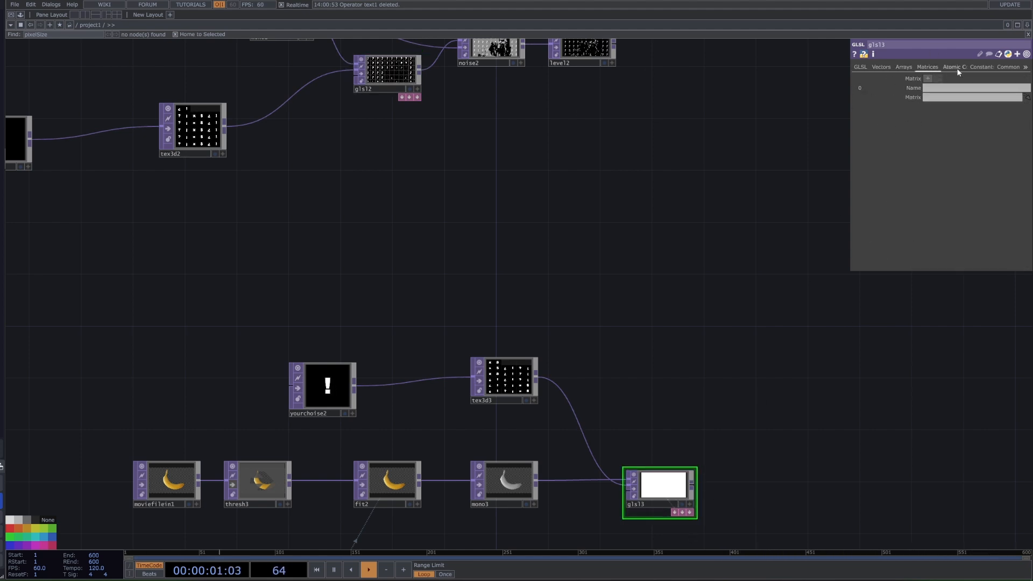
click(415, 75)
Compare the atomic counter, constant and common settings of glsl2 and glsl3
click(958, 67)
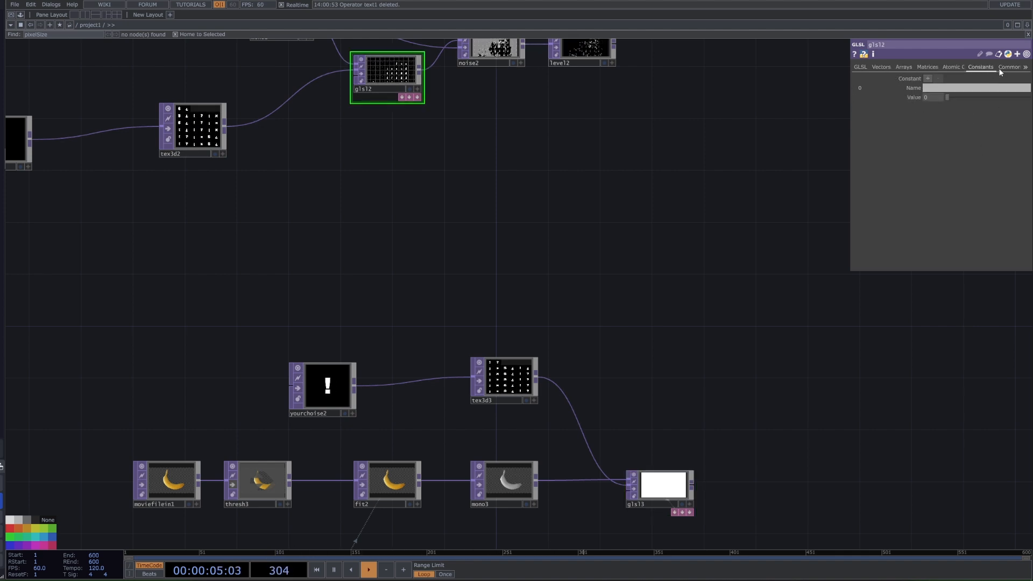
click(999, 67)
click(665, 489)
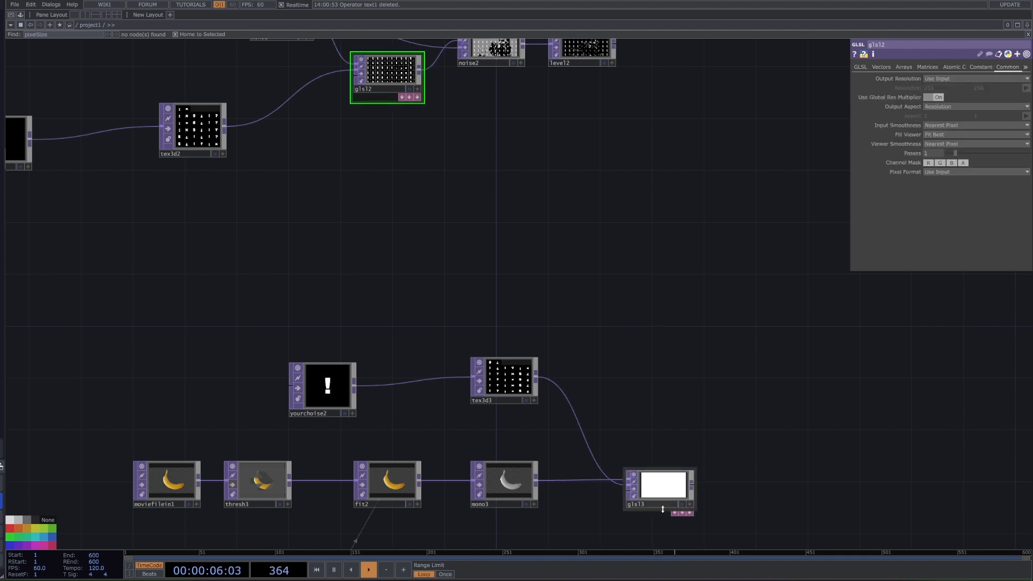
click(958, 67)
click(988, 67)
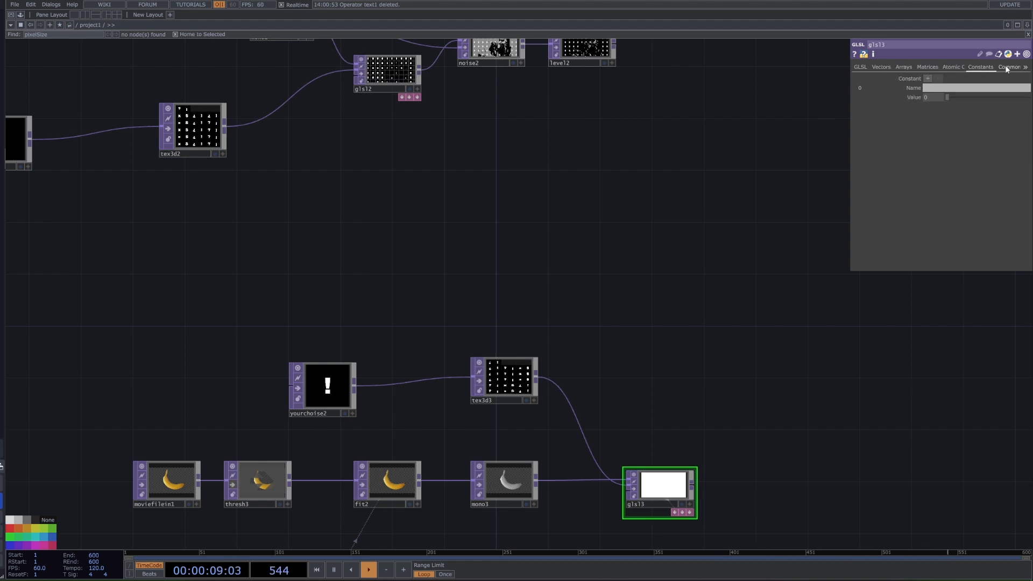
click(1006, 67)
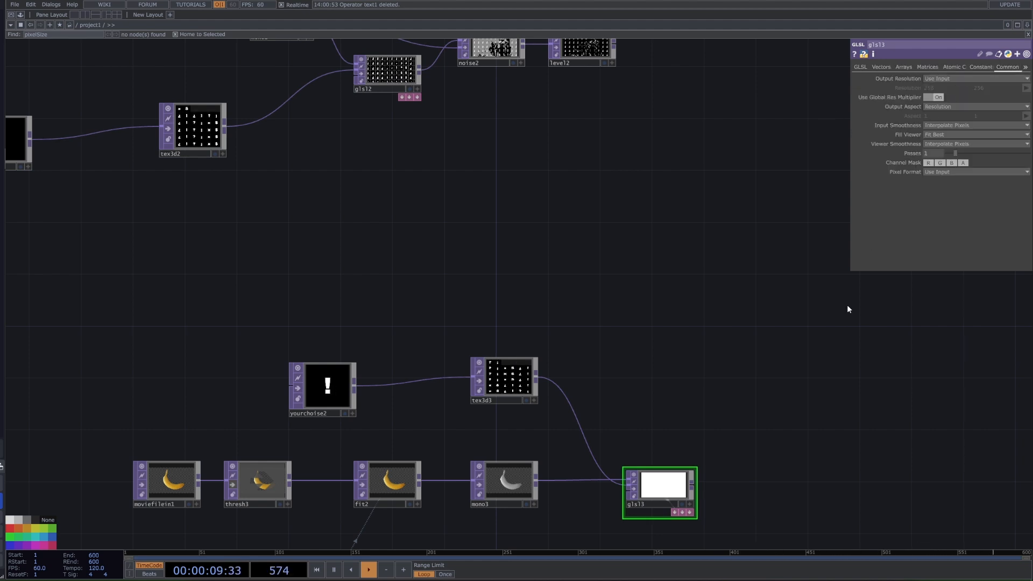
Set both the input smoothness and viewer smoothness of glsl3 to Nearest Pixel, matching glsl2
click(387, 66)
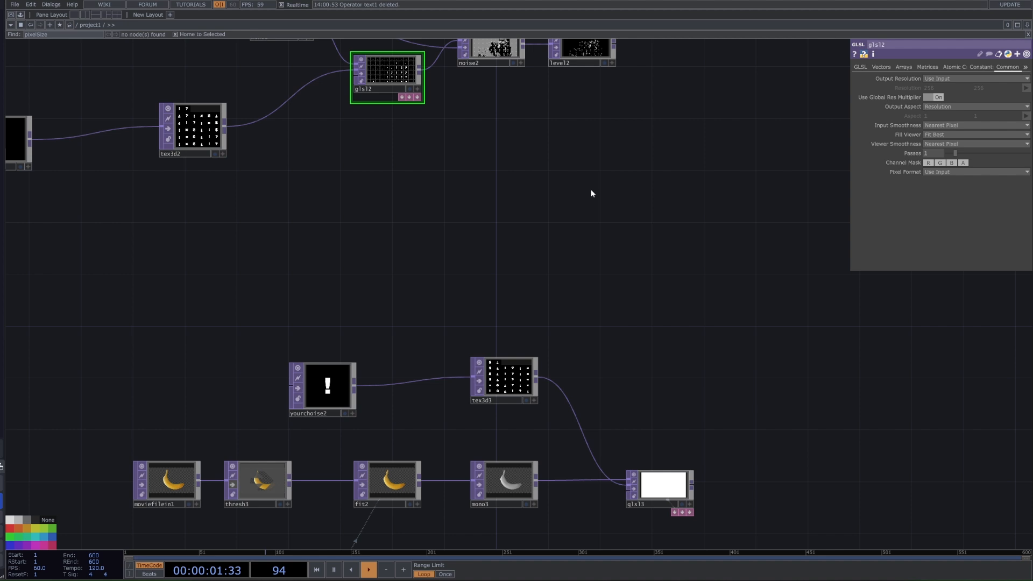
click(678, 499)
click(951, 134)
click(950, 144)
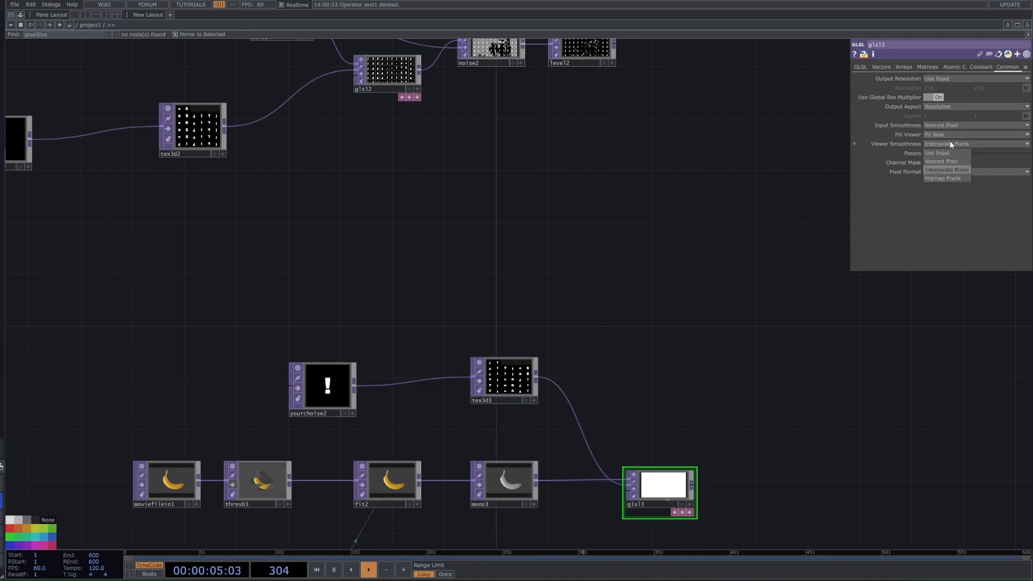
click(947, 161)
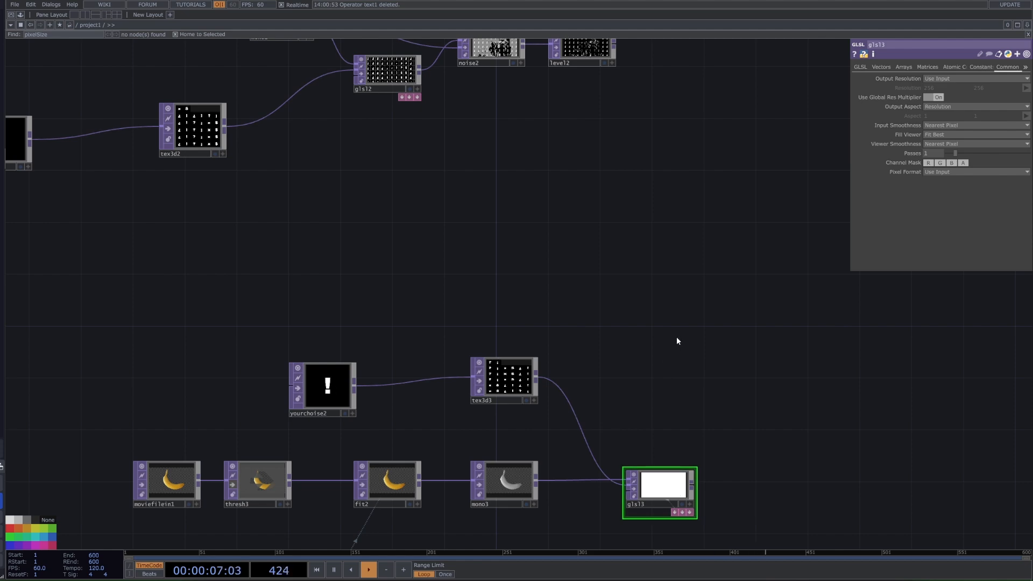
Move yourchoise2 and tex3d3 below the banana image chain, and place constant1 above fit2
scroll(617, 403, down, 4)
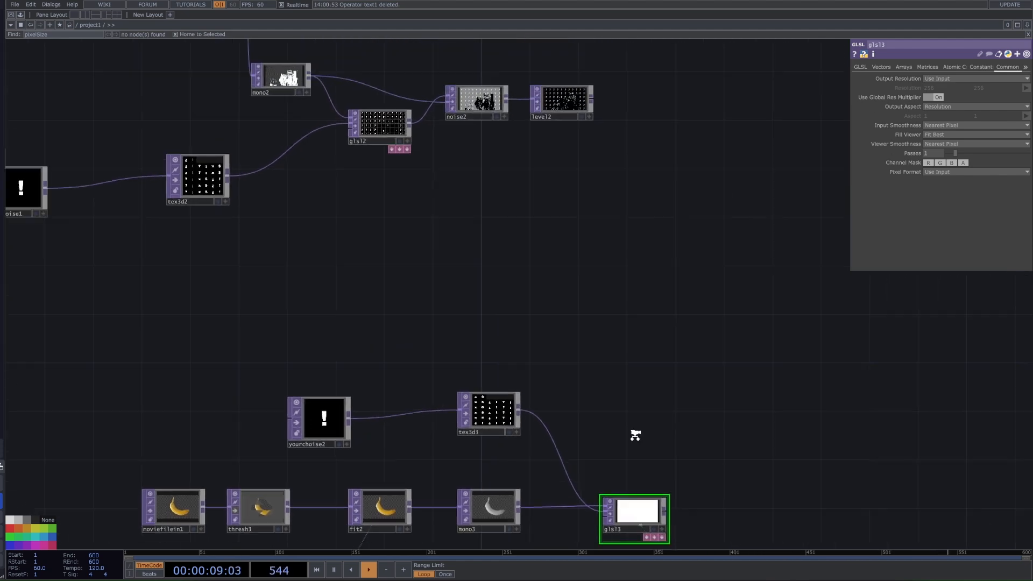
right_drag(615, 268, 347, 302)
drag(525, 280, 580, 428)
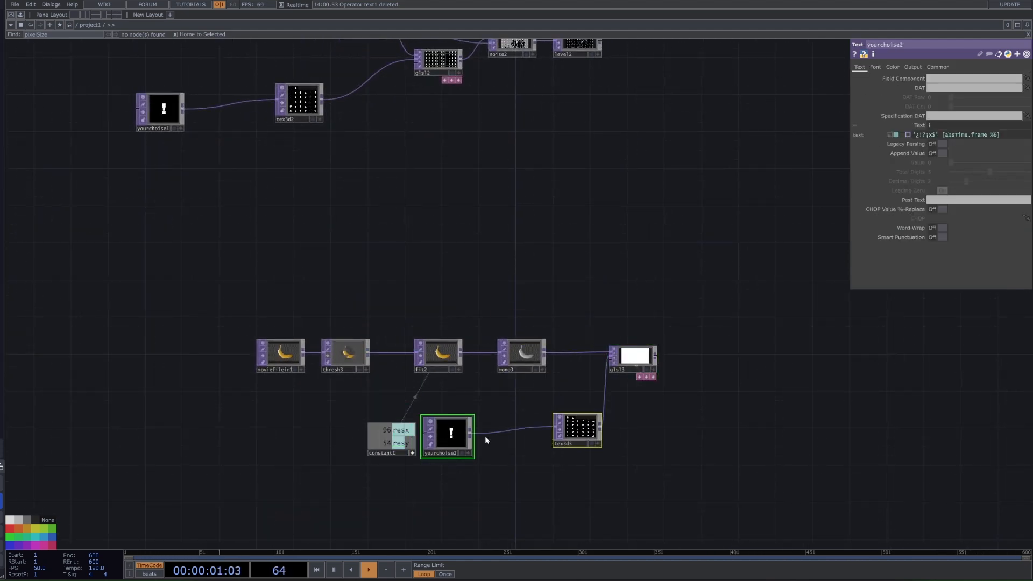
click(413, 453)
drag(402, 442, 459, 239)
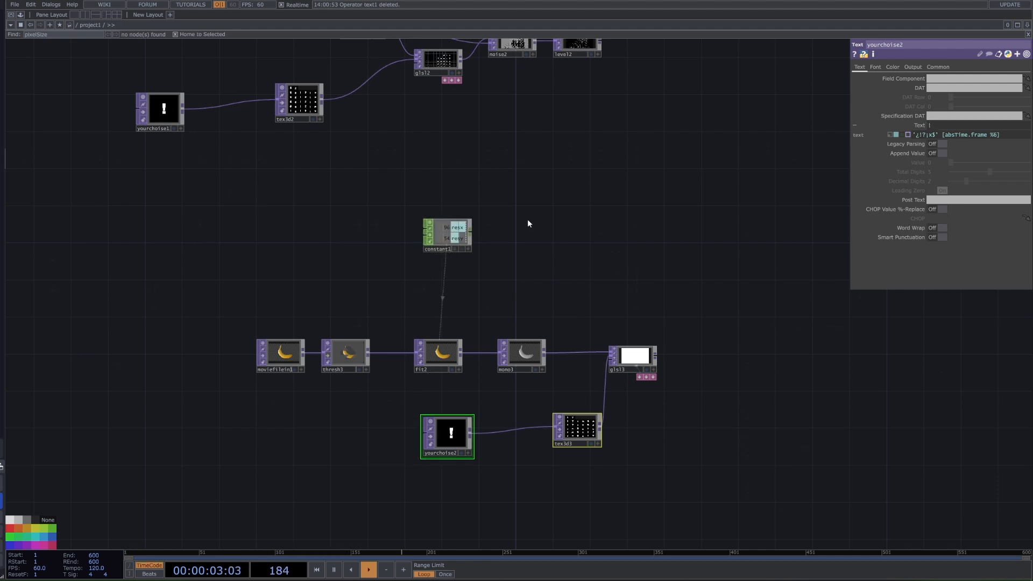
Compare the cache settings of tex3d3 with those of the reference tex3d2
drag(631, 297, 609, 366)
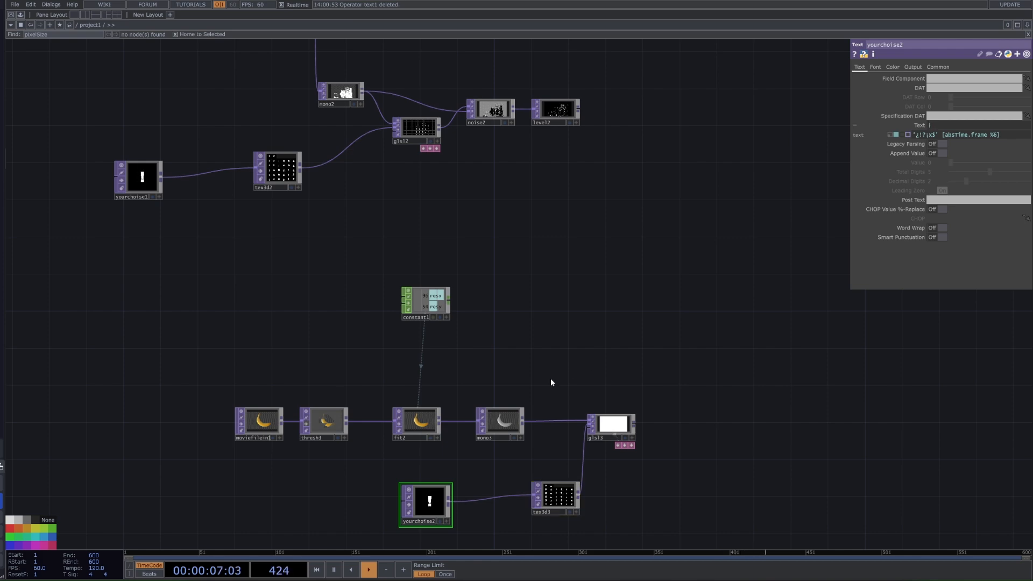
click(557, 497)
scroll(650, 410, up, 3)
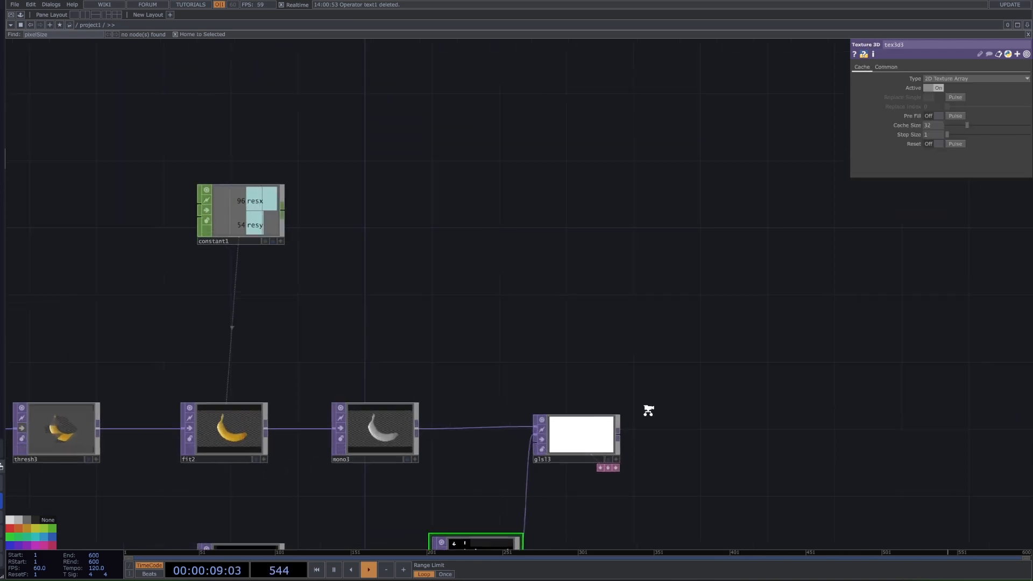
drag(582, 363, 609, 425)
middle_drag(610, 425, 505, 258)
click(280, 214)
drag(671, 454, 687, 366)
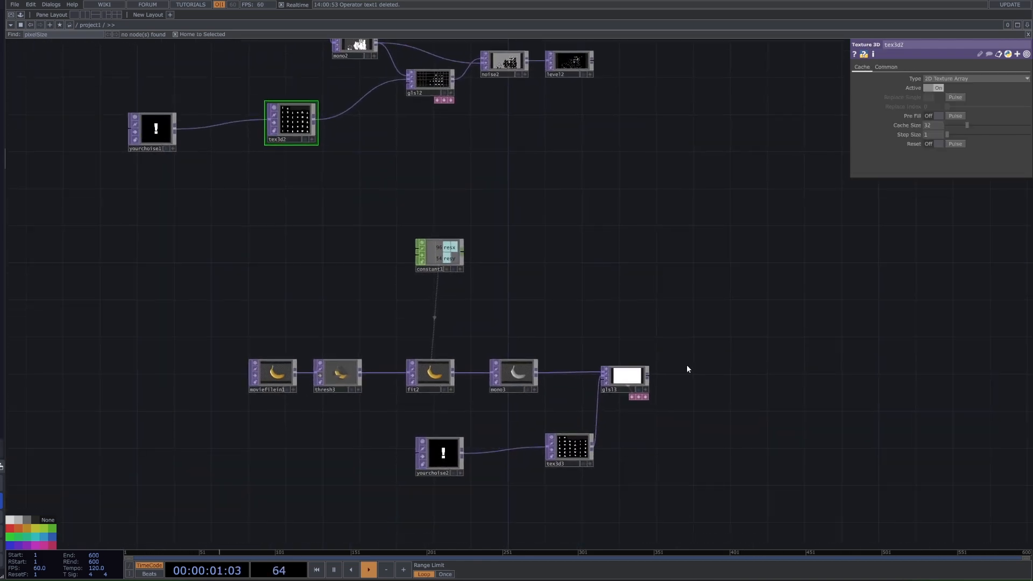
Inspect the input connections and common settings of glsl3
click(624, 376)
scroll(612, 381, up, 3)
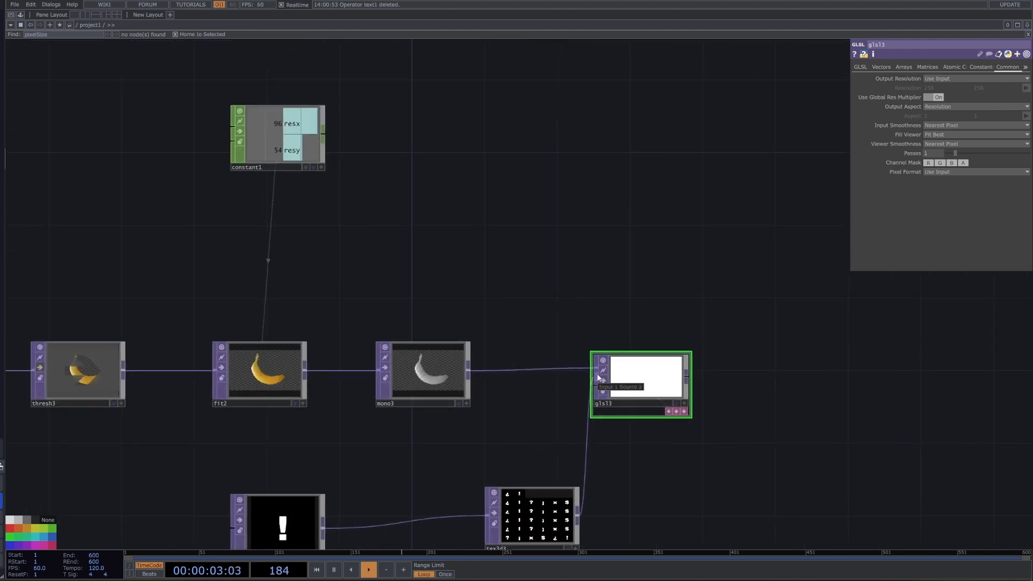
scroll(646, 295, down, 4)
drag(650, 269, 641, 320)
Select the reference glsl2 and expand its docked compute shader text
click(497, 164)
scroll(497, 159, up, 2)
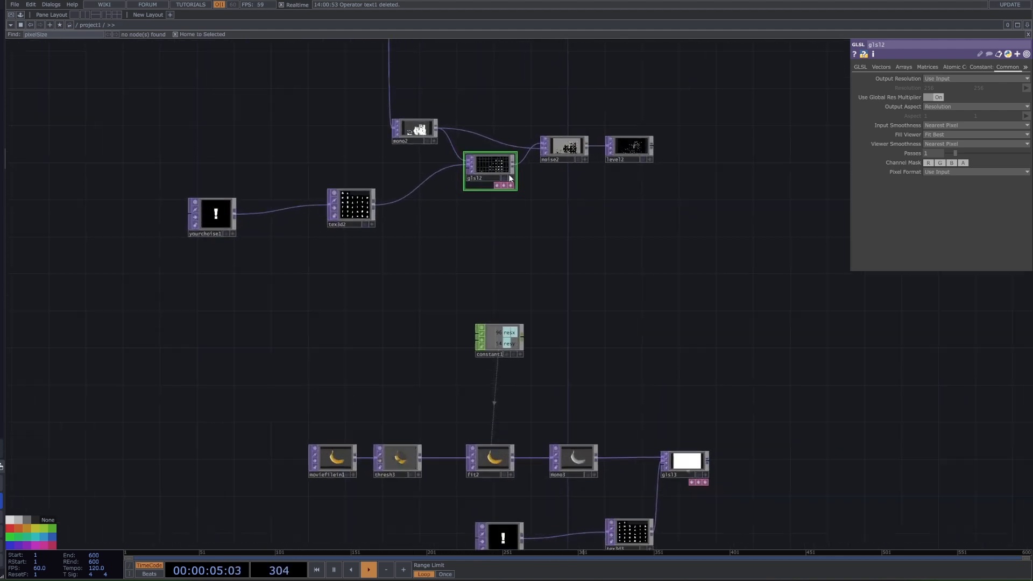
click(496, 186)
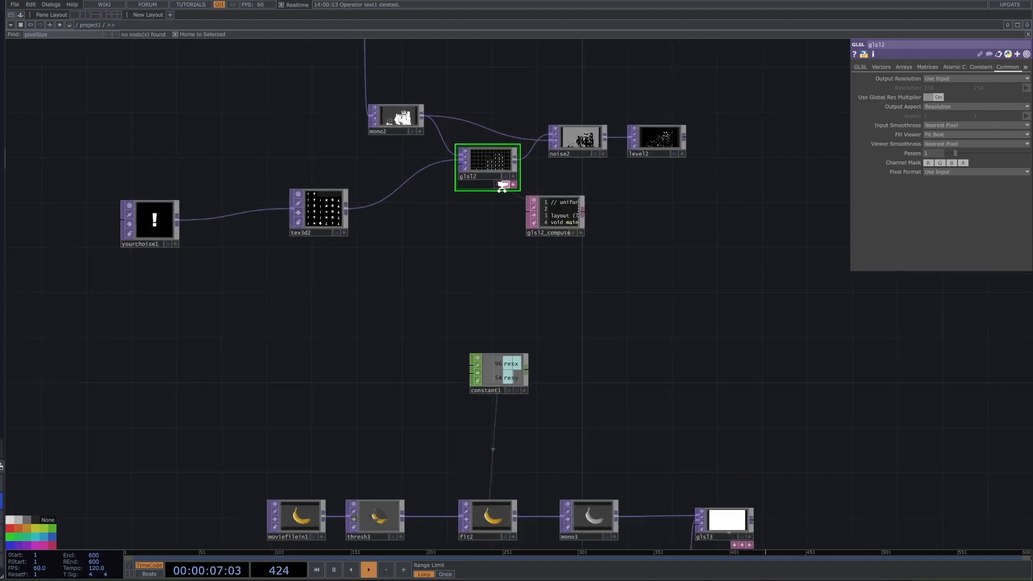
scroll(503, 185, up, 5)
key(h)
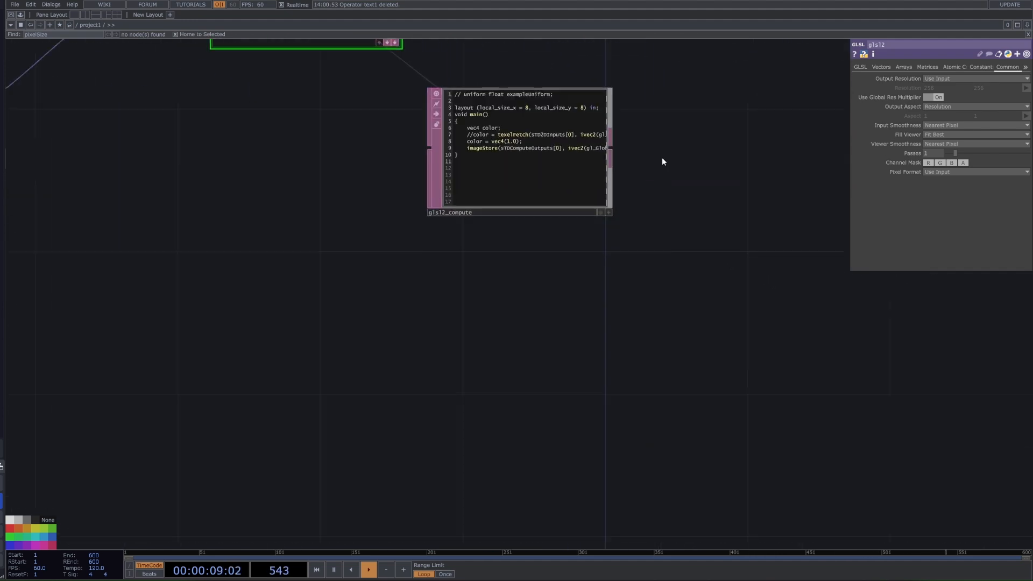
Expand the docked info and pixel shader texts of glsl3
click(709, 343)
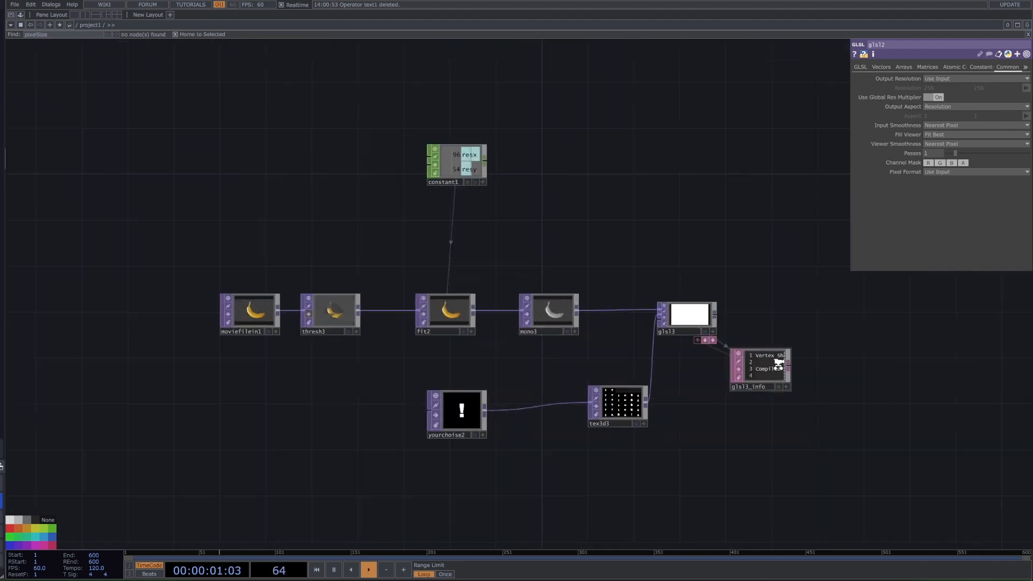
scroll(766, 263, up, 5)
click(671, 441)
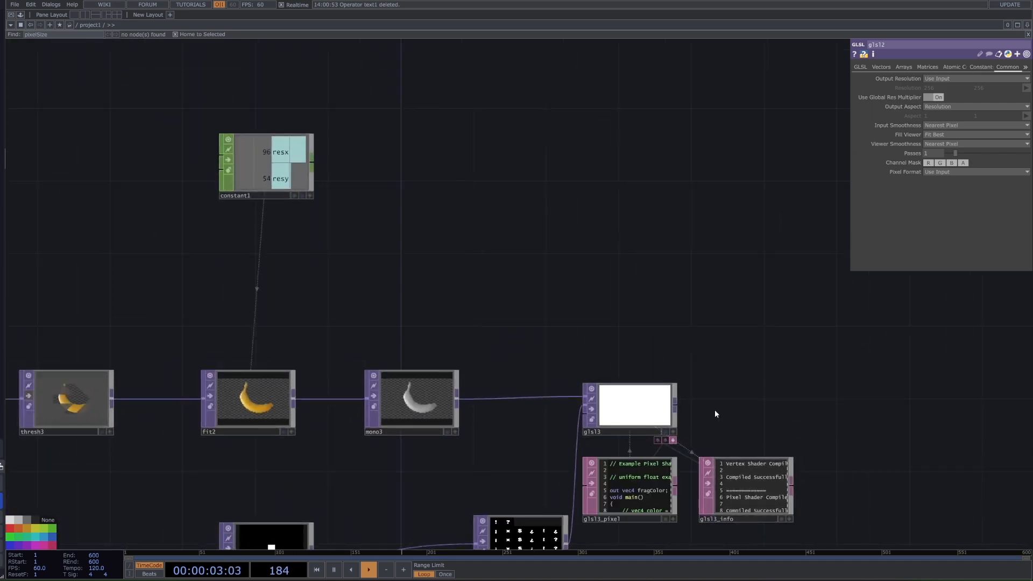
Expand glsl2's docked pixel shader alongside its compute shader and collapse its compile info text
scroll(720, 357, down, 3)
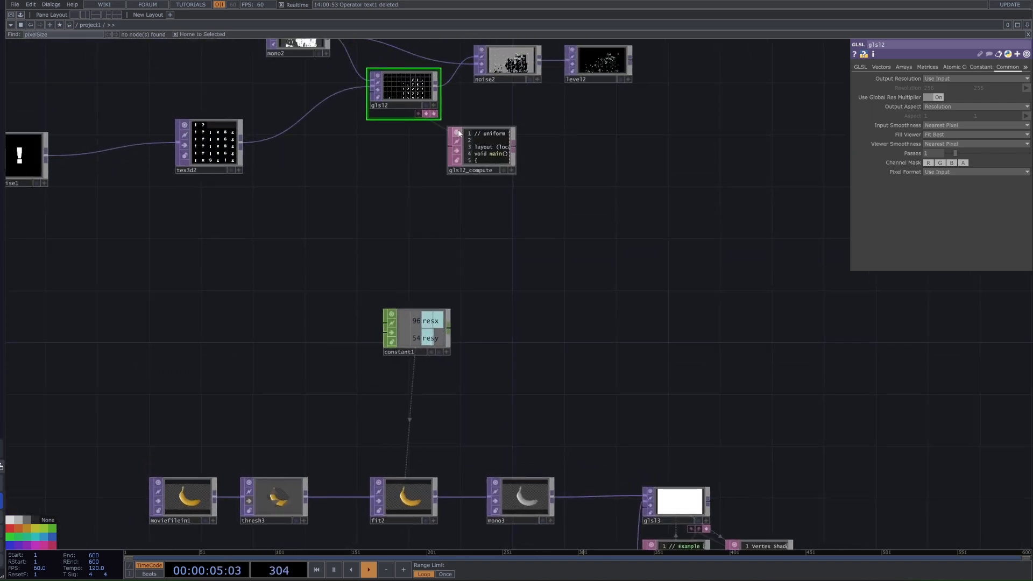
click(418, 113)
scroll(424, 132, up, 3)
scroll(468, 165, up, 3)
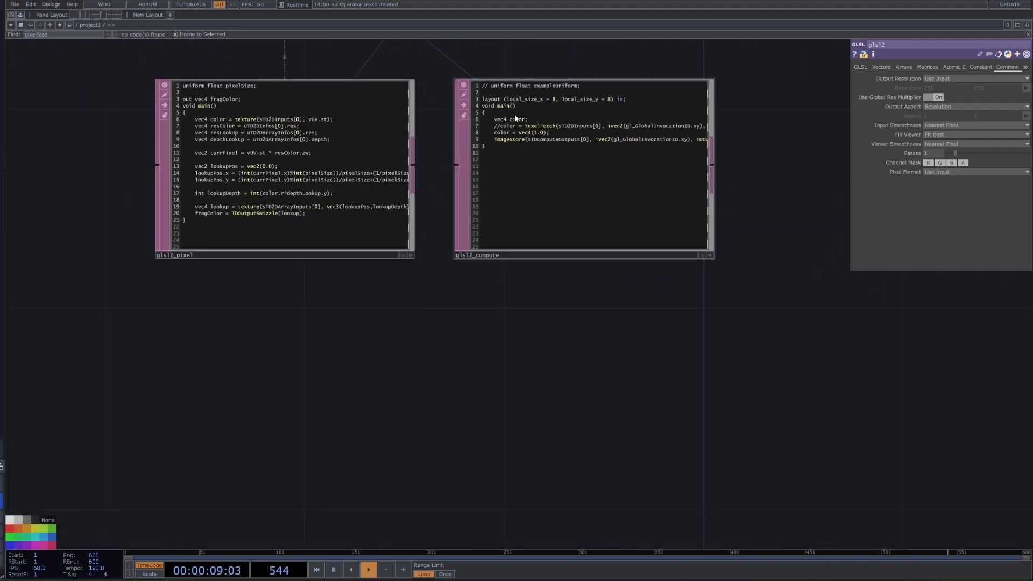
drag(475, 60, 507, 246)
click(444, 201)
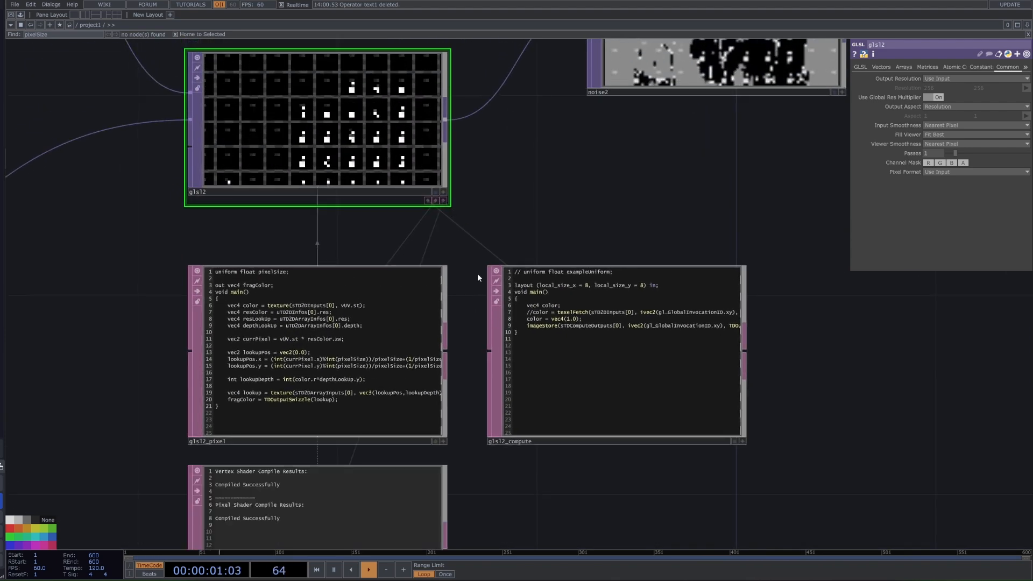
click(436, 201)
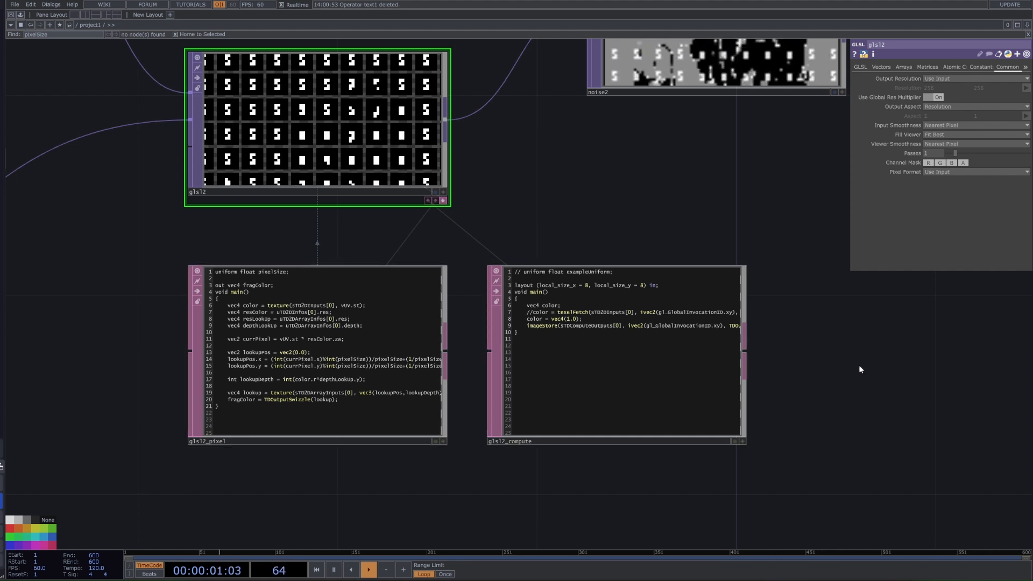
Compare the pixel and compute shader texts docked to glsl2, collapsing and expanding them again
drag(880, 353, 408, 230)
click(525, 289)
click(318, 280)
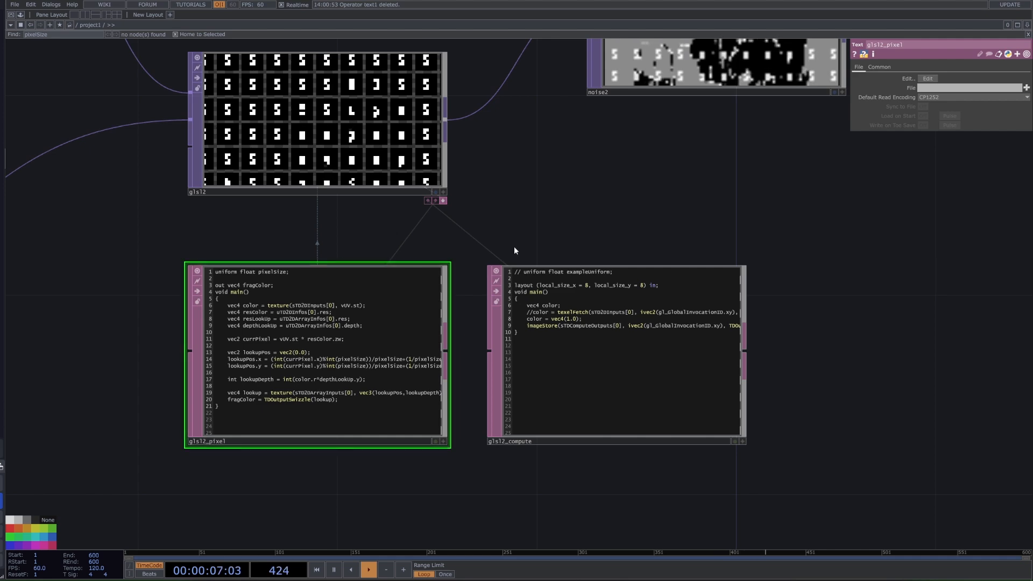
scroll(469, 258, down, 2)
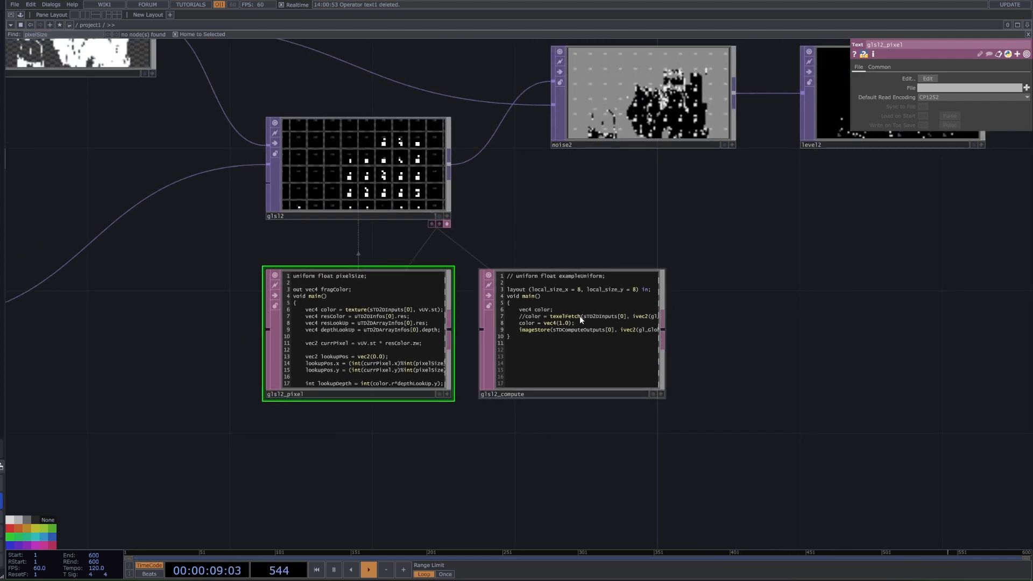
scroll(447, 331, up, 2)
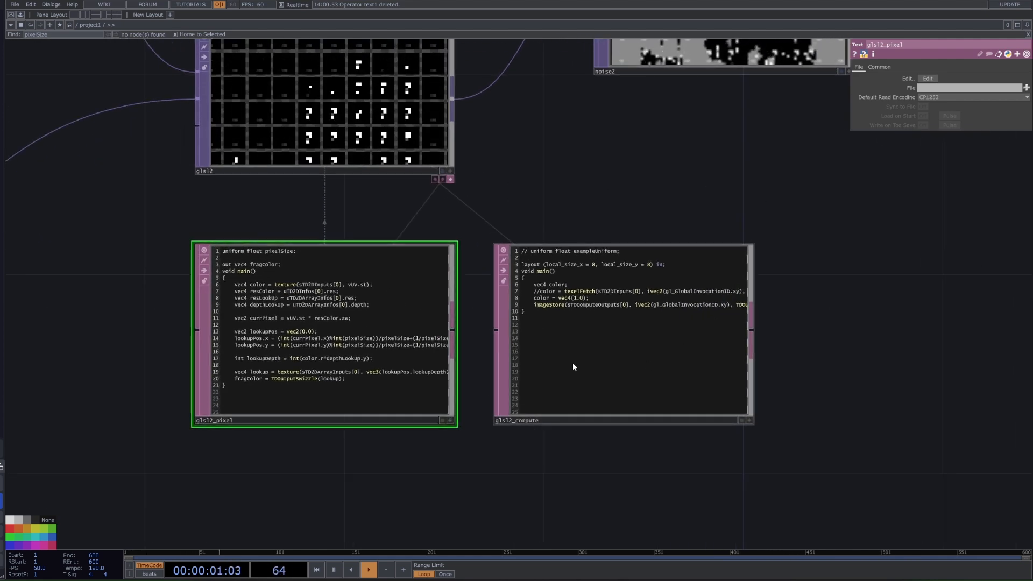
scroll(485, 239, down, 1)
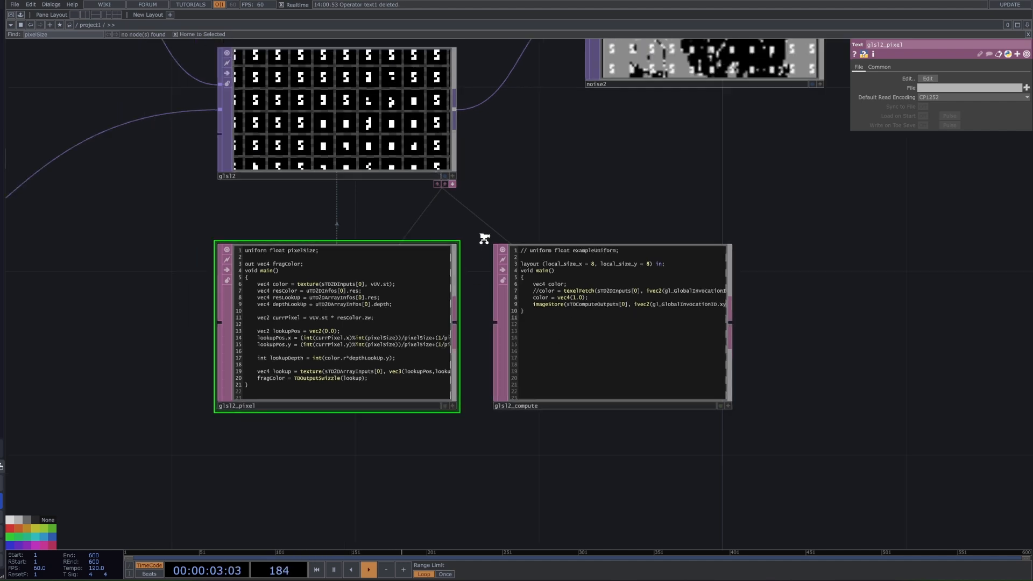
scroll(484, 238, down, 2)
click(456, 210)
click(455, 210)
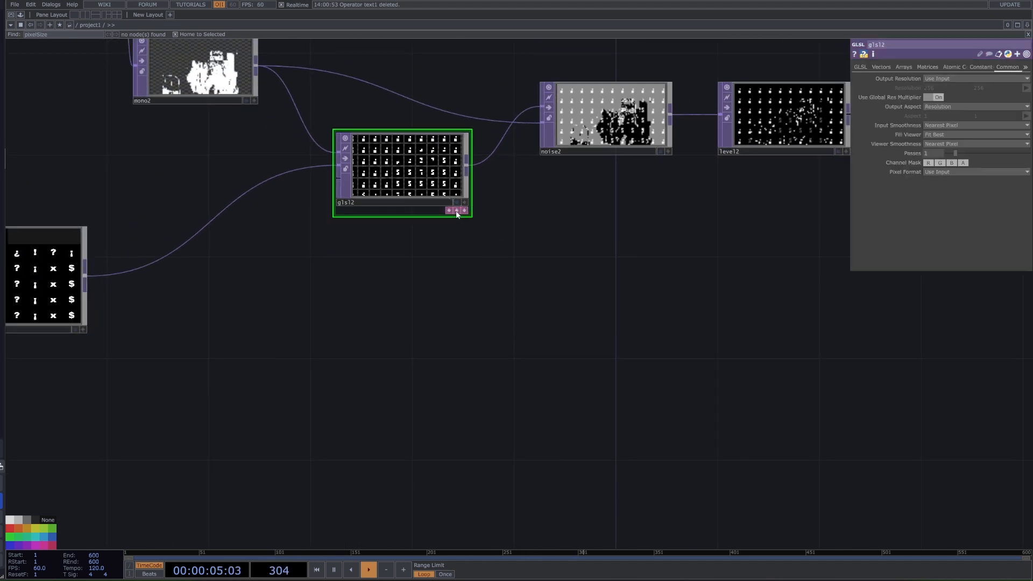
click(455, 210)
click(455, 211)
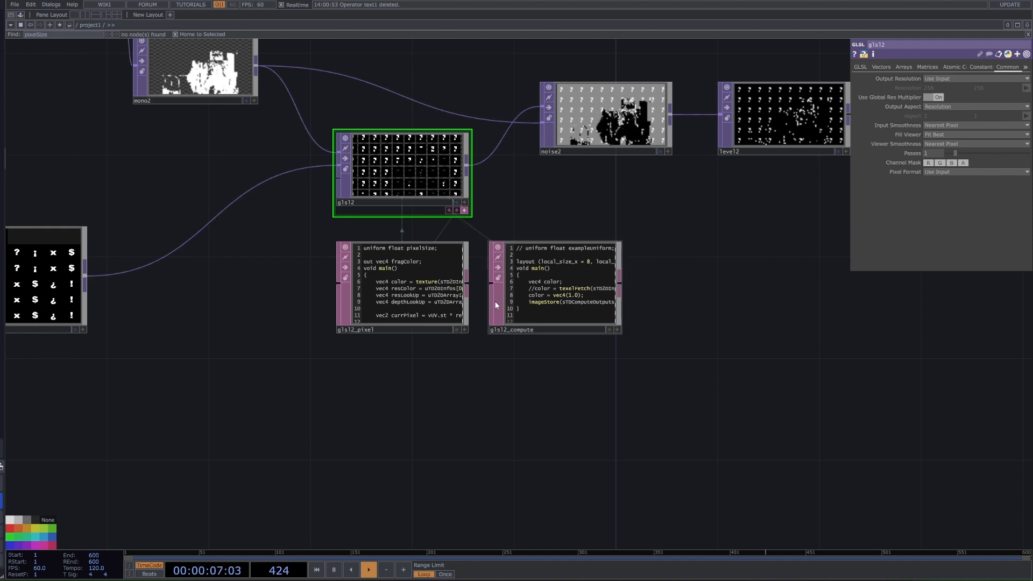
Open the glsl2_compute code in the external text editor, select all of it, and close the editor
click(430, 323)
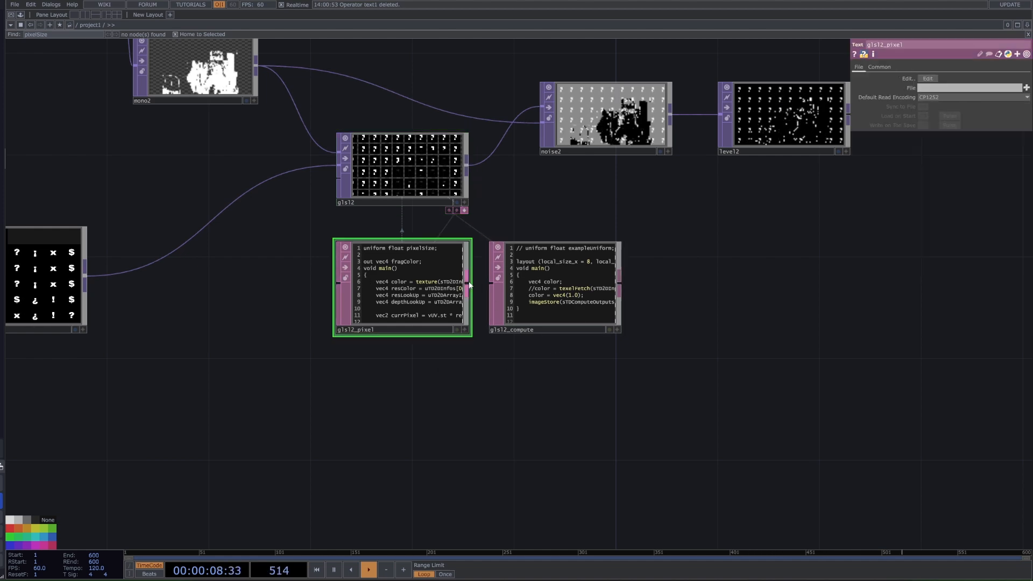
click(567, 265)
scroll(540, 293, up, 2)
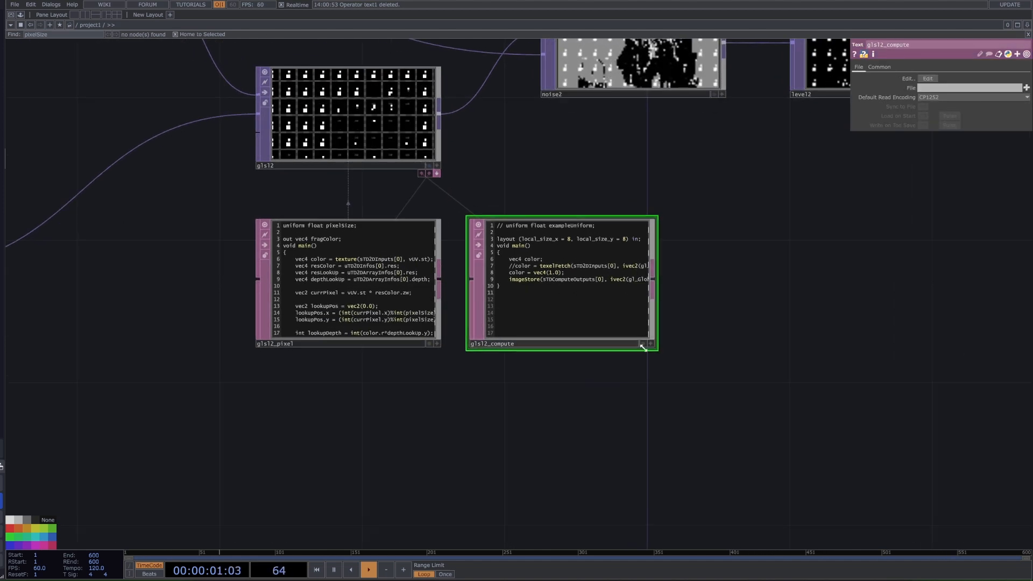
click(932, 81)
drag(738, 290, 304, 151)
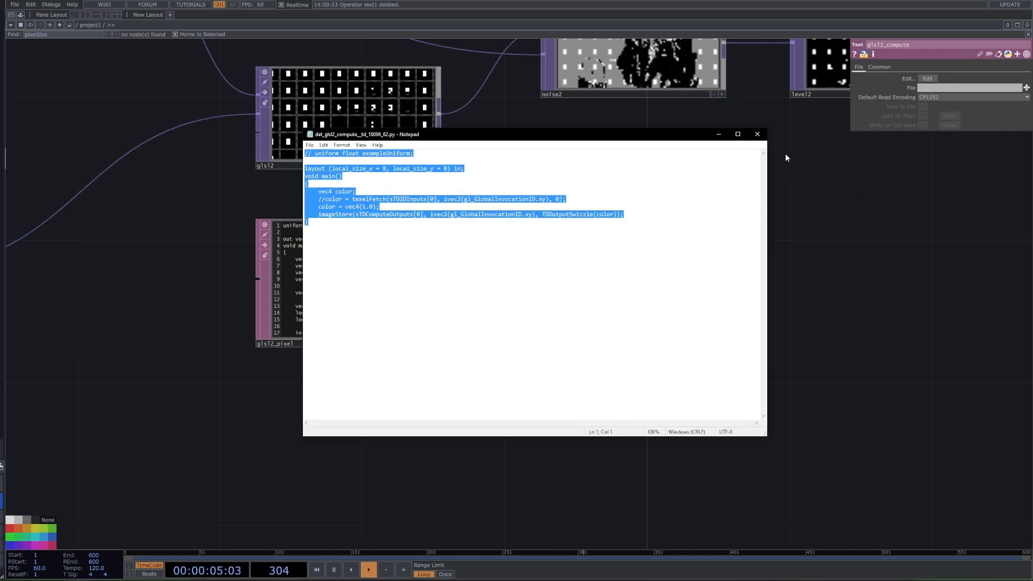
click(757, 134)
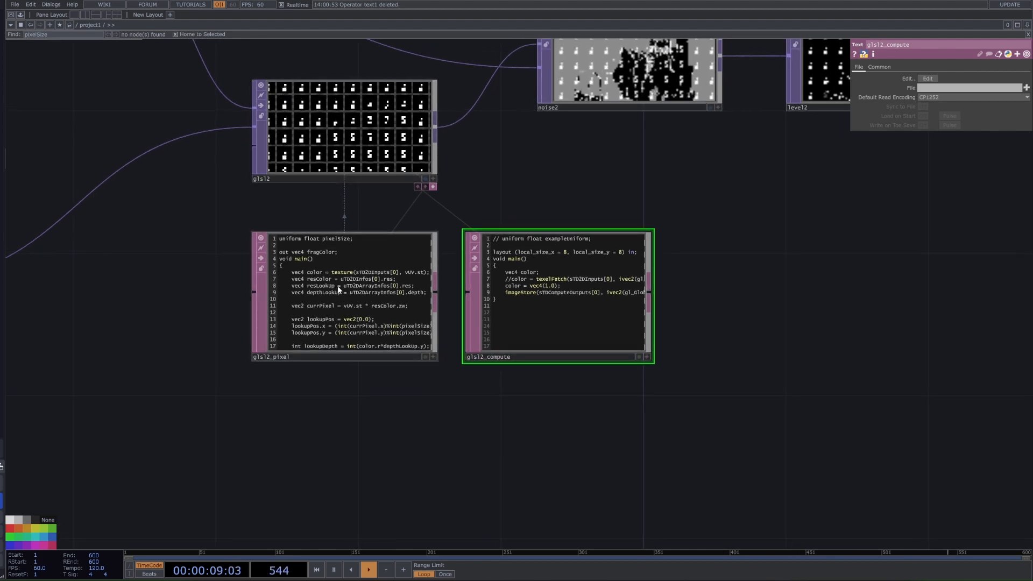
Read through the glsl2_pixel code, covering the pixelSize uniform, resolution variables, lookup position, lookup depth and final color output
scroll(334, 277, up, 3)
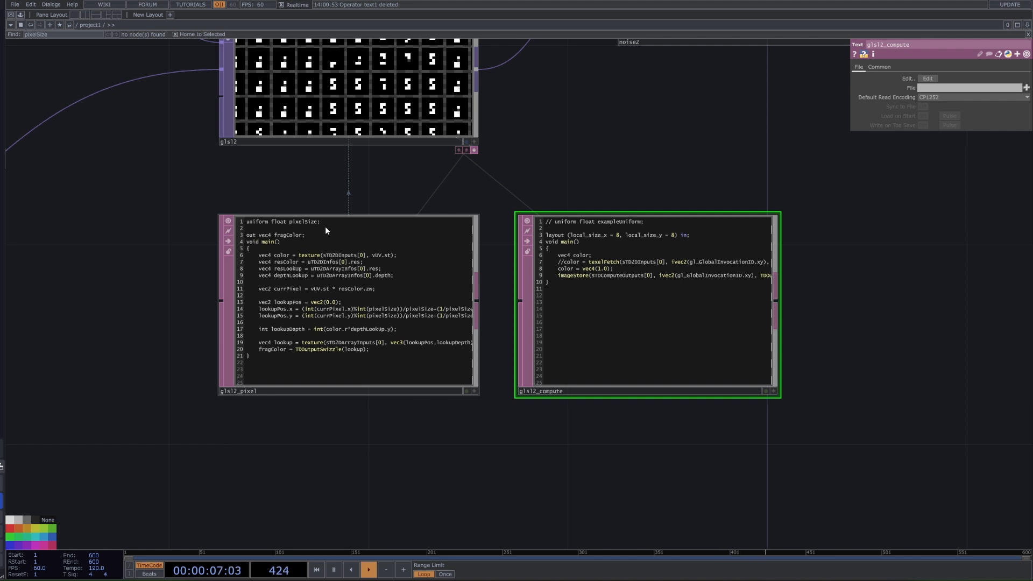
click(265, 256)
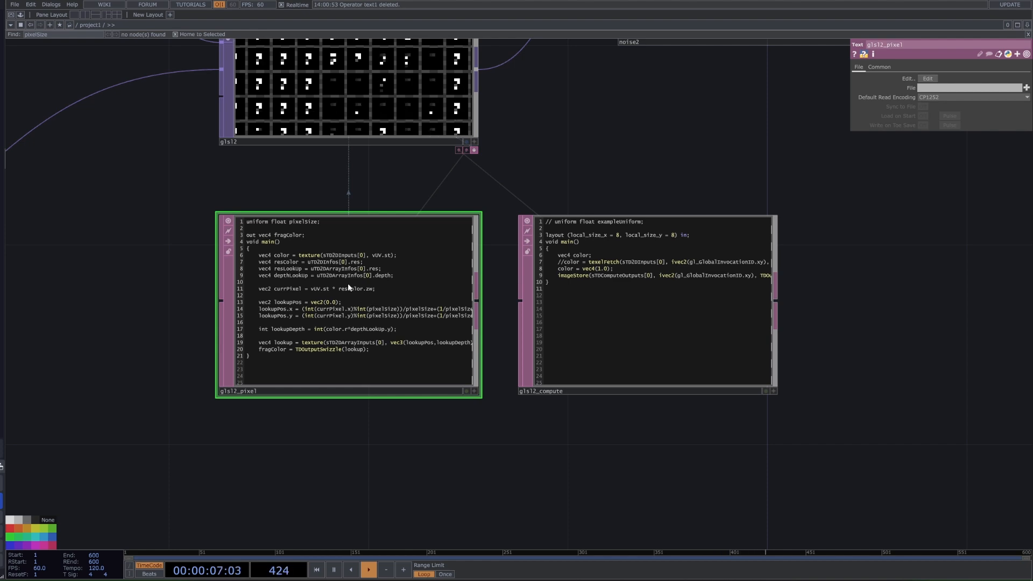
drag(210, 143, 207, 166)
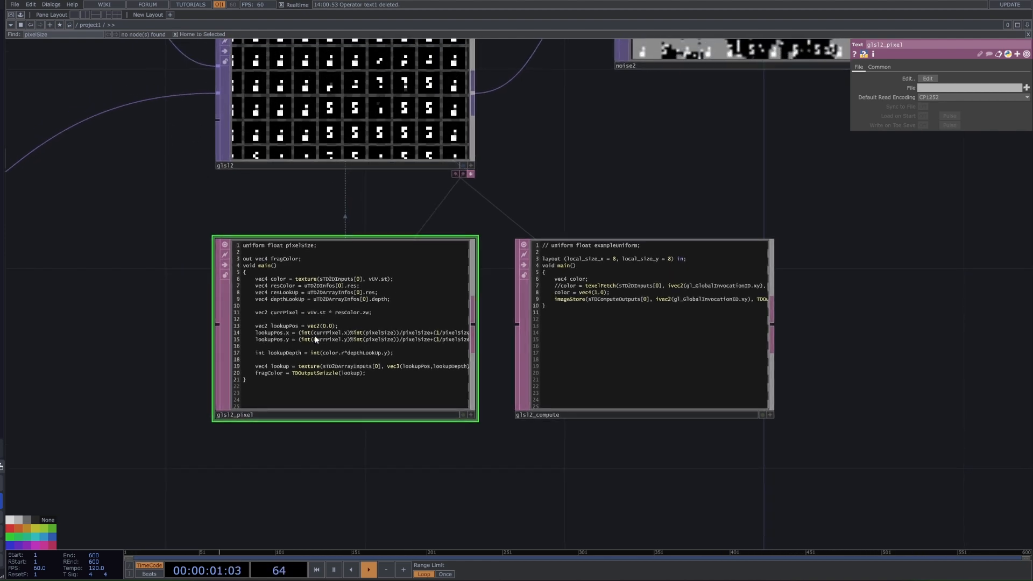
scroll(435, 330, up, 3)
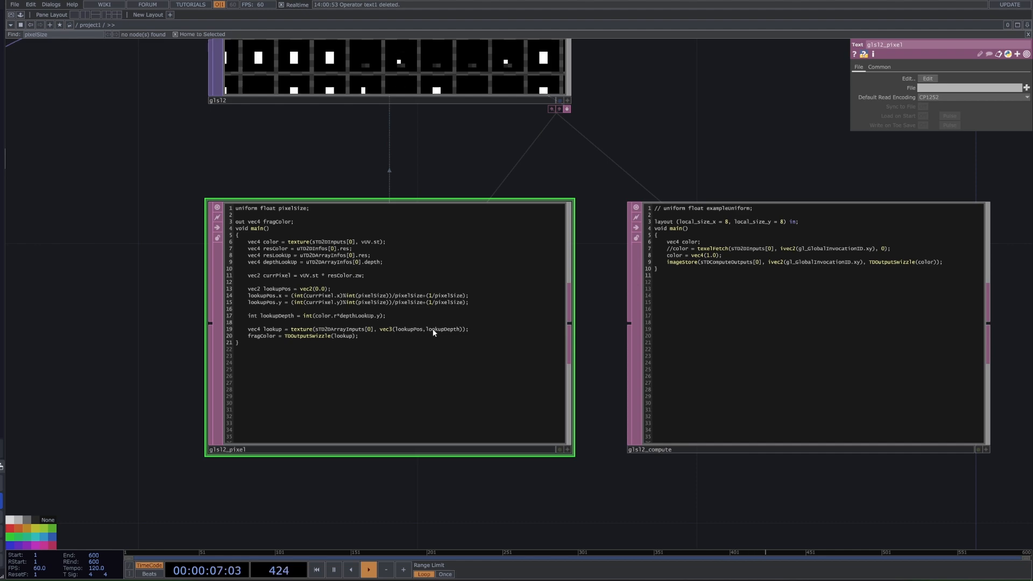
scroll(334, 315, down, 5)
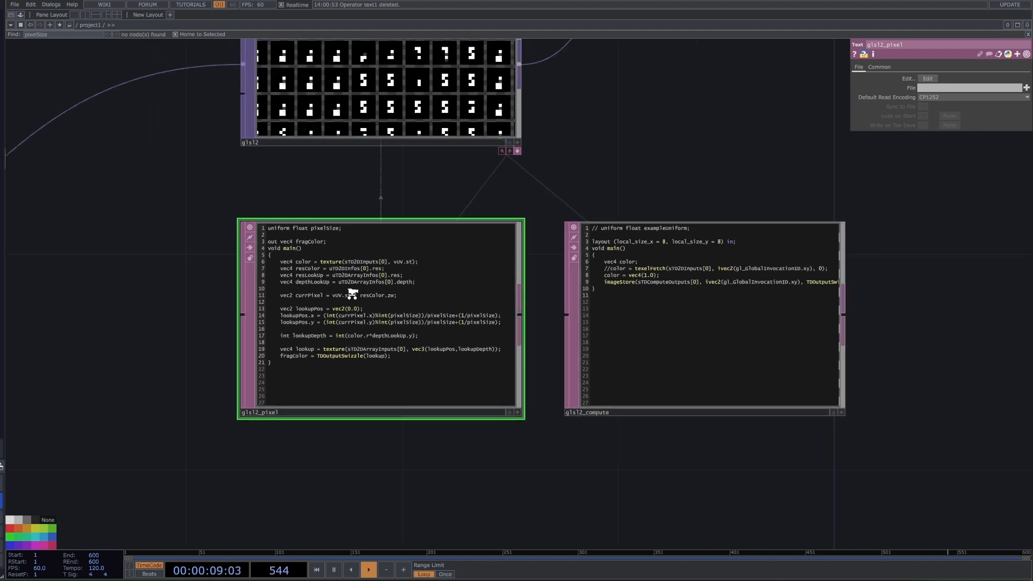
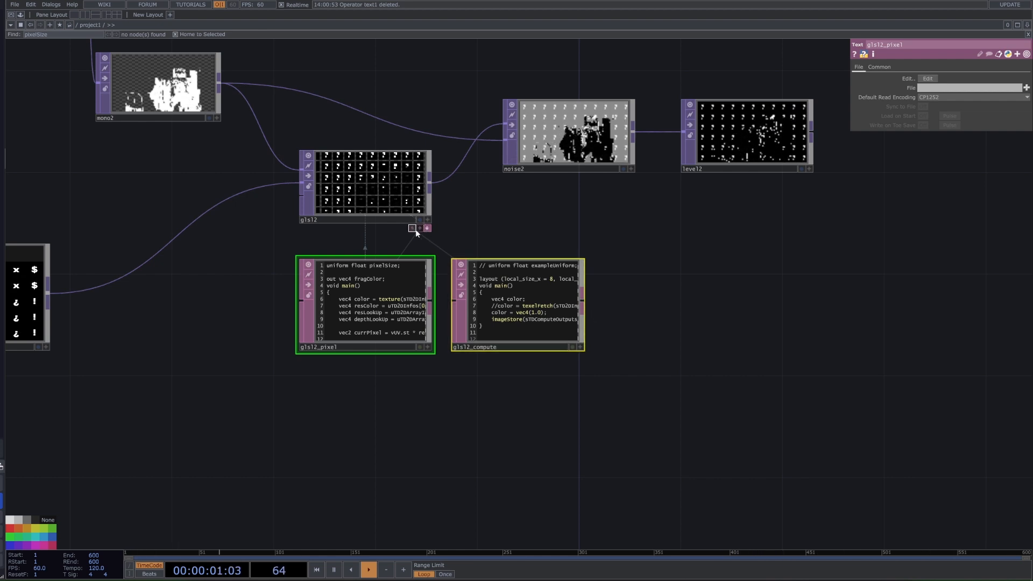
scroll(549, 285, up, 3)
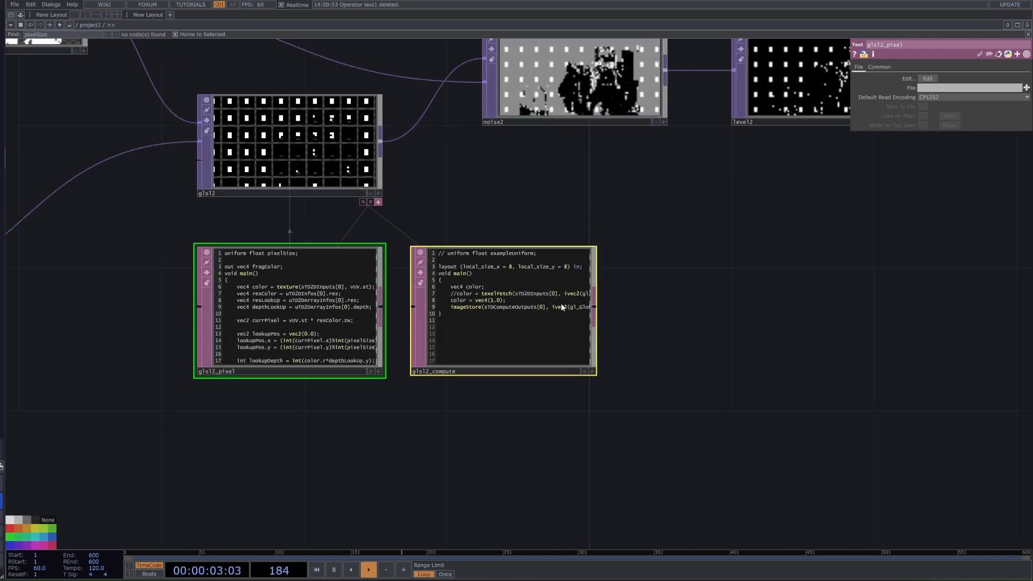
scroll(561, 302, up, 3)
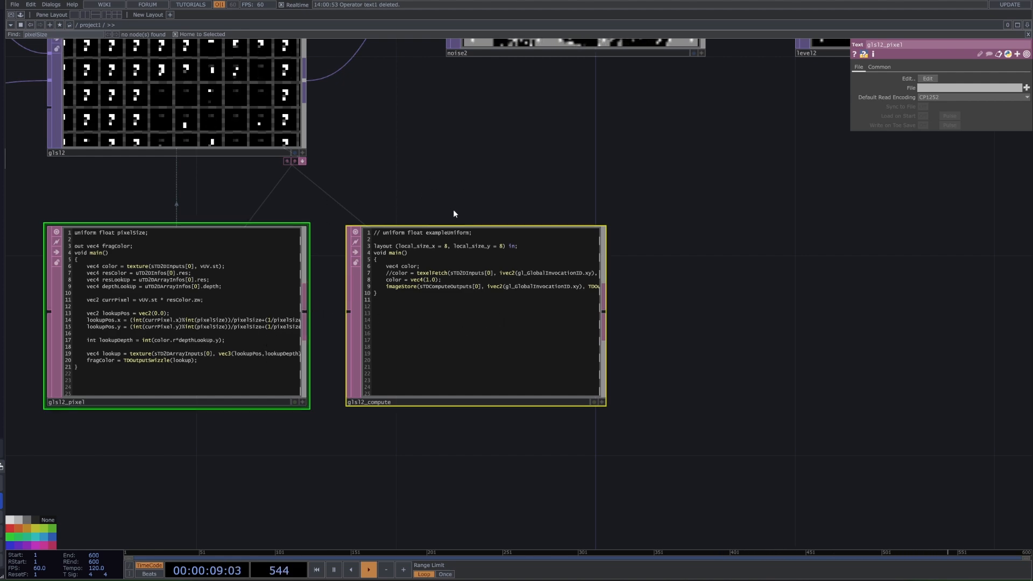
scroll(453, 209, down, 3)
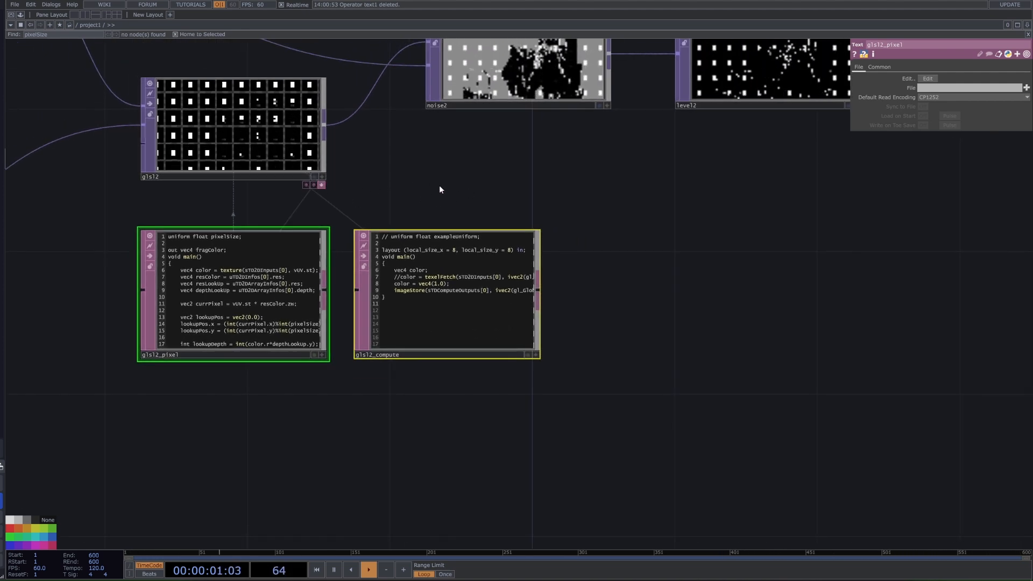
scroll(562, 286, down, 3)
Collapse the docked pixel and compute shader texts back into glsl2
drag(704, 303, 640, 290)
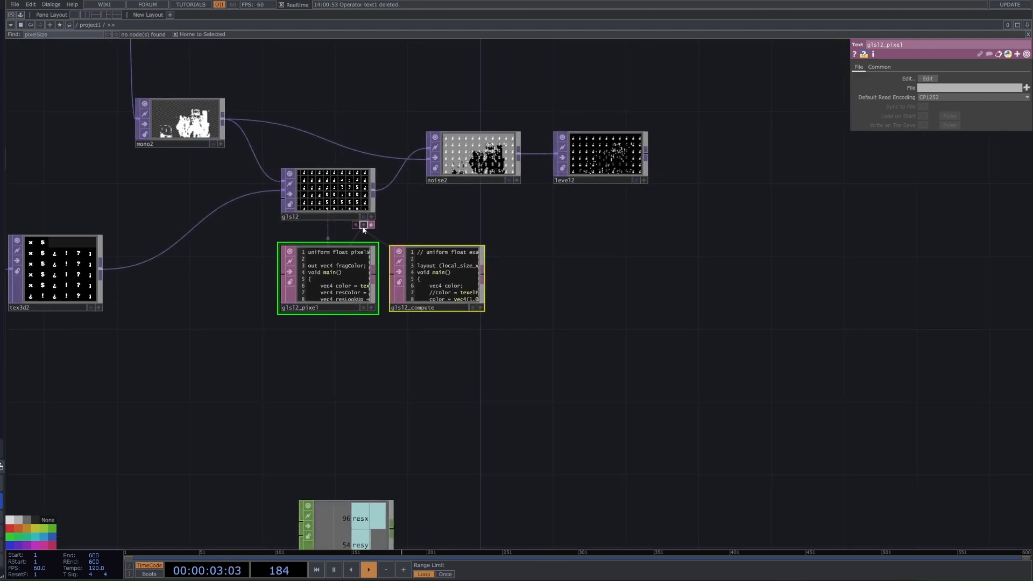
right_drag(544, 304, 217, 285)
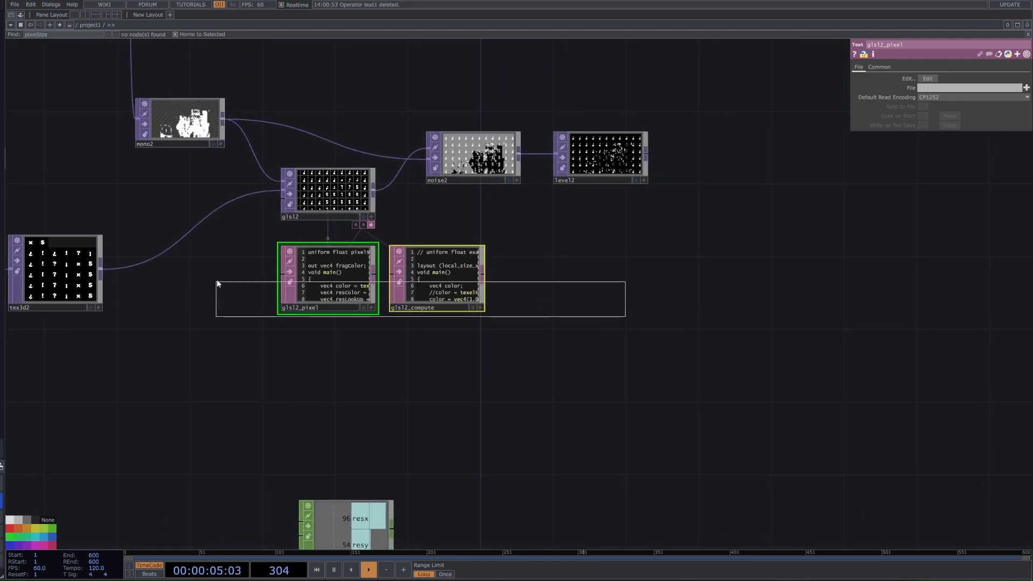
click(363, 225)
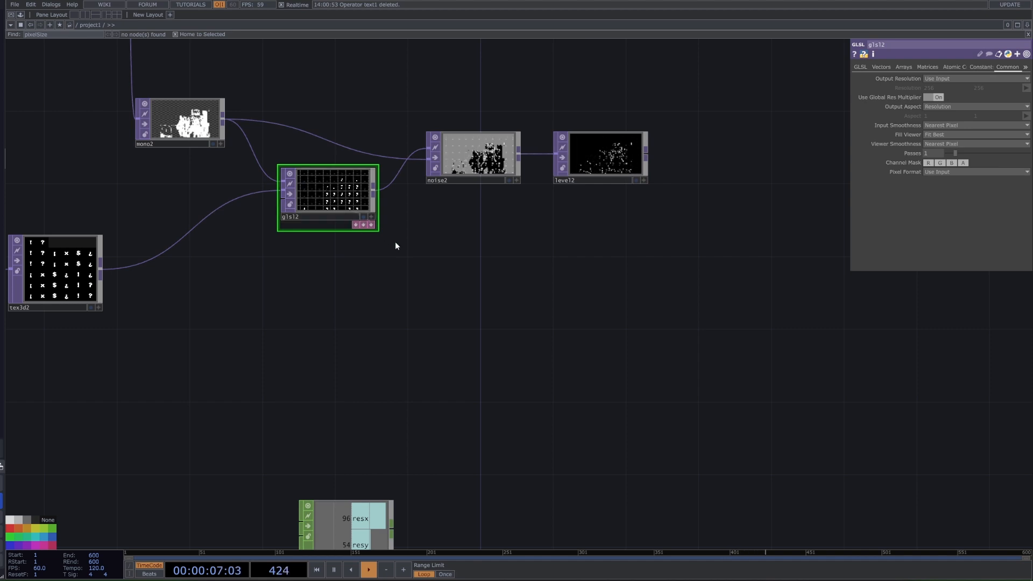
Move mono3 above the banana image chain and shift glsl3 slightly down, closer to tex3d3
scroll(414, 276, down, 4)
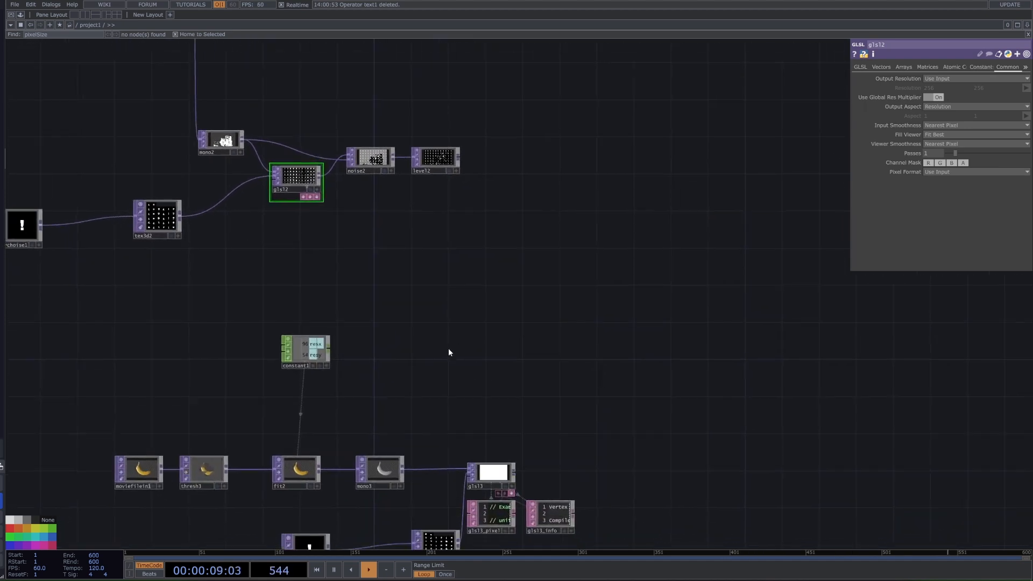
drag(475, 344, 374, 267)
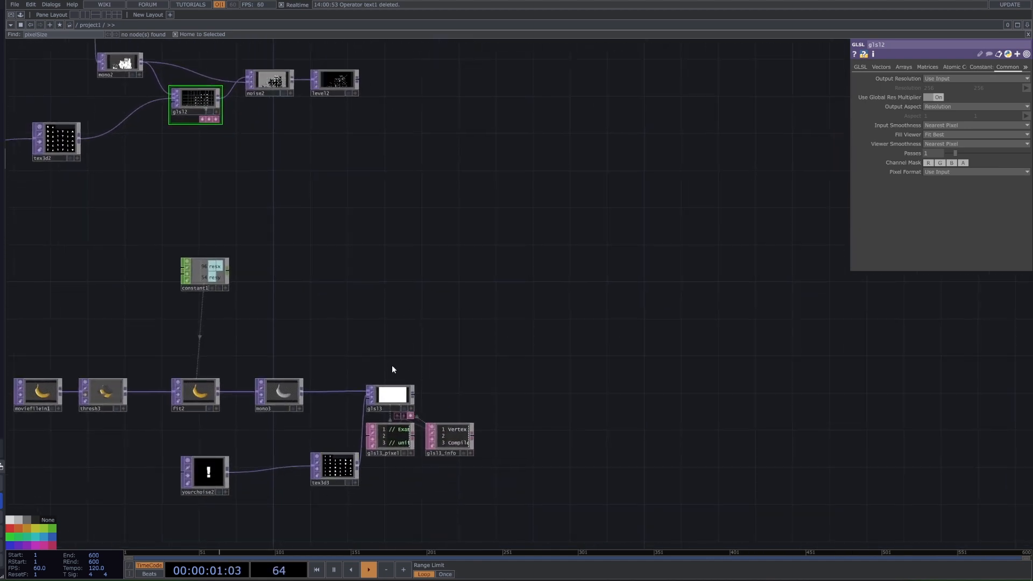
drag(270, 410, 286, 357)
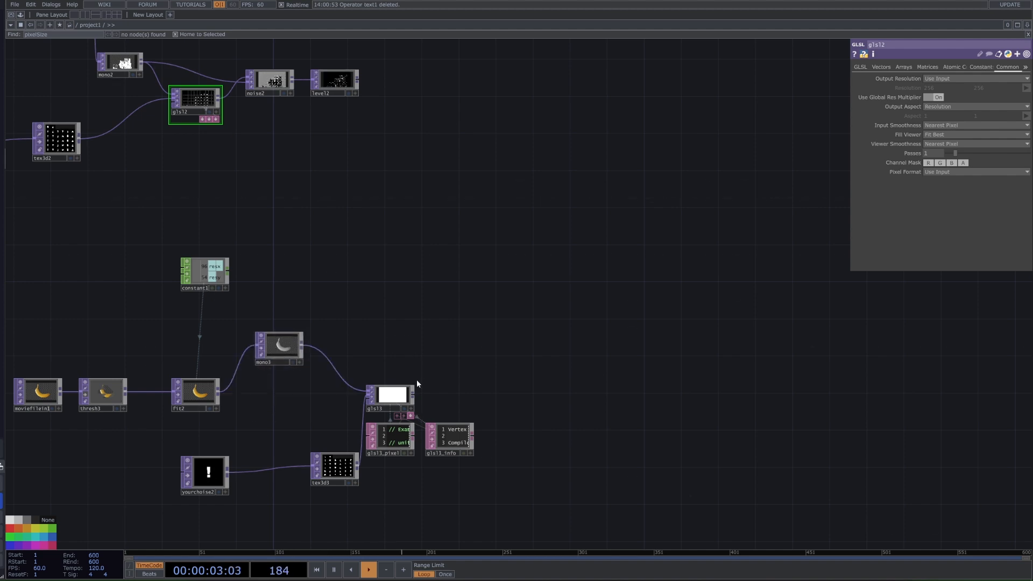
drag(392, 397, 373, 406)
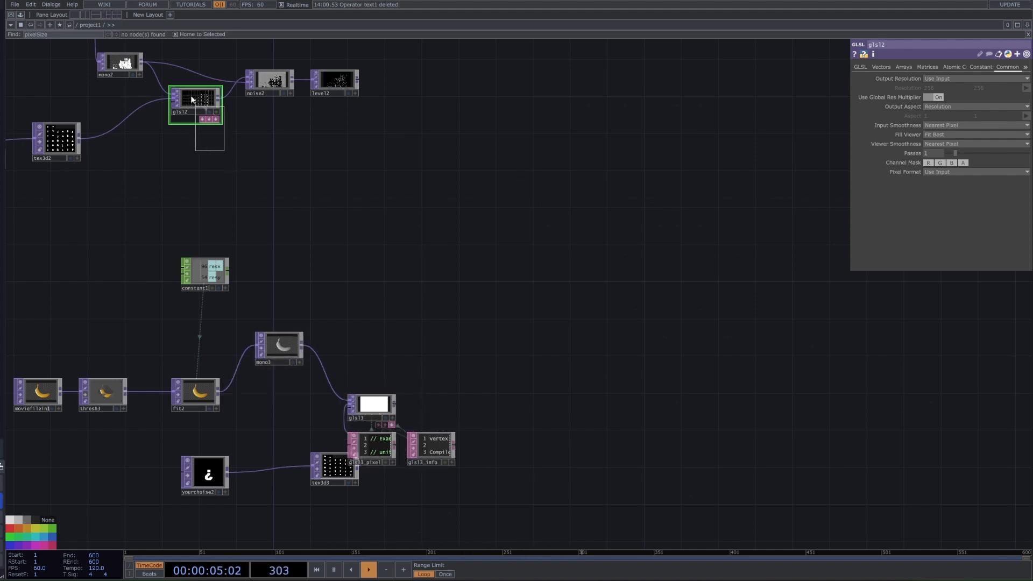
Replace glsl3 with a pasted copy of glsl2, taking mono3 as its first input and tex3d3 as its second
key(ctrl+v)
click(398, 374)
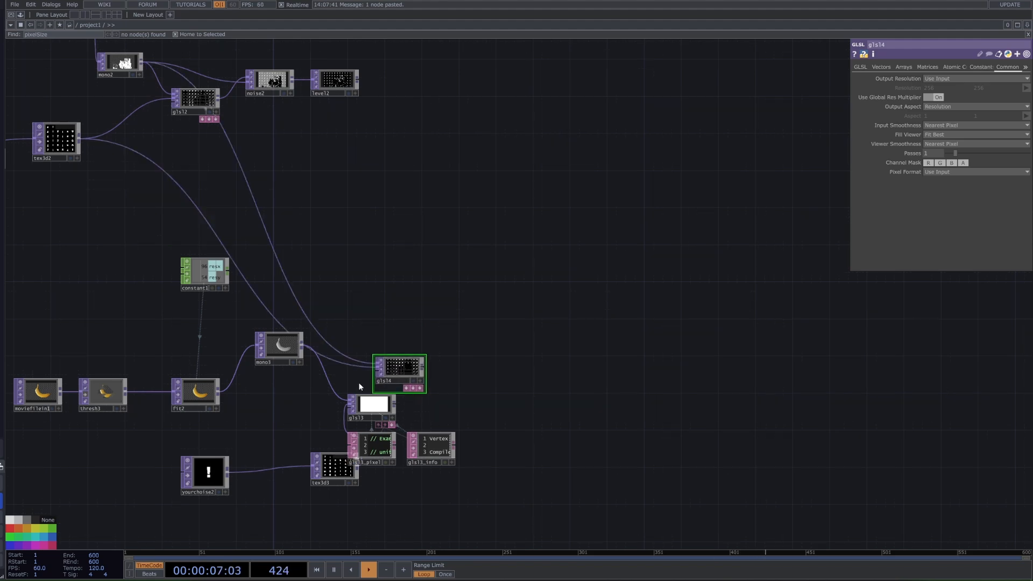
drag(373, 364, 304, 352)
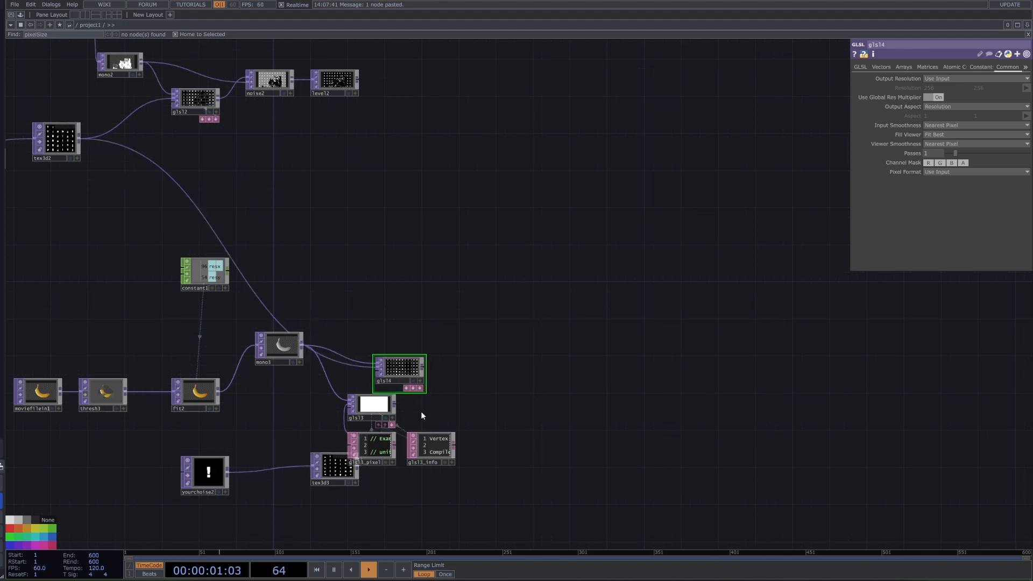
click(376, 406)
key(Delete)
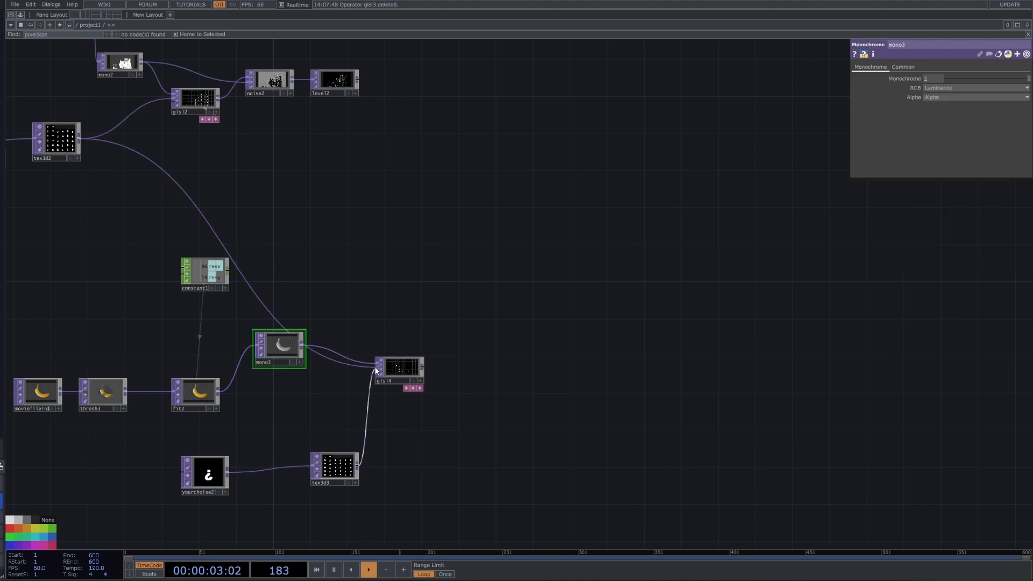
drag(405, 375, 404, 421)
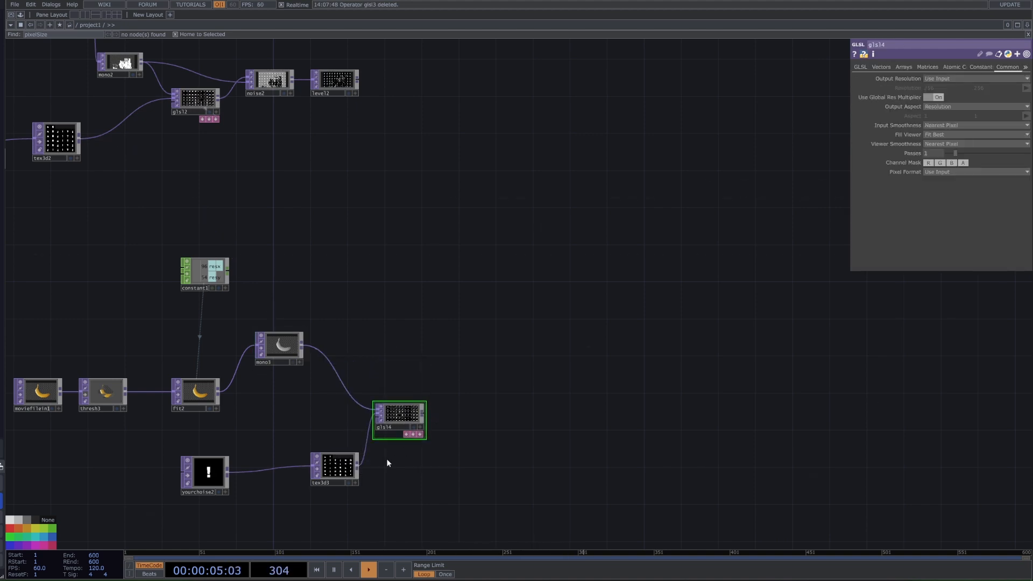
Add a Noise TOP beyond glsl4 and feed it from glsl4, keeping mono3 wired into glsl4
right_click(303, 349)
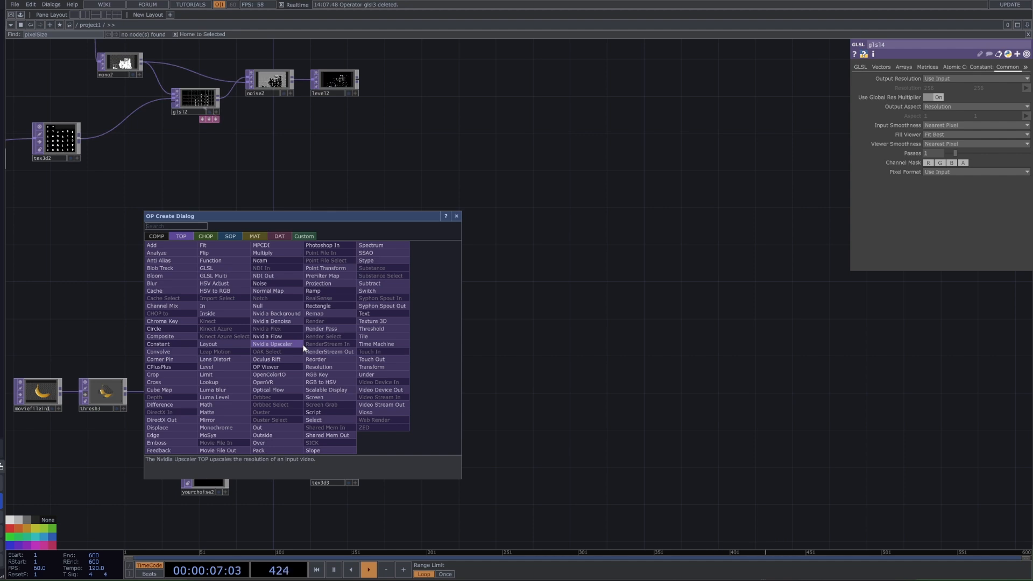
click(264, 284)
click(433, 319)
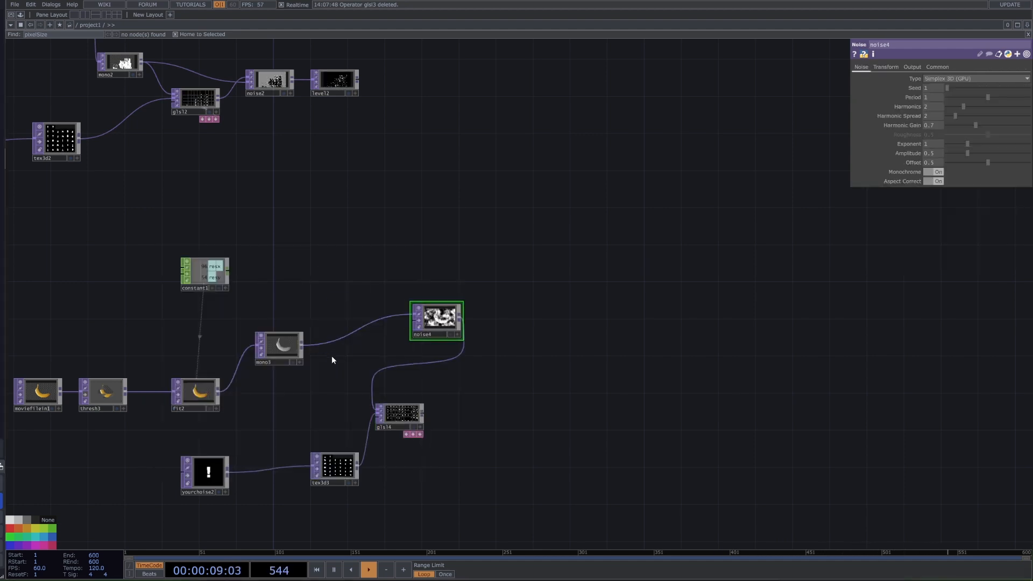
drag(303, 346, 375, 383)
drag(437, 318, 483, 336)
drag(425, 413, 552, 323)
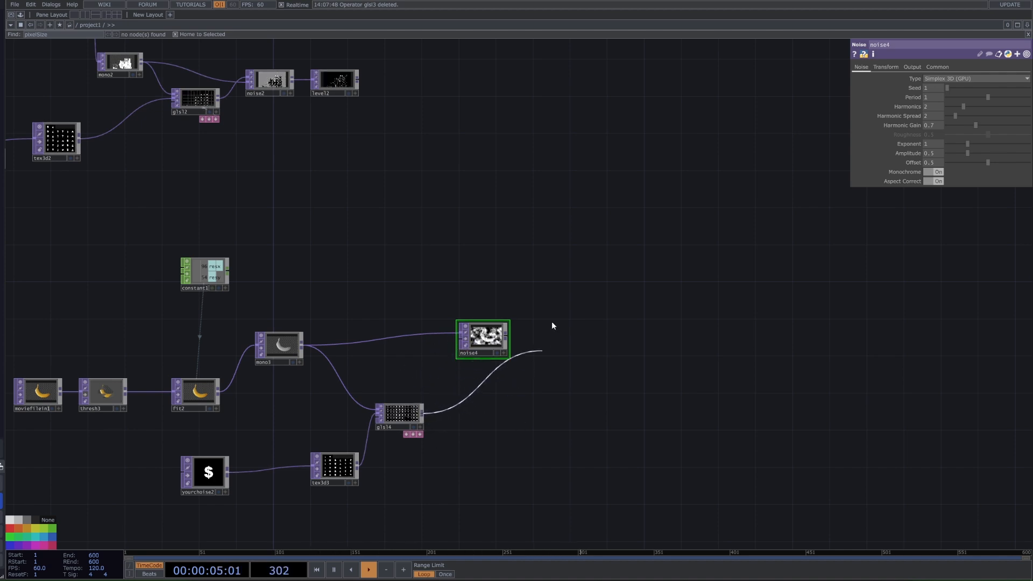
Wire mono3 into the second input of noise4 and check the combined banana preview
drag(446, 308, 464, 333)
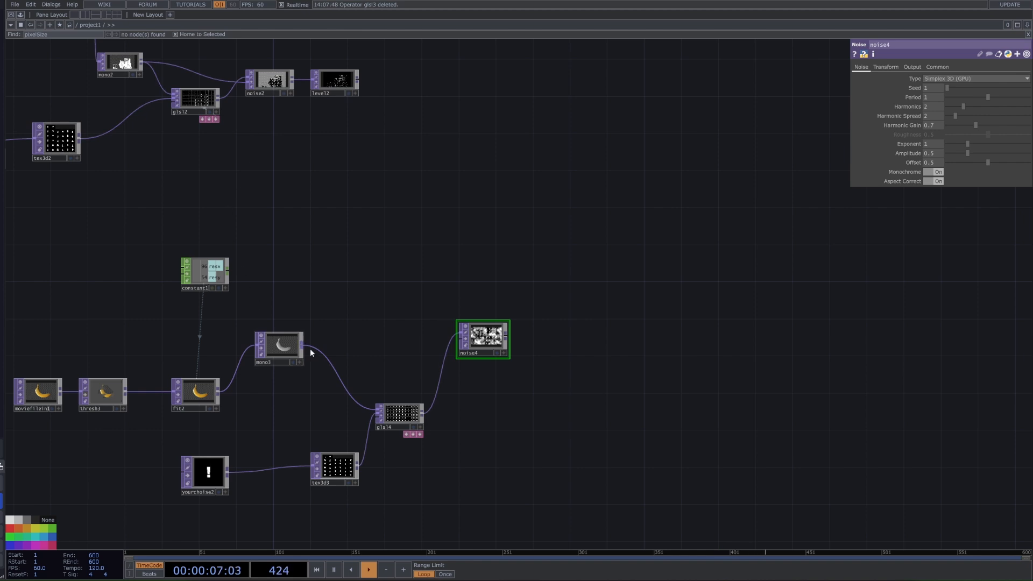
drag(454, 344, 482, 357)
scroll(484, 348, up, 3)
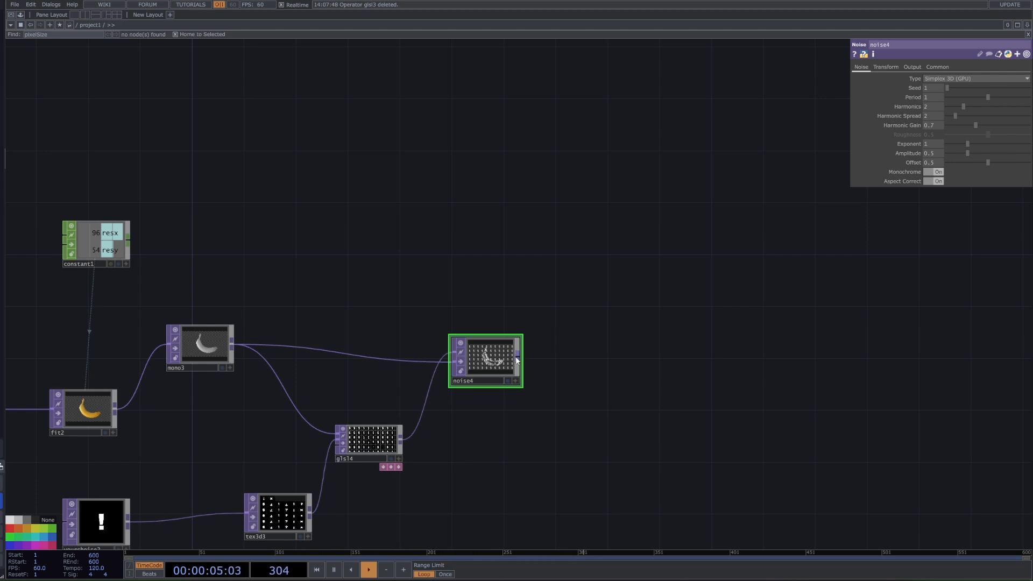
scroll(441, 362, up, 2)
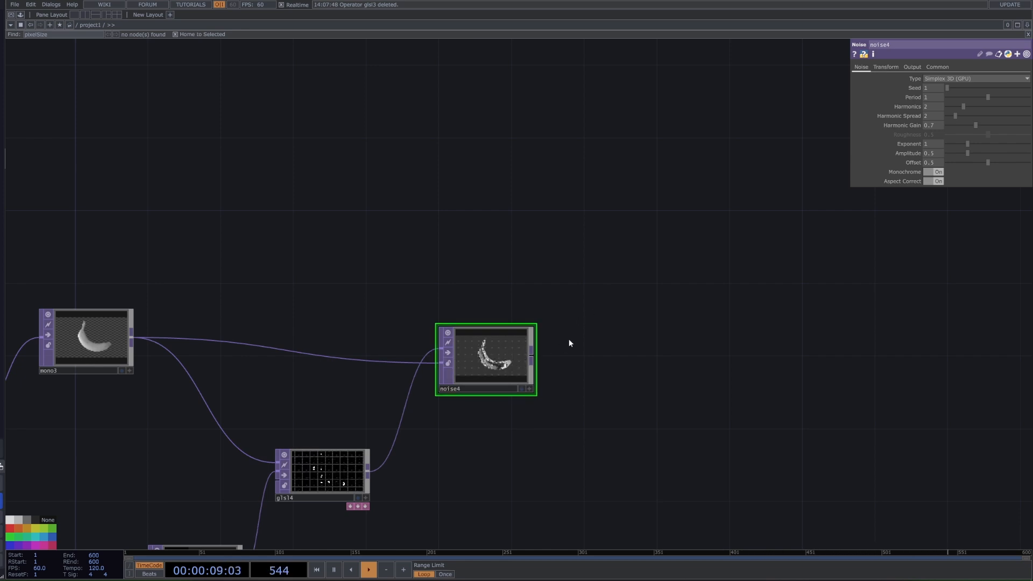
drag(147, 418, 148, 415)
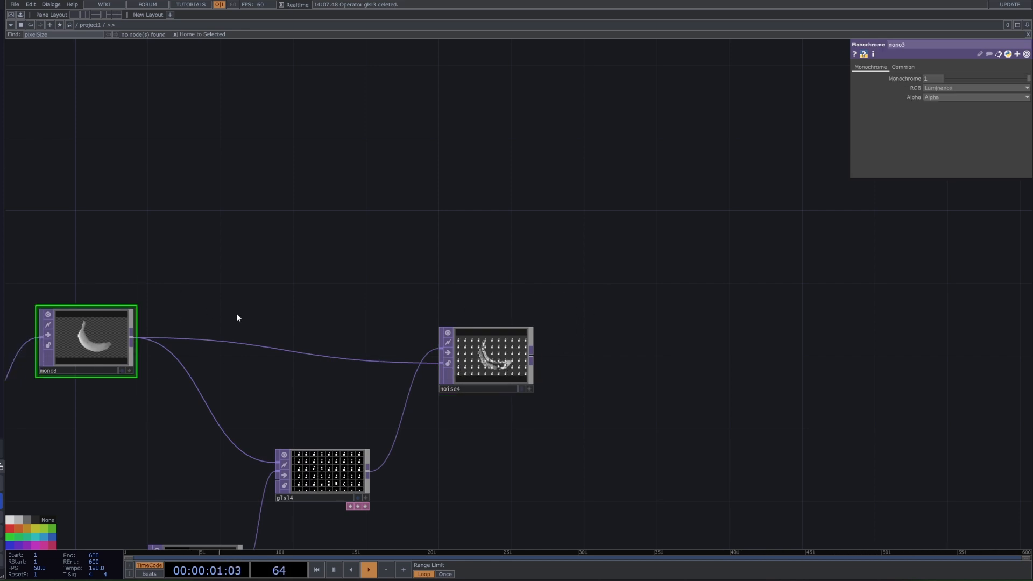
scroll(474, 345, up, 6)
scroll(403, 309, down, 6)
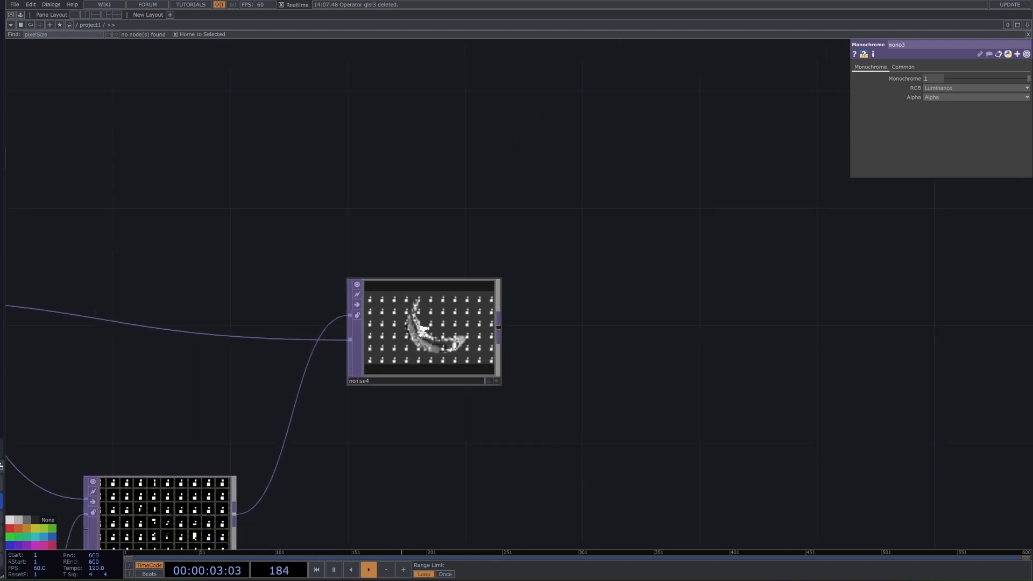
click(437, 342)
drag(412, 257, 449, 343)
click(473, 428)
drag(175, 126, 199, 174)
click(180, 70)
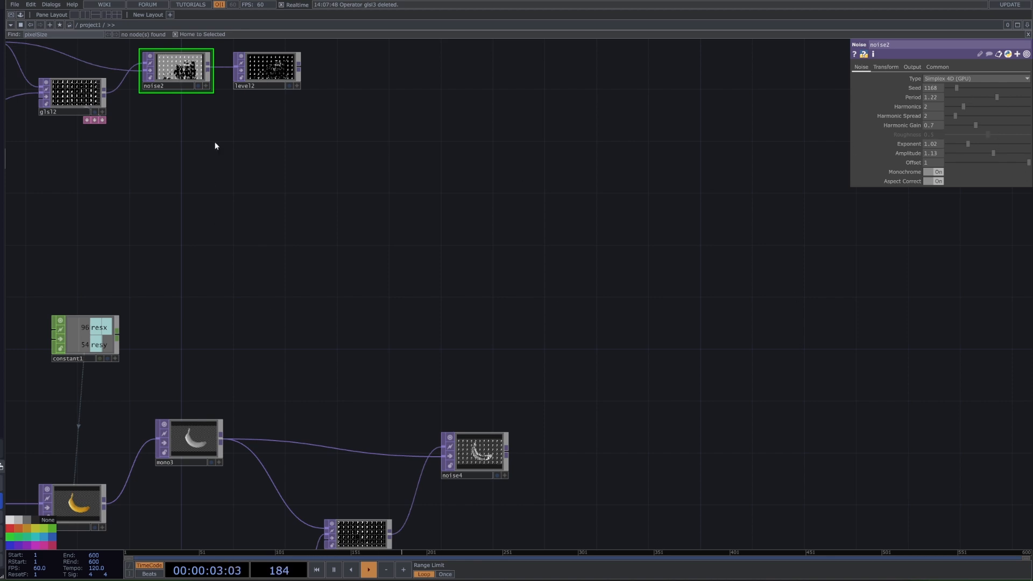
key(ctrl+c)
key(ctrl+v)
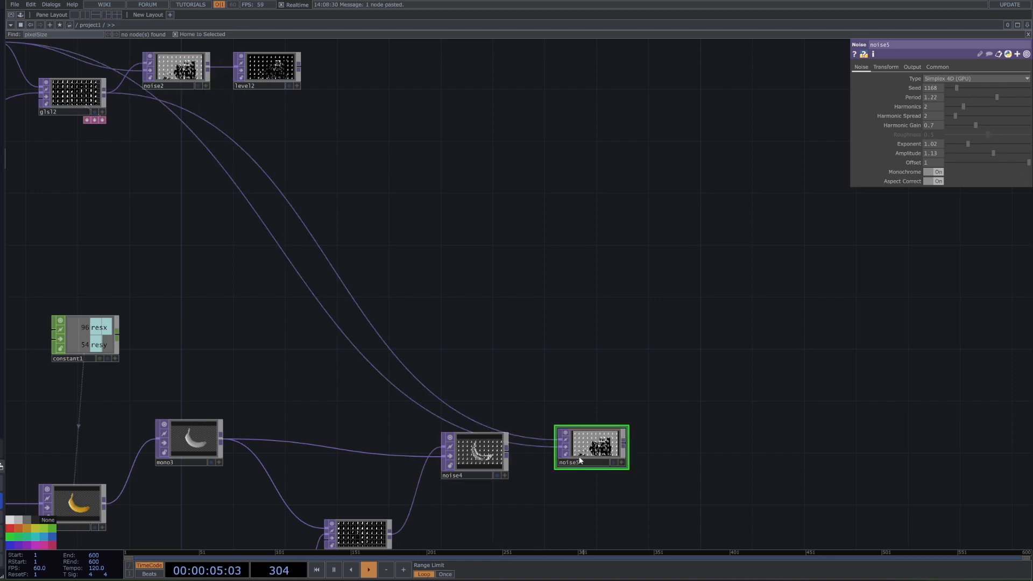
drag(590, 424, 580, 453)
drag(598, 296, 582, 353)
scroll(582, 353, down, 3)
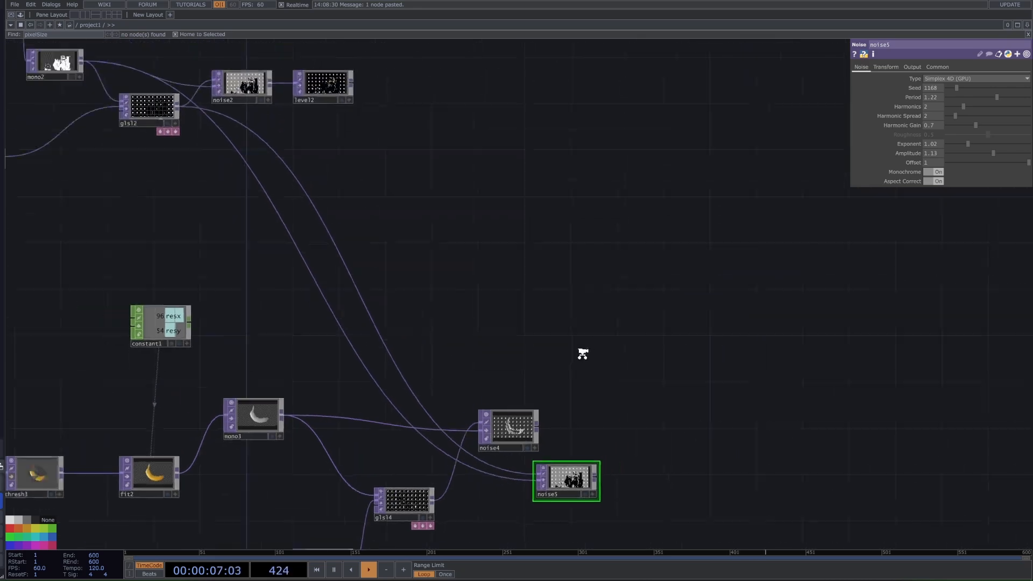
key(ctrl+z)
key(ctrl+z)
right_drag(443, 137, 318, 161)
key(ctrl+z)
key(ctrl+z)
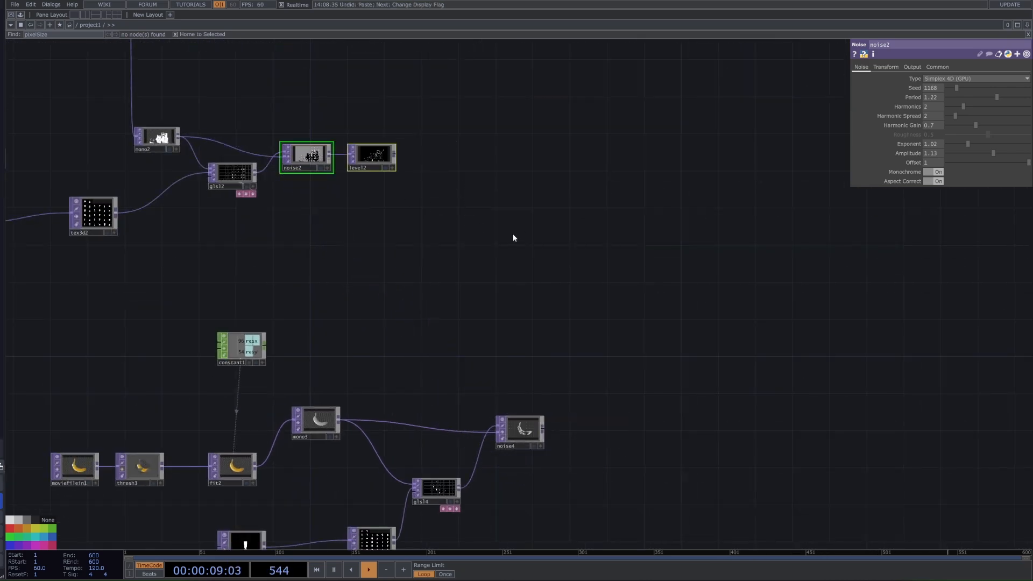
Paste copies of noise2 and level2 beneath noise4 and inspect the copied level's preview
key(ctrl+c)
key(ctrl+v)
click(561, 429)
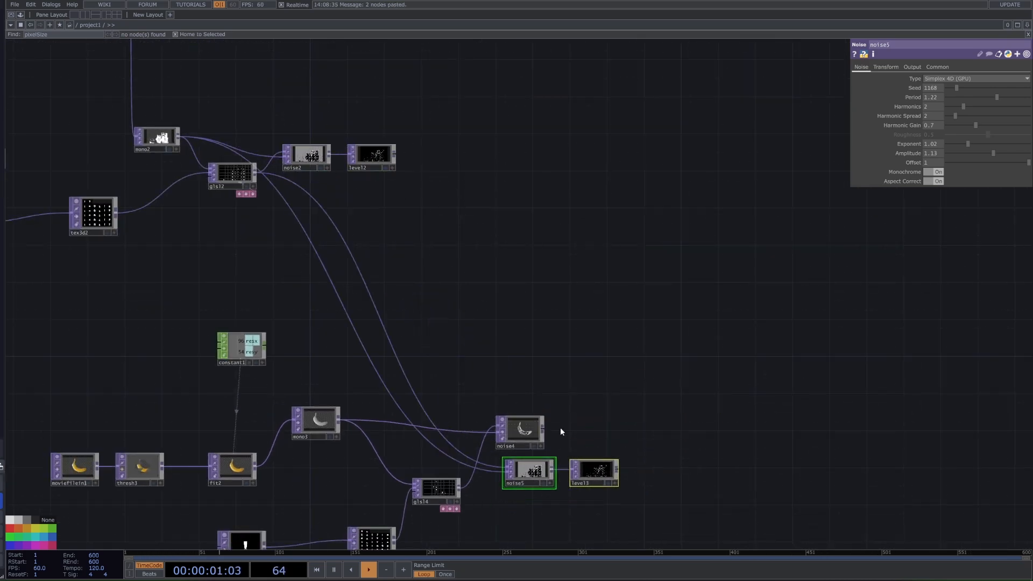
scroll(576, 462, up, 6)
scroll(664, 385, up, 3)
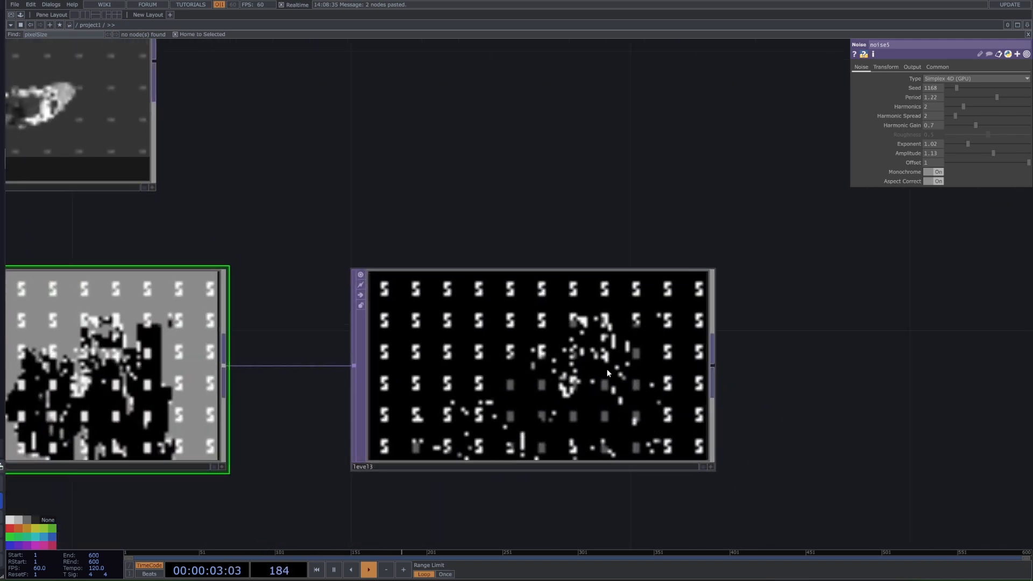
click(498, 330)
scroll(547, 383, down, 5)
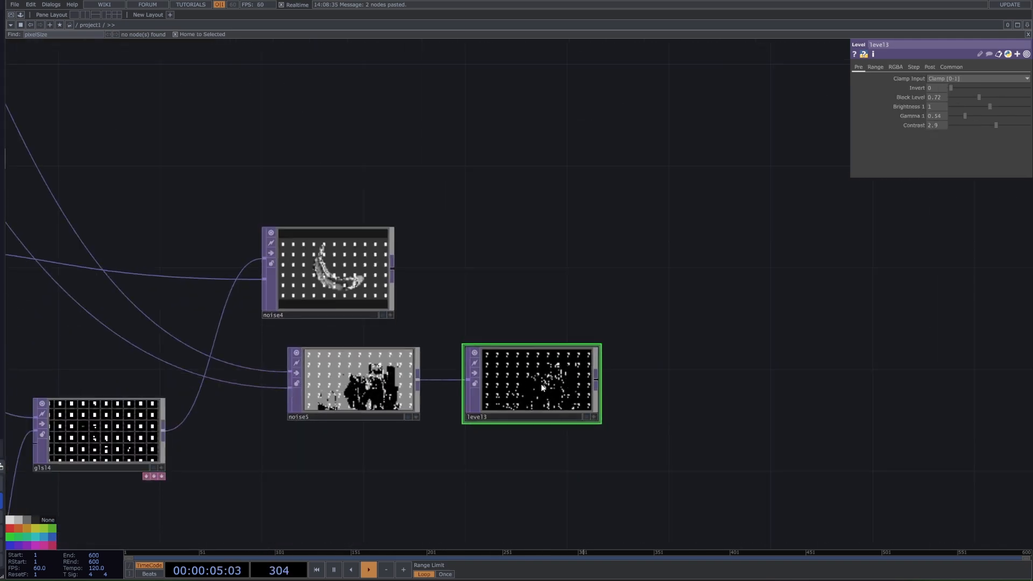
scroll(529, 412, down, 3)
Rewire noise5 to take glsl4 as its first input and mono3 as its second, and delete noise4
drag(403, 342, 416, 387)
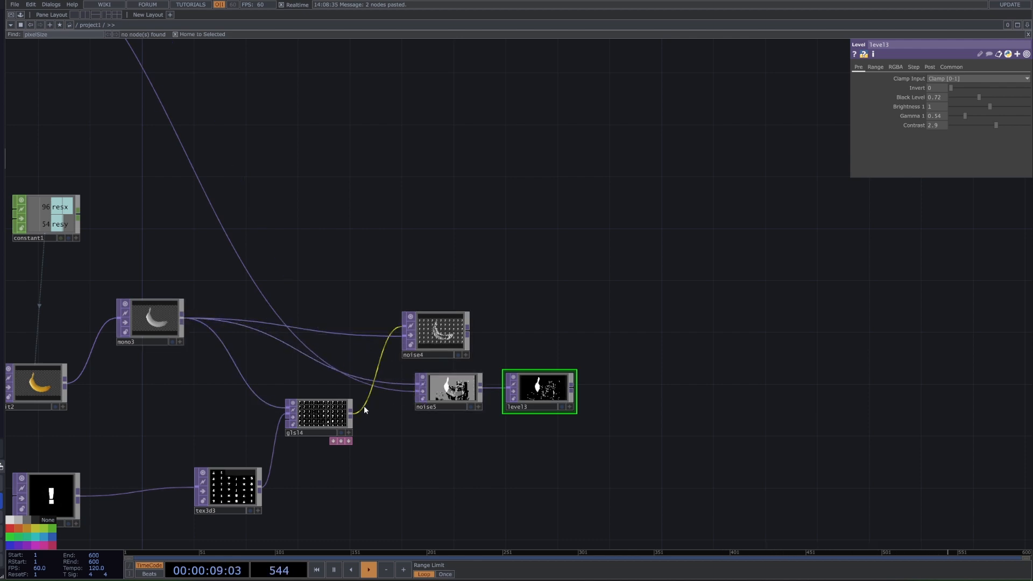
key(ctrl+z)
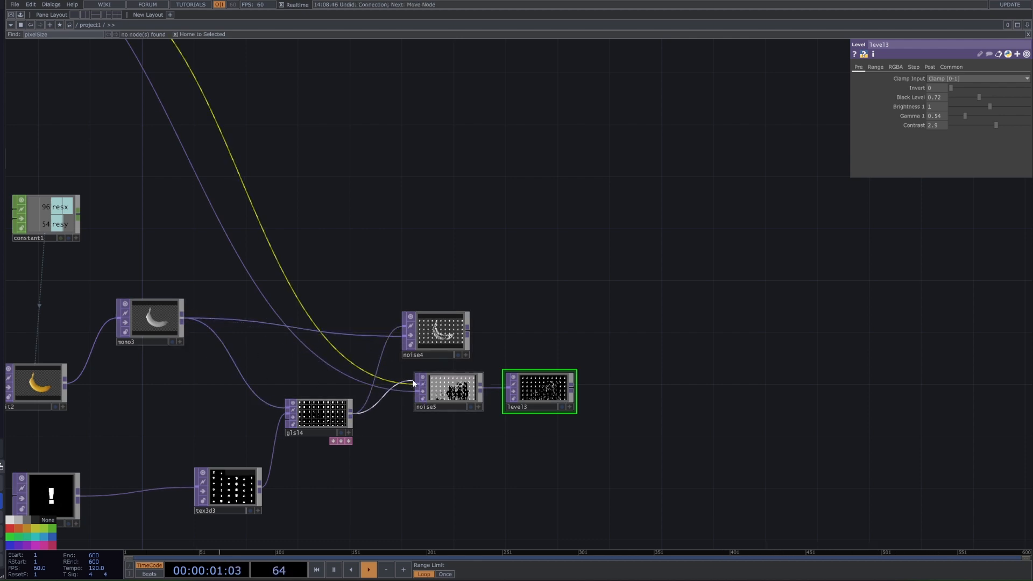
drag(184, 321, 418, 386)
right_drag(571, 311, 387, 359)
key(Delete)
Review the output and common settings of noise5 and the pre, post and common settings of level3
click(481, 379)
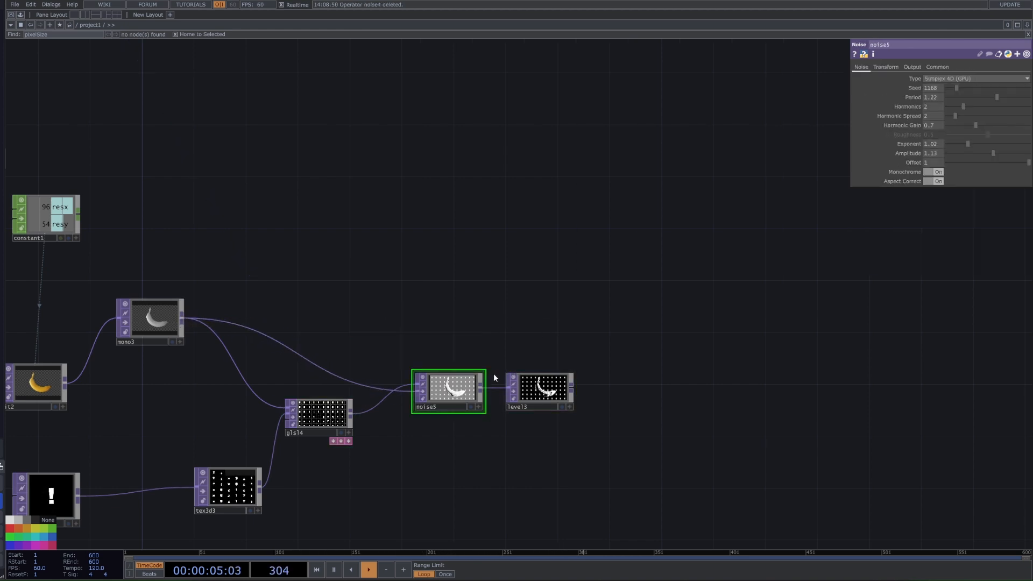
click(893, 66)
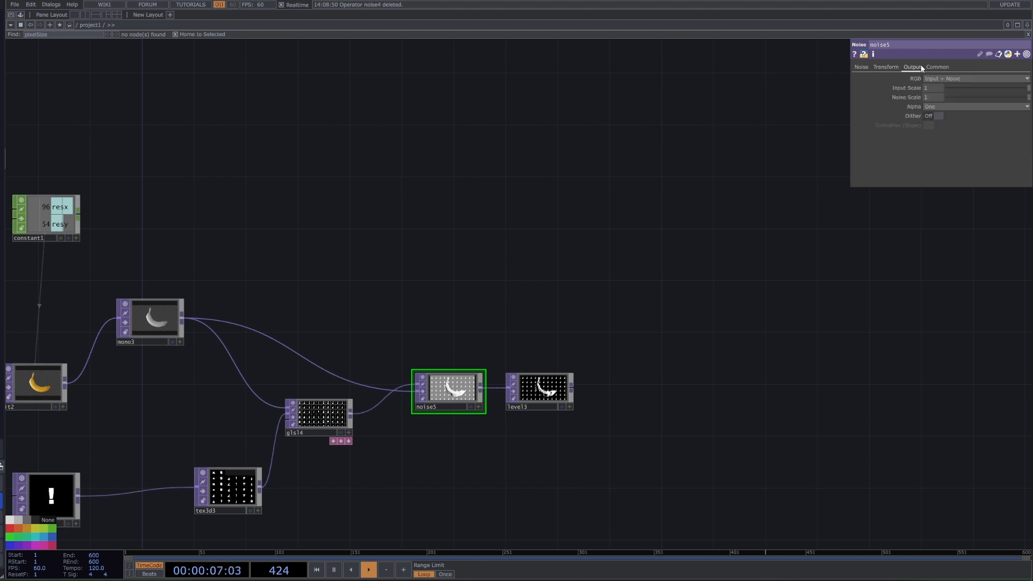
click(936, 68)
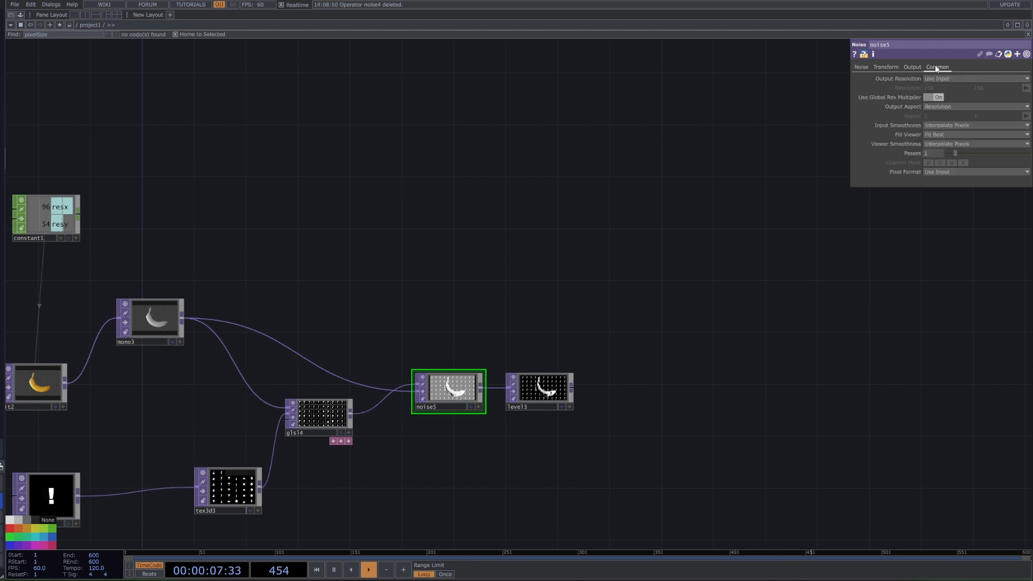
click(551, 408)
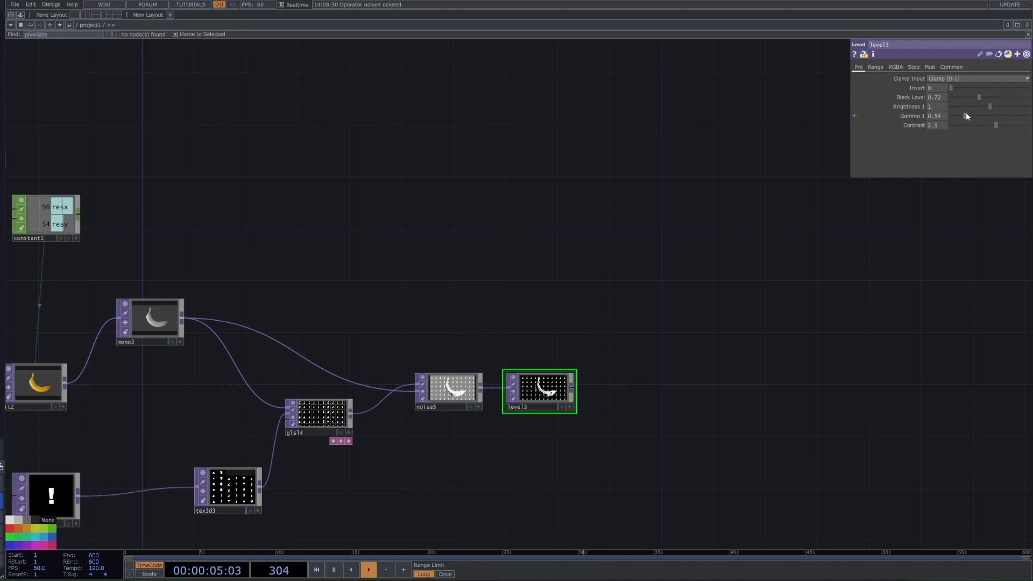
click(929, 67)
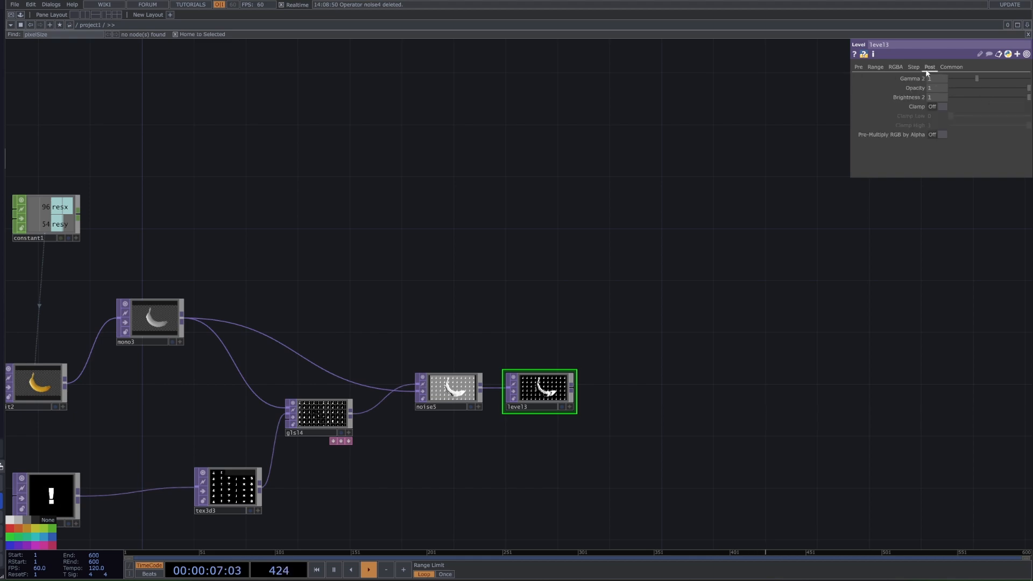
click(897, 66)
click(954, 67)
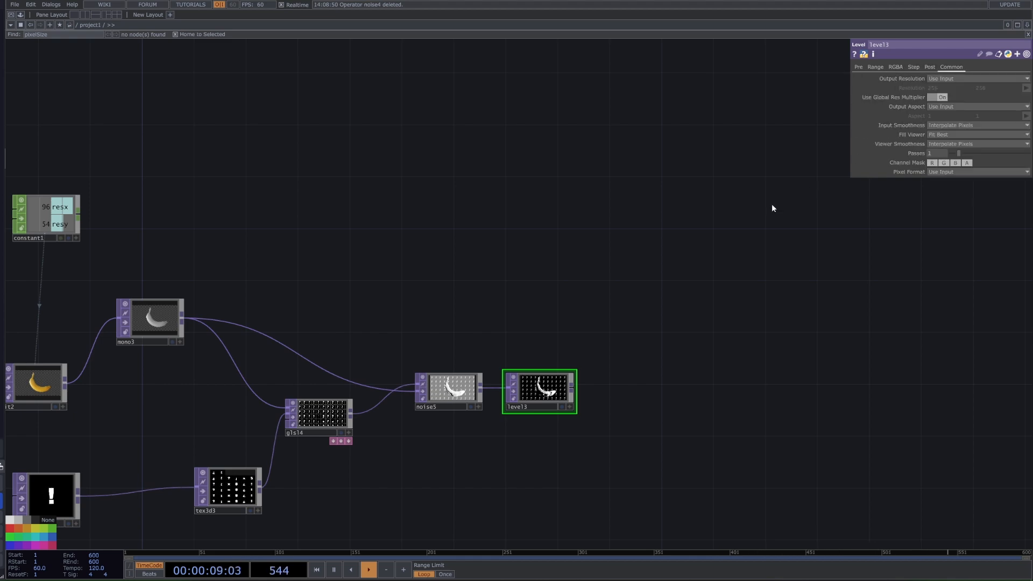
Add a Null TOP after level3 as the end of the banana chain
scroll(650, 354, down, 1)
scroll(651, 353, down, 6)
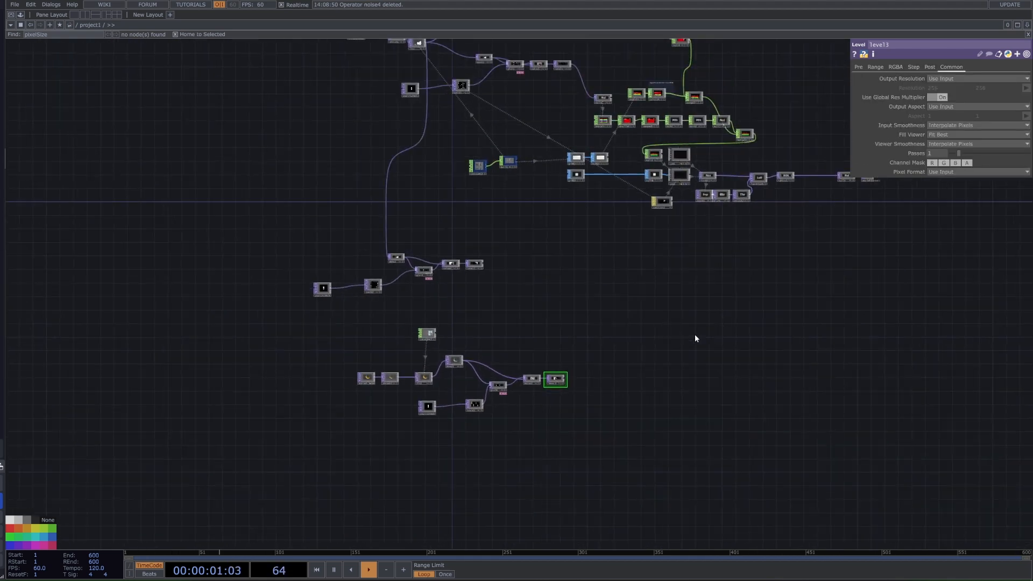
scroll(634, 344, up, 5)
key(Tab)
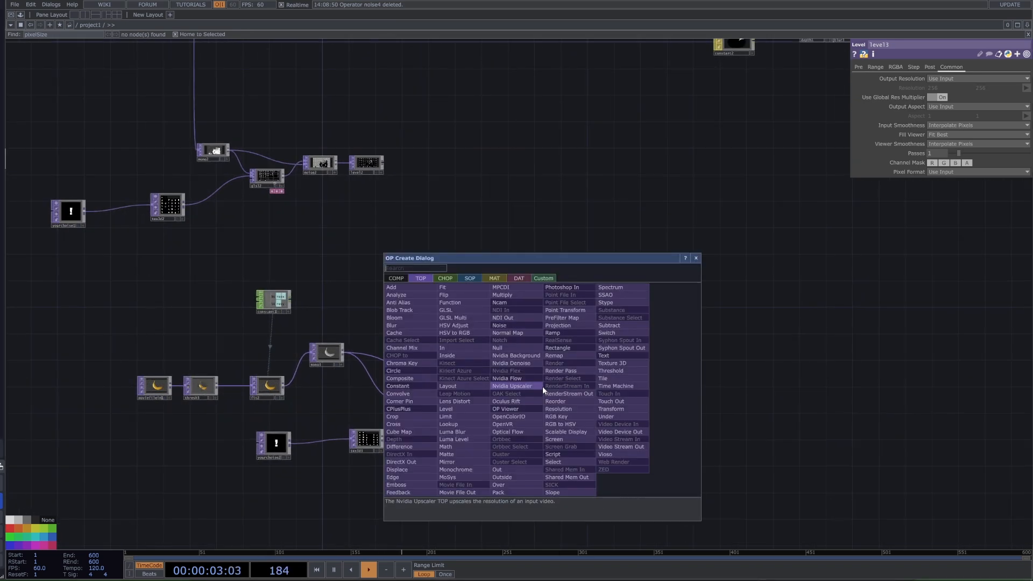
click(498, 347)
click(597, 389)
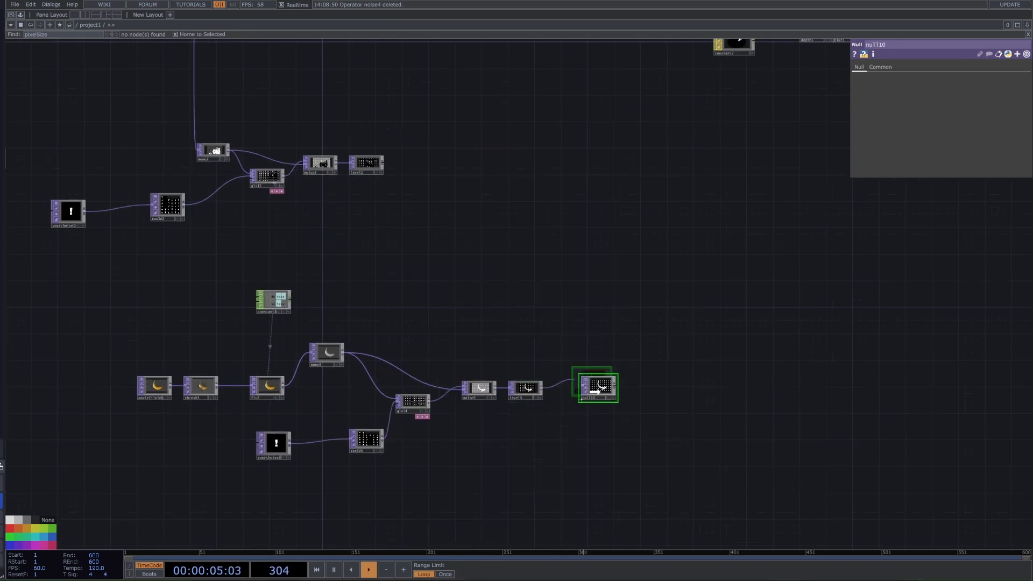
drag(595, 392, 595, 398)
Examine the full network from the reference chain to the new banana chain, selecting the group of channel nodes around shuffle1
drag(568, 335, 467, 352)
scroll(474, 352, down, 5)
drag(645, 333, 630, 332)
scroll(586, 362, down, 1)
drag(587, 362, 589, 424)
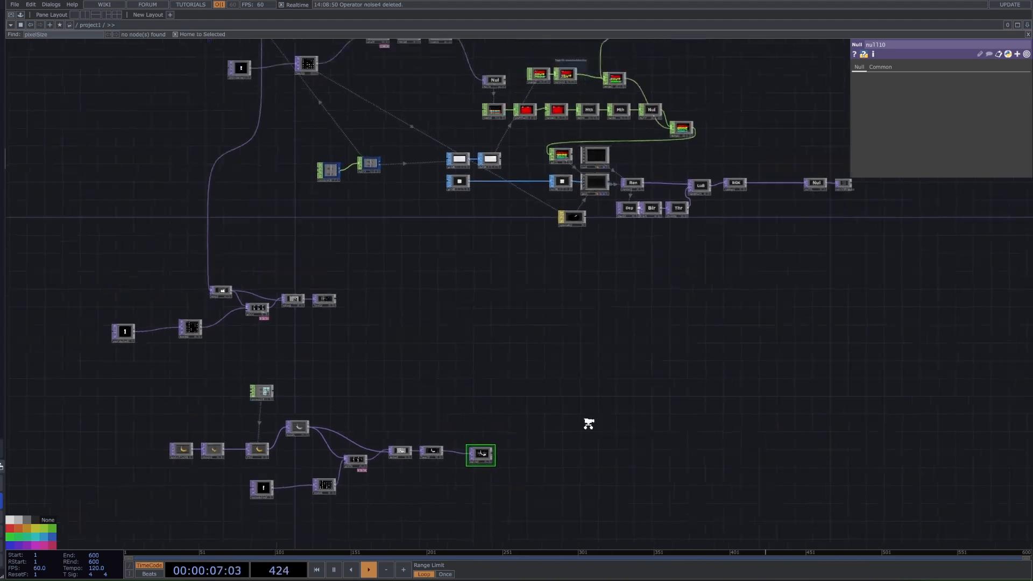
scroll(589, 424, down, 2)
scroll(512, 154, up, 2)
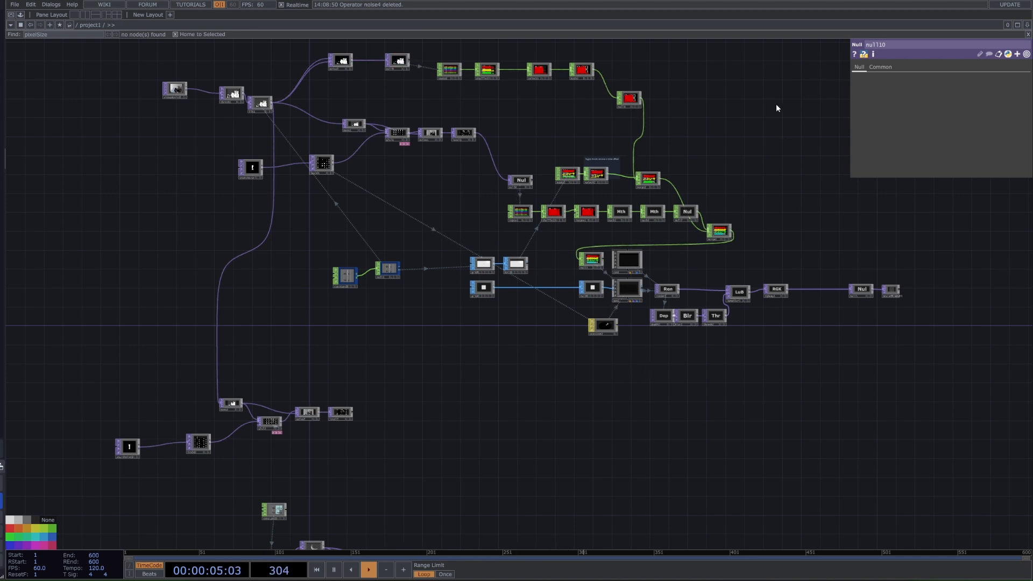
drag(445, 51, 725, 215)
drag(756, 233, 757, 234)
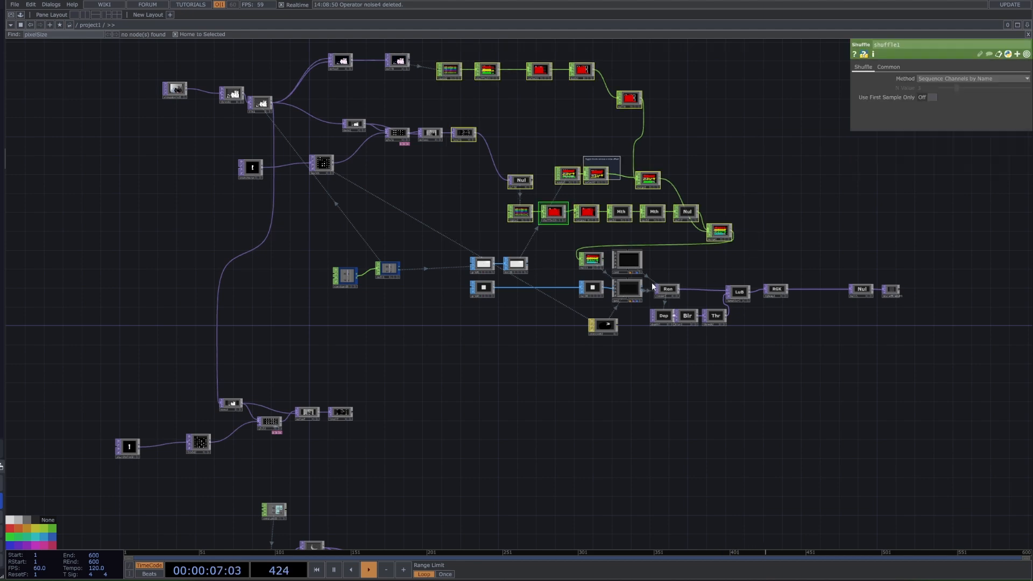
drag(575, 444, 479, 277)
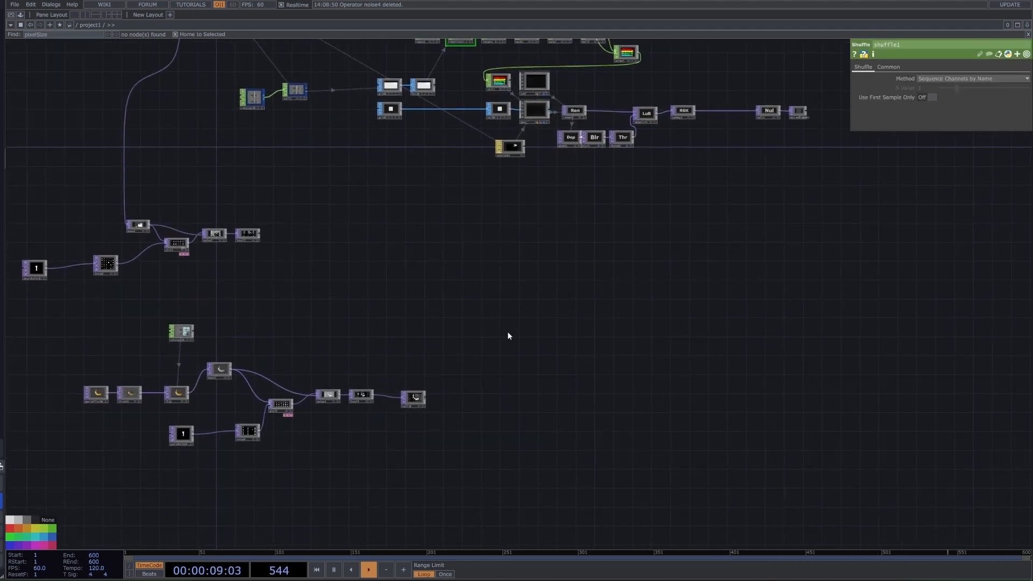
scroll(507, 337, down, 3)
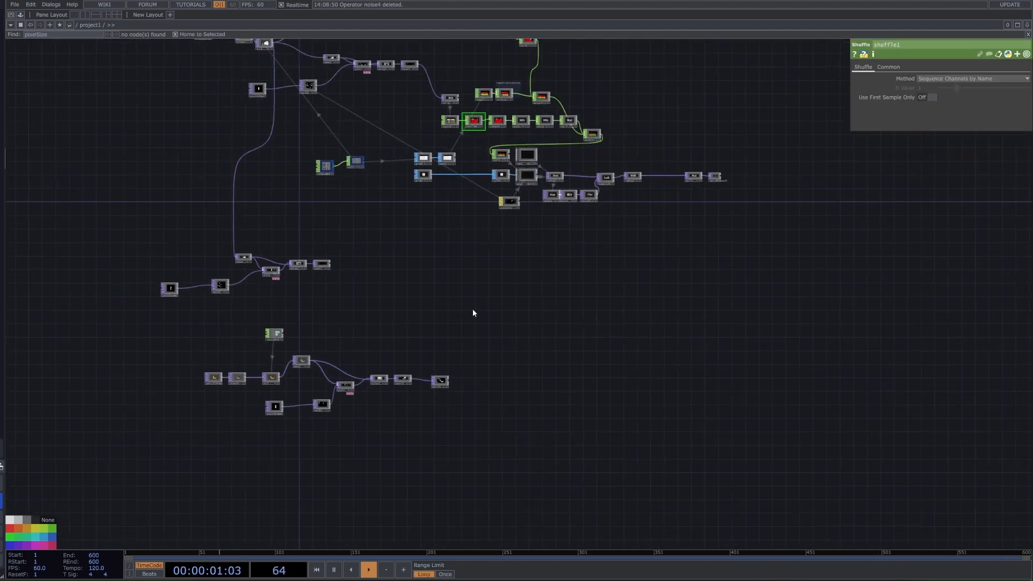
Add a Grid SOP in the empty space beyond the end of the banana chain
drag(424, 334, 441, 345)
scroll(438, 320, up, 3)
key(Tab)
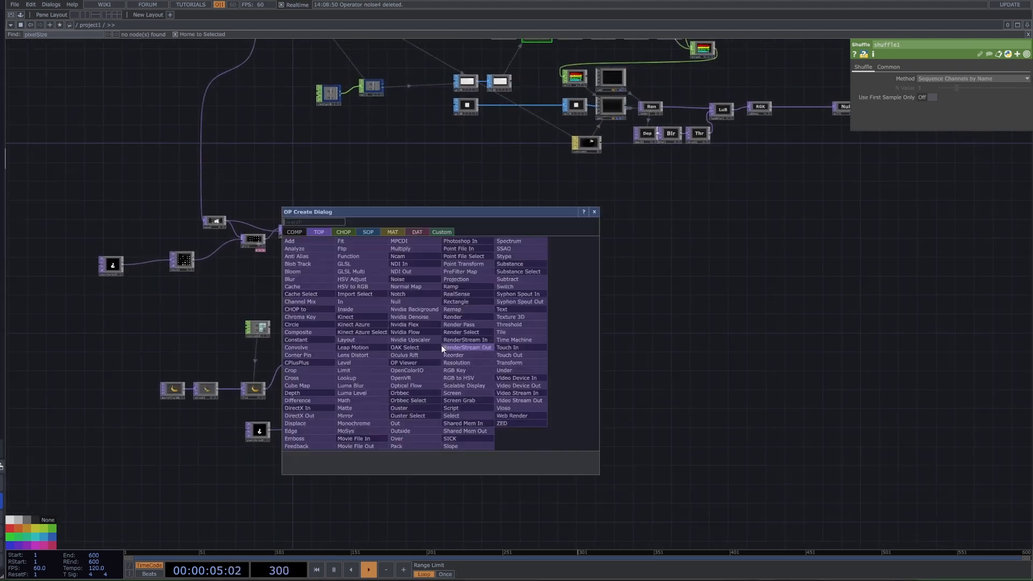
click(375, 233)
text(g)
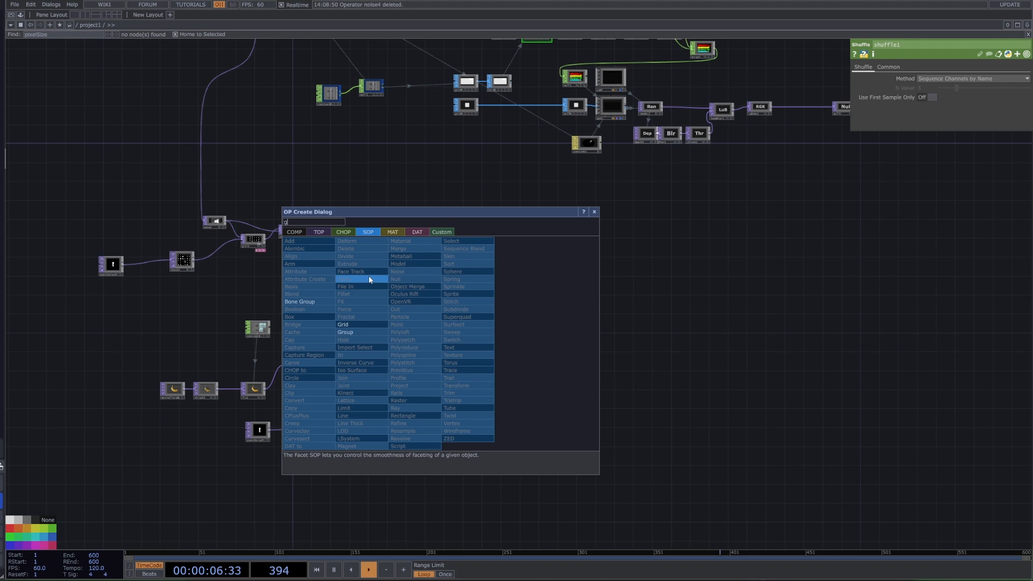
click(367, 327)
click(411, 346)
scroll(420, 352, up, 2)
drag(410, 345, 641, 343)
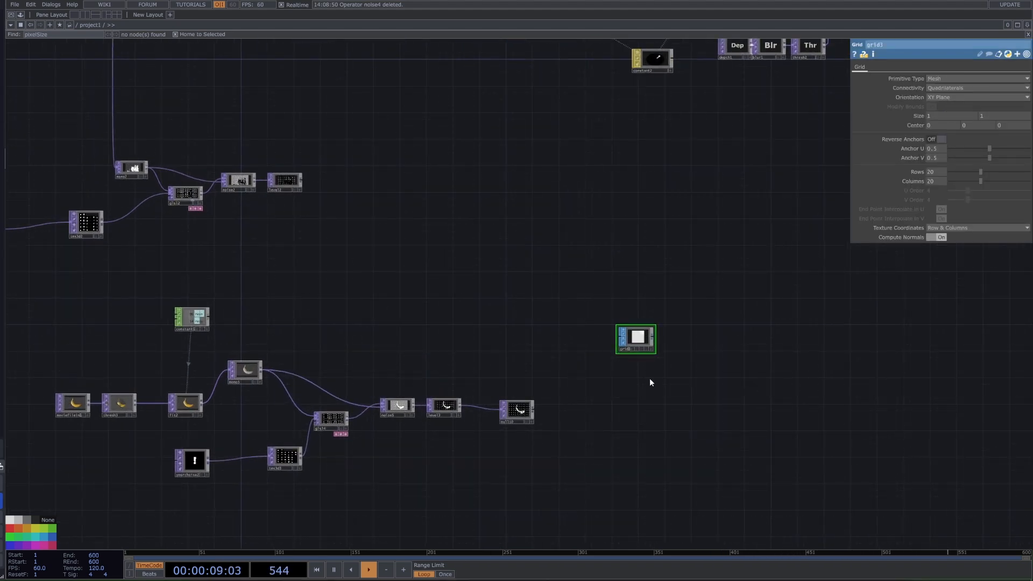
Export constant1's resx channel to grid3's Rows and its resy channel to grid3's Columns
scroll(592, 393, down, 4)
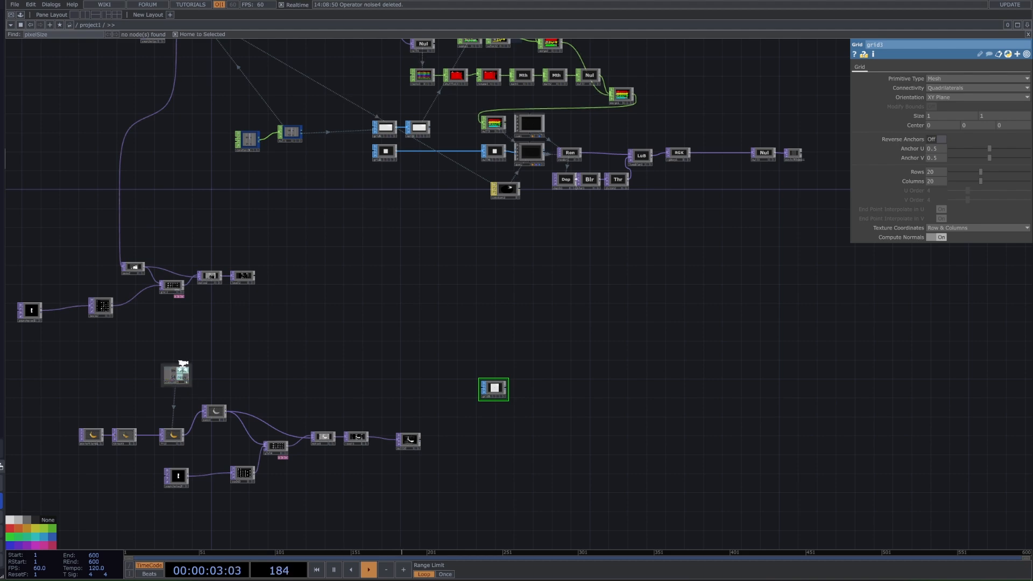
scroll(183, 364, up, 4)
drag(178, 370, 939, 168)
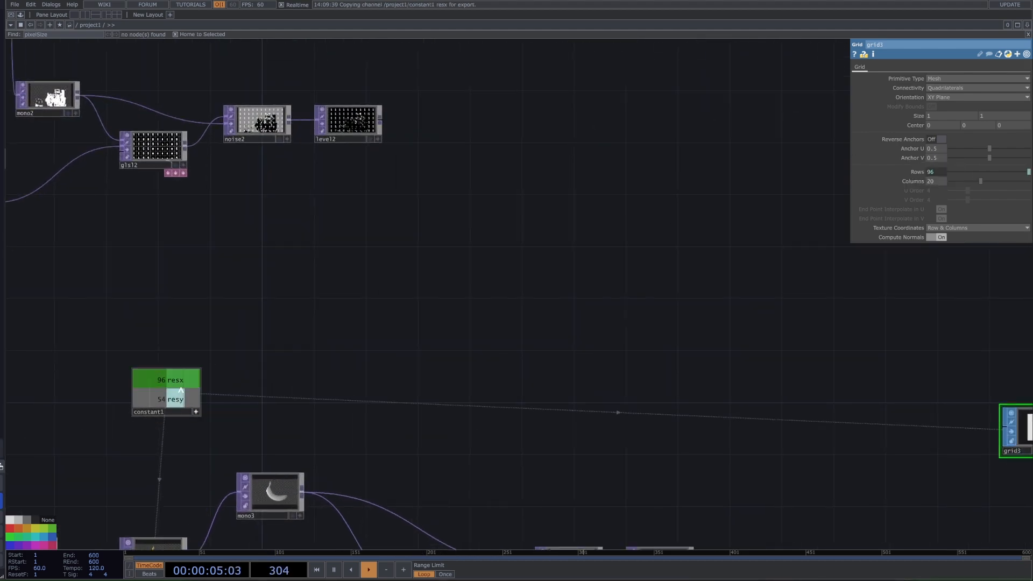
drag(175, 400, 937, 181)
scroll(779, 259, down, 4)
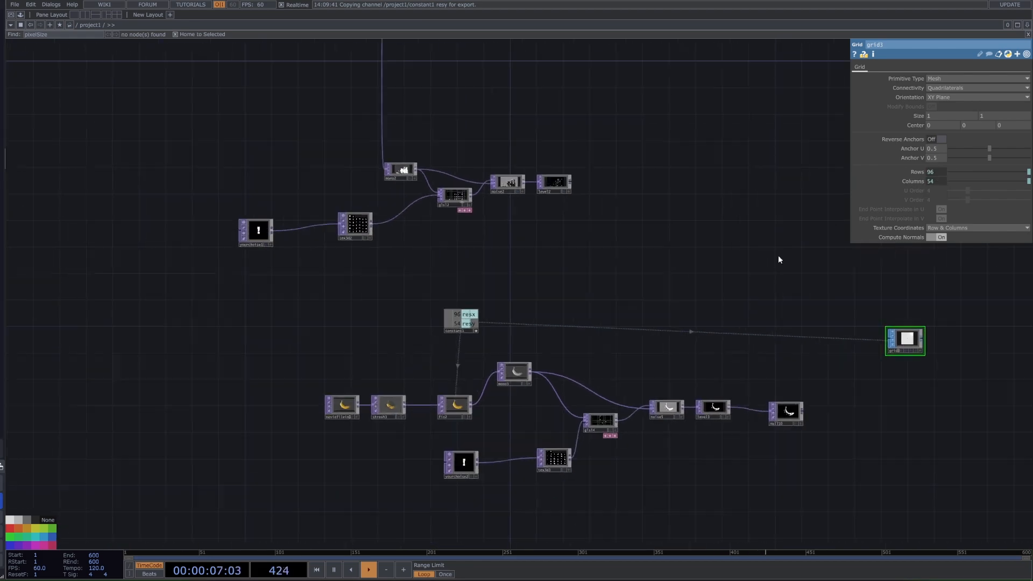
Add a Null SOP connected to the output of grid3
drag(779, 259, 605, 317)
scroll(851, 331, down, 2)
scroll(839, 330, up, 4)
scroll(716, 369, down, 4)
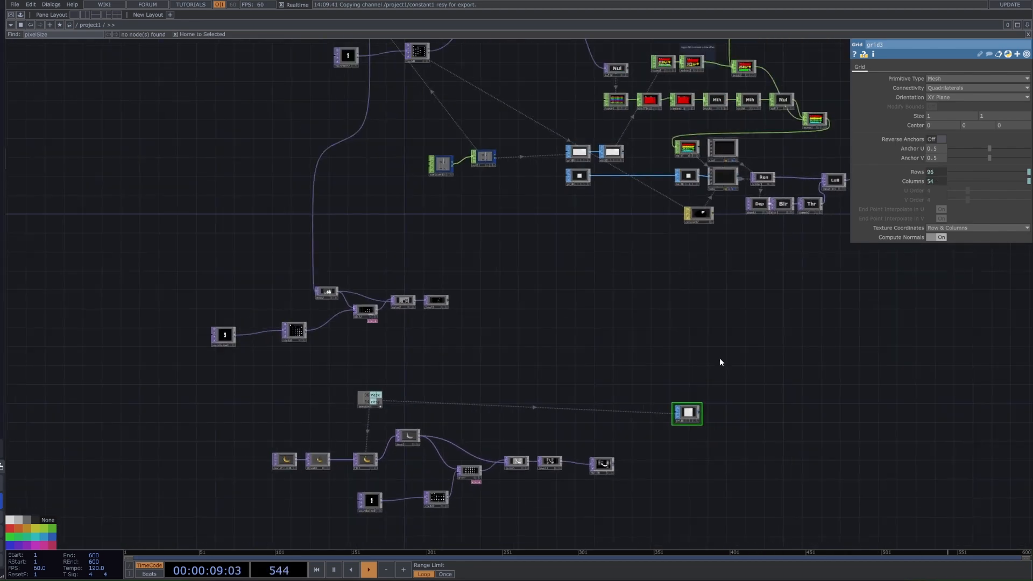
scroll(713, 367, up, 3)
drag(736, 353, 668, 283)
right_click(626, 360)
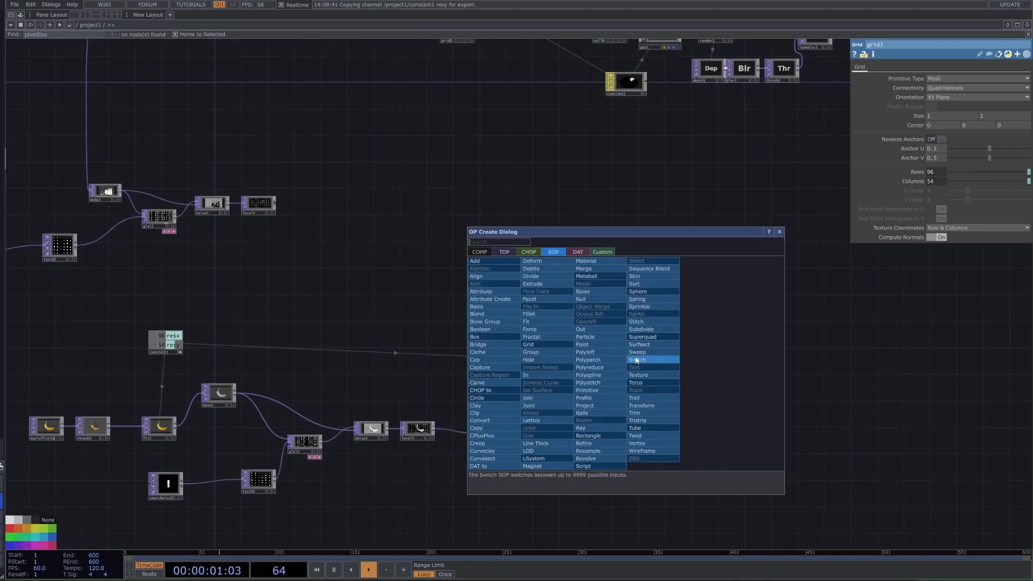
click(602, 301)
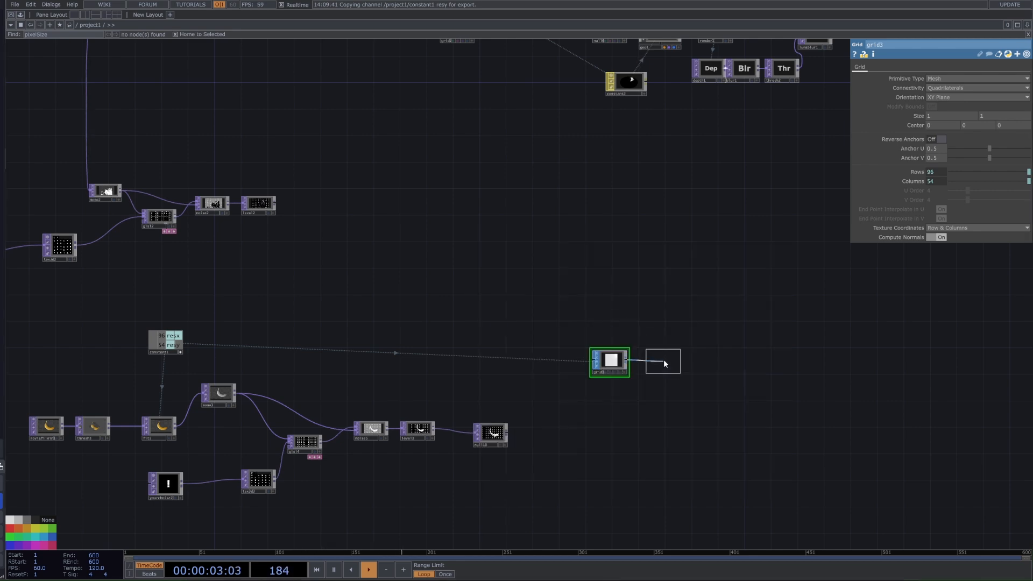
click(664, 363)
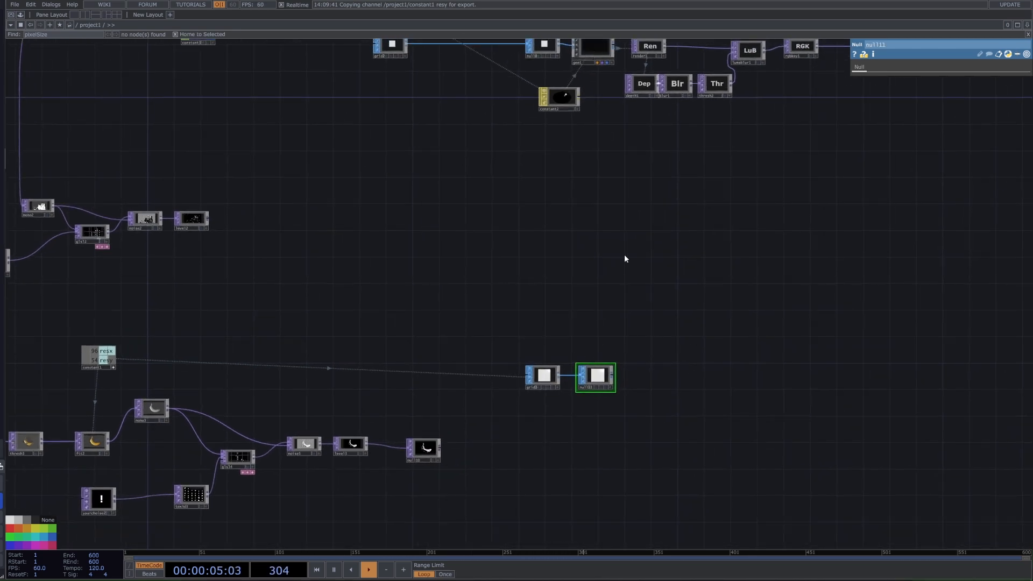
Examine the reference instancing network above and compare it with the new grid and banana chains
scroll(624, 254, down, 5)
drag(652, 298, 625, 322)
scroll(657, 323, up, 3)
middle_drag(541, 340, 507, 346)
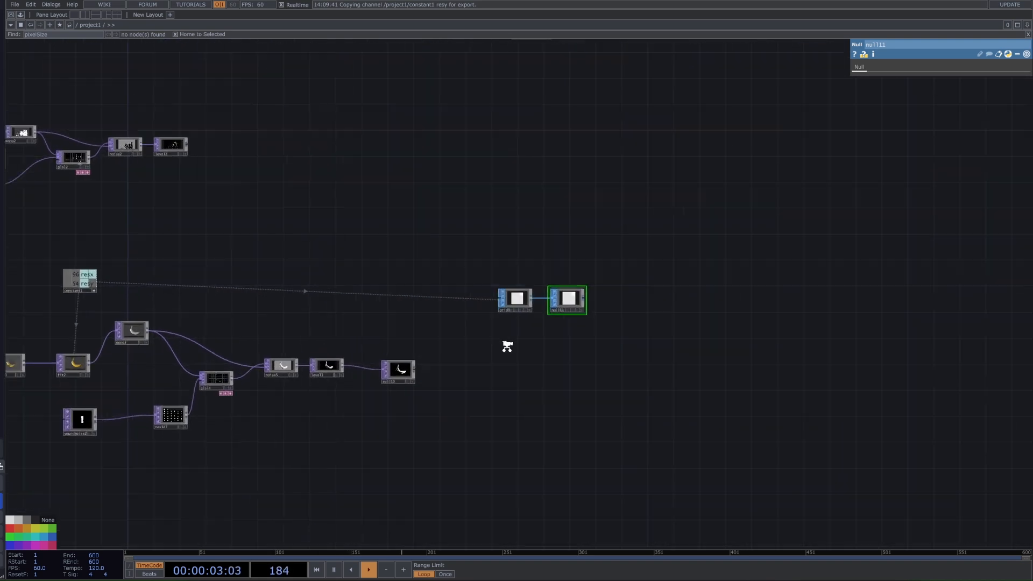
scroll(507, 346, up, 2)
key(Tab)
click(460, 125)
scroll(460, 126, down, 3)
drag(439, 132, 485, 324)
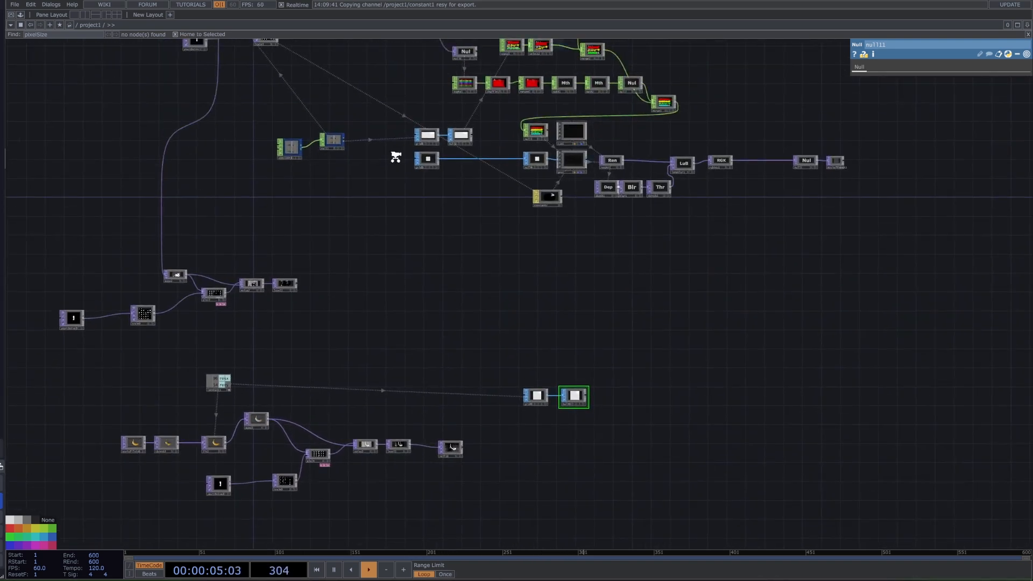
middle_drag(396, 157, 435, 170)
drag(574, 313, 553, 241)
middle_drag(553, 241, 509, 226)
drag(610, 452, 578, 315)
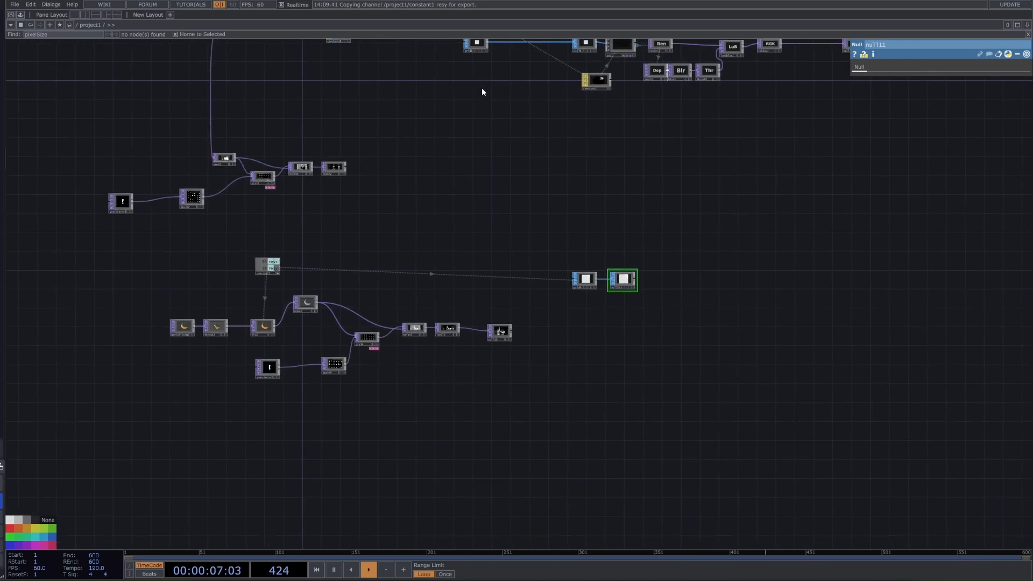
Copy the reference grid2 and paste it directly below grid3
click(477, 44)
key(ctrl+c)
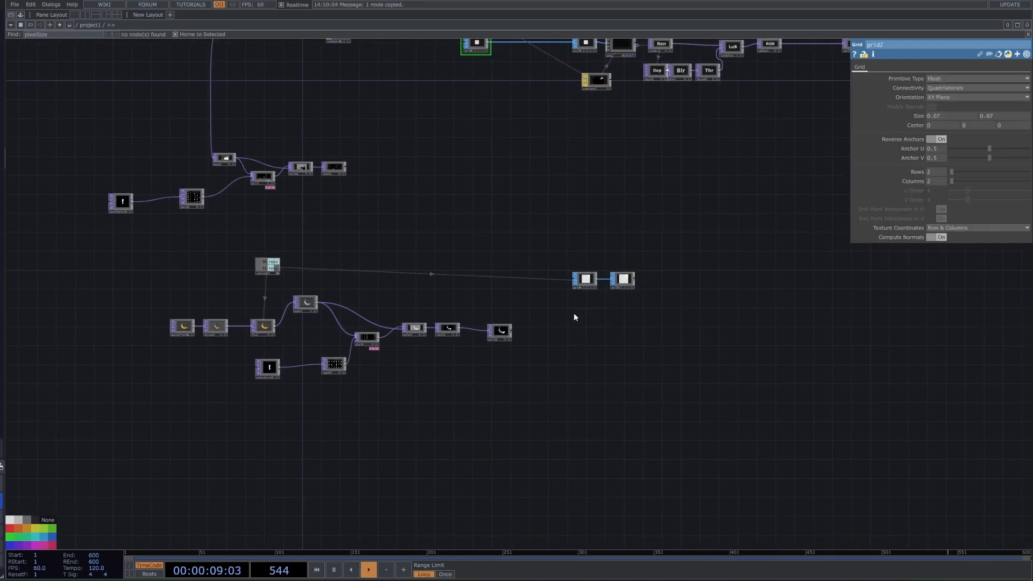
key(ctrl+v)
scroll(599, 300, up, 4)
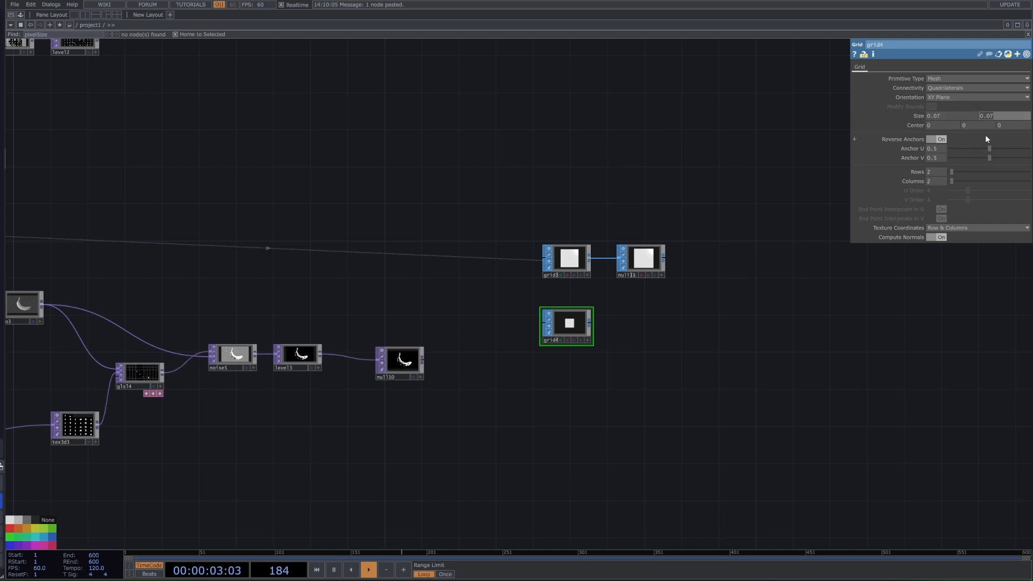
Examine the pasted grid4's size and row settings against the reference geometry and its character render shown behind the network
scroll(469, 311, up, 5)
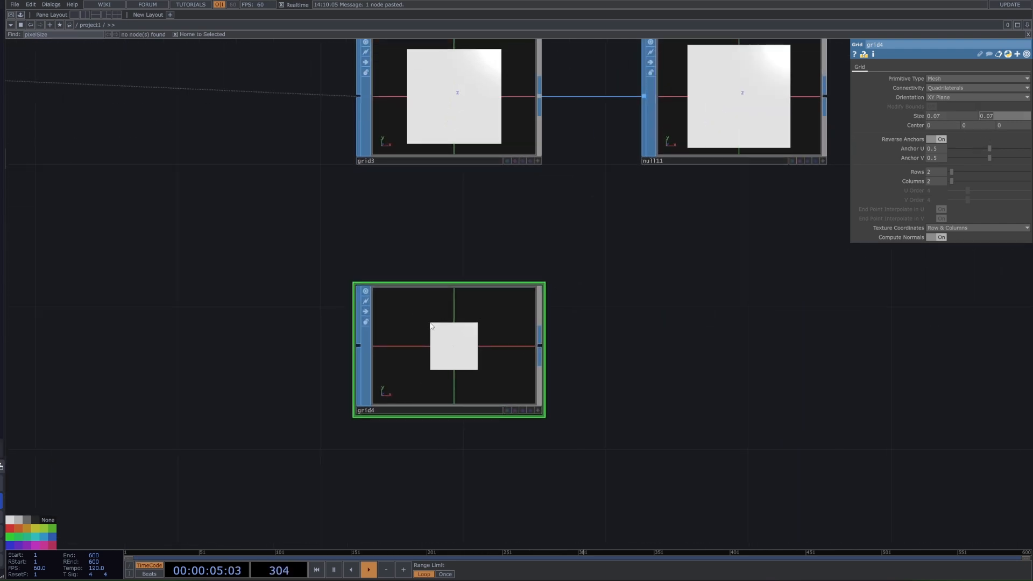
scroll(466, 318, down, 10)
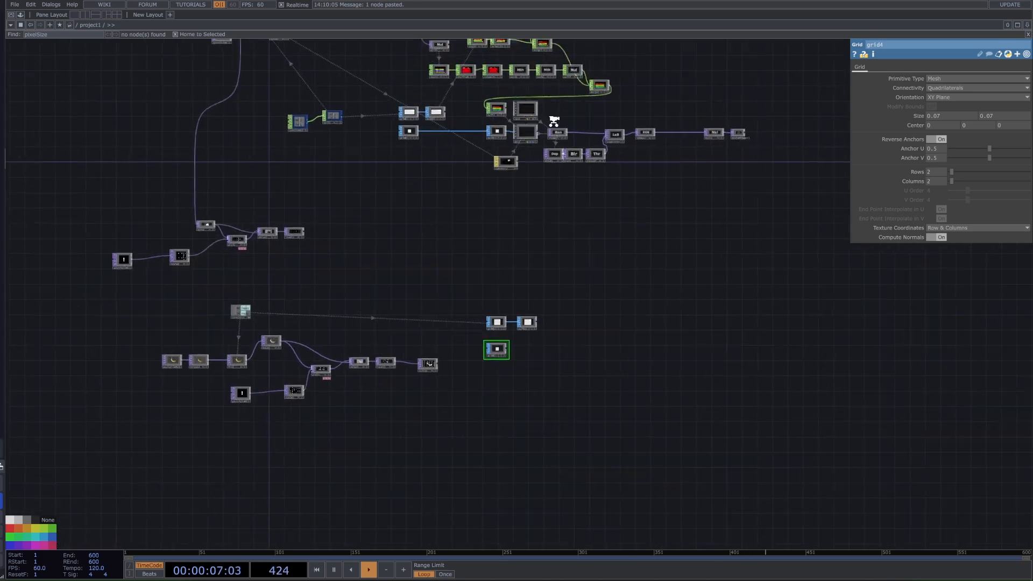
scroll(559, 135, up, 5)
click(579, 171)
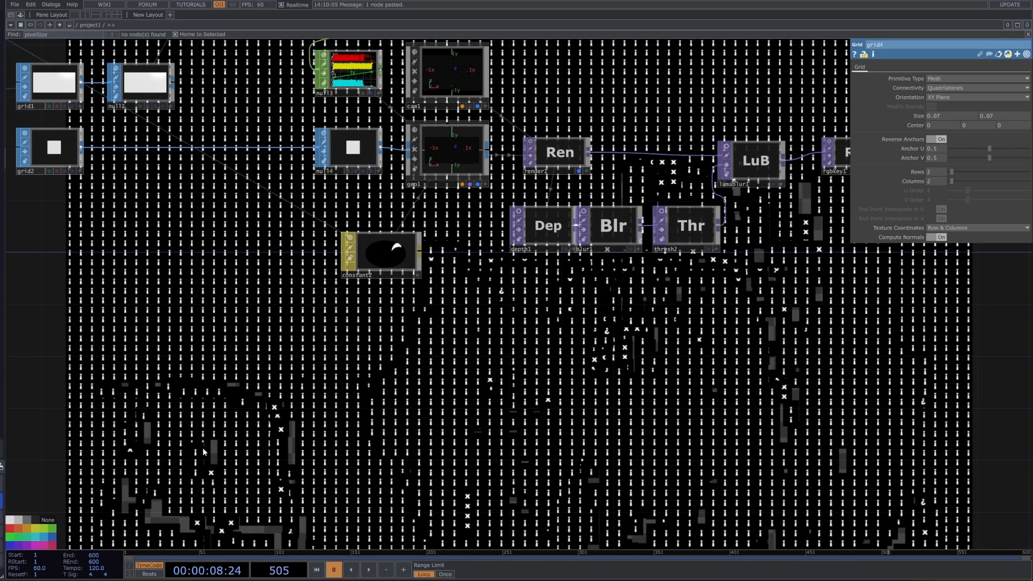
scroll(214, 453, down, 6)
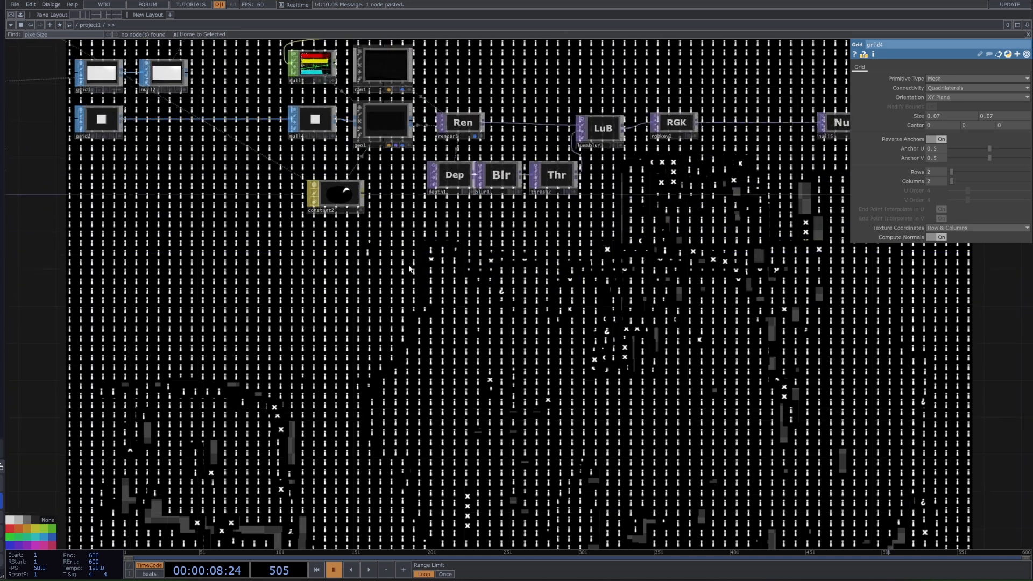
scroll(356, 425, up, 6)
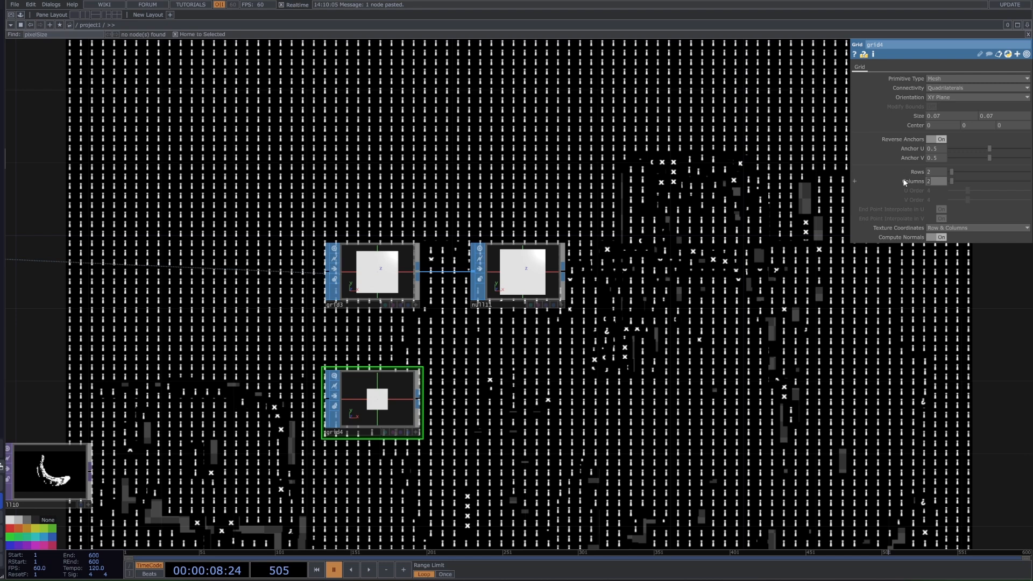
scroll(481, 457, down, 5)
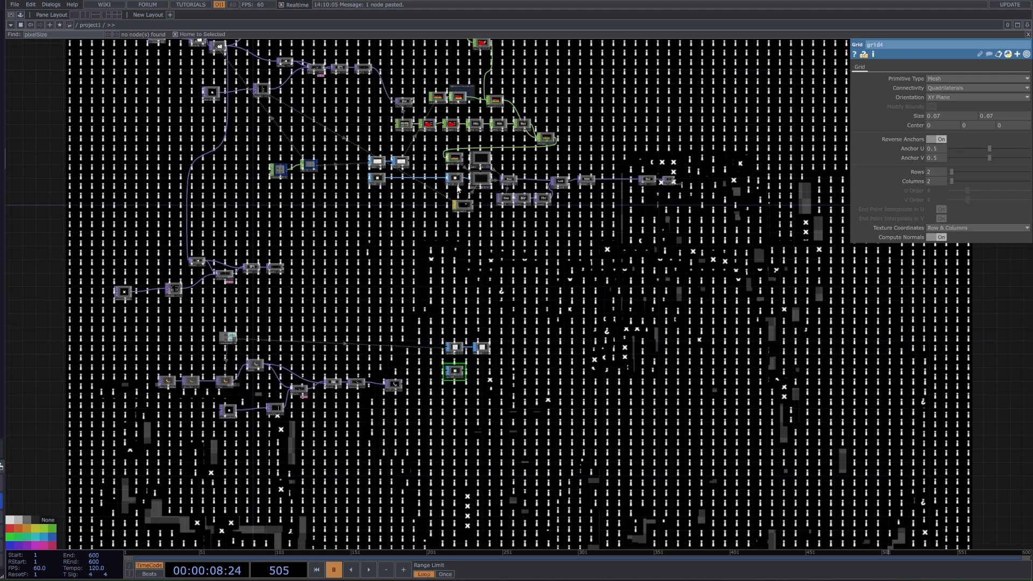
scroll(474, 451, up, 2)
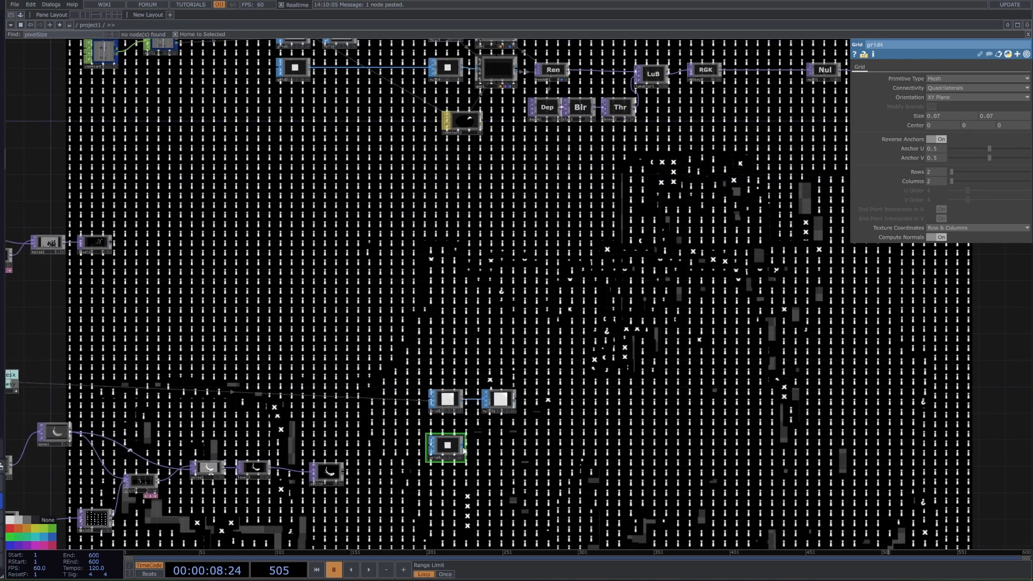
Add a Null SOP connected to the output of grid4
right_click(464, 451)
click(425, 384)
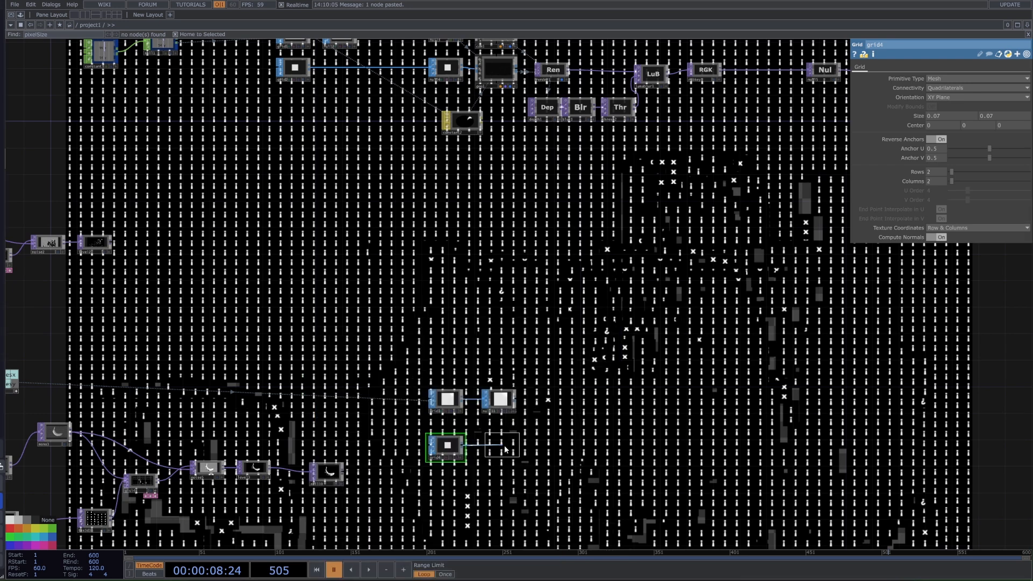
click(507, 446)
Hide the render behind the network, then move grid3 and its null together to a higher spot above the grid4 chain
drag(563, 335, 549, 369)
drag(356, 129, 375, 167)
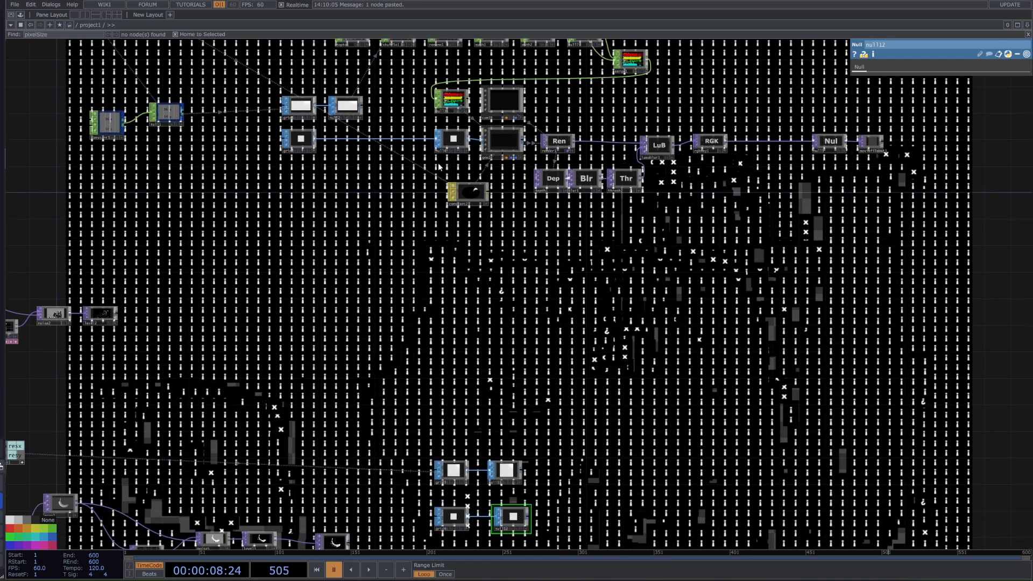
click(568, 151)
drag(593, 439, 524, 280)
click(385, 313)
shift+click(438, 319)
drag(438, 319, 431, 260)
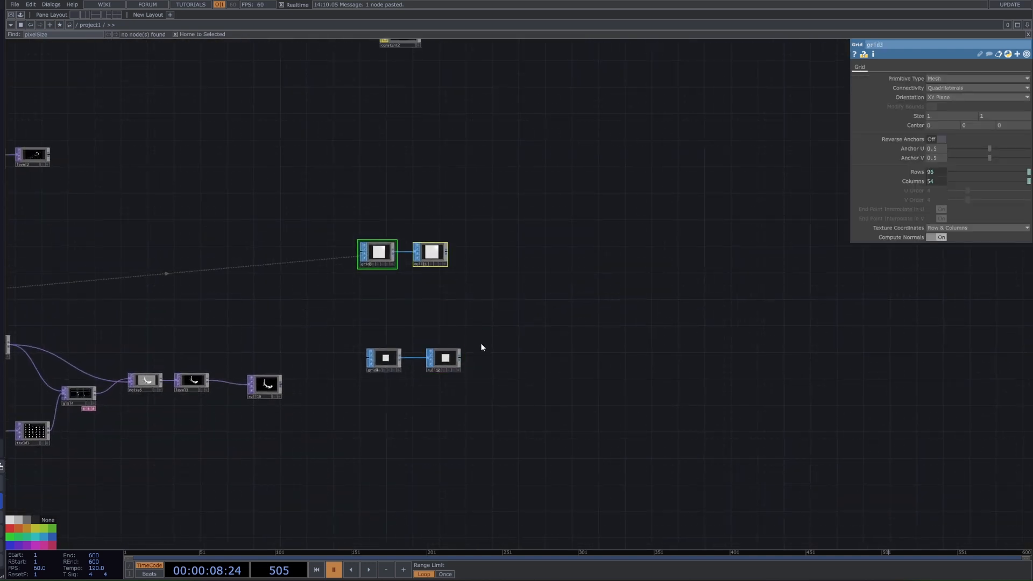
Add a Geometry COMP connected to the output of grid4's null
right_click(460, 358)
click(460, 360)
right_click(460, 358)
text(ge)
click(312, 250)
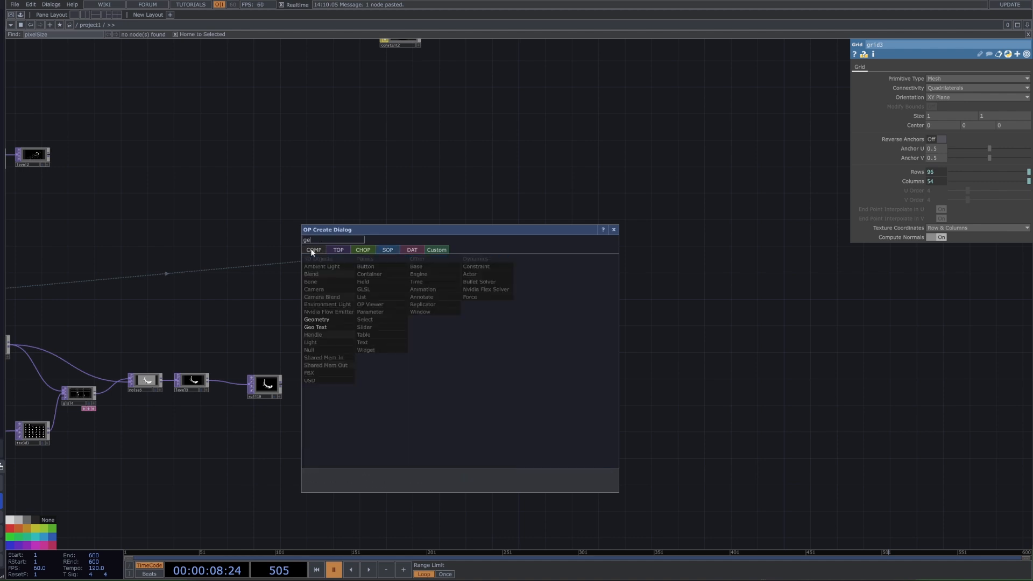
click(333, 319)
click(511, 359)
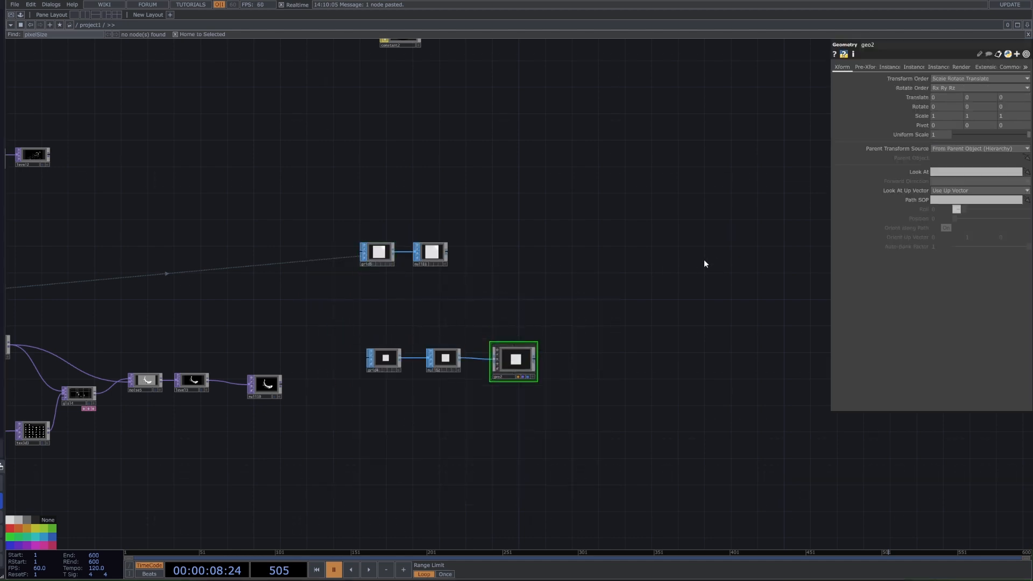
Add a Camera COMP just above geo2
key(Tab)
click(421, 241)
click(531, 310)
Add a Render TOP beside the new camera and geometry
key(Tab)
text(re)
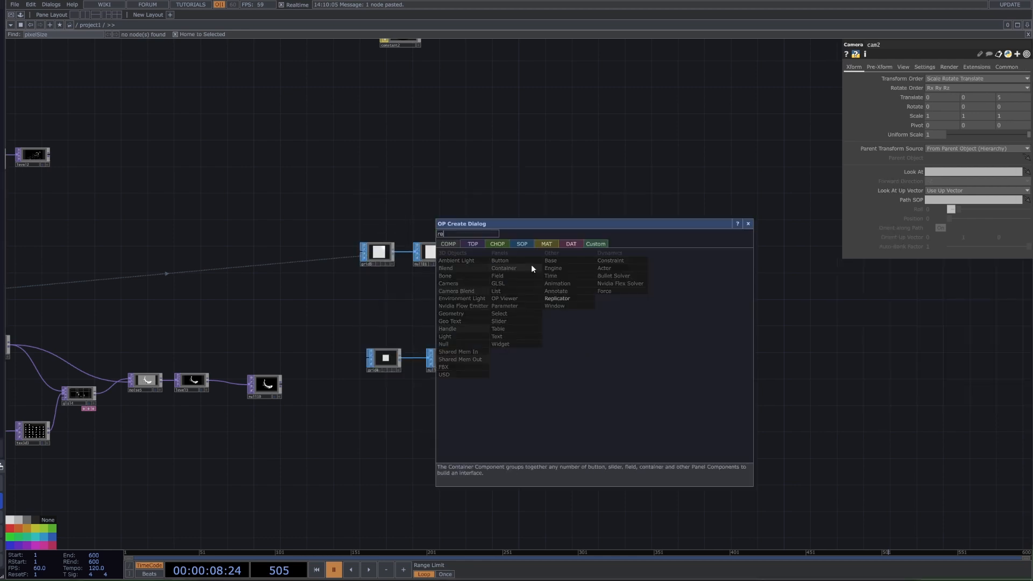
click(473, 244)
click(606, 329)
click(614, 351)
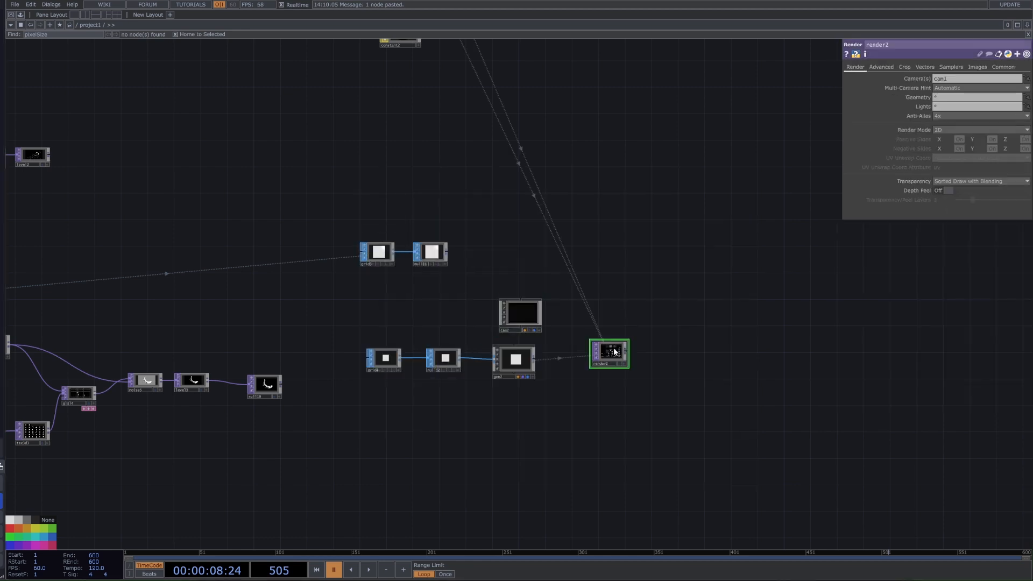
Set render2's camera to cam2 and its geometry to geo2, and inspect the rendered output
drag(536, 311, 612, 337)
click(612, 337)
drag(530, 358, 618, 358)
click(618, 345)
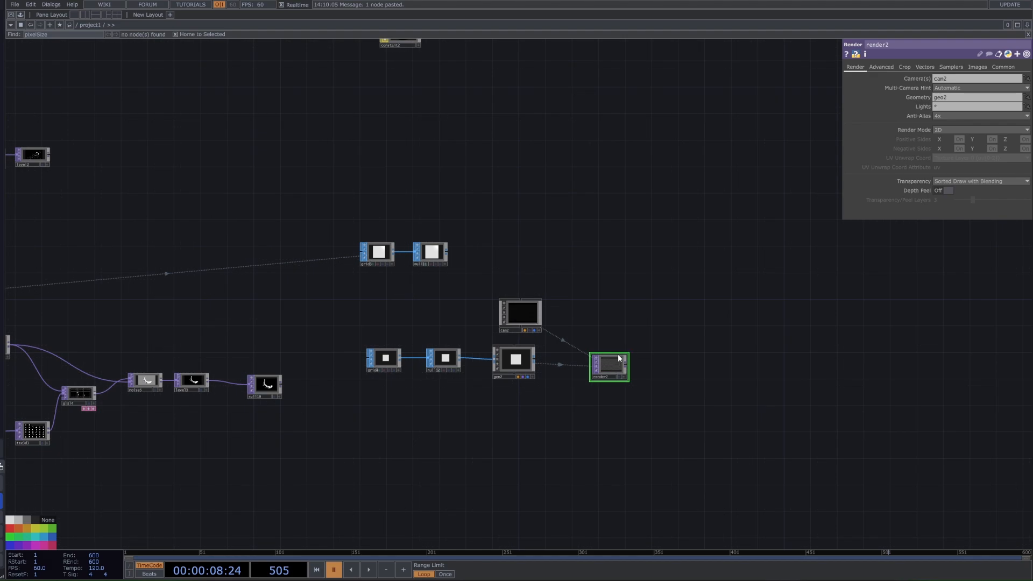
scroll(637, 326, up, 10)
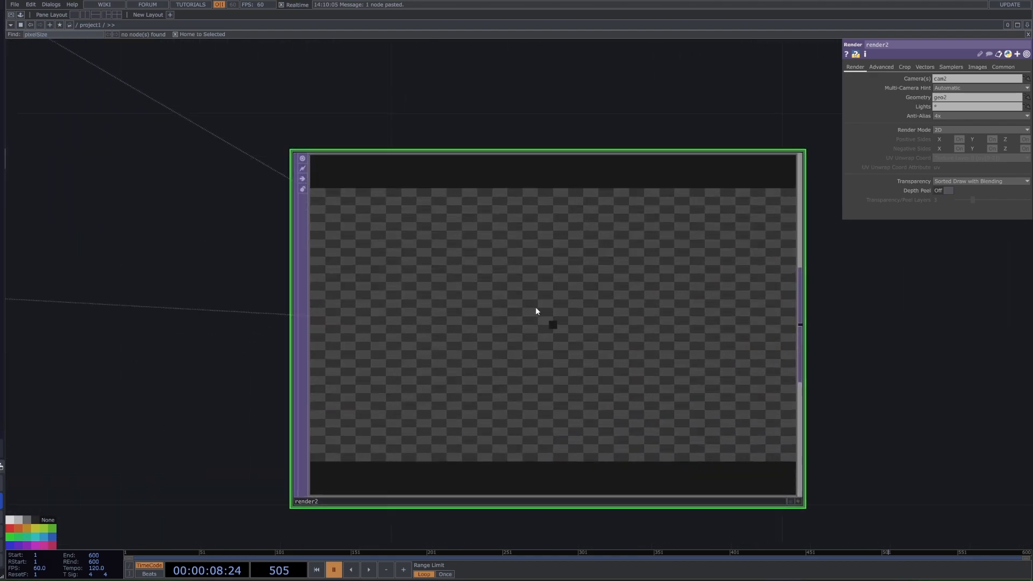
scroll(580, 337, down, 10)
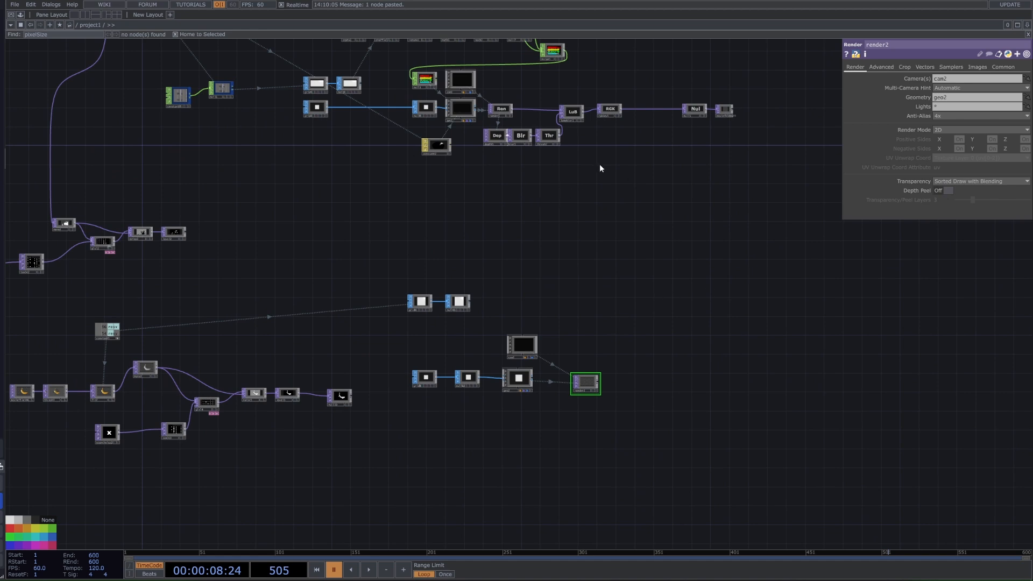
Add a Constant MAT just below geo2
click(440, 154)
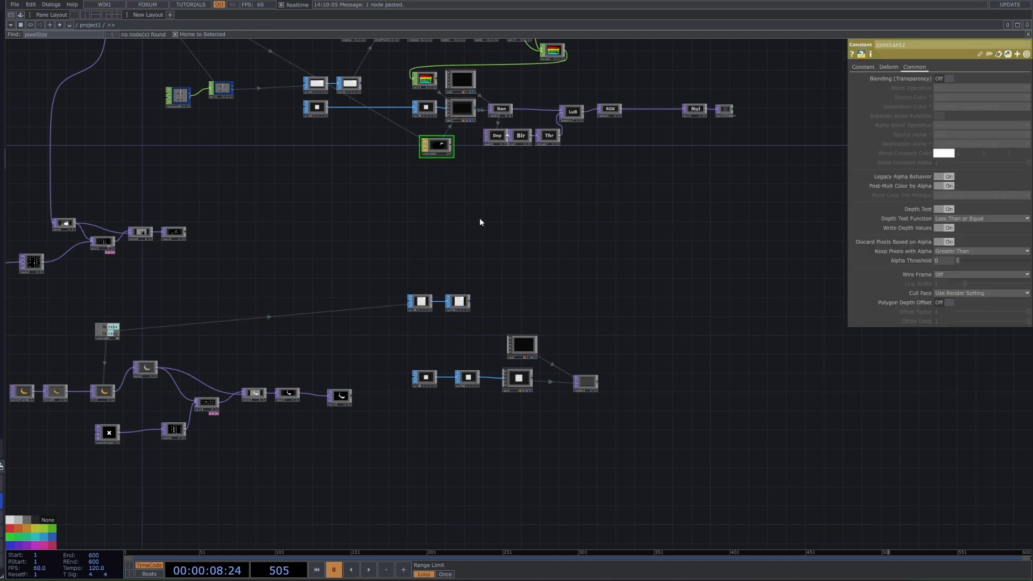
click(520, 378)
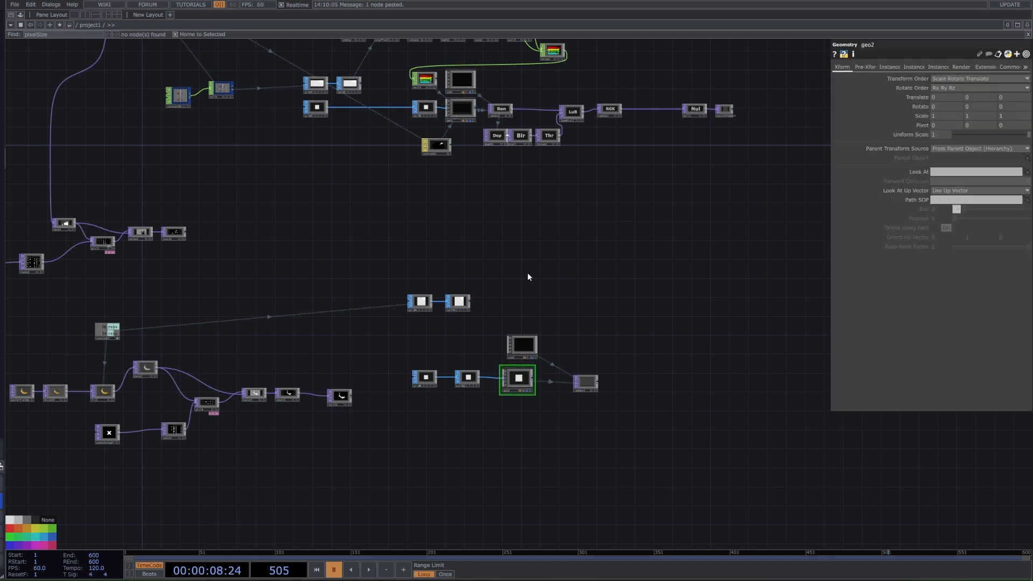
key(Tab)
text(con)
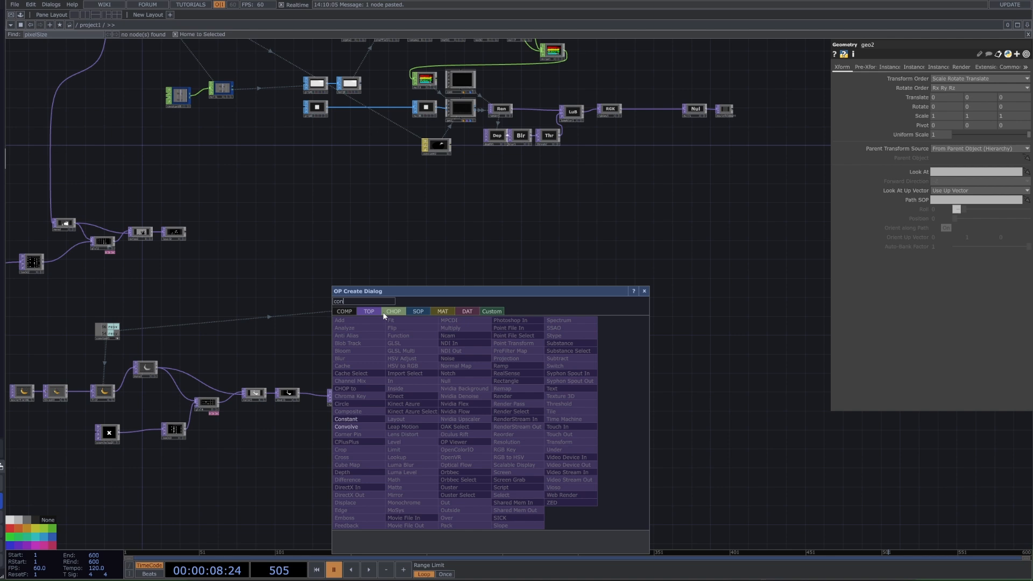
click(441, 311)
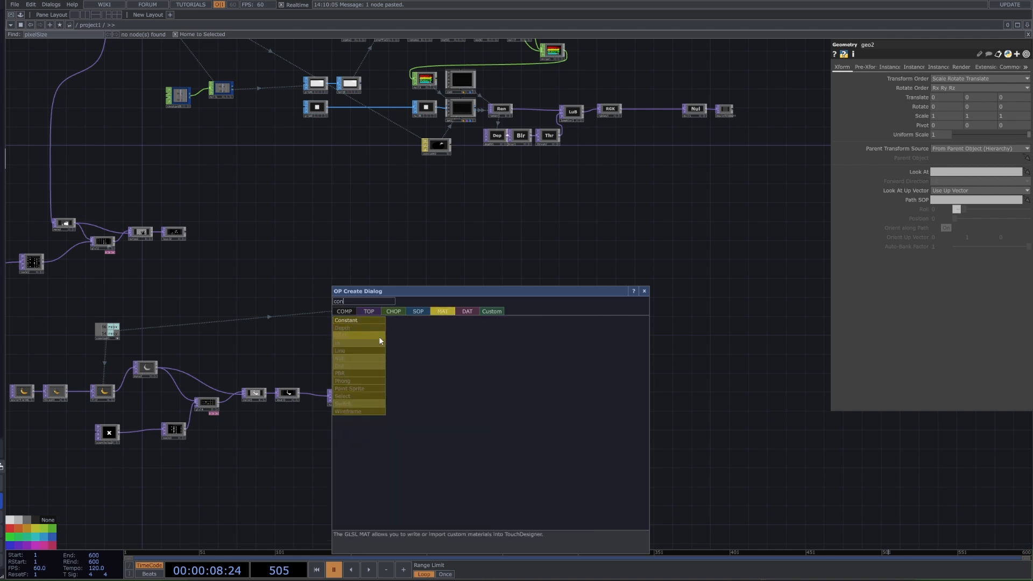
click(356, 321)
click(527, 445)
Check the original constant2 material's Constant, Deform and Common settings, and compare them with the new Constant MAT
click(437, 146)
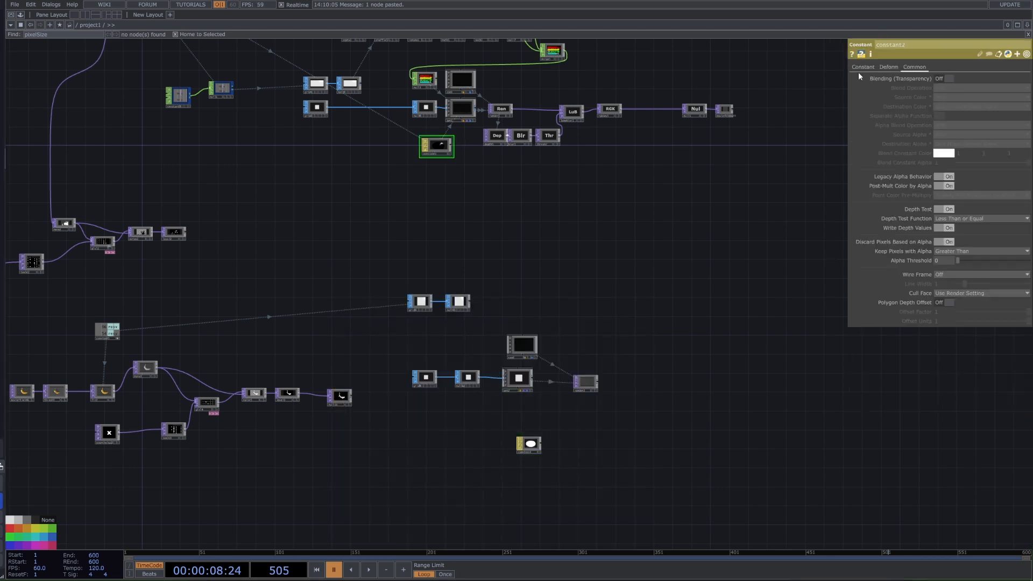
click(860, 67)
click(889, 68)
click(914, 67)
click(864, 67)
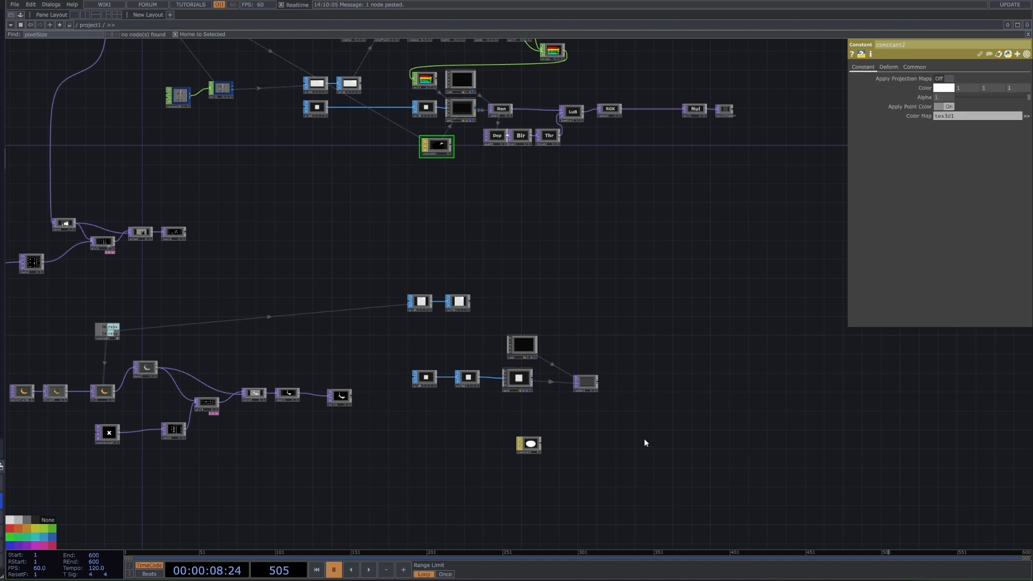
click(532, 447)
scroll(592, 449, up, 3)
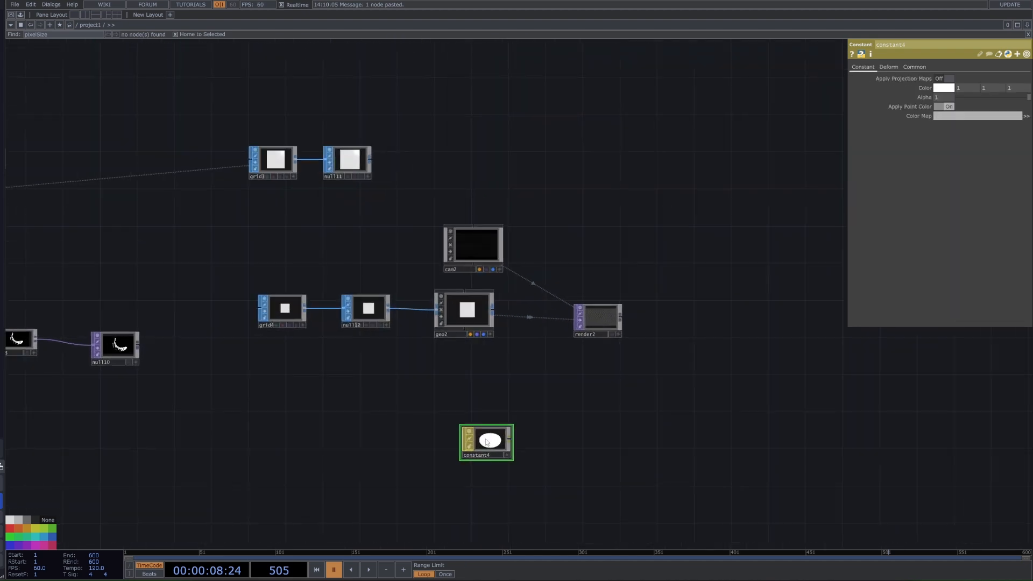
scroll(519, 446, up, 3)
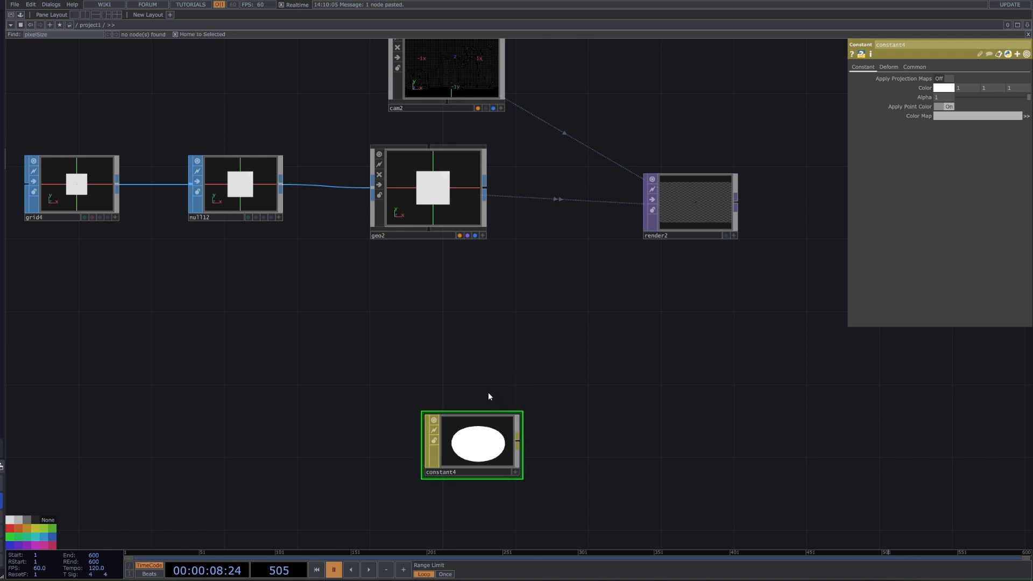
Reposition the null after grid3 slightly higher and farther from the grid
drag(484, 388, 649, 361)
scroll(649, 360, down, 4)
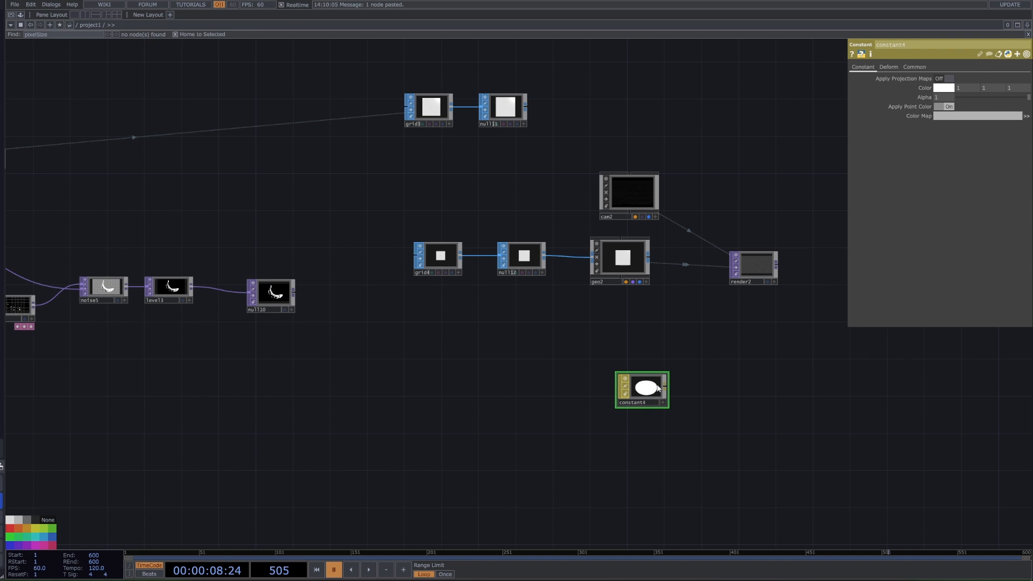
scroll(478, 385, down, 5)
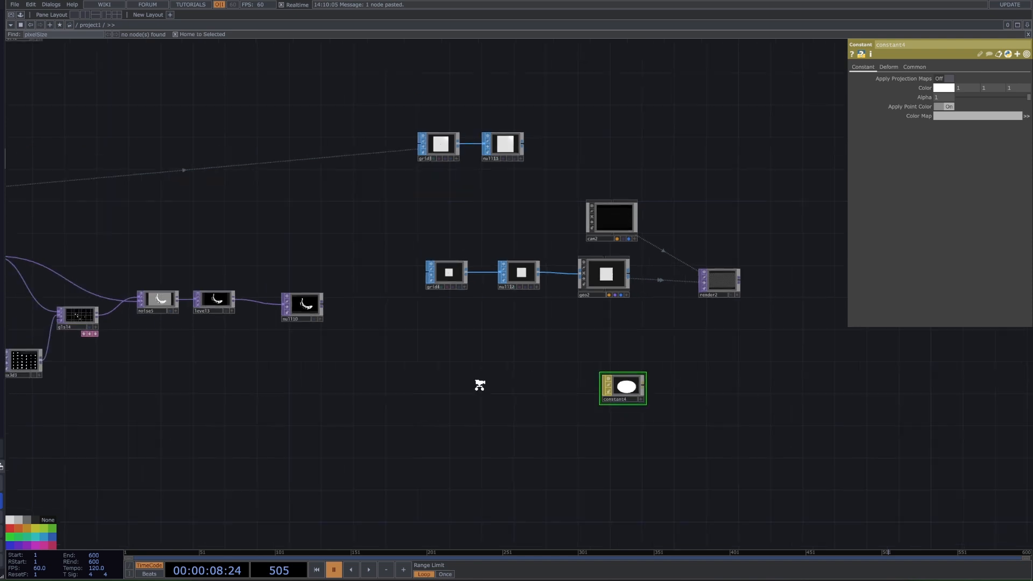
mouse_move(461, 237)
mouse_down()
mouse_move(490, 311)
mouse_move(453, 254)
mouse_up()
drag(454, 205, 445, 296)
scroll(445, 295, down, 3)
drag(465, 220, 437, 257)
scroll(311, 180, up, 6)
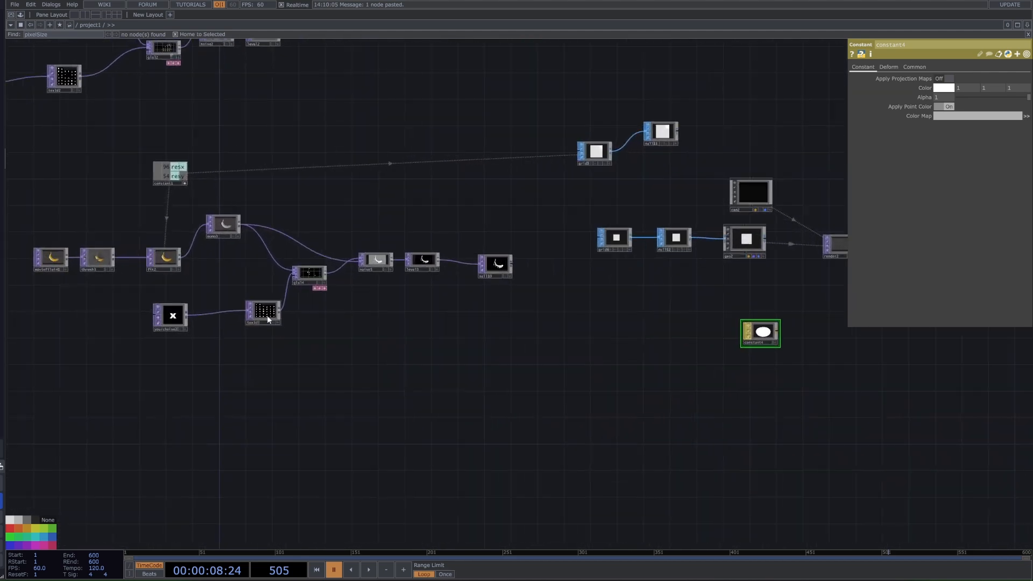
Inspect tex3d3's cache settings, the geo2 geometry and cam2's transform parameters
click(268, 320)
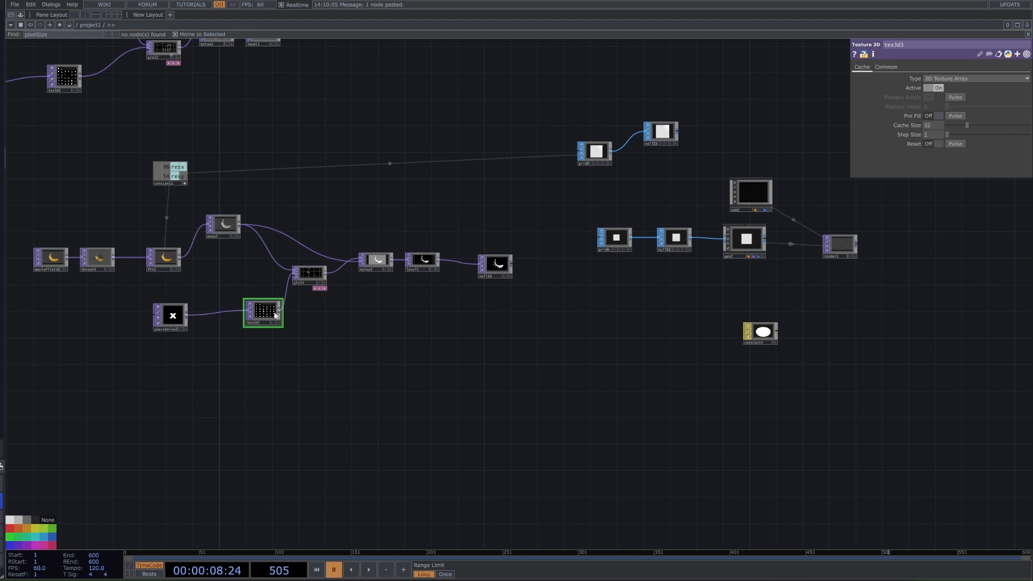
scroll(275, 315, up, 4)
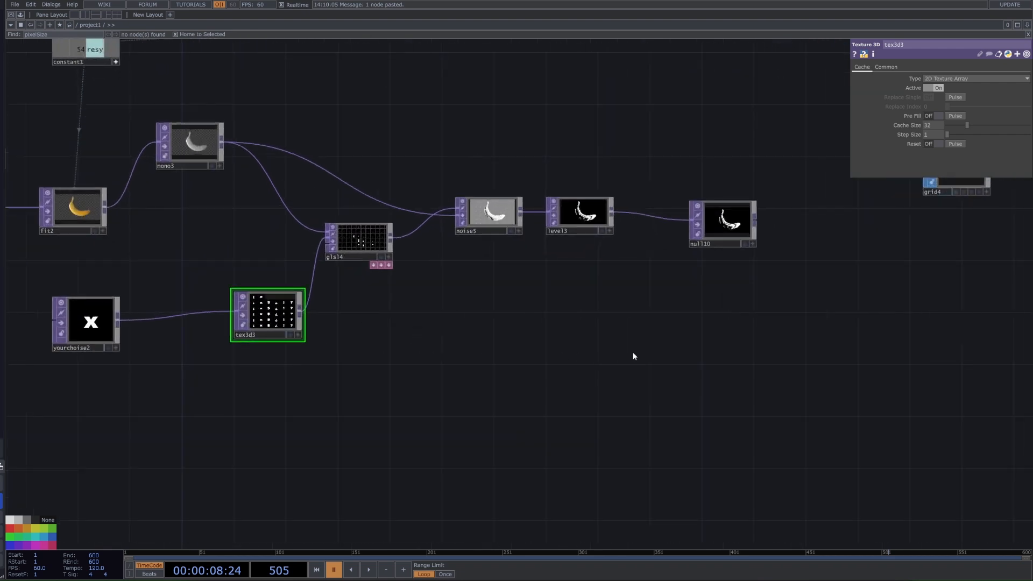
drag(456, 338, 375, 335)
drag(578, 330, 243, 334)
drag(778, 237, 579, 359)
scroll(594, 293, up, 3)
scroll(601, 303, up, 3)
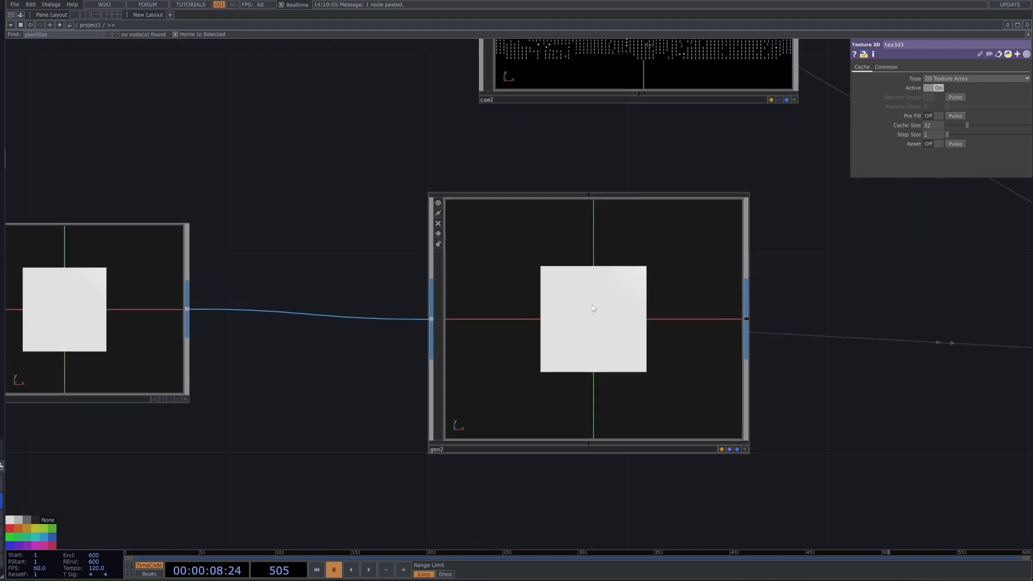
scroll(583, 299, down, 4)
drag(632, 395, 616, 287)
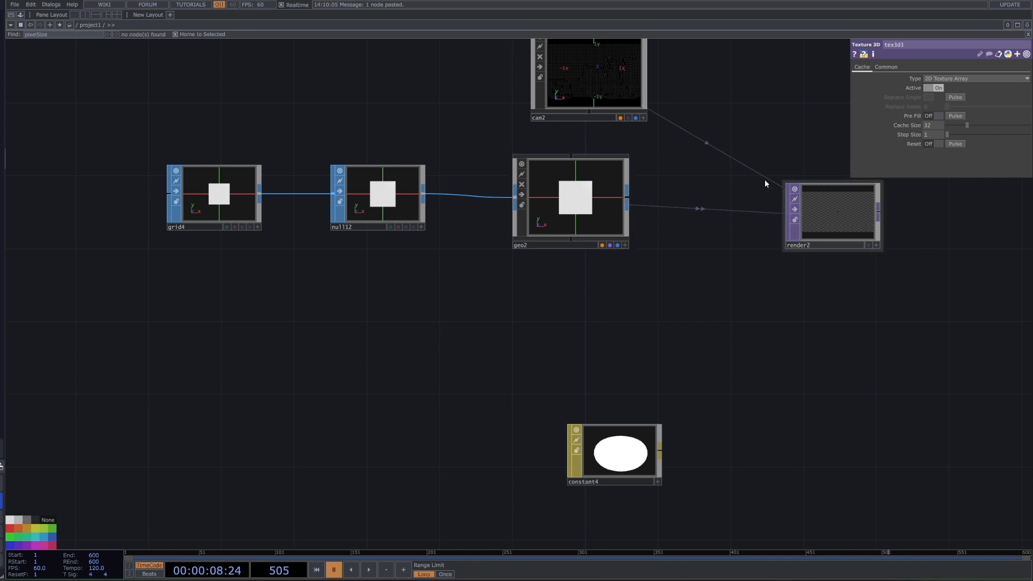
drag(678, 69, 669, 220)
right_drag(687, 179, 495, 251)
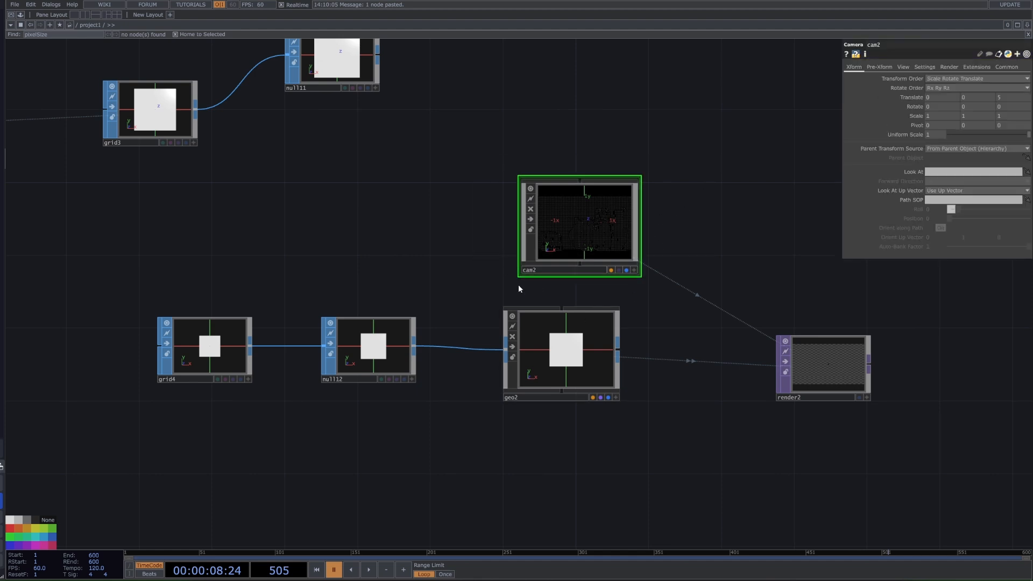
key(h)
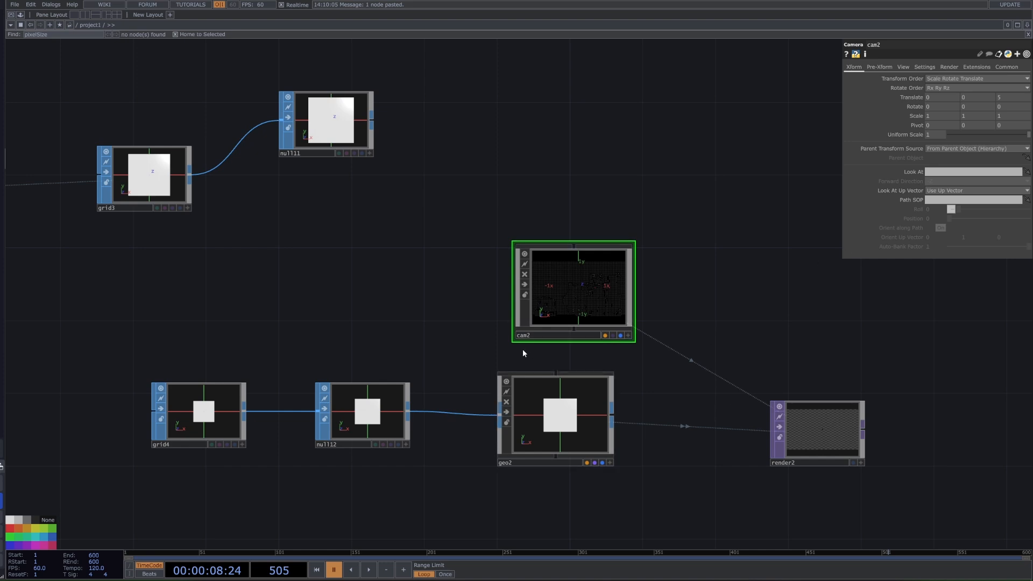
Examine the banana chain from glsl4 through noise5 and level3 to null10, including glsl4's common settings and yourchoise2's text expression
scroll(699, 397, down, 5)
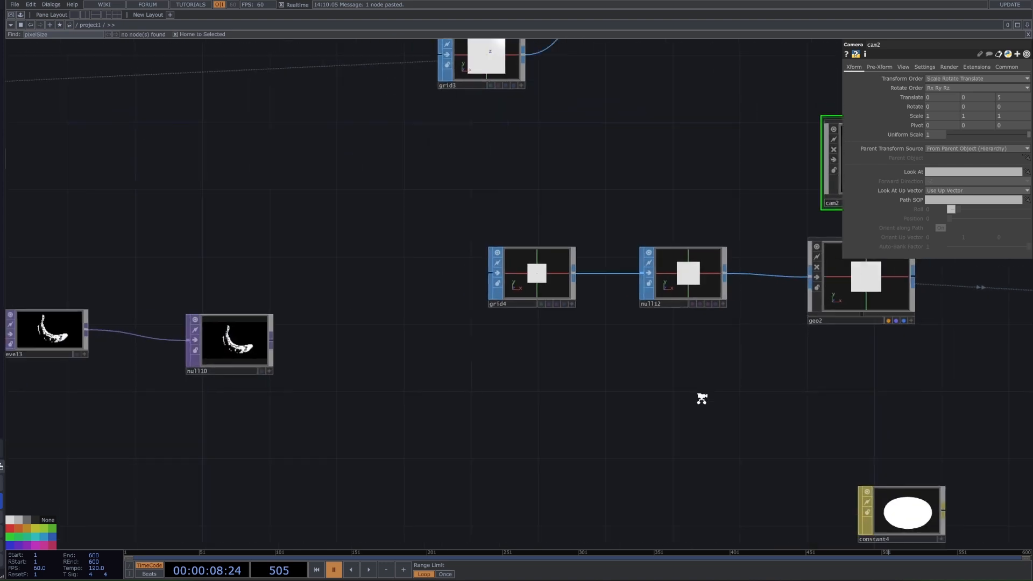
scroll(627, 415, up, 4)
scroll(439, 383, up, 5)
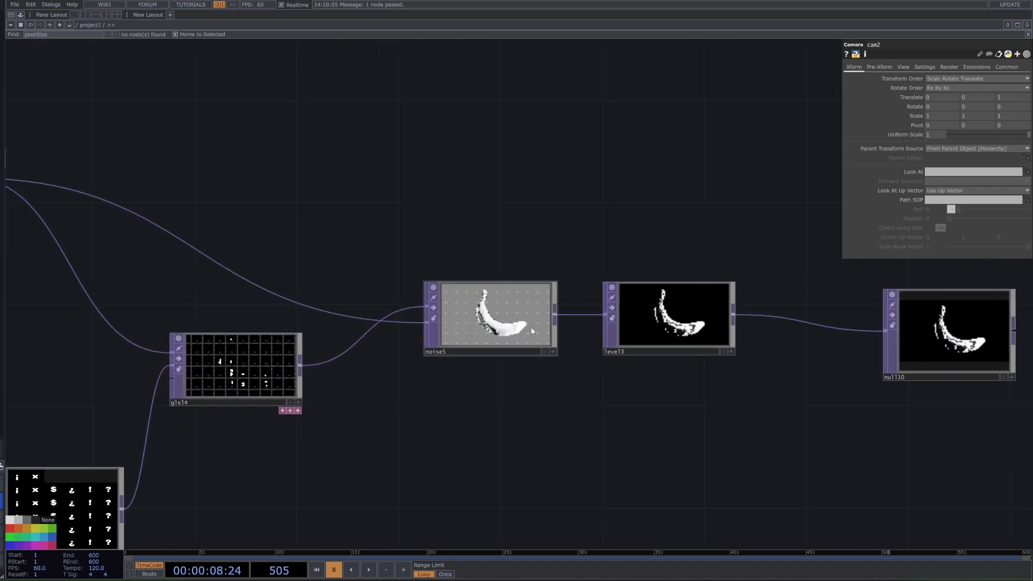
scroll(411, 373, down, 5)
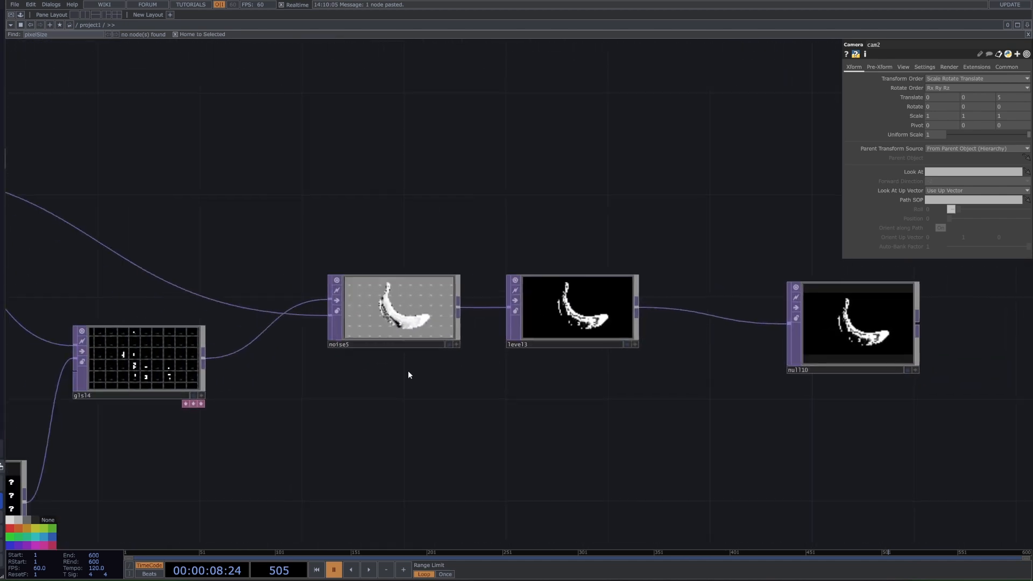
drag(411, 374, 537, 368)
right_drag(173, 296, 329, 389)
scroll(556, 373, down, 2)
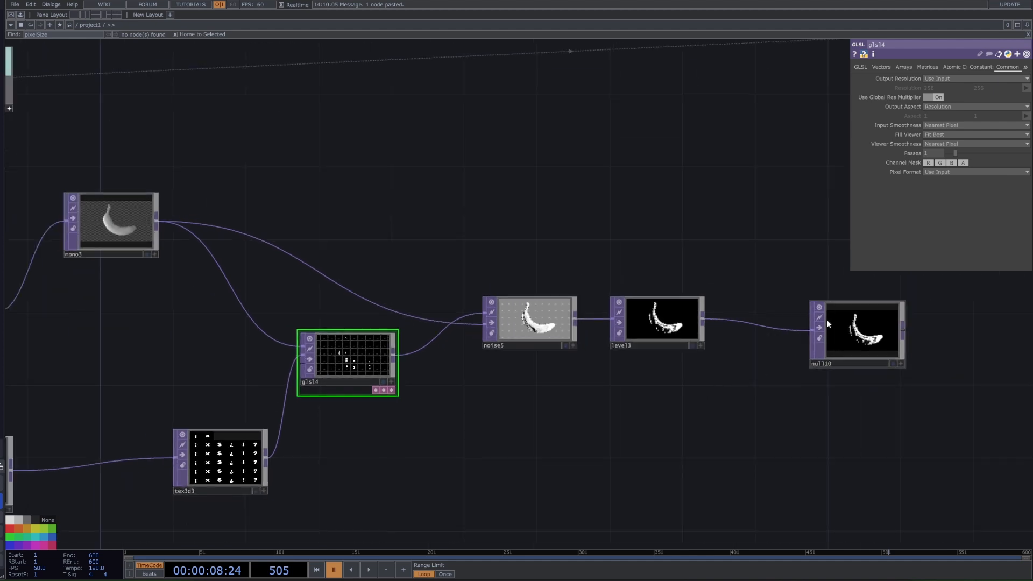
drag(796, 204, 571, 229)
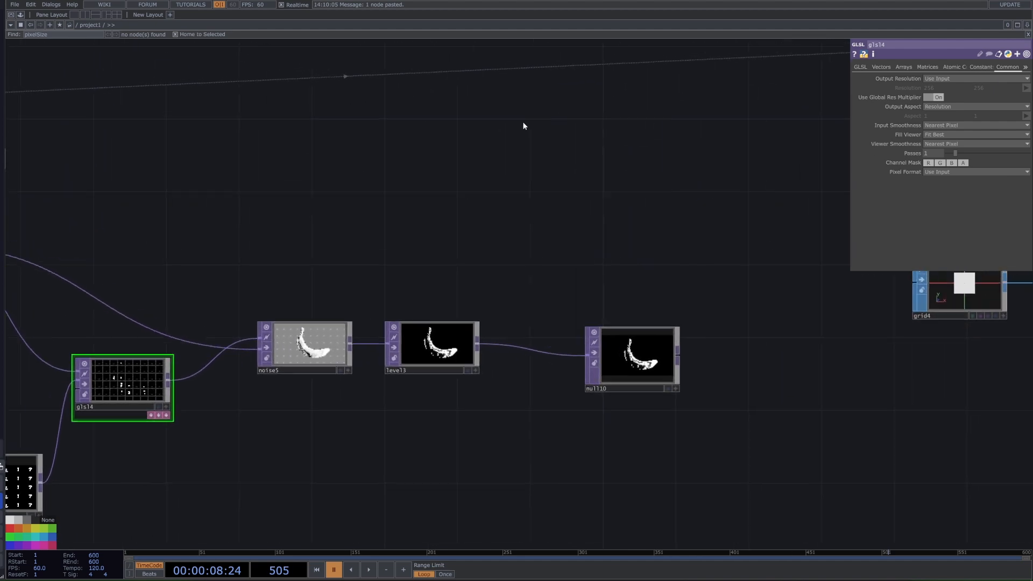
scroll(659, 329, down, 3)
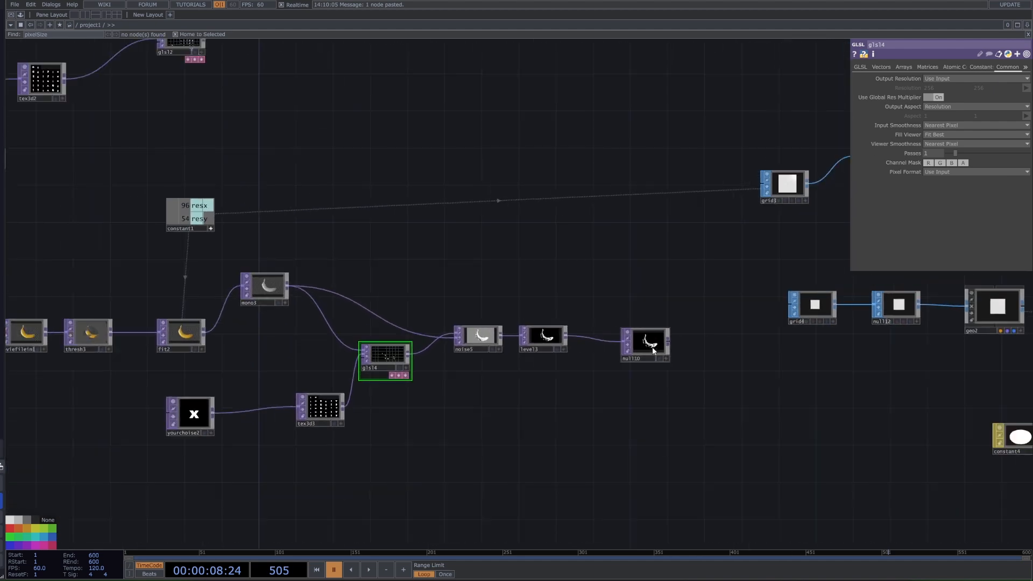
click(209, 413)
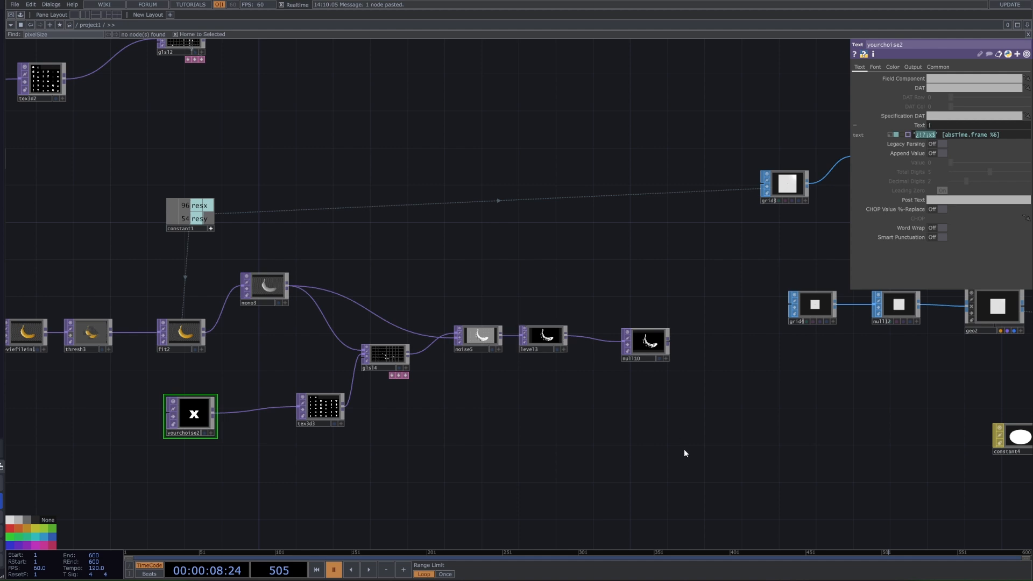
Assign the tex3d3 texture as the Color Map of the constant4 material
drag(636, 461, 584, 453)
drag(279, 399, 950, 427)
click(284, 398)
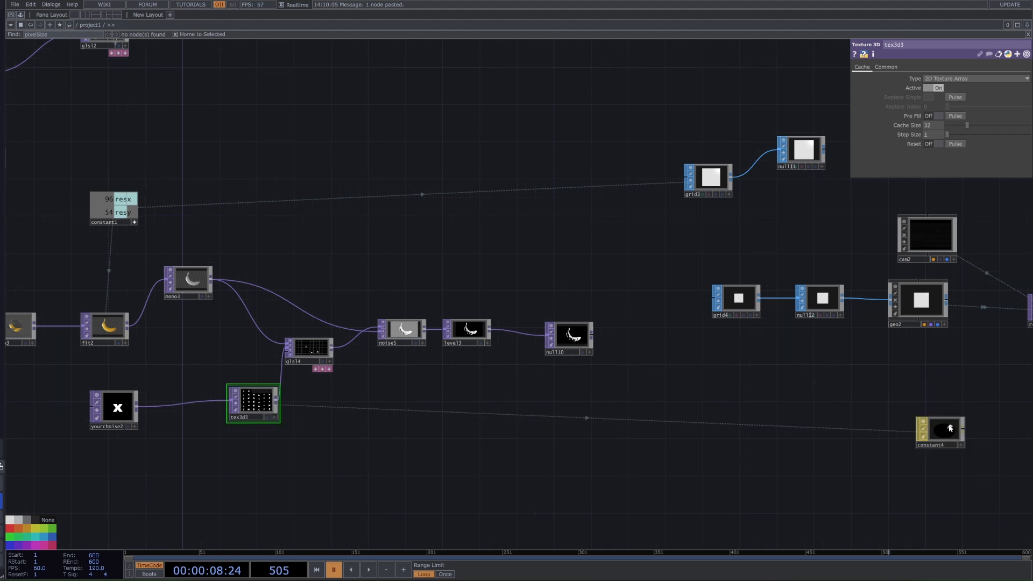
click(949, 431)
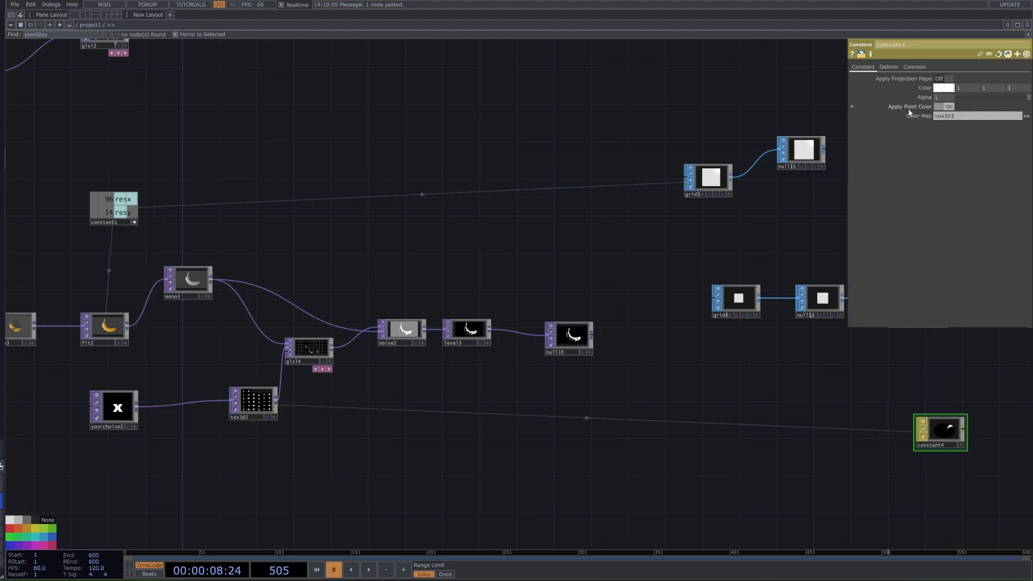
Assign the constant4 material to the geo2 geometry as its Material parameter
drag(979, 399, 820, 417)
drag(773, 456, 773, 303)
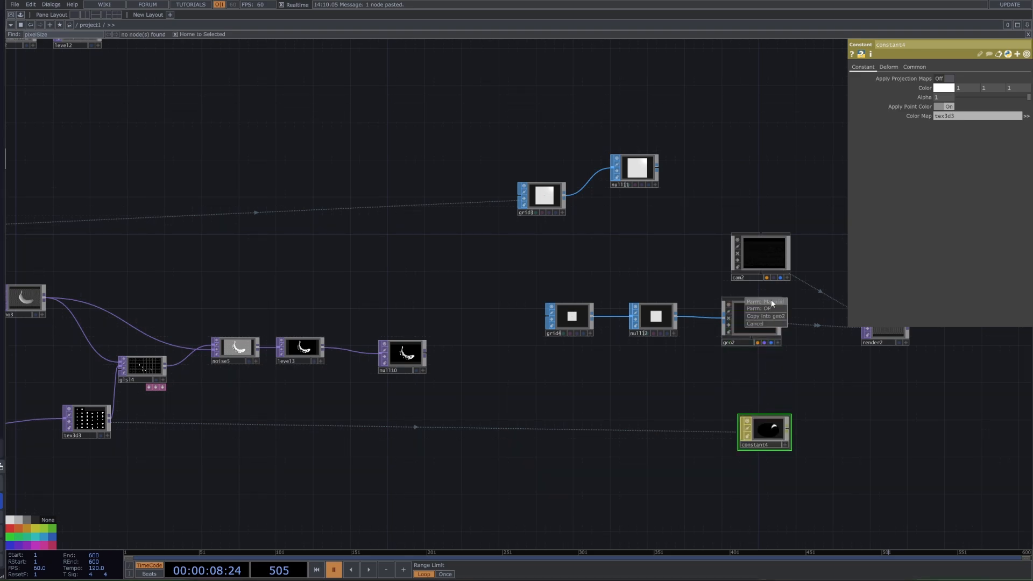
click(772, 302)
Set the output resolution of render2 to 1920 by 1080
scroll(793, 354, up, 10)
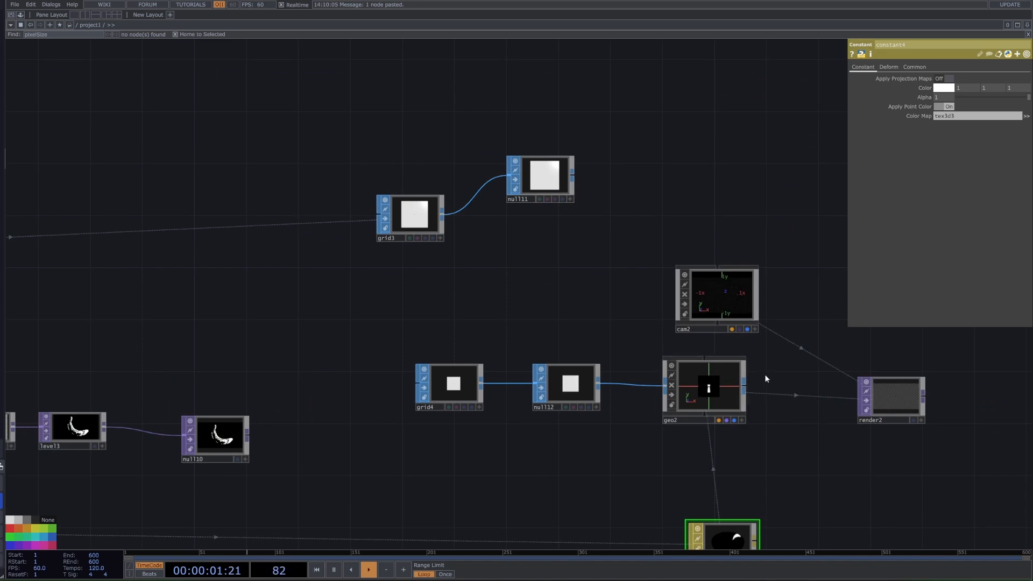
scroll(923, 401, up, 10)
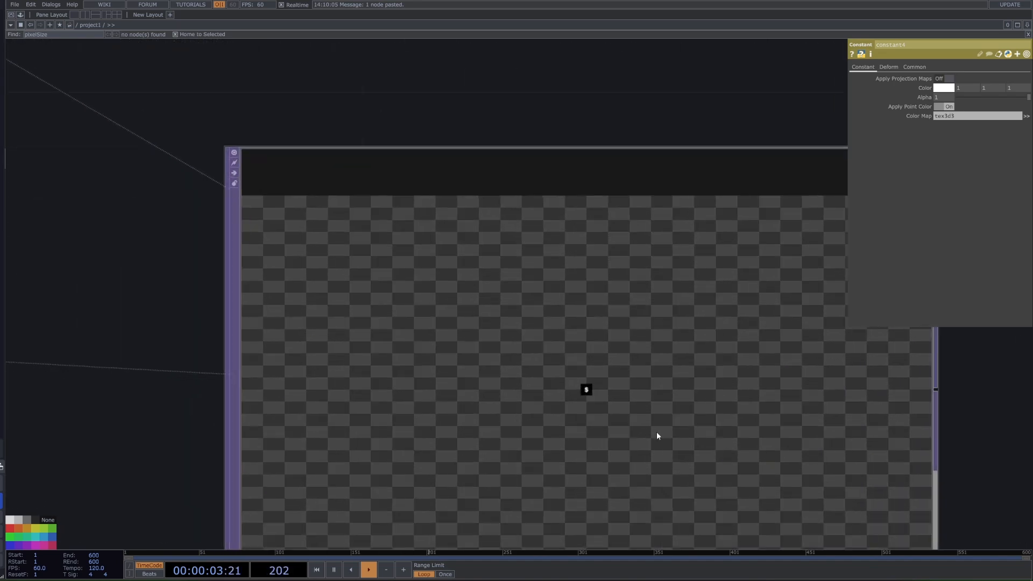
scroll(621, 422, up, 3)
click(543, 371)
scroll(557, 381, down, 8)
scroll(676, 389, down, 5)
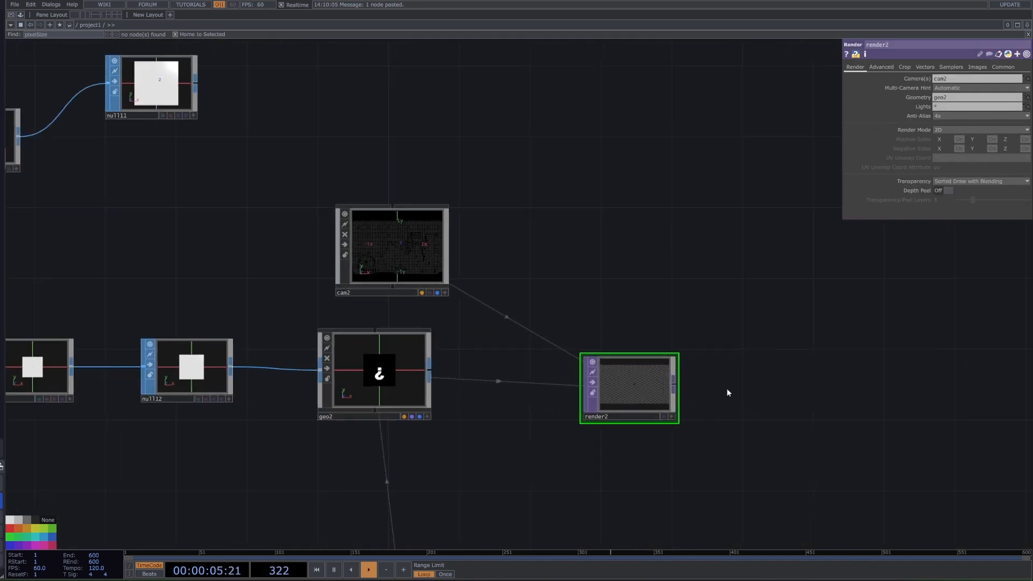
scroll(727, 392, up, 1)
drag(704, 318, 647, 282)
click(1006, 67)
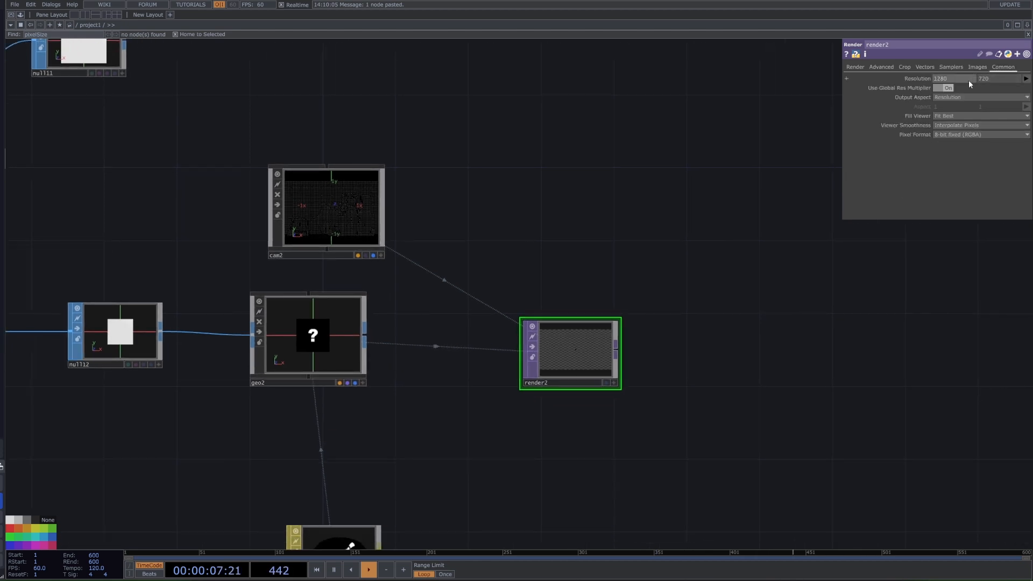
text(1920)
key(Tab)
text(10)
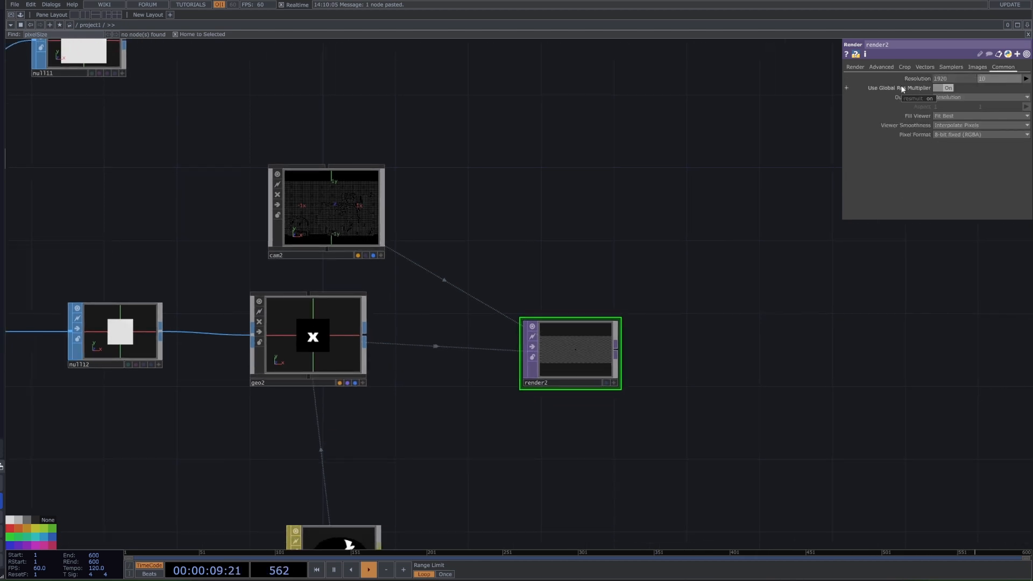
key(Return)
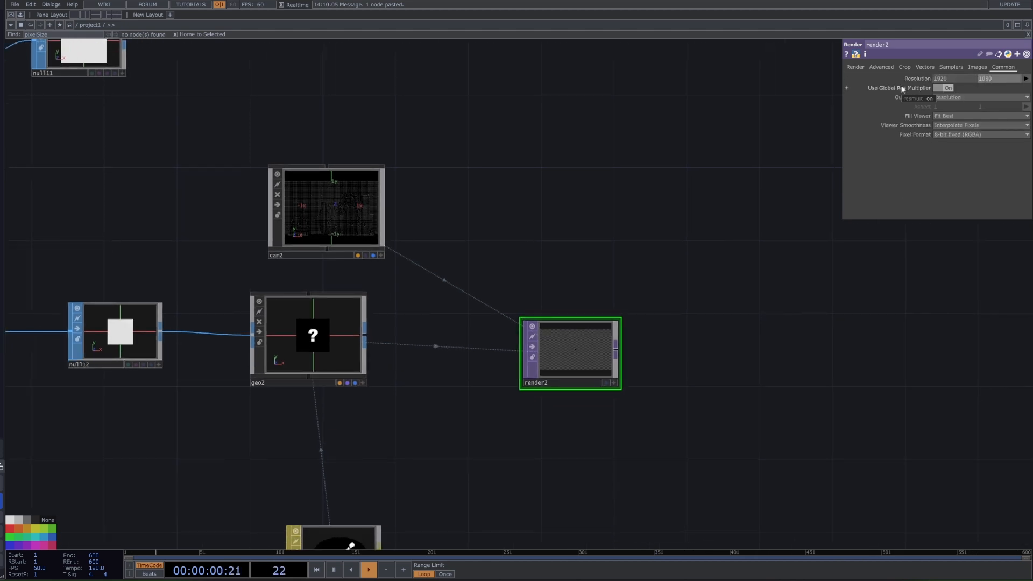
click(861, 68)
click(998, 69)
Add an RGB Key TOP connected to the output of render2
scroll(764, 180, down, 10)
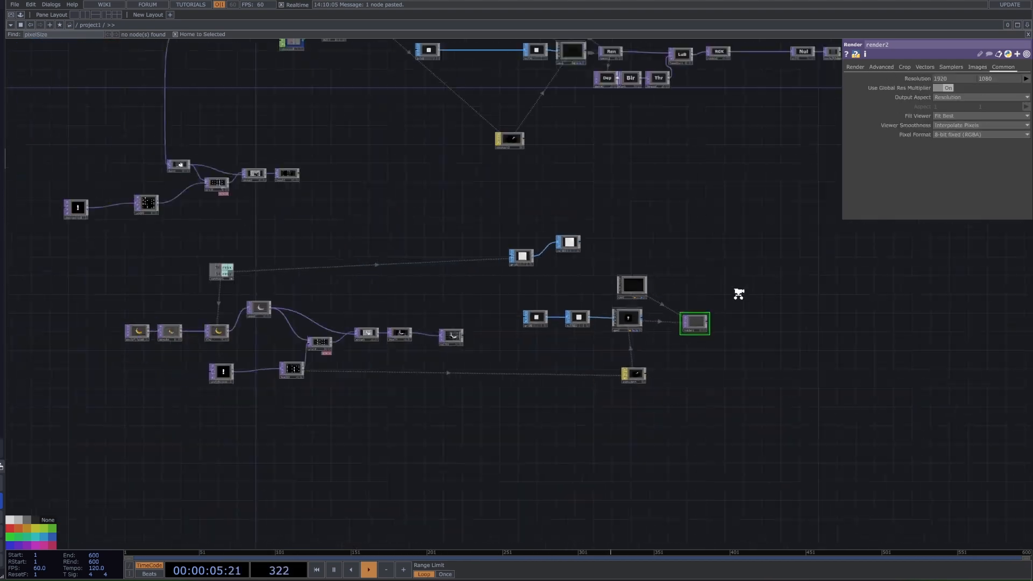
scroll(761, 238, up, 4)
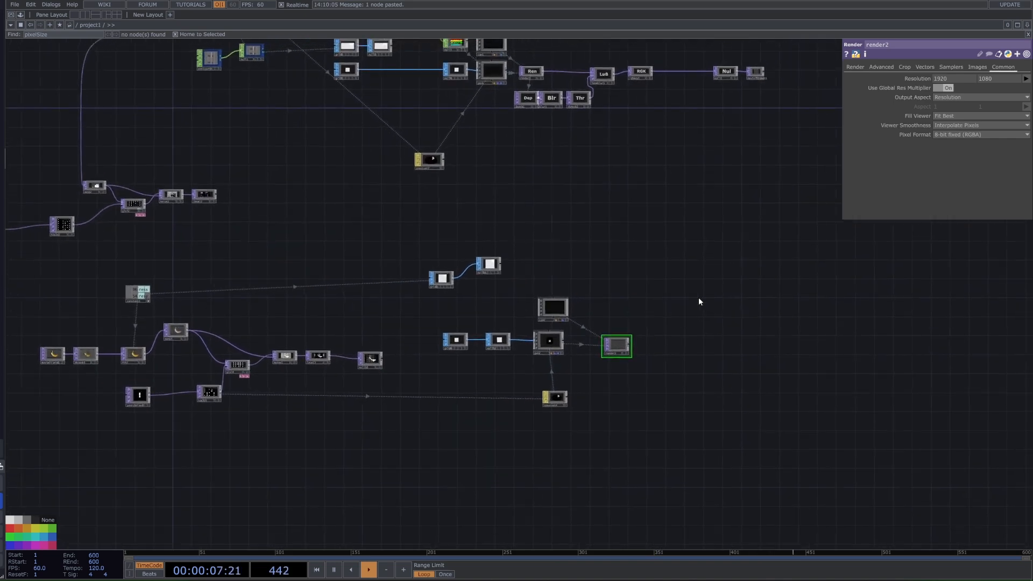
scroll(635, 385, up, 12)
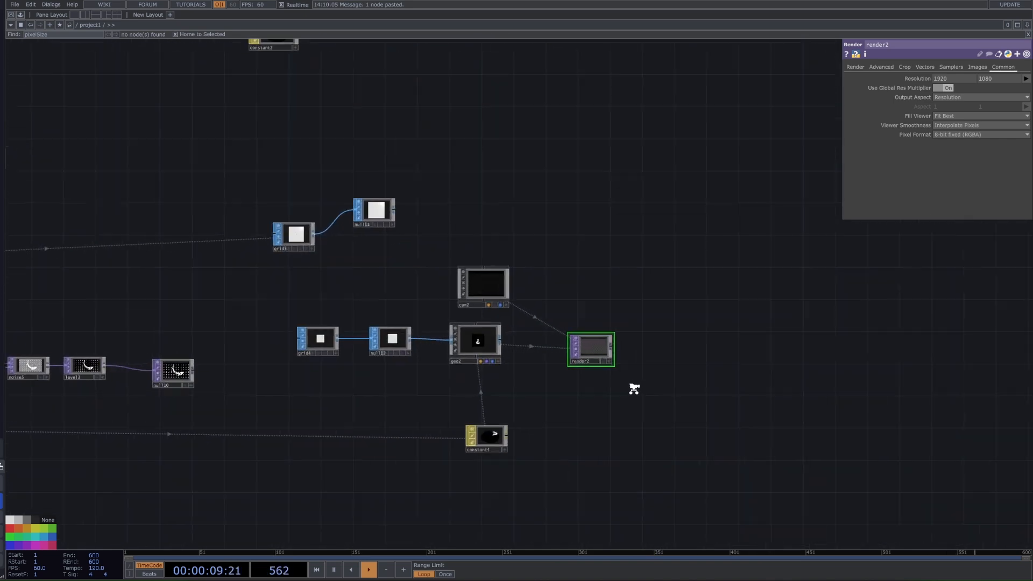
right_click(526, 300)
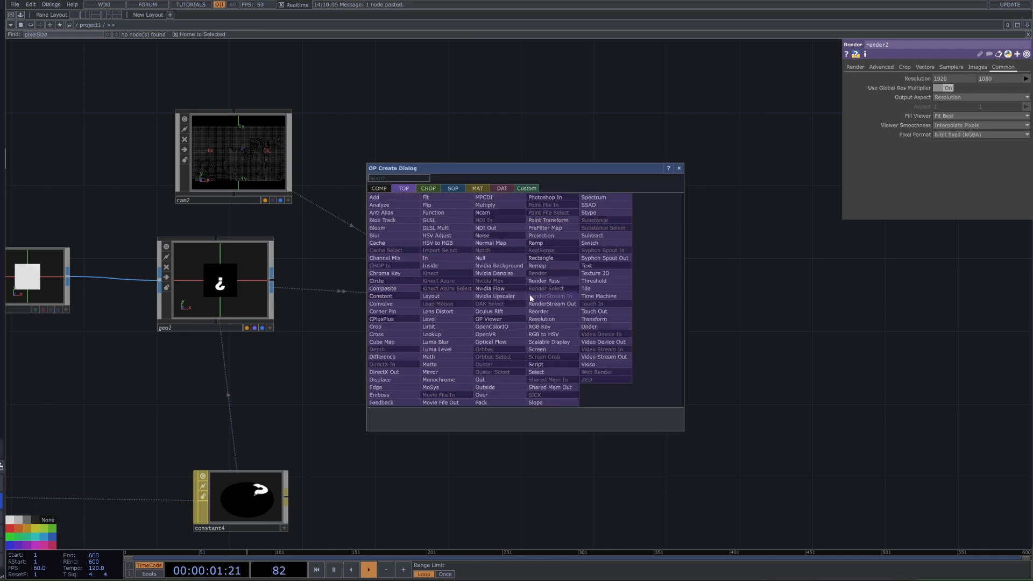
text(tg)
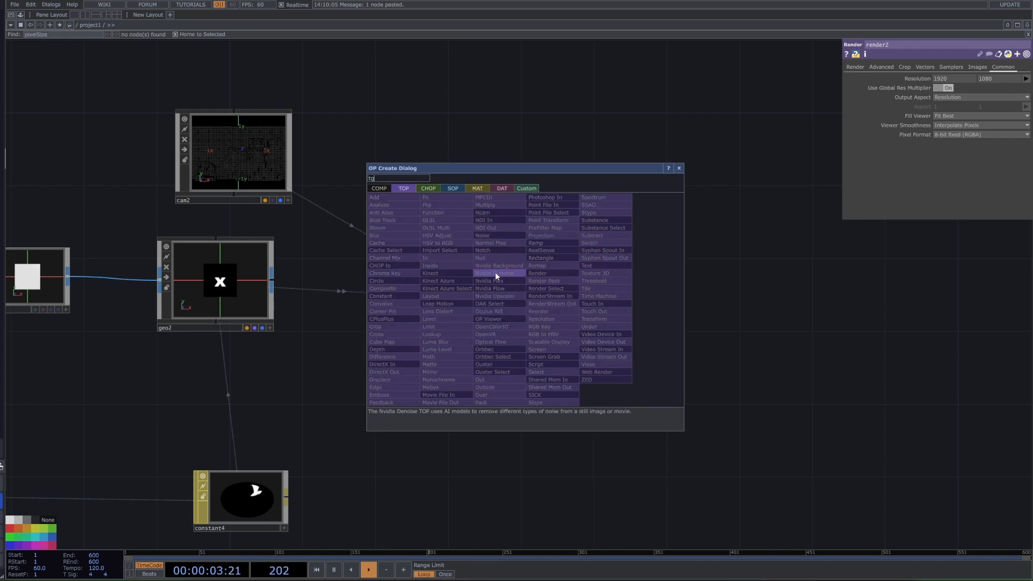
key(ctrl+a)
text(rg)
click(546, 326)
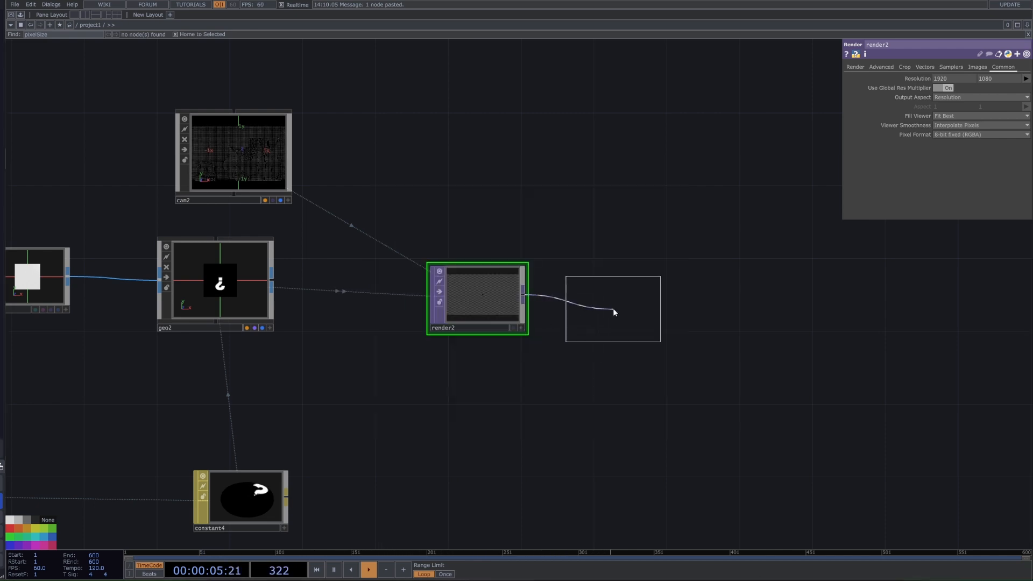
click(641, 298)
drag(763, 307, 596, 328)
Add a Null TOP after rgbkey2 and place it at the end of the render chain
scroll(553, 331, down, 6)
right_click(540, 325)
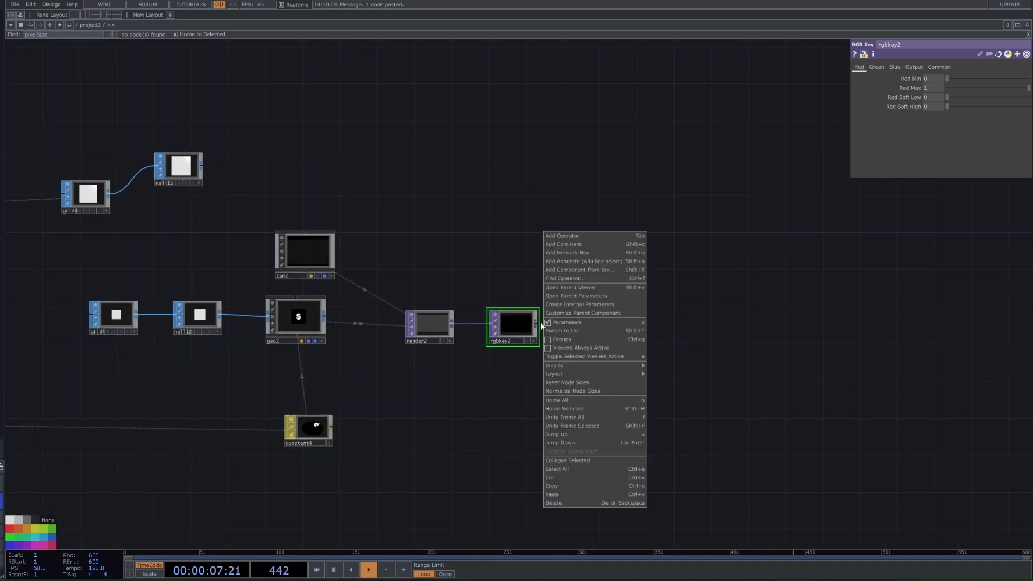
right_click(536, 323)
text(nu)
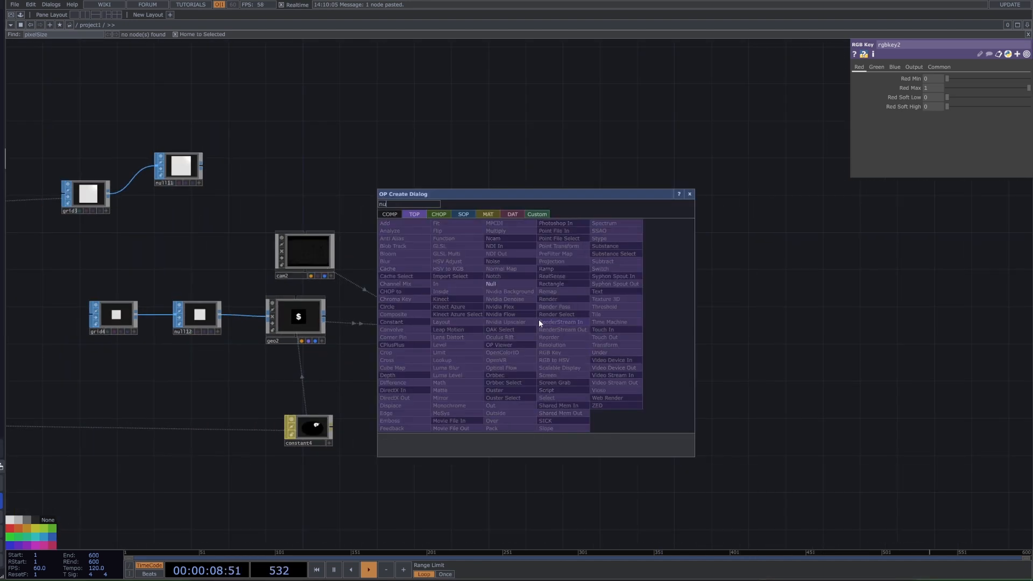
click(500, 284)
click(660, 317)
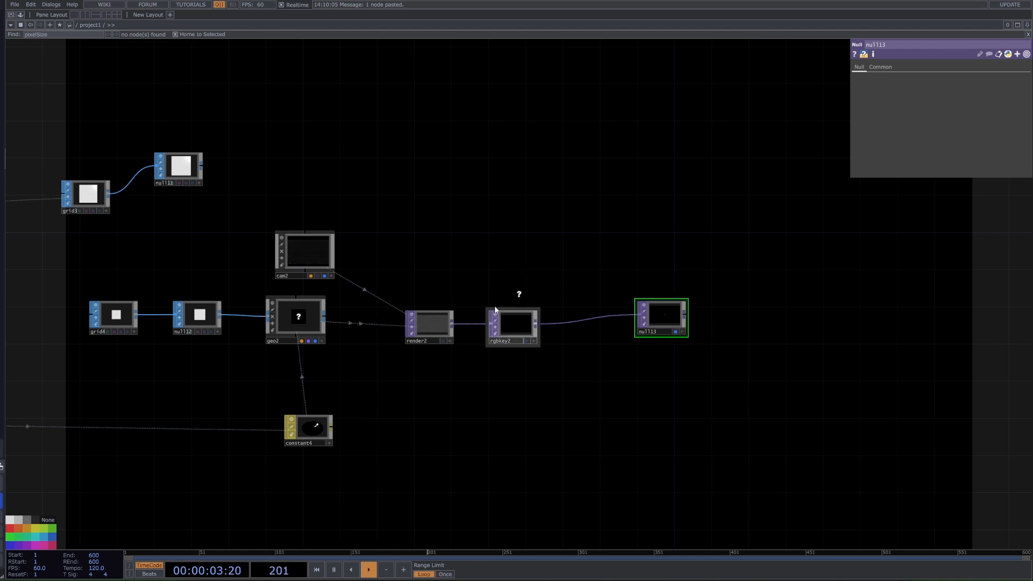
drag(679, 337, 699, 355)
Move the grid3 and null11 pair closer to the texture chain, above null10, and line the two nodes up
scroll(503, 311, down, 10)
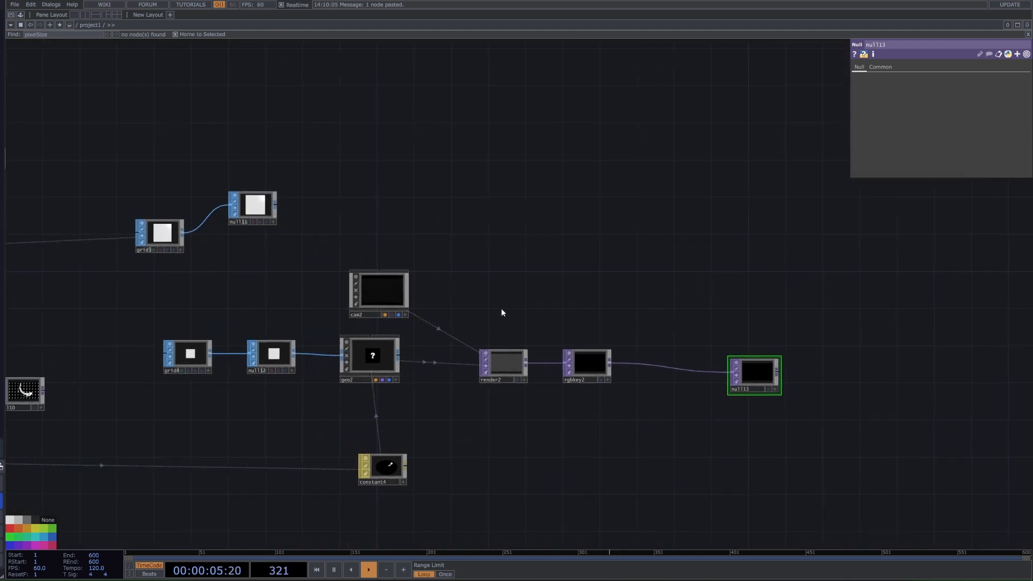
scroll(518, 323, up, 5)
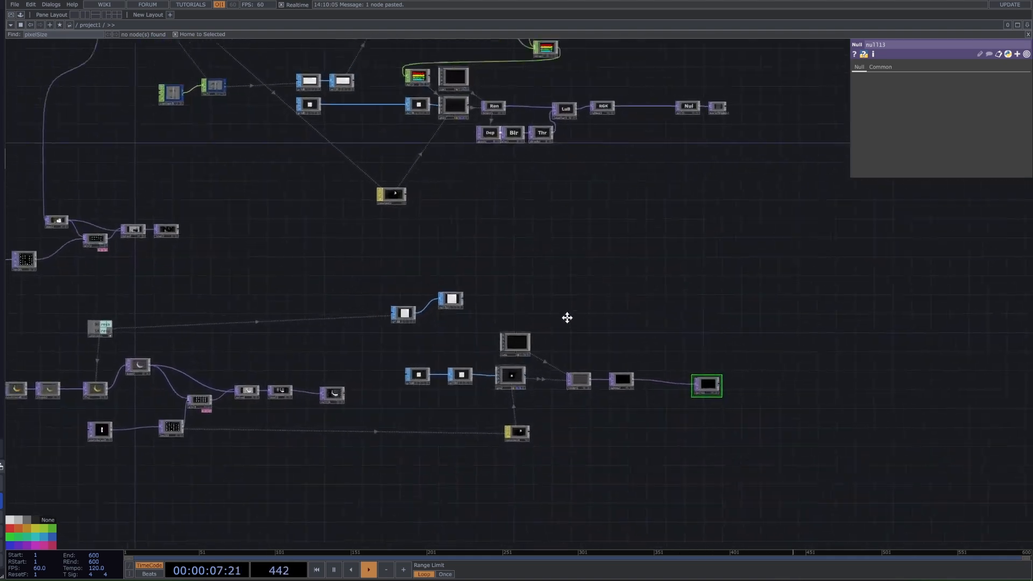
scroll(535, 274, down, 3)
scroll(502, 309, up, 3)
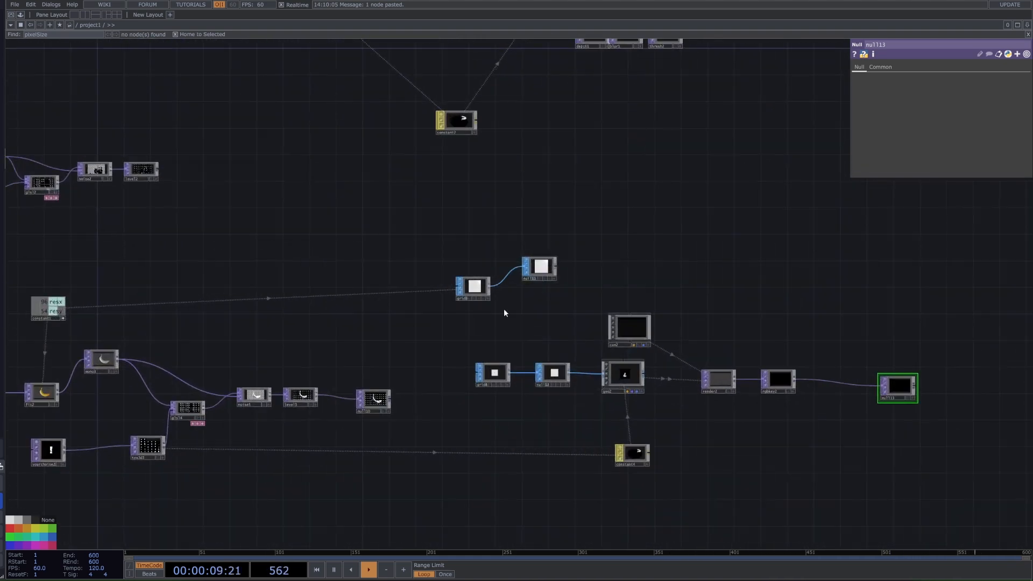
click(377, 397)
scroll(383, 376, up, 3)
drag(669, 148, 500, 271)
drag(514, 251, 298, 252)
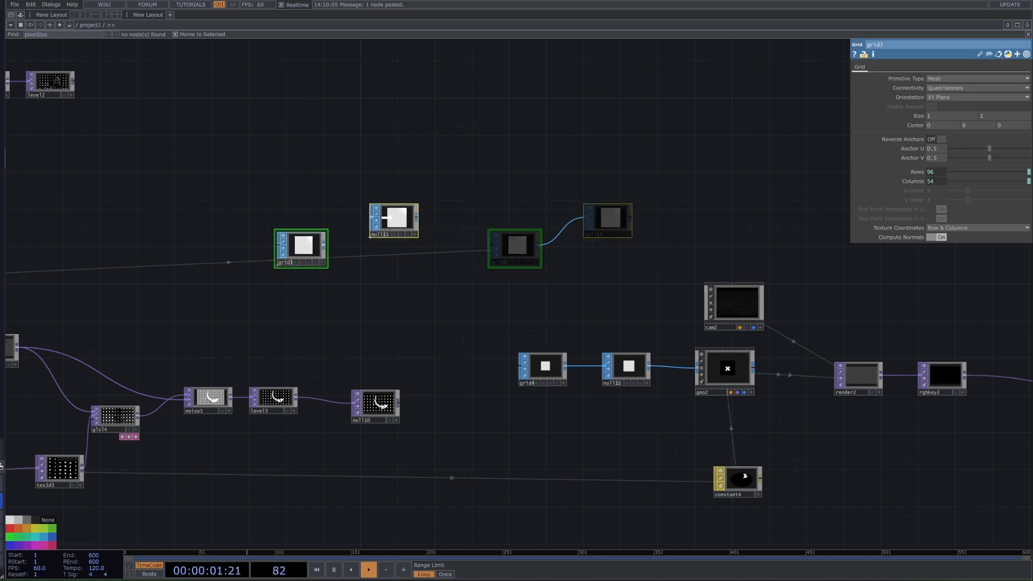
click(390, 394)
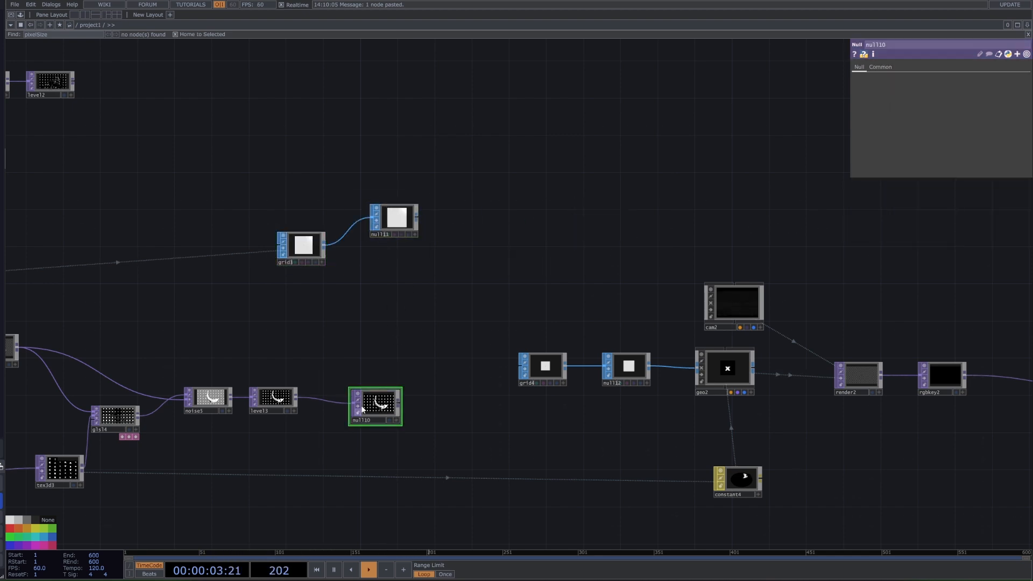
drag(304, 243, 305, 225)
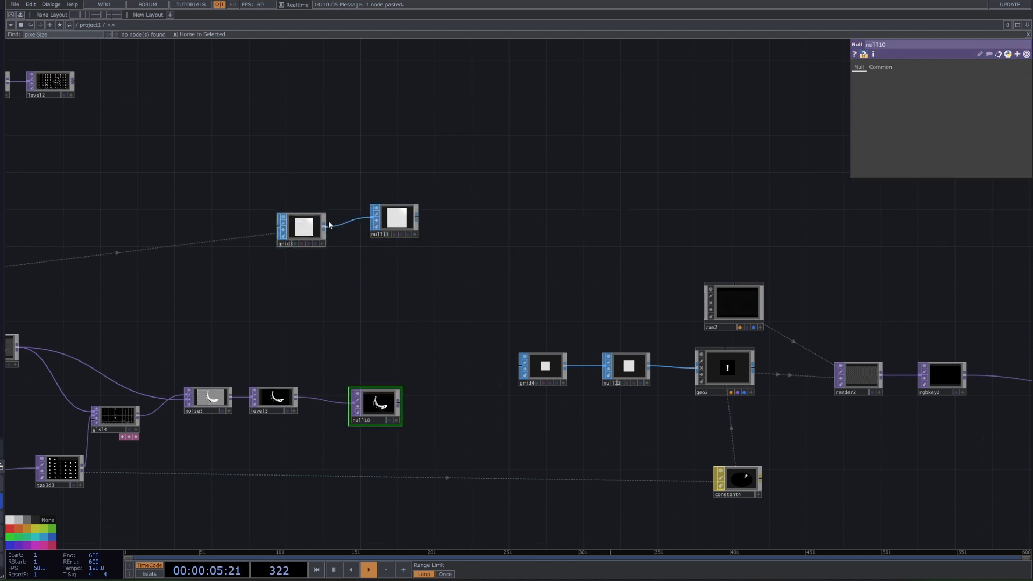
mouse_move(399, 217)
mouse_down()
mouse_move(370, 227)
mouse_move(389, 217)
mouse_up()
drag(448, 234, 450, 251)
Add a TOP to CHOP that reads null10 and place it just above that node
scroll(447, 311, down, 4)
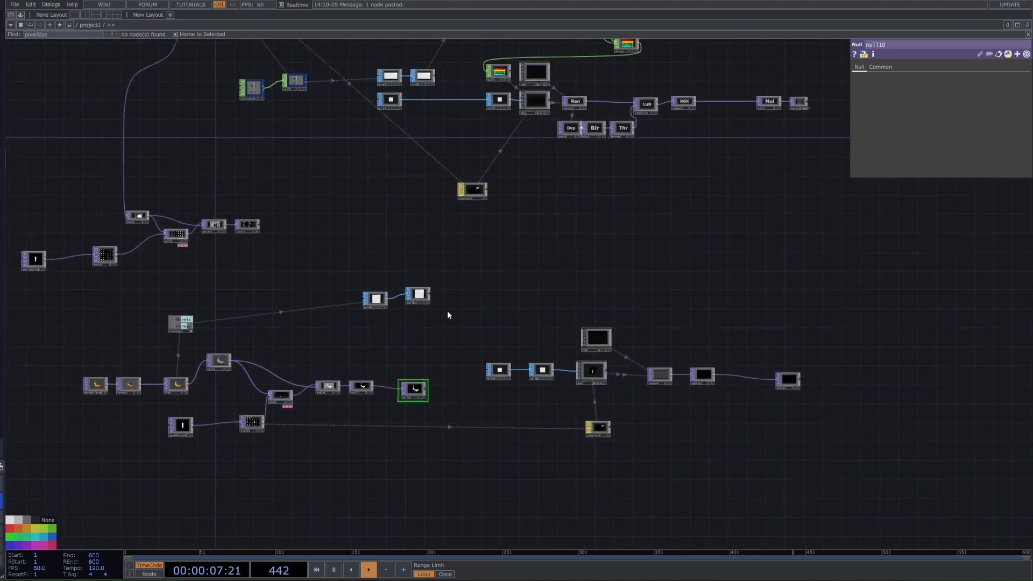
drag(442, 216, 444, 261)
middle_drag(469, 110, 377, 183)
drag(373, 184, 339, 45)
middle_drag(339, 45, 391, 270)
scroll(363, 371, up, 5)
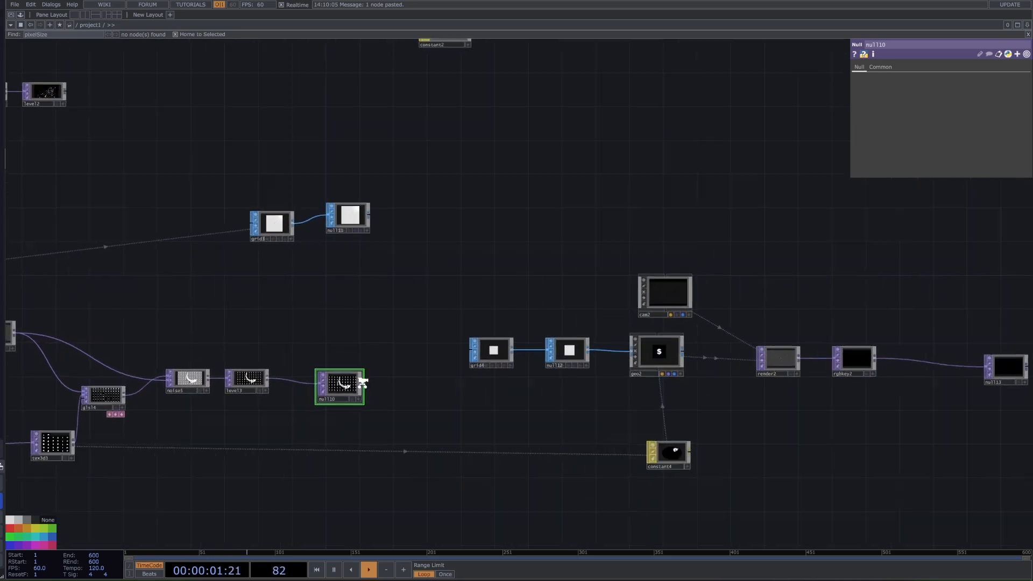
key(Tab)
key(Escape)
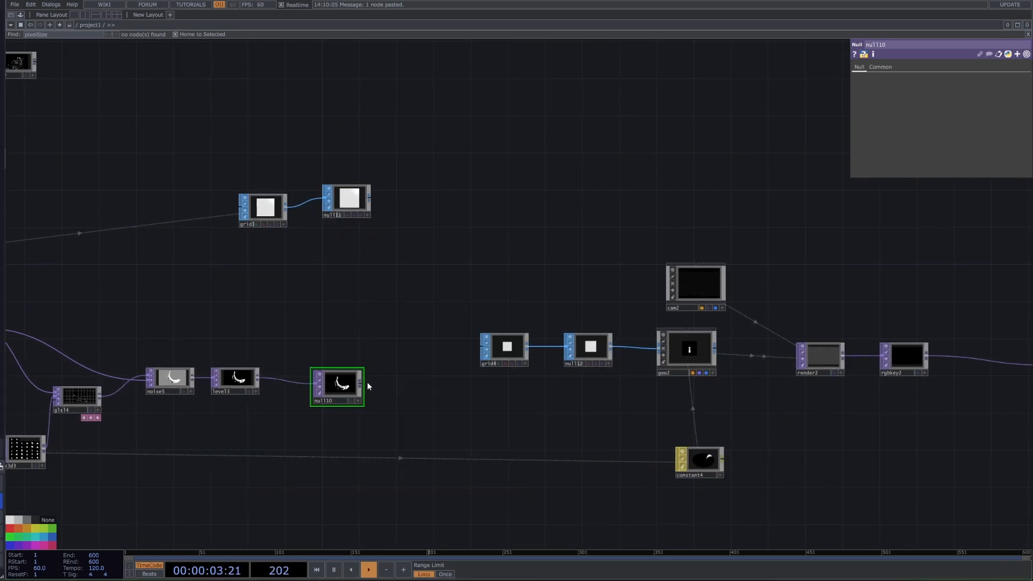
click(360, 383)
click(264, 274)
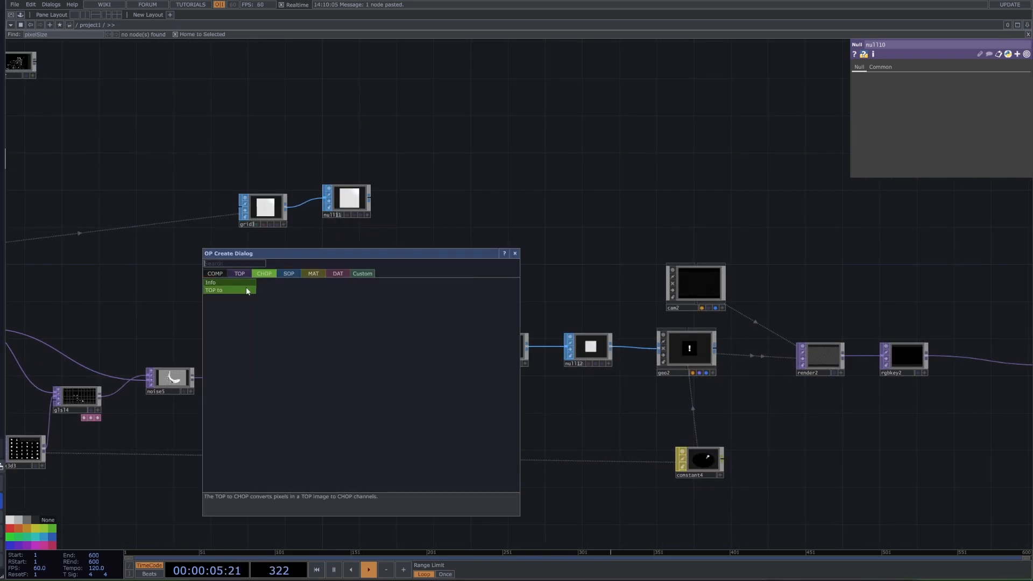
click(247, 291)
click(358, 329)
Paste a copy of the upper network's TOP to CHOP, which reads null6, beside topto3 as a reference
scroll(390, 305, down, 5)
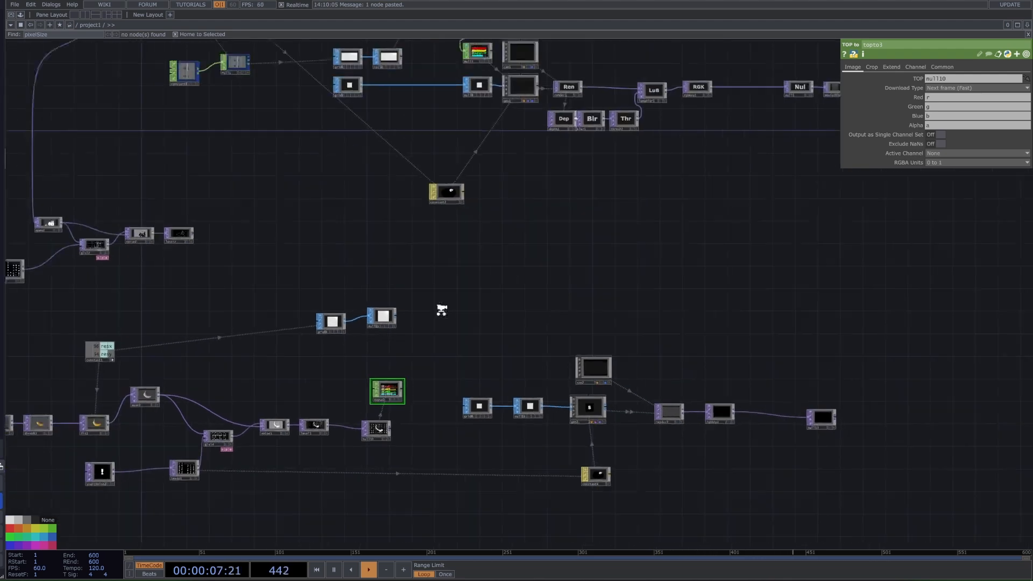
drag(447, 444, 460, 341)
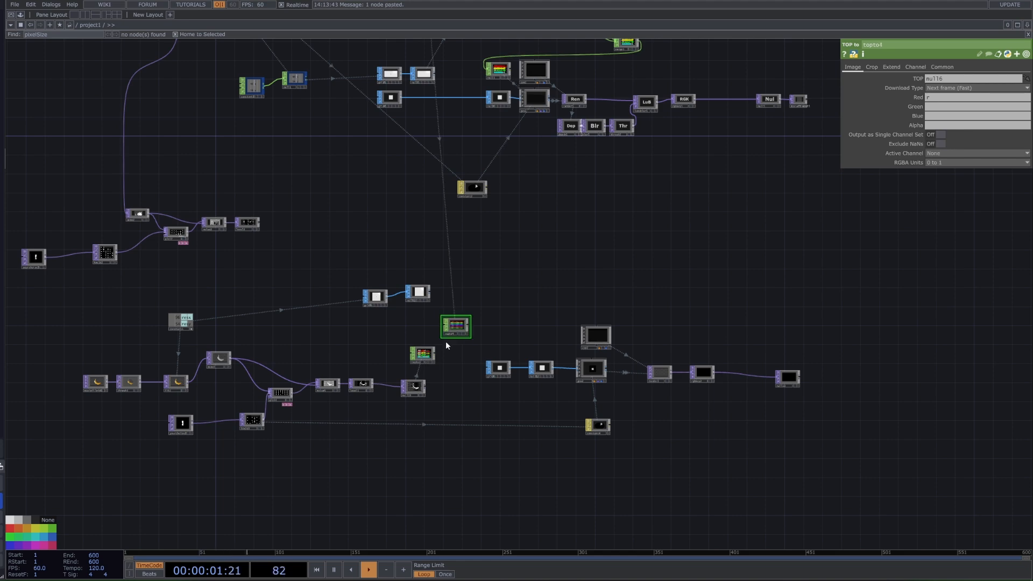
scroll(434, 360, up, 5)
Clear the Green, Blue and Alpha channel names of topto3, keeping only the red channel r
click(397, 344)
drag(531, 376, 546, 297)
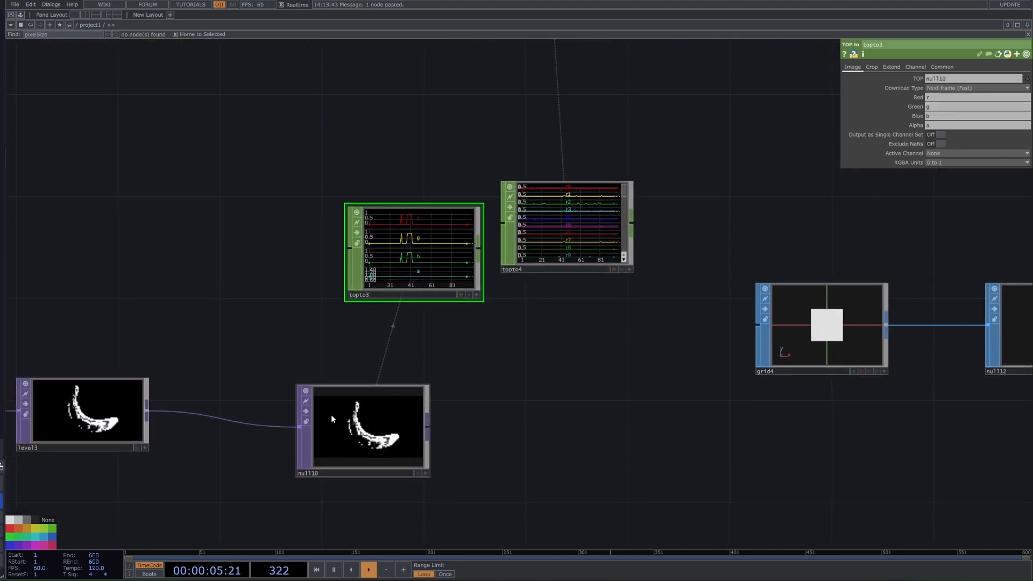
drag(944, 108, 926, 126)
key(BackSpace)
key(BackSpace)
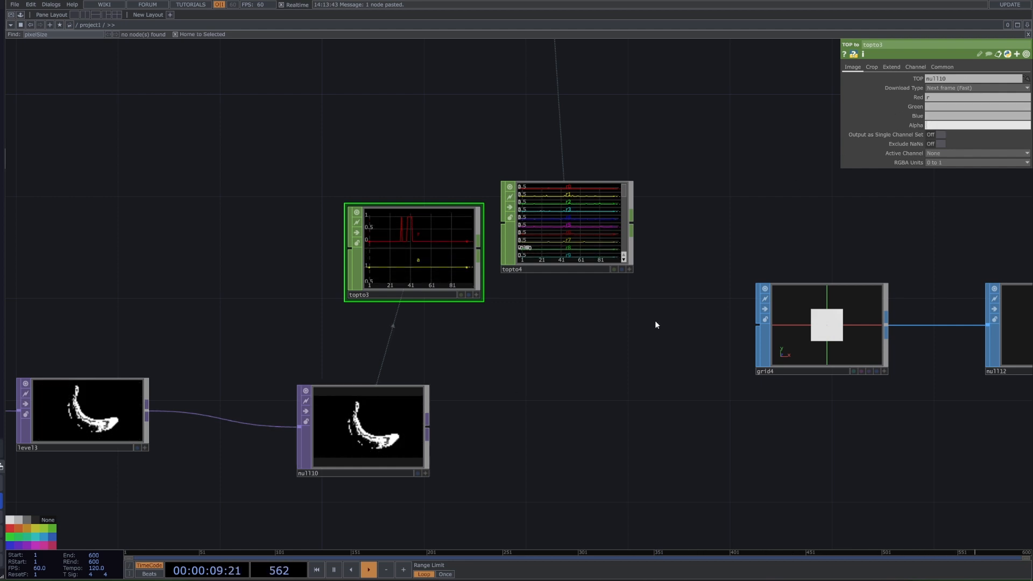
key(BackSpace)
Compare the crop settings of topto3 and the reference topto4, and set the Crop of topto3 to Full Image
click(536, 214)
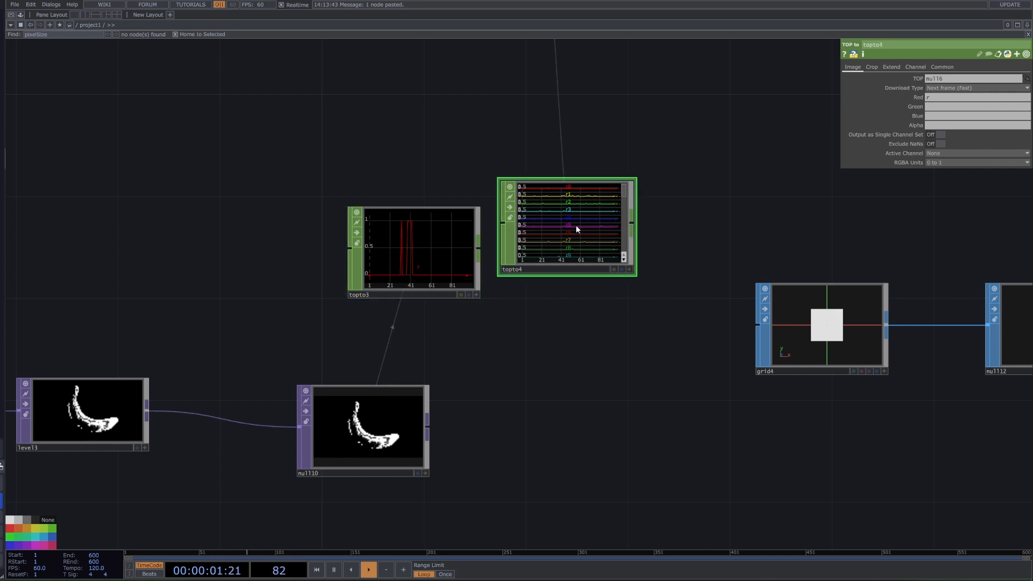
click(466, 260)
click(872, 67)
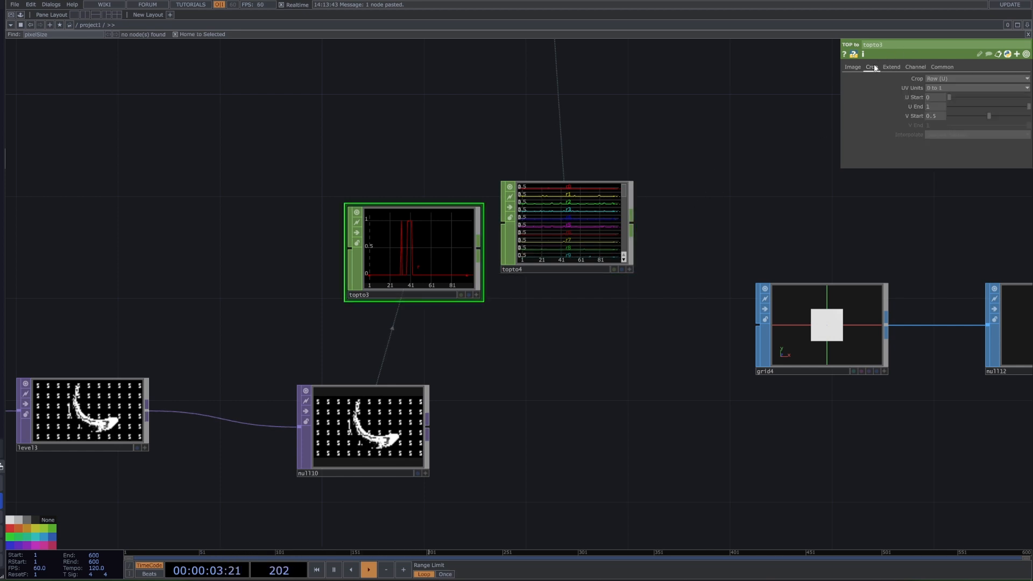
click(891, 67)
click(868, 66)
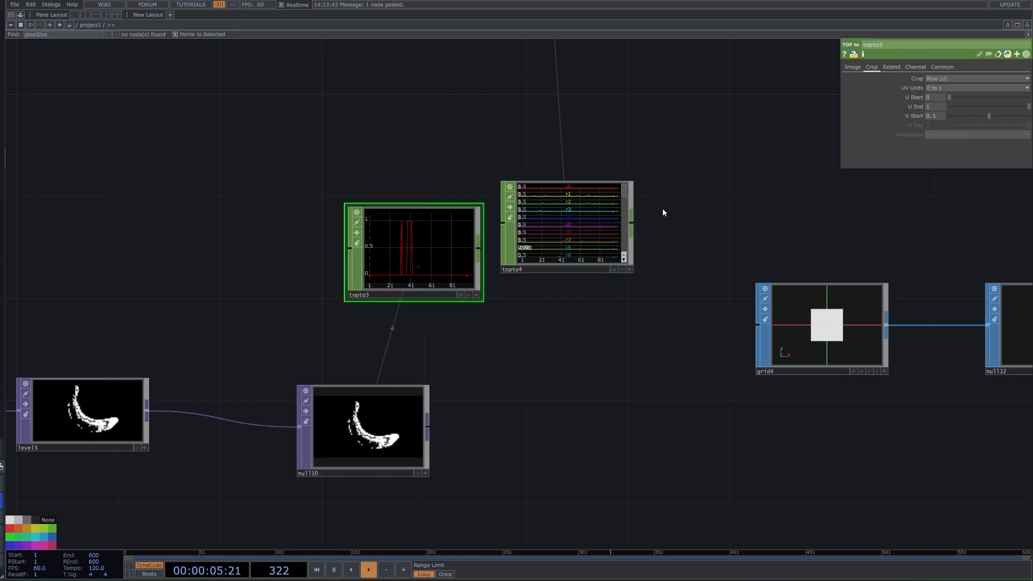
click(602, 226)
click(872, 68)
click(445, 265)
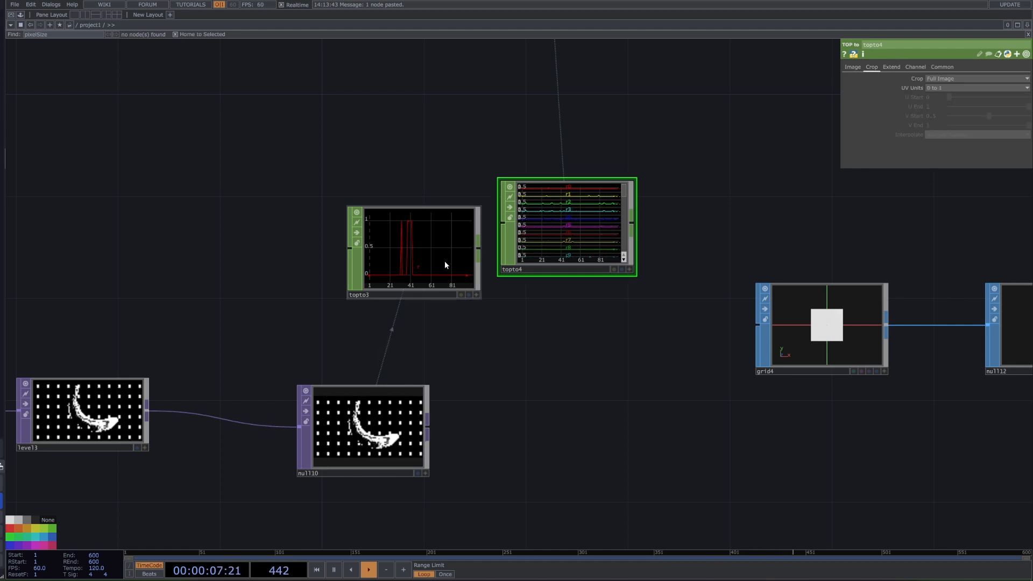
click(947, 79)
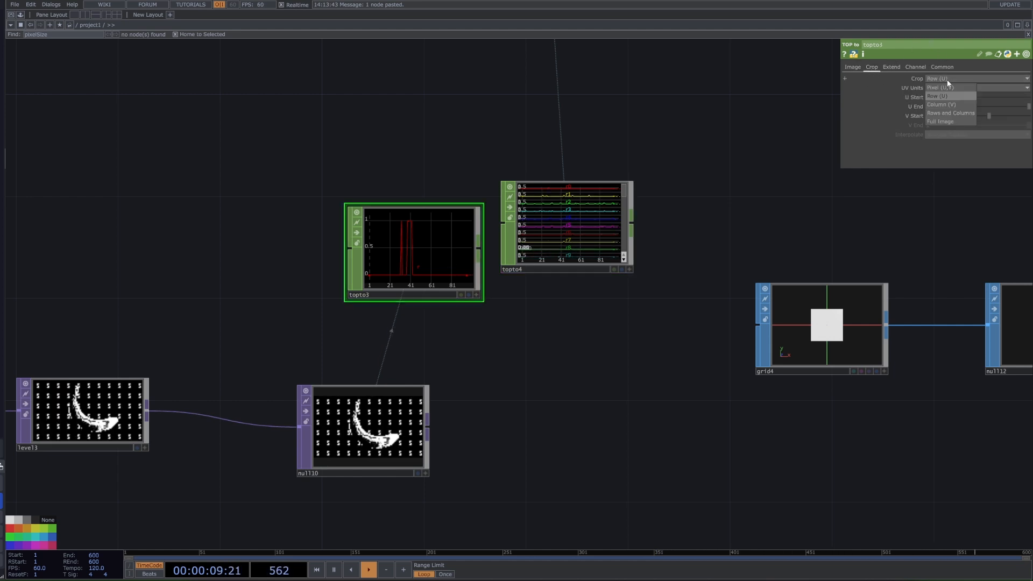
click(948, 121)
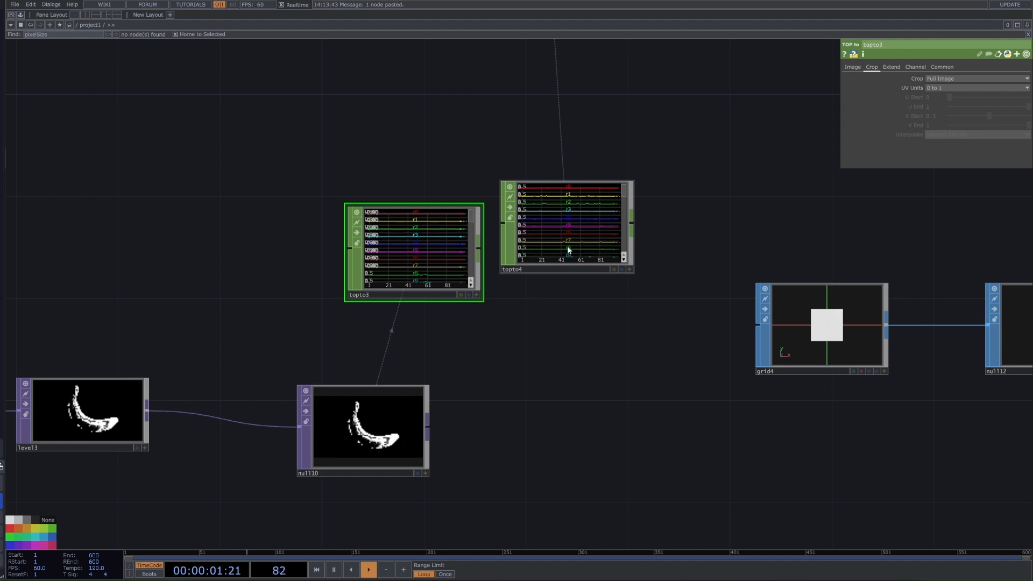
Check the channel settings of the reference topto4 and delete that node
click(597, 201)
click(915, 67)
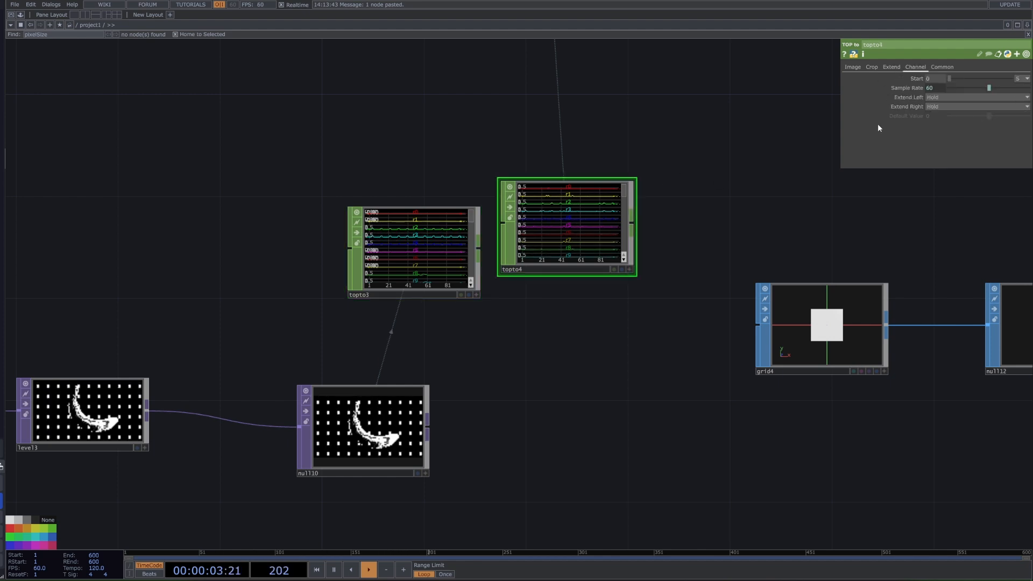
click(427, 238)
scroll(517, 301, up, 3)
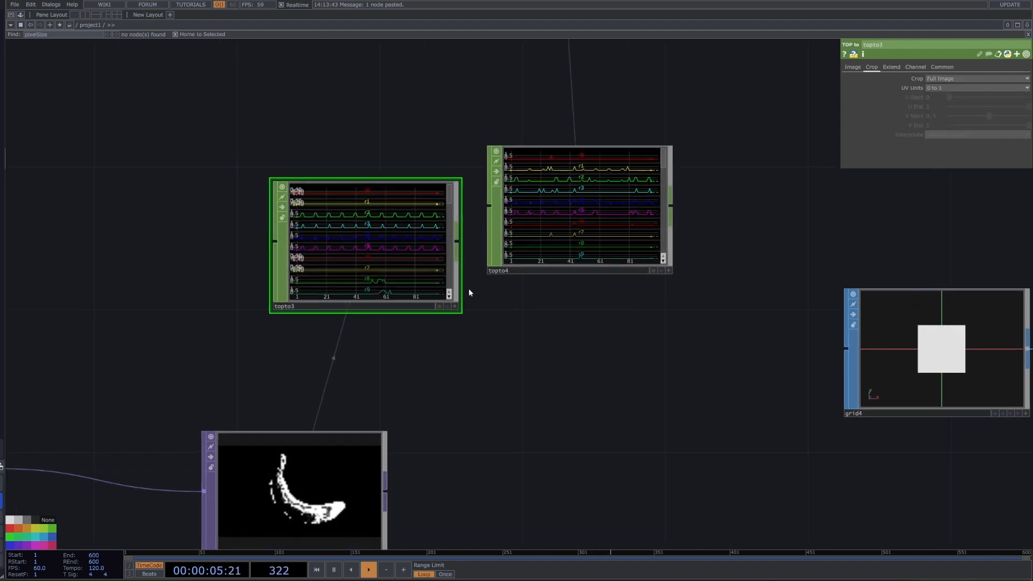
scroll(599, 330, down, 4)
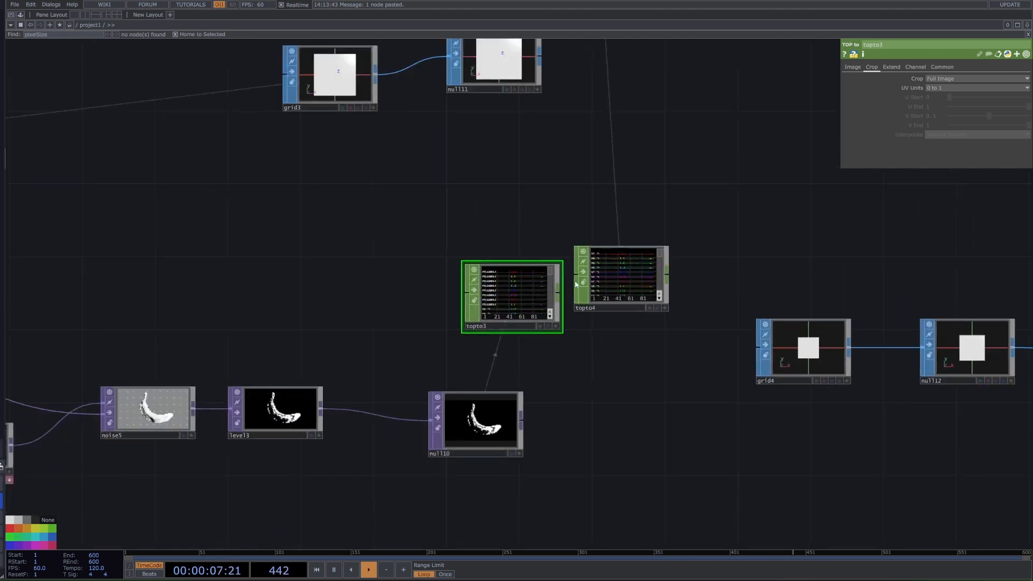
drag(611, 205, 613, 207)
key(Delete)
Copy the upper network's five-node CHOP chain from shuffle1 to its null and paste it into the lower network near topto3
scroll(549, 302, down, 5)
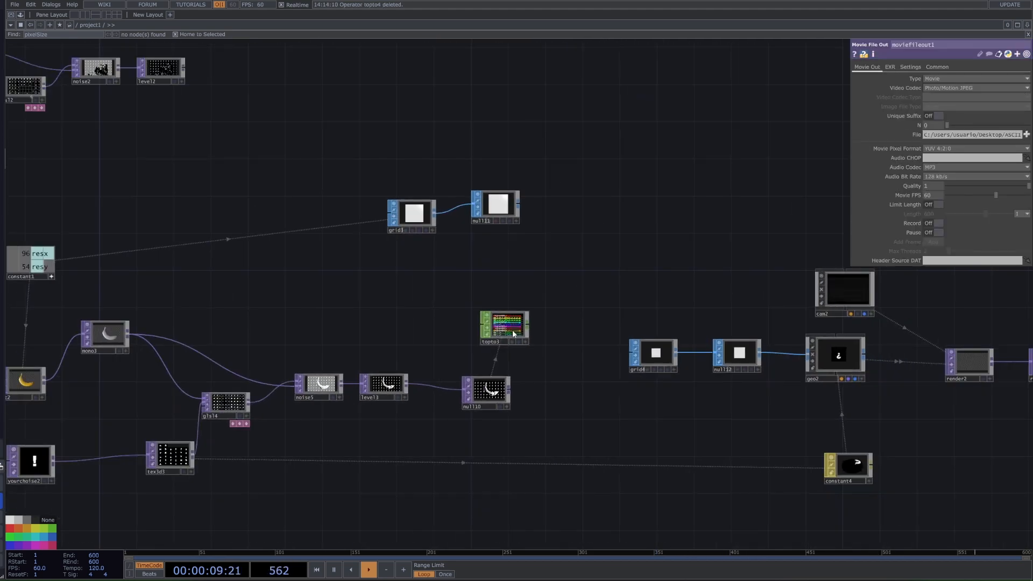
scroll(509, 340, up, 4)
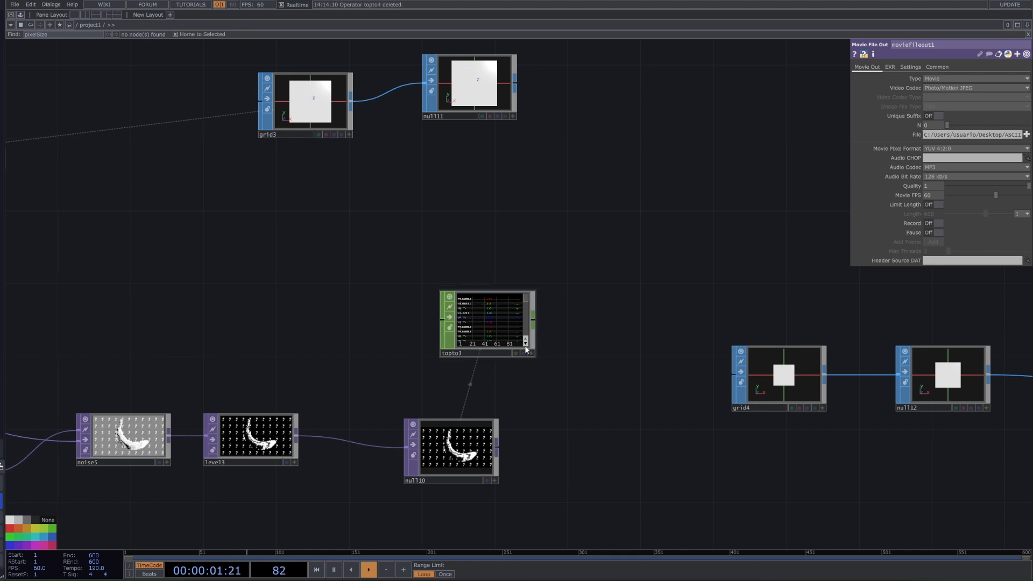
scroll(516, 349, down, 6)
drag(607, 245, 539, 342)
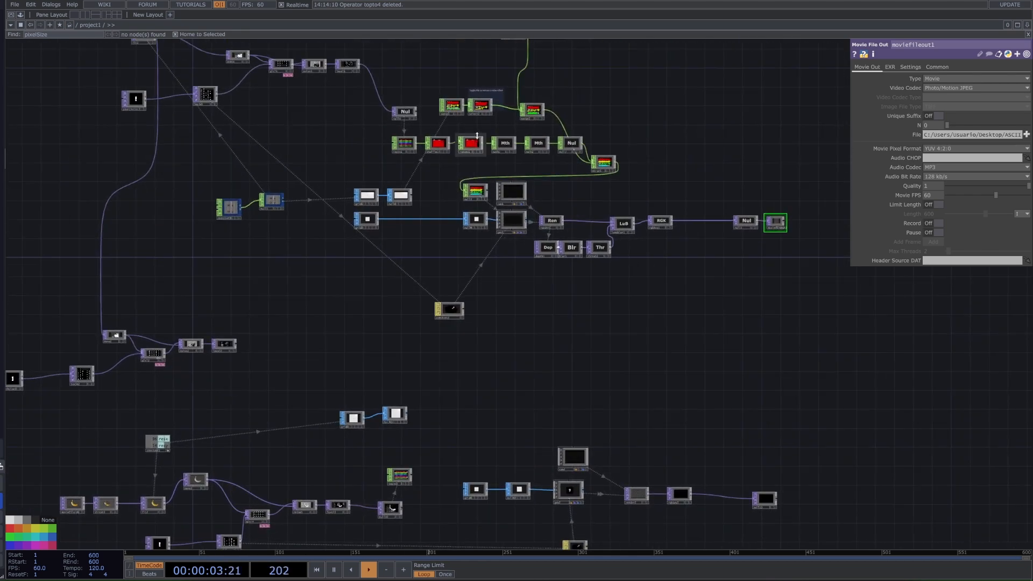
scroll(480, 124, up, 2)
right_drag(601, 162, 601, 162)
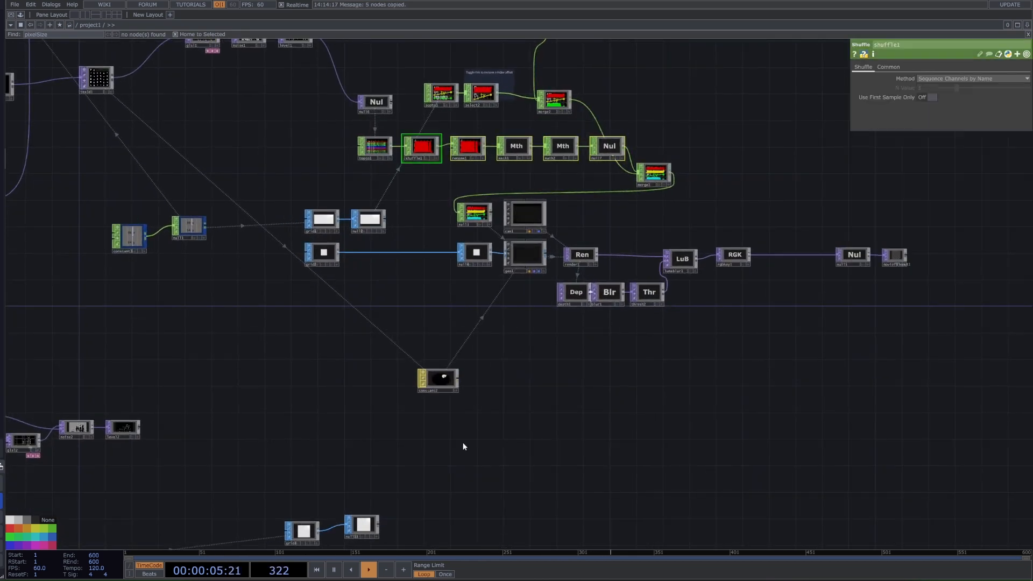
key(ctrl+c)
drag(430, 544, 396, 280)
key(ctrl+v)
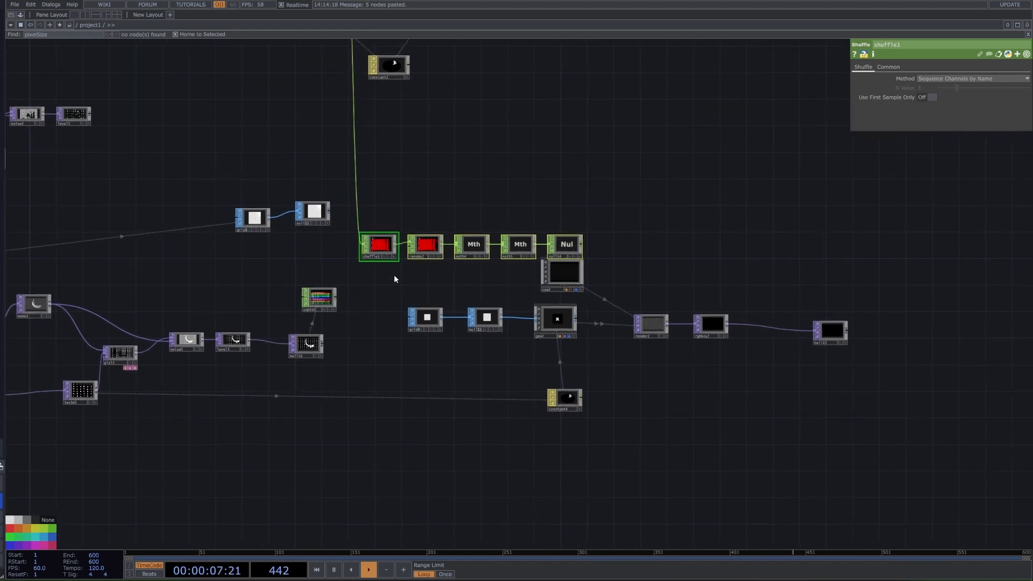
Move the lower render group, including grid4, the geometry, camera and material, aside to free space beside topto3
right_drag(397, 279, 965, 422)
drag(558, 321, 797, 347)
drag(533, 341, 650, 323)
Place the pasted CHOP chain beside topto3 and connect topto3 into shuffle3
right_drag(734, 173, 467, 253)
drag(494, 228, 495, 273)
scroll(480, 254, up, 2)
scroll(479, 254, up, 3)
key(Tab)
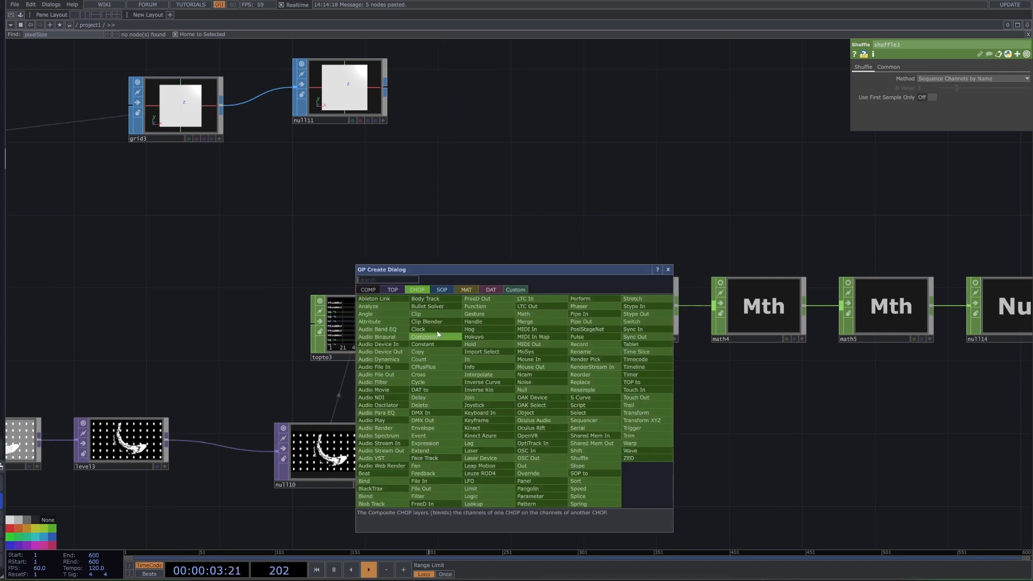
text(shu)
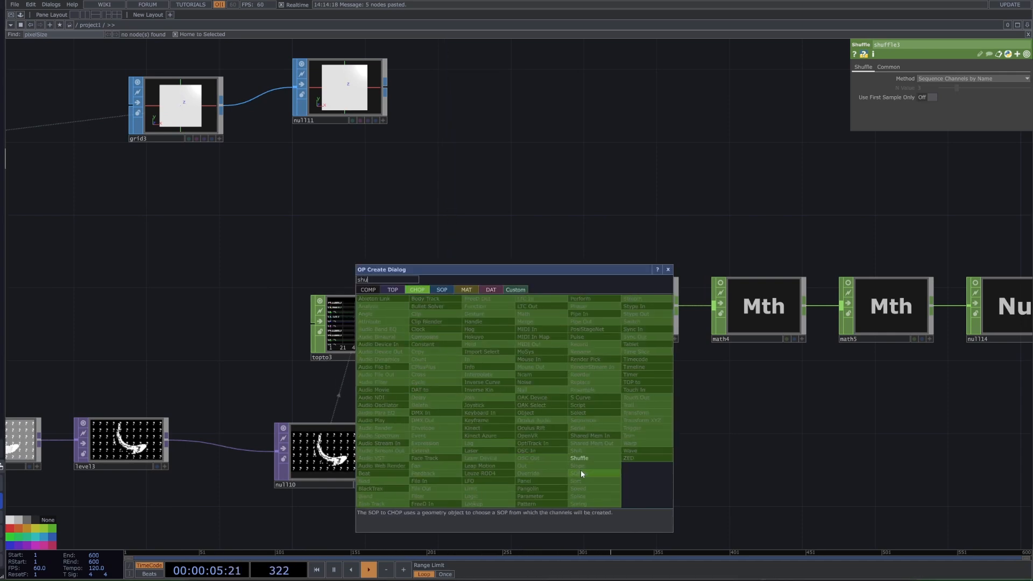
click(579, 451)
click(541, 415)
key(ctrl+z)
Add a new Shuffle CHOP just below shuffle3
key(Tab)
text(s)
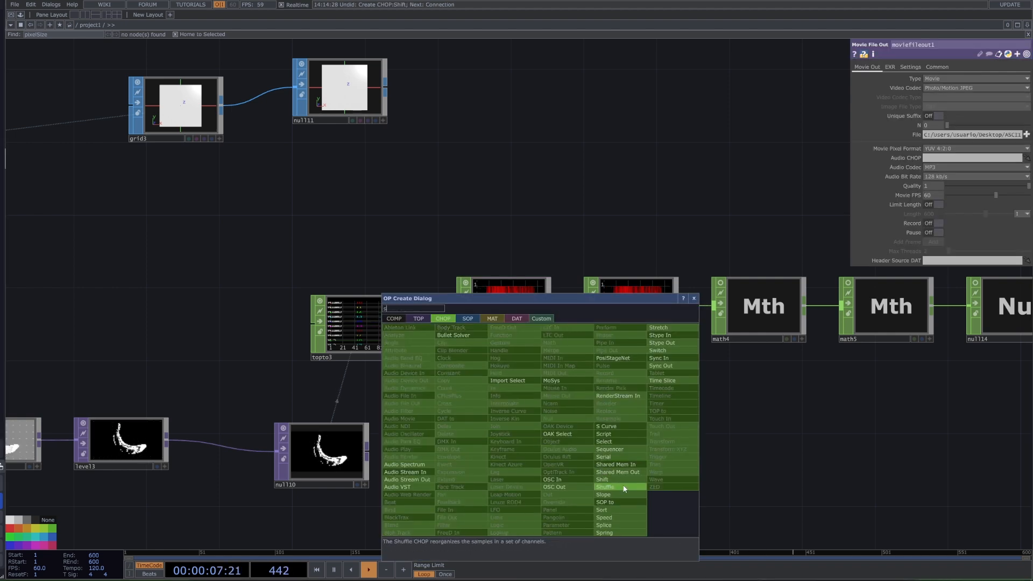
click(603, 487)
click(508, 402)
Look through the available methods of shuffle3 and choose Sequence Channels by Name
click(507, 307)
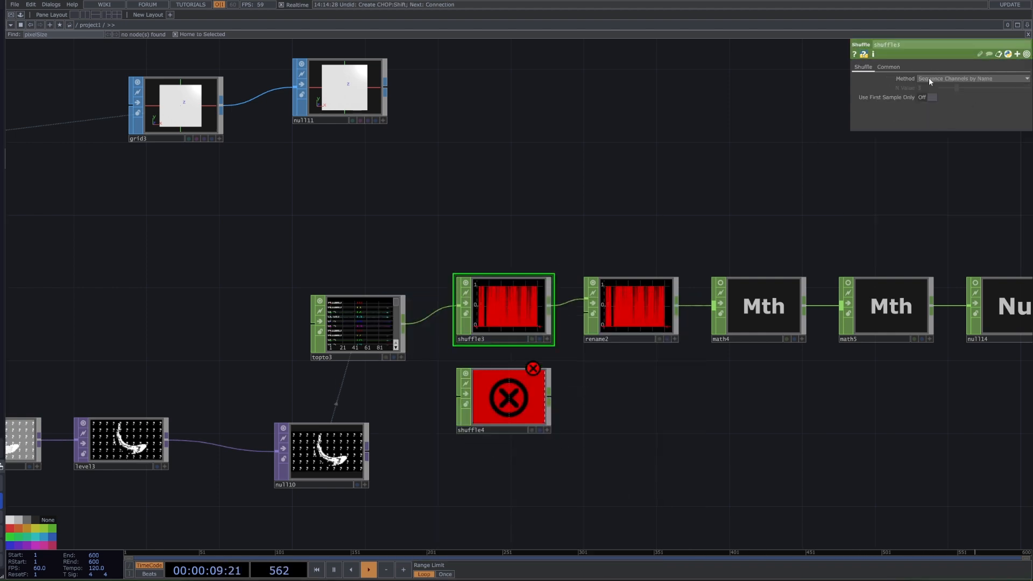
click(928, 79)
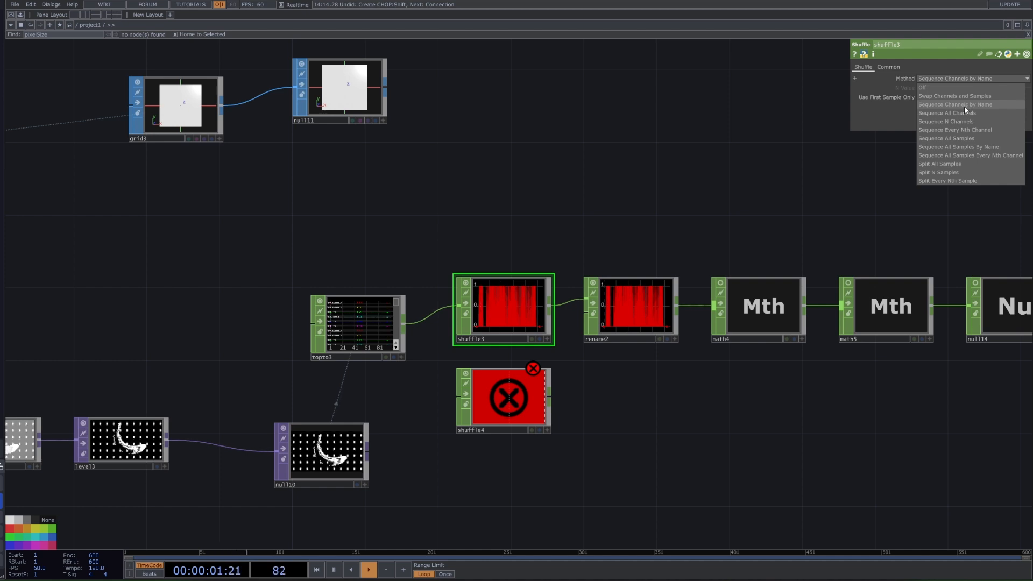
click(948, 105)
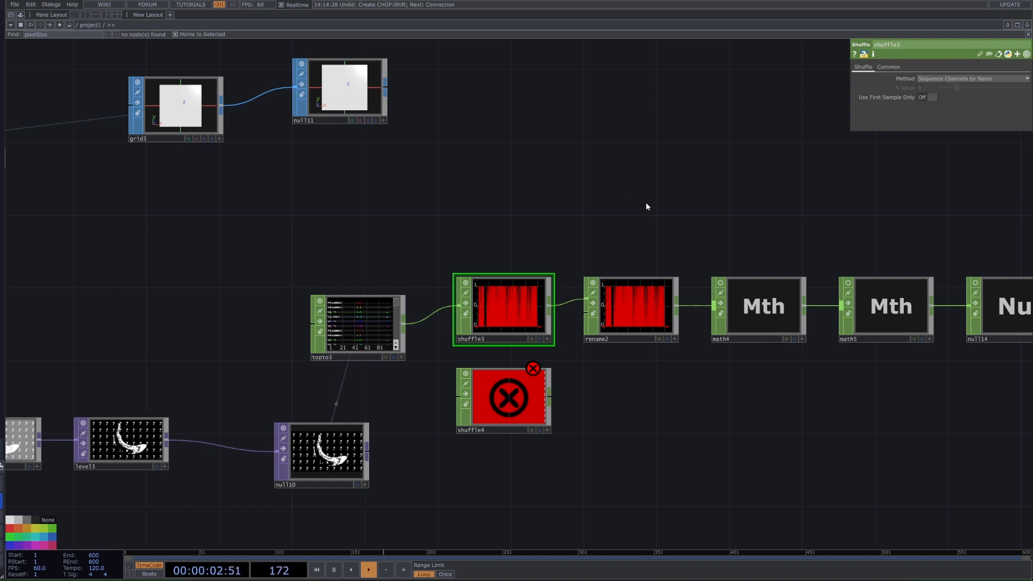
Inspect the unconnected shuffle4 and delete it
click(478, 418)
scroll(516, 278, up, 3)
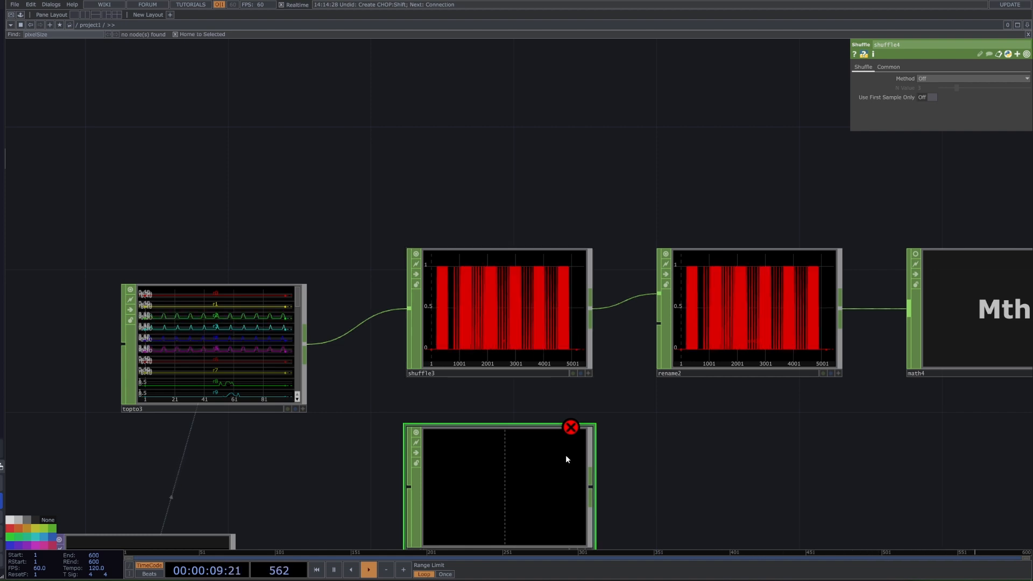
scroll(624, 460, down, 3)
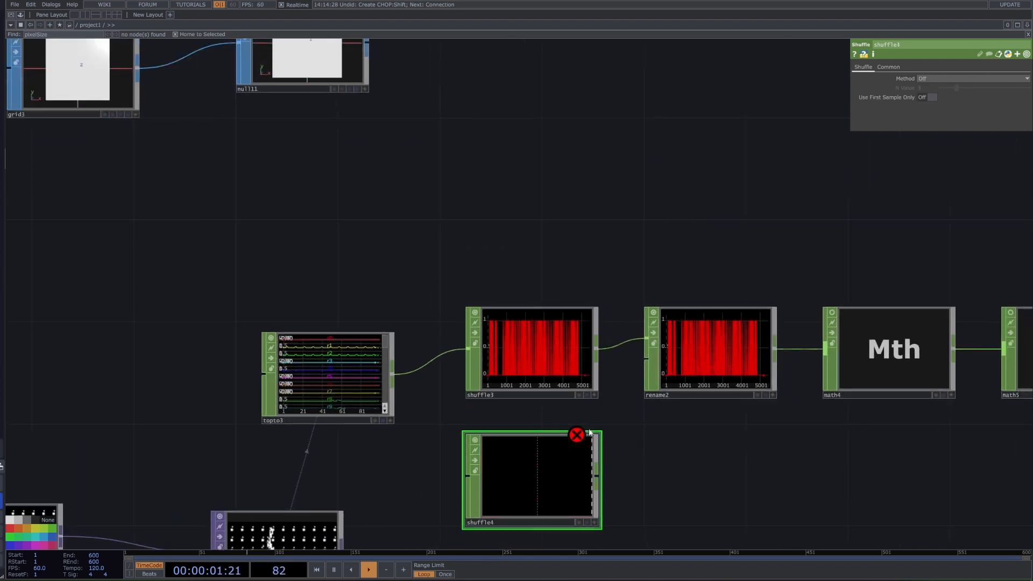
key(Delete)
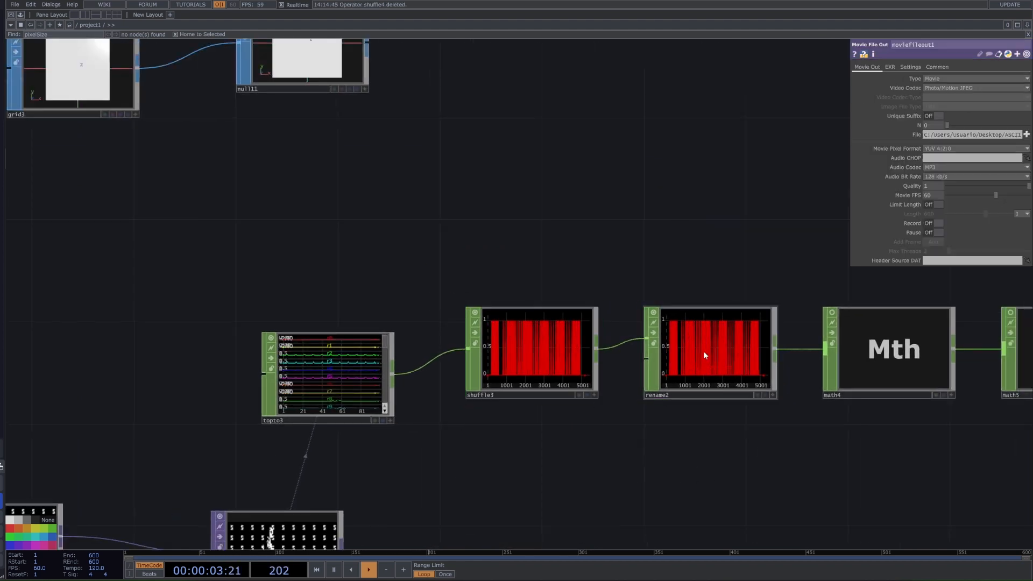
Examine the channel renaming in rename2 and the multiply and operation settings of math4, and turn on math4's viewer
click(703, 351)
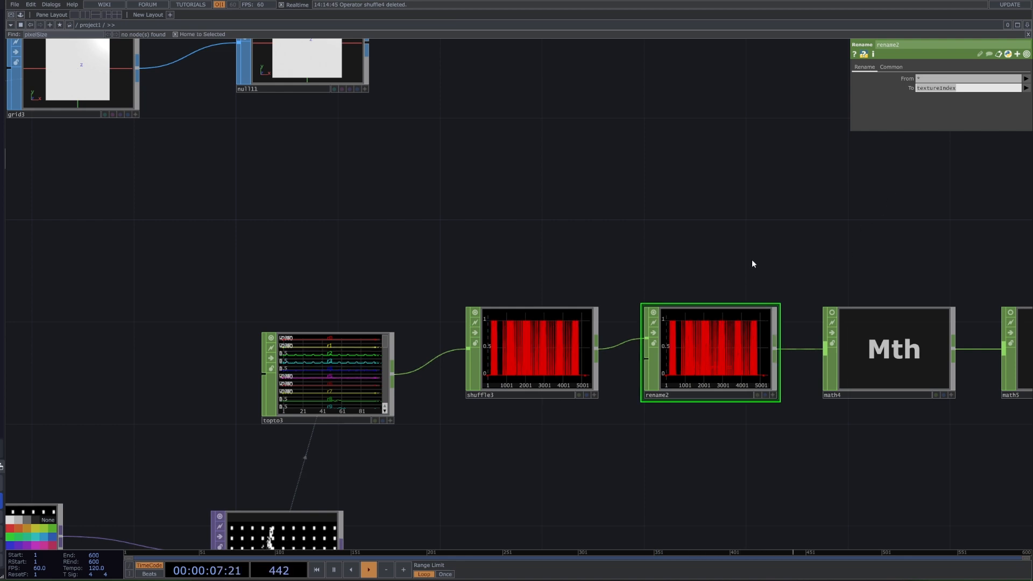
drag(752, 263, 672, 272)
drag(827, 252, 703, 263)
click(699, 355)
click(881, 67)
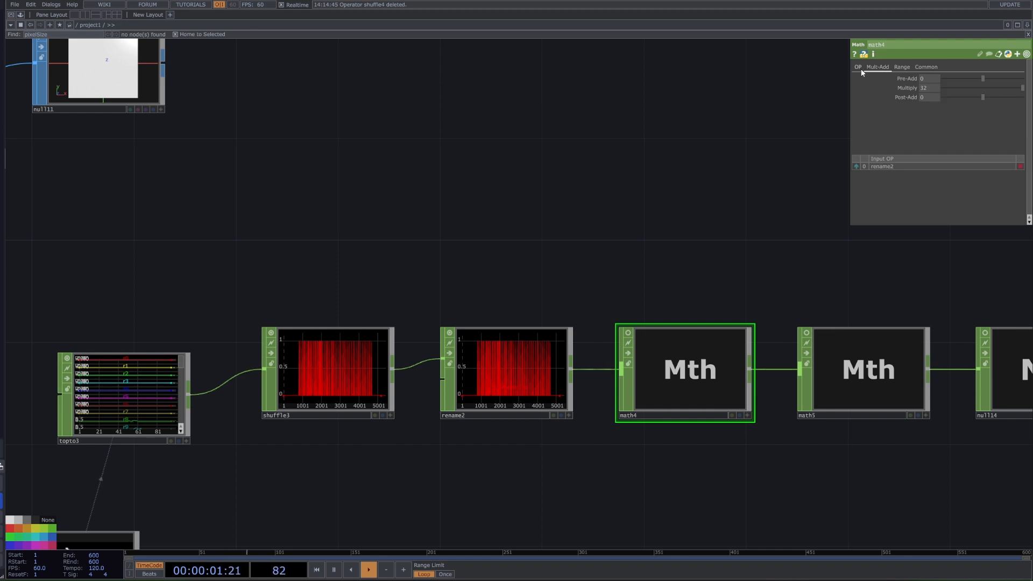
click(627, 334)
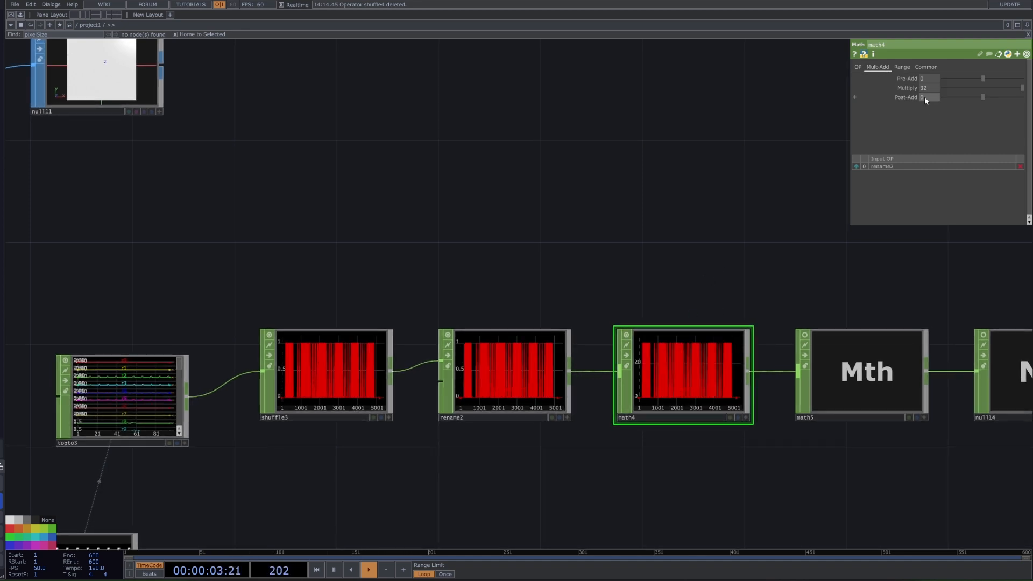
click(858, 66)
drag(822, 144, 682, 163)
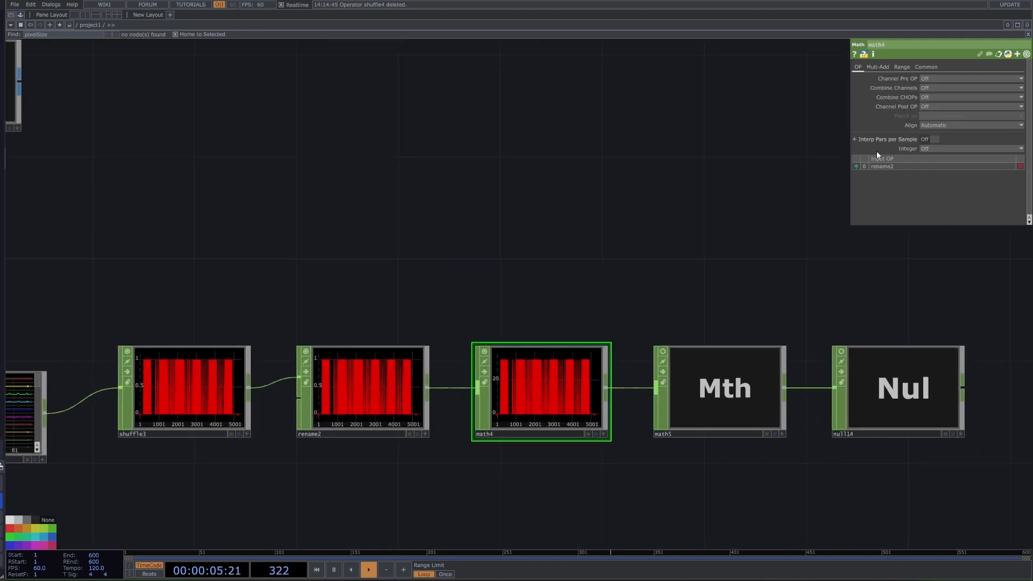
drag(808, 215, 702, 218)
Check the Integer rounding and other settings of math5 against math4, and turn on math5's viewer
click(610, 423)
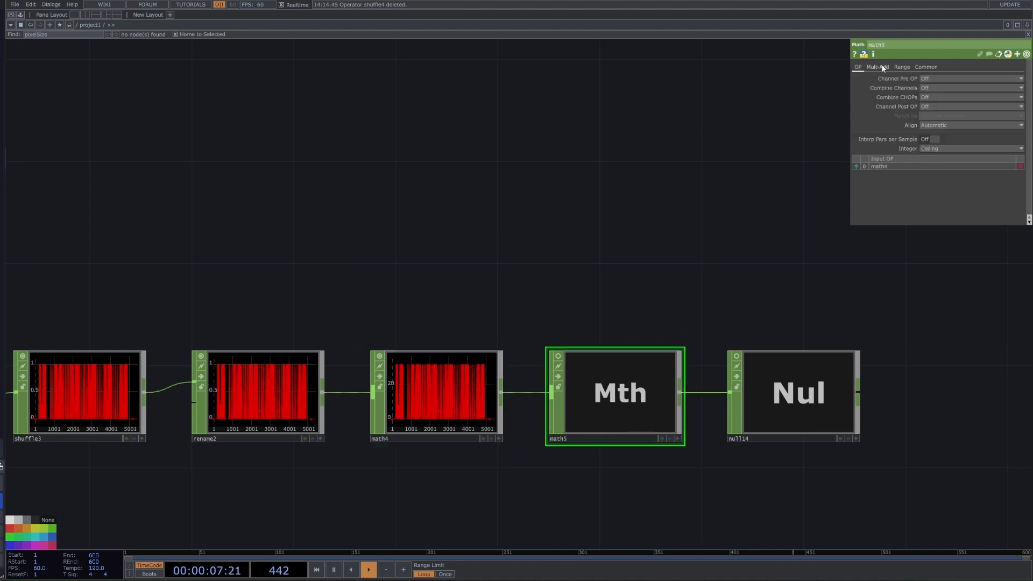
click(492, 369)
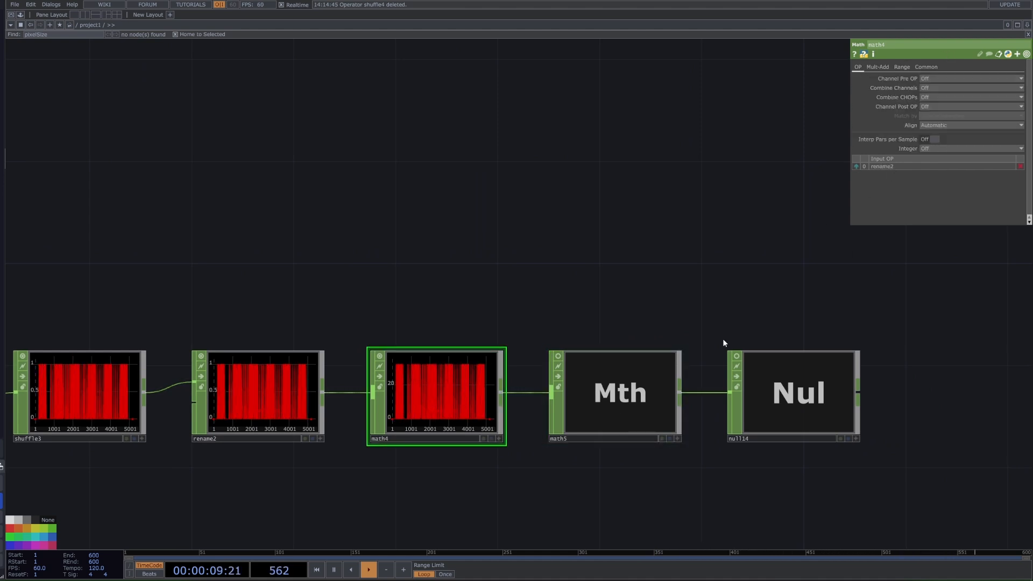
click(667, 366)
click(942, 150)
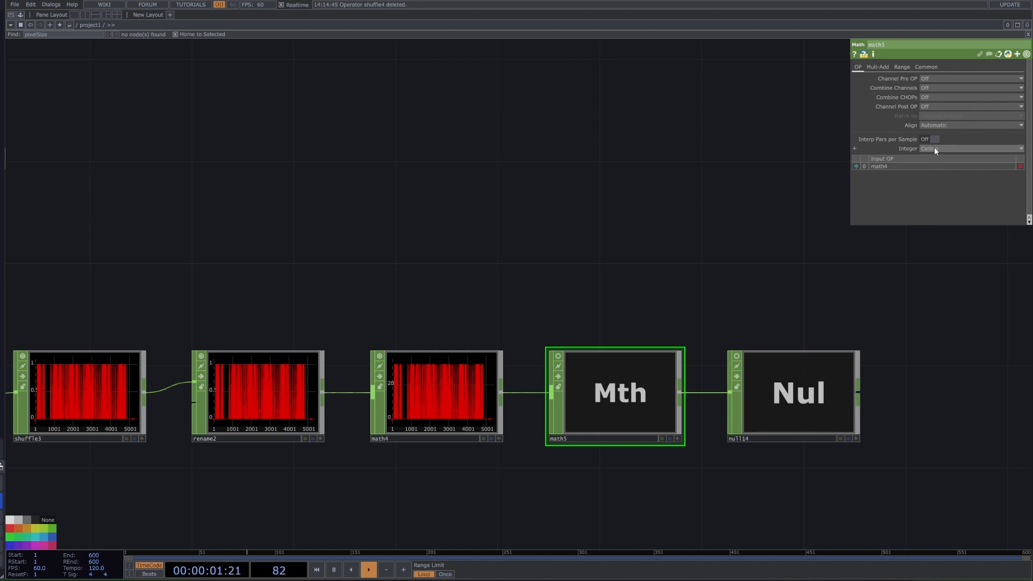
click(559, 356)
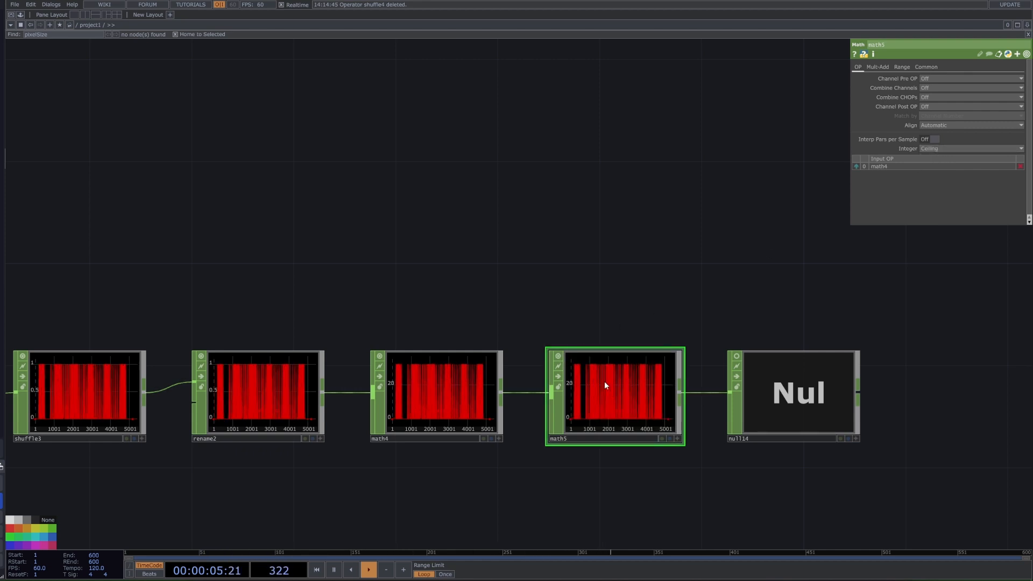
click(902, 67)
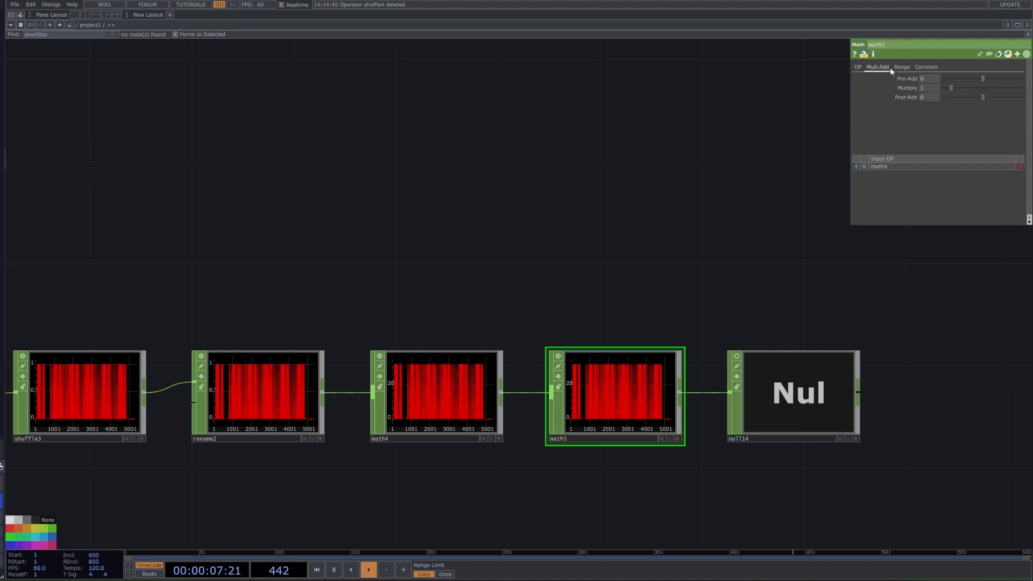
click(926, 66)
Turn on the viewer of null14 at the end of the CHOP chain
click(791, 406)
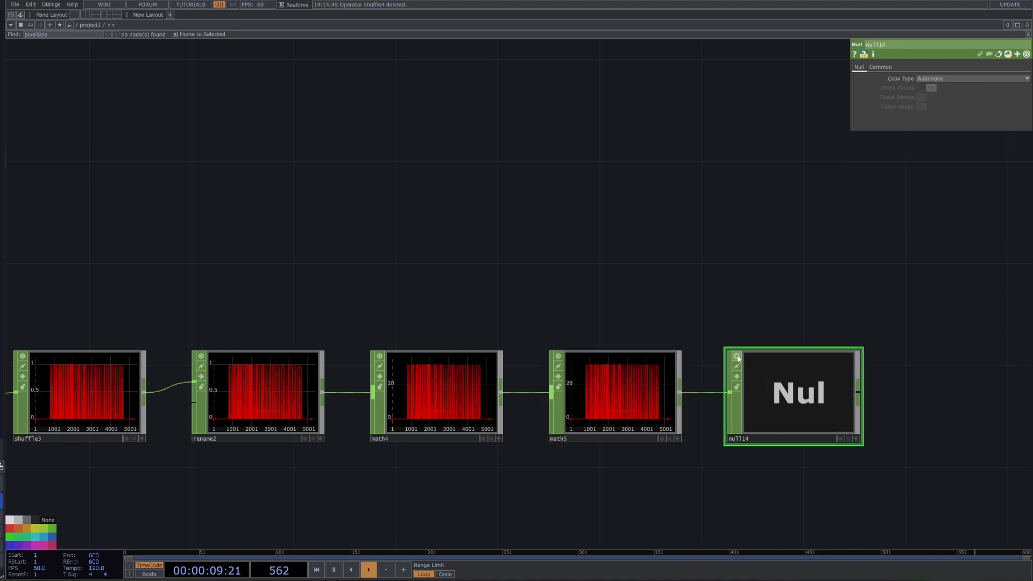
click(854, 433)
scroll(845, 418, down, 5)
scroll(851, 418, up, 5)
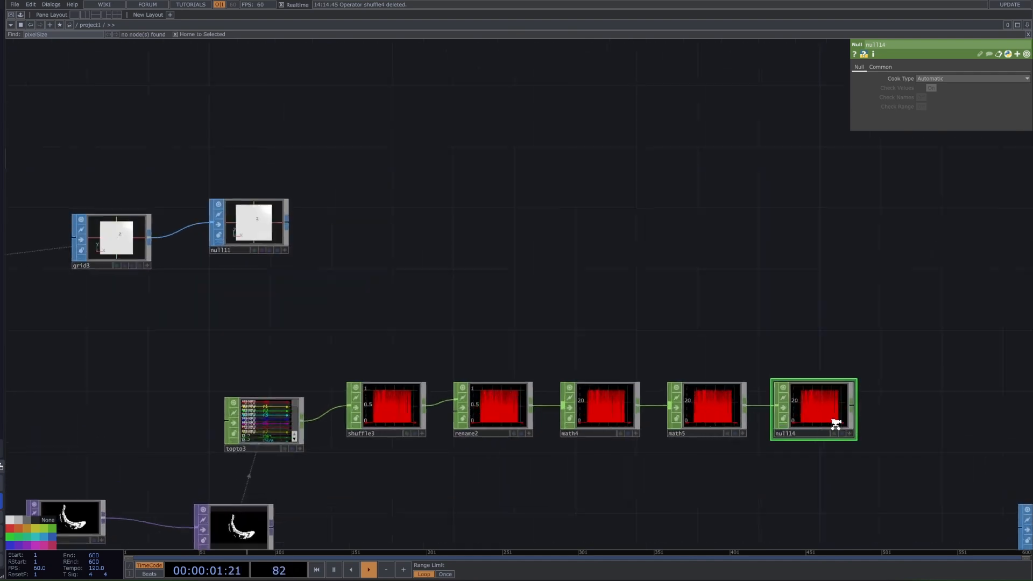
drag(829, 317, 302, 439)
click(806, 429)
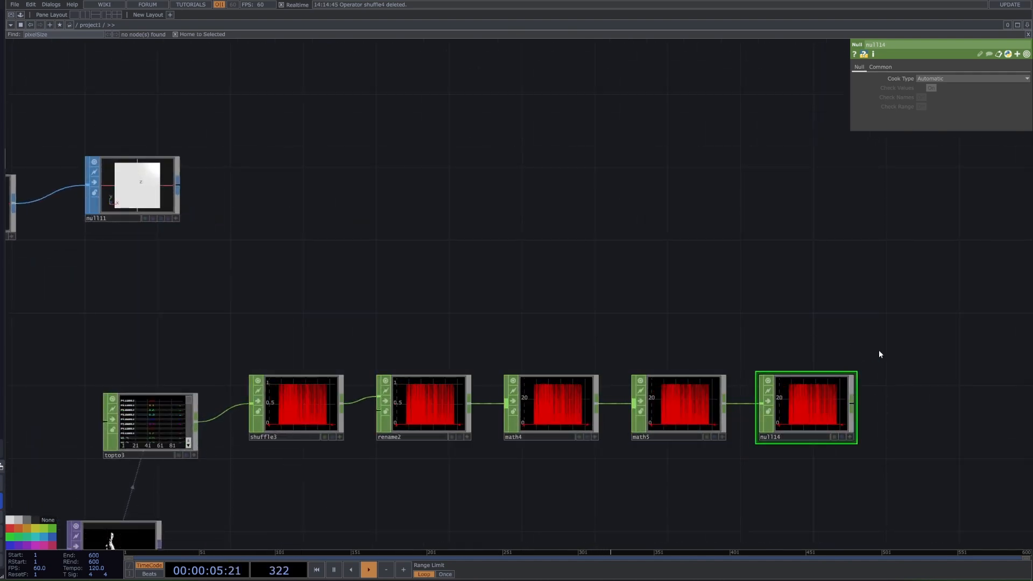
scroll(864, 381, down, 3)
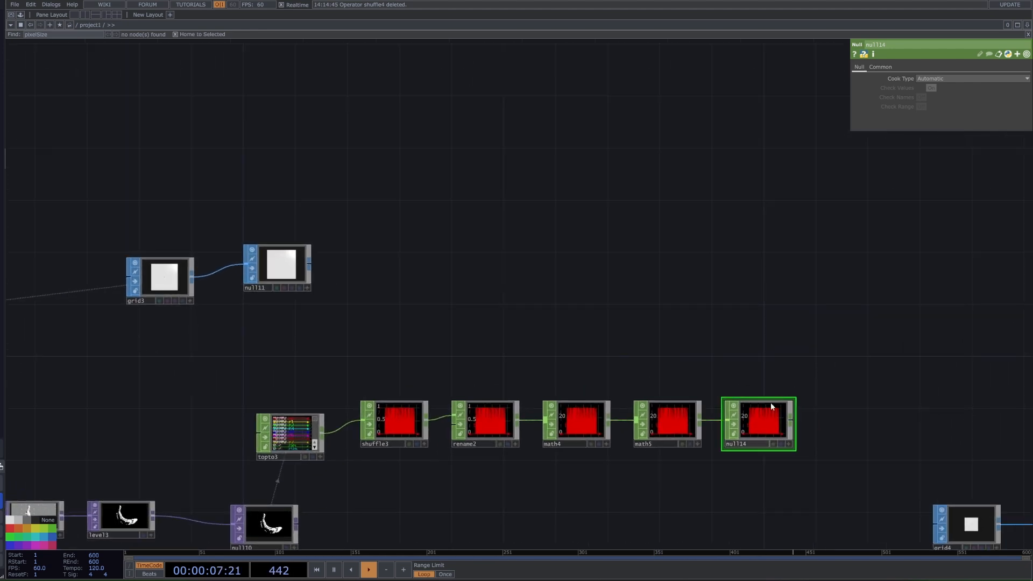
drag(757, 413, 860, 426)
key(ctrl+z)
scroll(778, 364, down, 4)
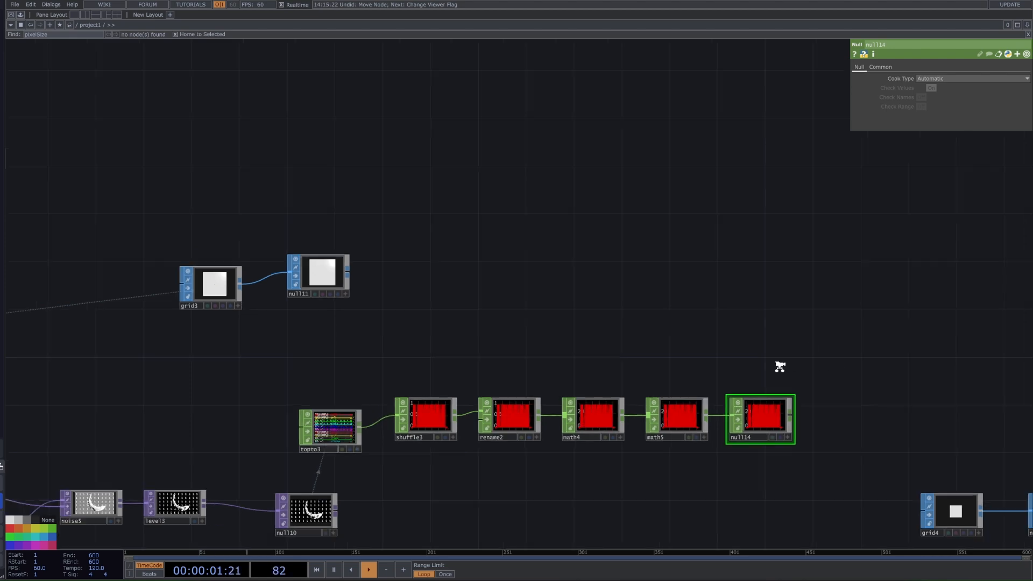
scroll(776, 334, down, 4)
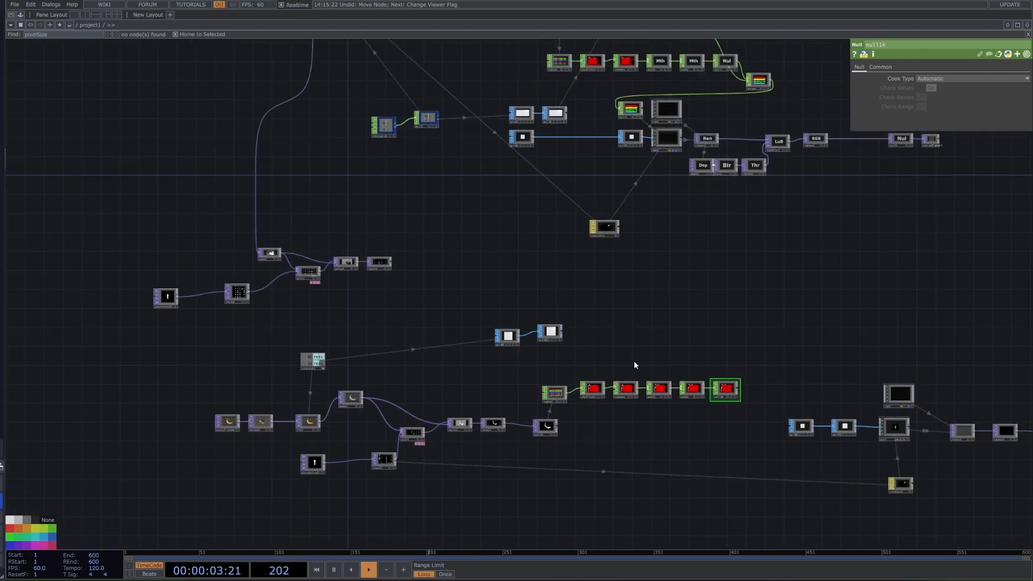
Add a SOP to CHOP that converts the null11 grid's point positions into channels, placed after null11
scroll(624, 297, up, 2)
right_drag(556, 282, 389, 315)
drag(588, 314, 507, 433)
scroll(507, 434, down, 3)
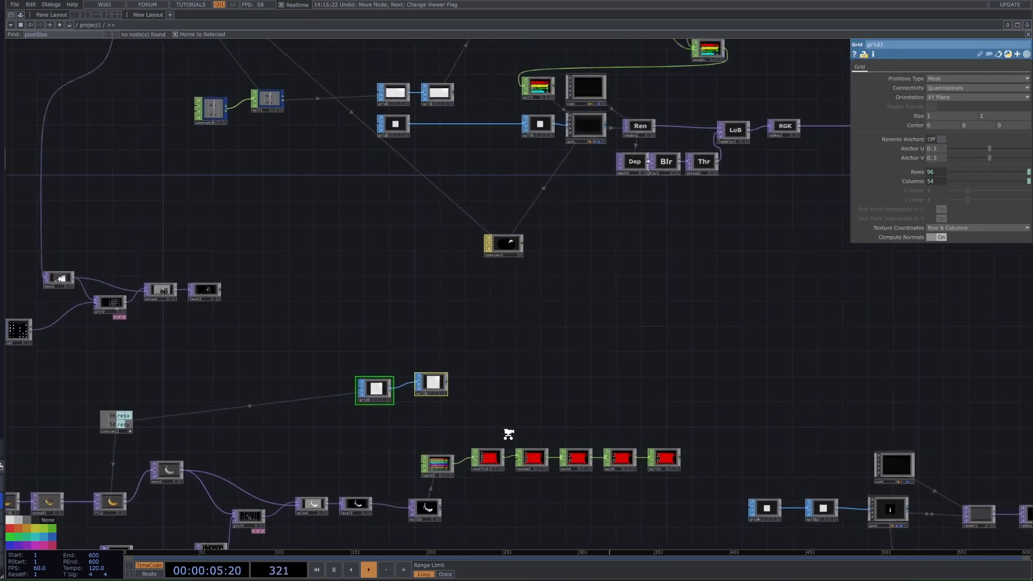
scroll(517, 328, up, 2)
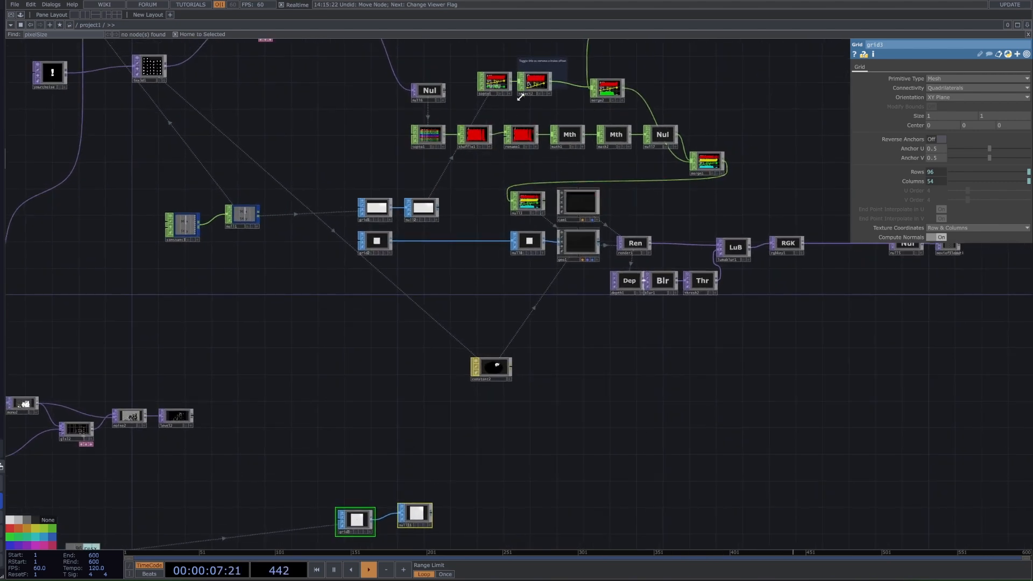
scroll(466, 432, up, 2)
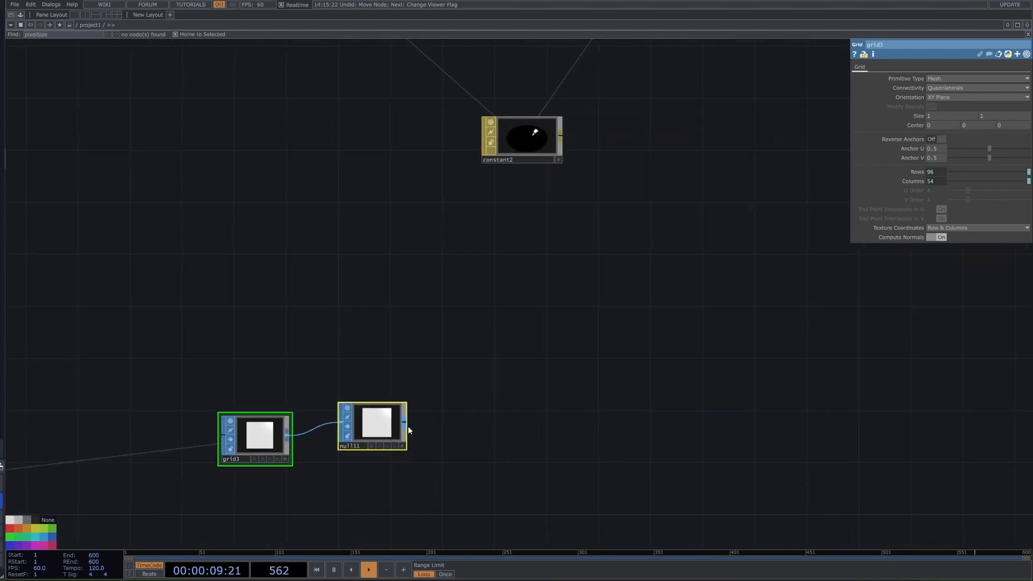
right_click(405, 426)
key(Tab)
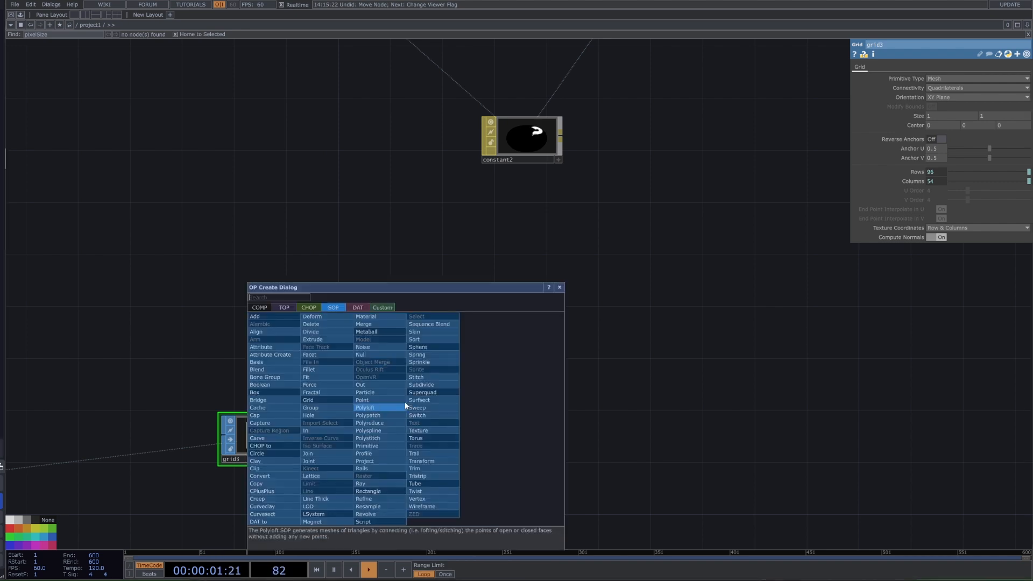
click(308, 308)
text(sop)
key(Return)
click(533, 436)
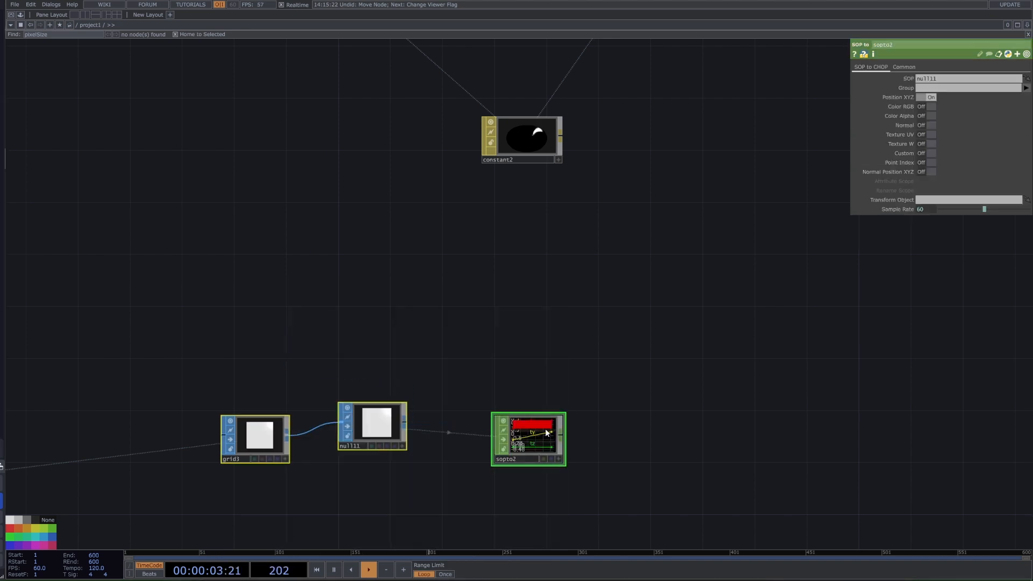
Append a Select CHOP to sopto2 and place it right beside it
drag(558, 443, 502, 451)
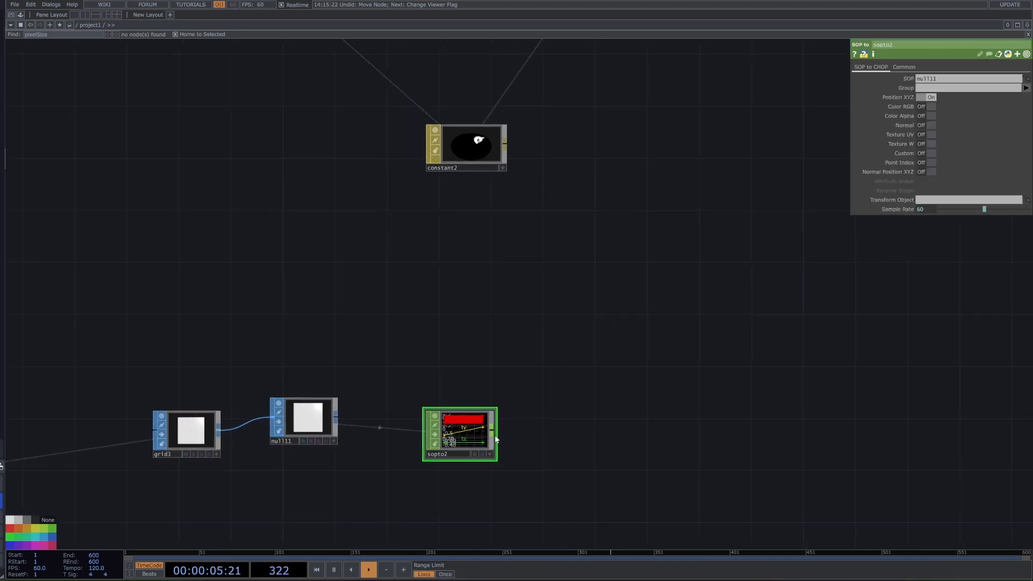
right_click(494, 431)
click(570, 440)
click(580, 418)
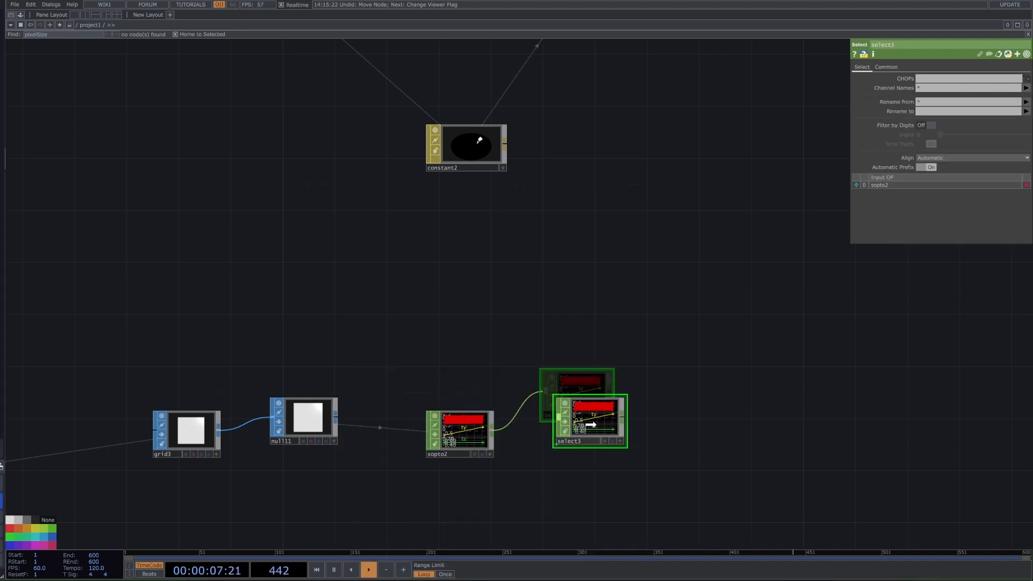
right_drag(355, 386, 199, 447)
drag(317, 423, 305, 436)
drag(592, 417, 546, 428)
Set select3's channel names to tx ty
scroll(506, 457, up, 5)
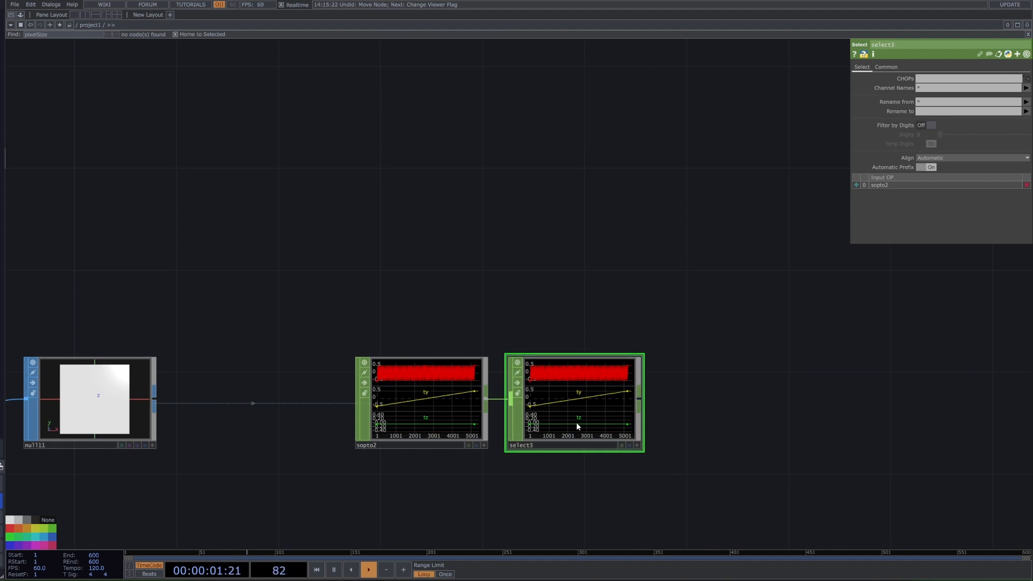
scroll(576, 422, up, 2)
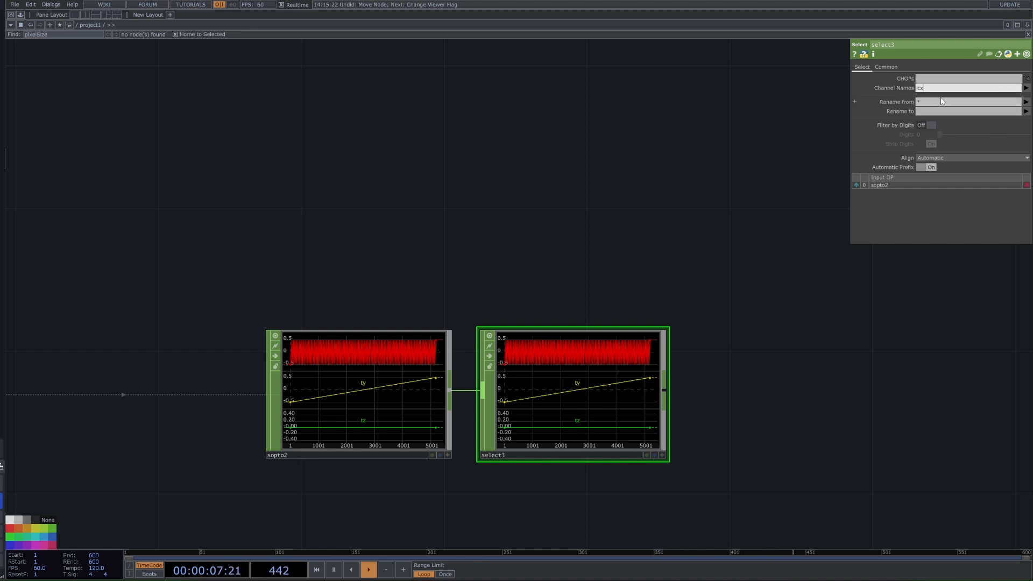
click(750, 331)
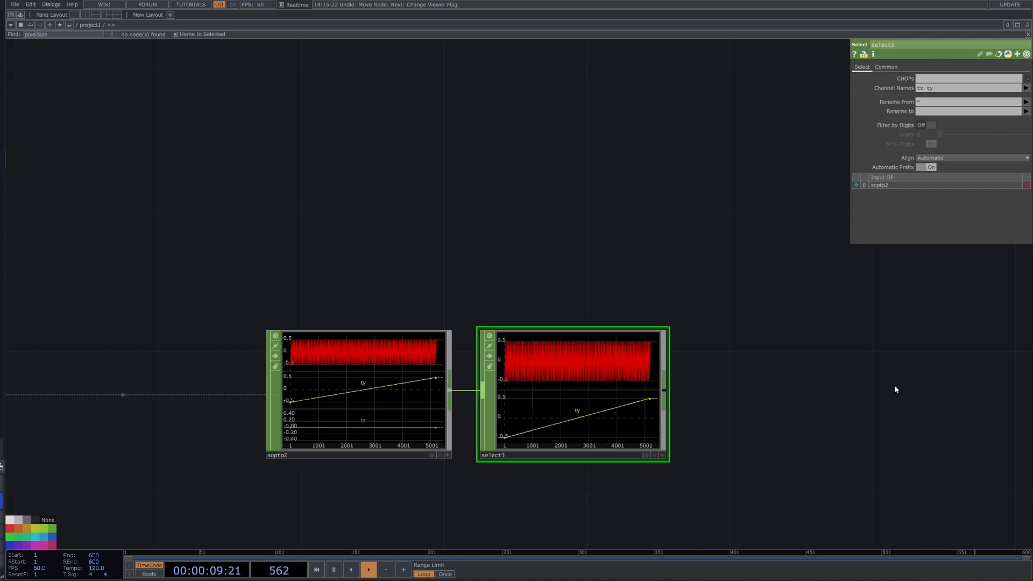
Bypass select3 so the channels from sopto2 pass through unfiltered
scroll(761, 302, down, 2)
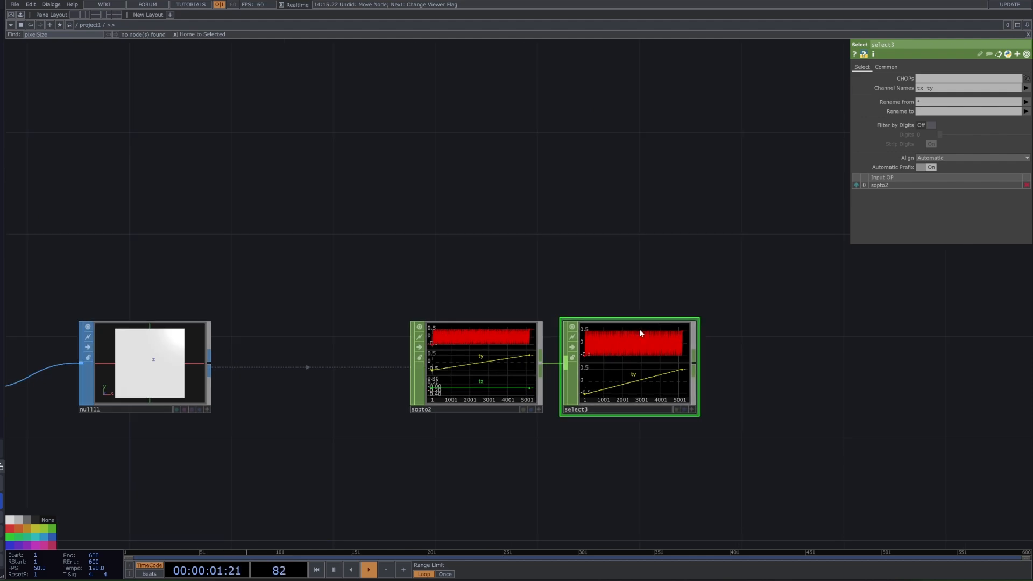
scroll(618, 333, down, 1)
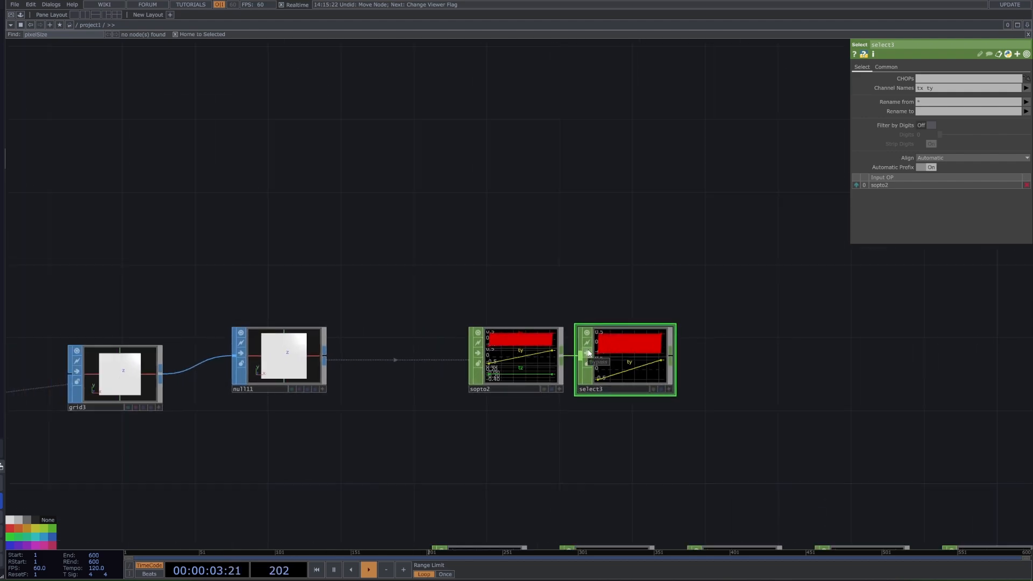
click(590, 353)
key(h)
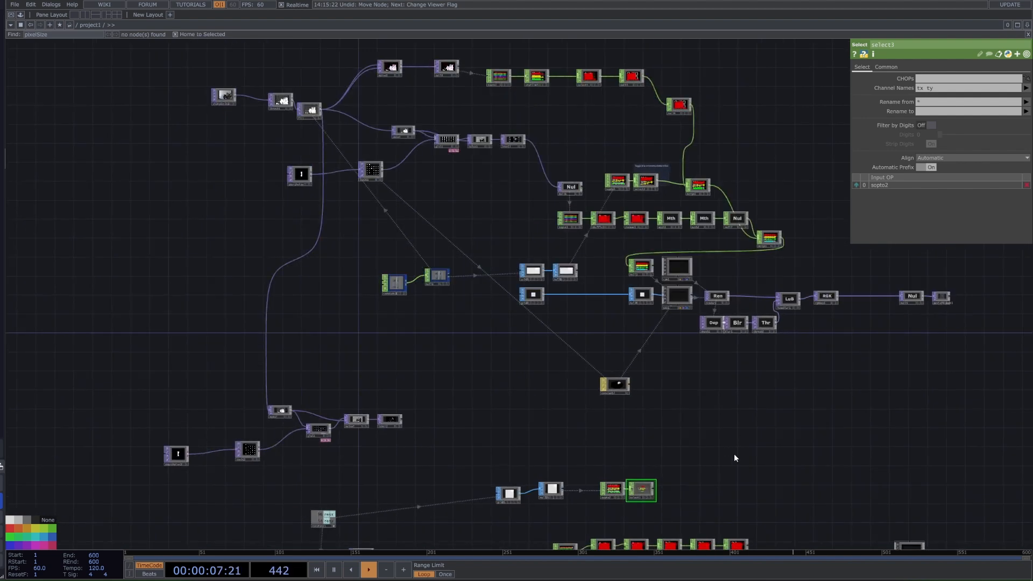
Add a Merge CHOP above the end of the texture-index chain and connect select3 and null14 into it
drag(706, 487, 655, 451)
scroll(670, 428, up, 3)
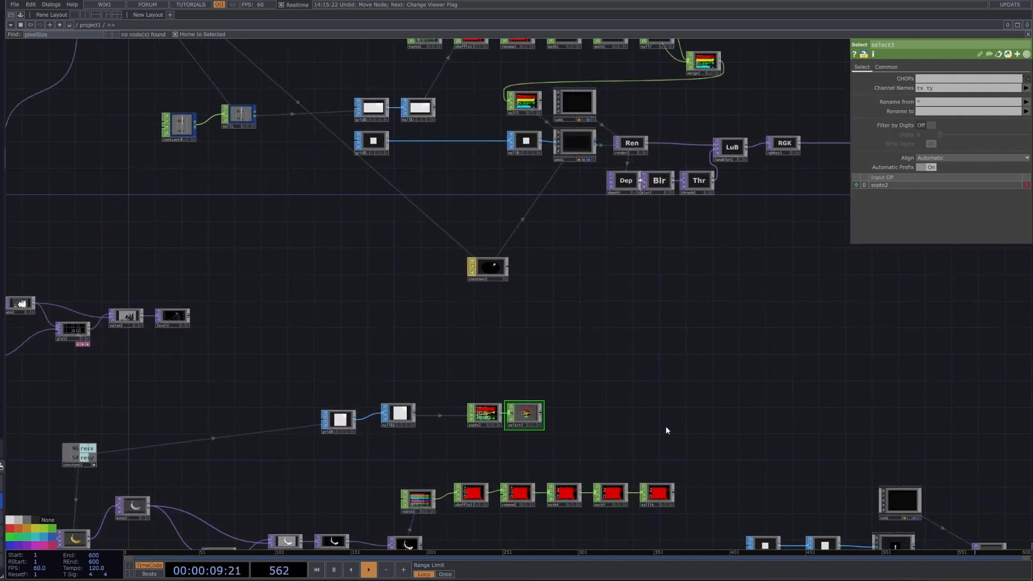
scroll(698, 436, up, 2)
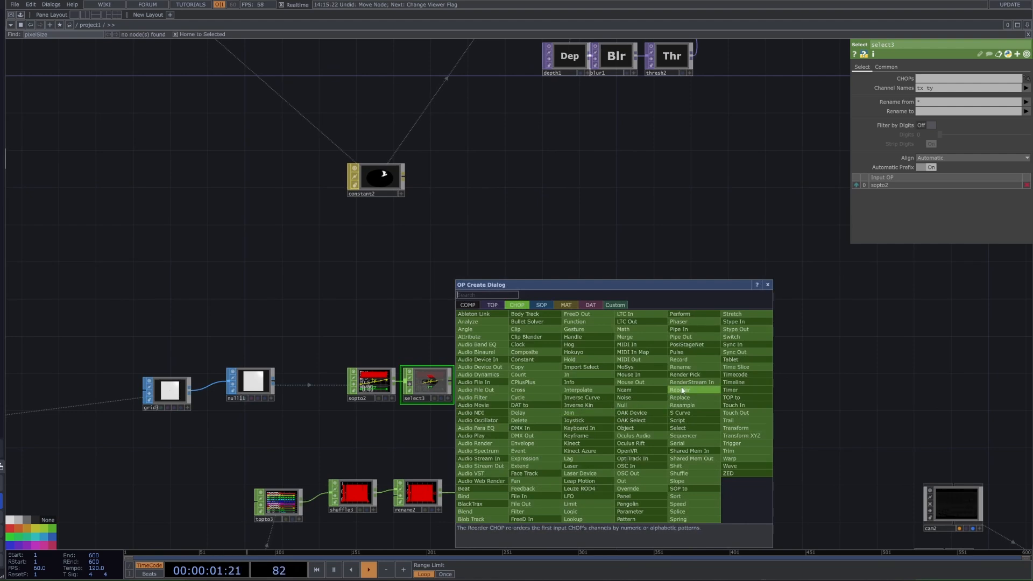
click(625, 336)
click(689, 422)
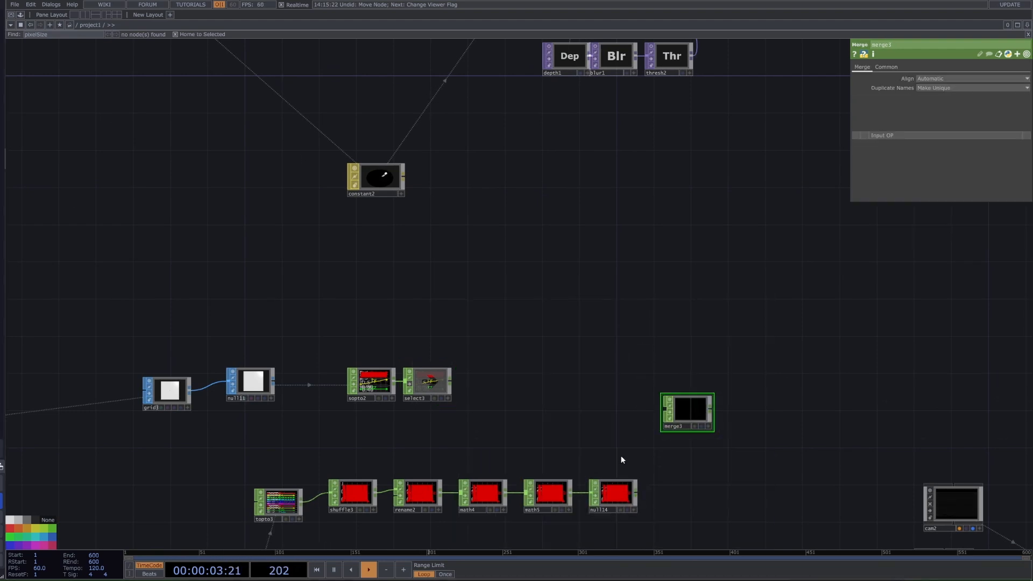
drag(457, 383, 667, 416)
scroll(710, 430, up, 8)
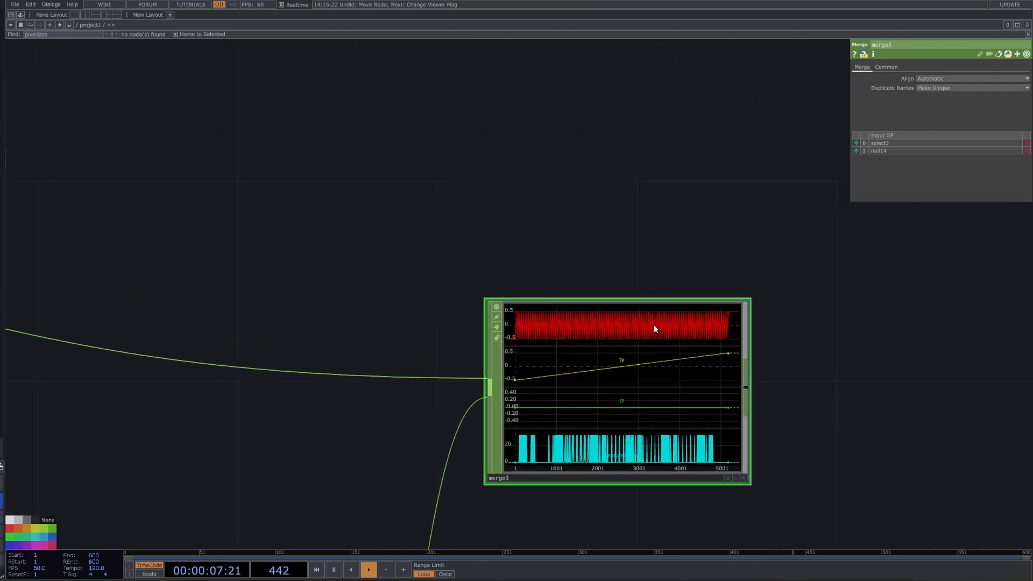
scroll(711, 469, down, 5)
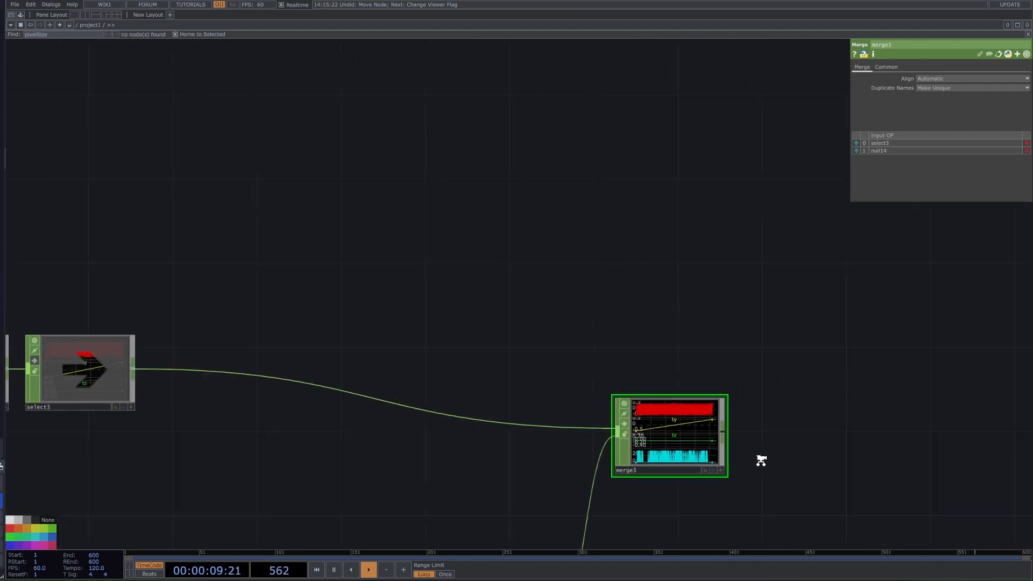
scroll(761, 461, down, 10)
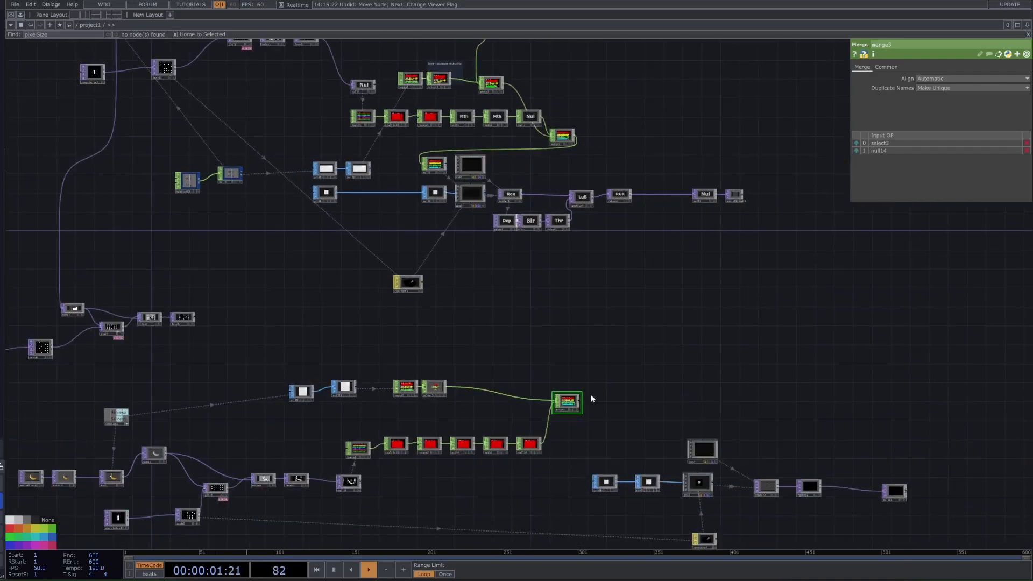
scroll(591, 398, up, 5)
key(Tab)
text(nu)
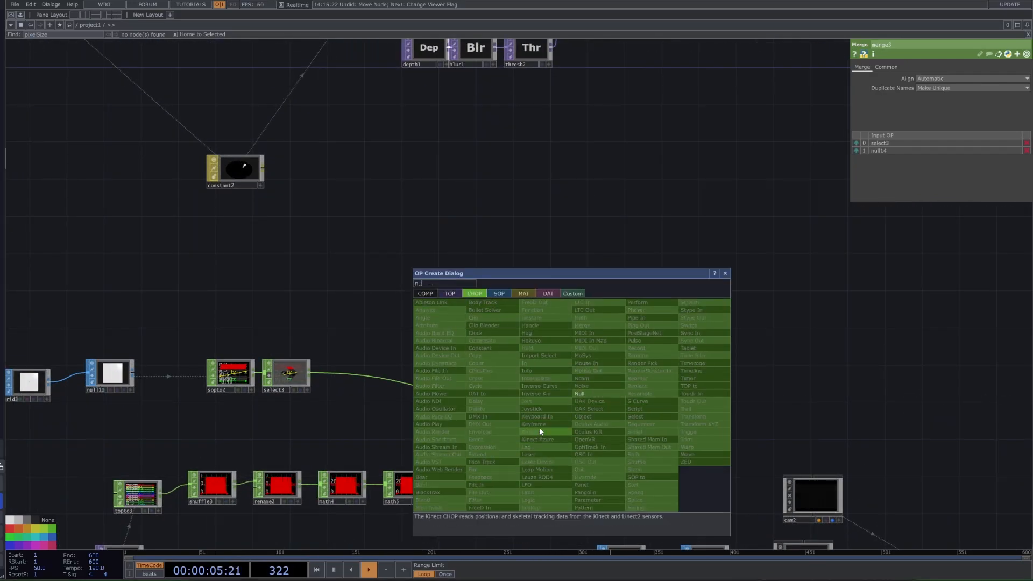
click(592, 388)
click(598, 401)
key(ctrl+z)
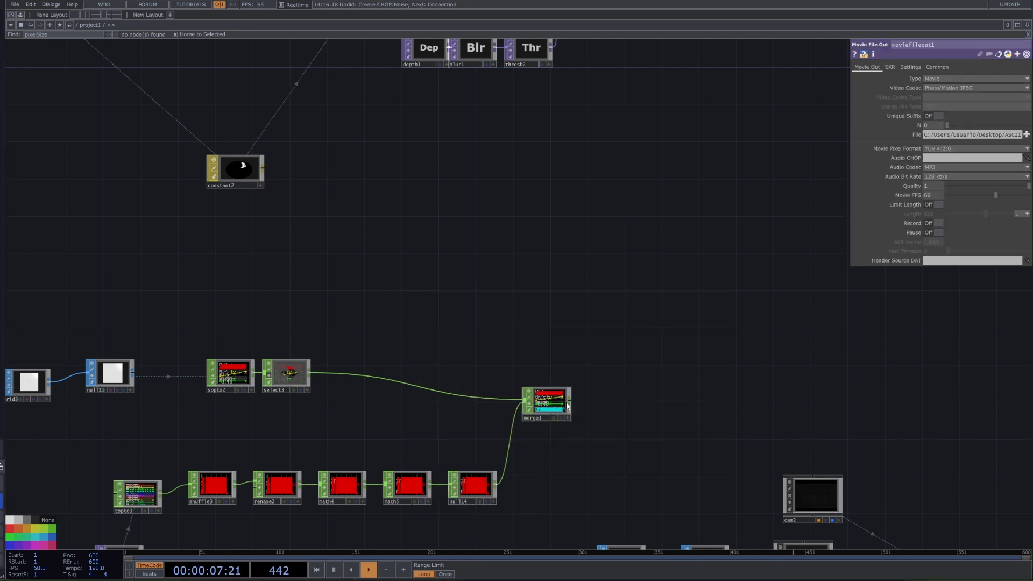
Append a Null CHOP to the output of merge3
right_click(567, 404)
right_click(570, 399)
click(568, 399)
click(623, 405)
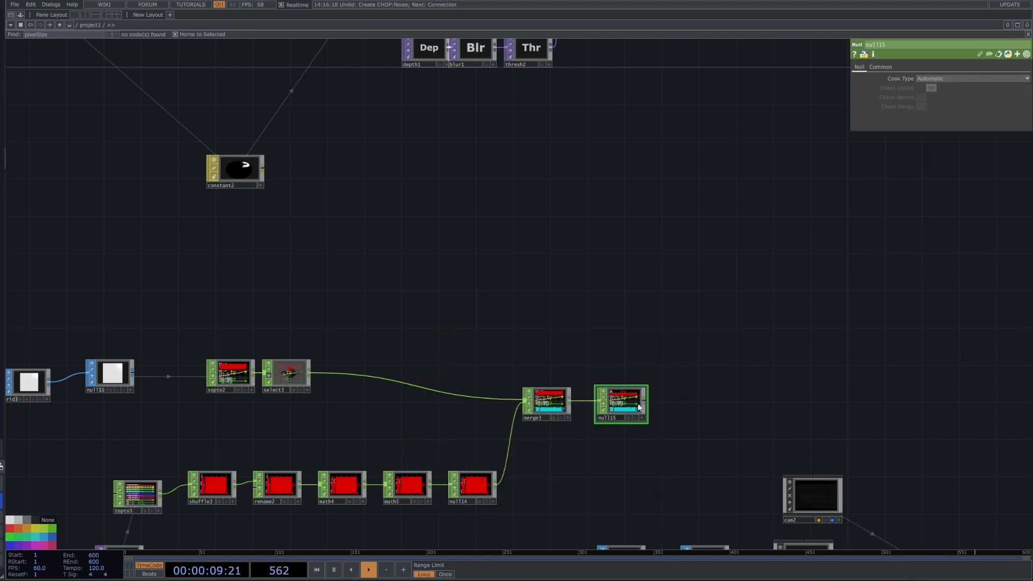
drag(717, 408, 686, 375)
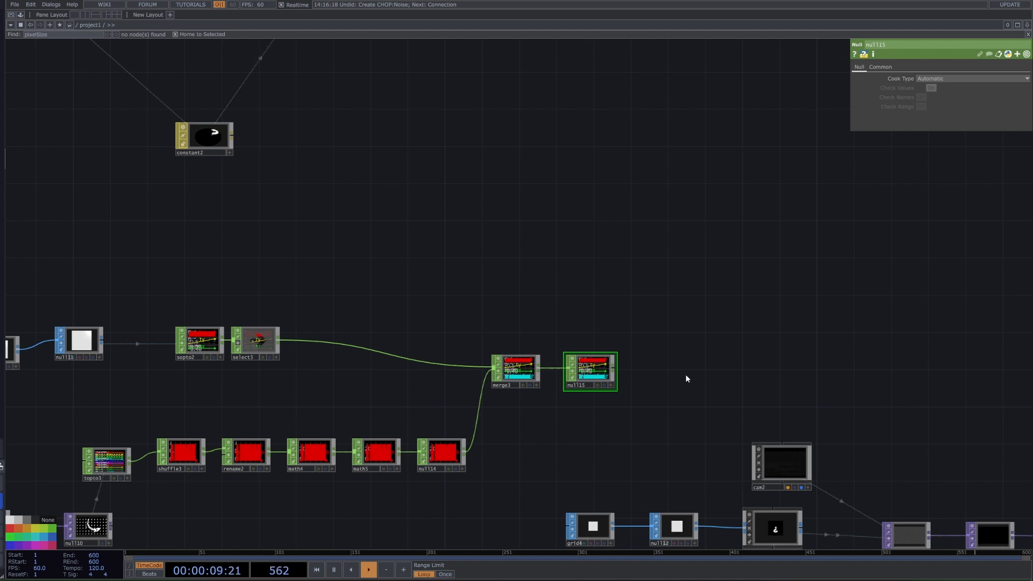
Move geo2 slightly down from cam2 and turn on its instancing
scroll(685, 373, down, 6)
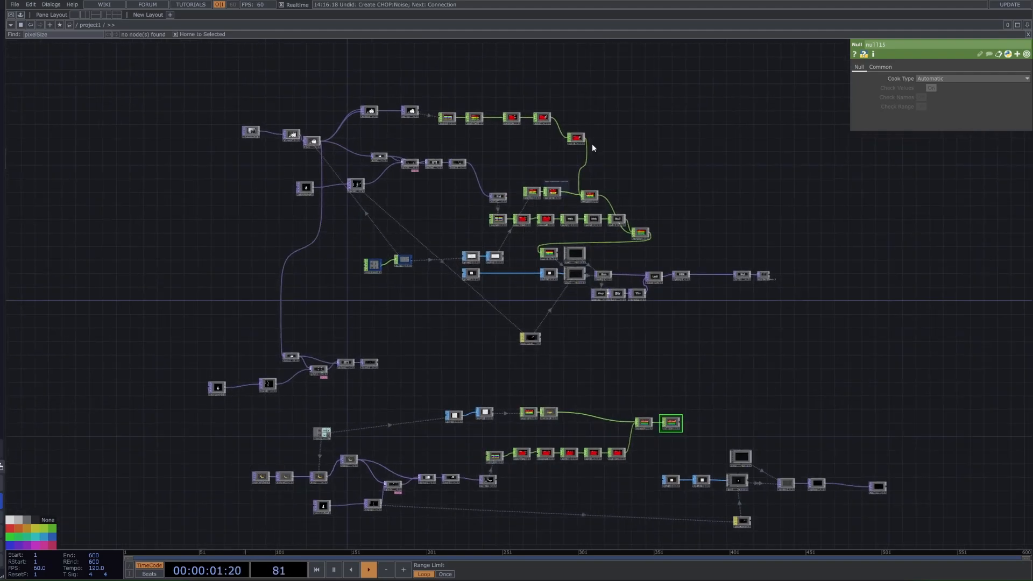
drag(461, 105, 589, 136)
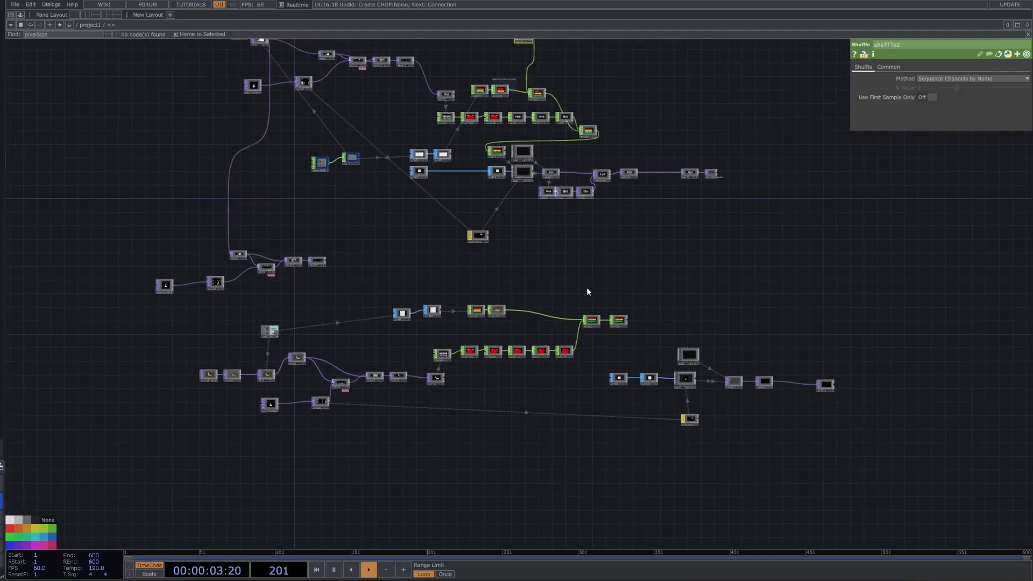
scroll(588, 292, up, 5)
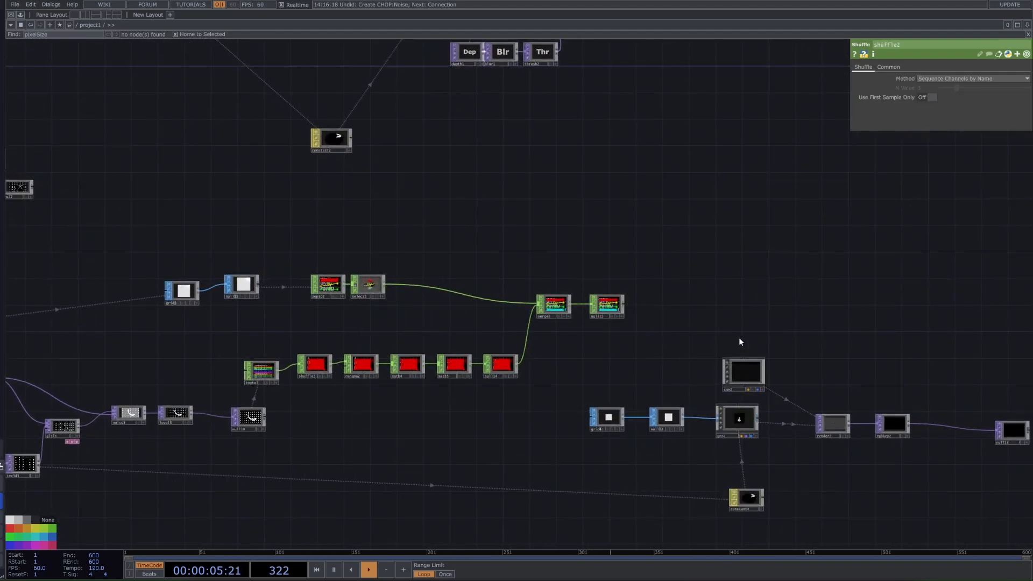
click(737, 418)
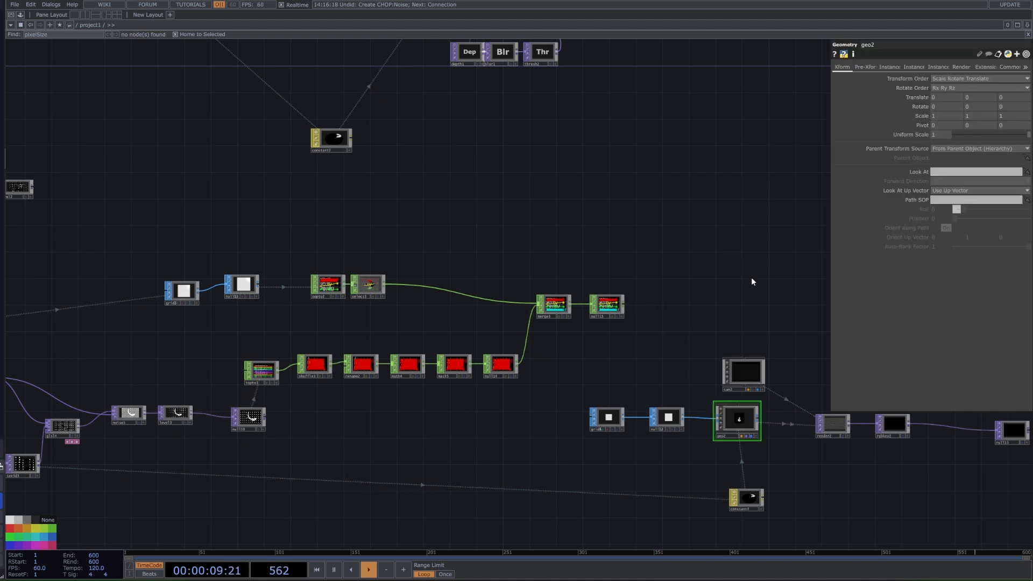
scroll(728, 399, up, 3)
right_drag(657, 213, 565, 277)
drag(611, 292, 525, 261)
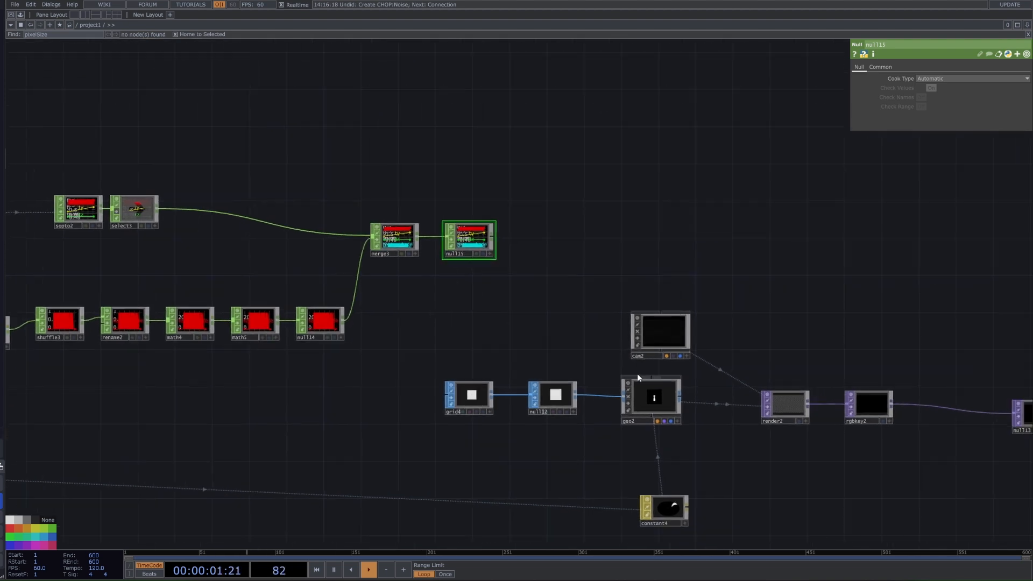
scroll(638, 378, up, 3)
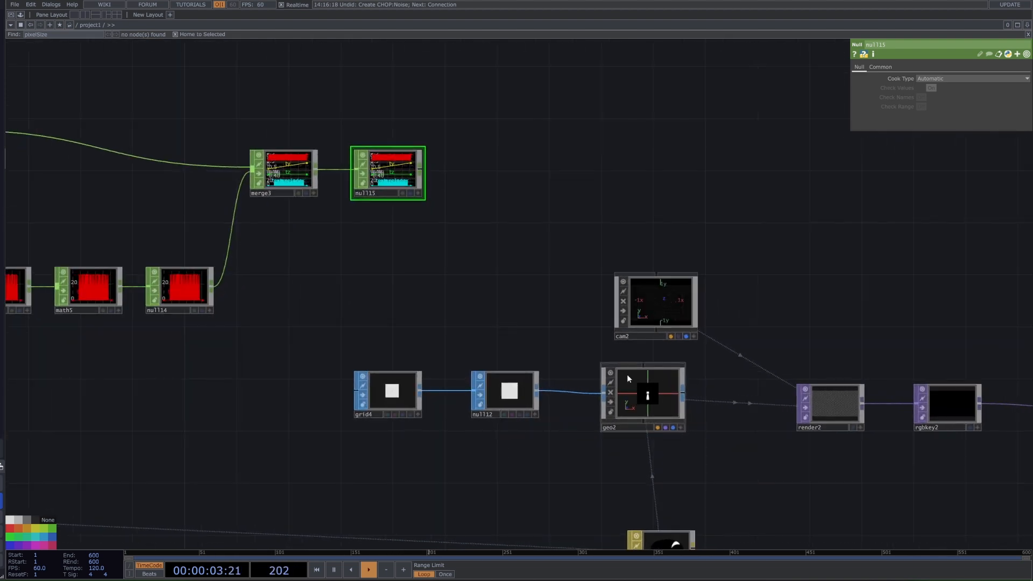
drag(646, 371, 654, 415)
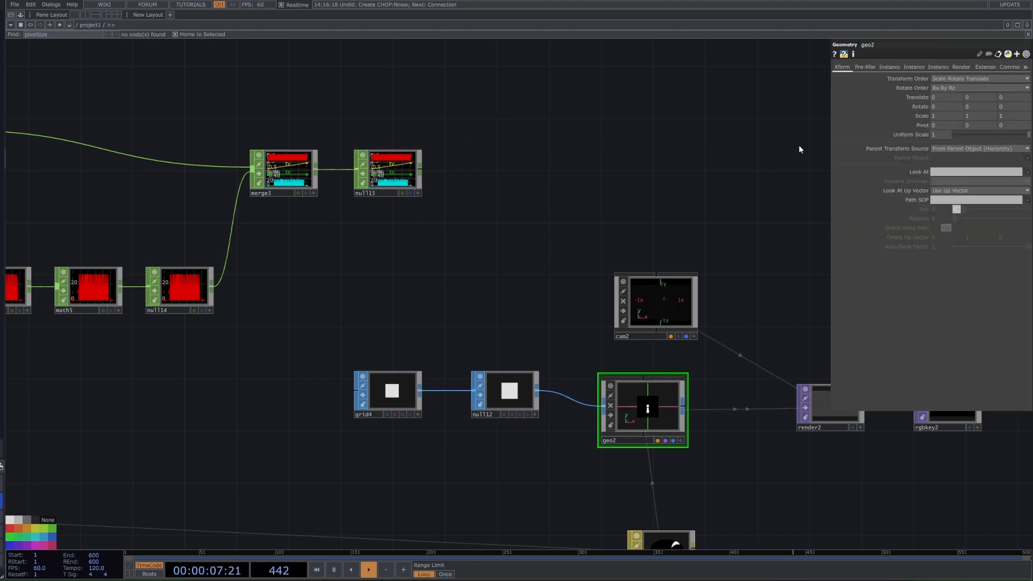
click(889, 68)
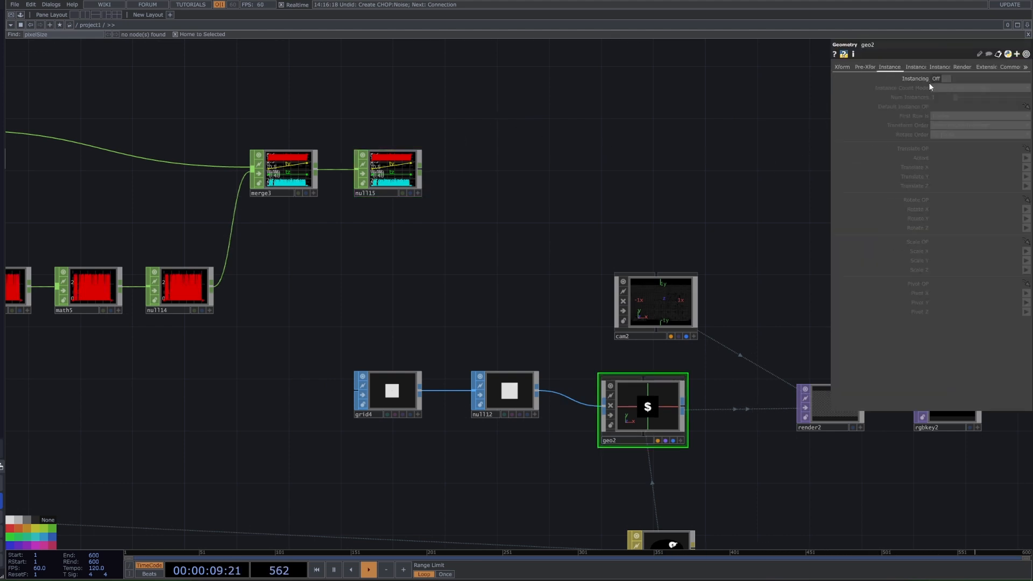
click(945, 78)
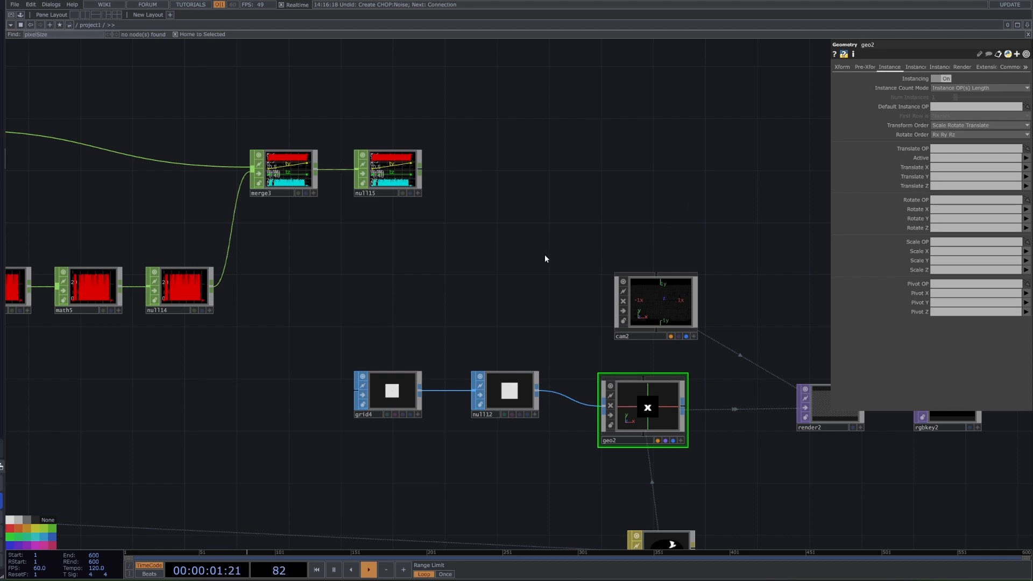
Set geo2's Translate OP to null15 and map Translate X, Y and Z to the tx, ty and tz channels
drag(387, 171, 975, 154)
scroll(453, 169, up, 5)
click(1025, 168)
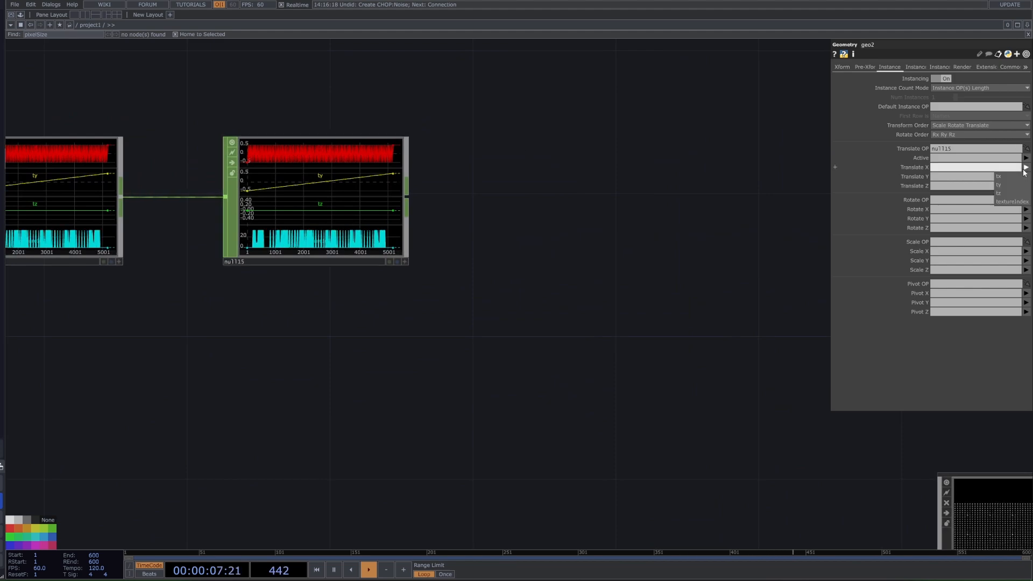
click(317, 157)
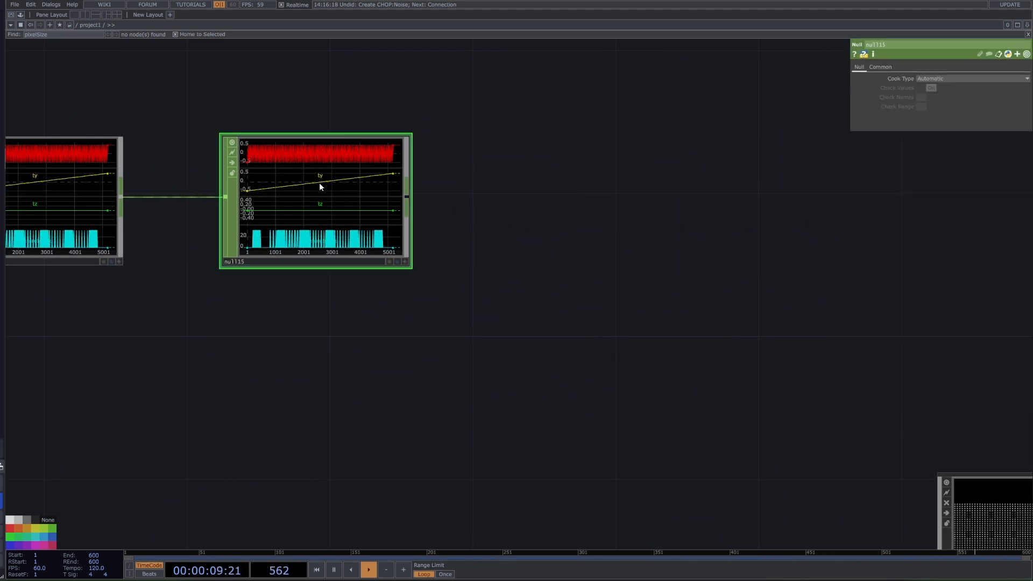
scroll(742, 411, down, 5)
click(811, 360)
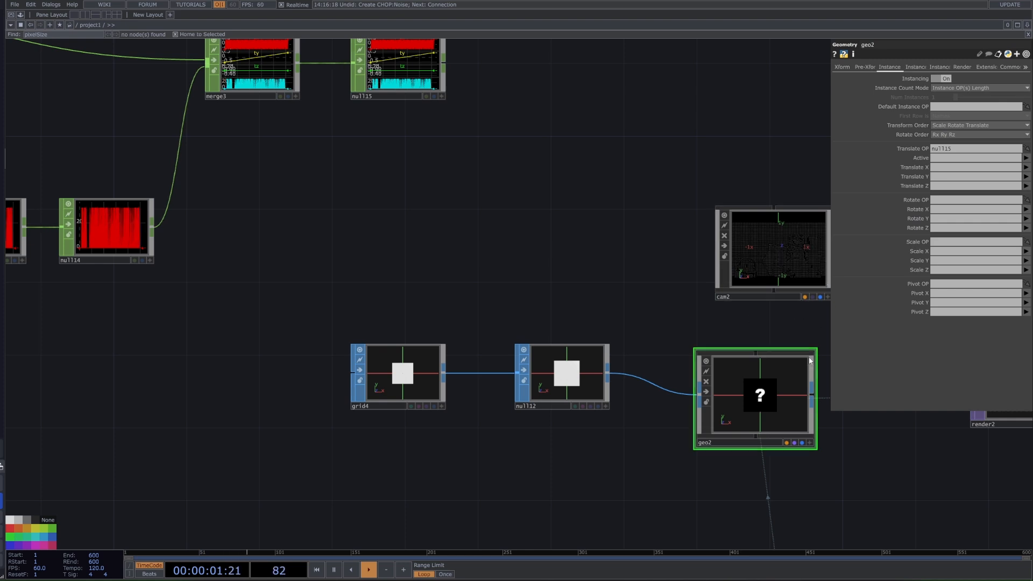
click(955, 168)
text(tx)
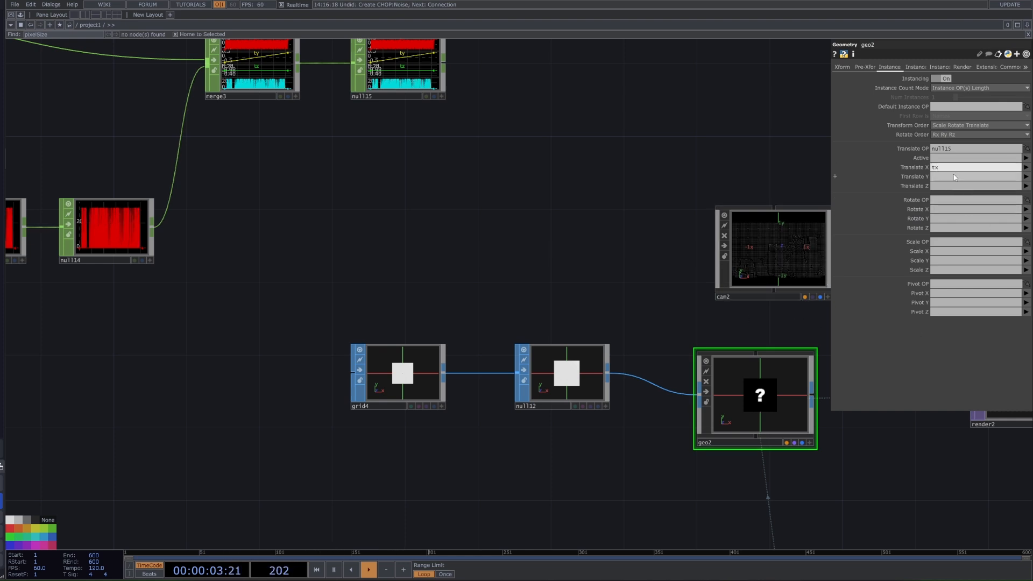
key(Return)
click(747, 229)
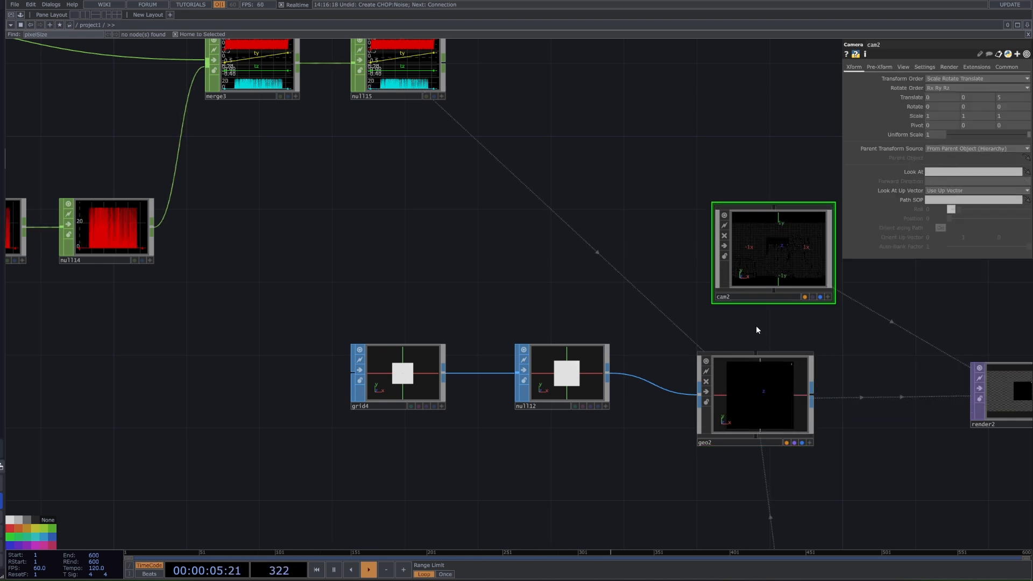
click(756, 359)
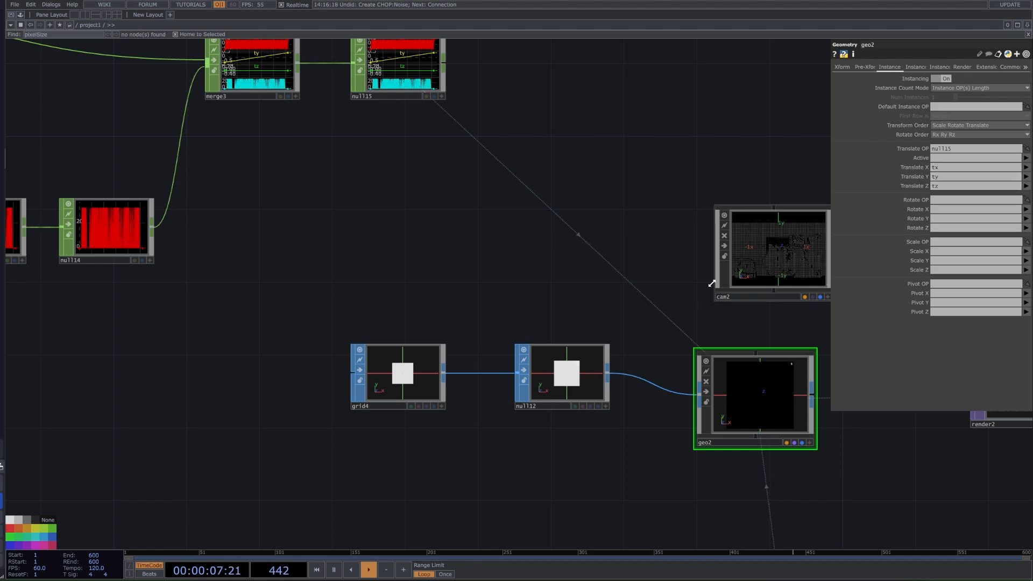
Examine geo1's instancing settings in the upper network as a reference for geo2
scroll(676, 266, down, 2)
drag(646, 202, 696, 289)
middle_drag(804, 481, 791, 333)
drag(826, 175, 702, 187)
middle_drag(608, 399, 619, 463)
middle_drag(463, 276, 463, 288)
drag(452, 202, 586, 268)
middle_drag(616, 281, 611, 404)
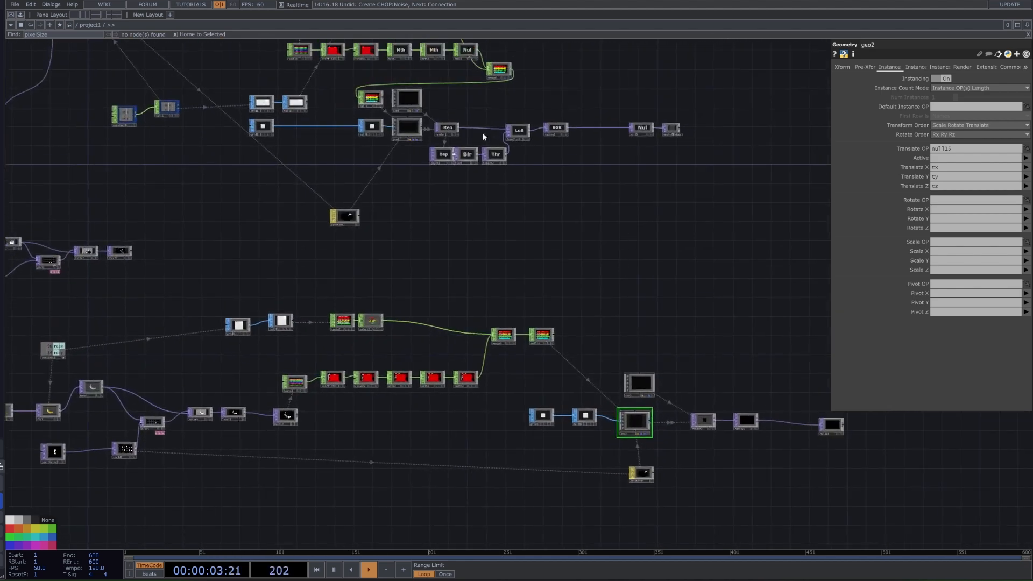
click(407, 128)
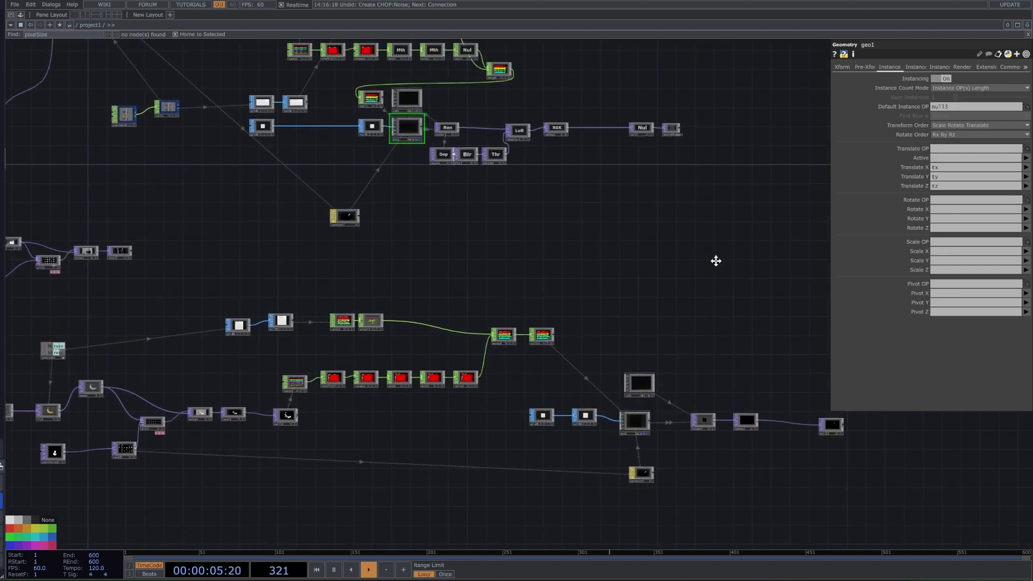
Set geo2's Default Instance OP to null15 and clear its Translate OP
drag(699, 440, 691, 375)
middle_drag(690, 367, 682, 318)
click(554, 347)
middle_drag(532, 200, 533, 187)
scroll(533, 187, up, 2)
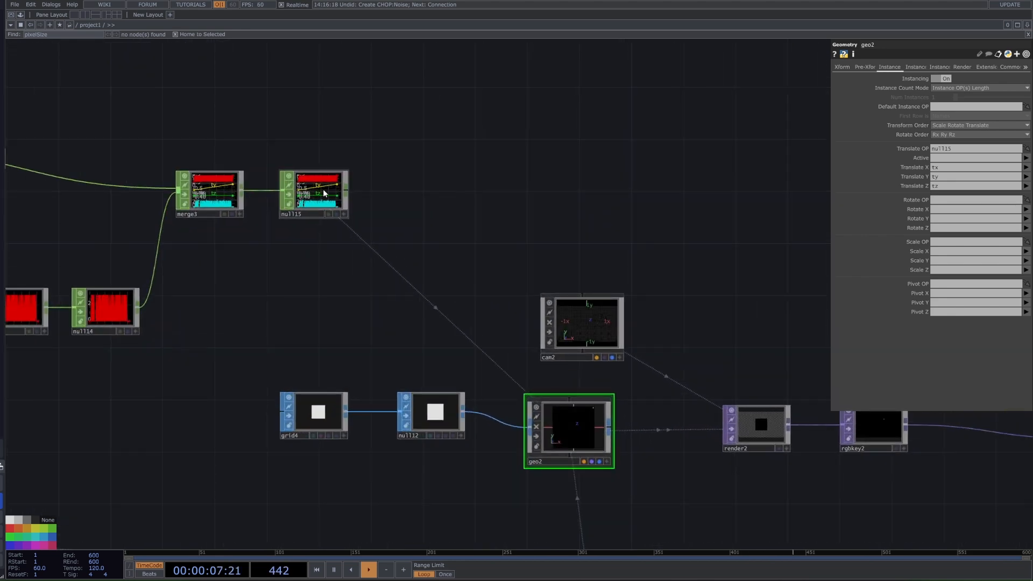
drag(317, 193, 973, 111)
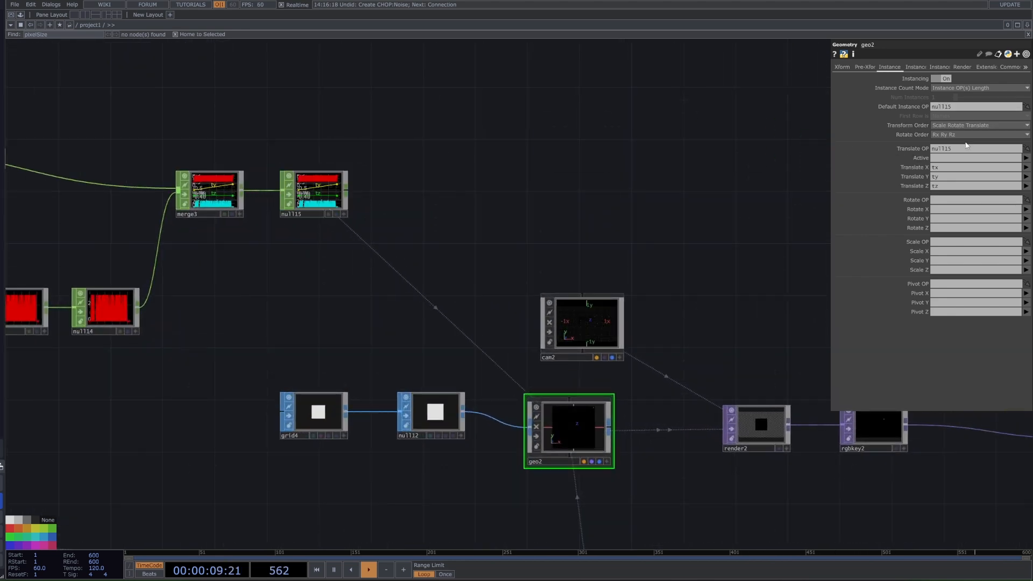
key(BackSpace)
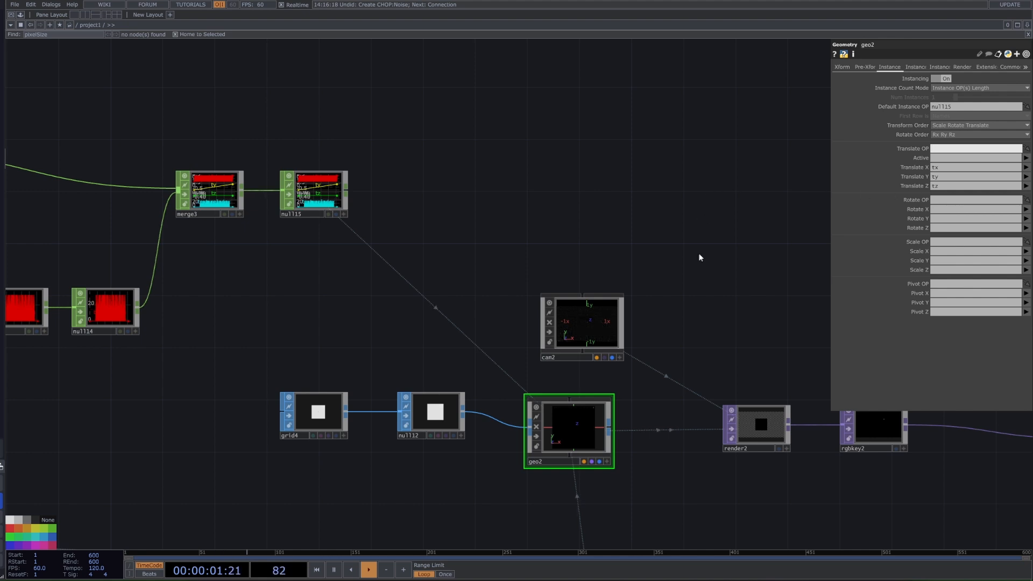
drag(938, 166, 903, 163)
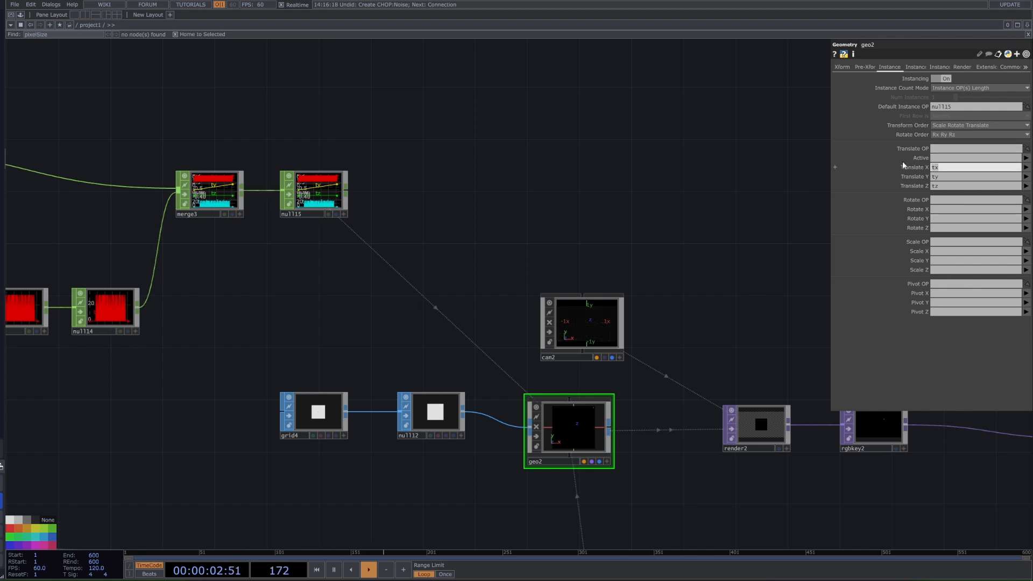
click(956, 187)
click(954, 178)
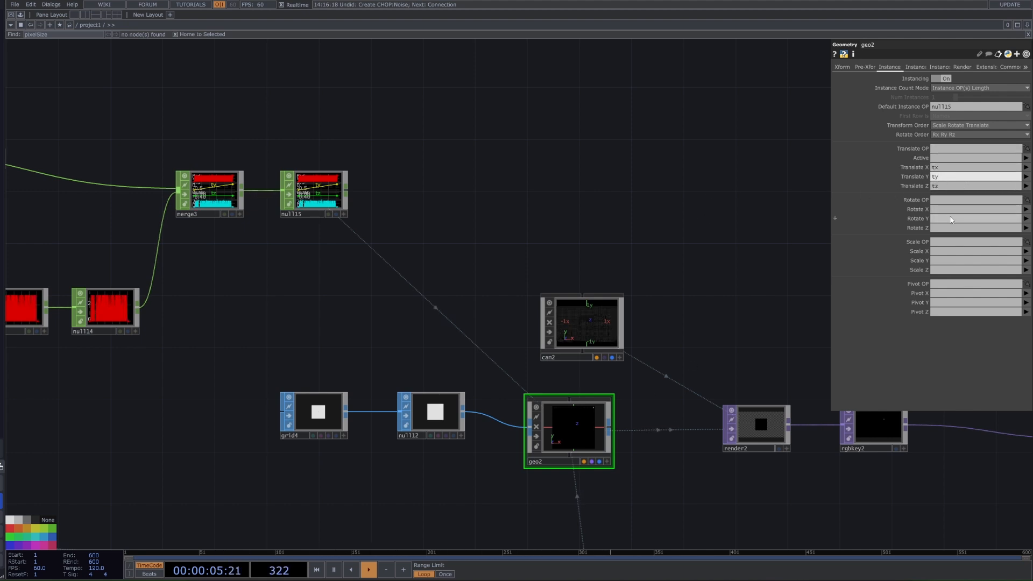
click(835, 158)
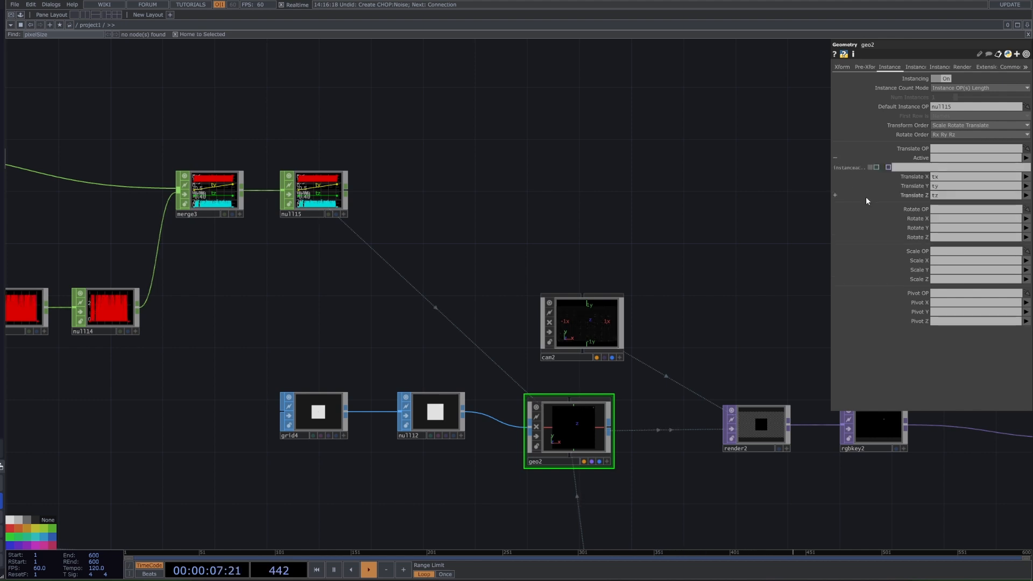
click(909, 162)
Examine geo1's Instance 2 texture coordinate settings and return to the same settings of geo2
scroll(743, 209, down, 5)
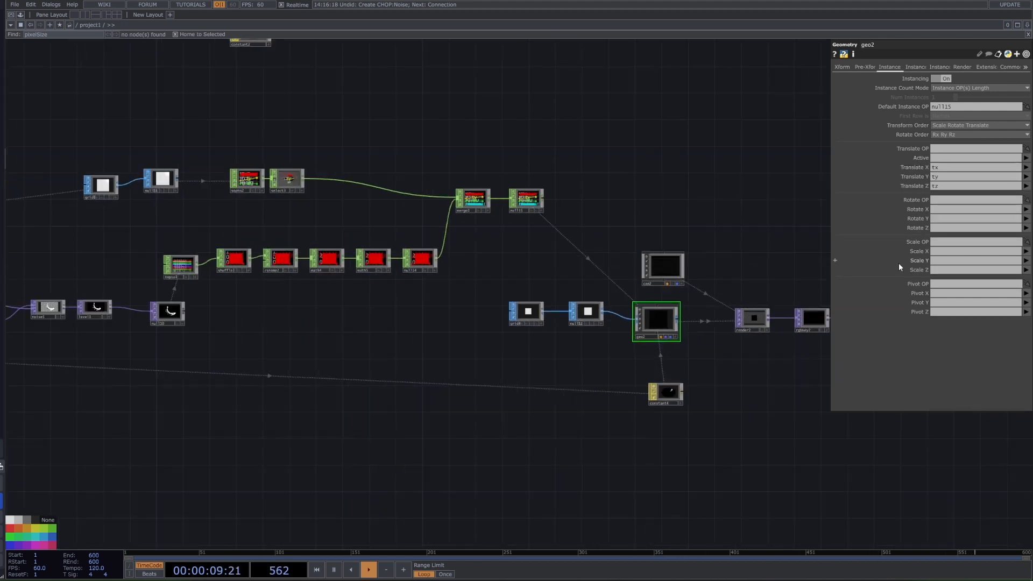
click(915, 67)
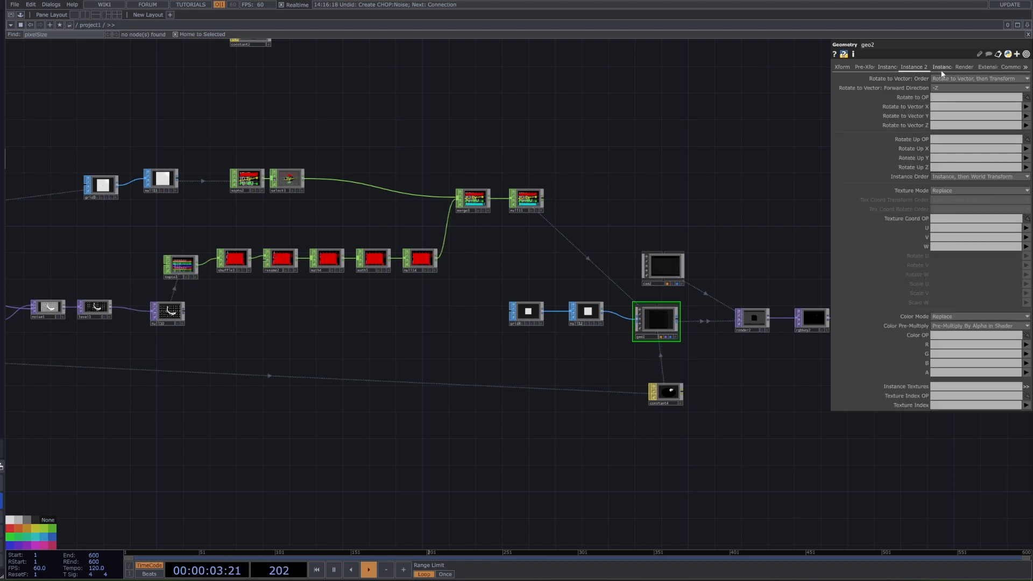
drag(689, 191, 692, 276)
scroll(692, 276, down, 3)
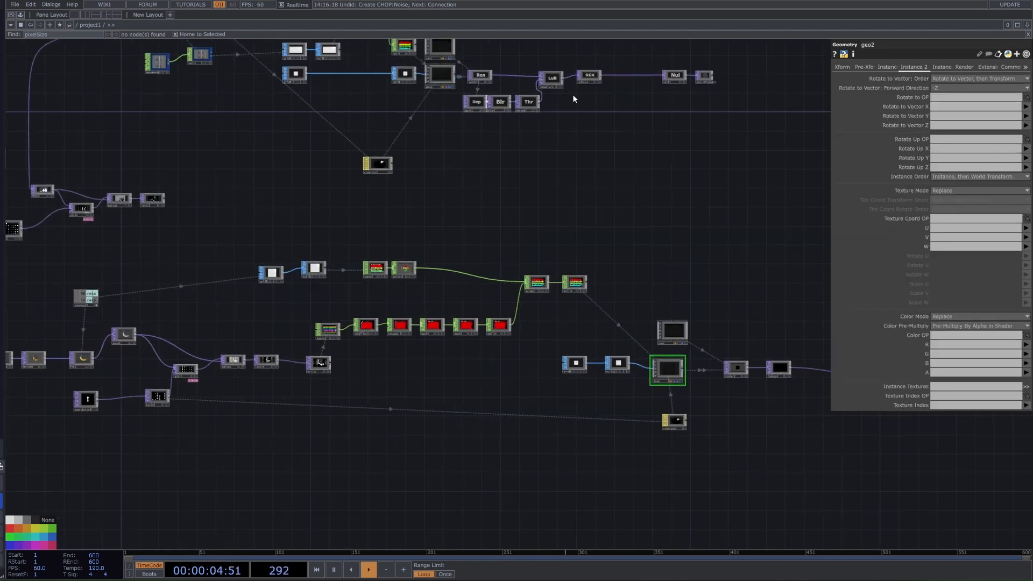
click(440, 74)
scroll(760, 289, up, 3)
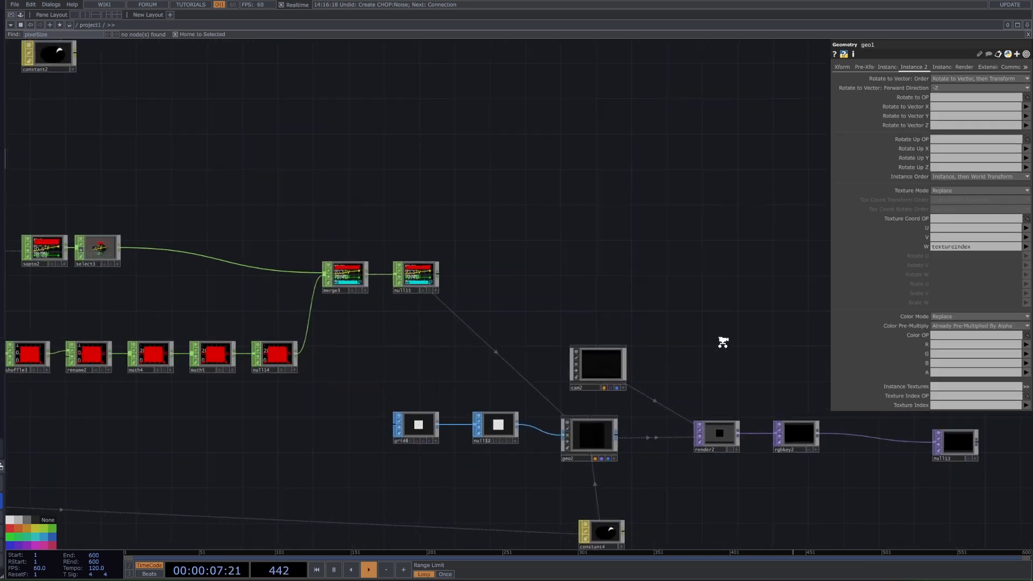
drag(723, 343, 702, 205)
scroll(753, 206, up, 4)
click(479, 347)
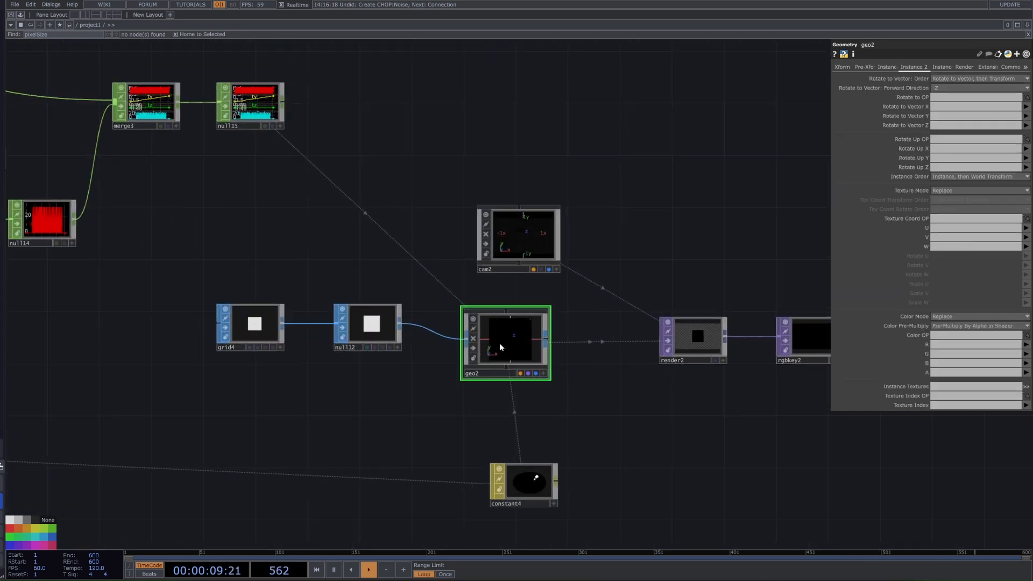
Compare the texture coordinate and color pre-multiply settings of geo1 with those of geo2
scroll(780, 208, down, 6)
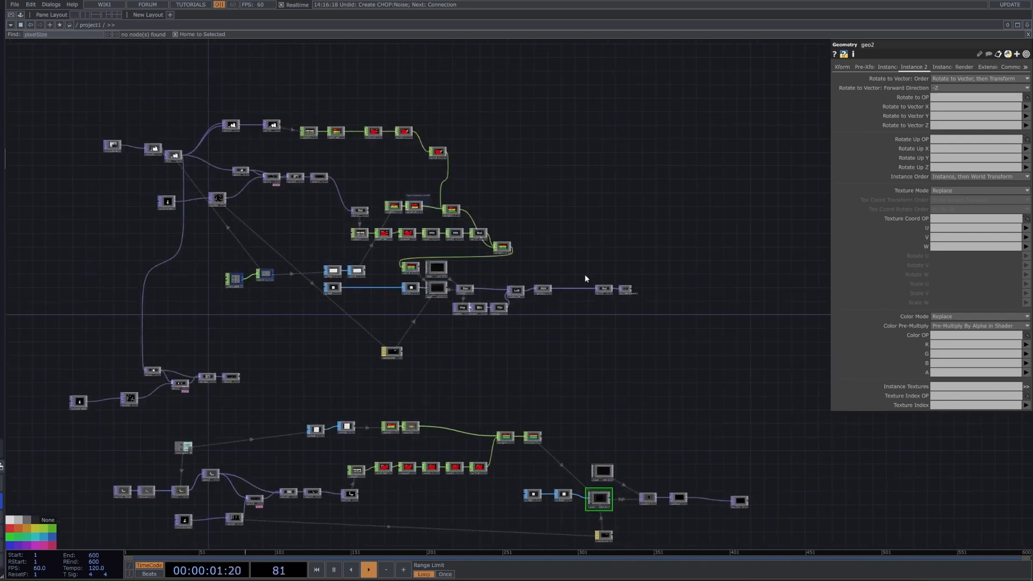
click(431, 286)
drag(678, 463, 678, 408)
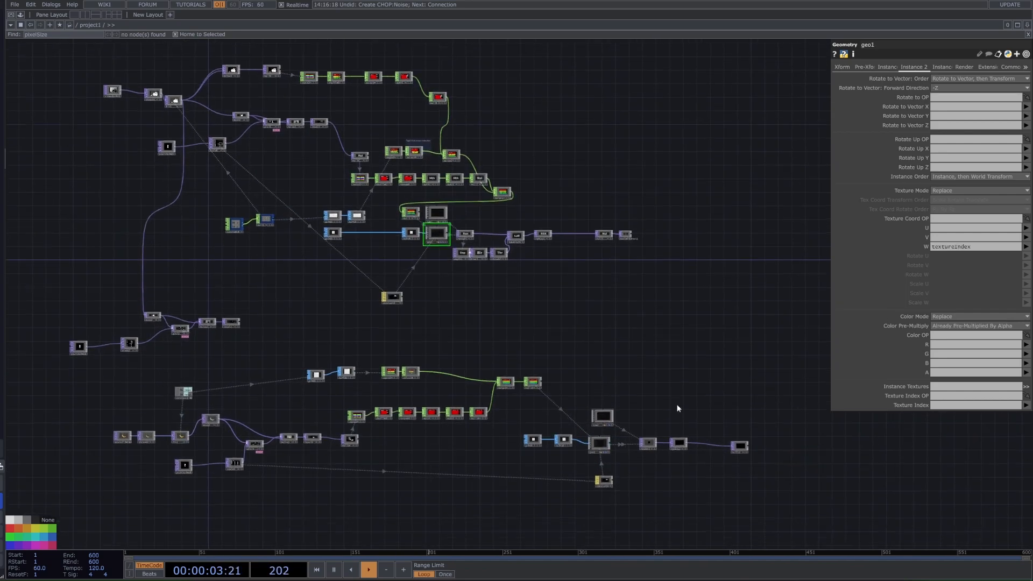
click(600, 443)
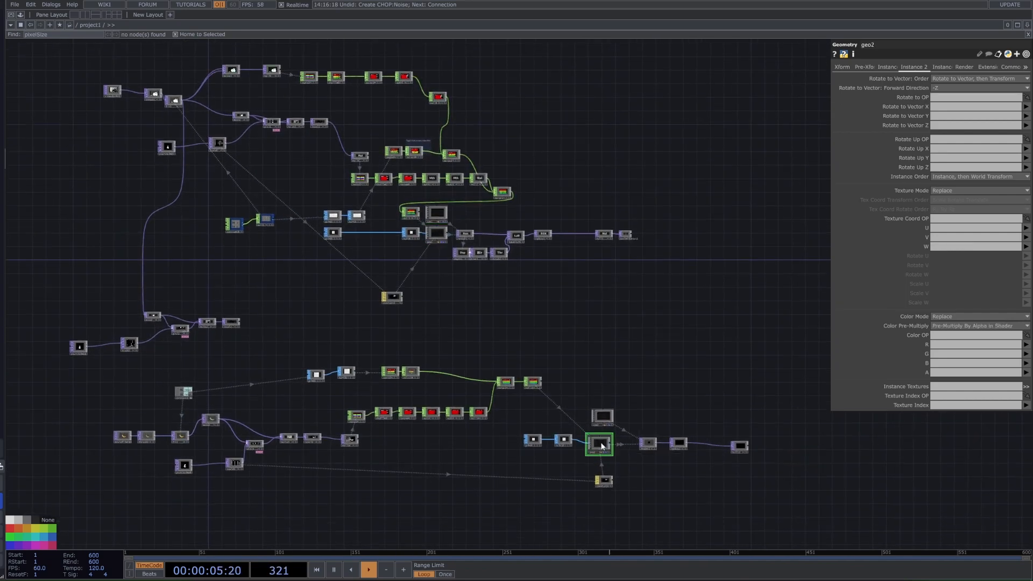
scroll(647, 435, up, 2)
scroll(647, 435, up, 5)
drag(620, 475, 719, 384)
scroll(691, 342, down, 2)
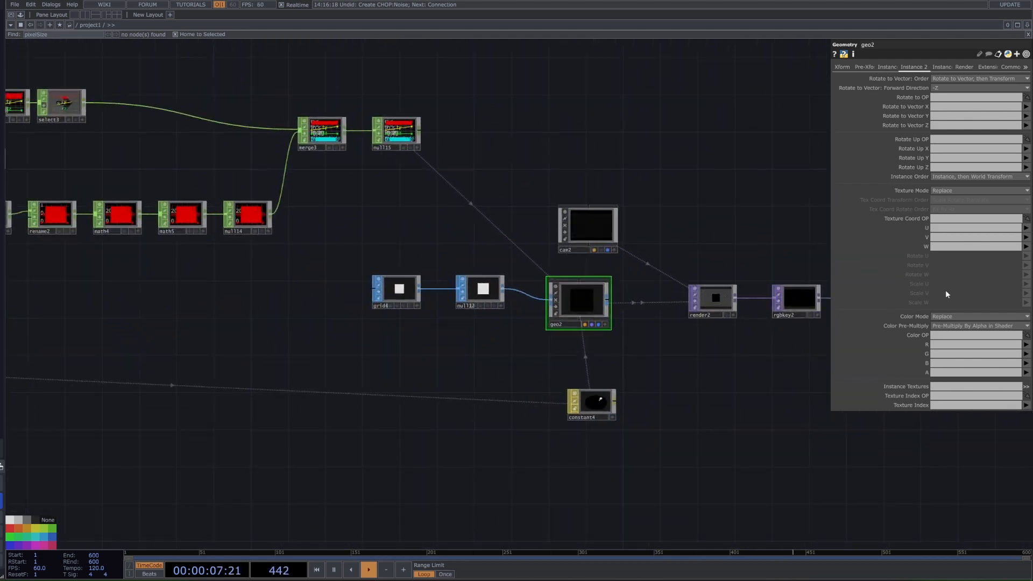
scroll(683, 346, down, 8)
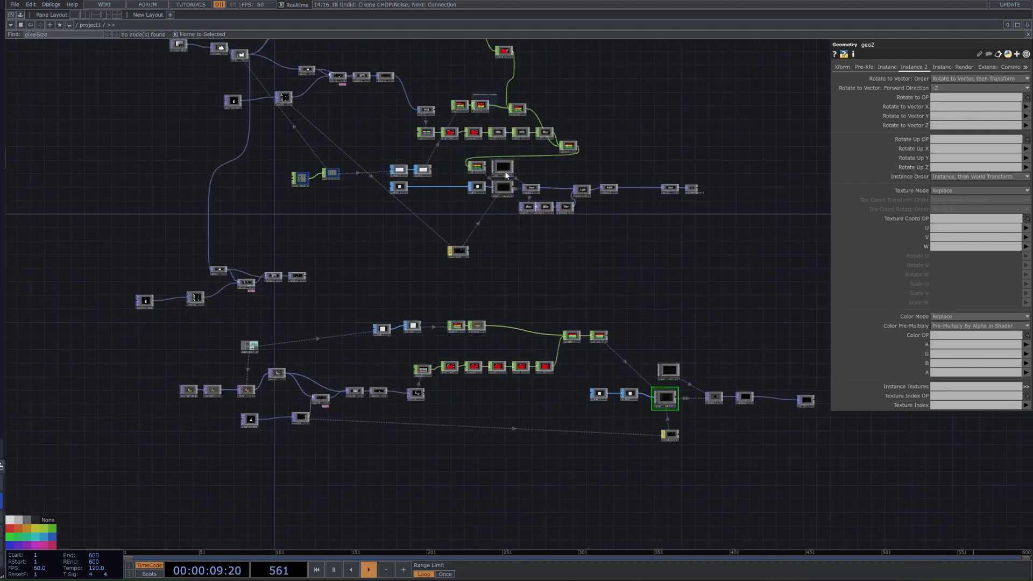
click(510, 191)
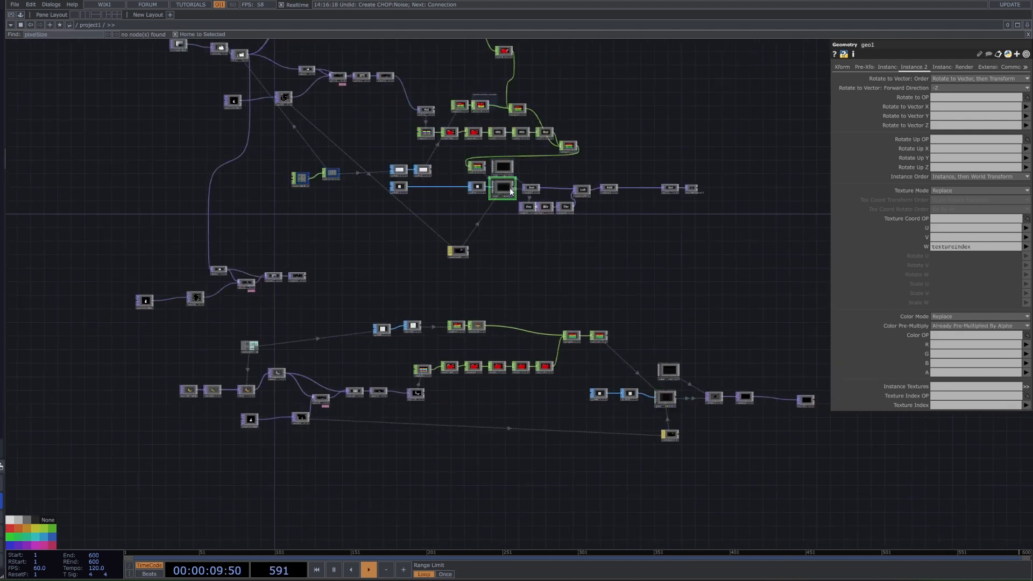
click(668, 399)
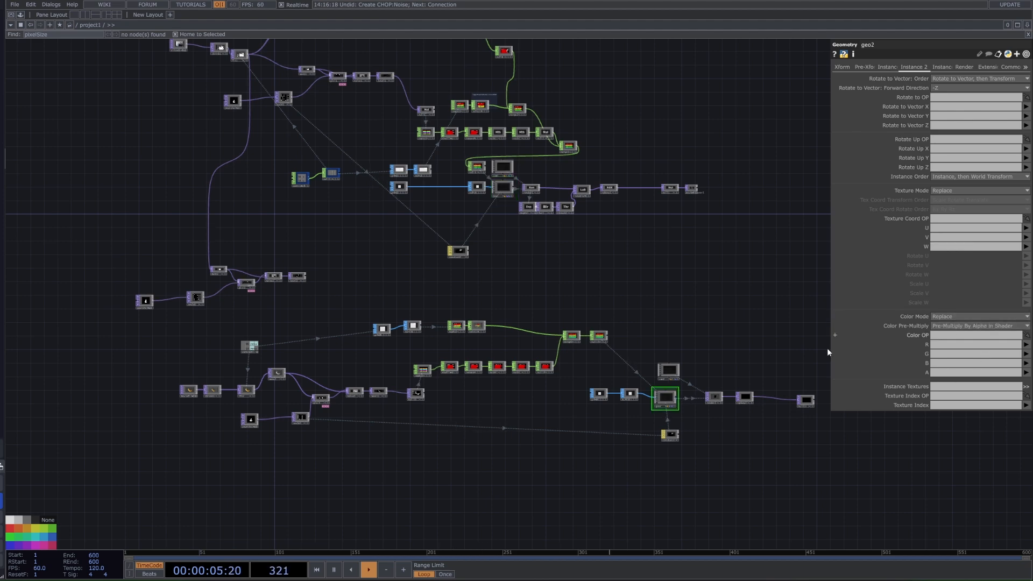
Move null15 down closer to geo2 and map geo2's texture coordinate W to textureindex
scroll(643, 377, up, 6)
drag(511, 264, 574, 312)
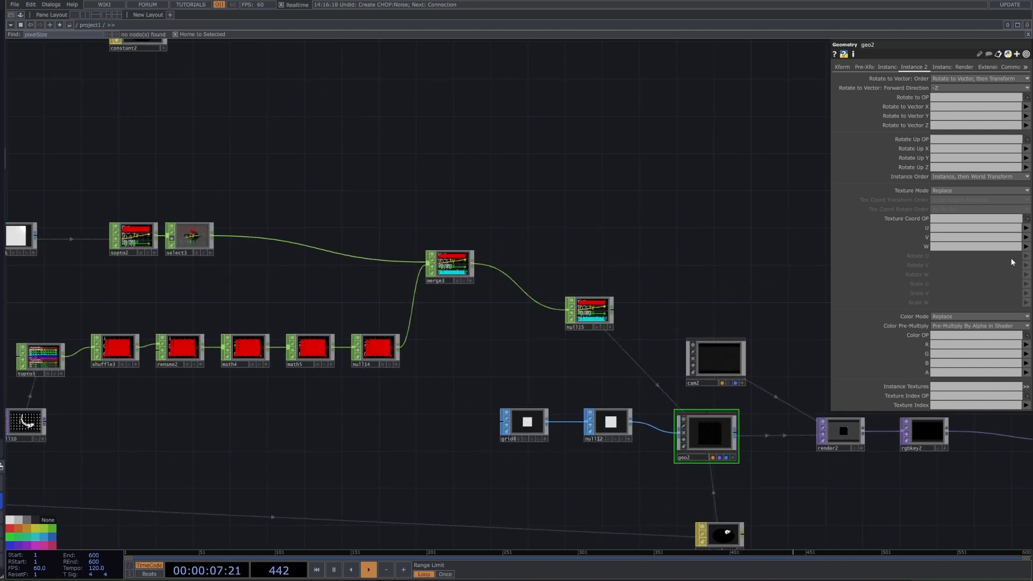
click(1025, 246)
click(1014, 282)
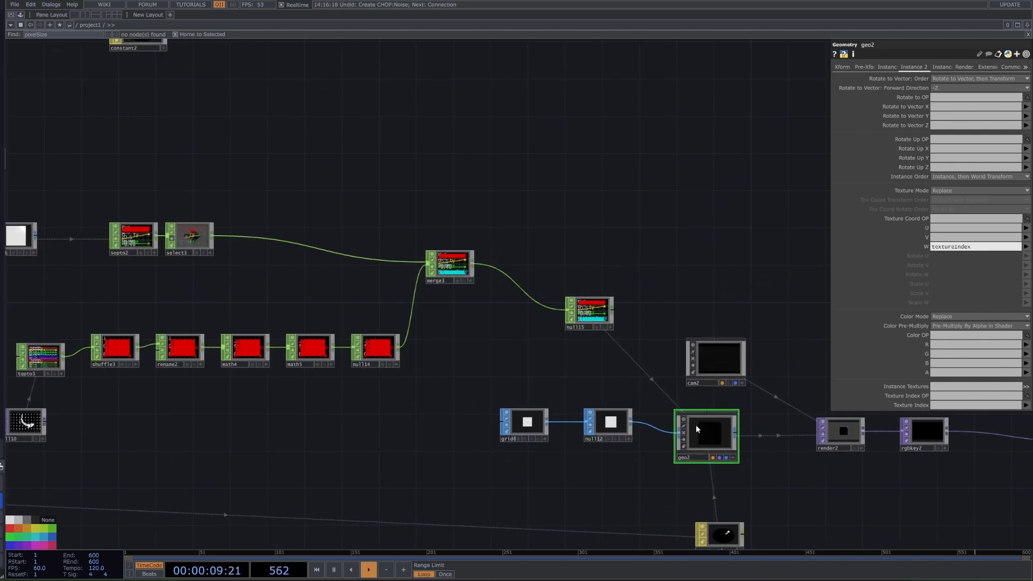
Set geo2's Color Pre-Multiply to Already Pre-Multiplied By Alpha
scroll(716, 449, up, 5)
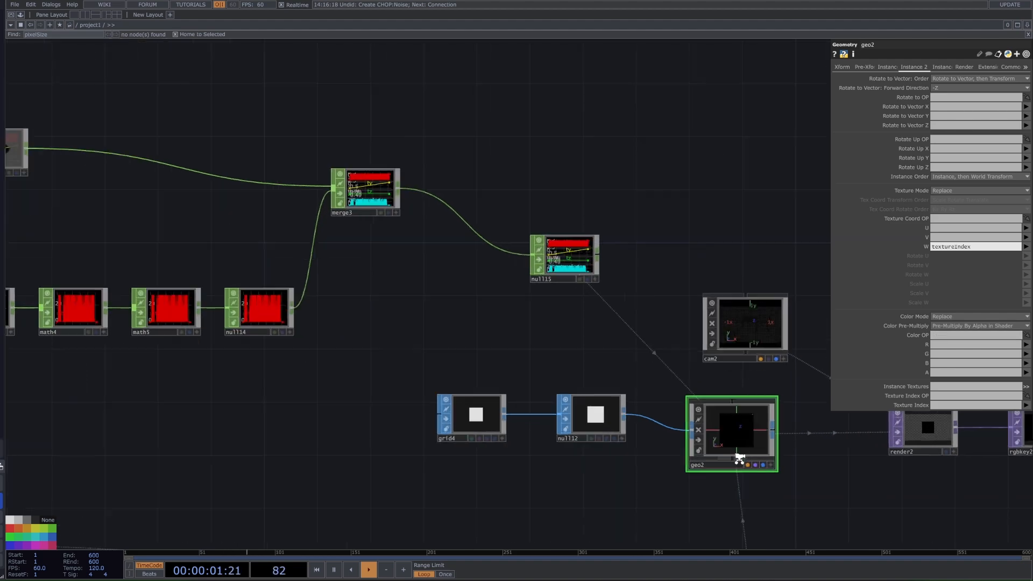
click(963, 326)
click(949, 334)
drag(633, 308, 394, 308)
drag(722, 374, 575, 383)
Bypass select2 between sopto1 and merge2 in the upper network to remove the z-index offset
scroll(592, 420, down, 10)
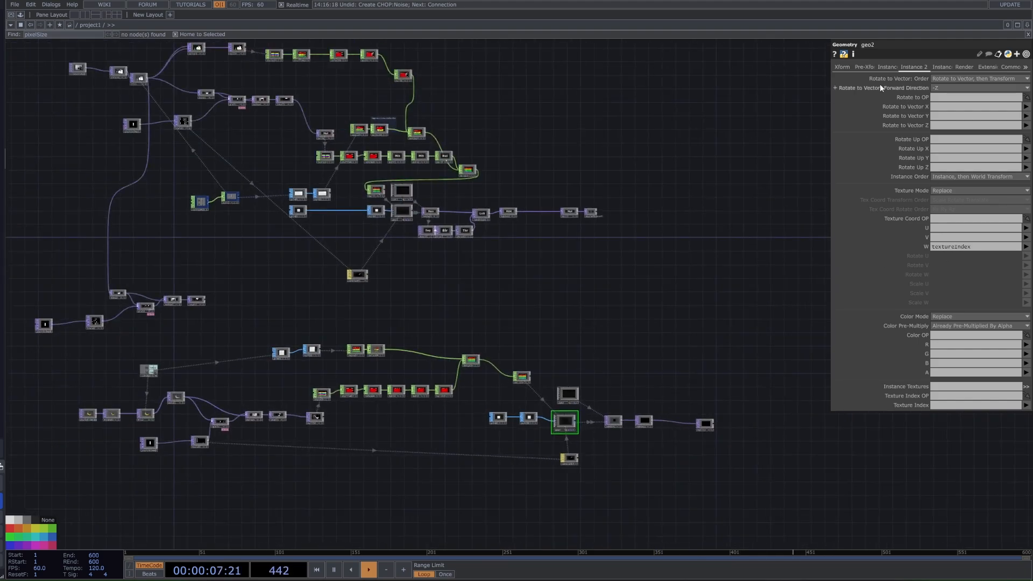
scroll(532, 379, up, 6)
scroll(603, 309, down, 3)
drag(595, 309, 652, 569)
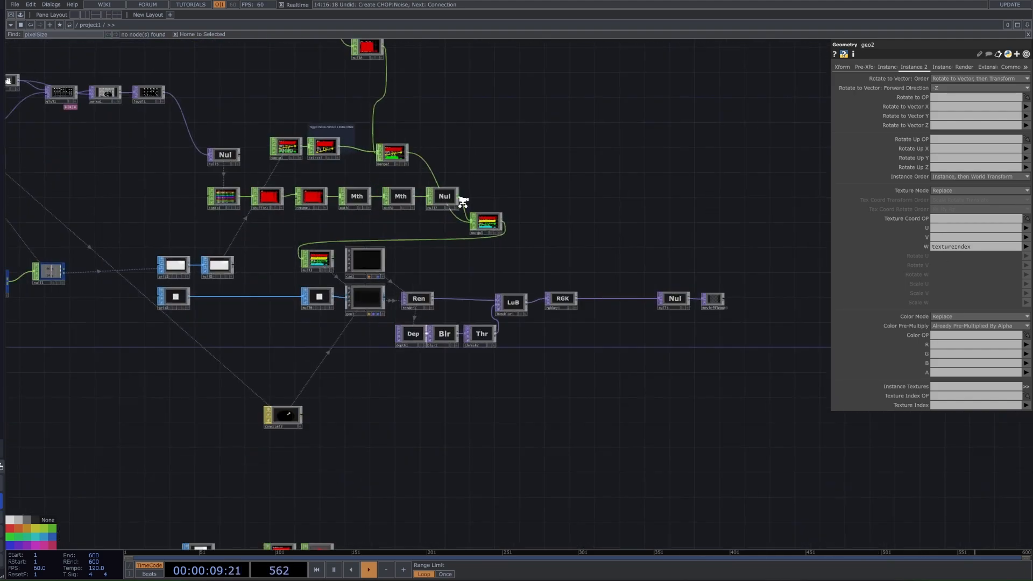
scroll(469, 215, up, 8)
scroll(525, 263, up, 1)
scroll(493, 220, down, 5)
drag(473, 167, 505, 229)
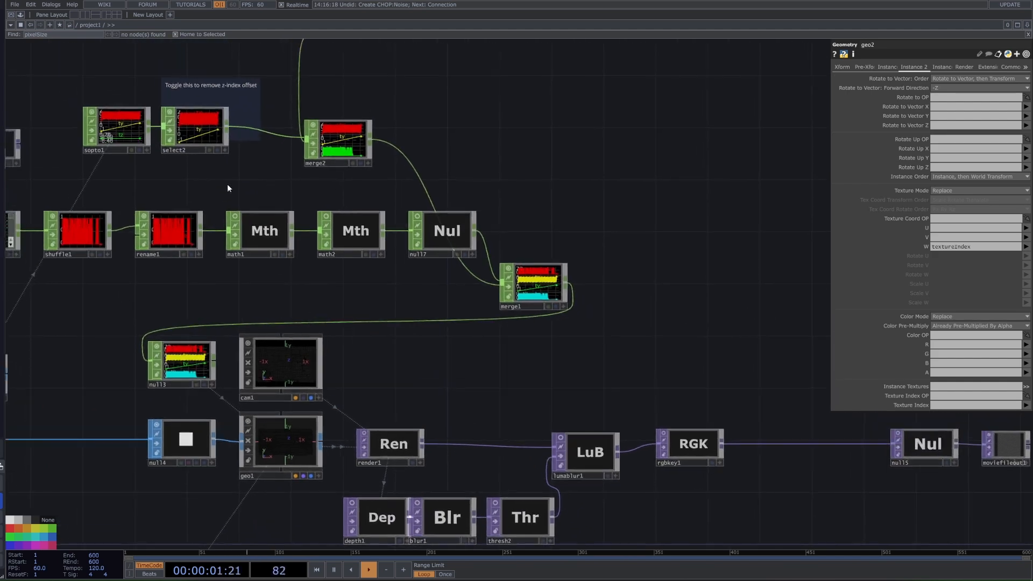
click(171, 130)
Examine the channels in merge1 and the chains feeding it in the upper network
scroll(549, 270, up, 8)
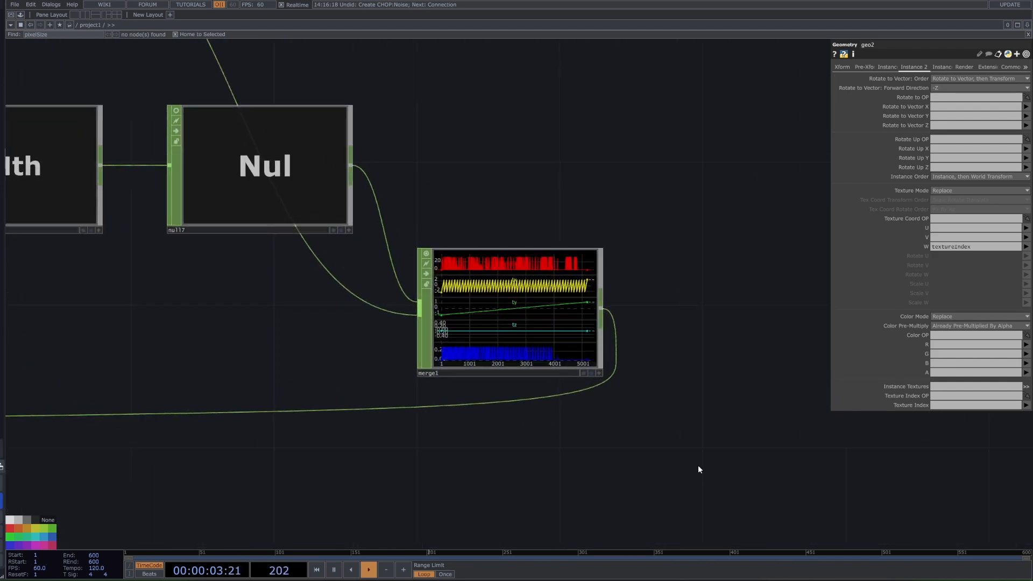
scroll(699, 440, down, 5)
scroll(696, 440, down, 6)
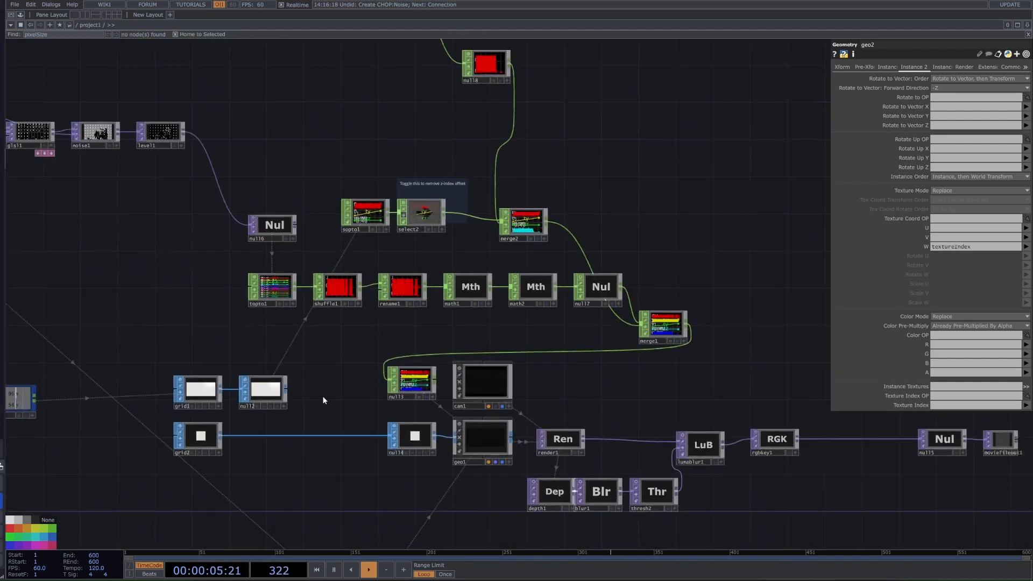
scroll(398, 236, up, 3)
drag(712, 401, 636, 381)
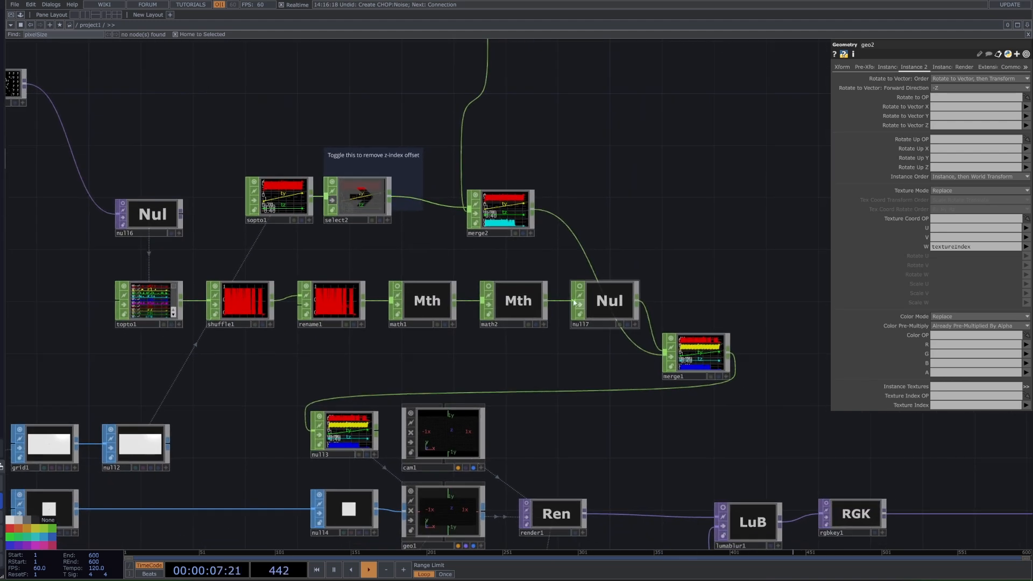
Compare the inputs and merge settings of merge1 in the upper network with those of merge3 in the lower network
click(696, 354)
scroll(739, 215, down, 4)
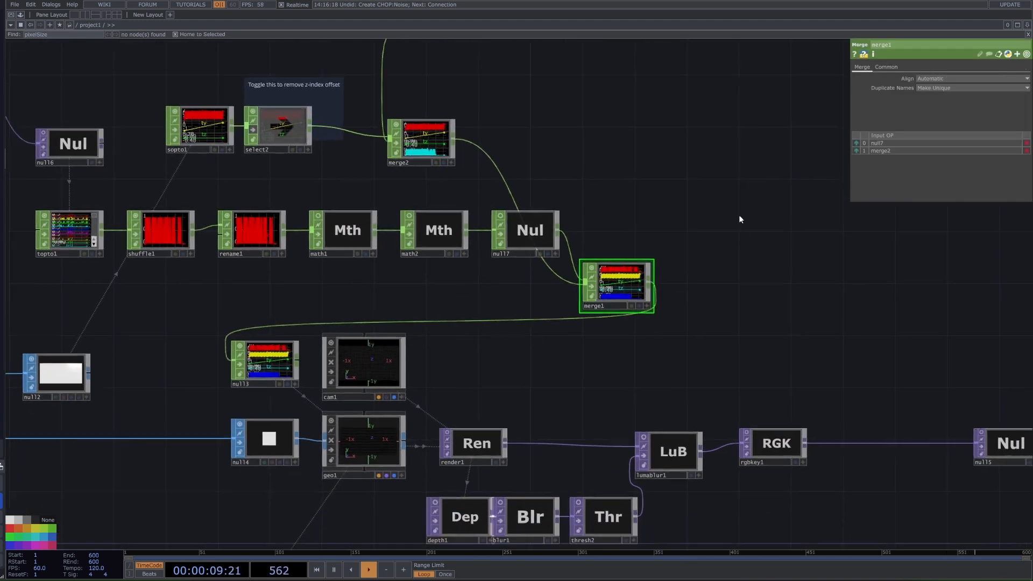
drag(769, 453, 734, 286)
scroll(733, 287, down, 6)
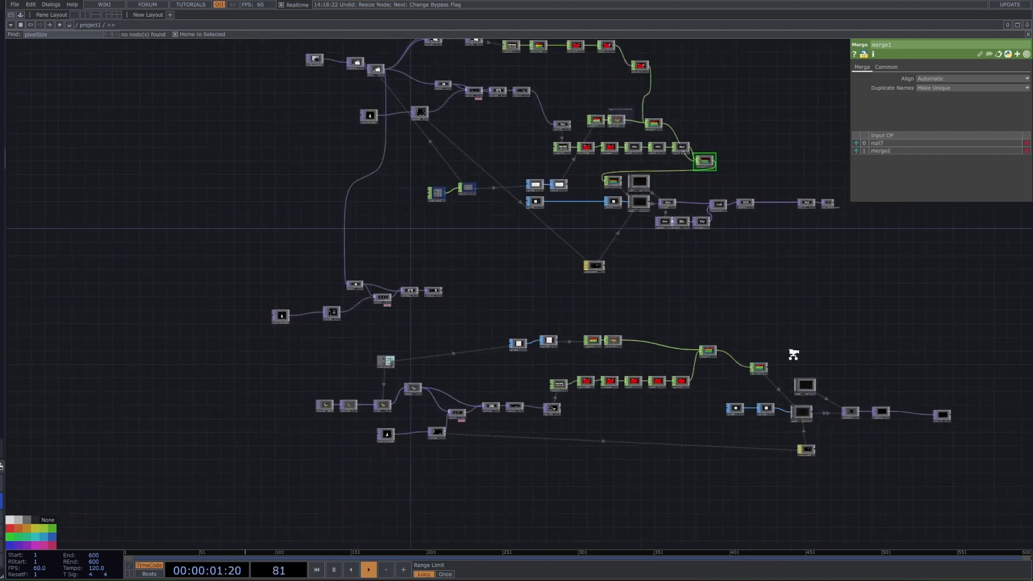
scroll(793, 355, up, 3)
click(680, 348)
drag(689, 69, 655, 180)
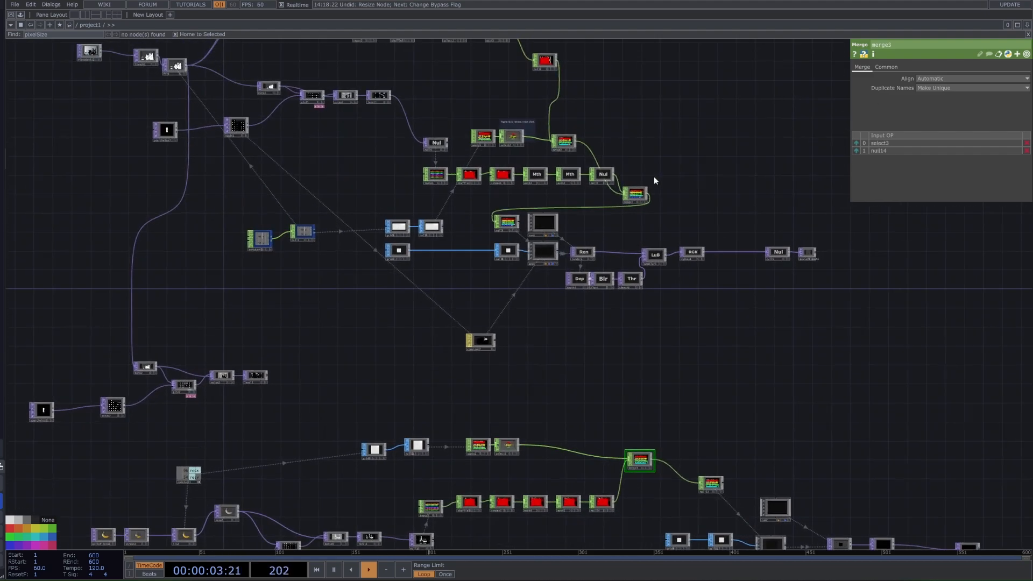
Examine null3's channel graph and the chains leading through null7 and merge2 into it
scroll(587, 244, up, 2)
scroll(478, 211, up, 6)
middle_drag(487, 223, 549, 226)
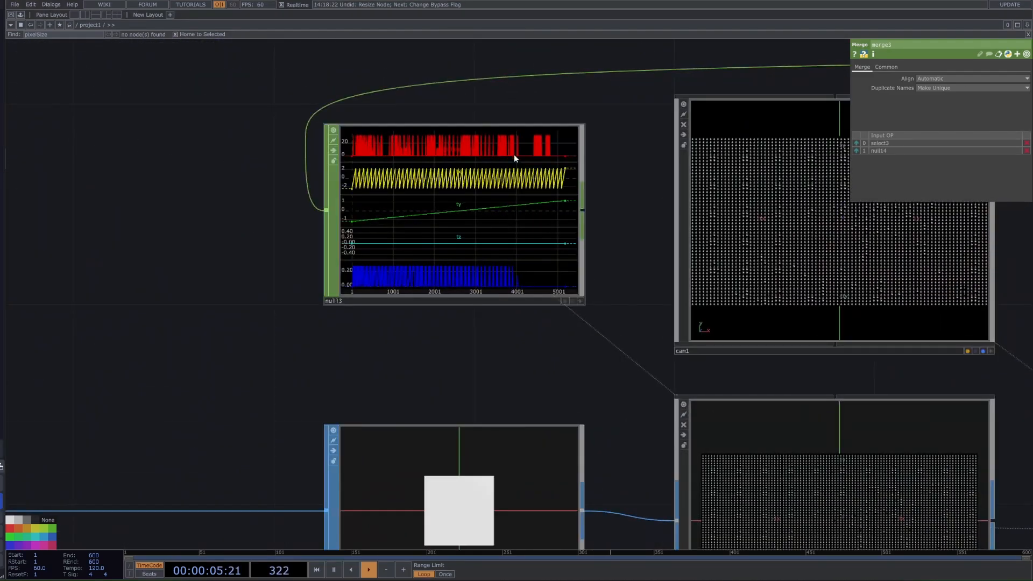
middle_drag(512, 264, 469, 377)
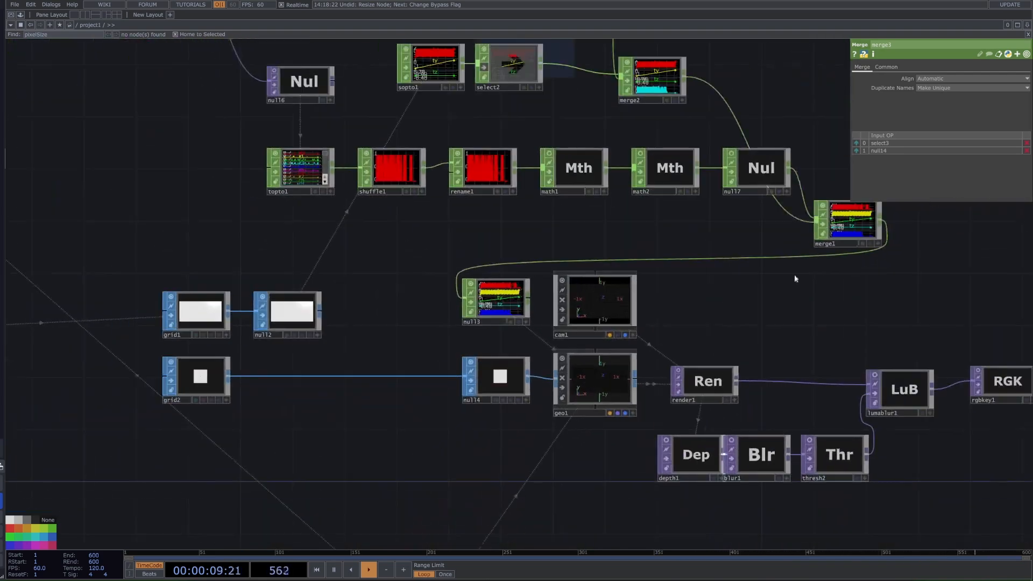
drag(794, 274, 702, 321)
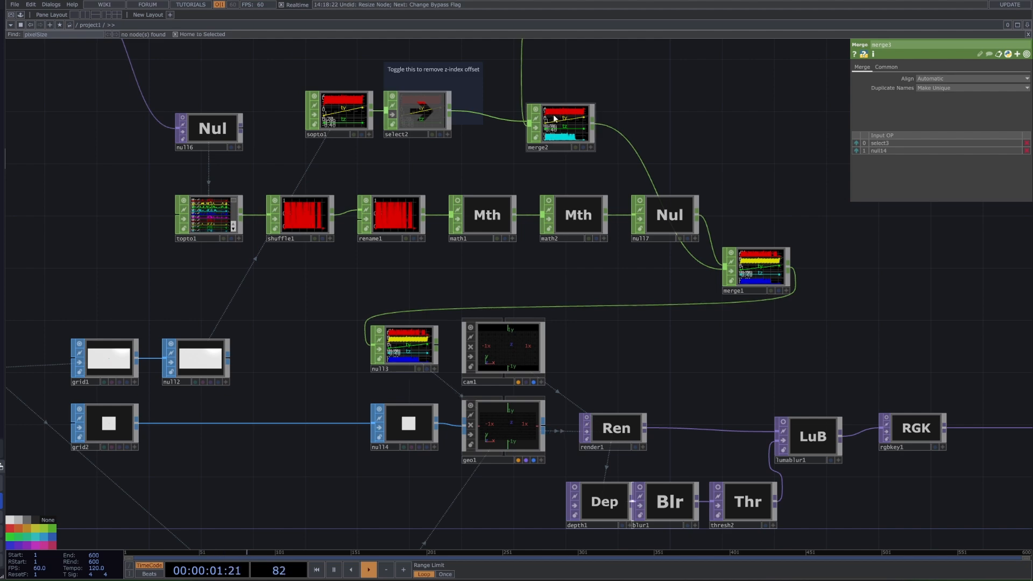
scroll(404, 353, up, 5)
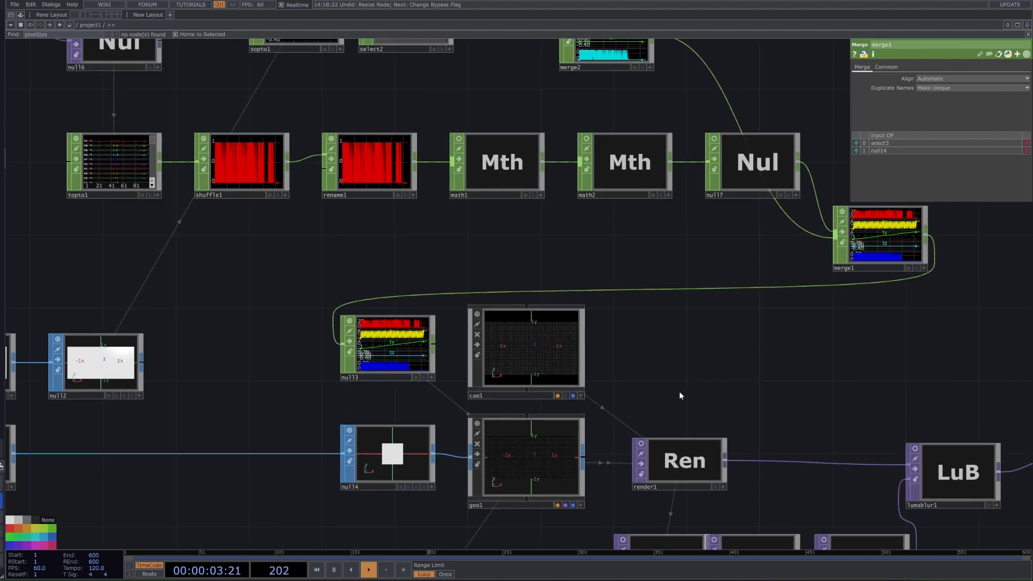
drag(787, 345, 625, 230)
scroll(745, 310, down, 2)
scroll(469, 337, down, 4)
Compare geo1's instancing parameters, including the default instance OP and translate channels, with geo2's
click(468, 338)
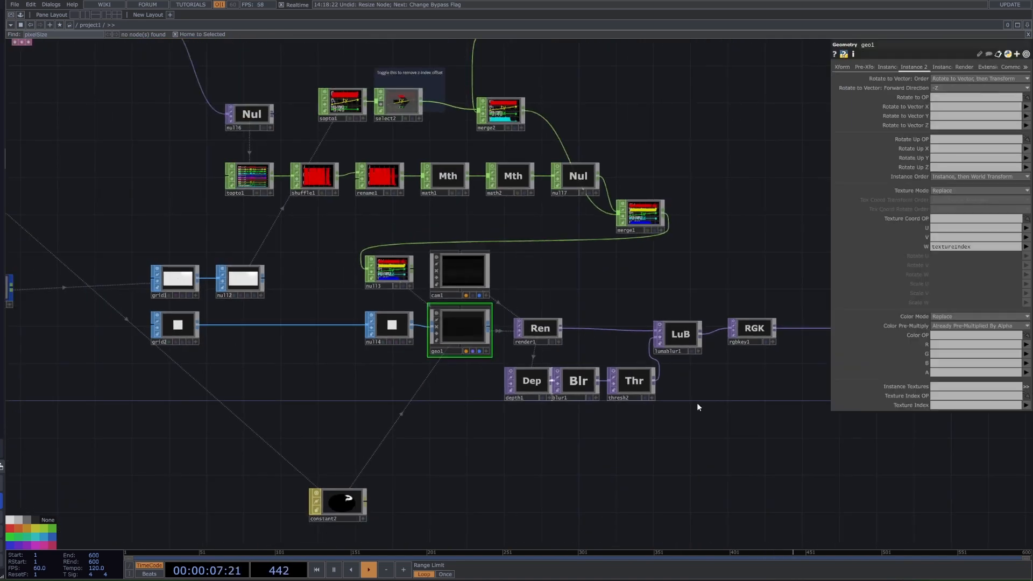
drag(686, 440, 505, 155)
scroll(506, 156, down, 2)
drag(682, 350, 666, 274)
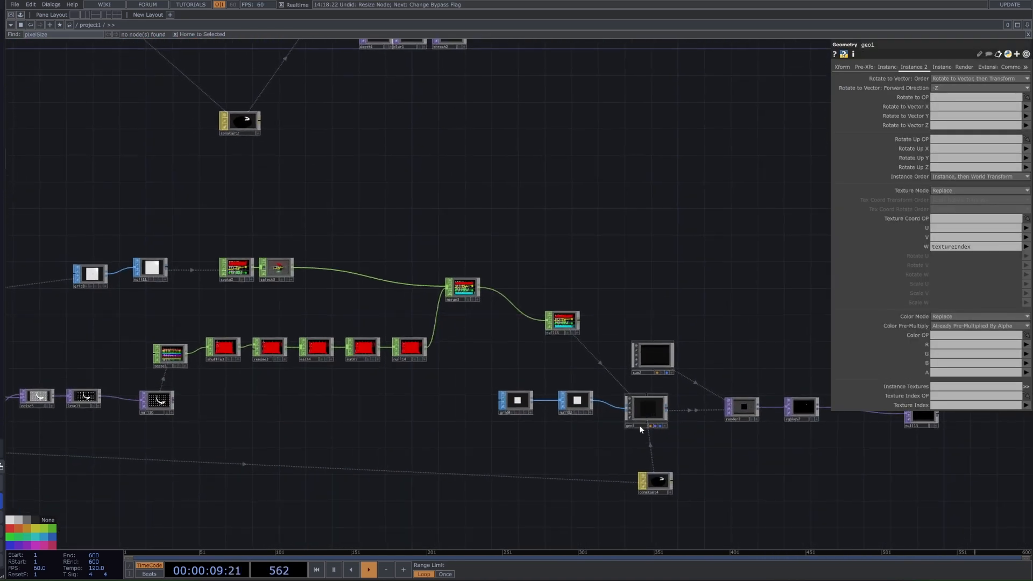
drag(633, 214, 645, 309)
scroll(646, 310, down, 3)
click(425, 146)
click(889, 66)
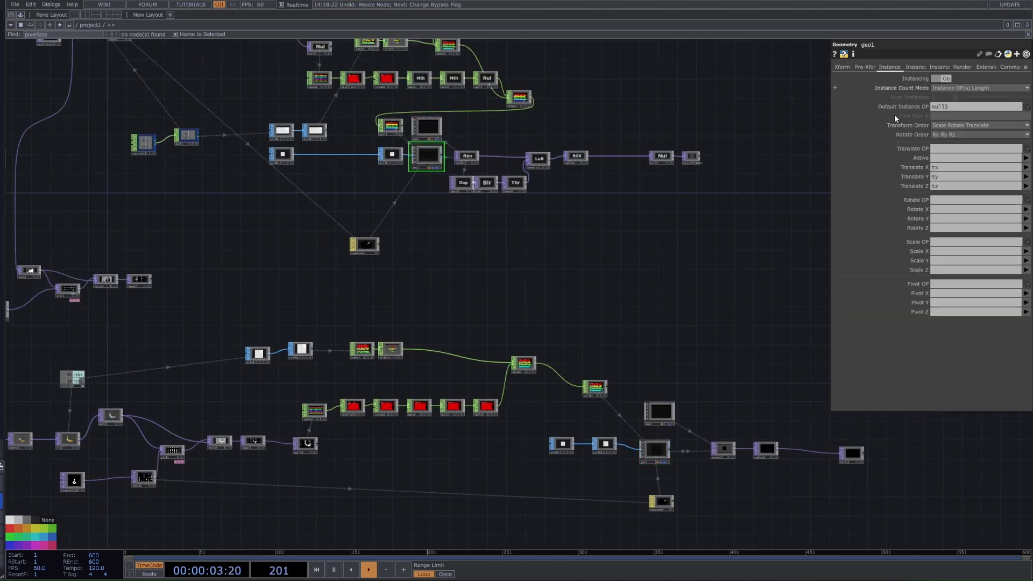
click(656, 448)
click(887, 67)
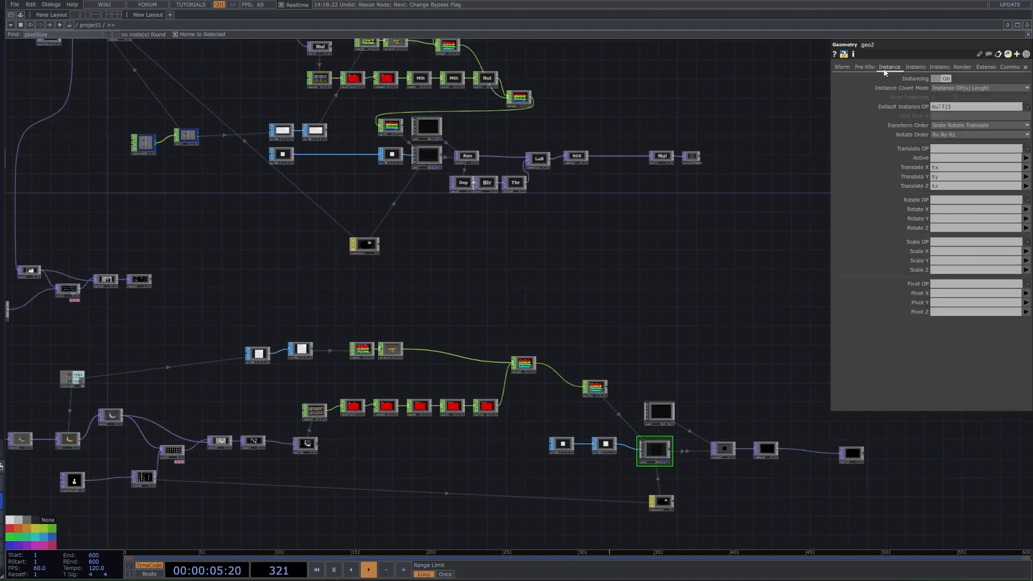
click(427, 155)
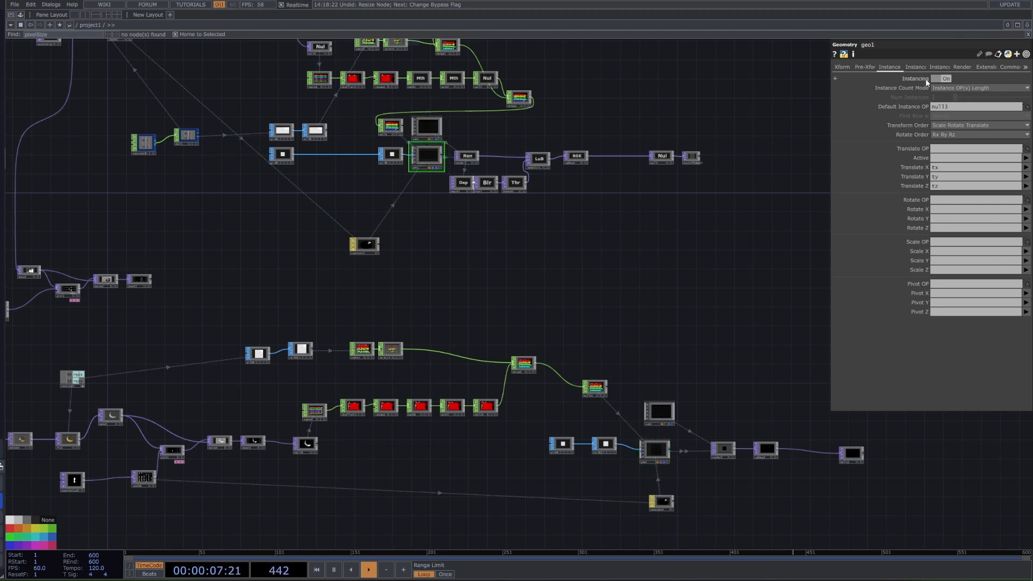
click(655, 449)
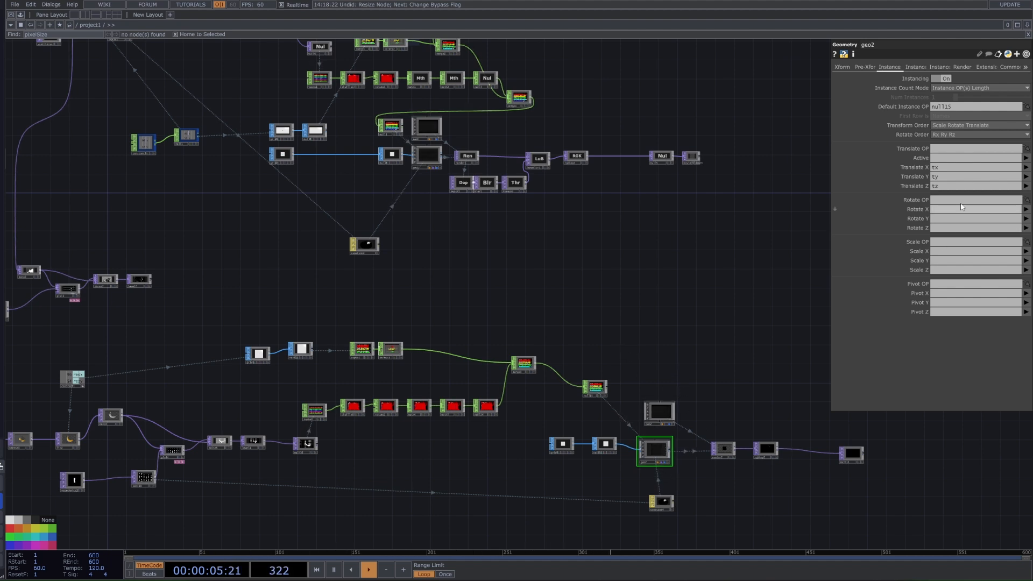
Compare the transform settings of geo2 with geo1 and of cam2 with cam1
click(865, 66)
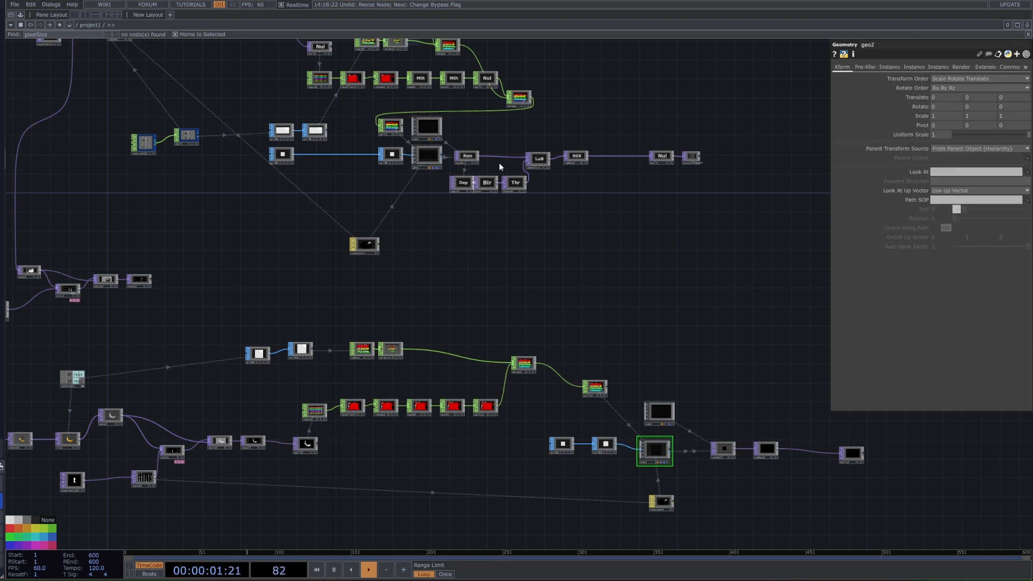
click(428, 156)
click(843, 67)
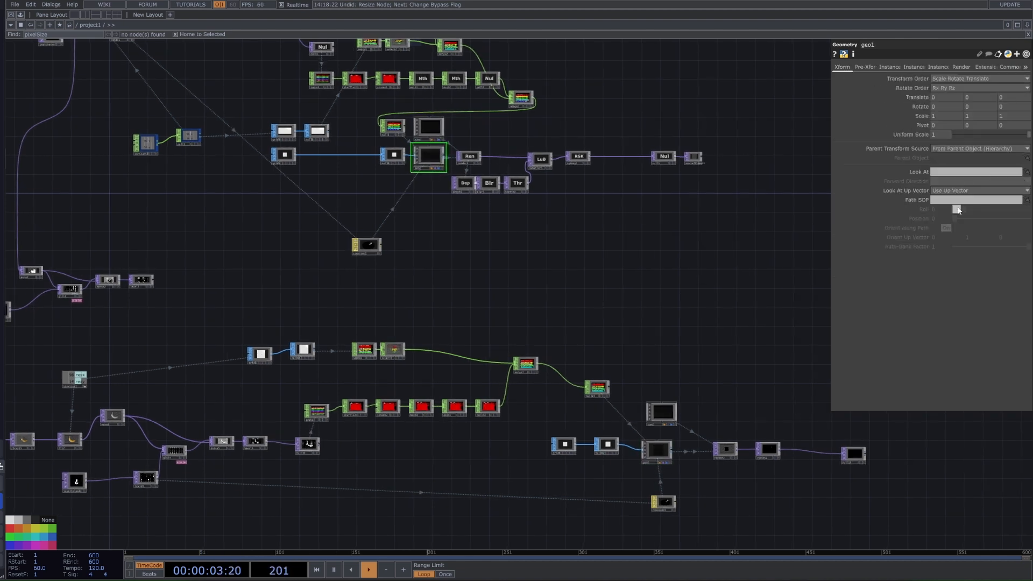
click(661, 454)
click(433, 128)
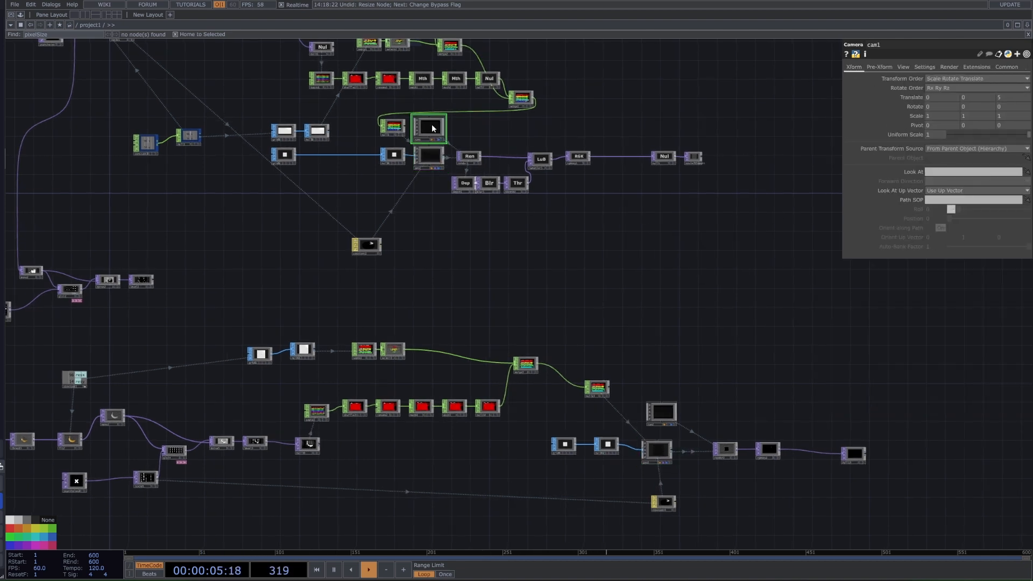
click(654, 408)
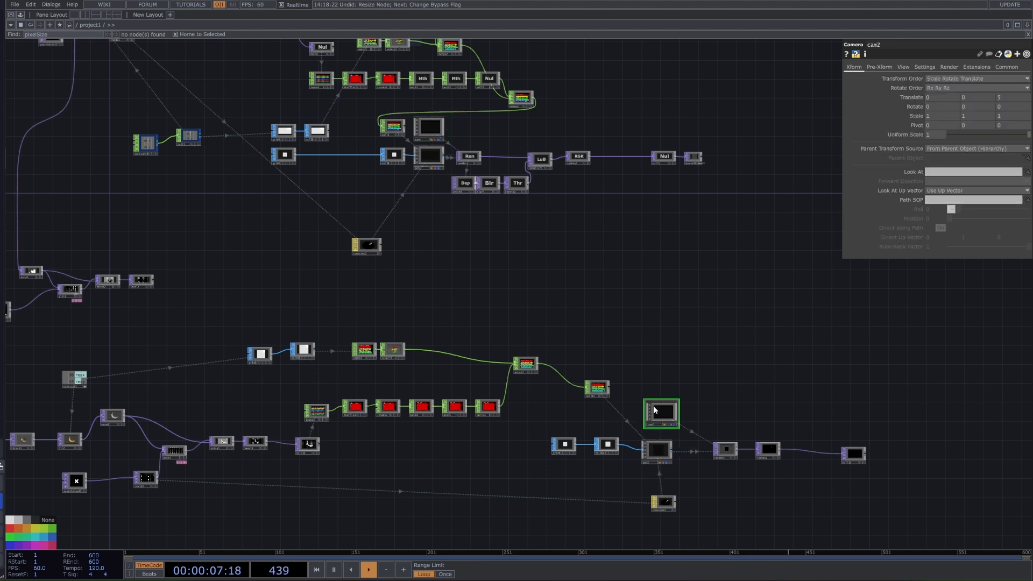
Activate cam2's viewer and zoom it in on the instances, bringing the camera's Z translate to about 1.16
scroll(729, 422, up, 10)
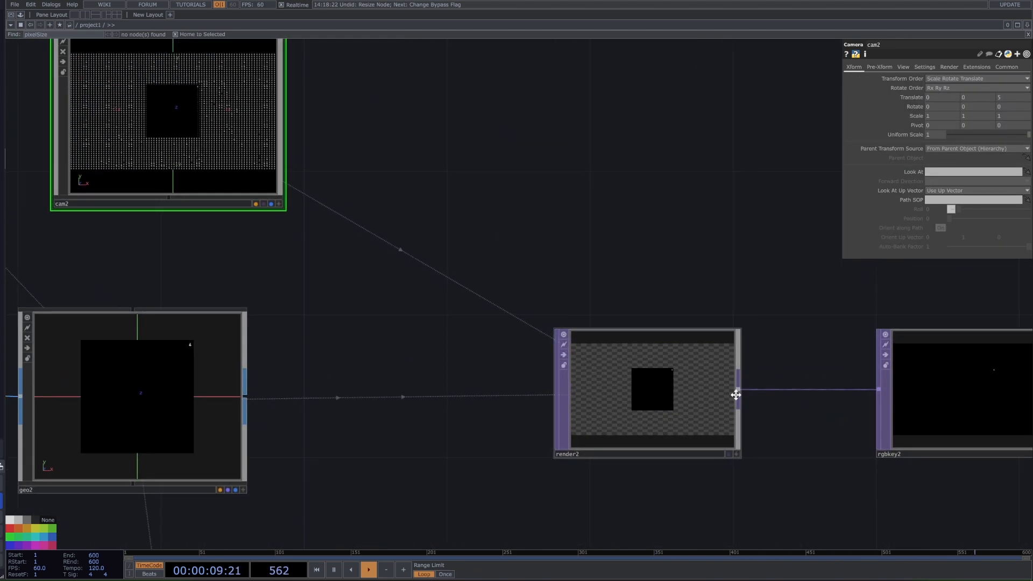
scroll(433, 279, up, 3)
drag(547, 318, 574, 336)
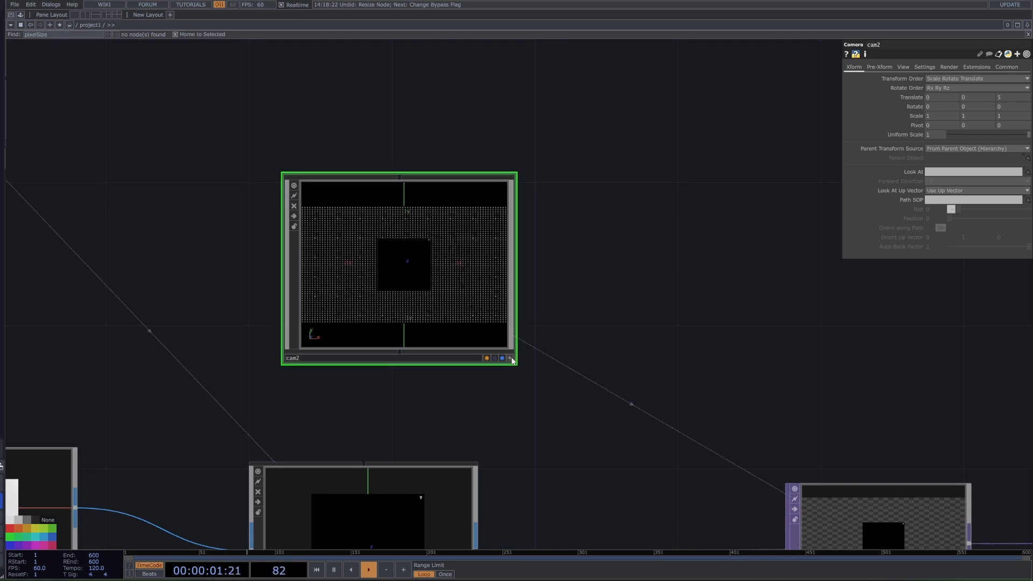
click(509, 358)
scroll(403, 270, up, 10)
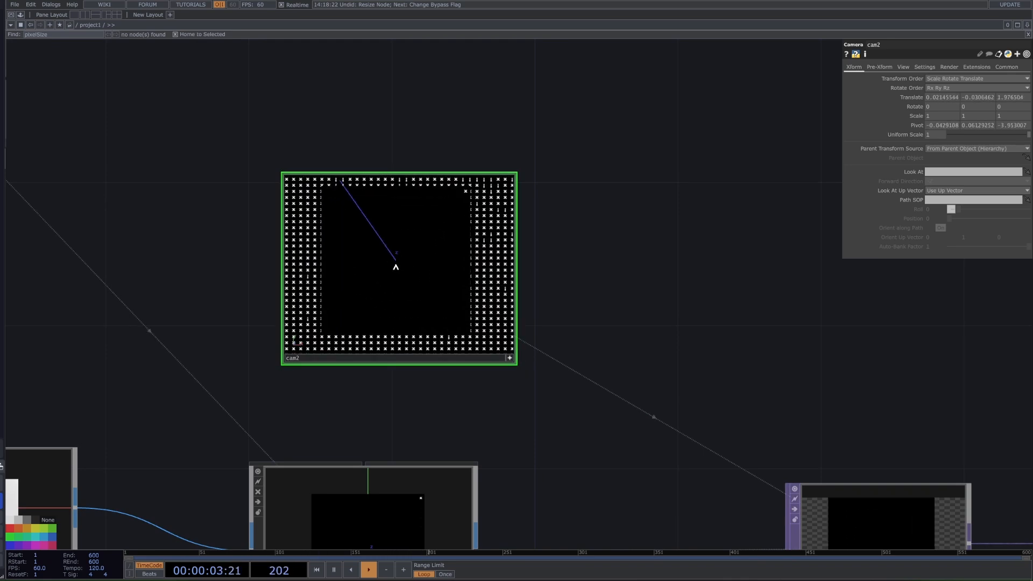
scroll(399, 268, up, 4)
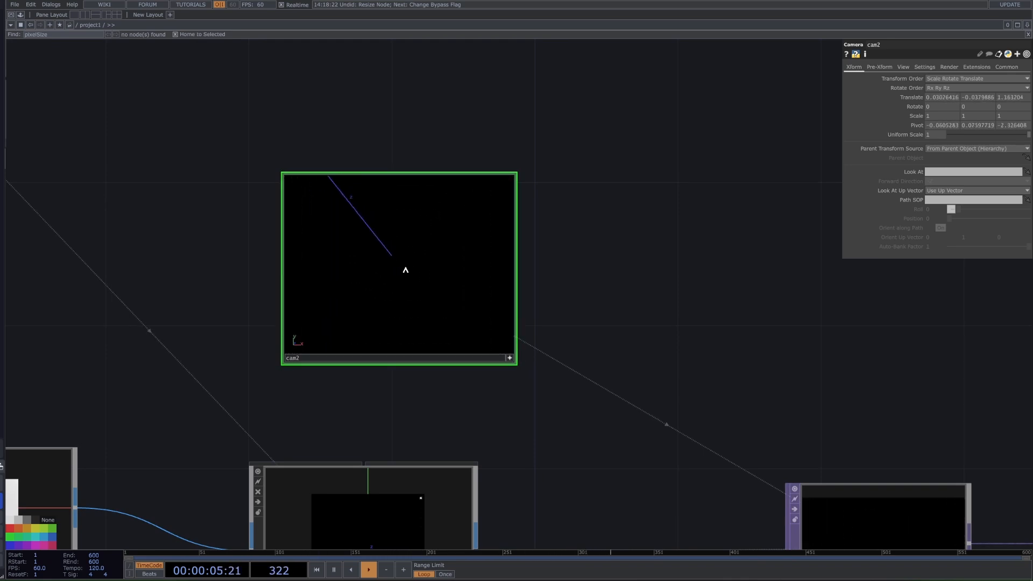
scroll(725, 385, down, 1)
scroll(725, 385, down, 5)
scroll(656, 383, down, 2)
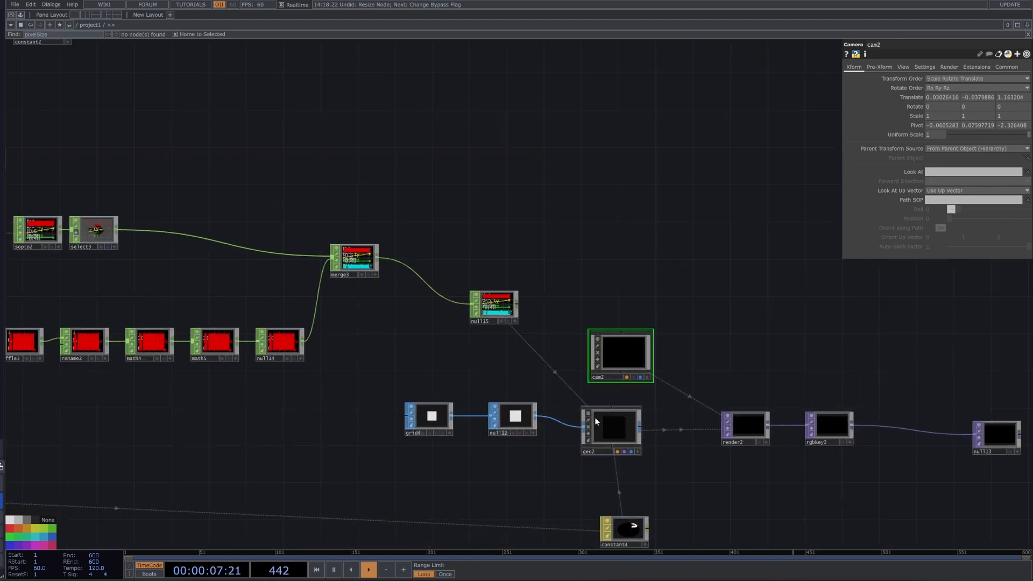
Compare the grid parameters of grid4 in the lower network with grid2 in the upper network
click(421, 425)
scroll(430, 334, down, 4)
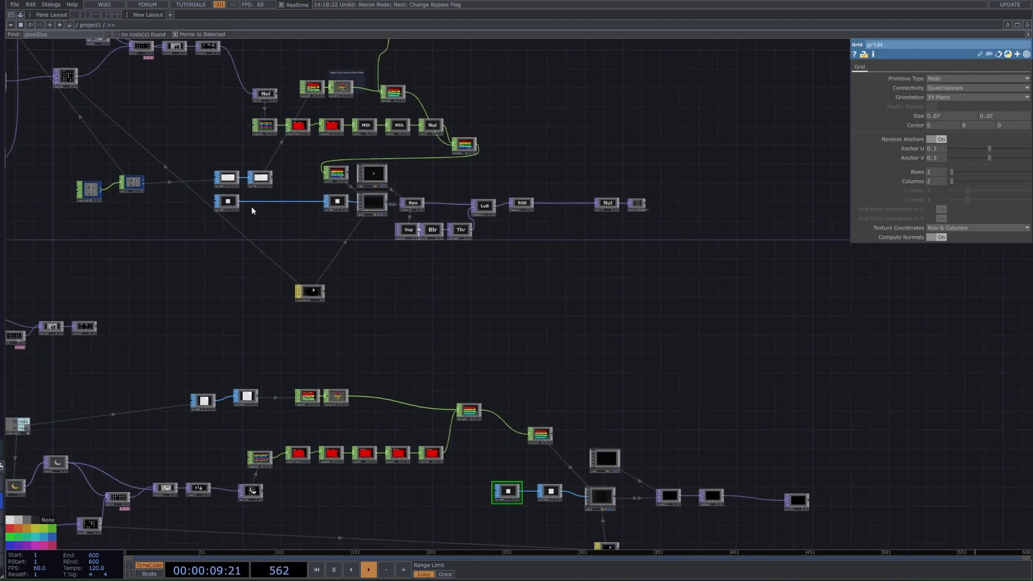
click(228, 203)
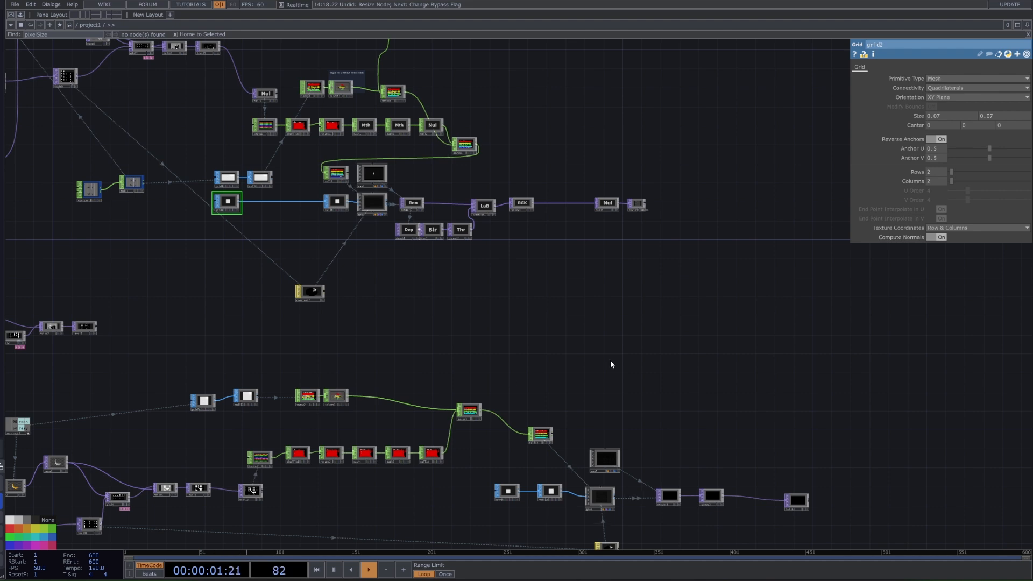
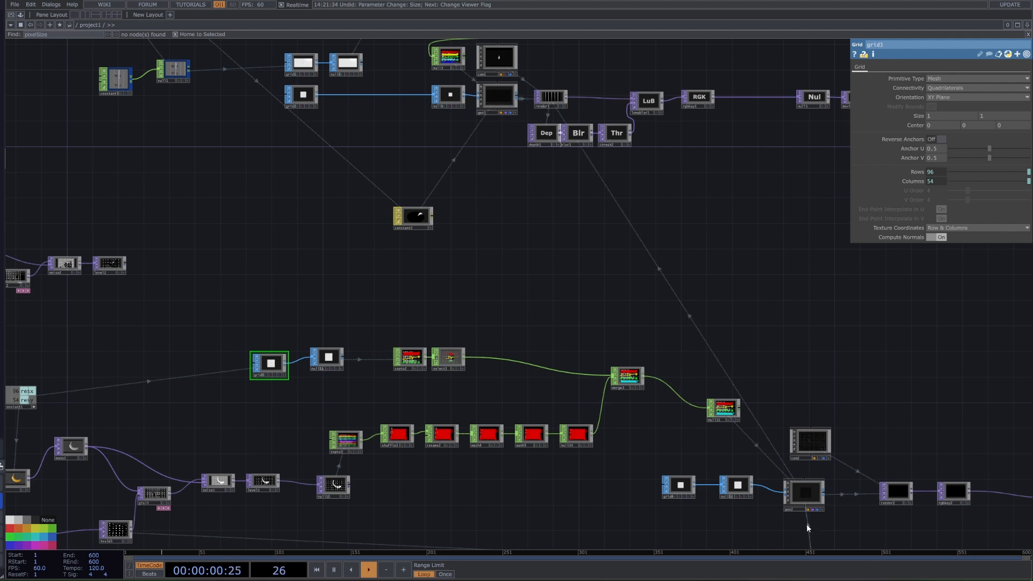
Examine the instances in the geo2 and cam2 viewers along with the null12 geometry feeding geo2
scroll(806, 524, up, 5)
scroll(814, 505, down, 3)
scroll(813, 501, up, 6)
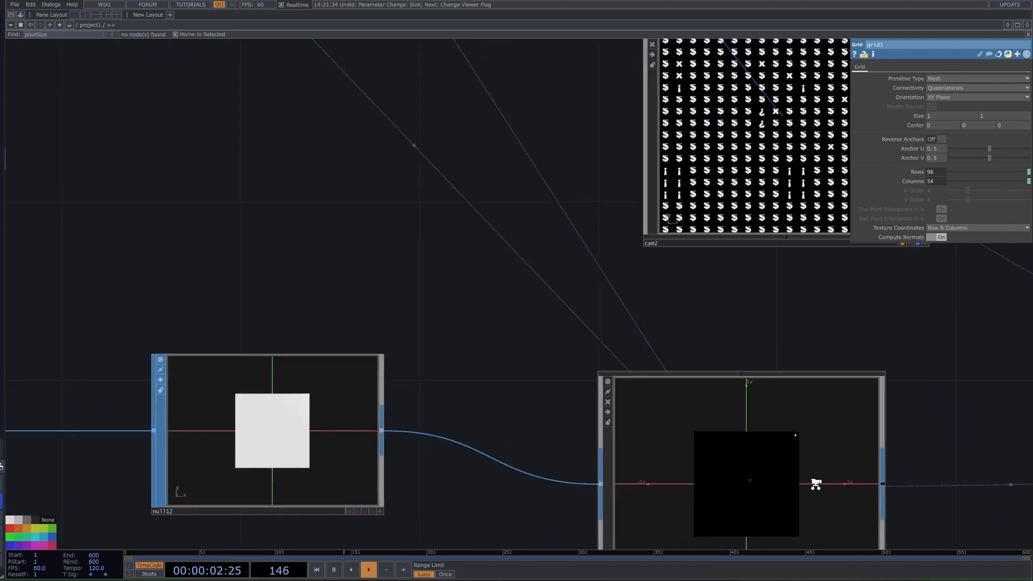
scroll(815, 479, up, 5)
scroll(522, 396, down, 8)
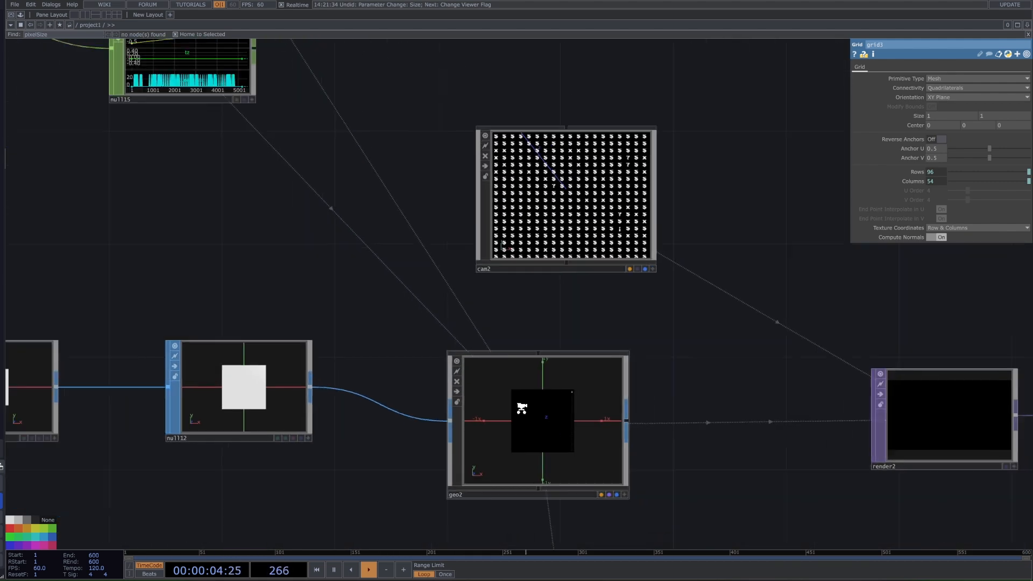
scroll(322, 344, down, 2)
drag(308, 333, 418, 355)
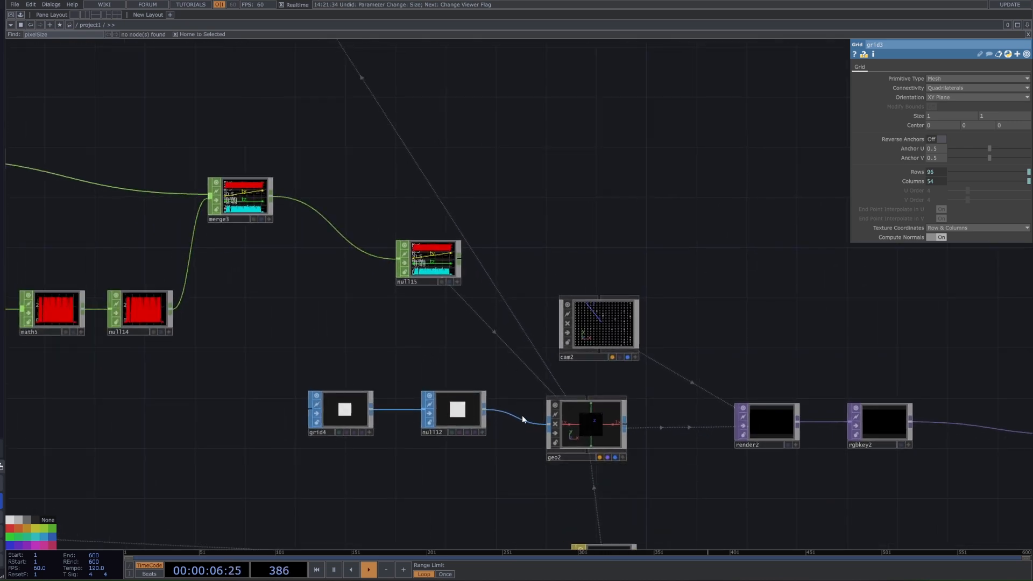
drag(551, 376, 625, 409)
scroll(625, 409, down, 2)
Check grid1's size in the upper network and set grid3's size to 4.8 by 2.3 to match it
click(543, 447)
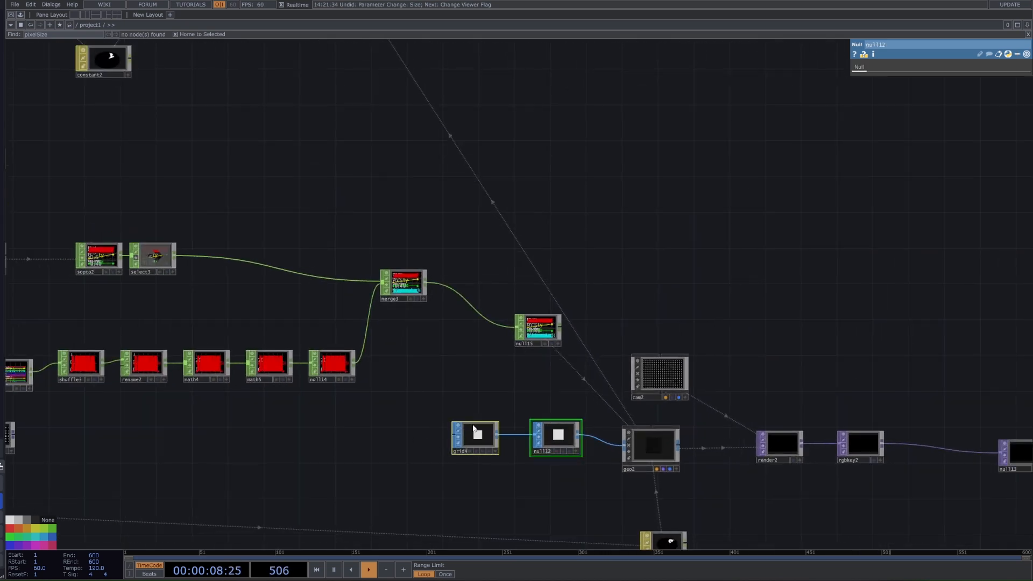
drag(473, 429, 567, 398)
scroll(474, 406, down, 3)
scroll(235, 258, up, 3)
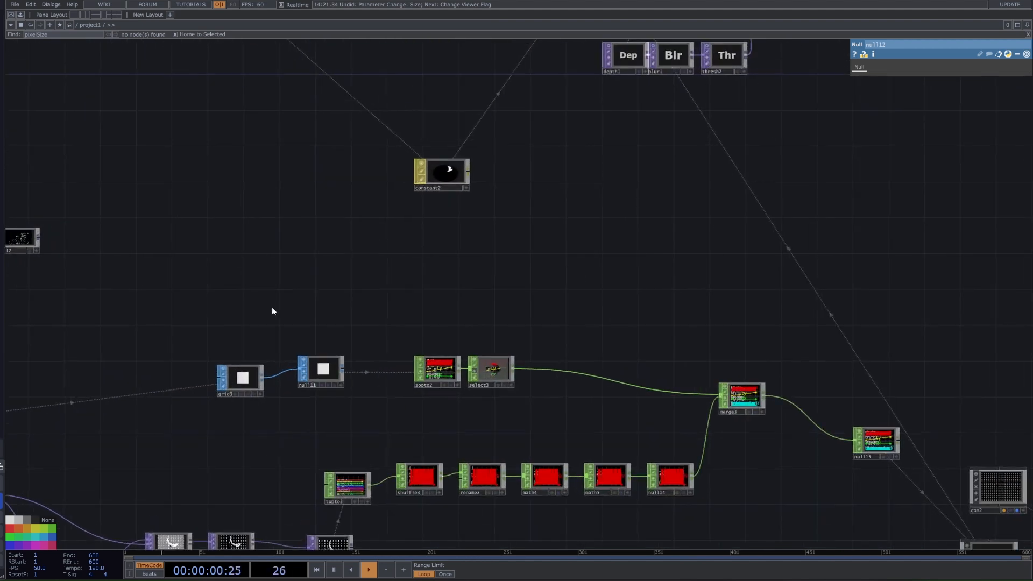
drag(273, 311, 355, 384)
scroll(448, 402, down, 2)
click(406, 153)
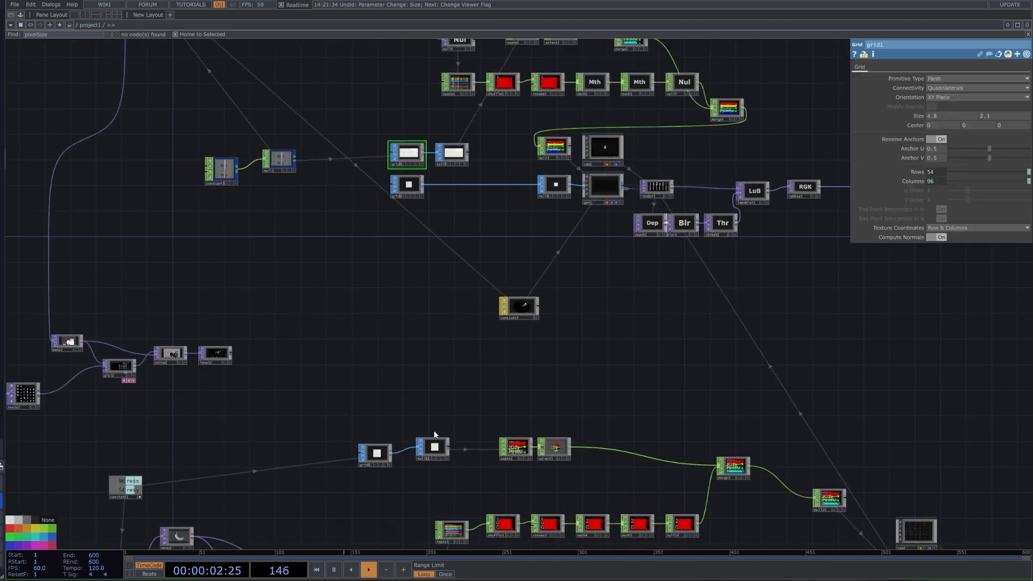
drag(434, 430, 360, 309)
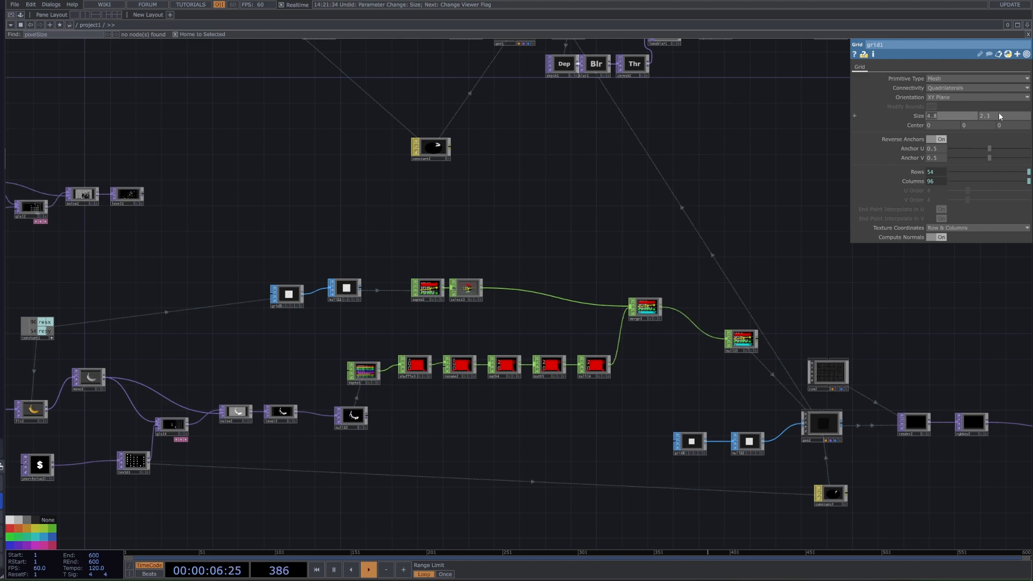
drag(359, 267, 383, 352)
scroll(383, 352, down, 3)
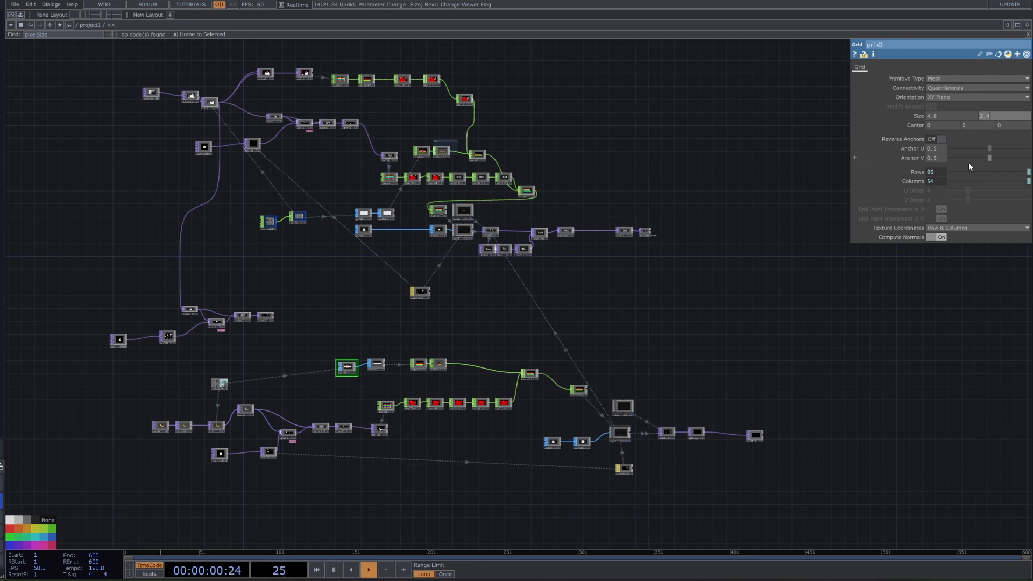
Inspect the character output of geo2 through render2, rgbkey2 and null13
drag(669, 378, 668, 359)
scroll(639, 408, up, 10)
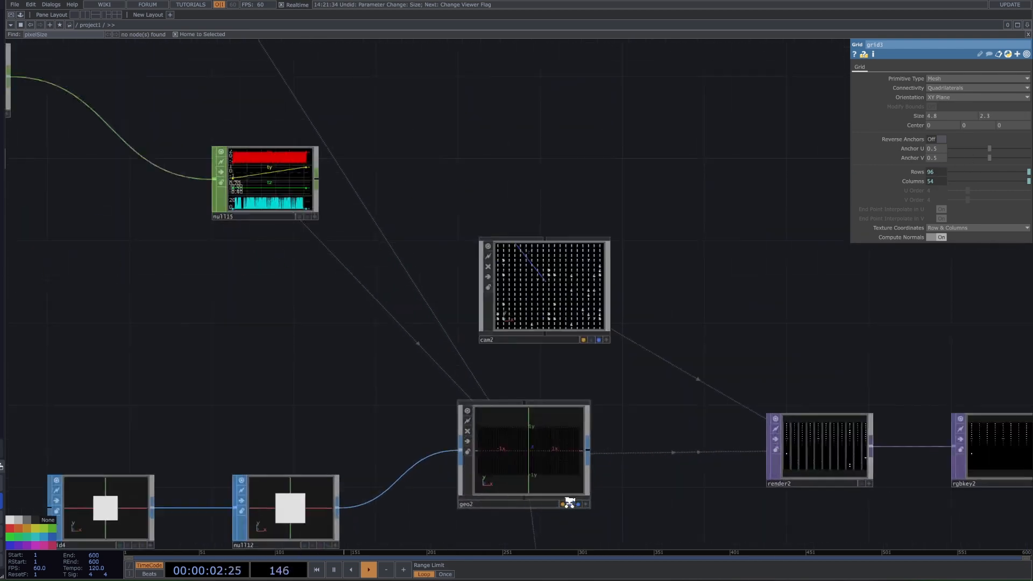
scroll(816, 464, down, 4)
drag(988, 545, 430, 352)
middle_drag(430, 352, 396, 228)
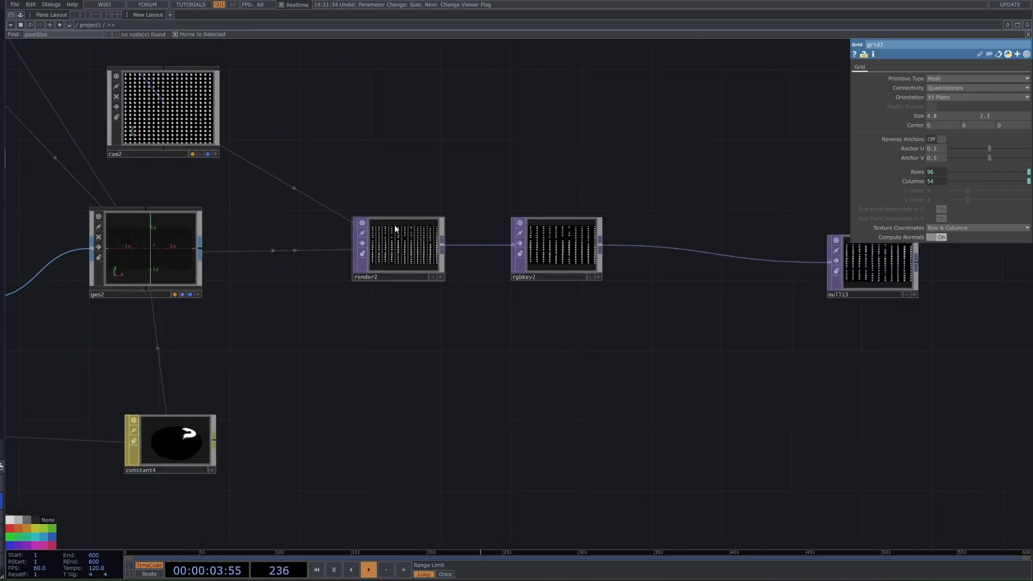
Display the output of render2 behind the network
click(433, 277)
drag(473, 277, 526, 343)
middle_drag(527, 342, 515, 298)
scroll(514, 298, down, 3)
drag(325, 218, 422, 292)
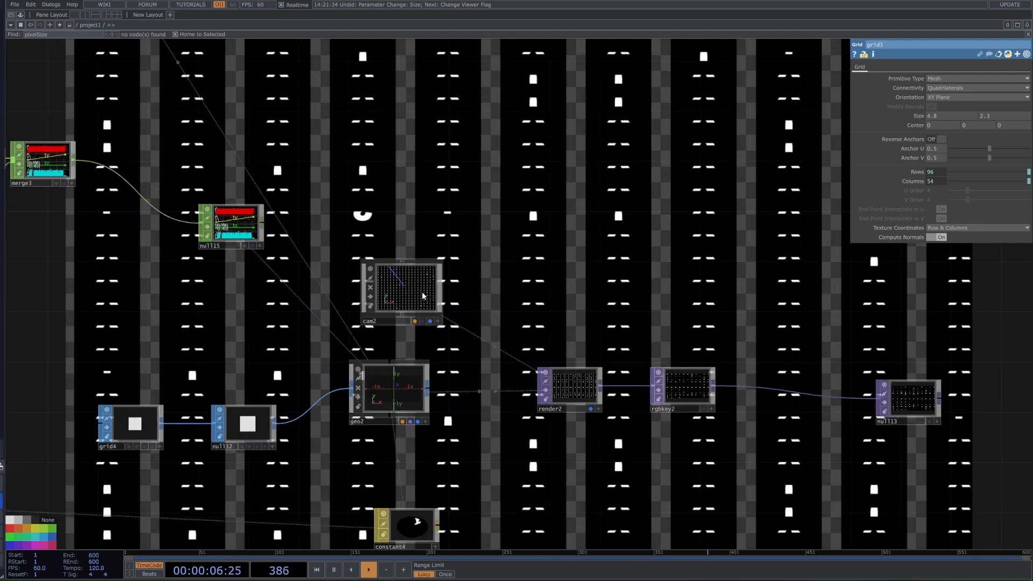
Pull cam2 back in its own viewer so the render frames a larger part of the character grid
click(422, 291)
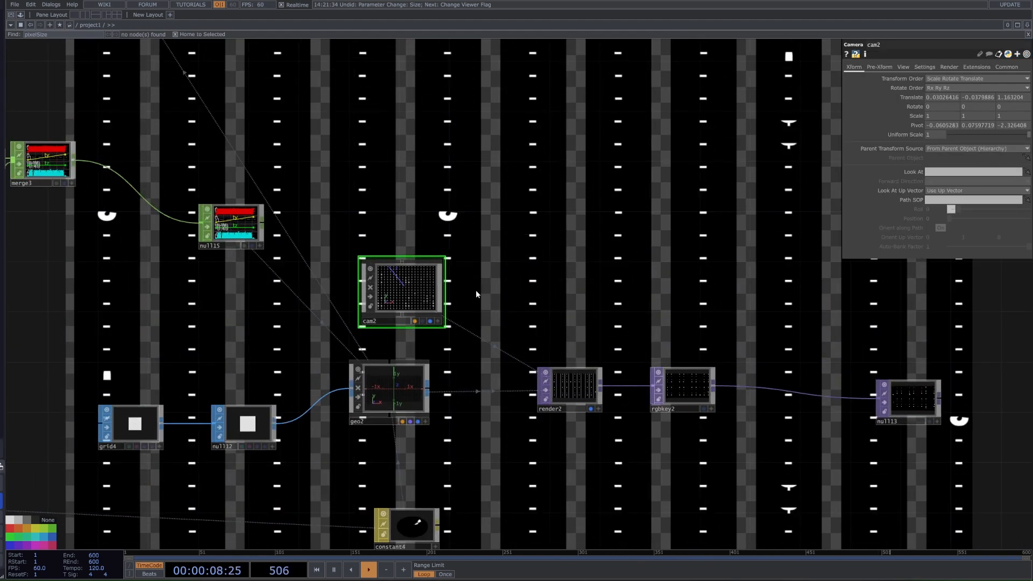
click(438, 320)
mouse_move(405, 284)
middle_down()
mouse_move(405, 293)
mouse_move(424, 287)
middle_up()
scroll(407, 288, down, 5)
scroll(408, 286, up, 2)
Switch the network background from render2 to null13 and check render2's resolution settings
click(591, 409)
drag(818, 345, 742, 328)
click(886, 408)
click(839, 408)
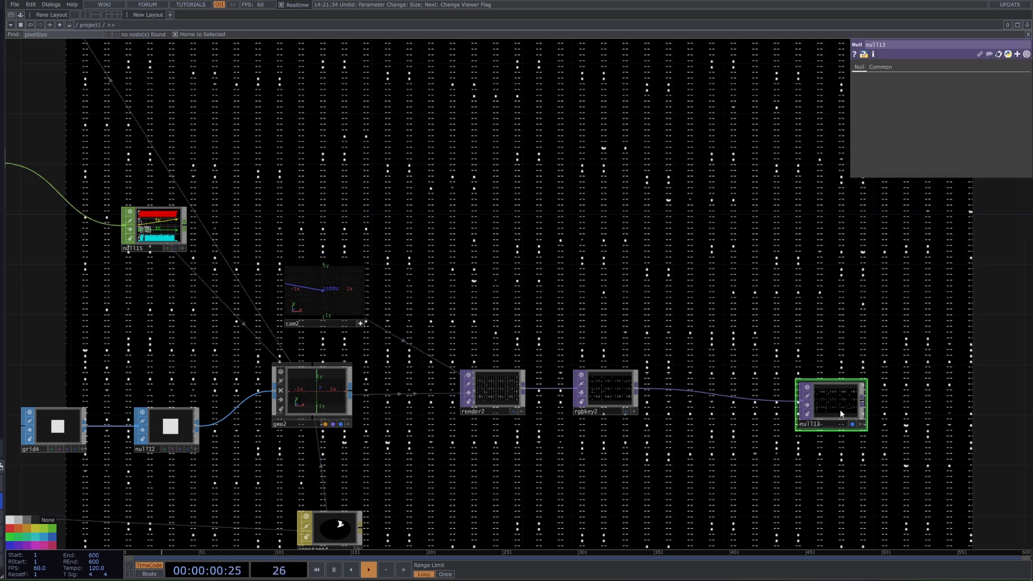
scroll(837, 405, down, 3)
click(599, 408)
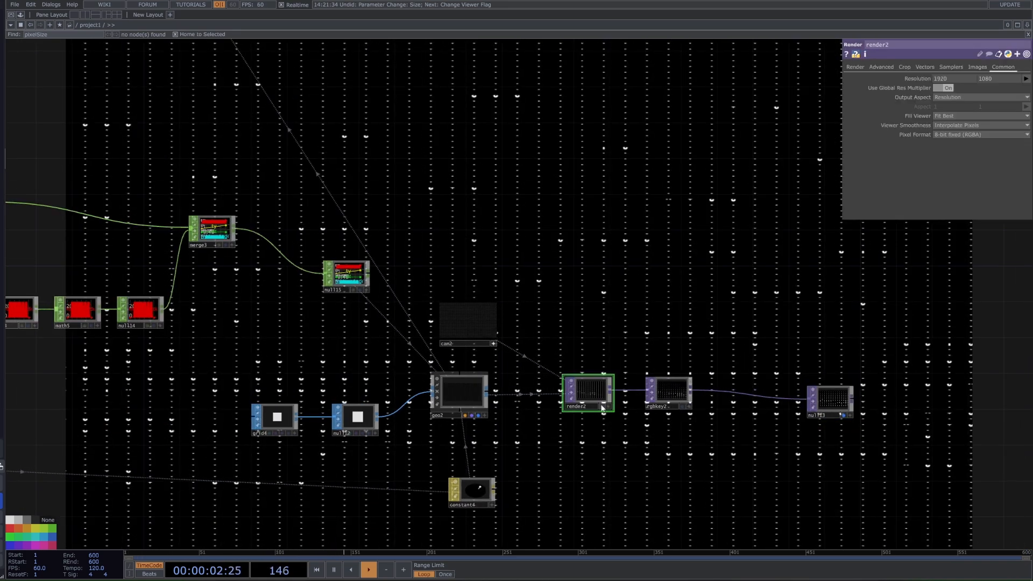
click(602, 410)
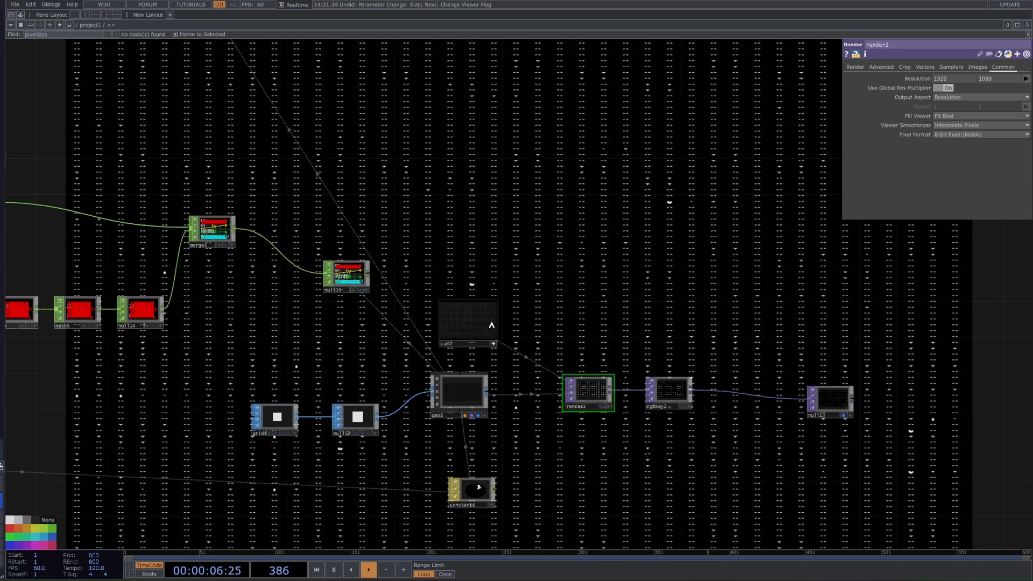
Show the upper network's render beside the lower output and look up the instance parameters of geo1
click(482, 325)
scroll(494, 318, down, 5)
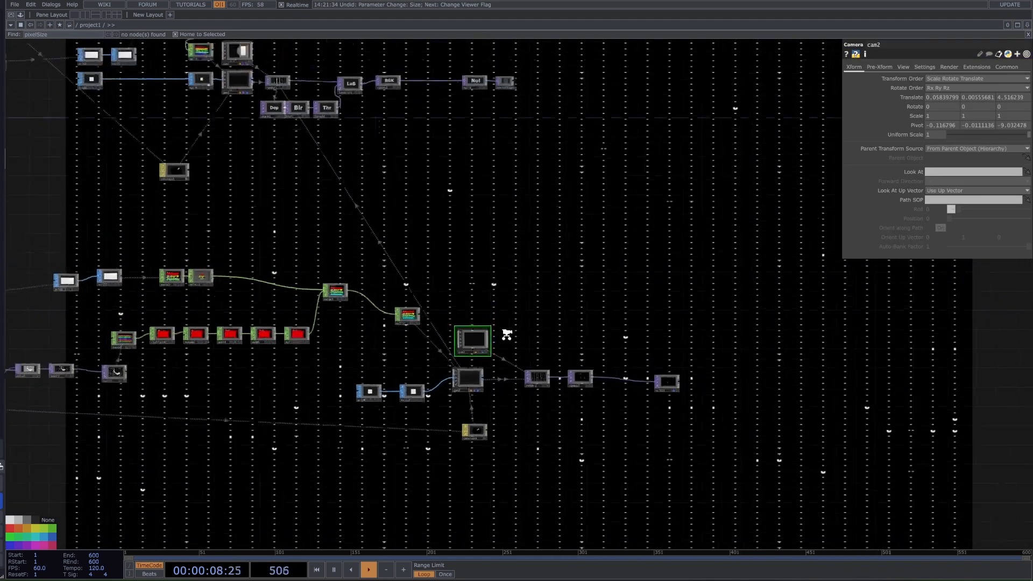
scroll(442, 386, up, 4)
scroll(506, 258, down, 5)
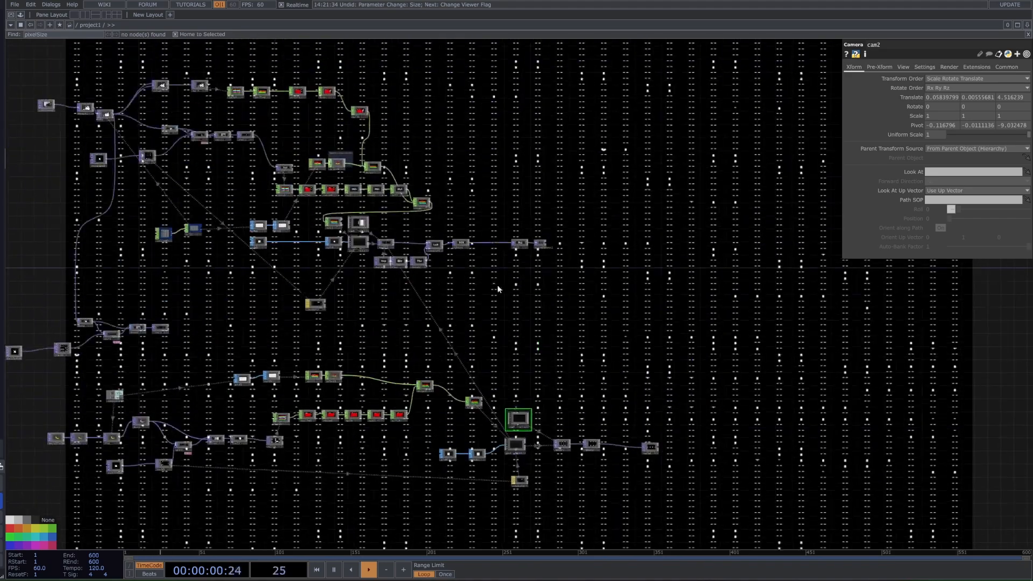
scroll(618, 298, up, 5)
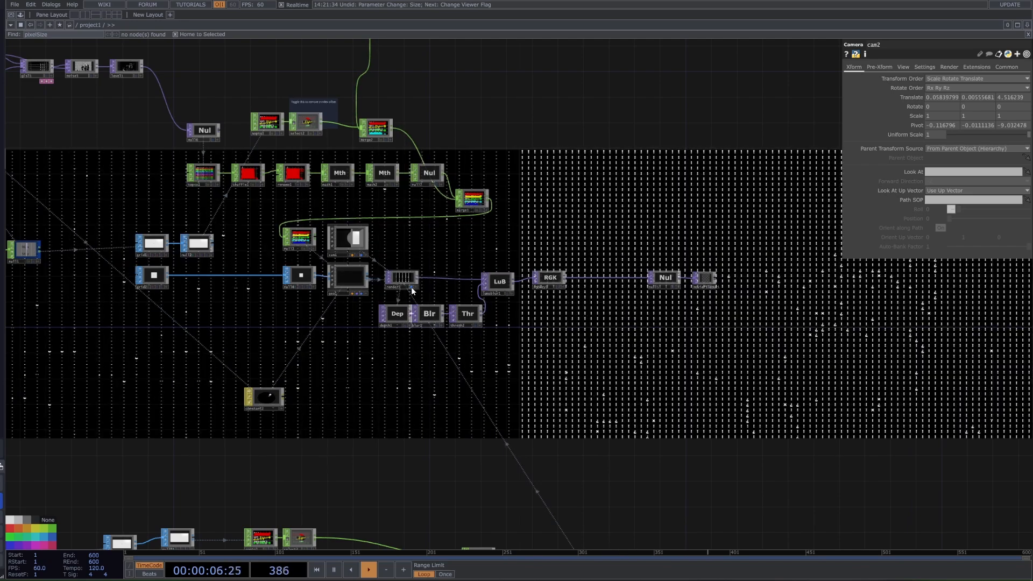
click(348, 277)
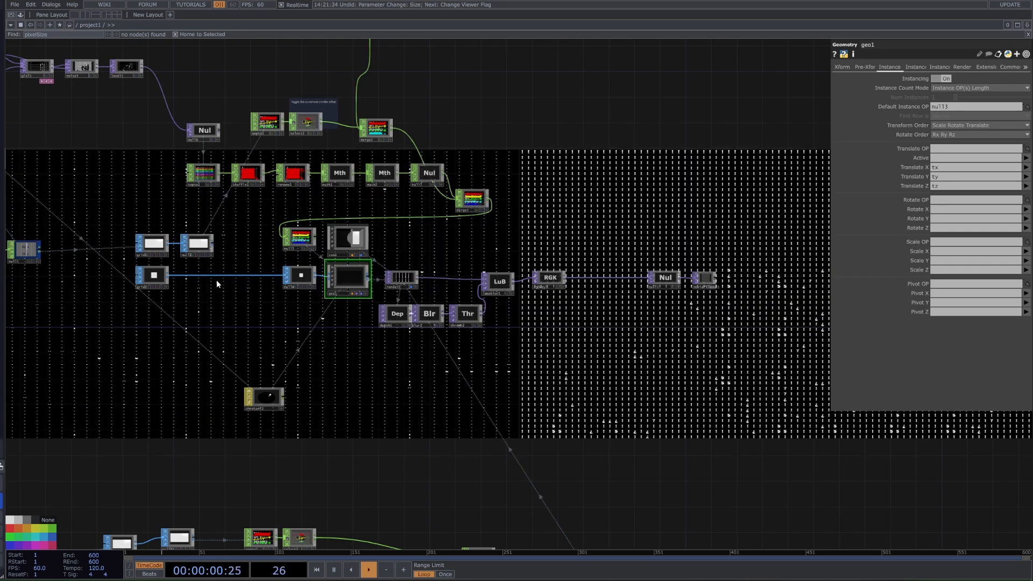
Compare the size, rows and columns of grid2 in the upper network with those of grid4
click(154, 275)
drag(430, 388, 462, 327)
scroll(462, 327, down, 3)
drag(586, 427, 615, 279)
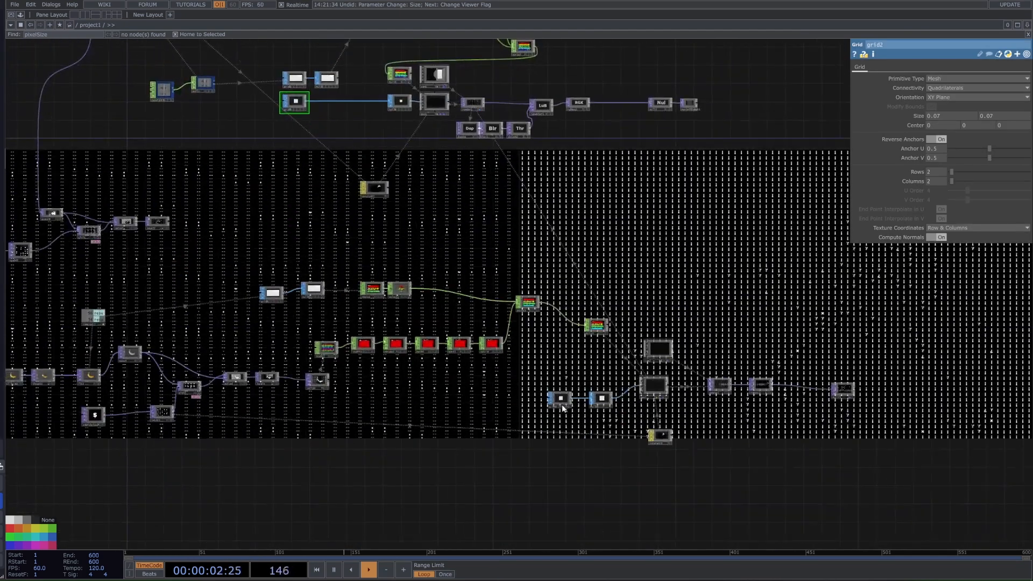
click(562, 404)
Check the alpha and color map of the constant4 material and undo the last node resize
scroll(689, 390, up, 5)
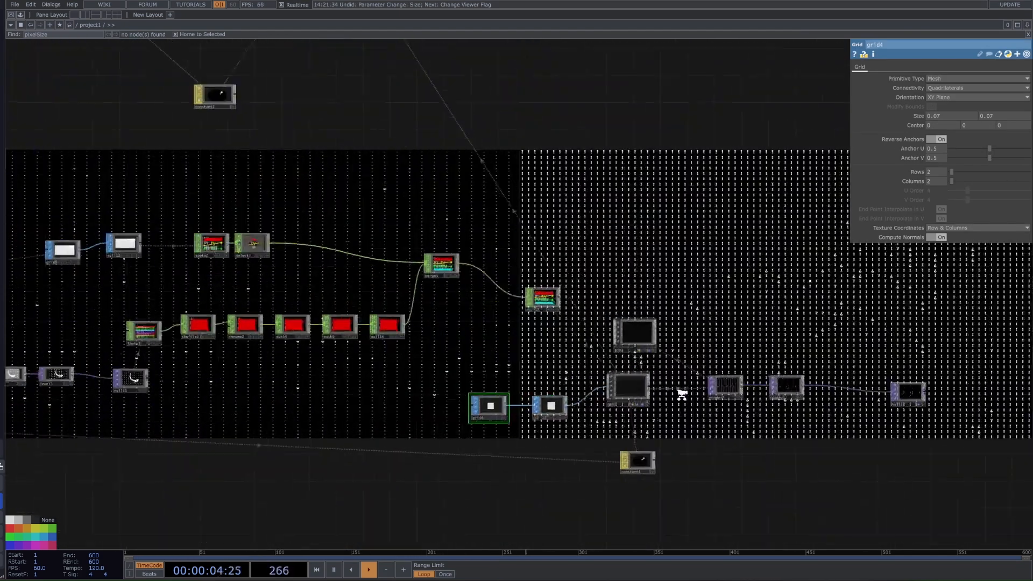
click(619, 481)
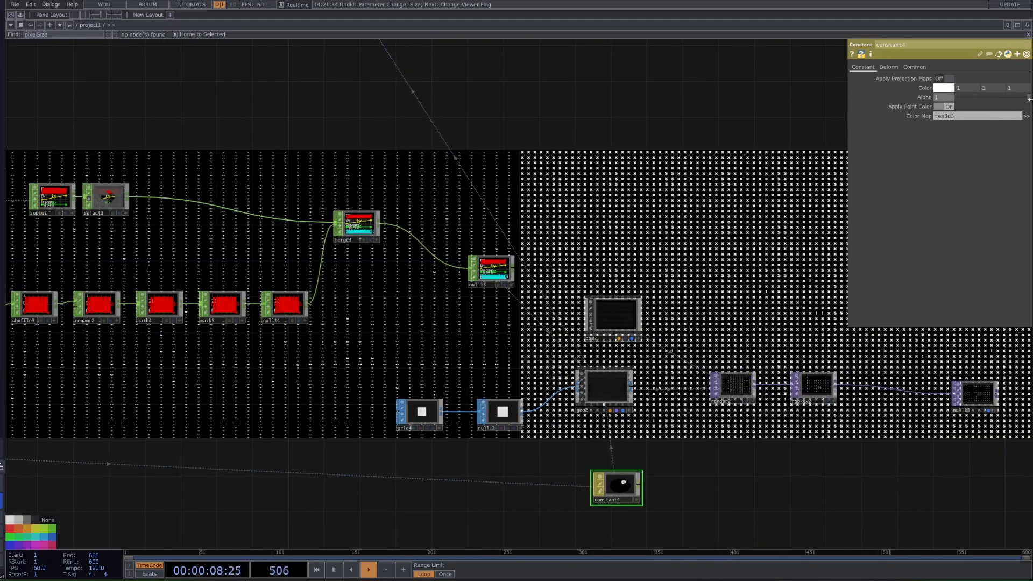
scroll(613, 259, down, 3)
scroll(438, 263, down, 3)
drag(400, 357, 567, 369)
key(ctrl+z)
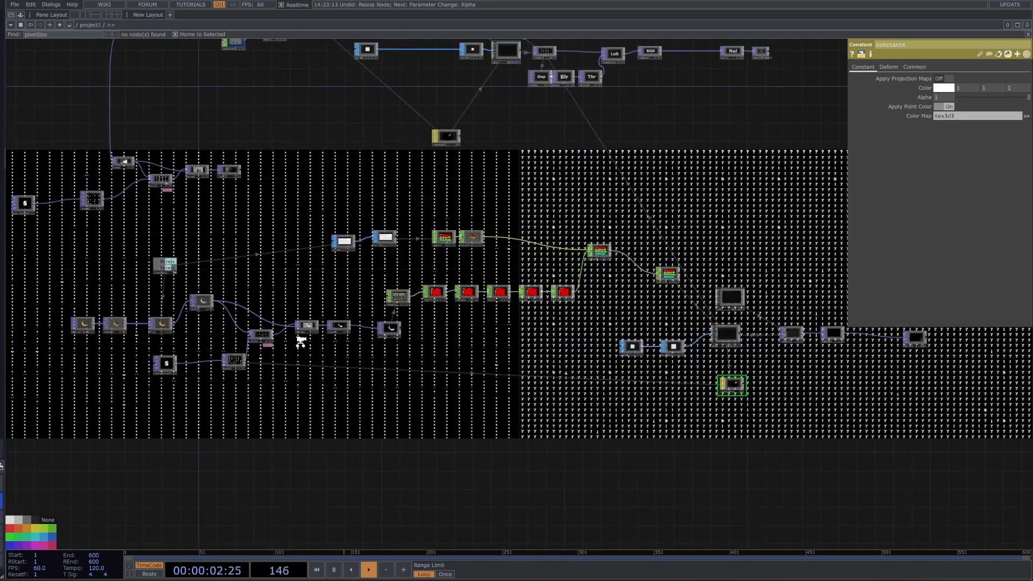
Enlarge the characters of the yourchoise2 text by setting Font Size X to 170
scroll(297, 340, up, 3)
drag(469, 373, 638, 387)
click(205, 410)
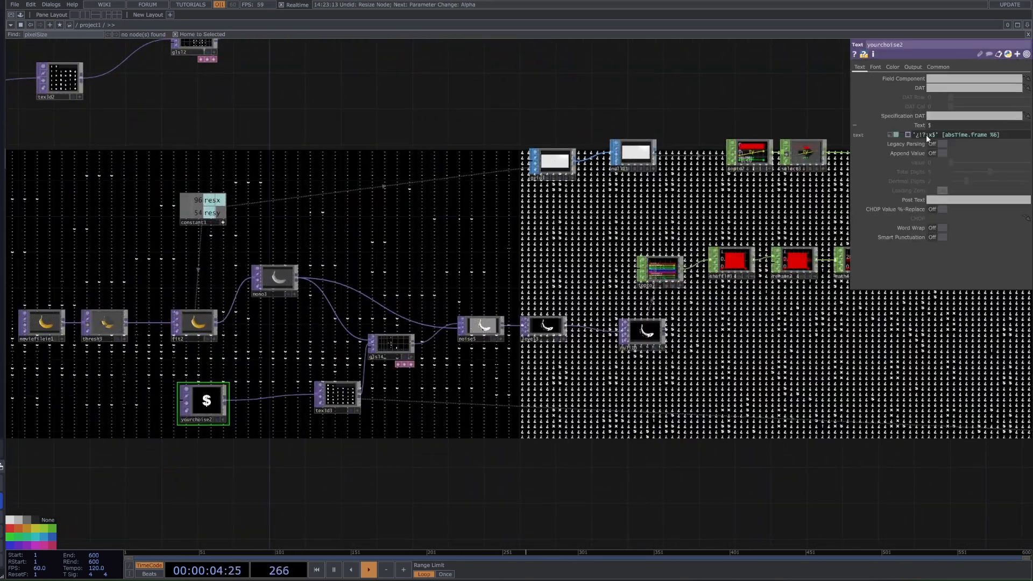
click(875, 67)
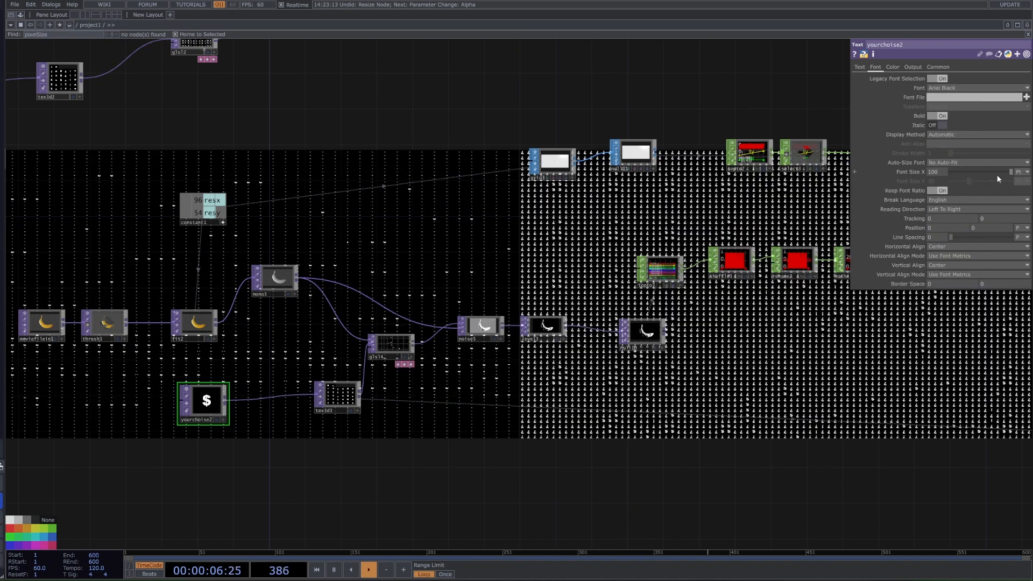
mouse_move(1012, 172)
mouse_down()
mouse_move(984, 175)
mouse_move(1013, 173)
mouse_up()
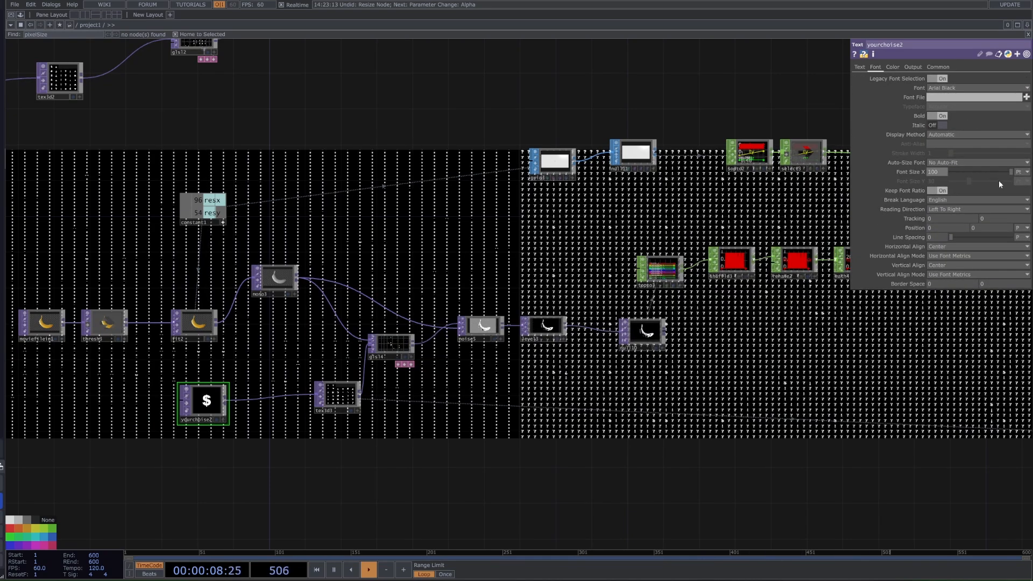
middle_drag(935, 174, 977, 161)
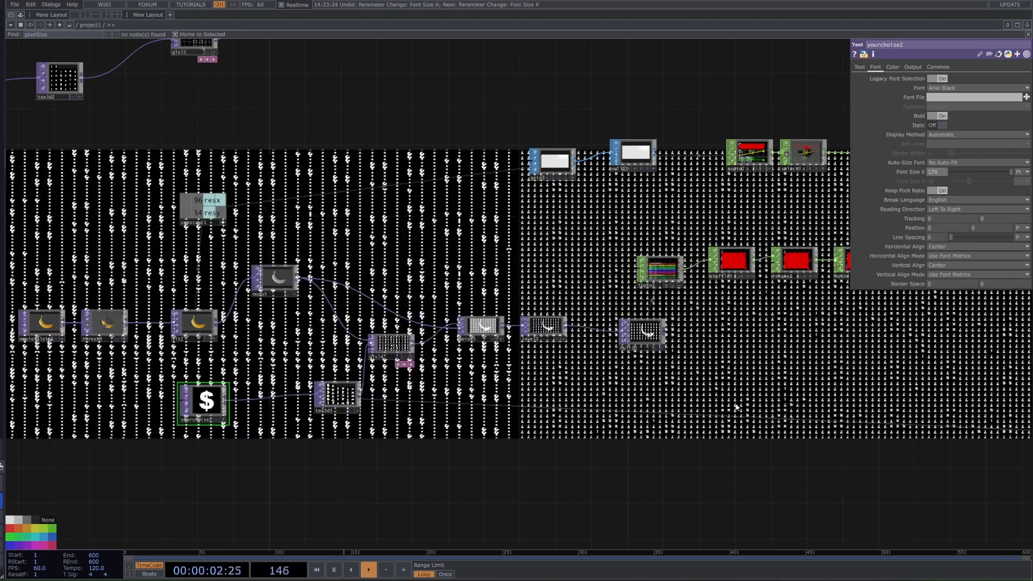
drag(697, 392, 500, 397)
scroll(499, 397, down, 3)
key(ctrl+z)
Inspect the instance parameters of geo2 in the lower network
drag(635, 381, 430, 397)
scroll(438, 397, down, 3)
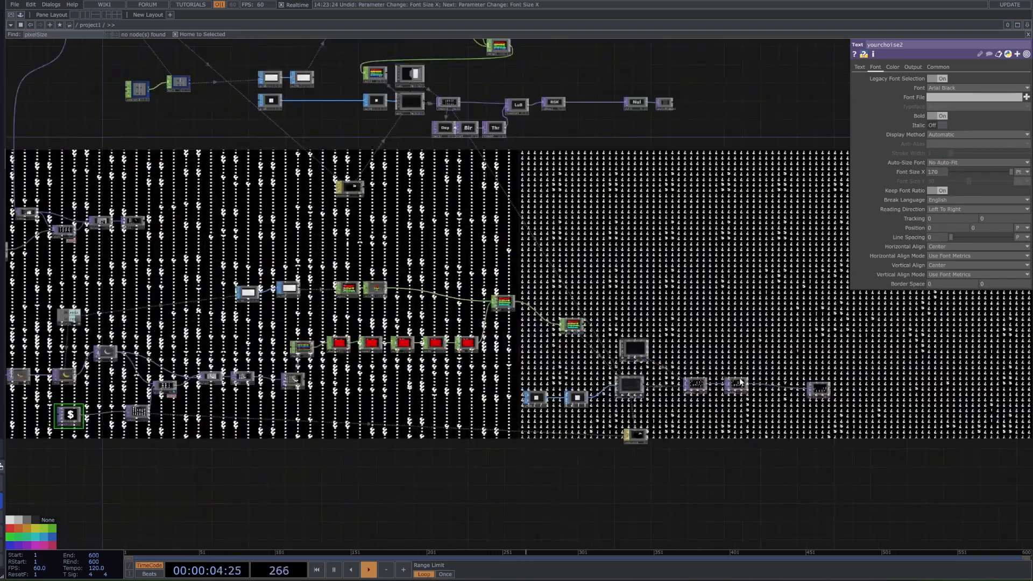
scroll(736, 387, up, 5)
scroll(505, 383, up, 2)
scroll(505, 383, up, 2)
click(538, 376)
scroll(538, 377, down, 3)
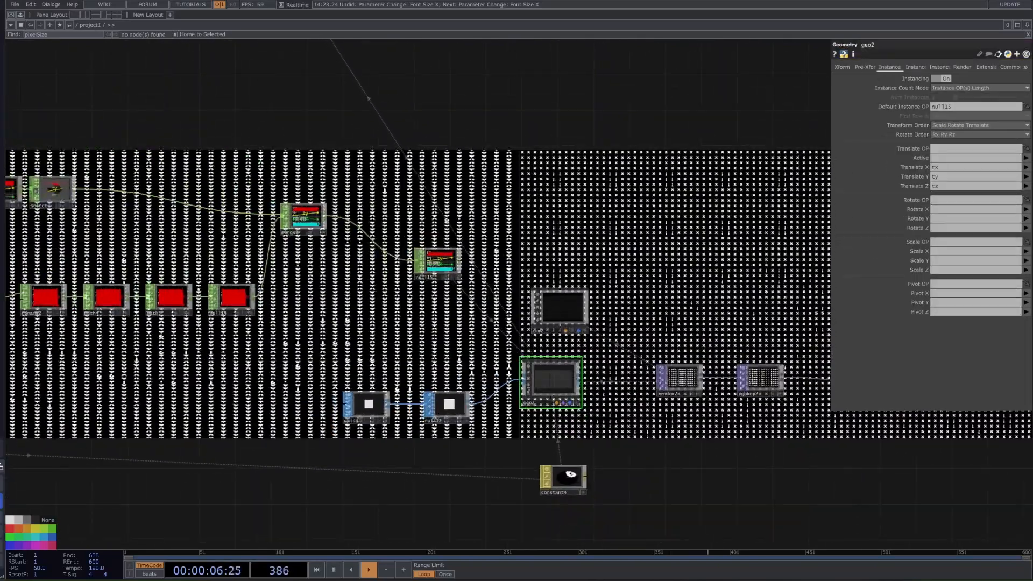
Link grid3's Columns to the resx channel of constant1 and its Rows to the resy channel
scroll(270, 369, down, 3)
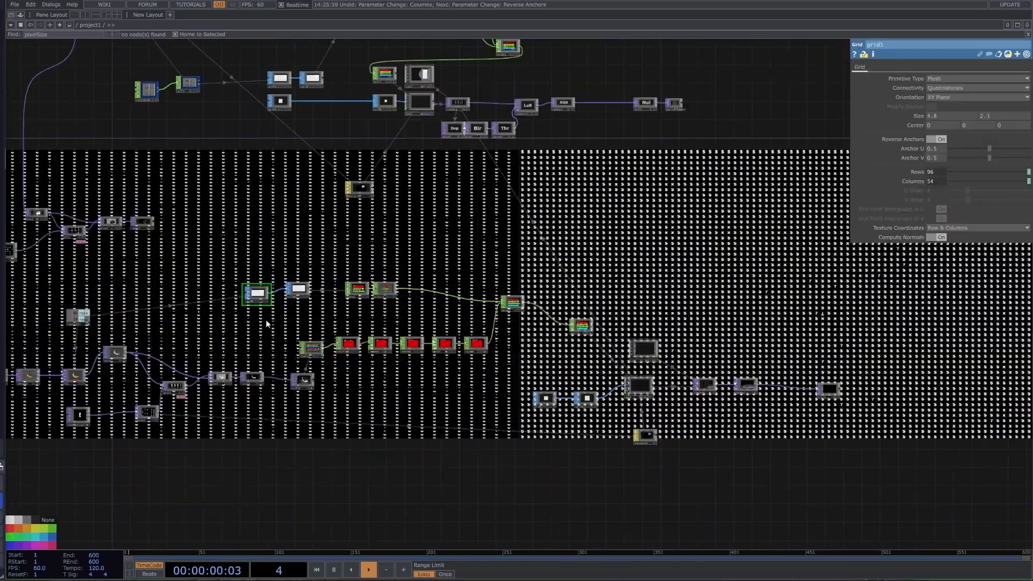
drag(311, 289, 339, 270)
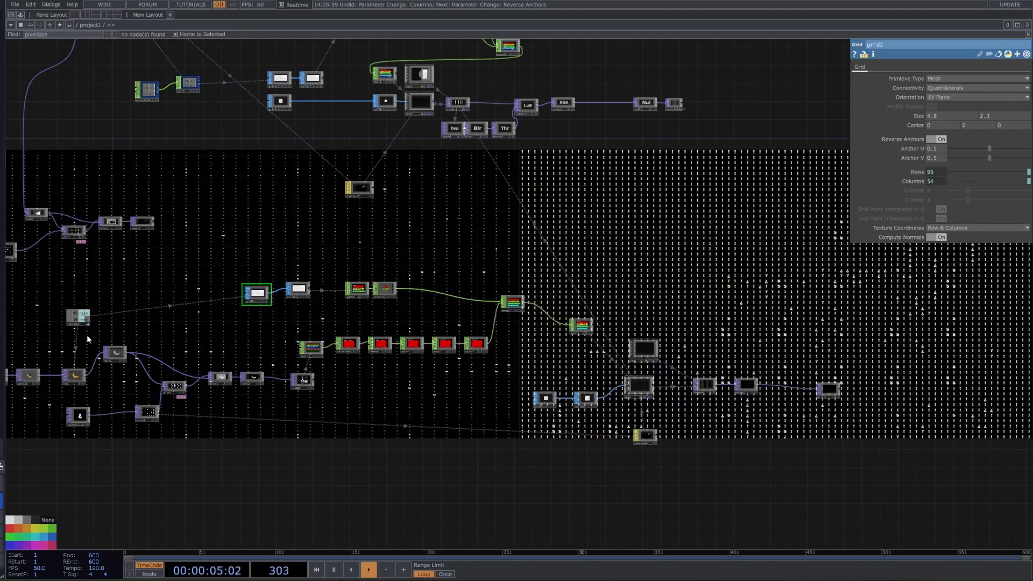
scroll(117, 307, up, 2)
scroll(144, 321, up, 2)
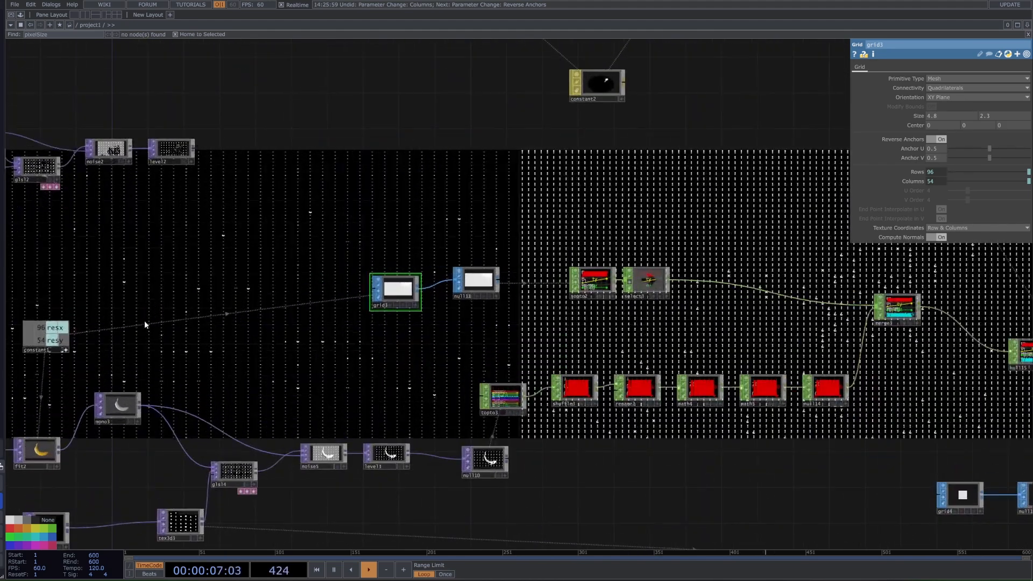
drag(53, 350, 936, 179)
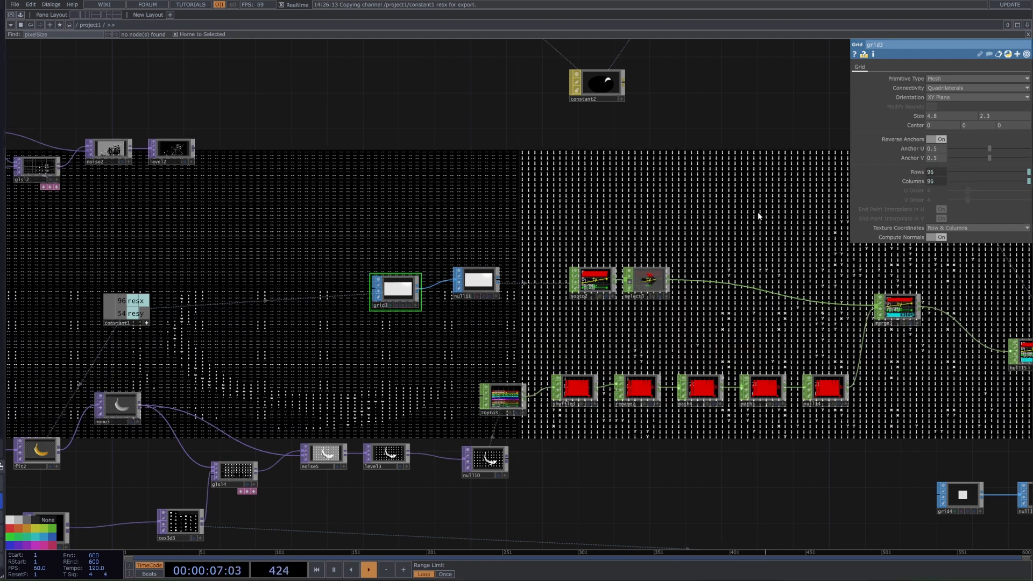
drag(136, 313, 935, 169)
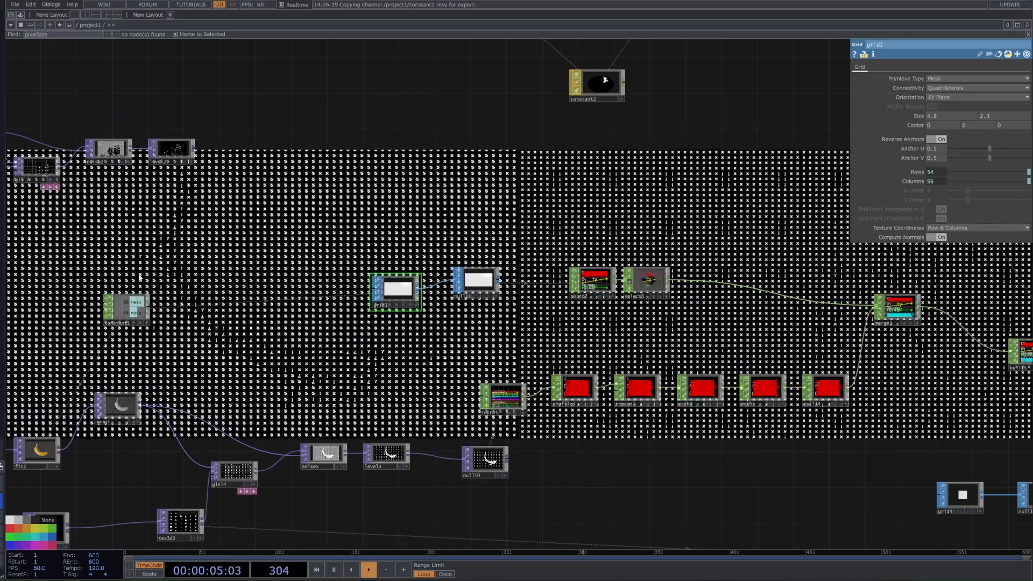
Remove the upper network's render from the background and check the parameters of grid4
drag(308, 354, 50, 375)
scroll(49, 375, down, 2)
scroll(286, 139, up, 1)
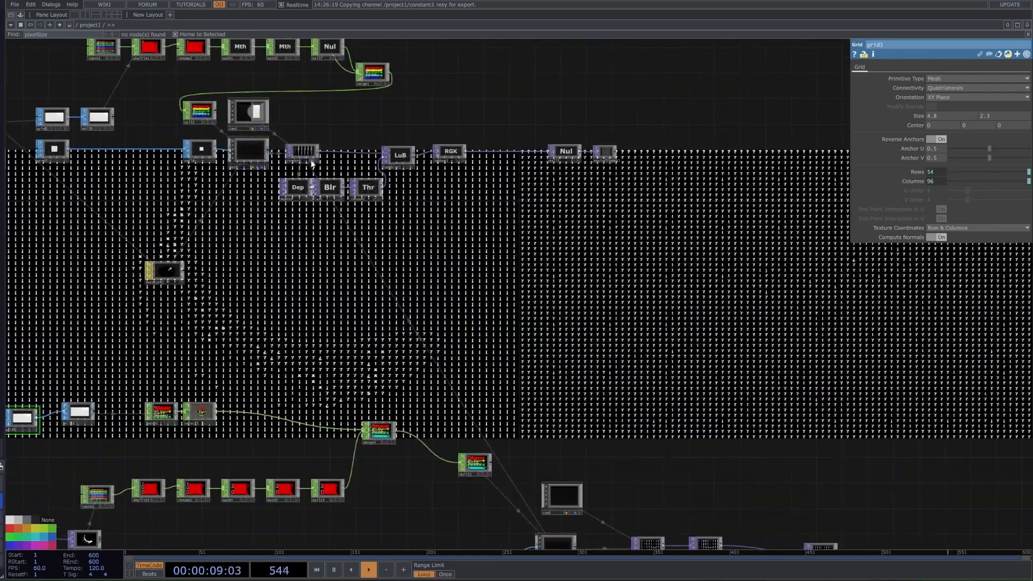
scroll(312, 164, down, 4)
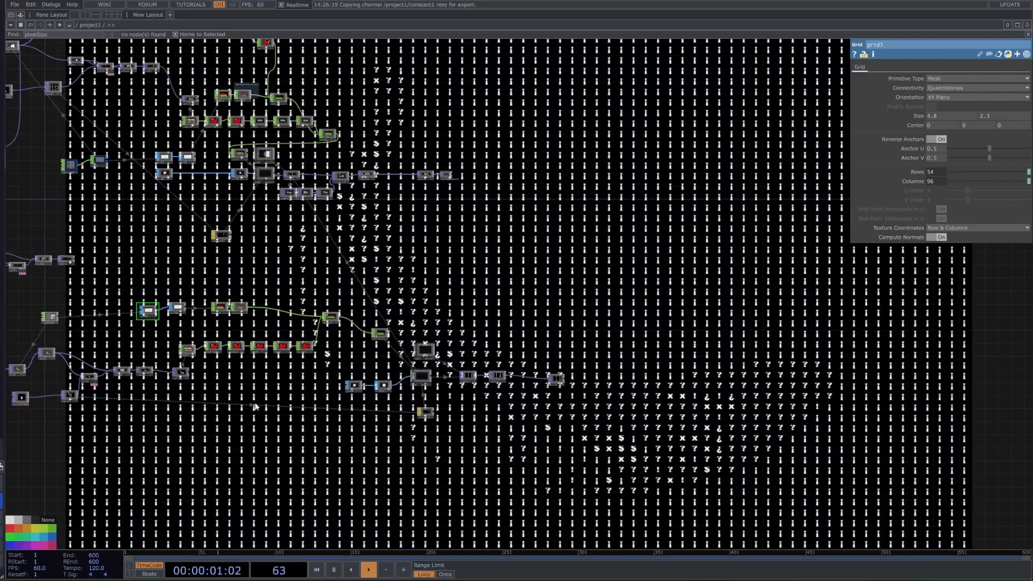
drag(255, 407, 421, 337)
scroll(530, 280, up, 4)
click(513, 350)
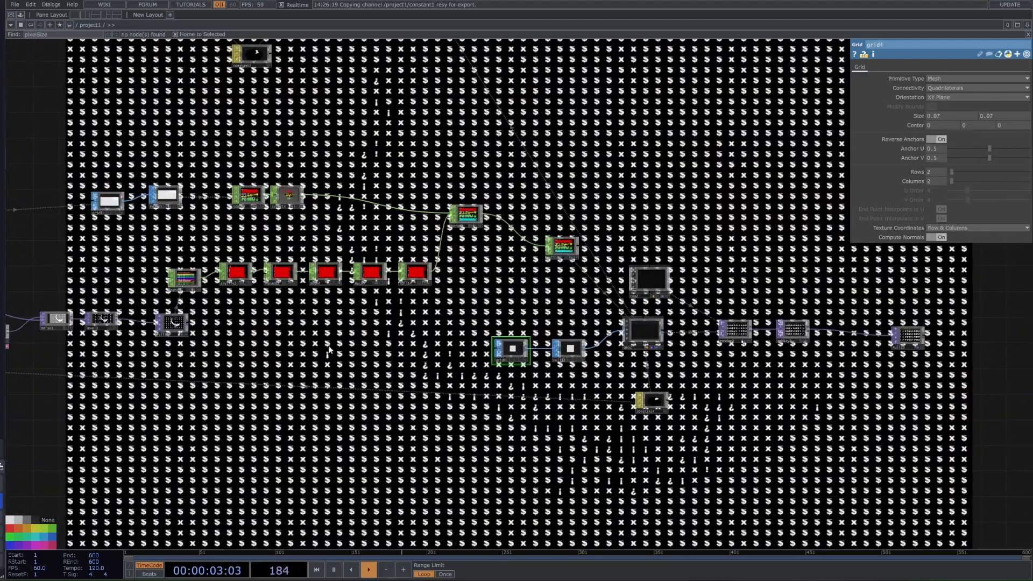
Adjust Font Size X of the yourchoise2 text while watching the character output
scroll(328, 347, down, 2)
drag(117, 379, 235, 380)
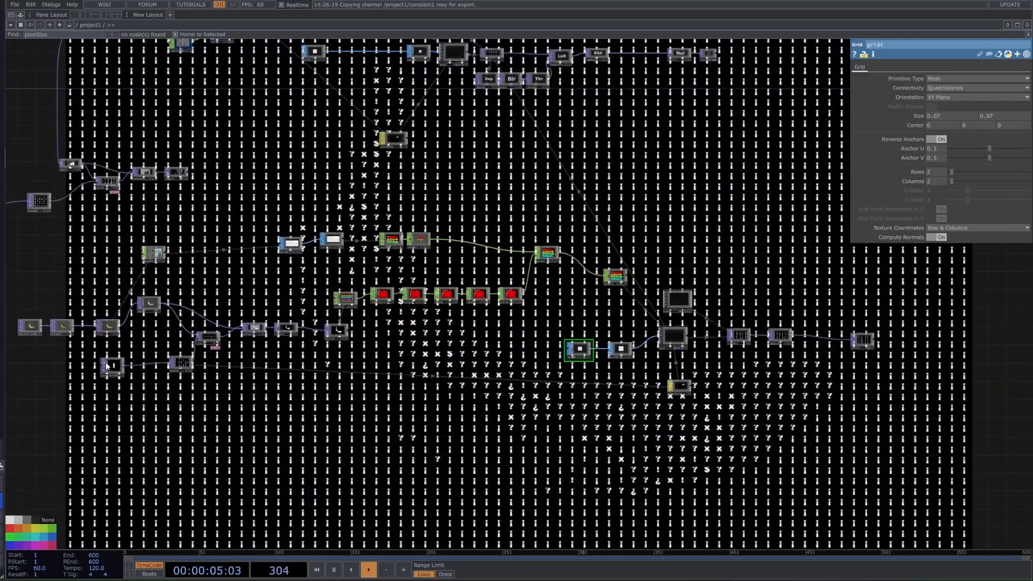
click(107, 366)
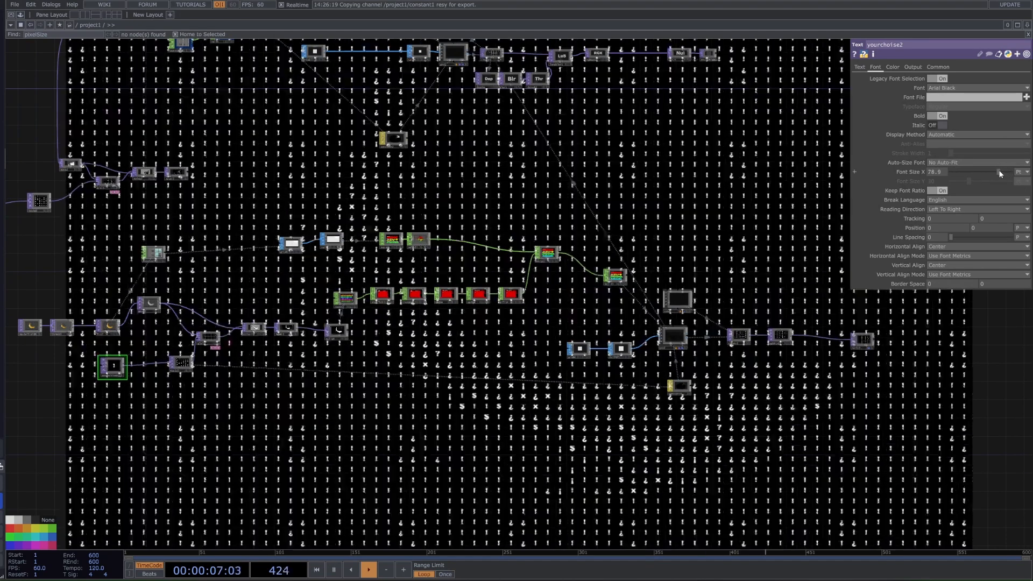
drag(973, 173, 1011, 171)
Try a size of 0.043 by 0.043 for grid4 and look over the smaller characters
click(579, 349)
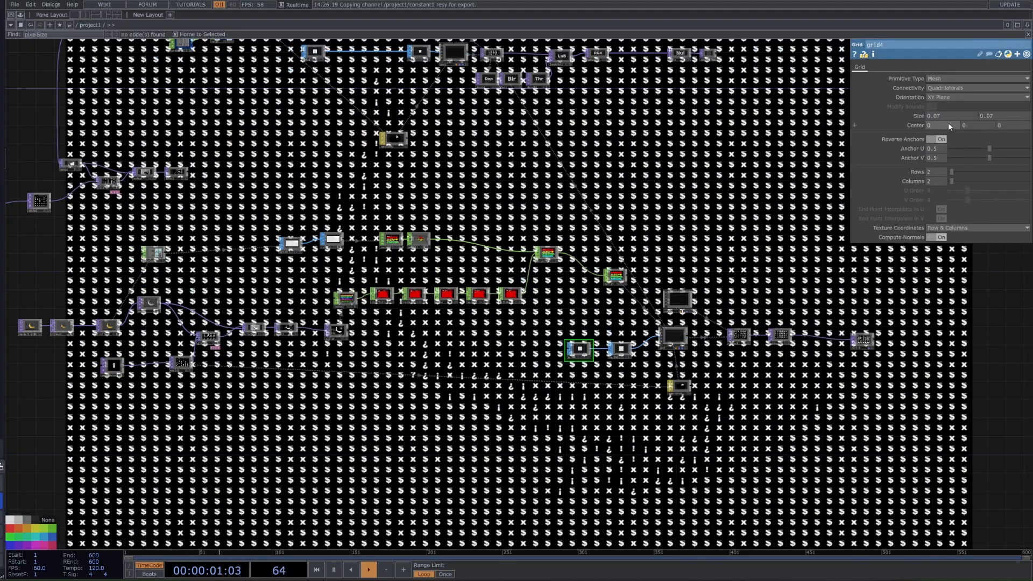
mouse_move(928, 115)
middle_down()
mouse_move(924, 148)
mouse_move(916, 104)
middle_up()
scroll(414, 117, up, 3)
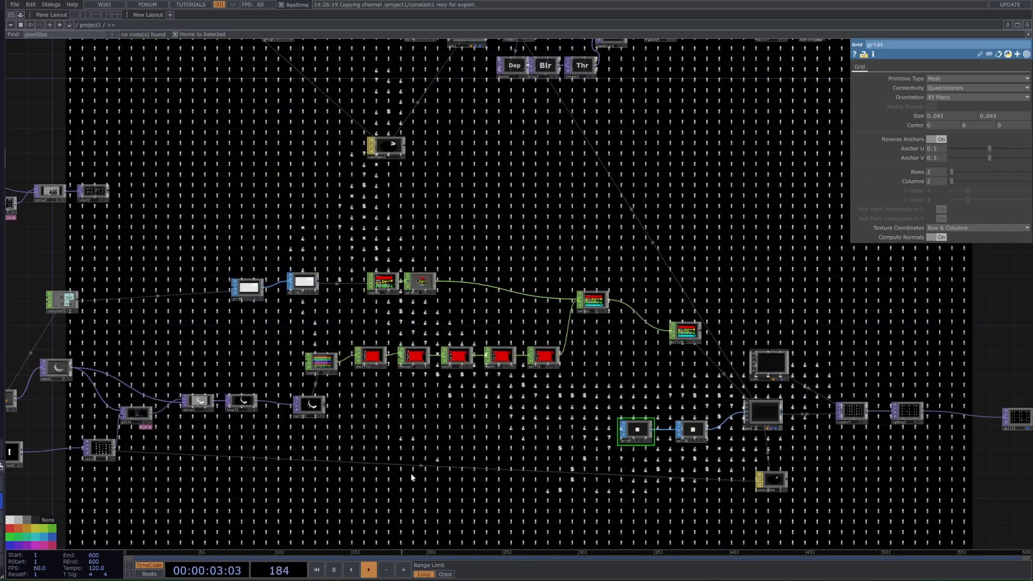
drag(357, 394, 595, 335)
scroll(594, 335, down, 3)
scroll(538, 373, up, 5)
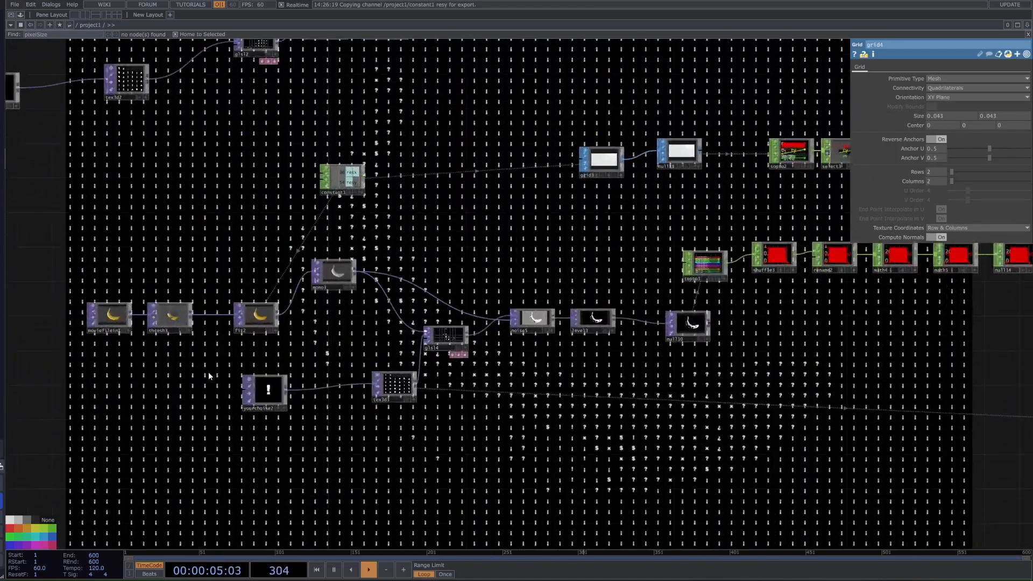
Undo the last size change of grid4 and look over both networks against the character output
scroll(495, 247, down, 2)
drag(861, 312, 454, 332)
key(ctrl+z)
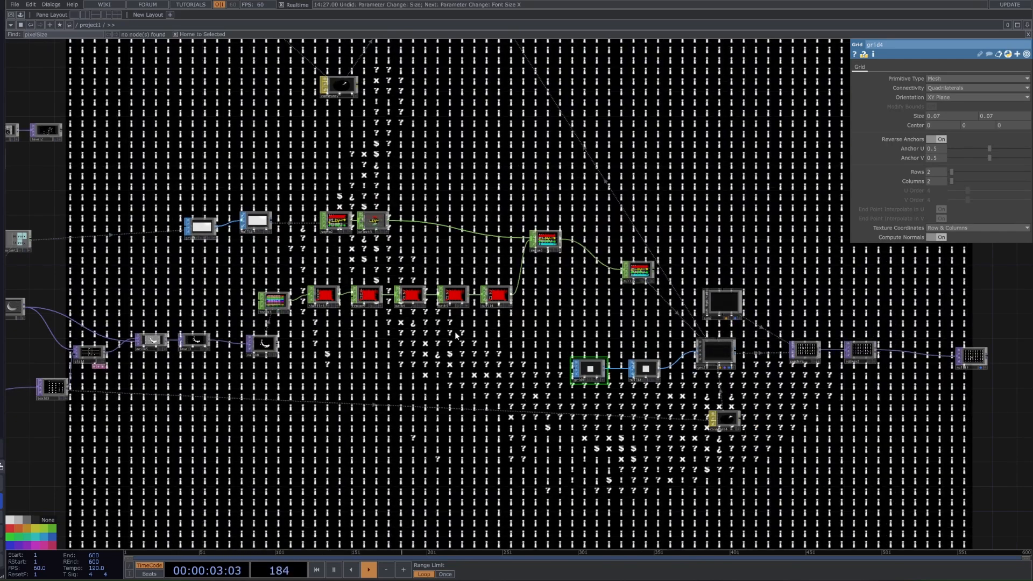
scroll(428, 323, down, 5)
scroll(415, 269, up, 5)
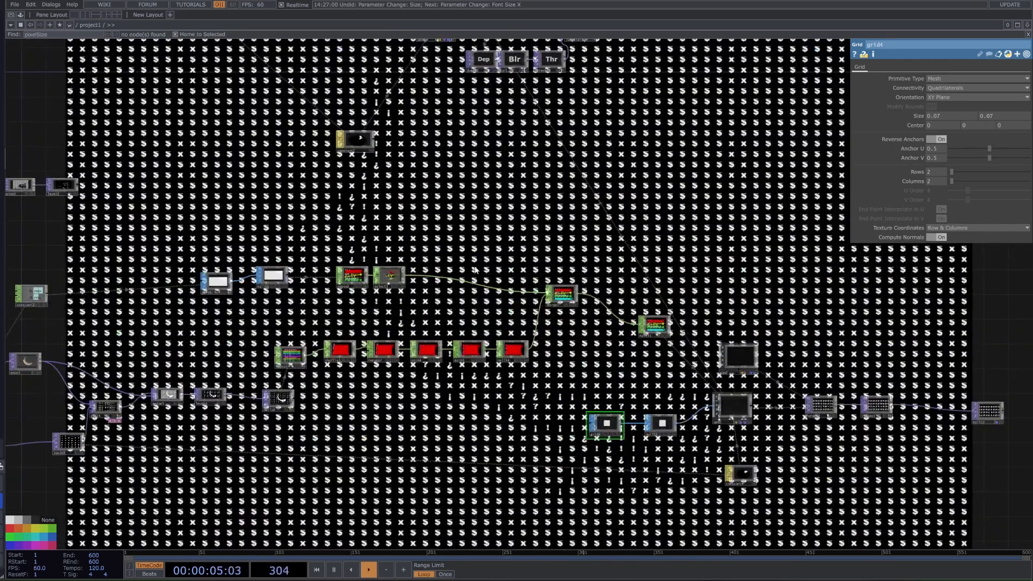
scroll(629, 229, down, 5)
drag(645, 207, 612, 273)
scroll(710, 338, up, 3)
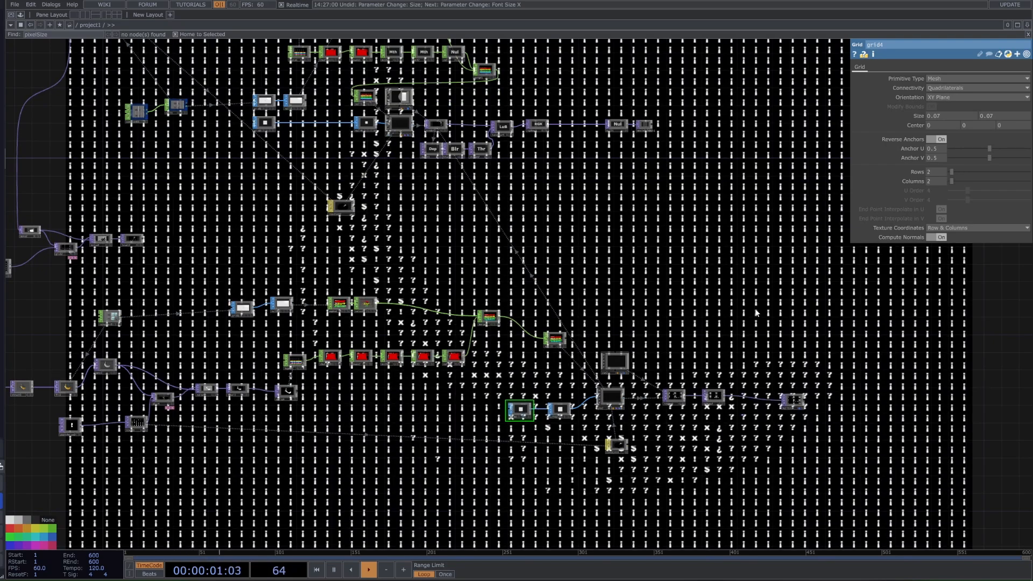
Hide the lower network's output from the background, show it again and look over both networks
drag(809, 401, 789, 416)
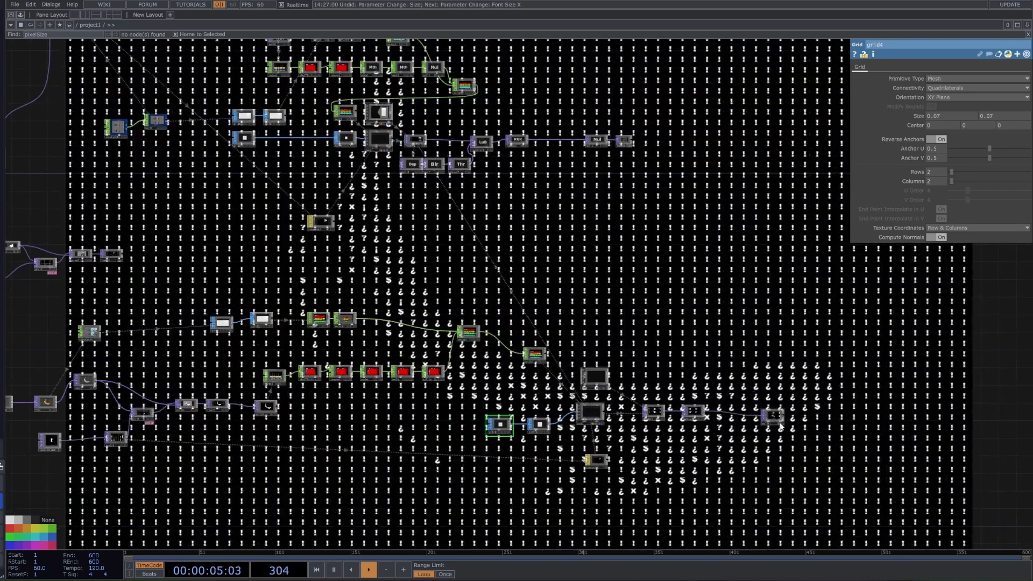
click(780, 424)
drag(629, 195, 670, 295)
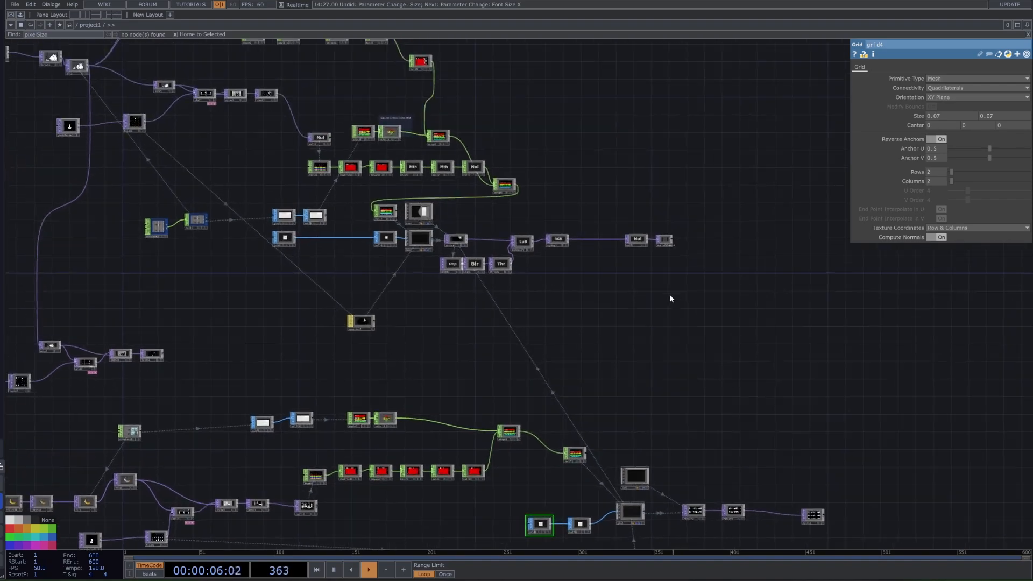
click(820, 522)
scroll(532, 317, up, 5)
scroll(531, 318, down, 3)
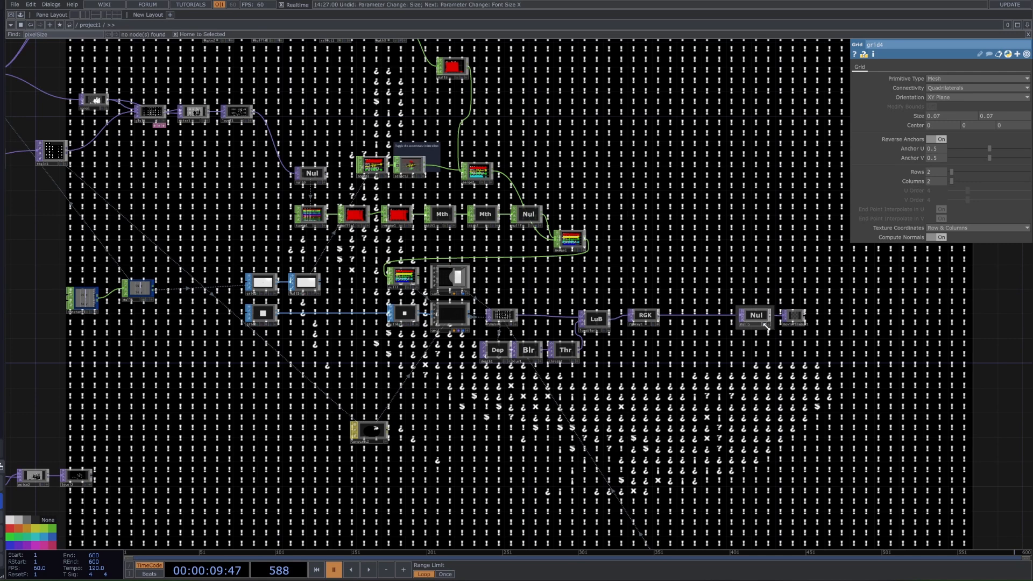
Show the upper network's final null in the background too and compare its characters with the lower network's output
click(765, 324)
drag(568, 286, 304, 316)
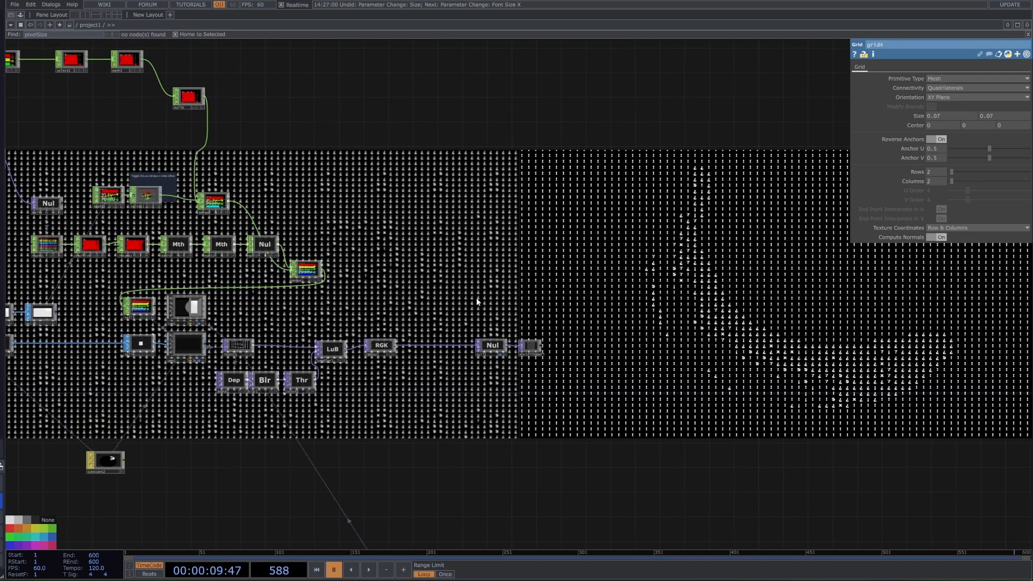
scroll(334, 325, up, 3)
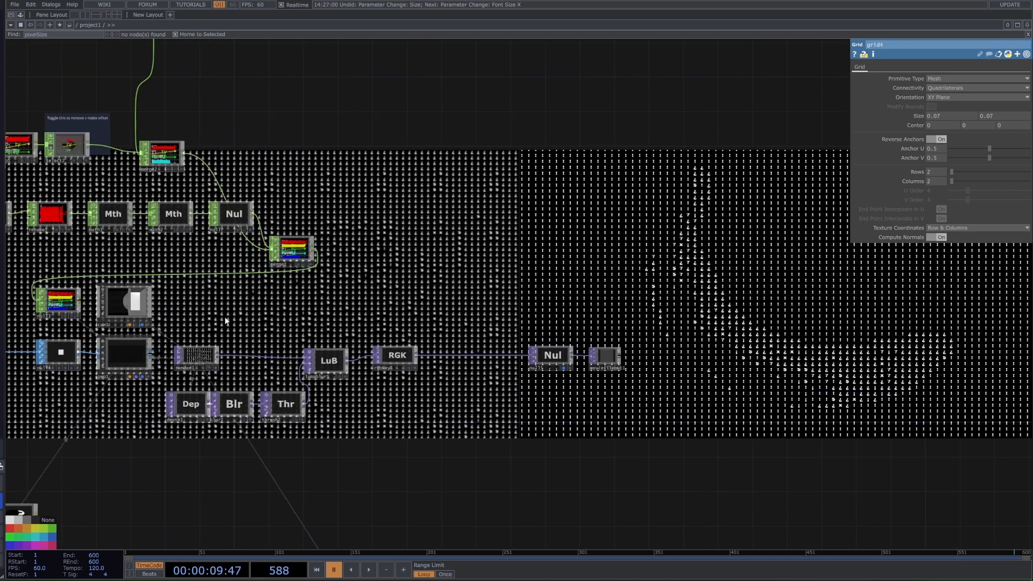
scroll(487, 260, down, 3)
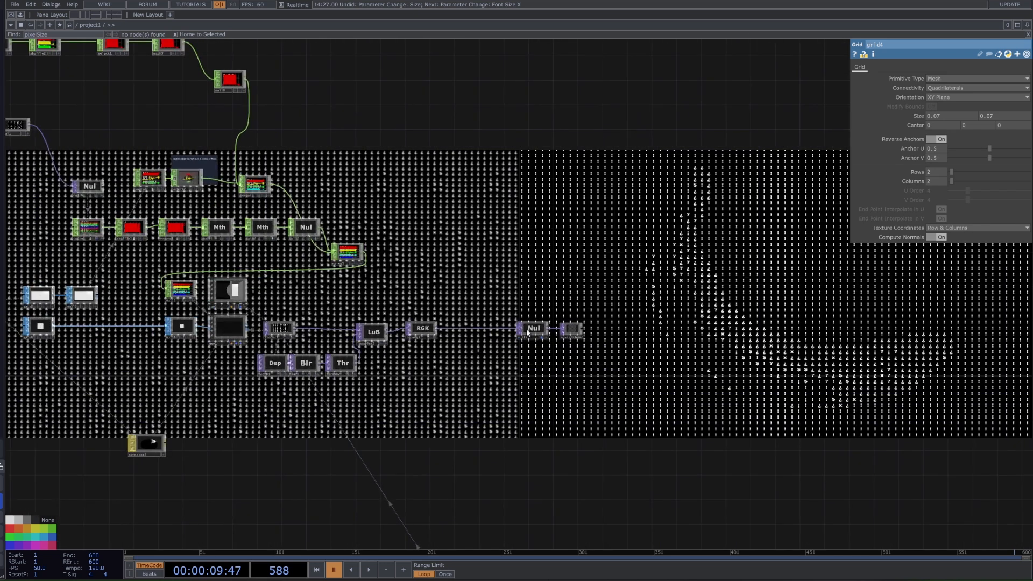
drag(499, 296, 538, 361)
scroll(539, 356, down, 3)
drag(120, 95, 420, 118)
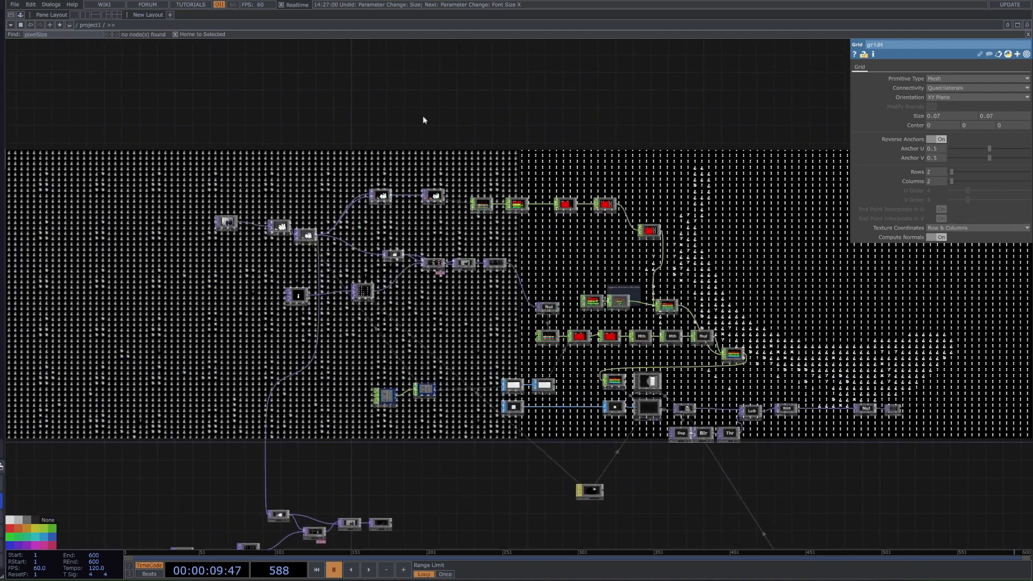
Examine noise3 and the chain of operators that follows it in the upper network
scroll(419, 117, up, 12)
drag(404, 300, 507, 235)
scroll(363, 377, up, 6)
click(377, 356)
scroll(371, 356, down, 3)
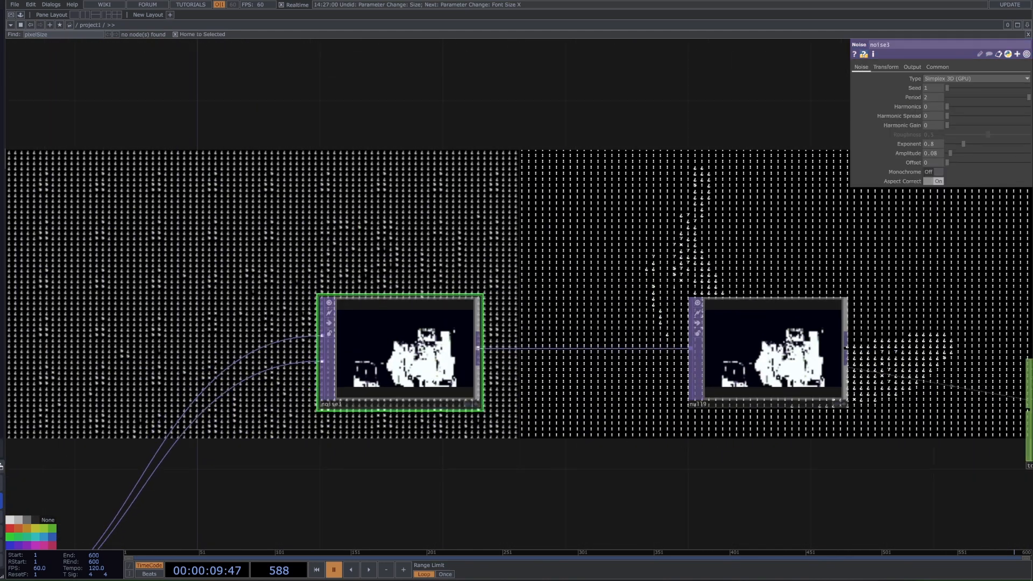
scroll(303, 343, down, 5)
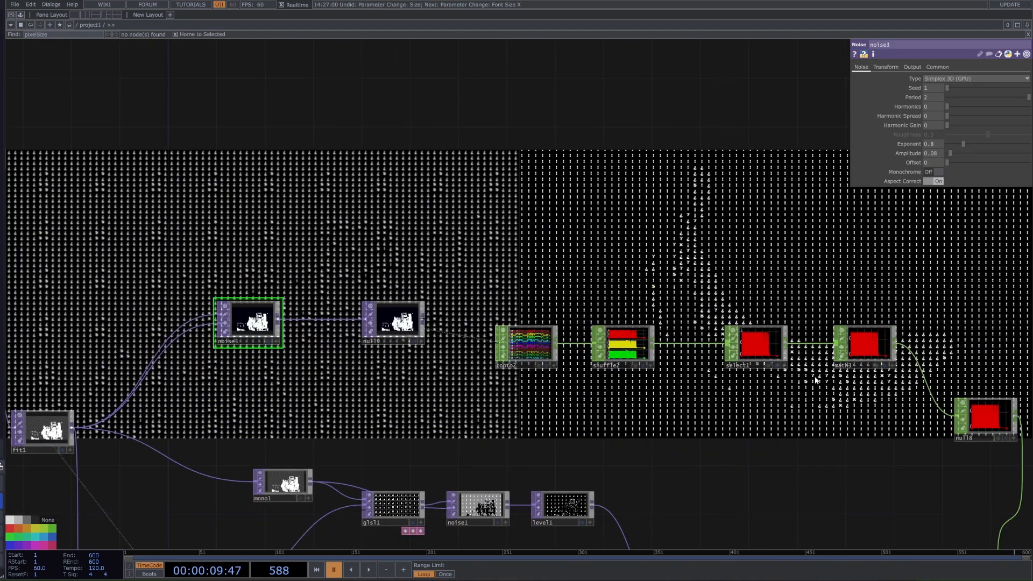
scroll(831, 377, down, 3)
drag(928, 403, 690, 308)
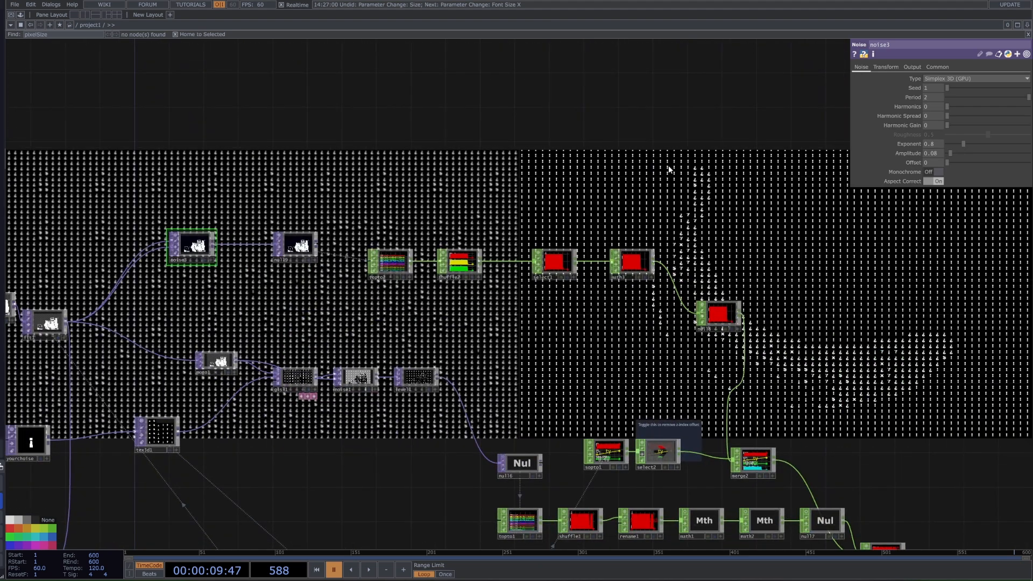
scroll(726, 293, down, 4)
drag(635, 344, 515, 236)
drag(669, 207, 720, 136)
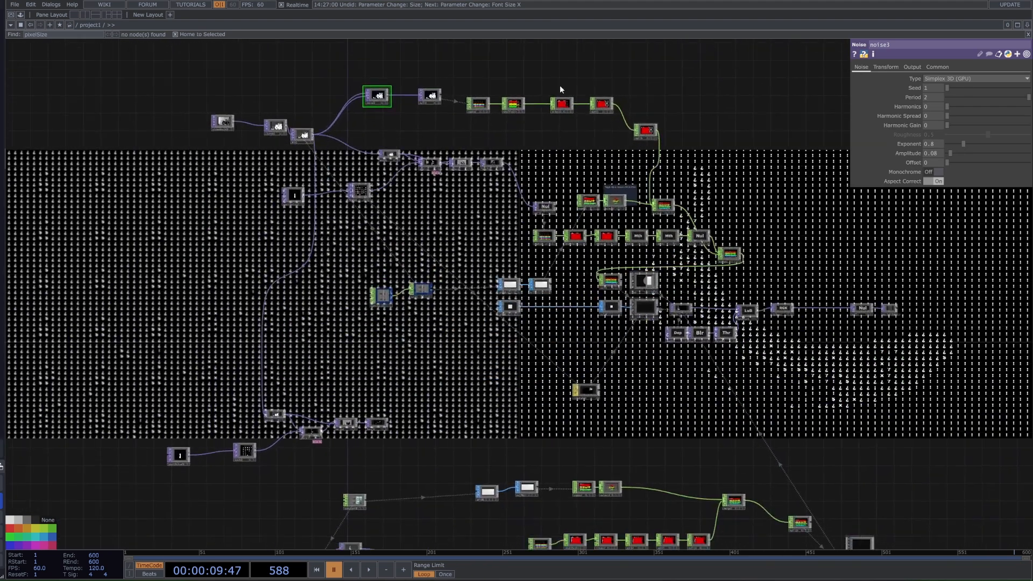
Remove the upper network's output from the background and undo the accidental viewport change around the lower network's camera
click(869, 314)
drag(798, 298, 699, 206)
scroll(779, 455, up, 4)
drag(779, 456, 736, 219)
click(716, 249)
key(ctrl+z)
key(ctrl+z)
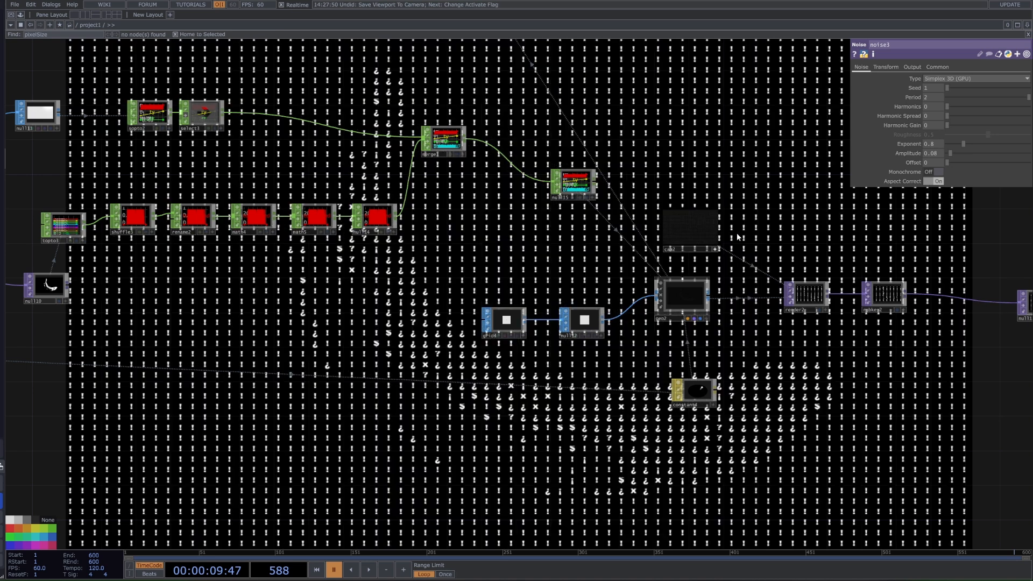
Compare the structure of the upper and lower networks to find the noise3 branch missing from the lower one
scroll(718, 247, down, 5)
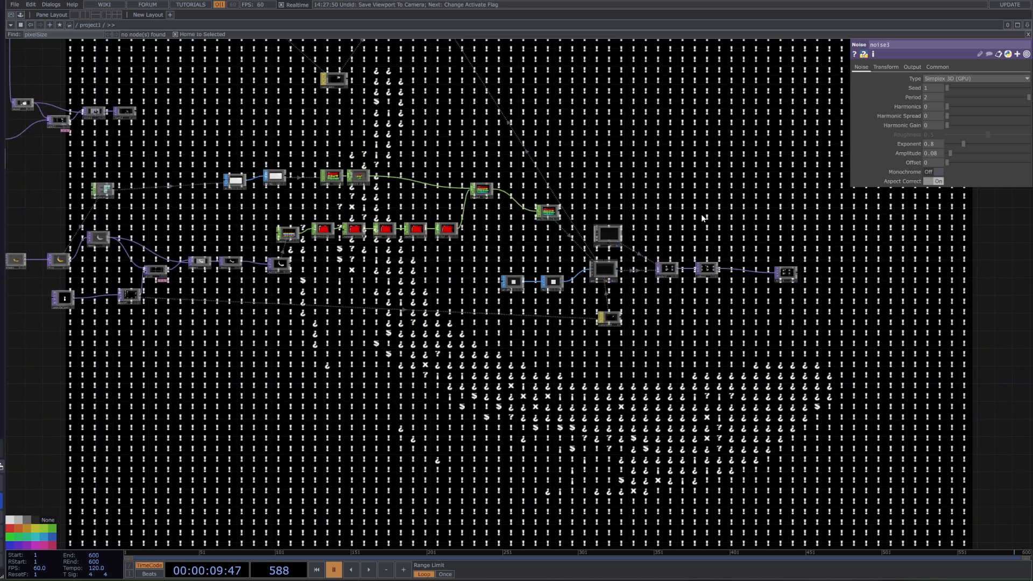
drag(767, 233, 750, 261)
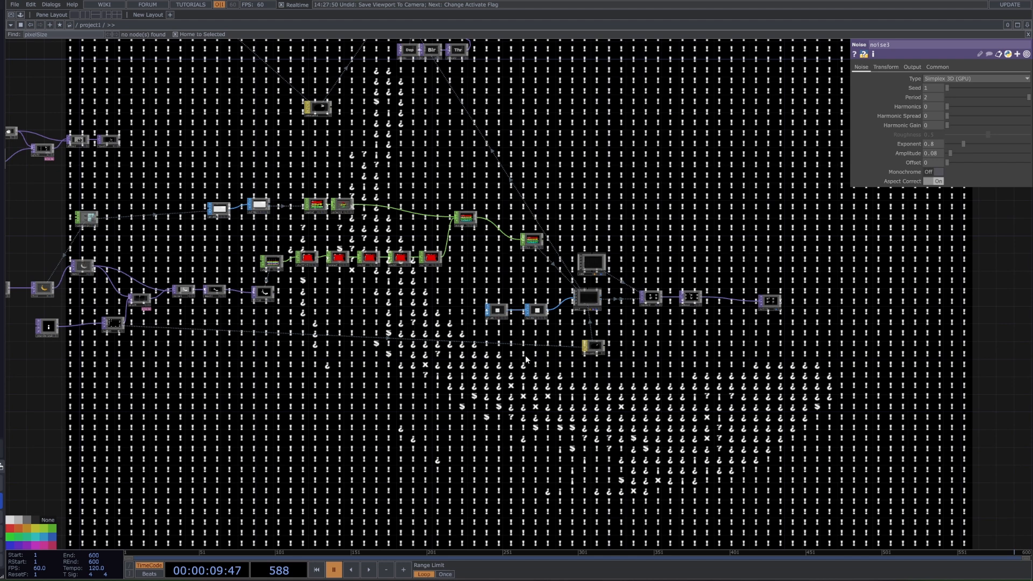
drag(337, 314, 357, 352)
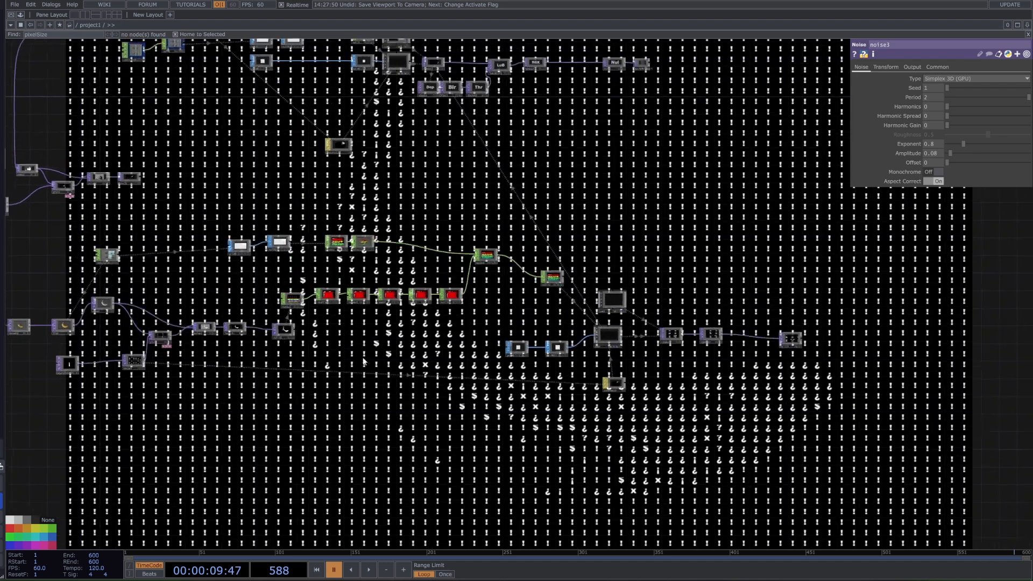
scroll(336, 359, up, 3)
scroll(349, 369, down, 5)
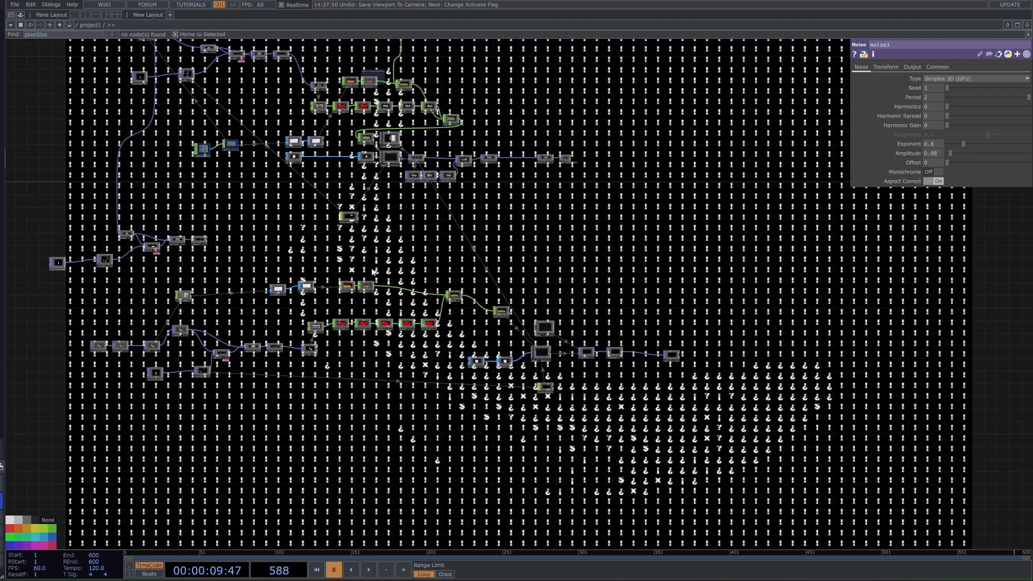
drag(474, 252, 509, 340)
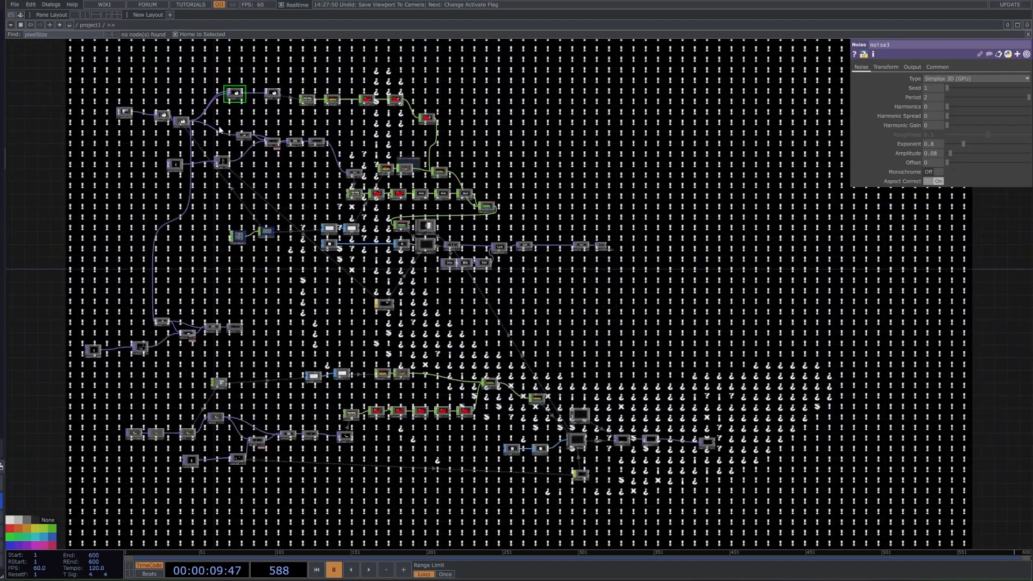
scroll(412, 477, up, 2)
scroll(267, 390, down, 2)
scroll(131, 86, up, 5)
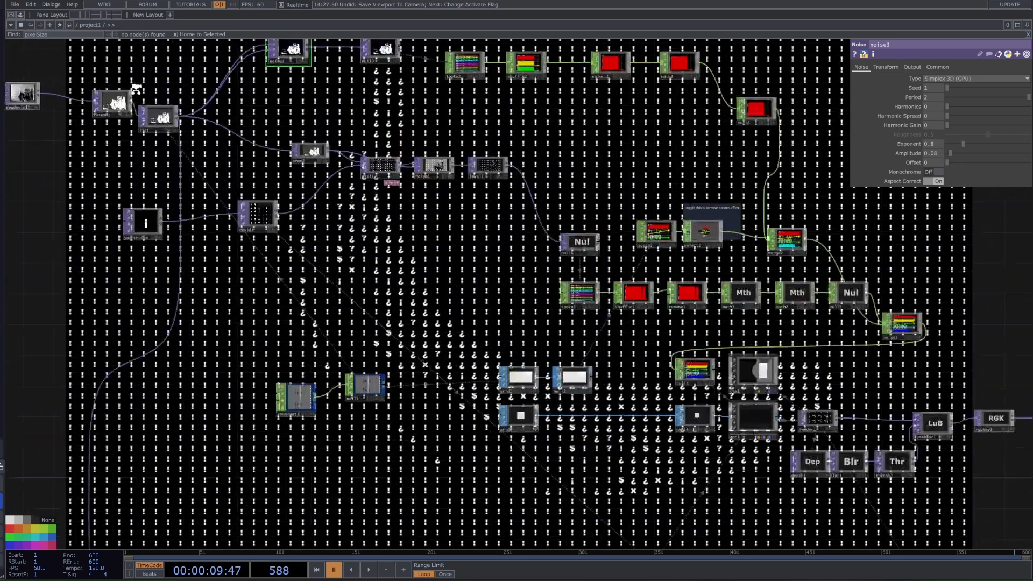
scroll(303, 536, down, 3)
scroll(300, 535, down, 2)
drag(301, 535, 267, 281)
drag(325, 327, 373, 453)
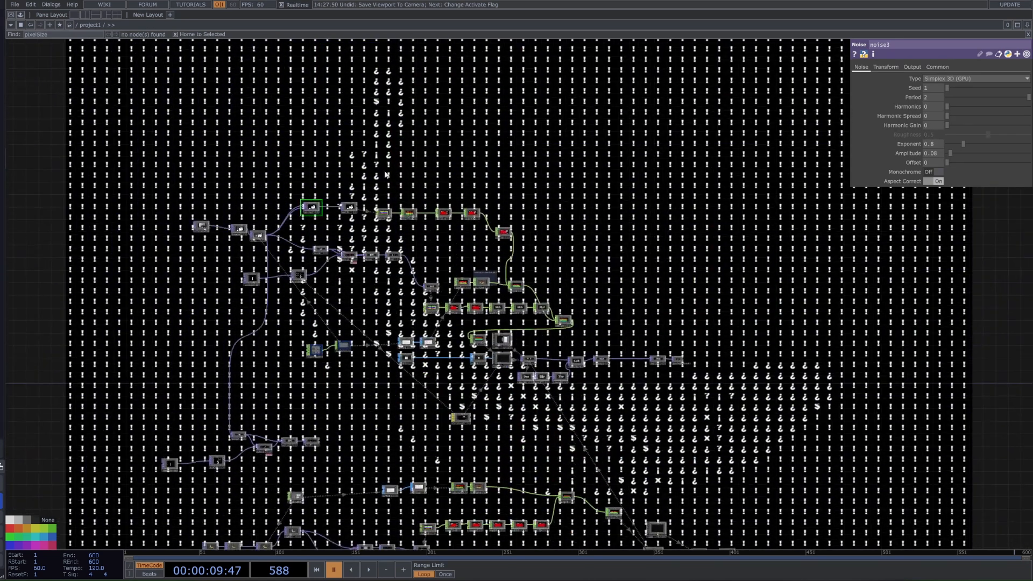
Copy the upper network's seven-node chain starting at noise3 and paste it in free space below the lower network
right_drag(359, 187, 298, 219)
right_drag(281, 165, 514, 240)
key(ctrl+c)
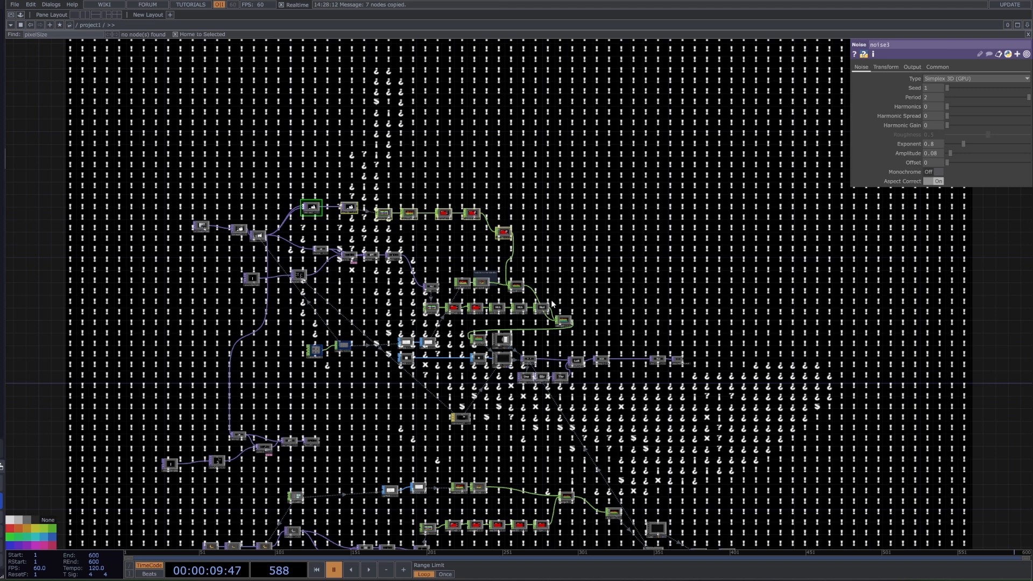
drag(553, 497, 615, 343)
scroll(472, 520, up, 3)
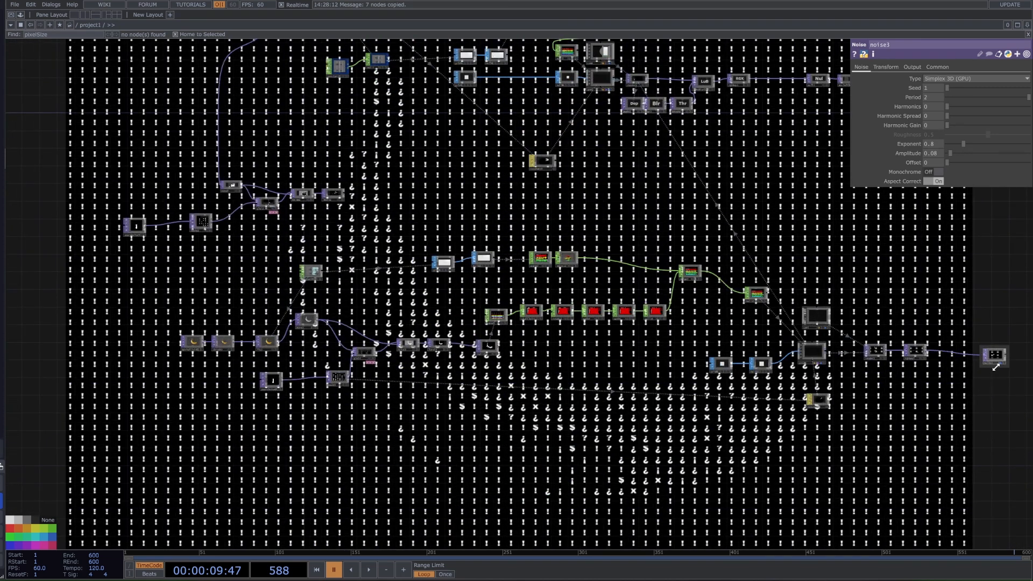
key(ctrl+v)
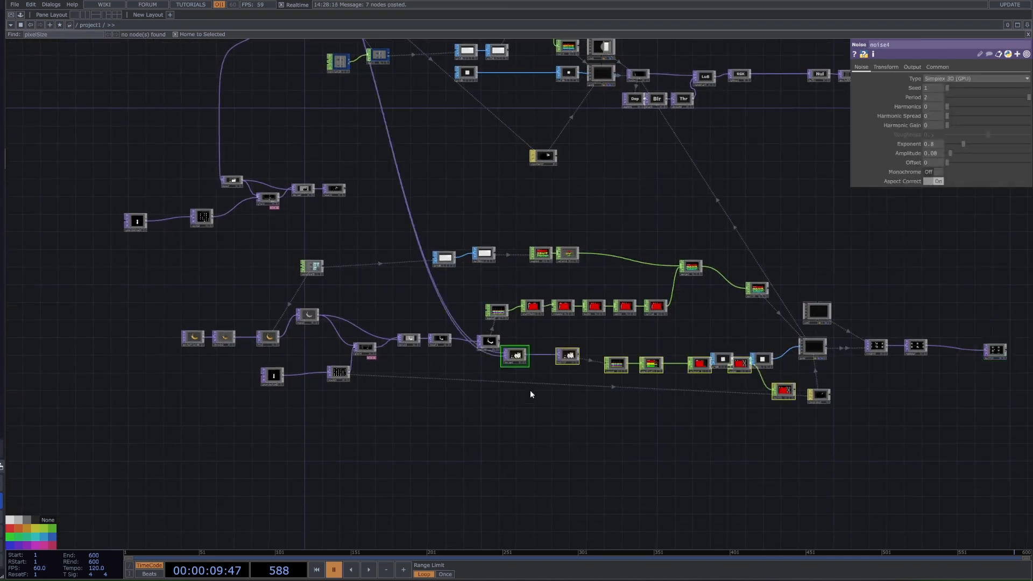
drag(518, 364, 397, 441)
scroll(579, 359, up, 1)
scroll(577, 361, down, 3)
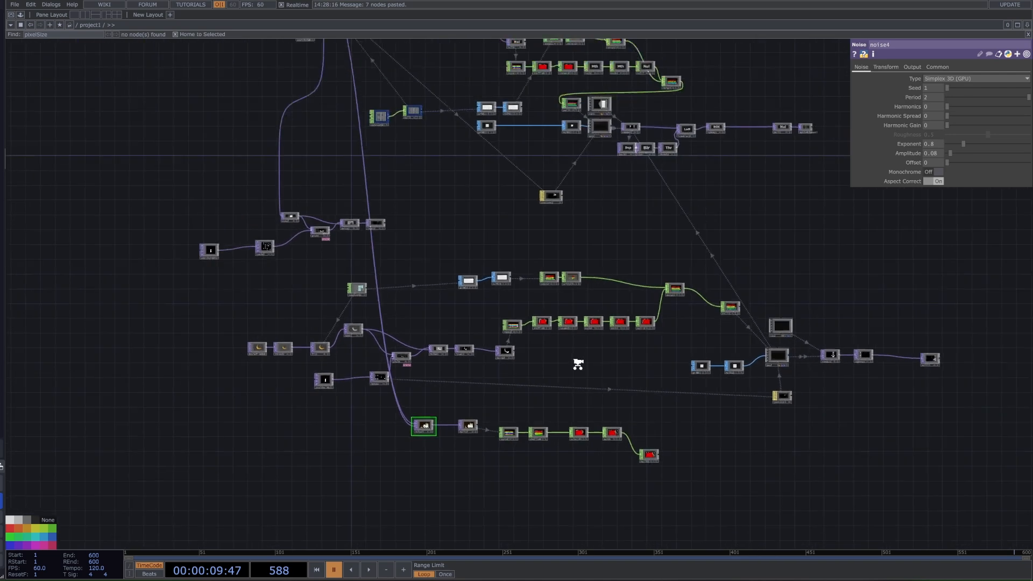
Move the whole lower network together with the pasted chain further down, away from the upper network
drag(600, 258, 611, 214)
drag(511, 334, 535, 314)
scroll(535, 314, up, 3)
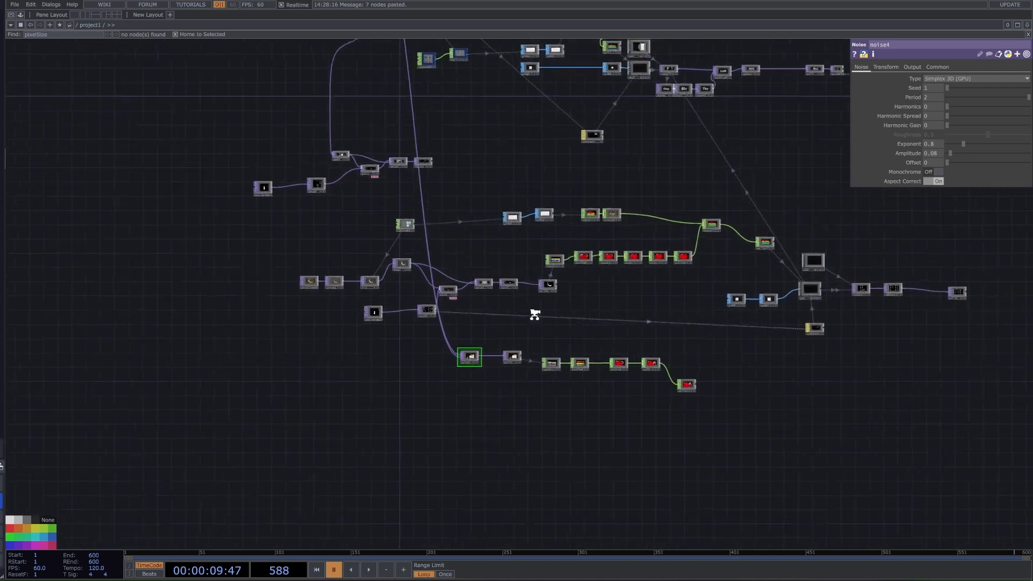
scroll(375, 229, down, 5)
right_drag(308, 206, 774, 335)
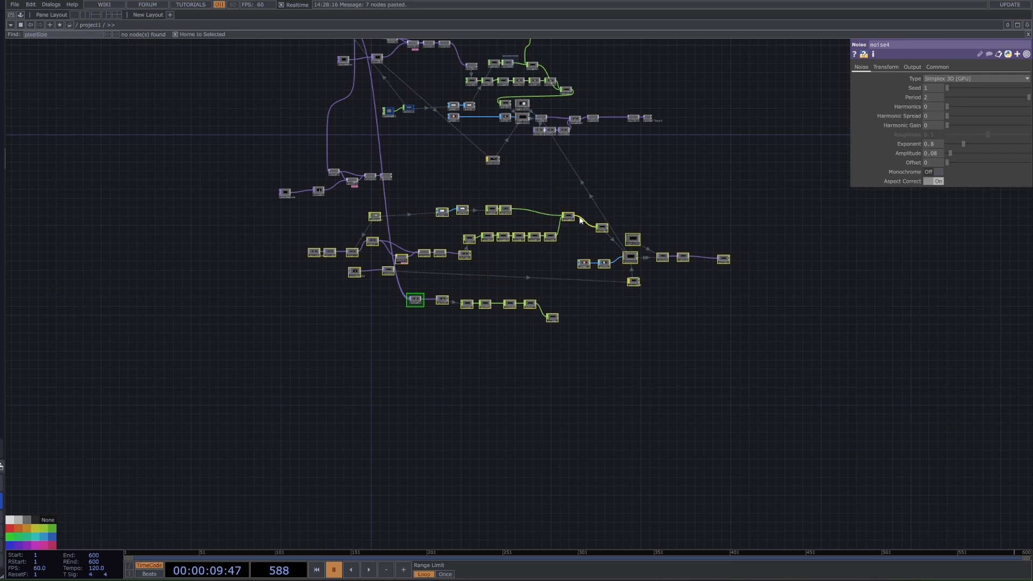
drag(571, 215, 582, 315)
Connect the output of fit2 to both inputs of noise4 in place of the upper network's image
scroll(493, 459, up, 6)
drag(493, 459, 475, 450)
scroll(335, 301, up, 2)
drag(335, 301, 318, 318)
scroll(317, 276, up, 5)
drag(318, 275, 460, 308)
scroll(460, 308, down, 3)
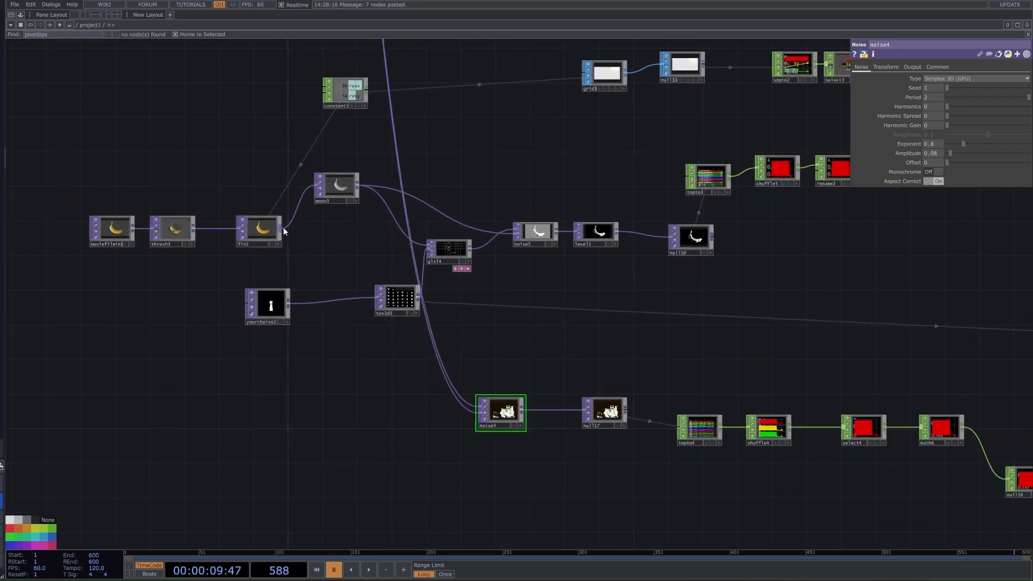
drag(281, 229, 480, 411)
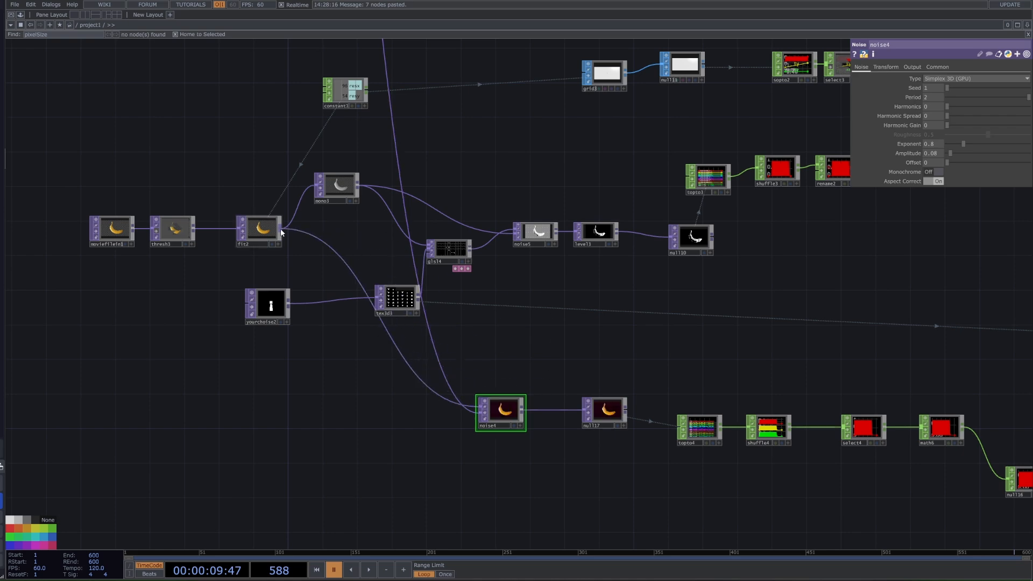
drag(281, 232, 481, 413)
Examine the image of noise4 and the absTime.seconds expression driving its Translate Z
scroll(506, 416, up, 5)
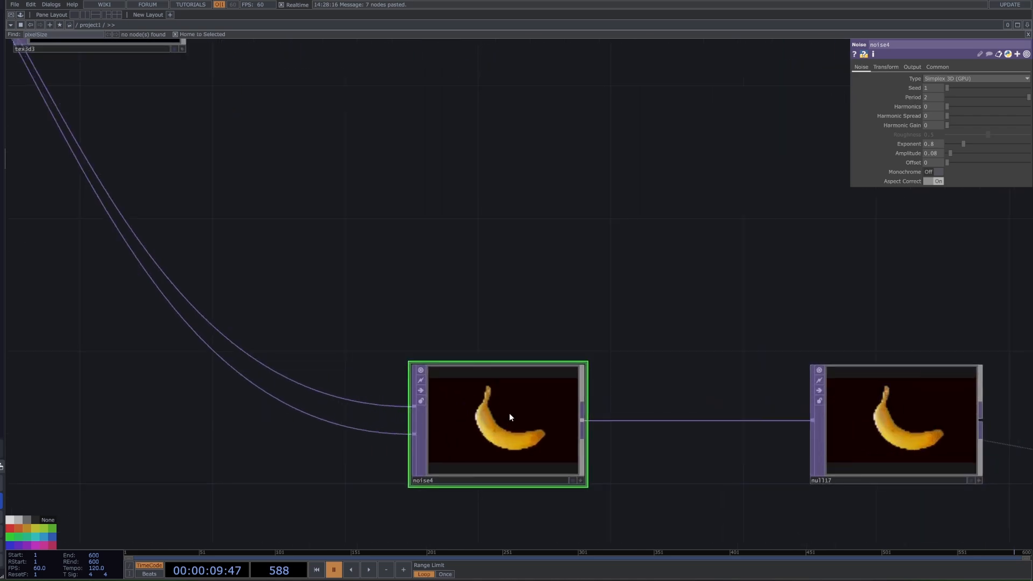
scroll(729, 269, down, 3)
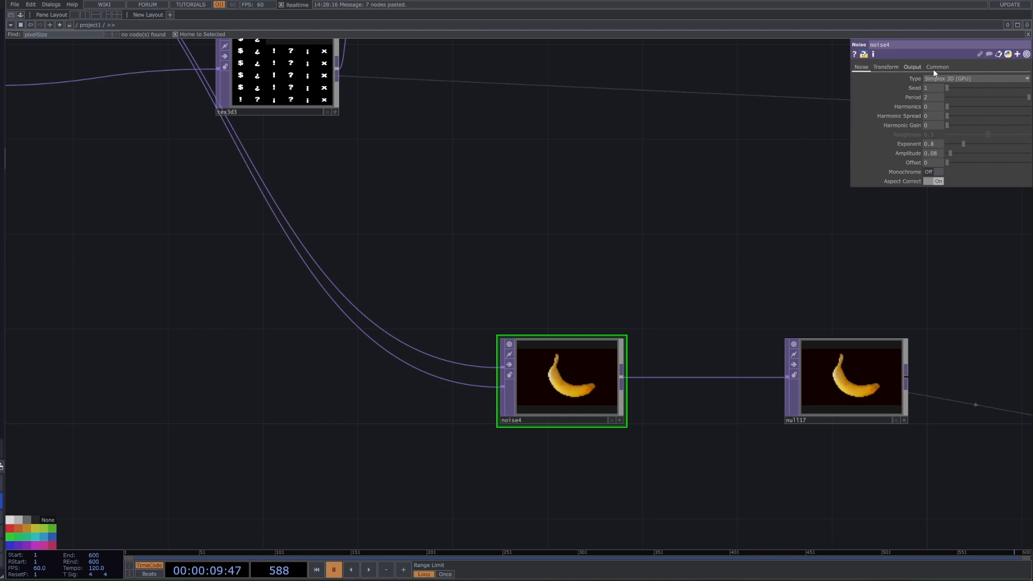
click(886, 67)
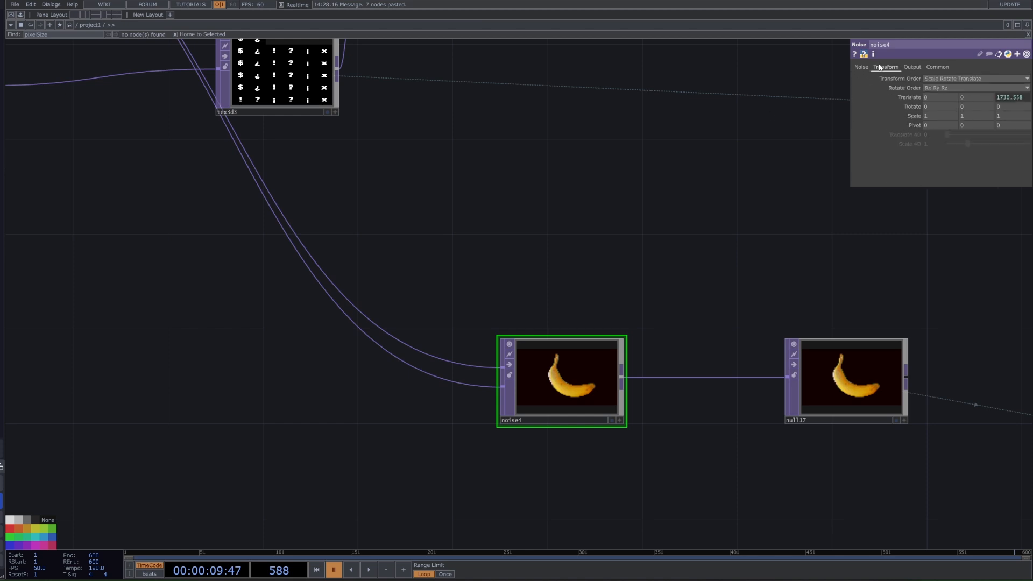
click(1011, 98)
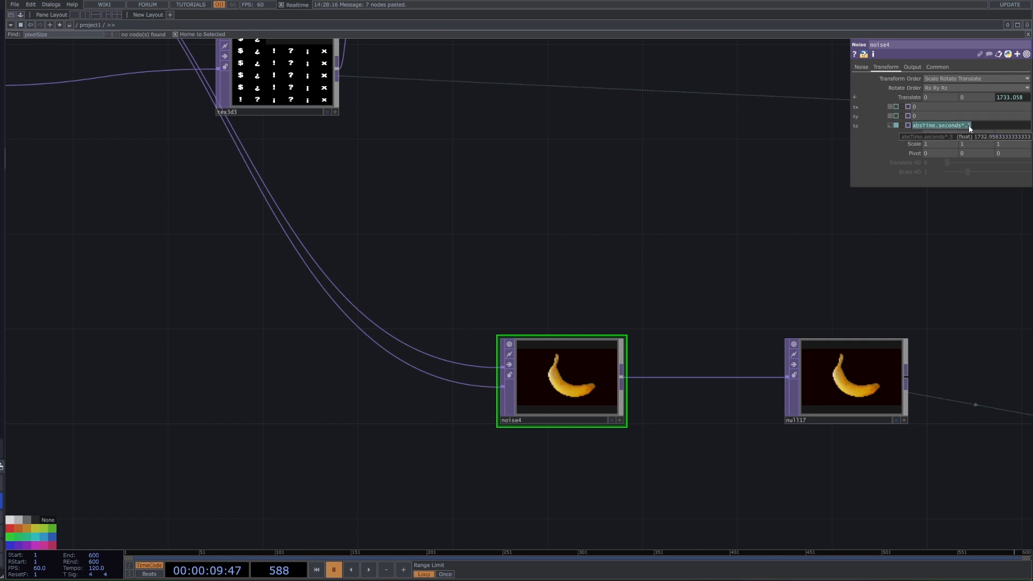
drag(969, 125, 954, 126)
click(859, 279)
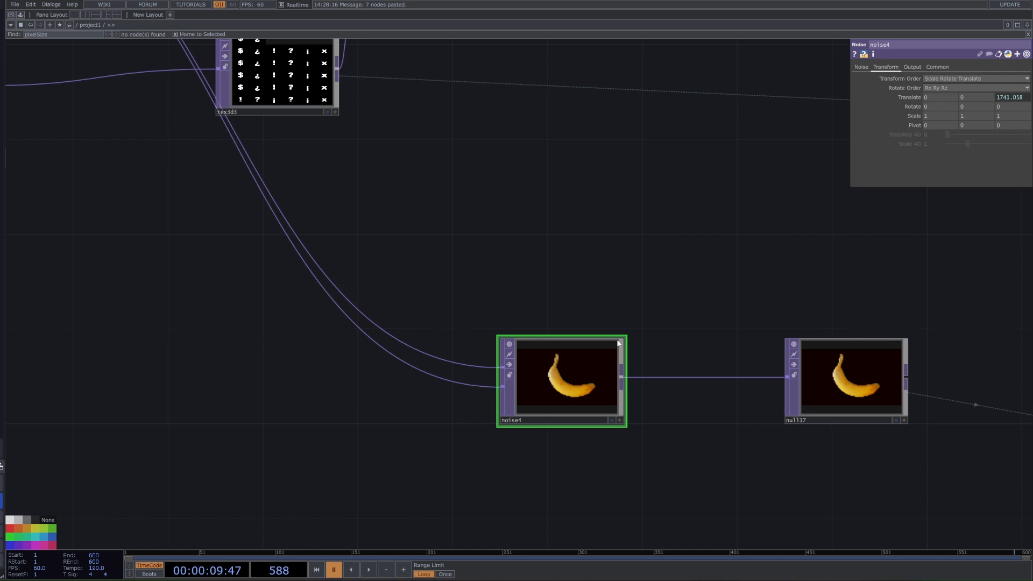
Follow the pasted chain from null17 and check the image parameters of topto4
drag(534, 304, 488, 298)
right_drag(853, 233, 807, 404)
drag(681, 283, 423, 253)
drag(813, 306, 661, 284)
click(699, 361)
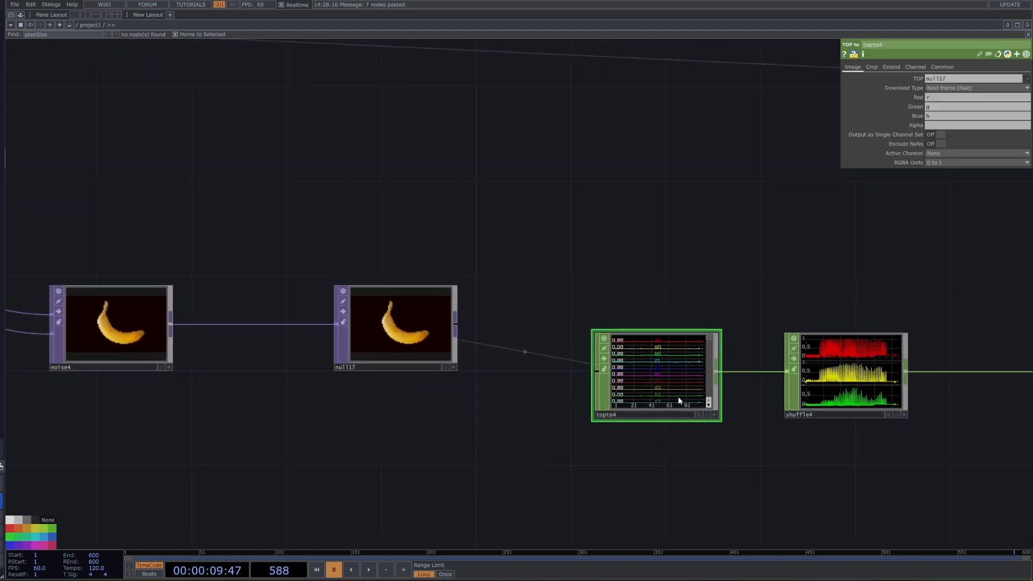
right_click(456, 325)
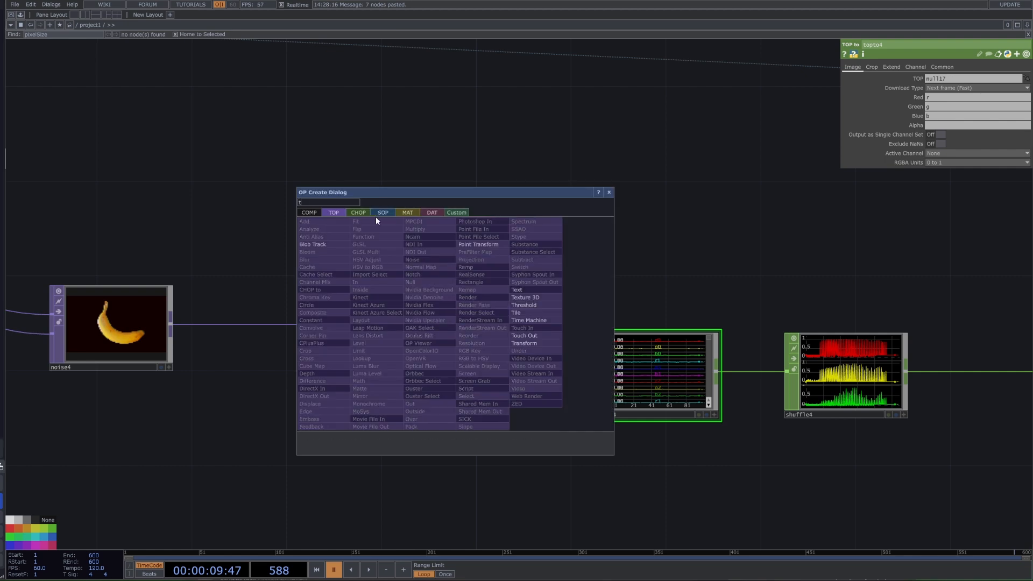
click(359, 212)
click(697, 291)
click(731, 294)
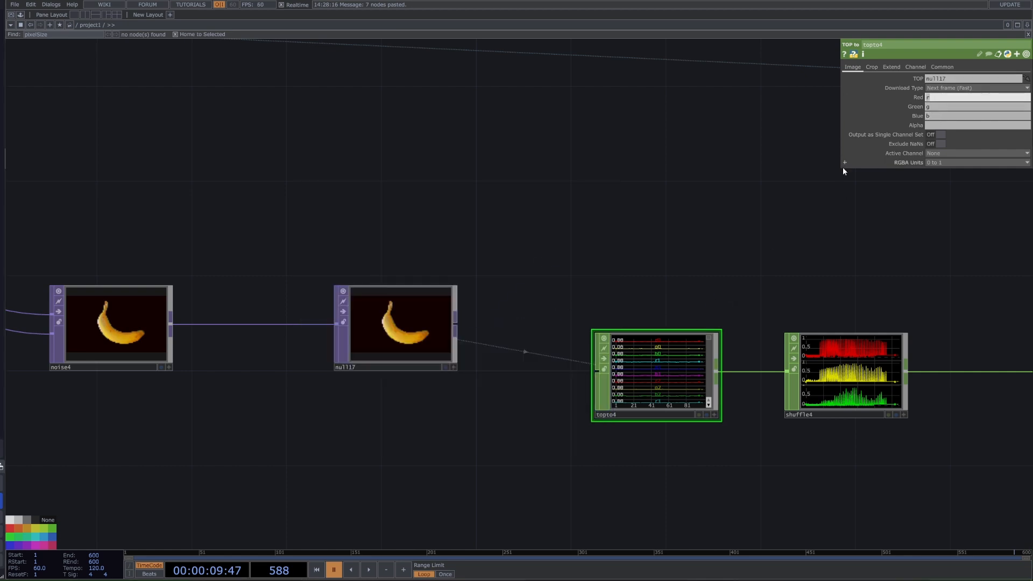
Check the crop settings of topto4, the method of shuffle4 and the channel renaming in select4
scroll(694, 204, down, 3)
click(874, 69)
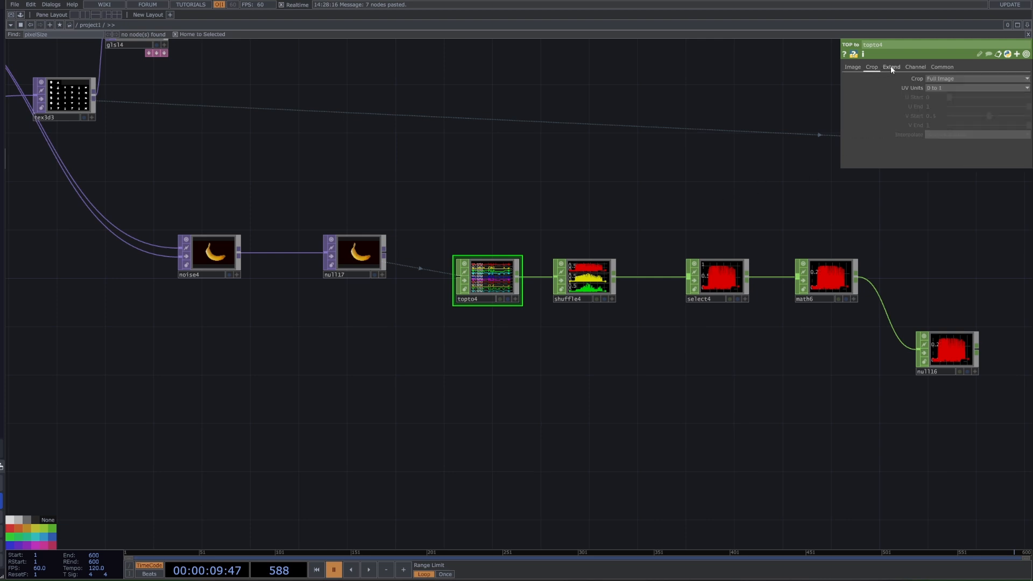
drag(666, 202, 630, 206)
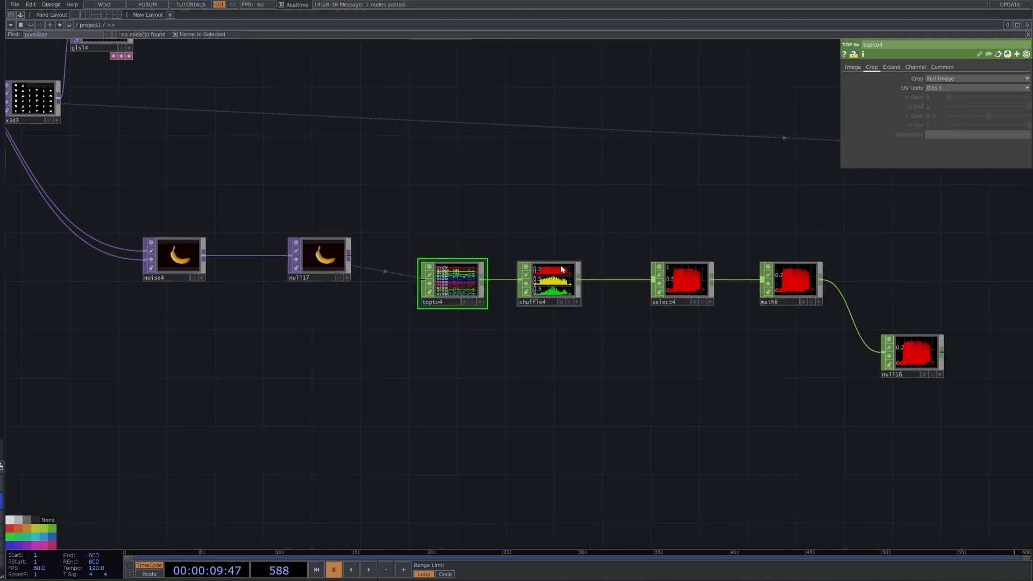
click(562, 270)
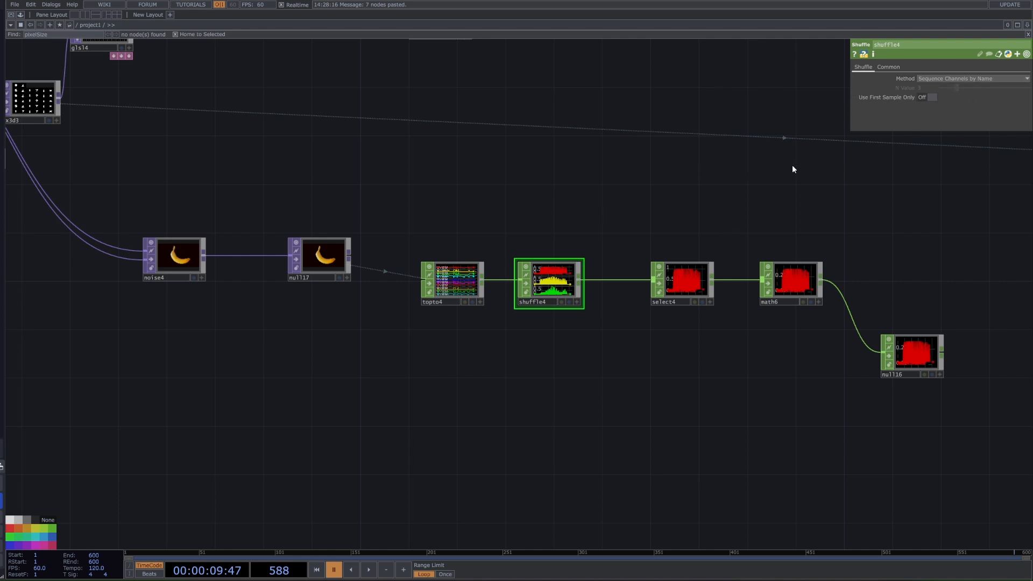
click(684, 278)
drag(664, 230, 596, 252)
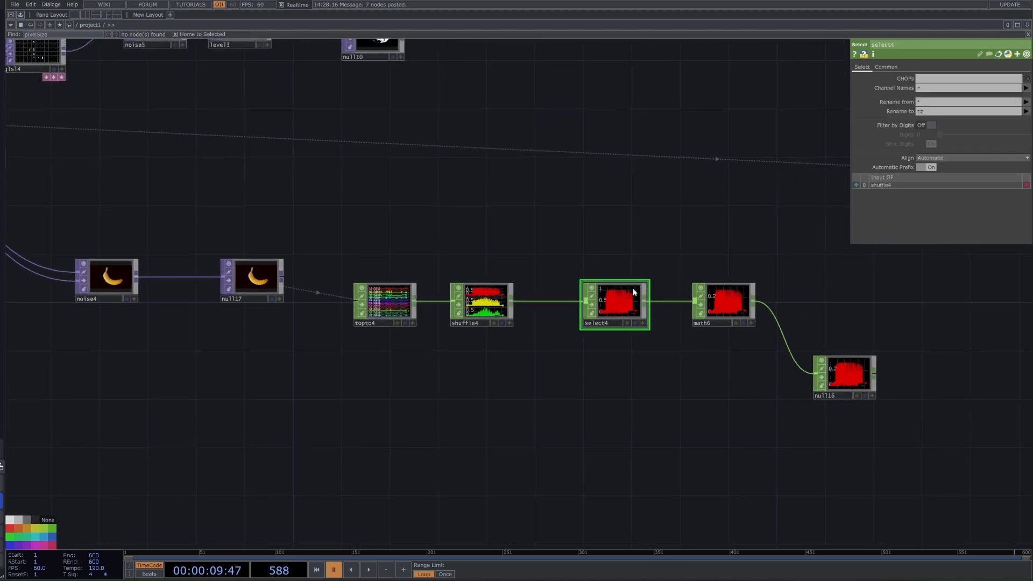
scroll(634, 293, up, 4)
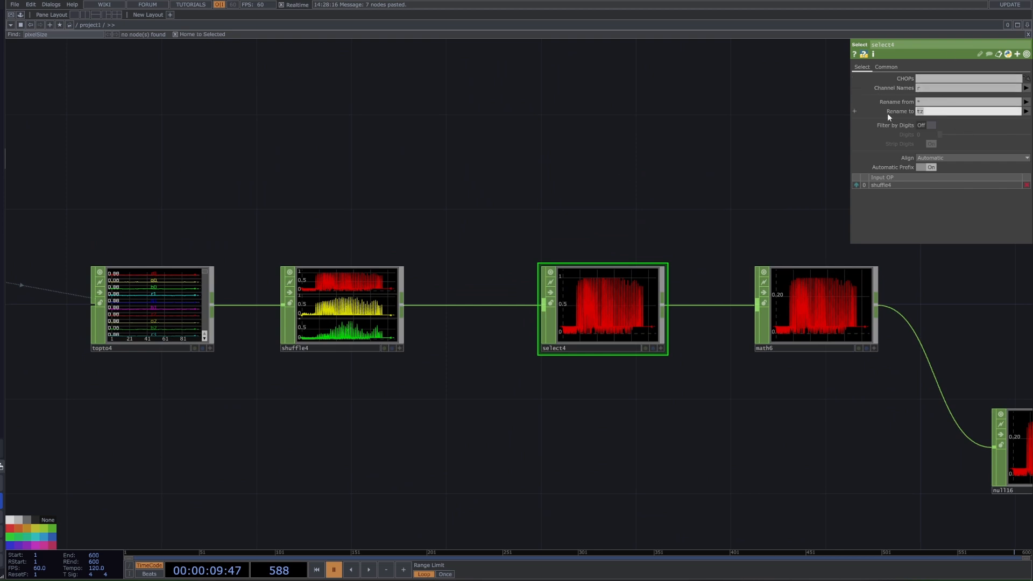
click(159, 308)
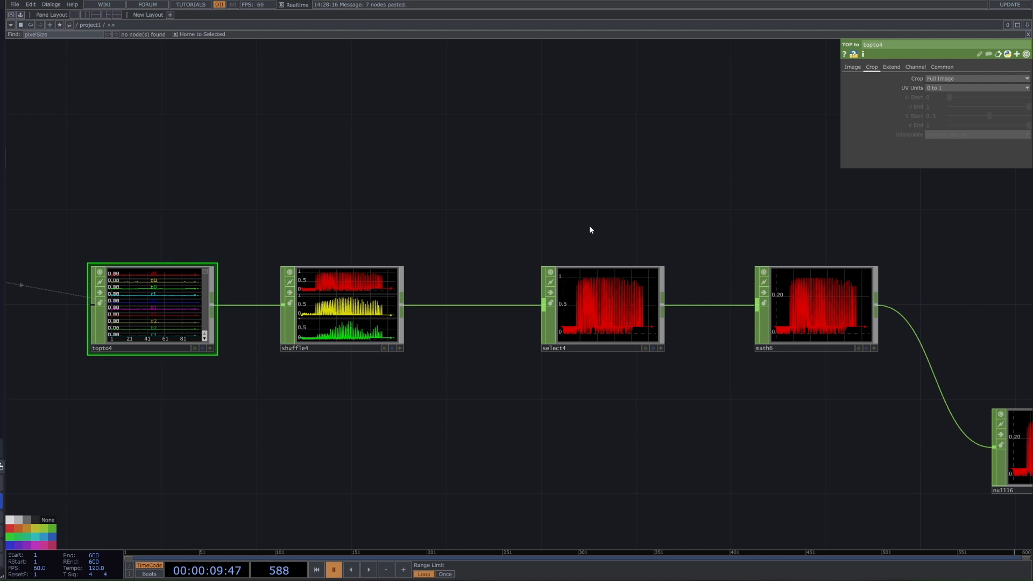
click(643, 282)
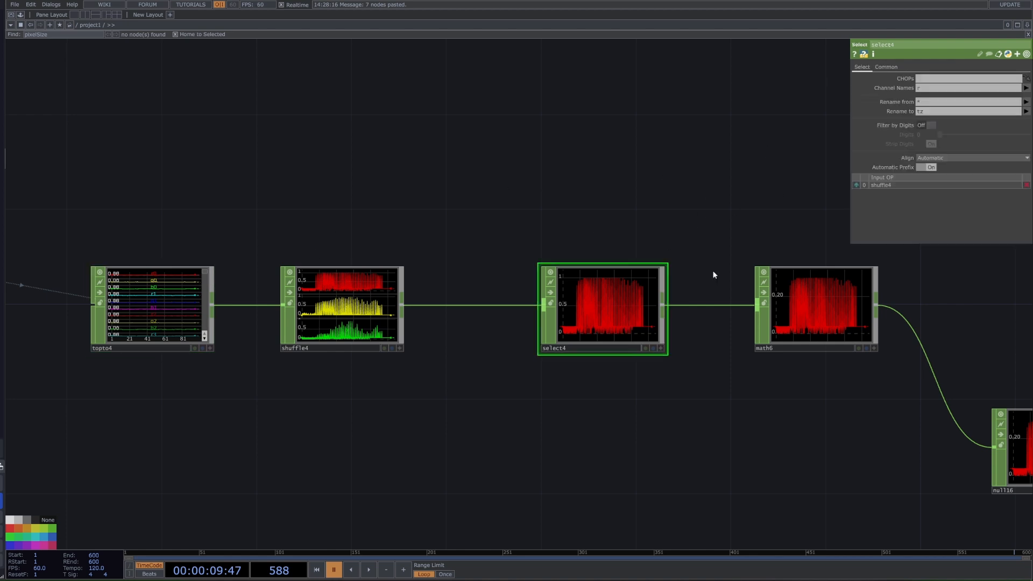
Check the multiply-add and range parameters of math6
scroll(747, 282, right, 1)
click(749, 286)
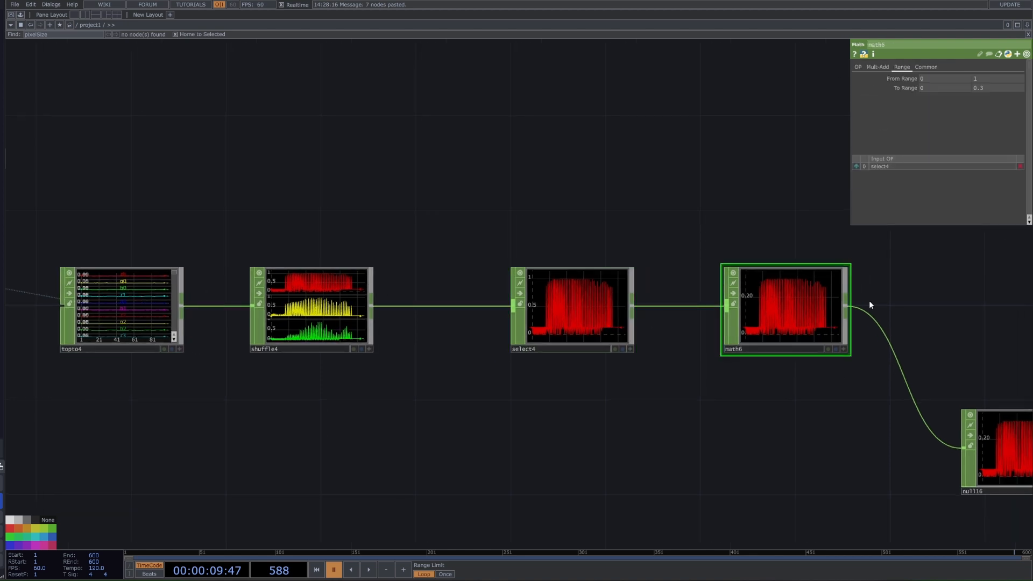
click(878, 67)
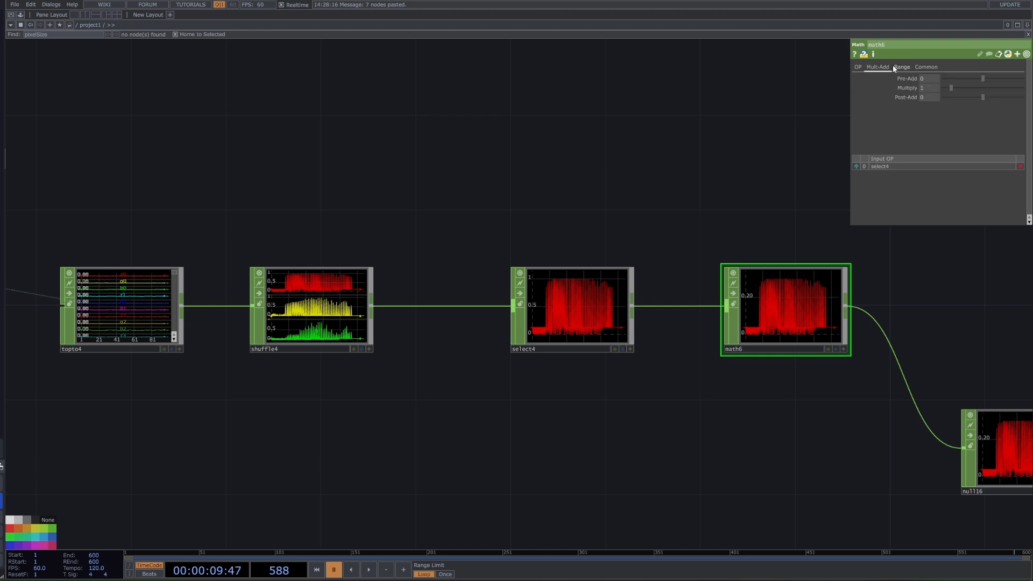
click(898, 68)
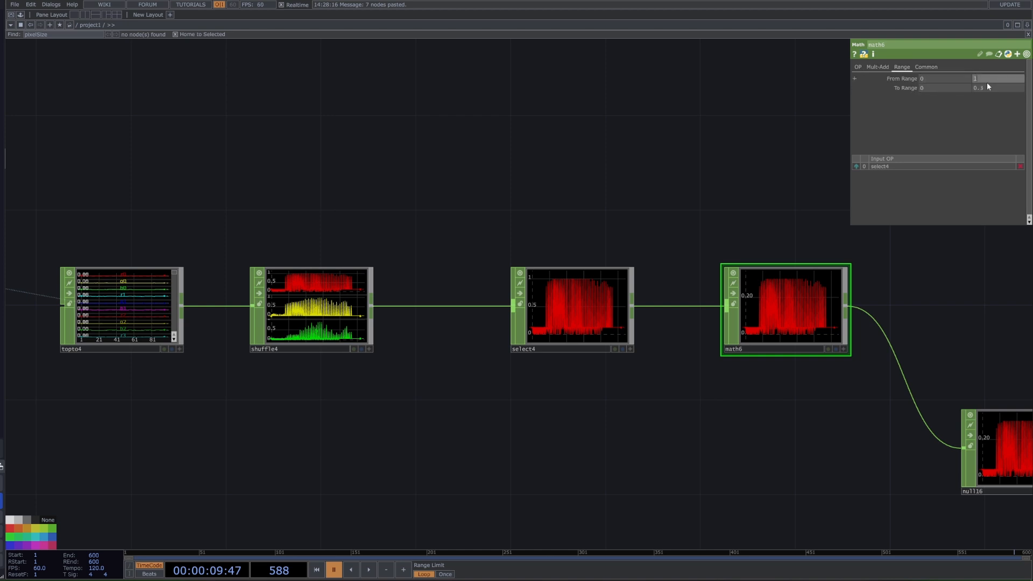
drag(881, 302, 755, 342)
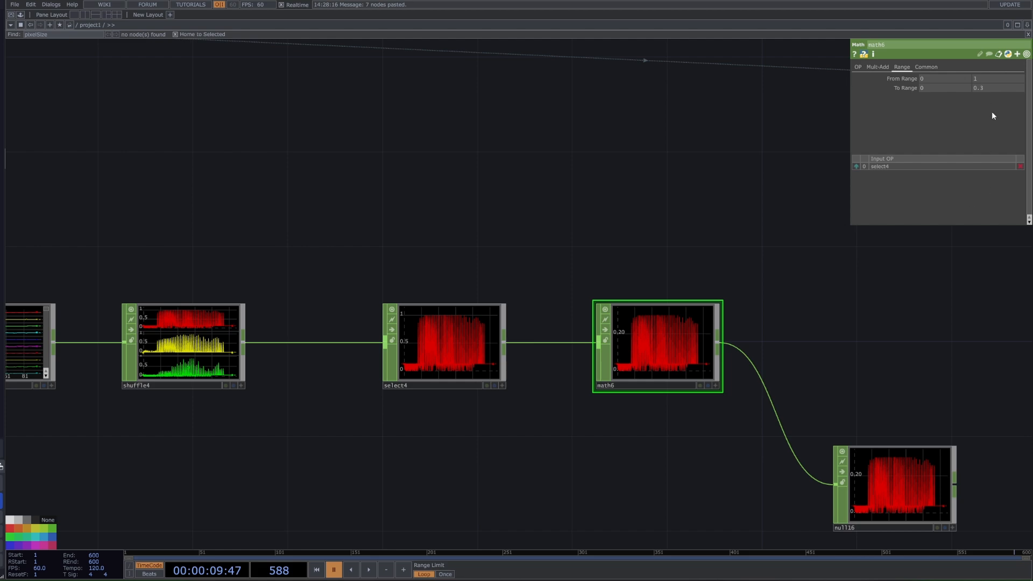
scroll(811, 301, down, 5)
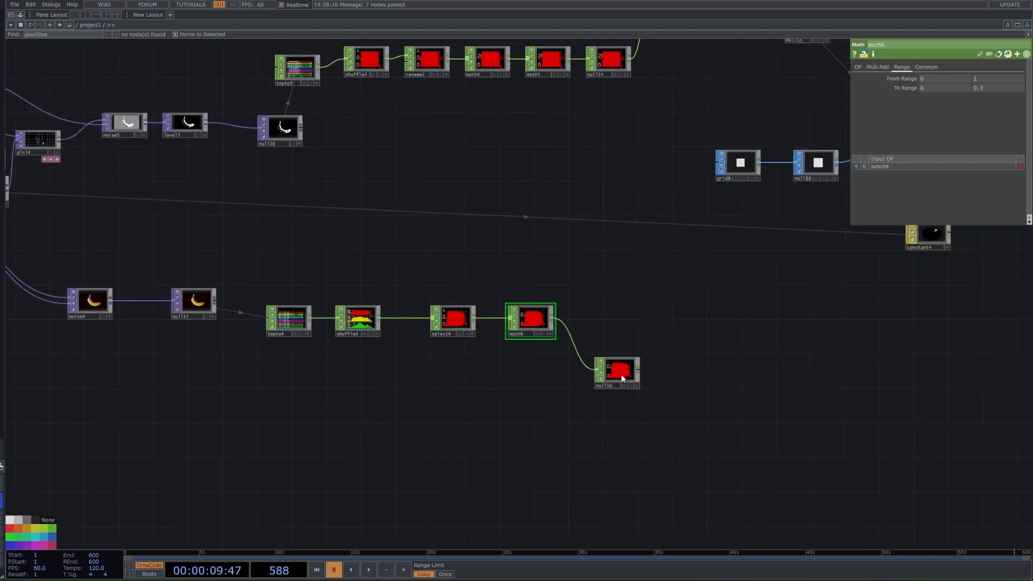
click(621, 374)
scroll(662, 393, down, 5)
scroll(680, 430, up, 6)
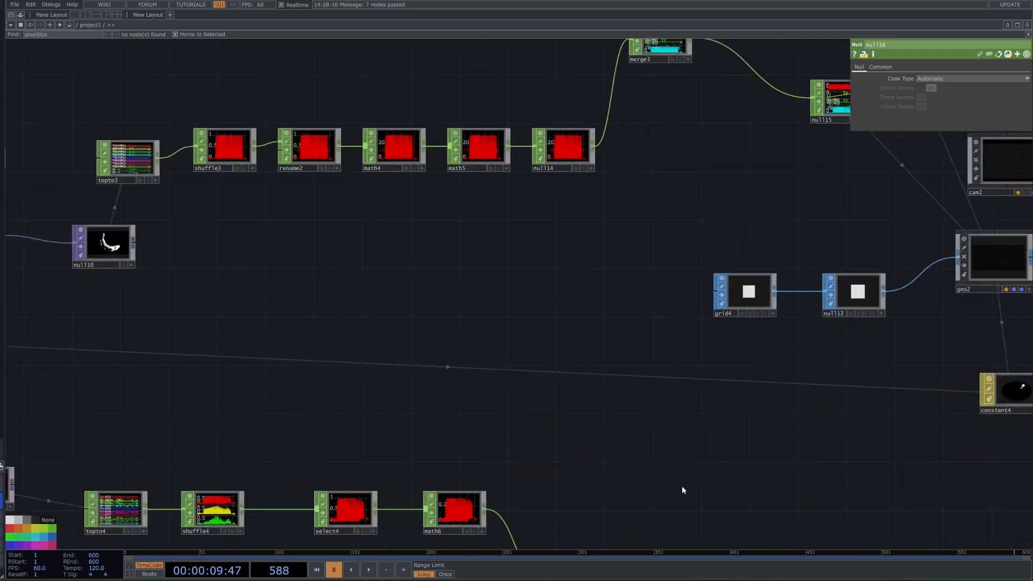
scroll(682, 487, down, 6)
click(629, 441)
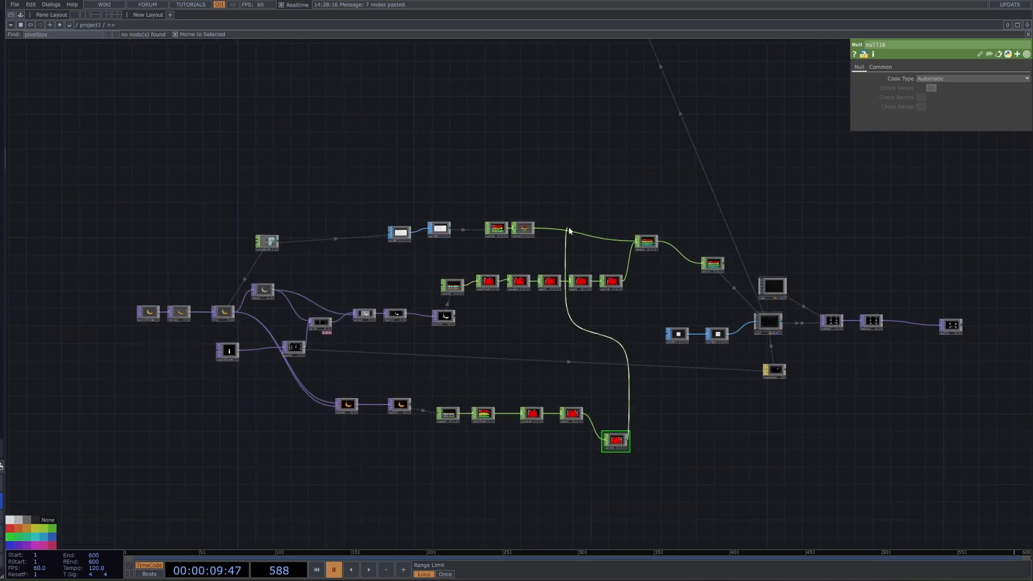
right_click(635, 376)
Insert a Merge CHOP on the wire between select3 and merge3 and turn off the bypass of select3
scroll(634, 383, up, 3)
drag(634, 382, 661, 450)
scroll(525, 192, up, 5)
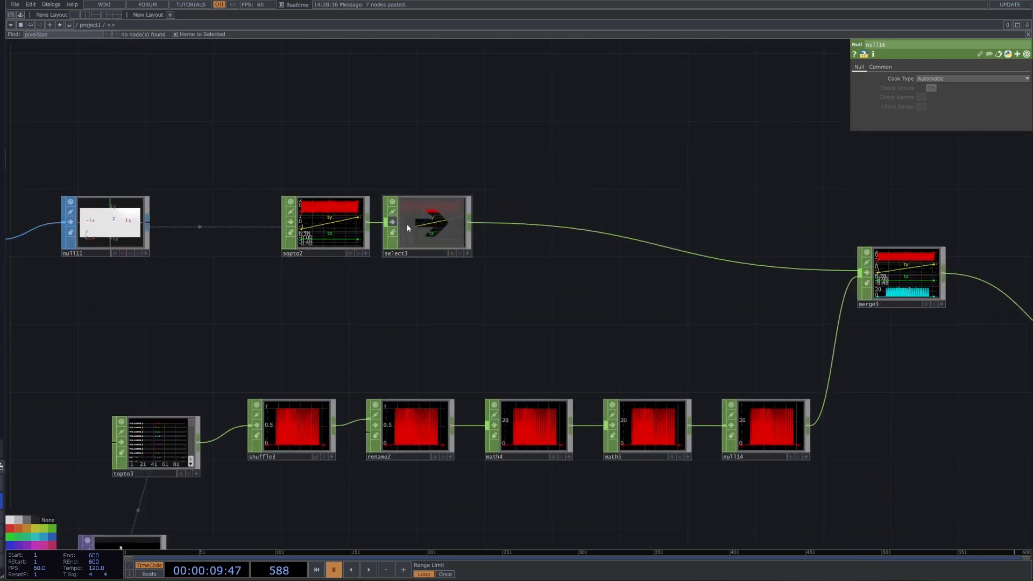
scroll(199, 189, down, 3)
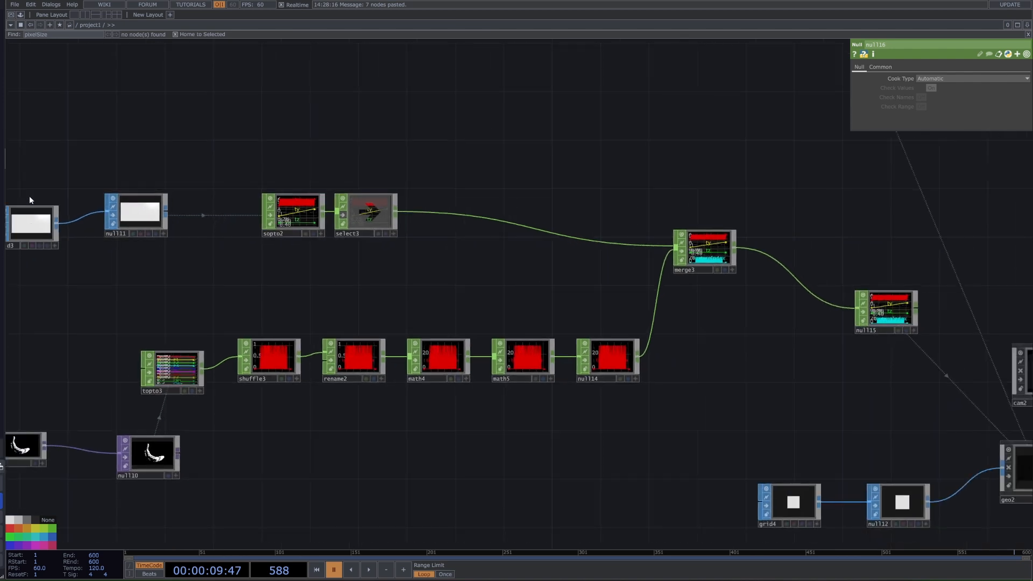
drag(89, 192, 238, 246)
drag(249, 248, 368, 227)
click(368, 229)
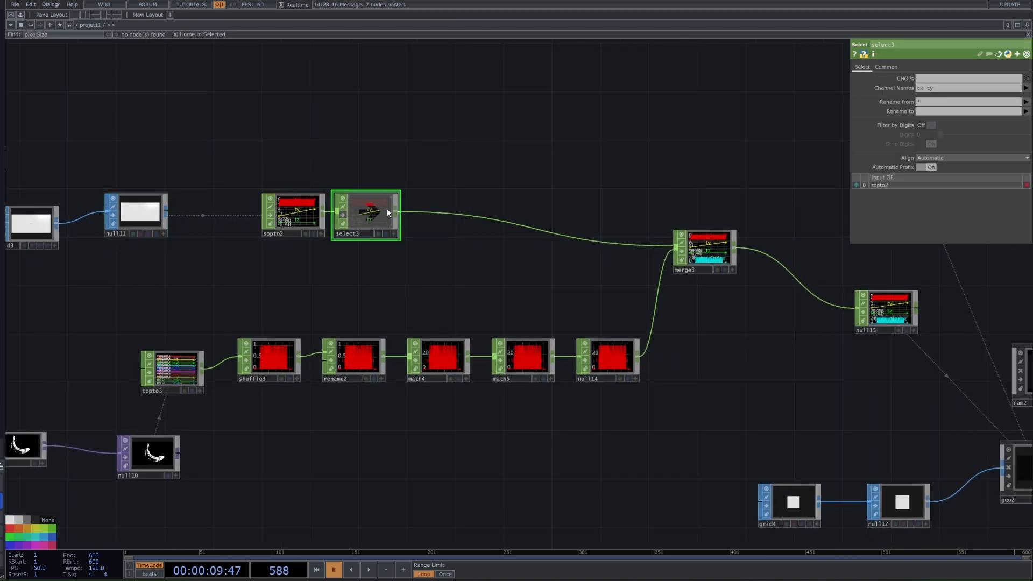
right_click(483, 217)
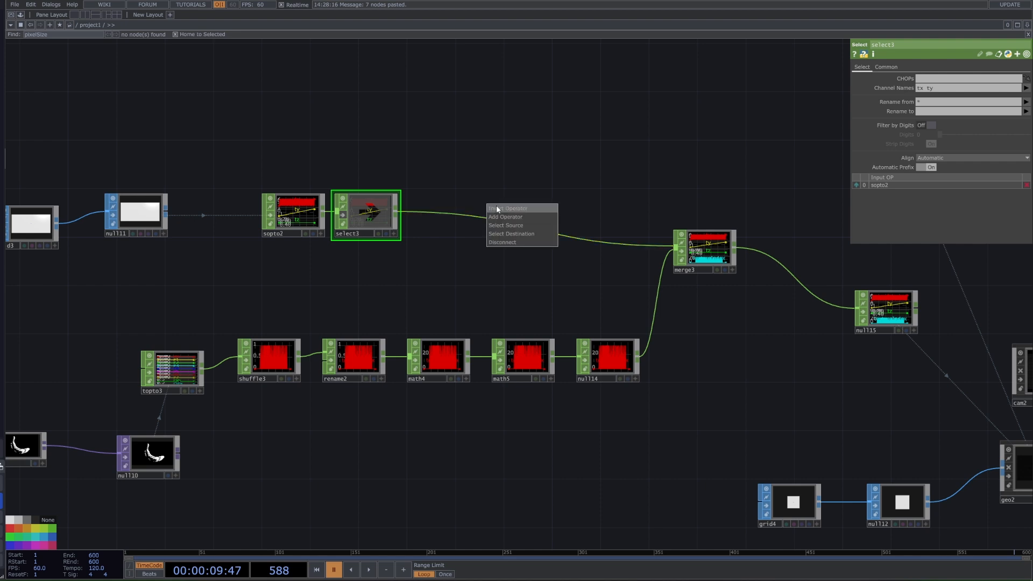
click(498, 207)
click(508, 129)
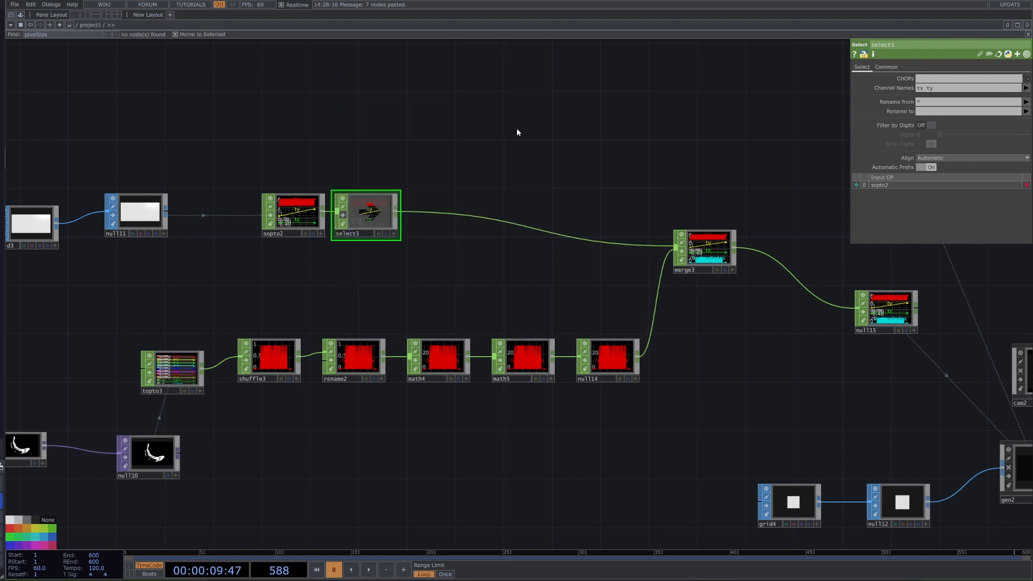
click(515, 230)
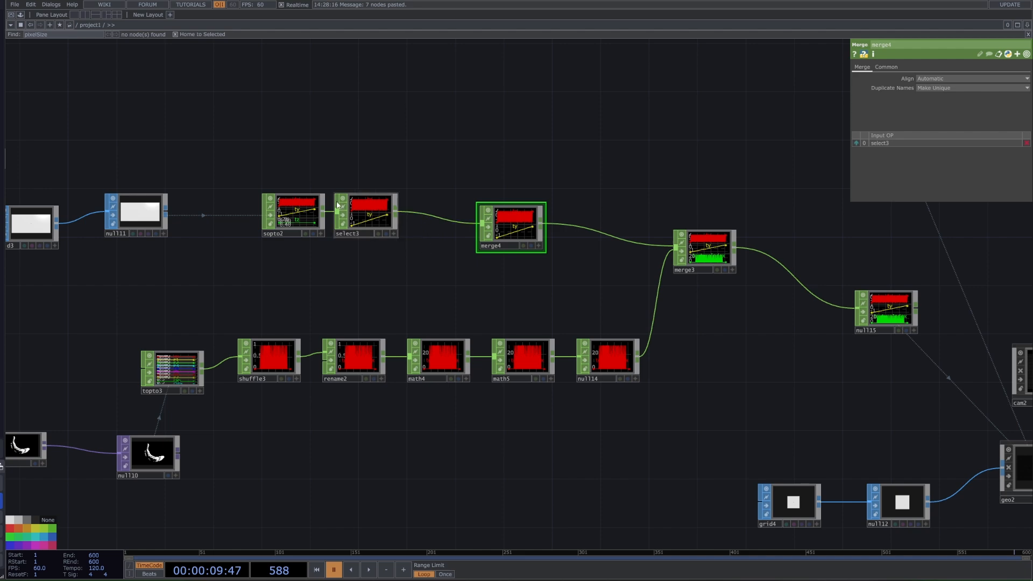
click(377, 210)
Move null16 up closer to math6's level and connect its output to merge4
scroll(445, 217, down, 5)
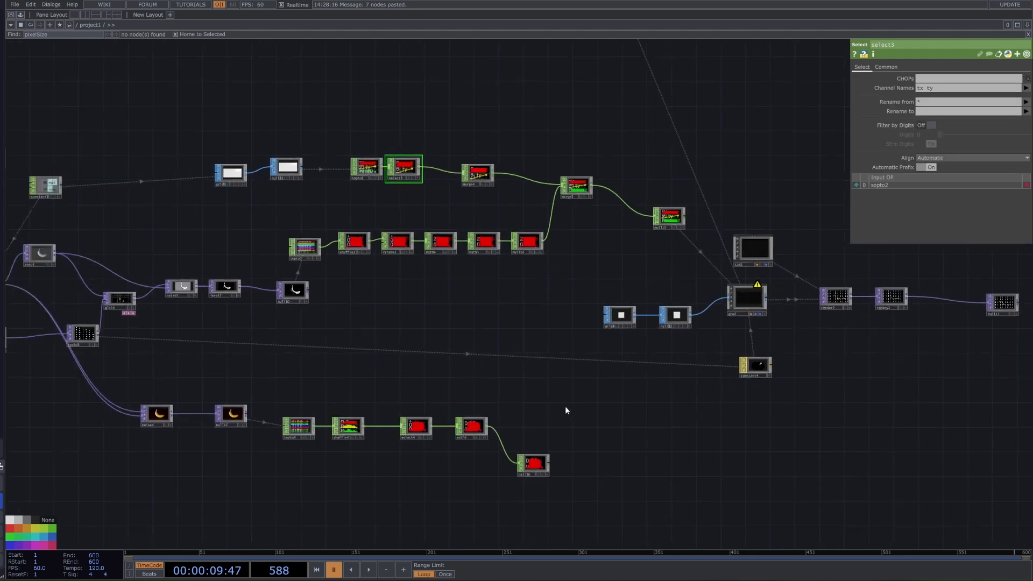
drag(532, 420, 548, 415)
scroll(548, 415, up, 3)
scroll(549, 417, down, 3)
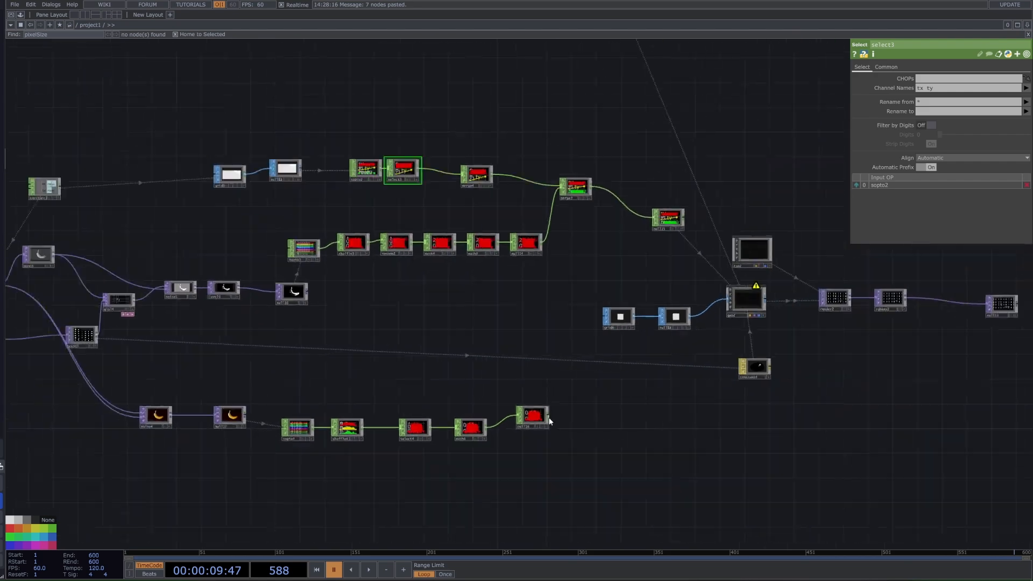
drag(545, 421, 463, 176)
Examine the combined channels in merge4 and merge3
scroll(487, 169, up, 5)
click(383, 279)
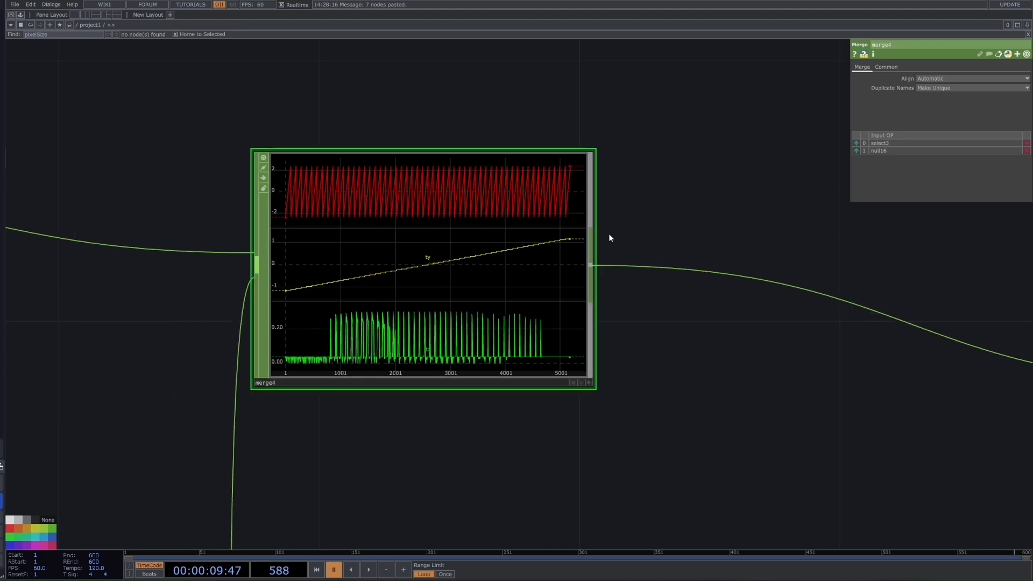
scroll(346, 353, down, 4)
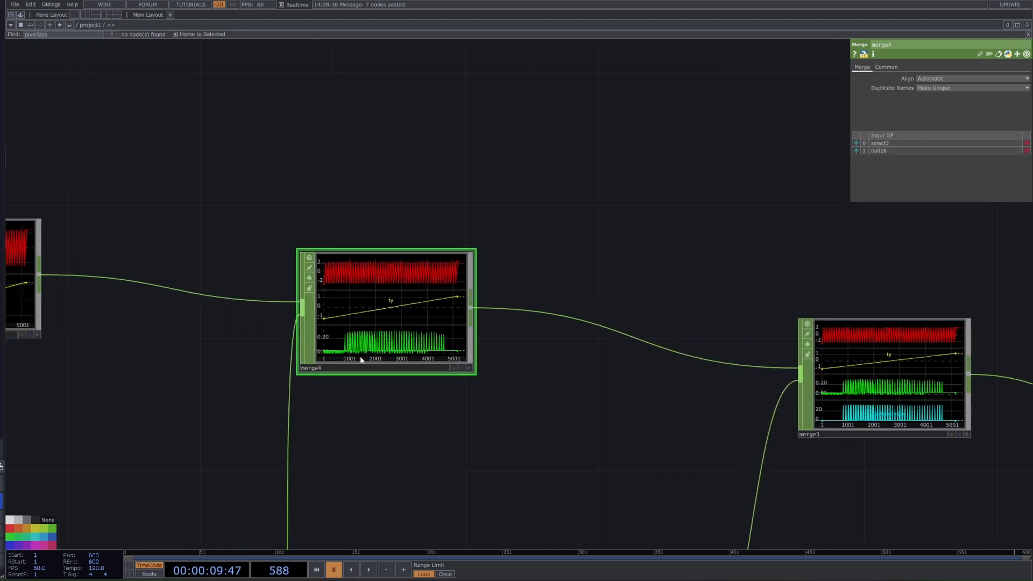
scroll(423, 368, down, 2)
click(538, 323)
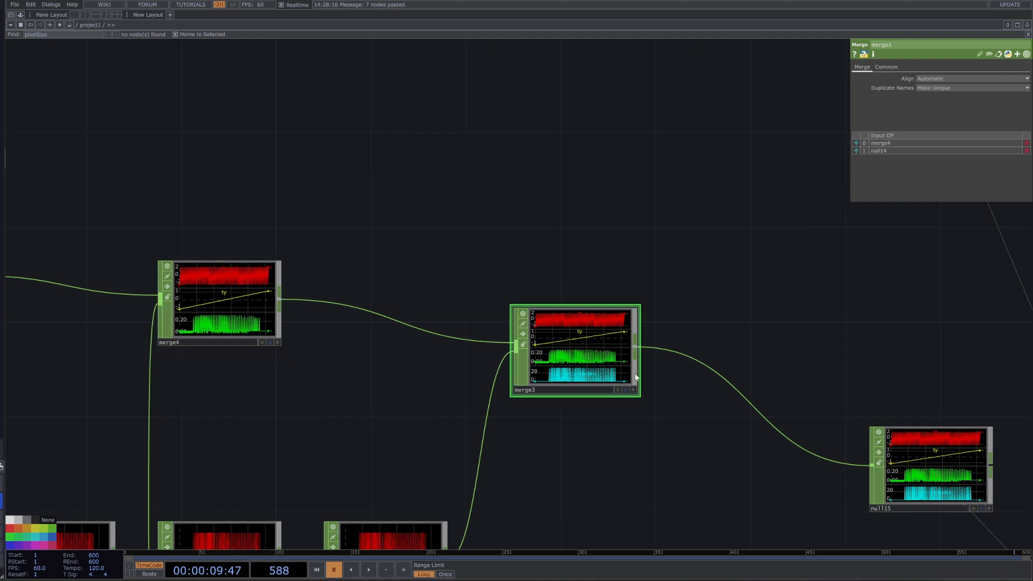
Show the image of null13 as the network background and start the timeline playback
scroll(529, 300, down, 5)
scroll(768, 373, up, 5)
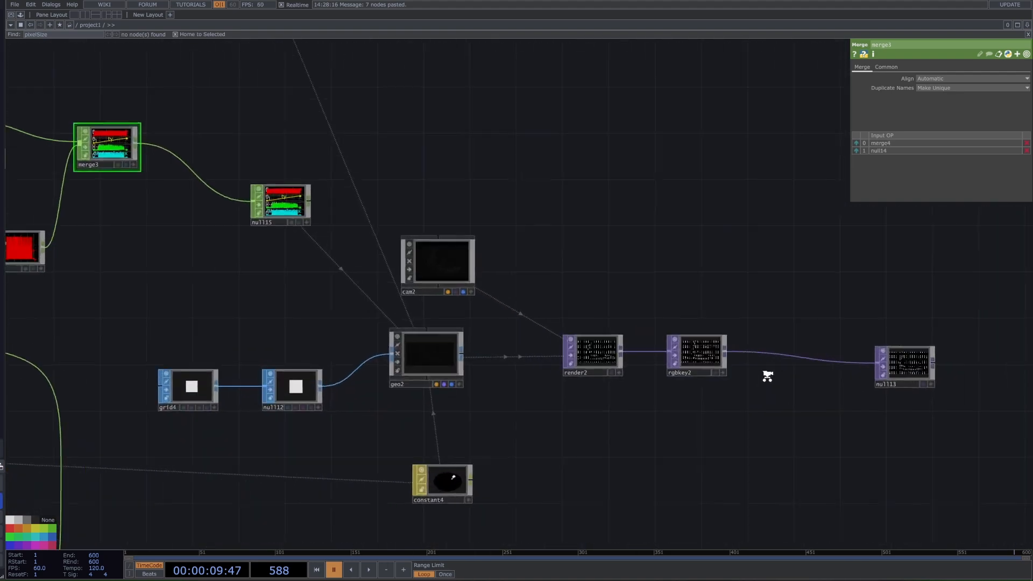
click(939, 386)
drag(879, 303, 796, 307)
key(space)
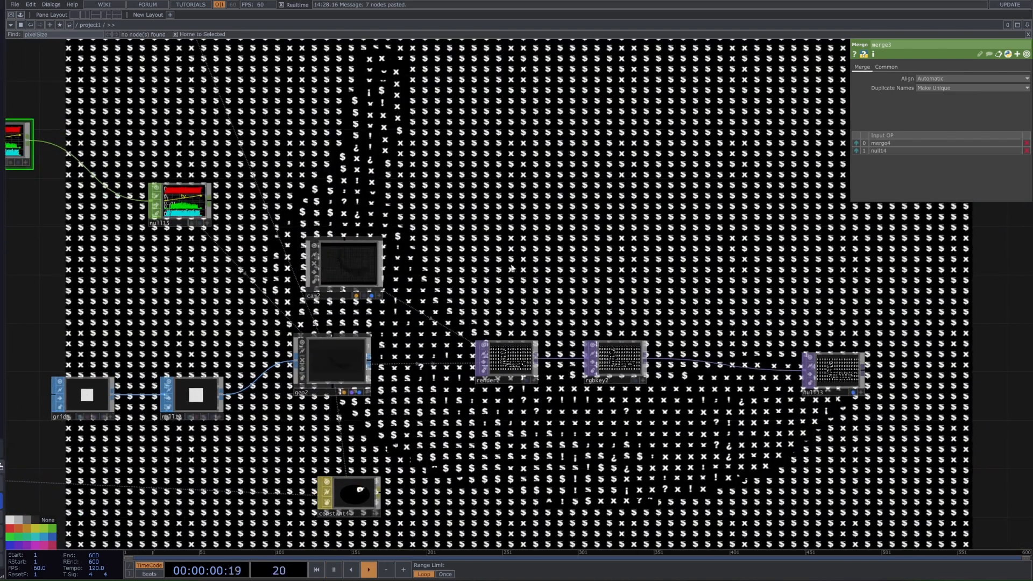
Watch the animated banana characters and compare the lower render chain with the upper network's depth, blur and threshold chain
scroll(734, 276, down, 4)
scroll(469, 245, up, 4)
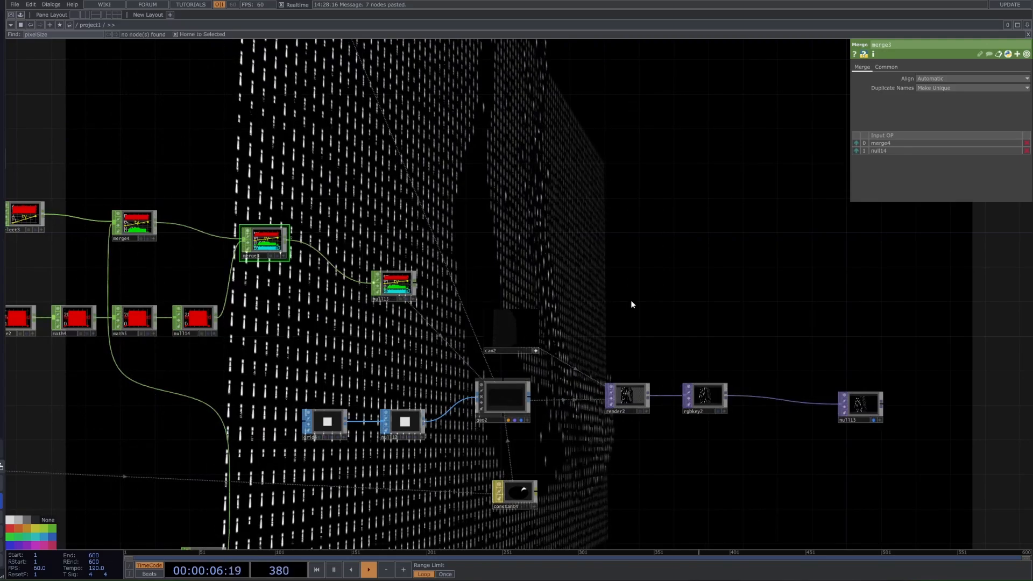
drag(631, 299, 588, 329)
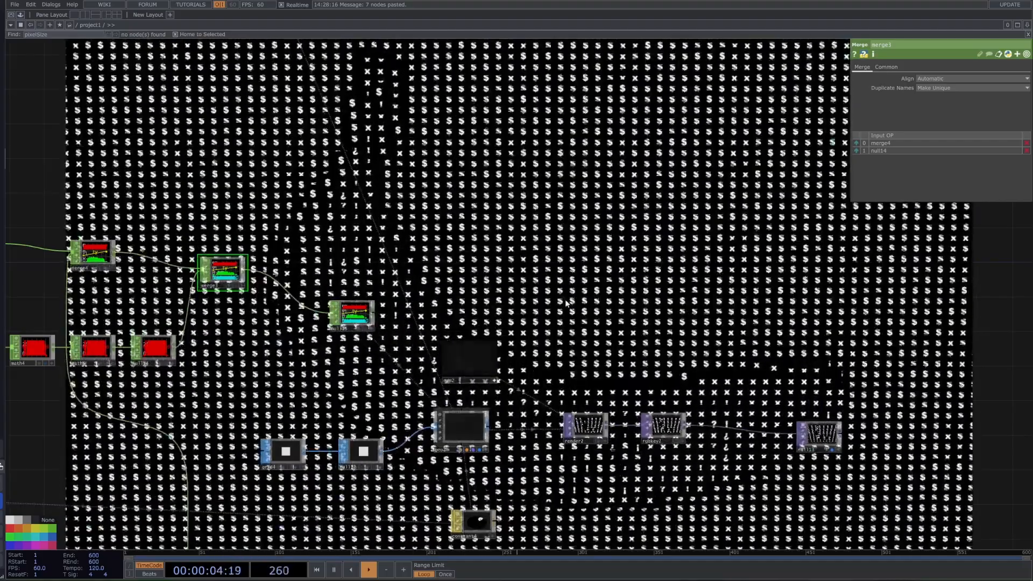
scroll(582, 298, down, 5)
scroll(473, 369, down, 4)
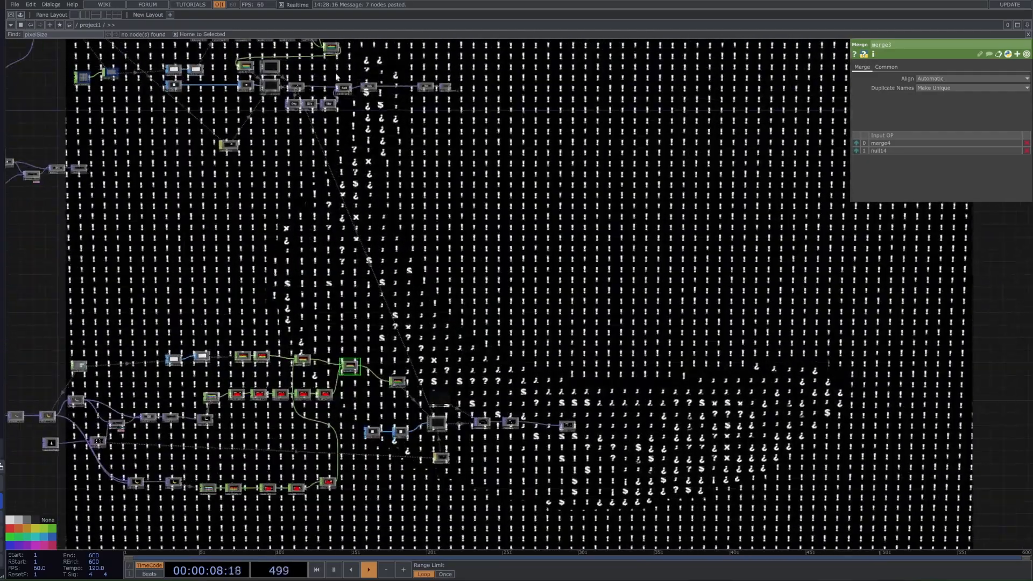
scroll(301, 70, up, 5)
drag(478, 303, 501, 360)
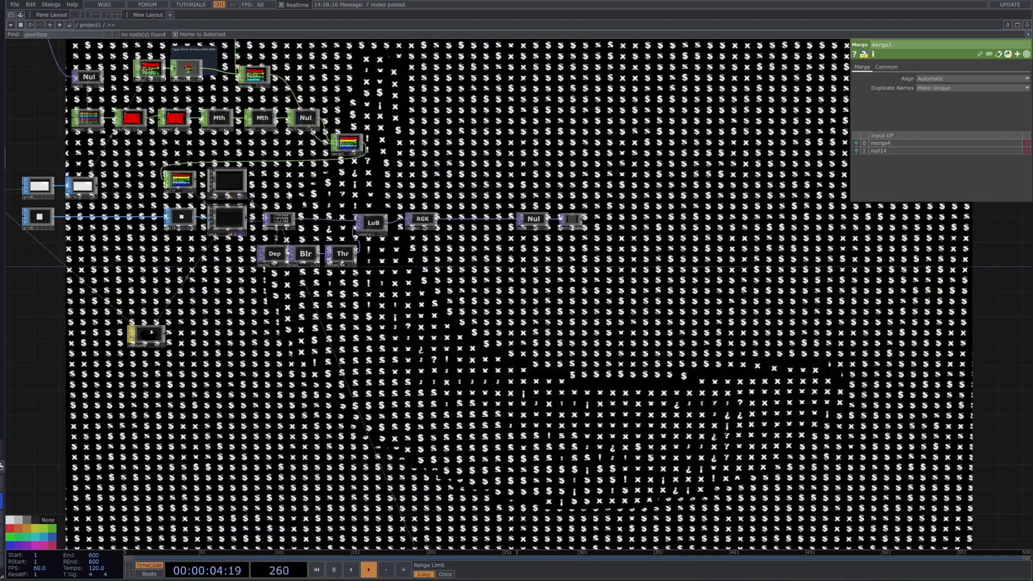
scroll(371, 237, down, 2)
scroll(372, 238, down, 1)
drag(525, 376, 479, 256)
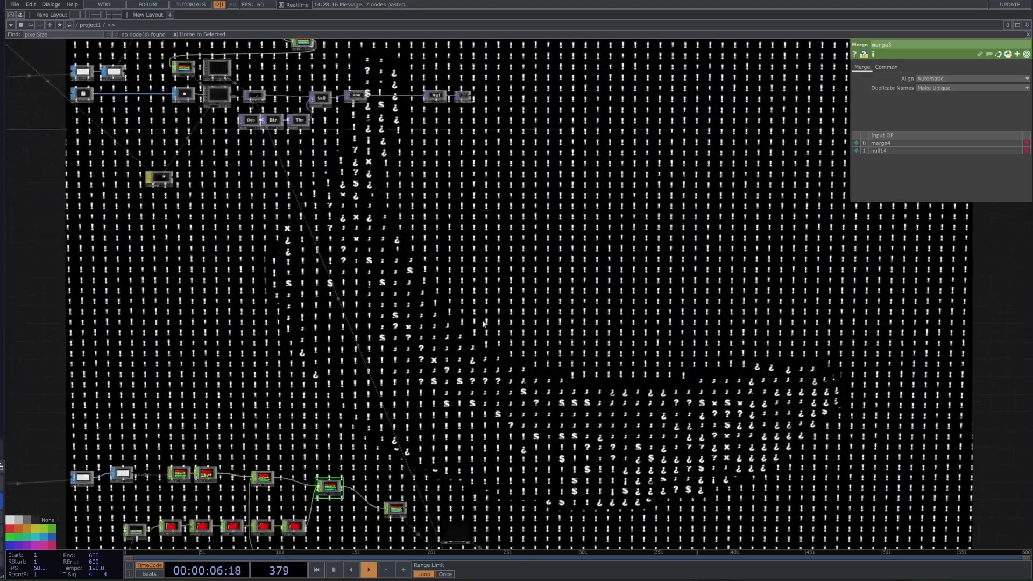
drag(512, 538, 448, 349)
scroll(448, 349, up, 1)
scroll(448, 349, up, 1)
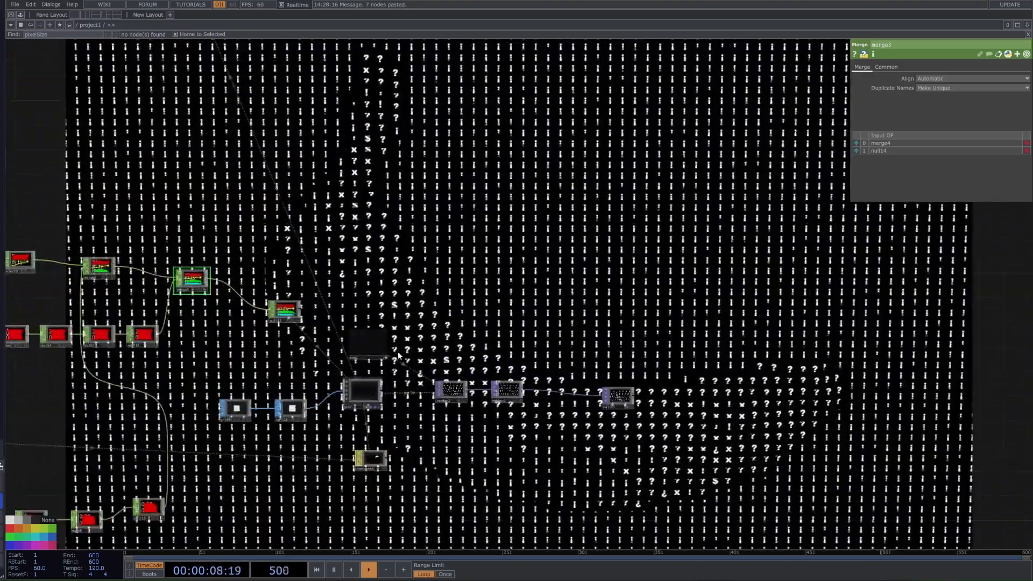
scroll(616, 405, up, 2)
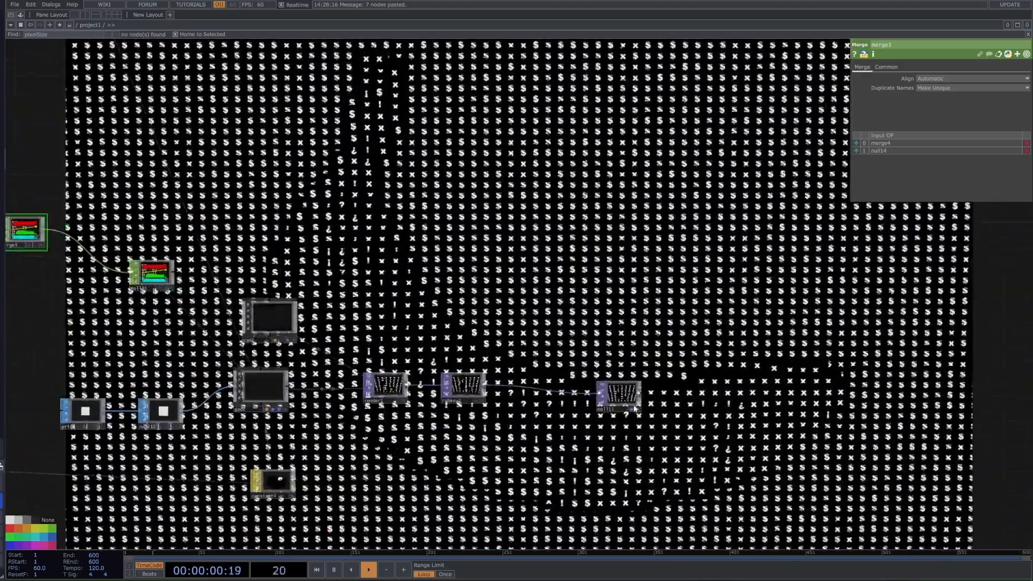
Hide null13's background image and add a Depth TOP below render2 that reads render2's depth
click(632, 407)
drag(411, 422, 414, 403)
key(Tab)
text(de)
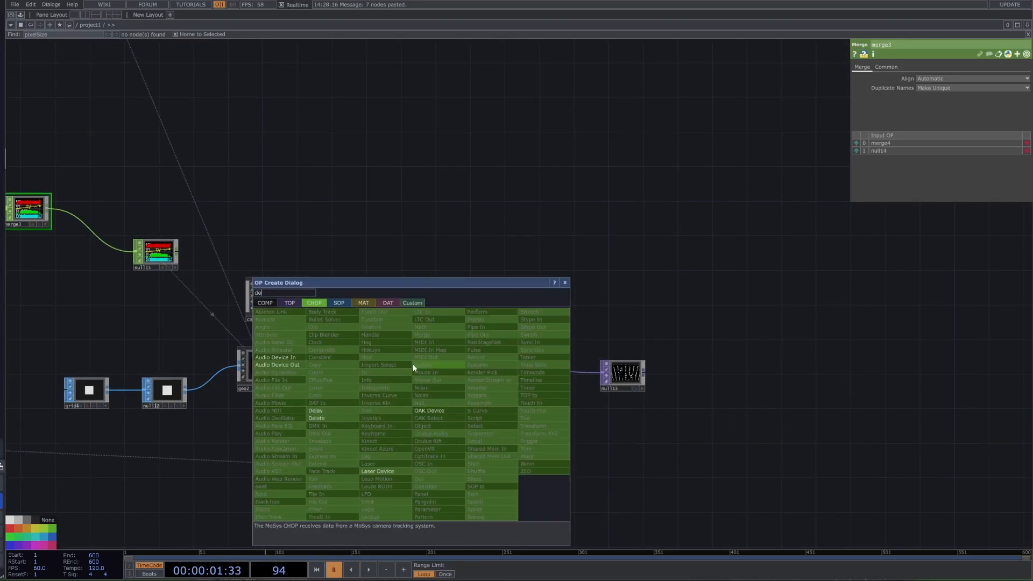
click(296, 305)
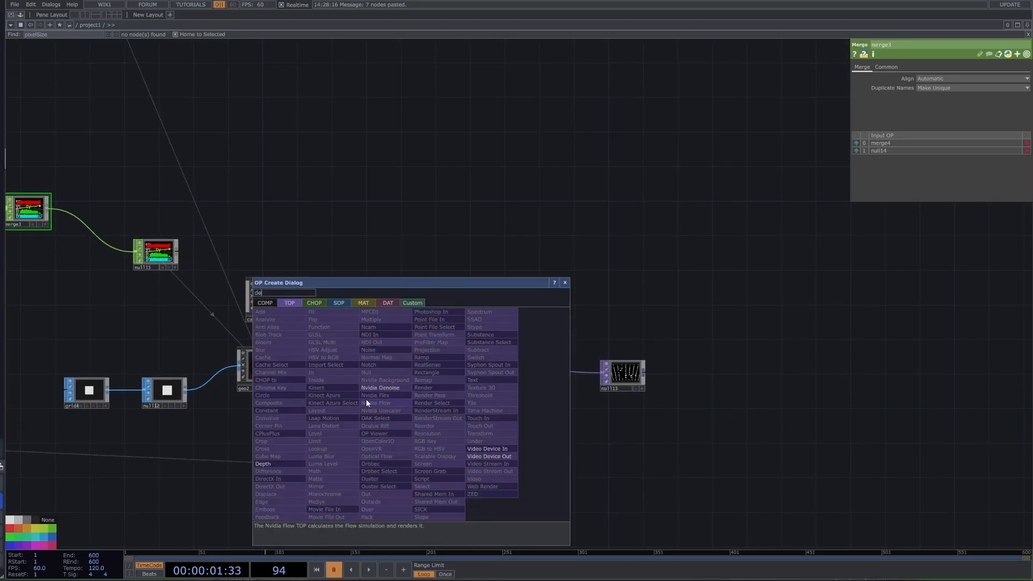
click(269, 463)
click(408, 438)
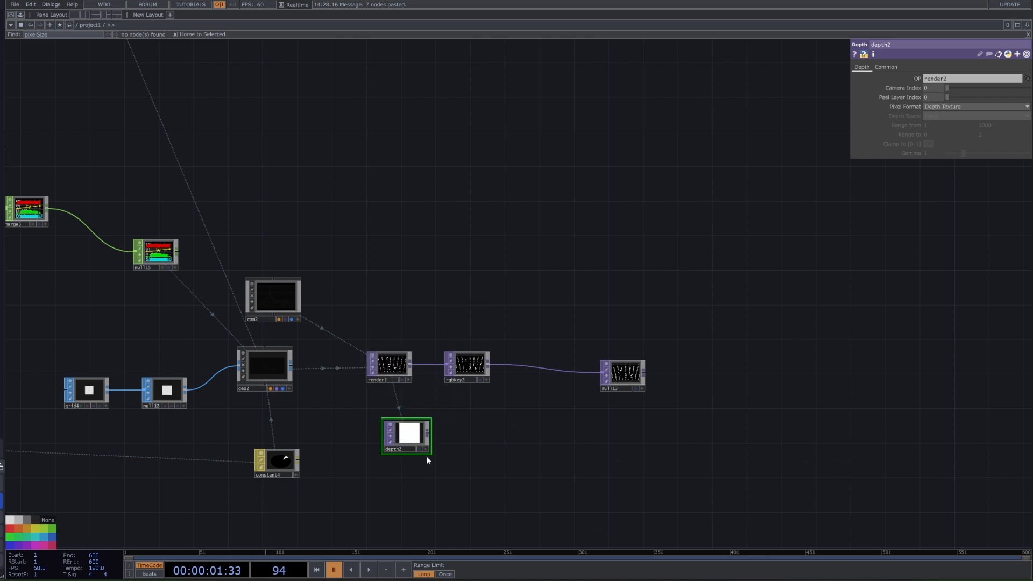
Move rgbkey2 and null13 farther along the chain to free space after render2, and align the depth node directly under render2
scroll(413, 432, up, 5)
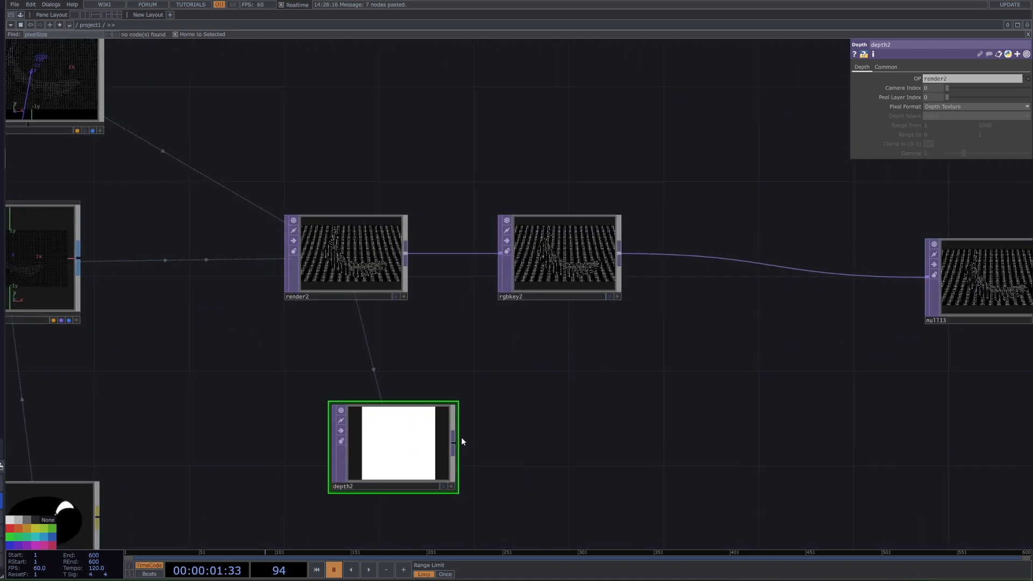
scroll(473, 425, down, 4)
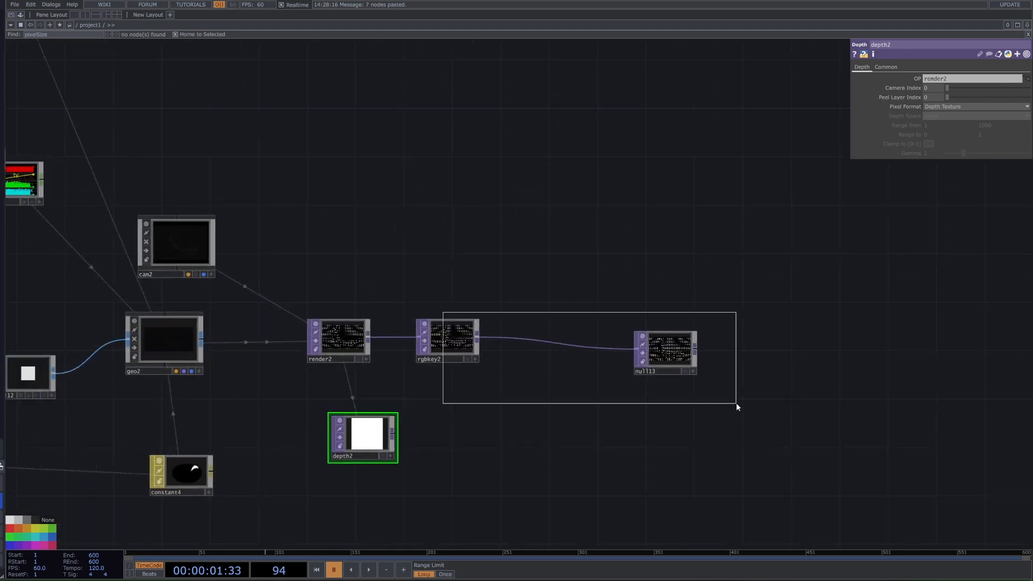
drag(736, 403, 736, 402)
drag(463, 341, 692, 342)
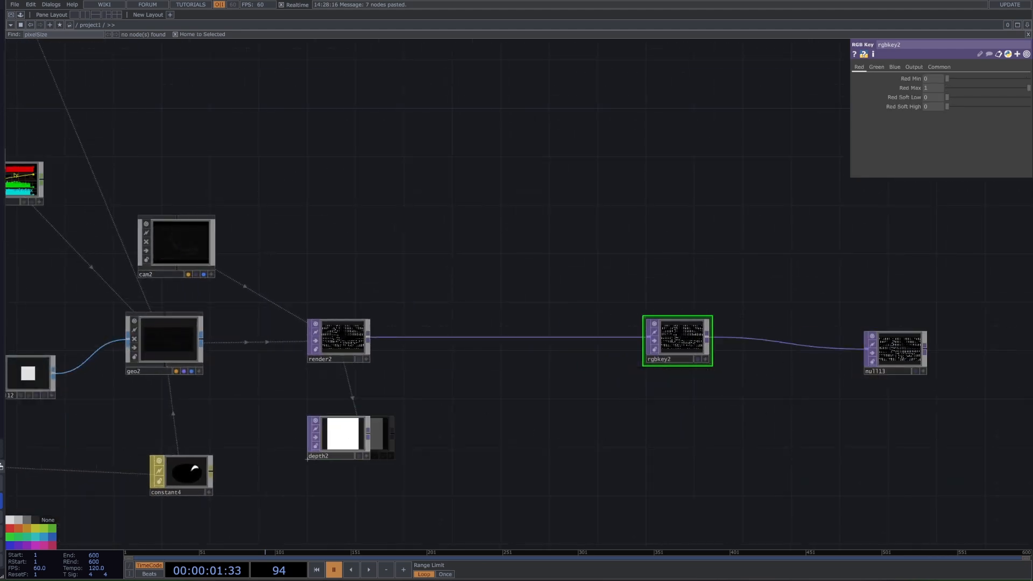
click(368, 334)
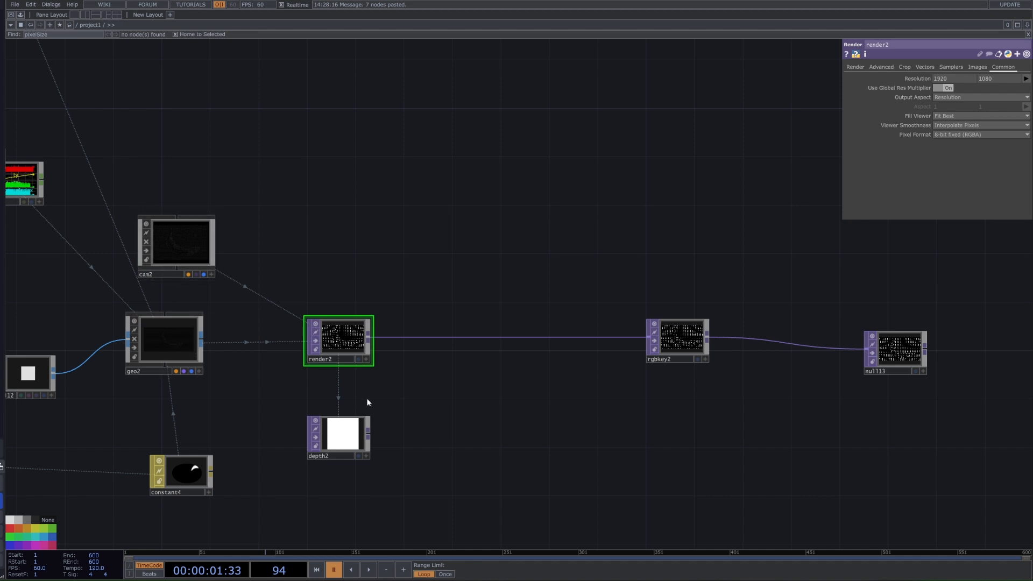
click(367, 439)
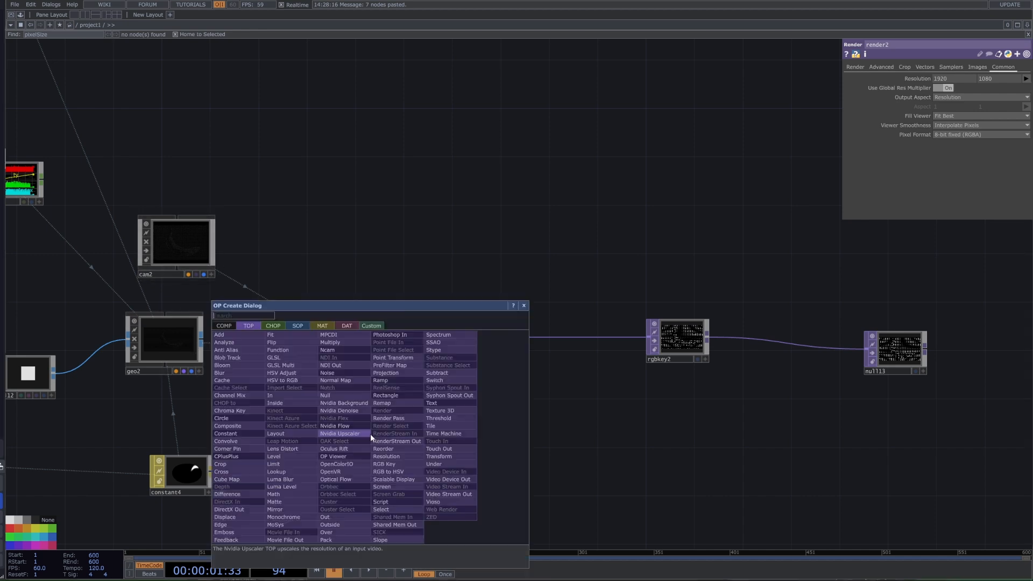
key(Escape)
click(429, 427)
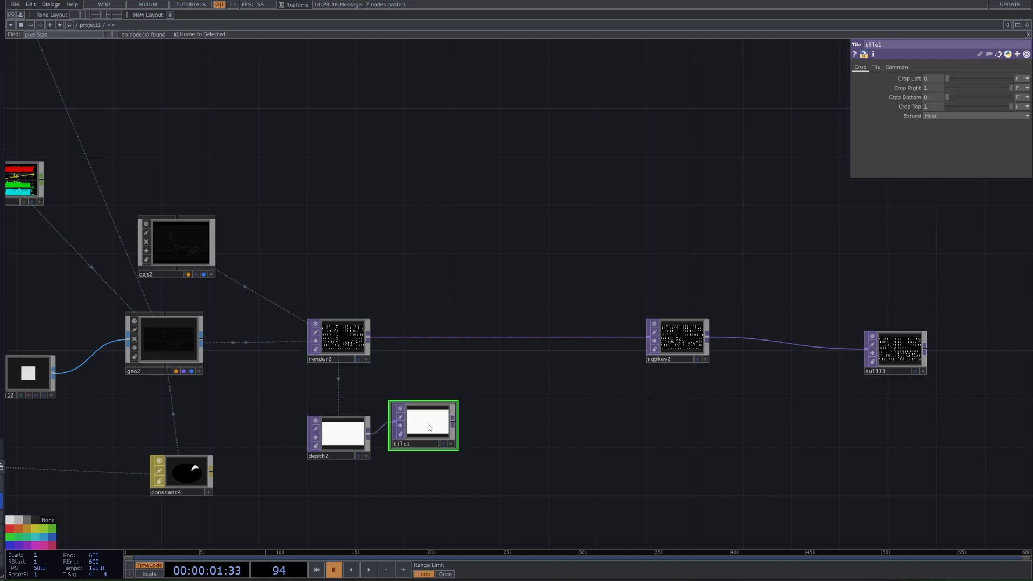
key(ctrl+z)
Add a Threshold TOP beside depth2, fed by depth2's output
right_click(372, 433)
click(441, 418)
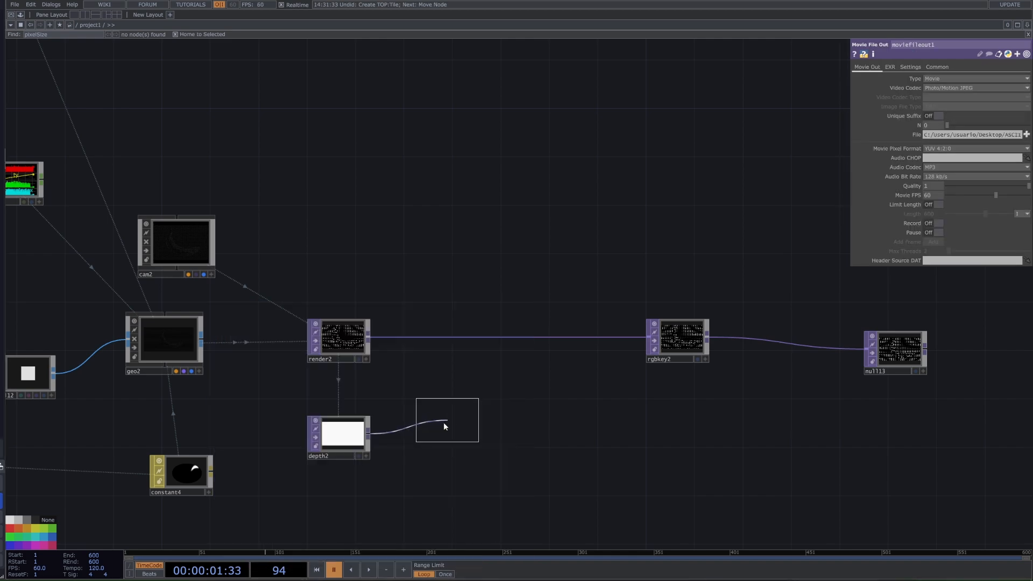
click(442, 430)
scroll(342, 431, up, 6)
drag(585, 466, 597, 433)
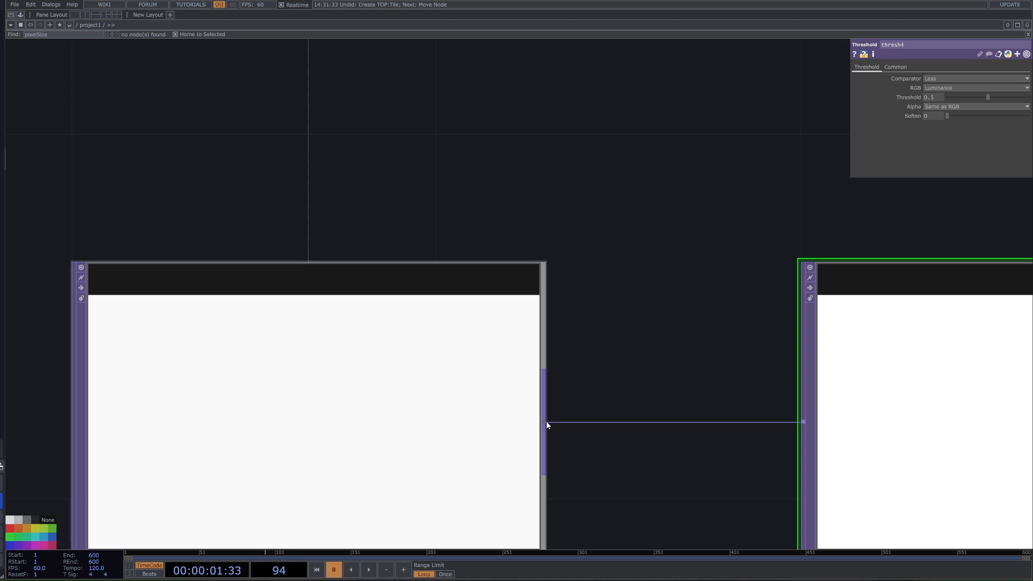
Set thresh4's Threshold to 0.977 and Soften to 0.0009 to turn the depth into a shaded banana mask
scroll(546, 424, down, 6)
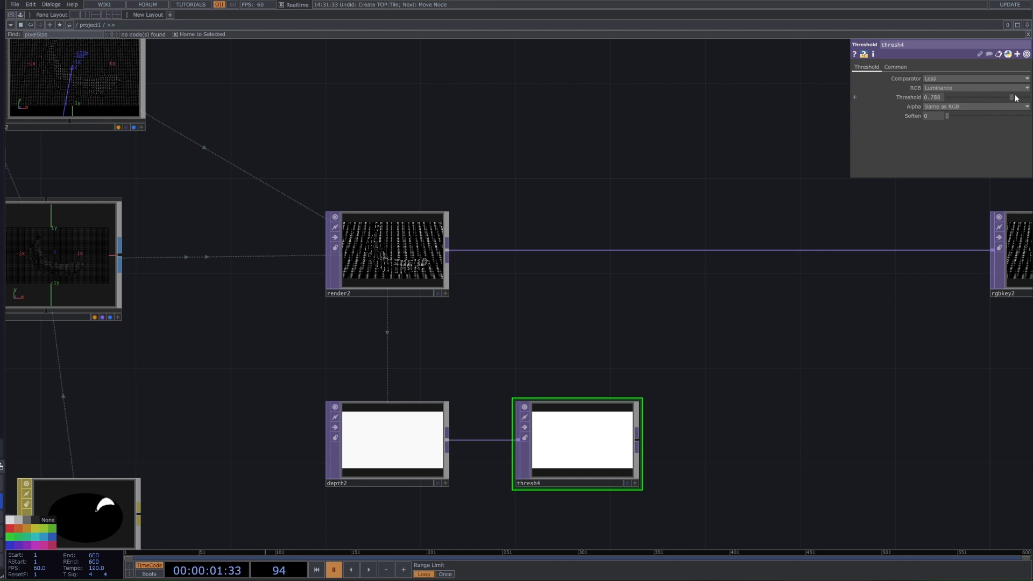
drag(1027, 101, 1029, 101)
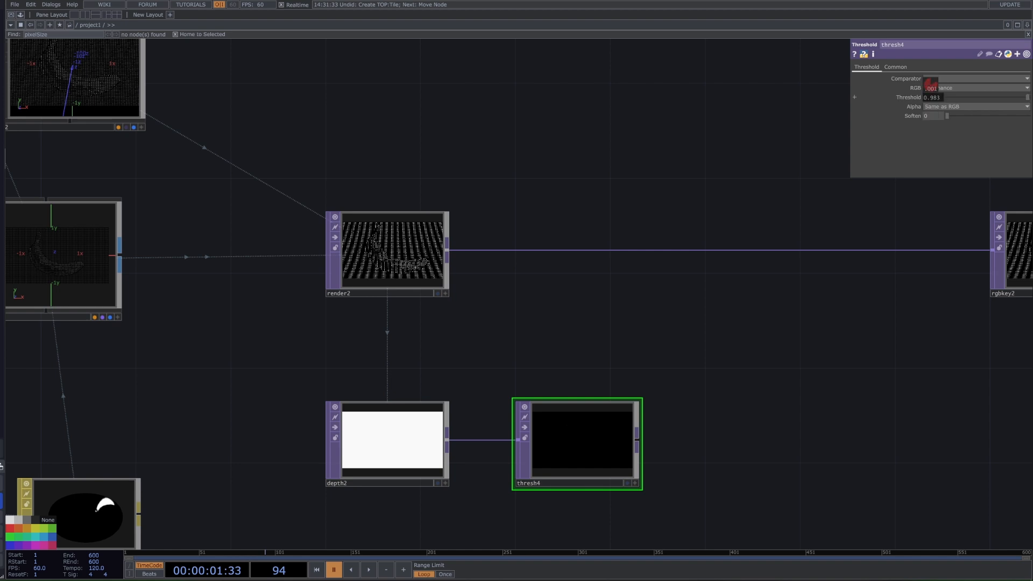
middle_drag(931, 85, 929, 85)
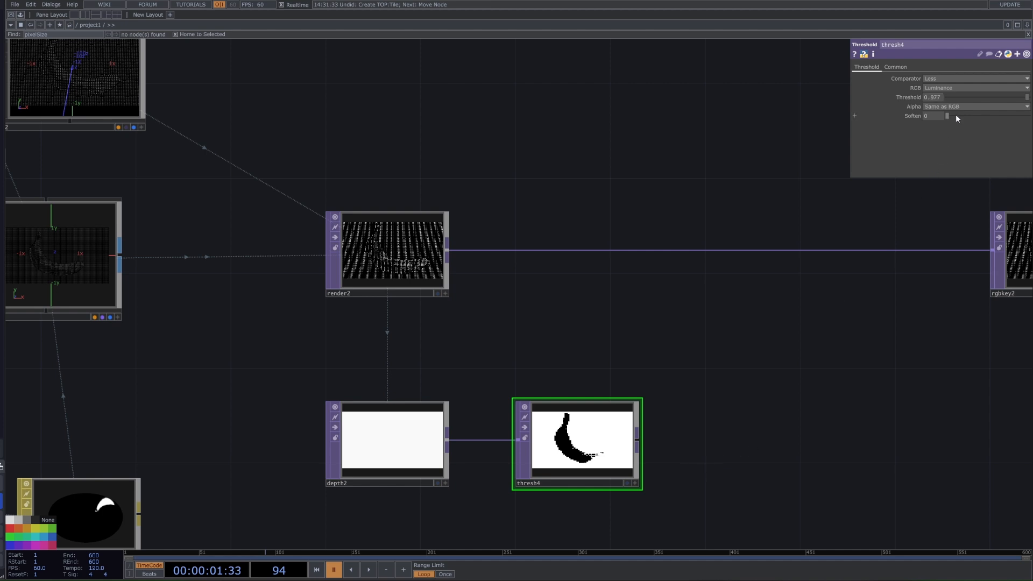
drag(957, 118, 945, 116)
mouse_move(934, 115)
middle_down()
mouse_move(936, 134)
mouse_move(932, 100)
middle_up()
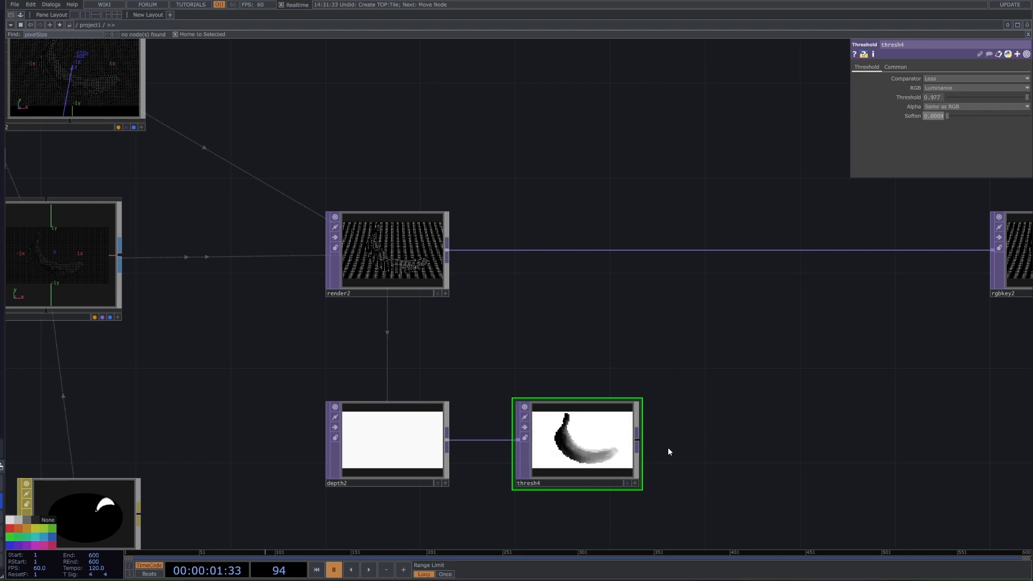
Insert a Luma Blur TOP into the connection between render2 and rgbkey2
drag(694, 435, 591, 450)
scroll(590, 450, down, 2)
drag(645, 410, 641, 470)
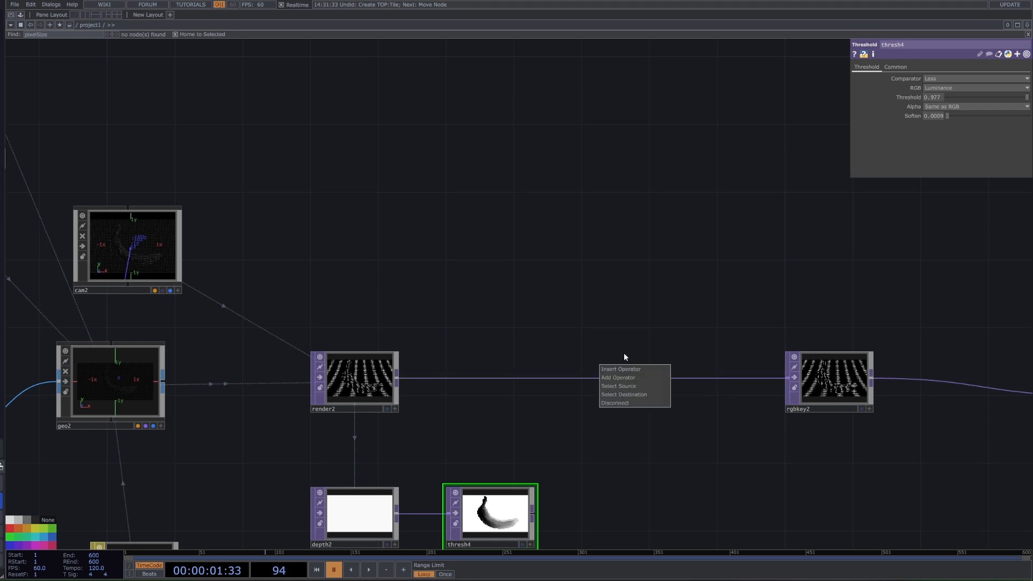
click(622, 370)
text(lum)
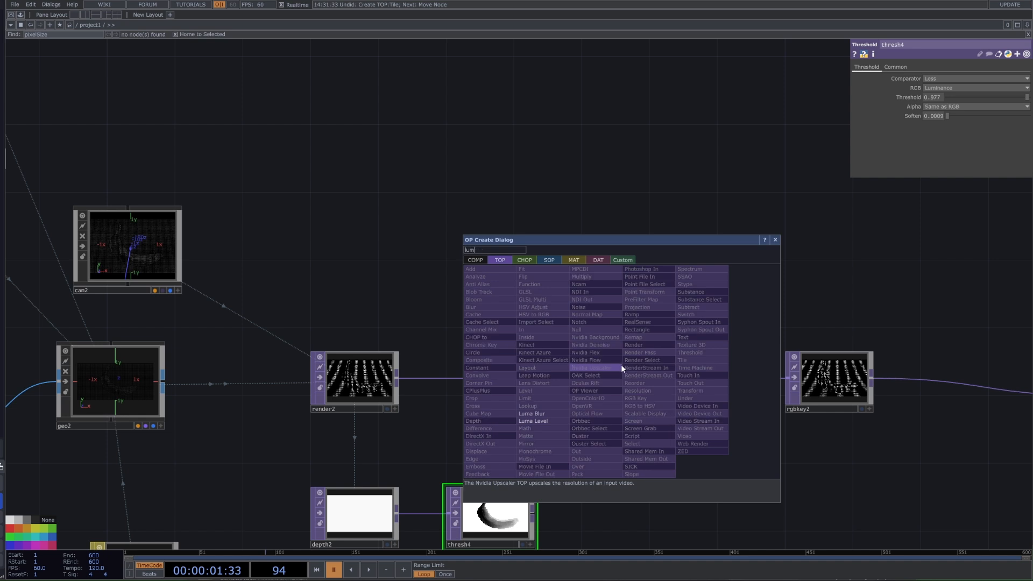
click(536, 413)
click(596, 362)
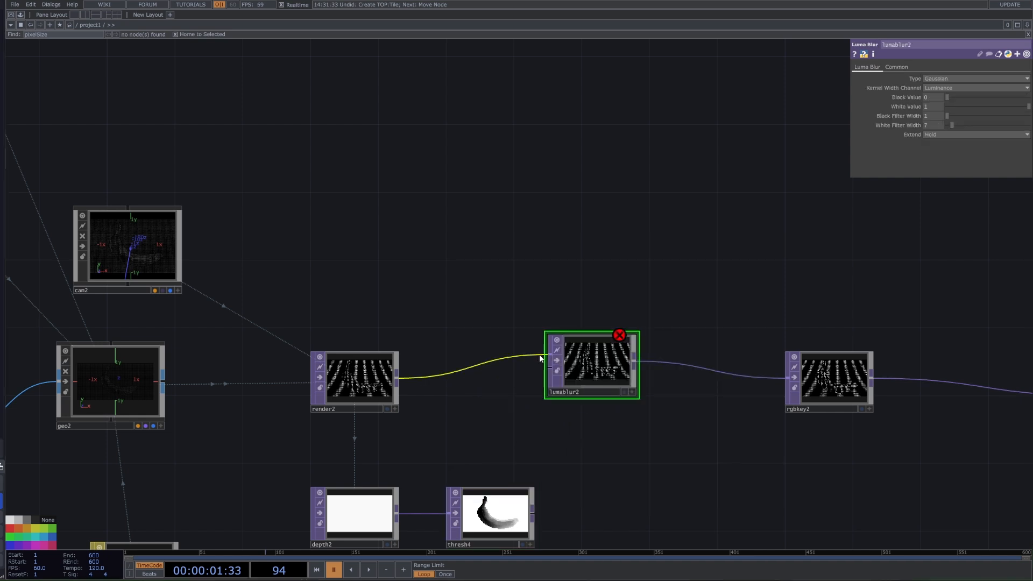
Line up lumablur2 with the render chain and connect thresh4 to its second input
drag(579, 370, 596, 386)
drag(561, 468, 562, 457)
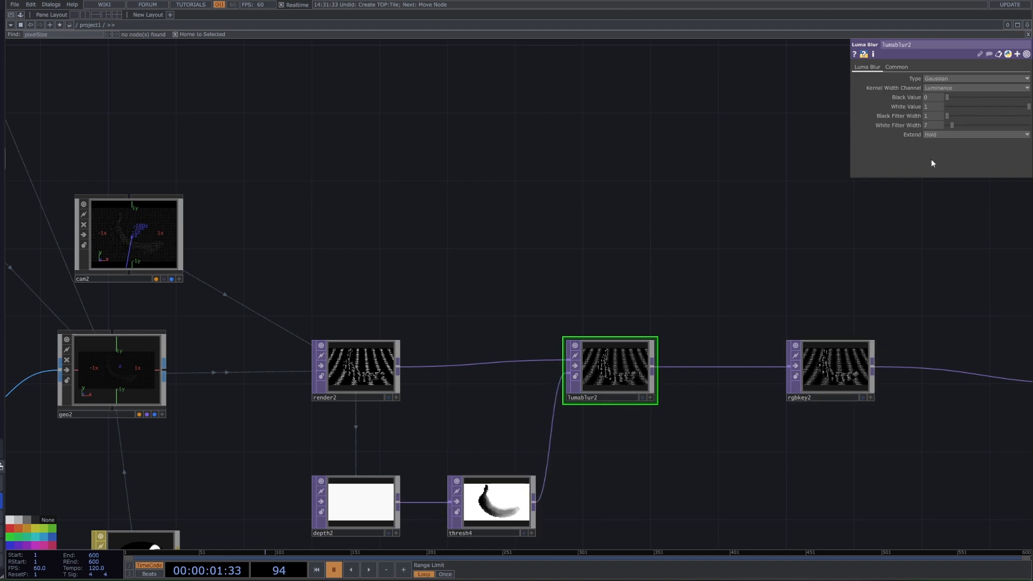
scroll(489, 503, up, 6)
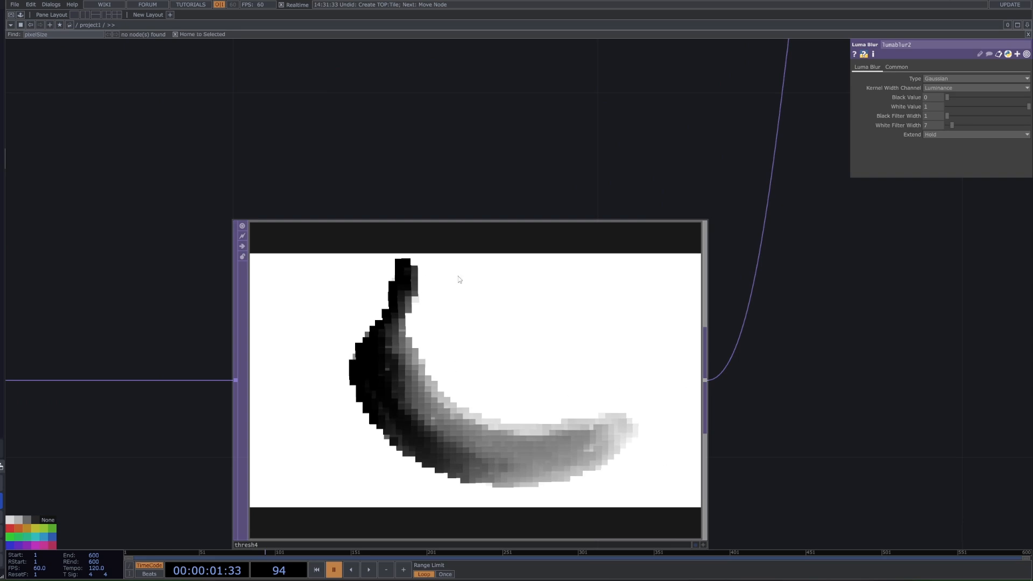
scroll(624, 328, down, 4)
scroll(485, 358, down, 5)
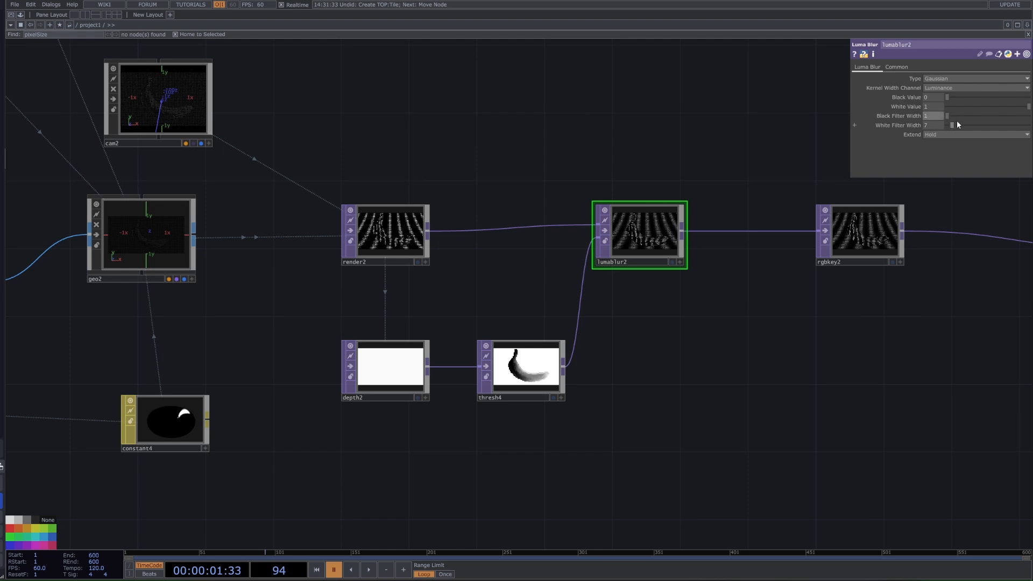
Set lumablur2's White Filter Width to 15 and show null13's image as the network background
click(894, 263)
drag(888, 278, 543, 316)
click(549, 300)
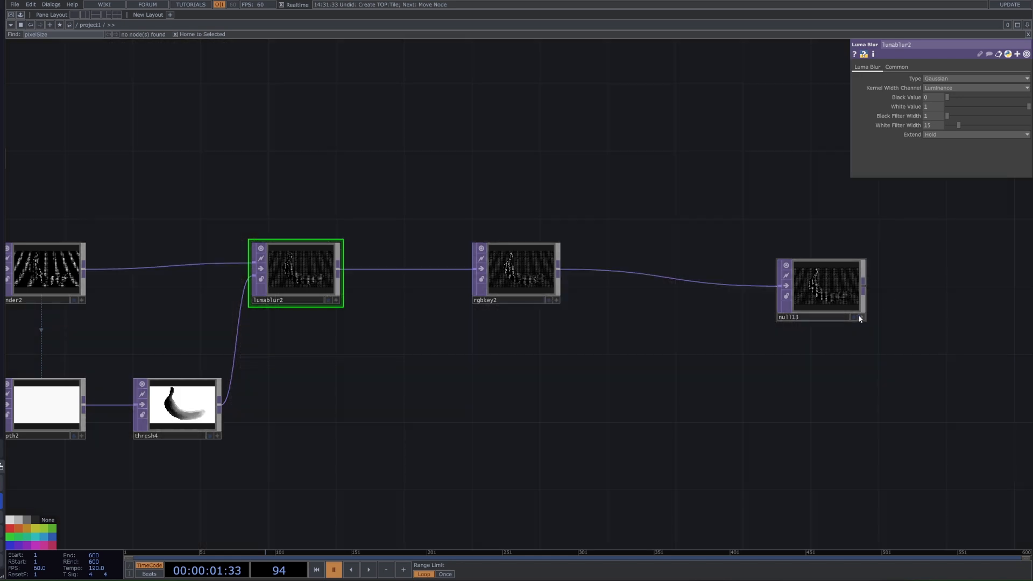
click(855, 317)
drag(468, 335, 517, 437)
scroll(517, 437, down, 3)
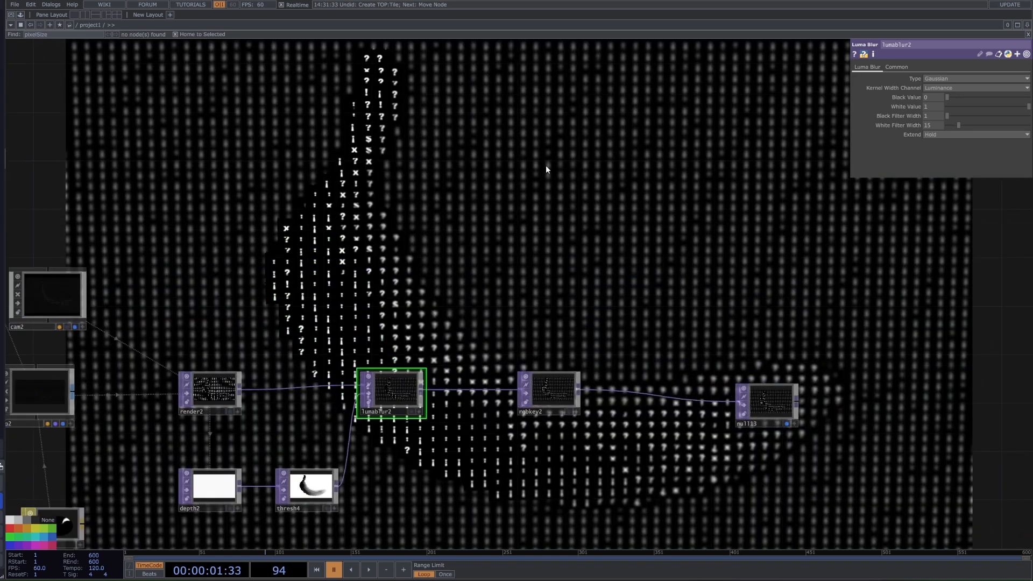
Set lumablur2's Extend to Mirror and White Filter Width to 9, and restart the timeline playback
drag(804, 268, 674, 288)
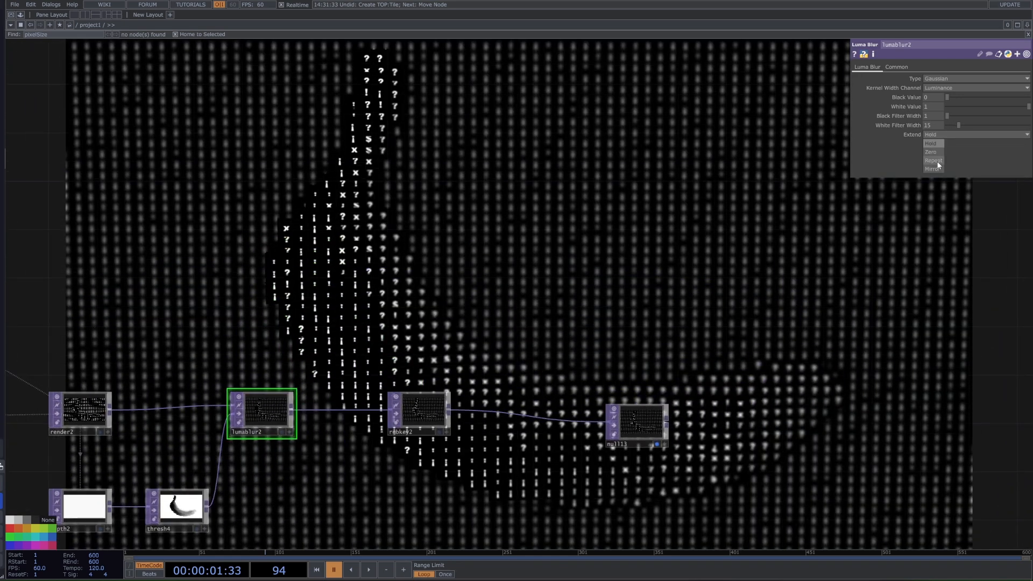
drag(960, 128, 955, 128)
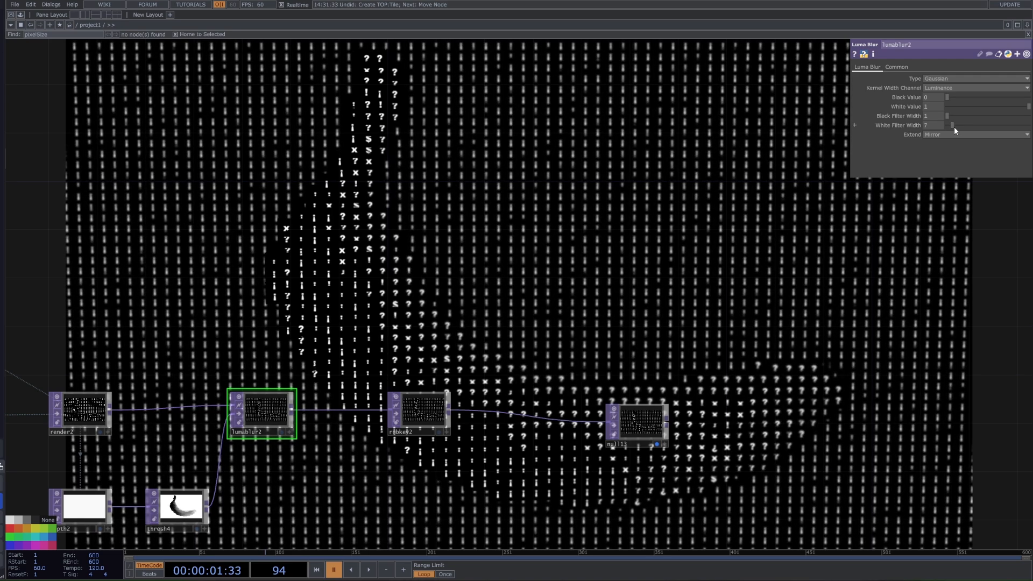
drag(622, 346, 516, 396)
key(space)
scroll(493, 353, down, 3)
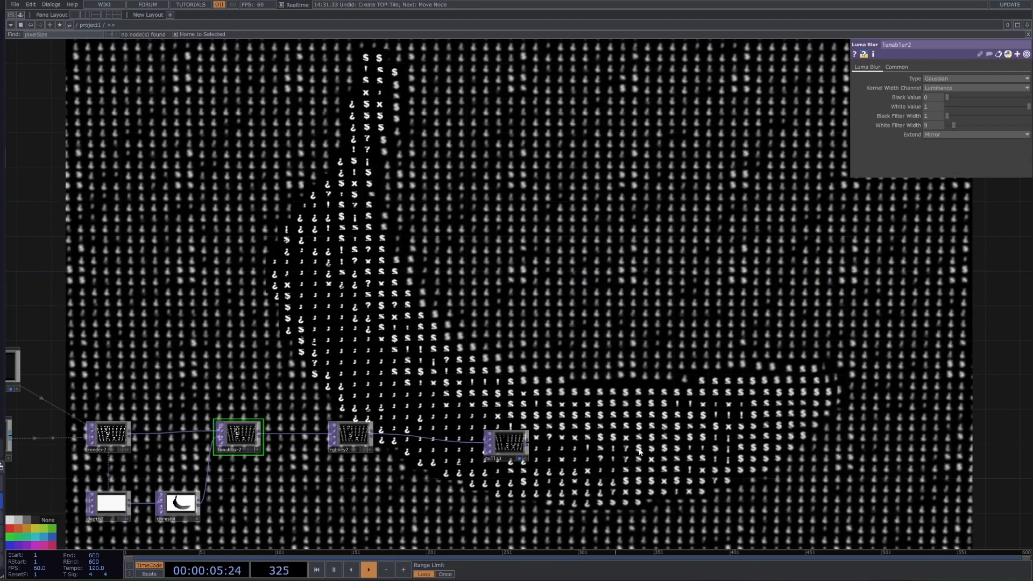
drag(640, 451, 720, 383)
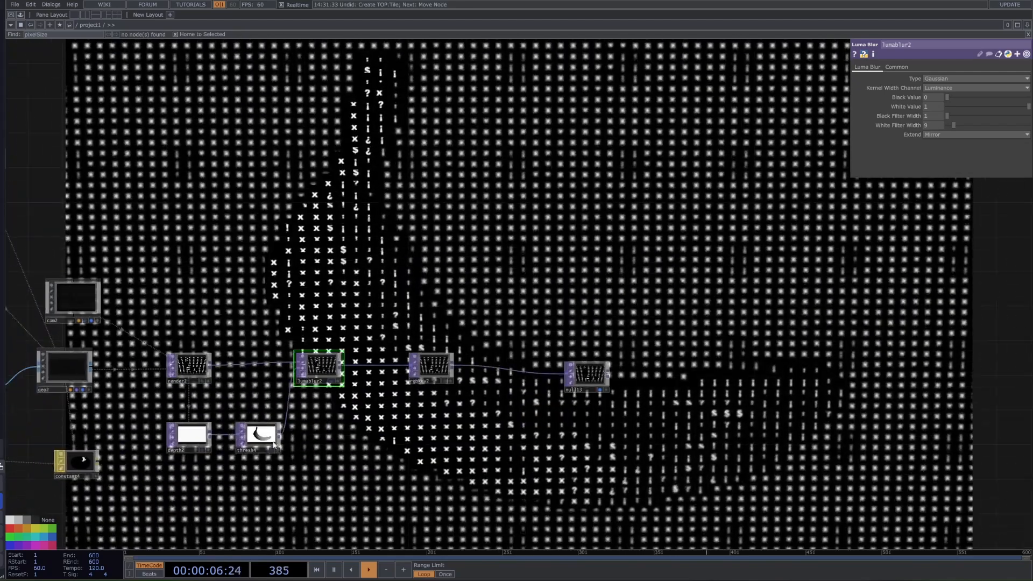
Inspect thresh4's settings and review the upper and lower networks while the blurred banana characters play in the background
scroll(271, 441, up, 3)
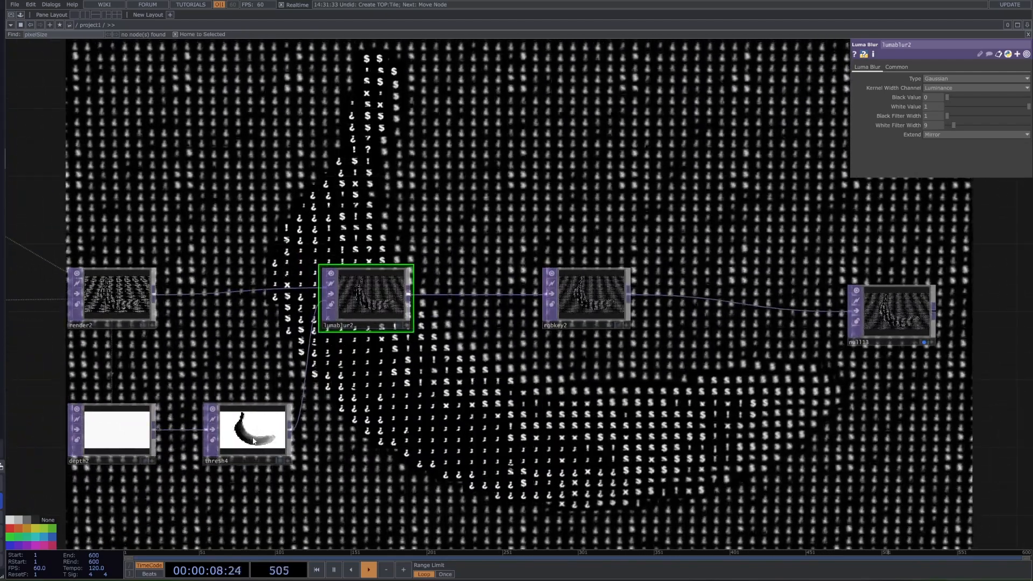
click(245, 452)
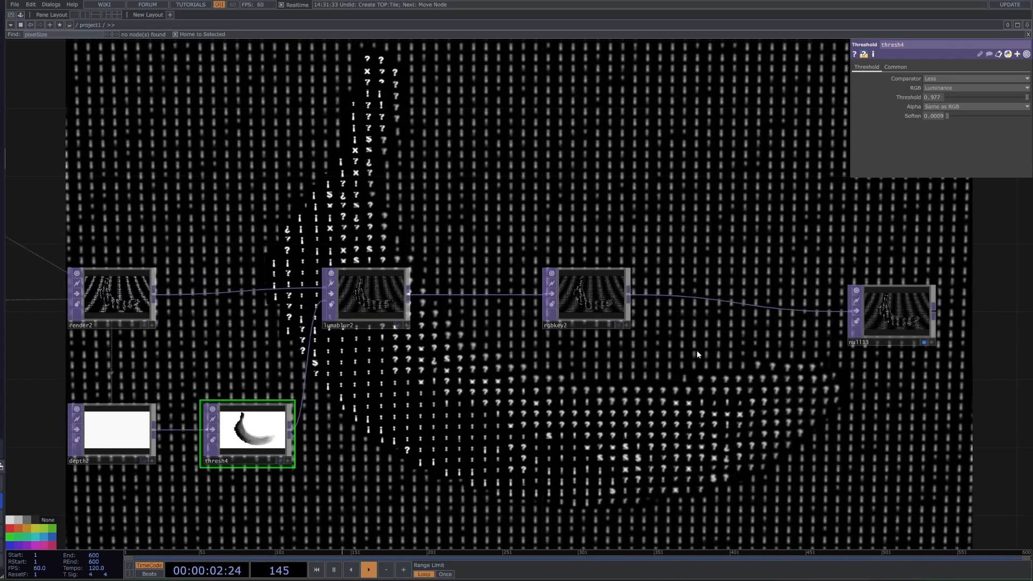
scroll(694, 356, down, 2)
scroll(683, 396, down, 2)
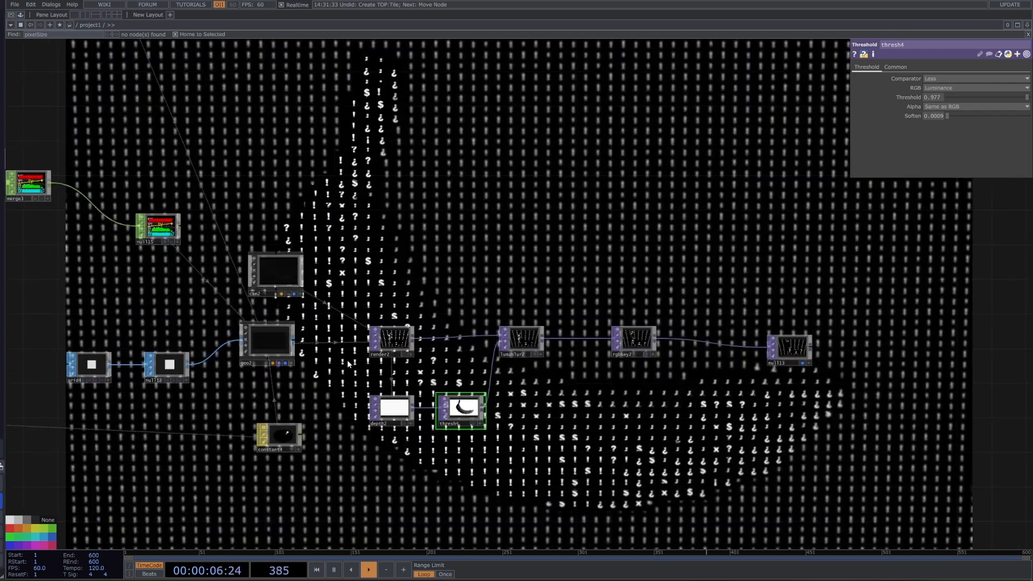
scroll(565, 368, down, 2)
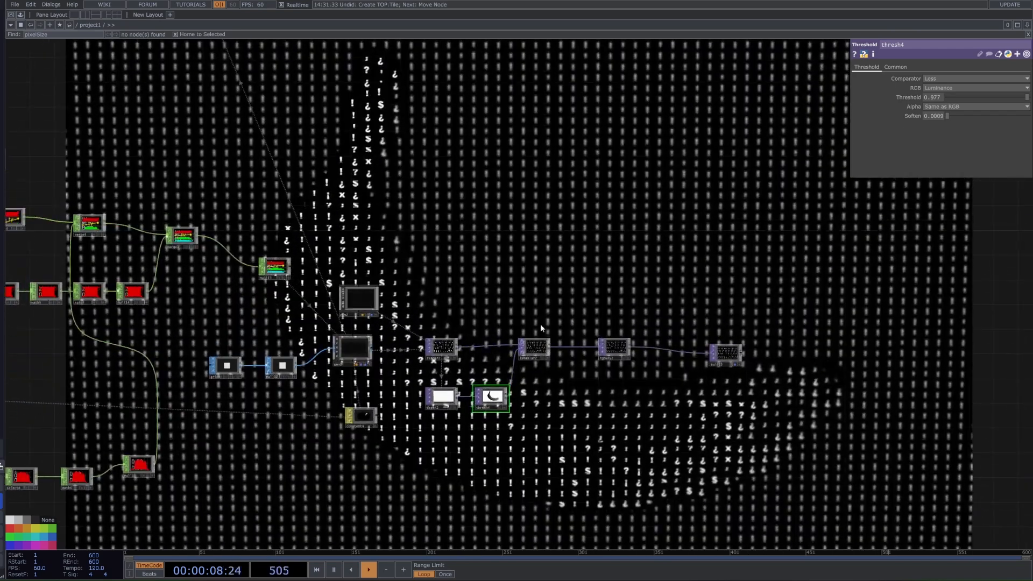
scroll(541, 324, down, 2)
scroll(533, 509, down, 4)
scroll(365, 207, up, 4)
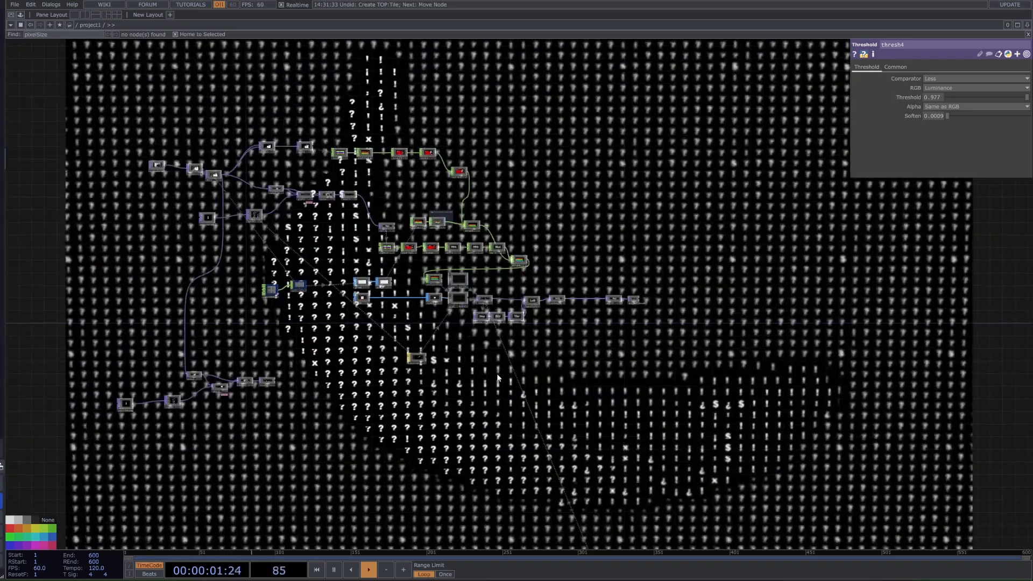
drag(561, 416, 558, 318)
scroll(557, 318, down, 2)
drag(624, 442, 537, 320)
scroll(533, 323, up, 5)
drag(605, 368, 535, 318)
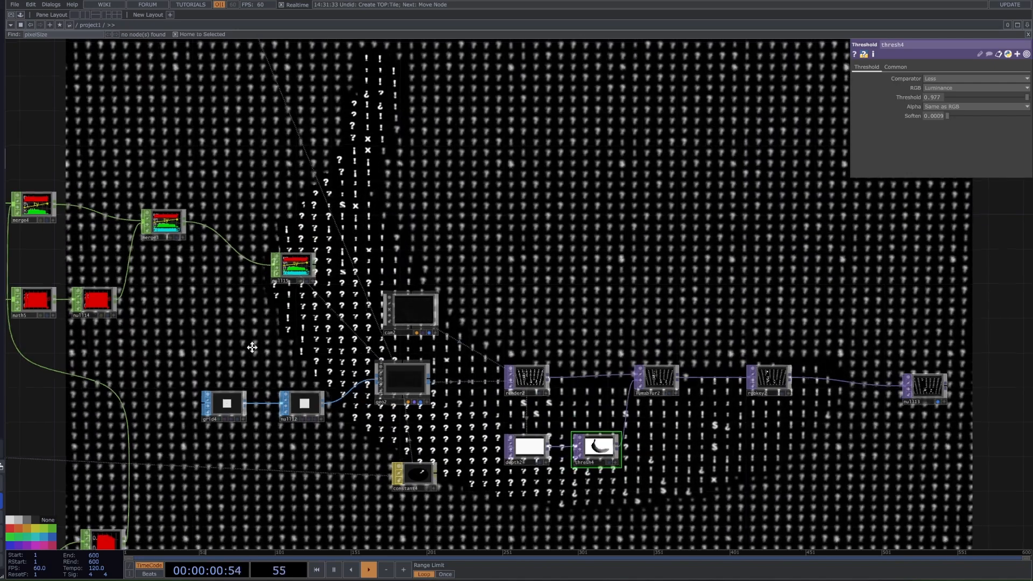
Set the Background Alpha of the yourchoise2 text to 0
scroll(332, 389, down, 3)
drag(334, 390, 599, 341)
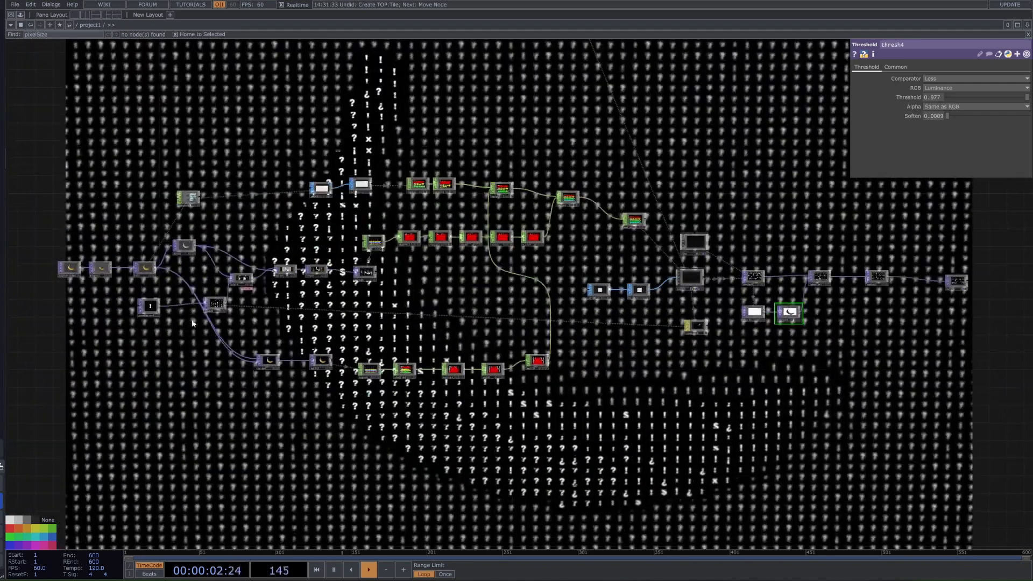
scroll(148, 307, up, 2)
click(148, 305)
click(892, 67)
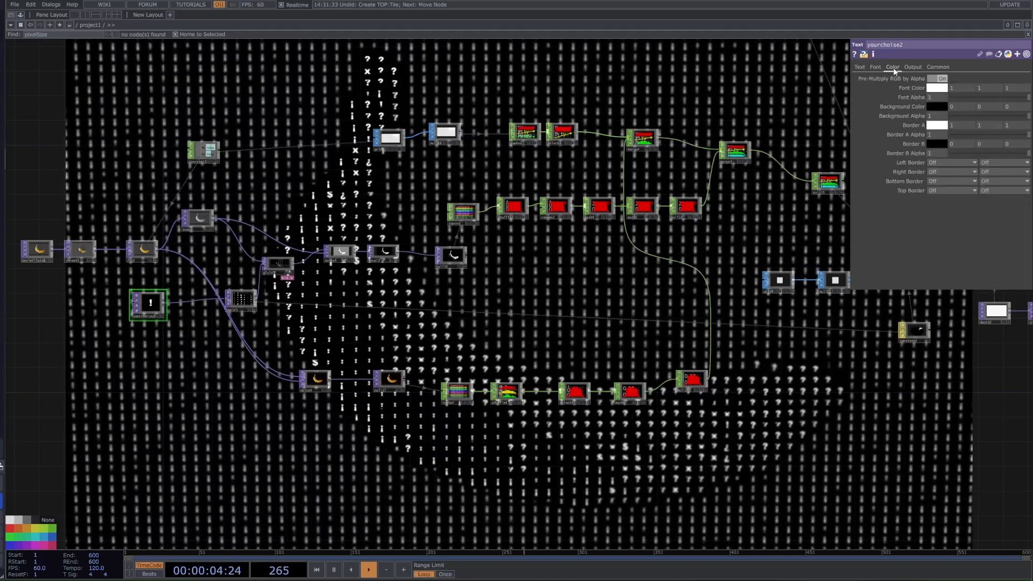
drag(975, 115, 873, 150)
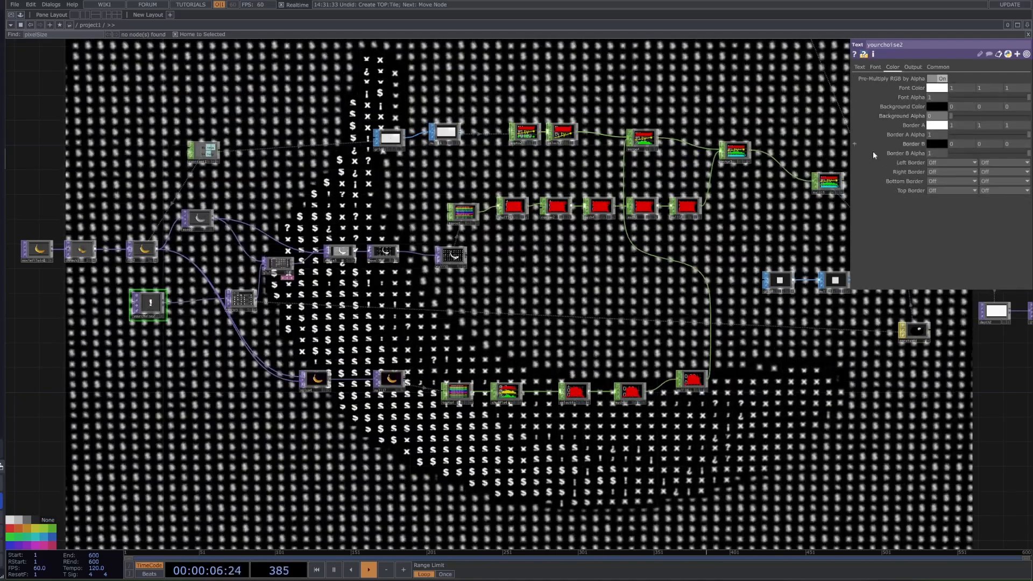
Examine how the transparent text background affects the lower network, from the text and tile nodes through to render2, lumablur2 and rgbkey2
scroll(146, 303, up, 2)
scroll(148, 305, up, 1)
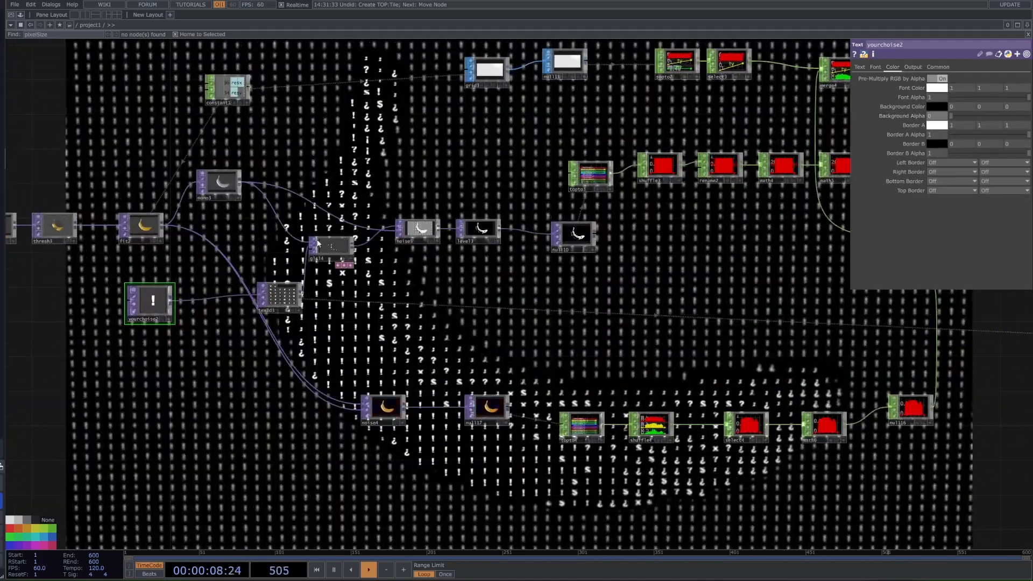
drag(702, 342, 161, 310)
drag(457, 253, 172, 245)
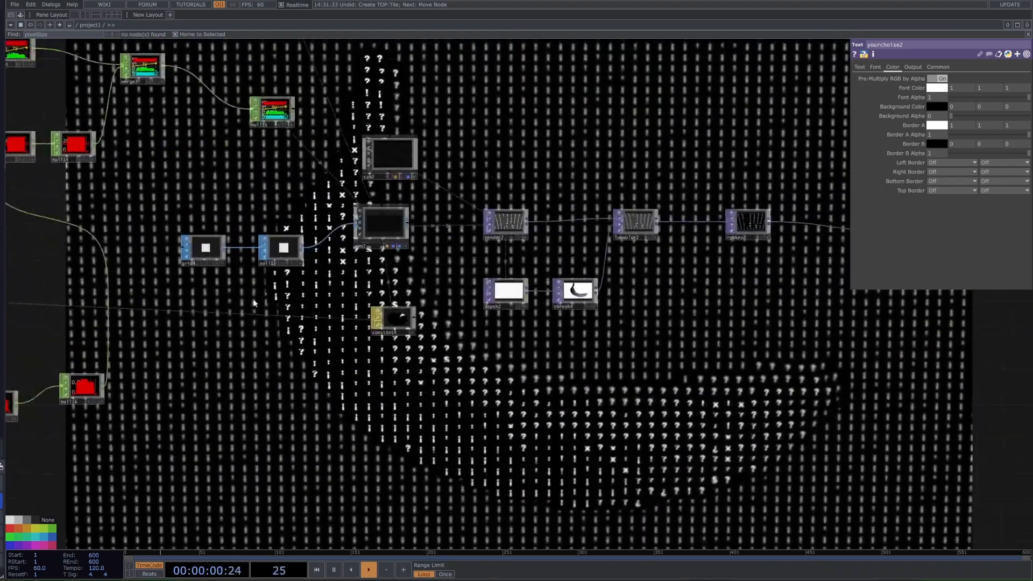
scroll(376, 232, up, 4)
scroll(376, 237, up, 3)
scroll(353, 278, down, 5)
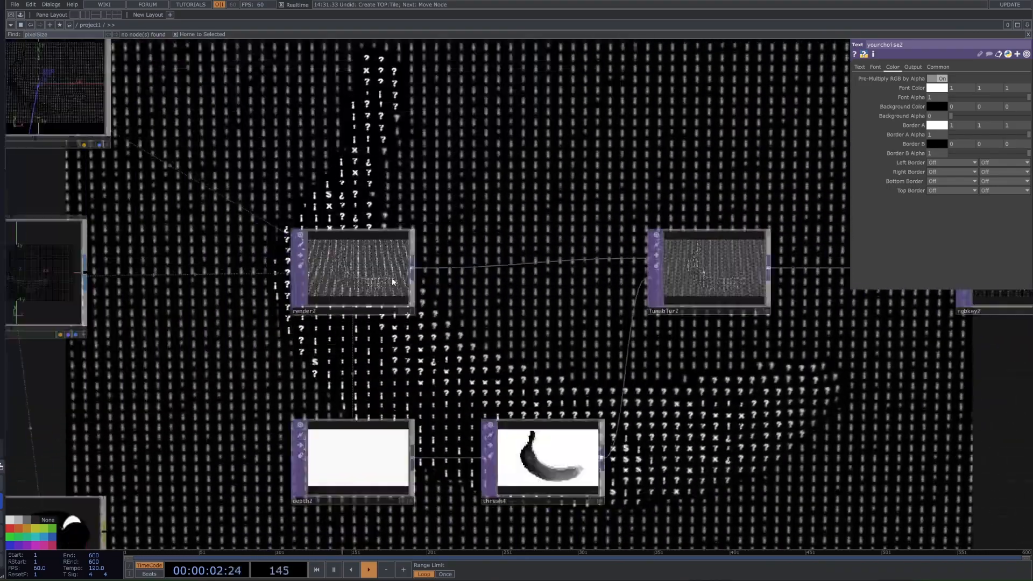
drag(377, 302, 231, 301)
scroll(232, 319, down, 2)
drag(473, 242, 450, 246)
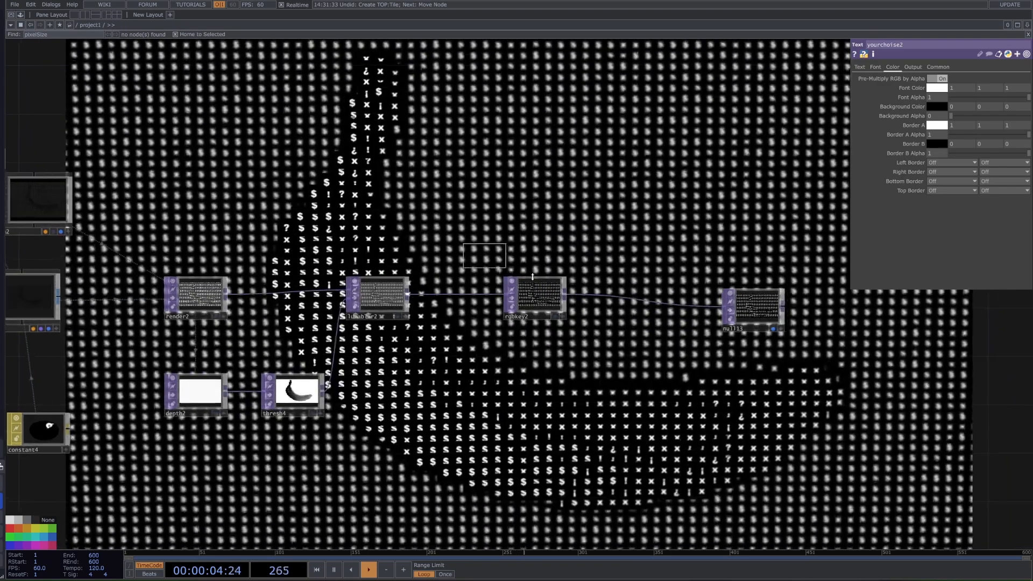
Insert the ImageFilters feedback component between lumablur2 and a shifted rgbkey2, and lower its Dry / Wet Mix to about 0.8
click(535, 295)
drag(535, 295, 669, 295)
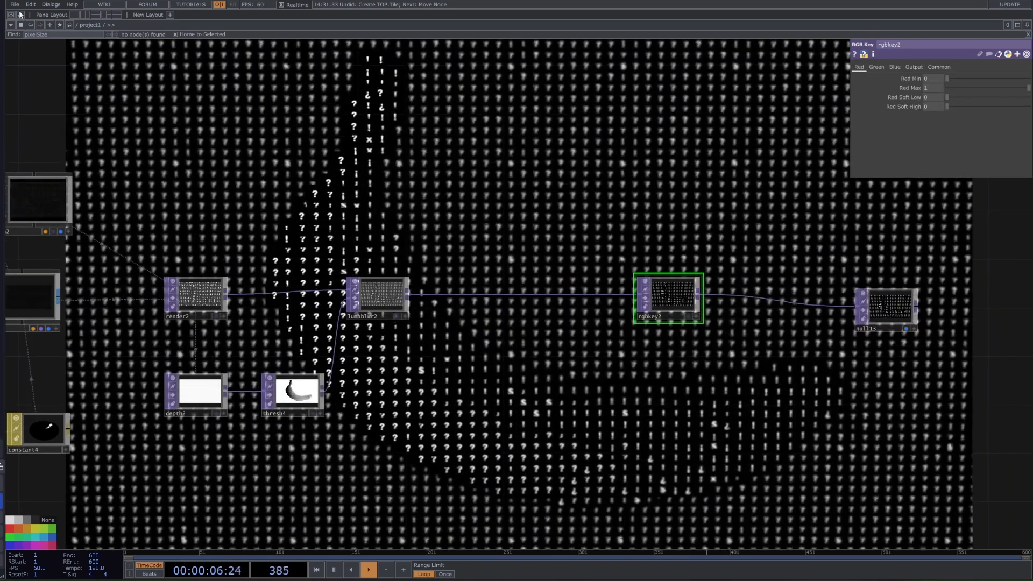
click(21, 14)
click(40, 51)
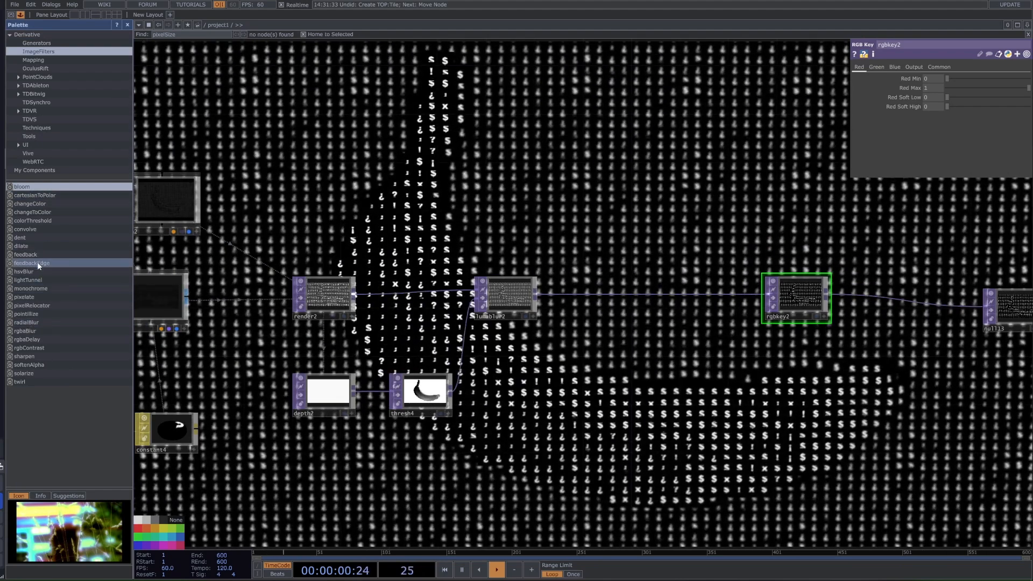
click(33, 254)
drag(577, 342, 581, 331)
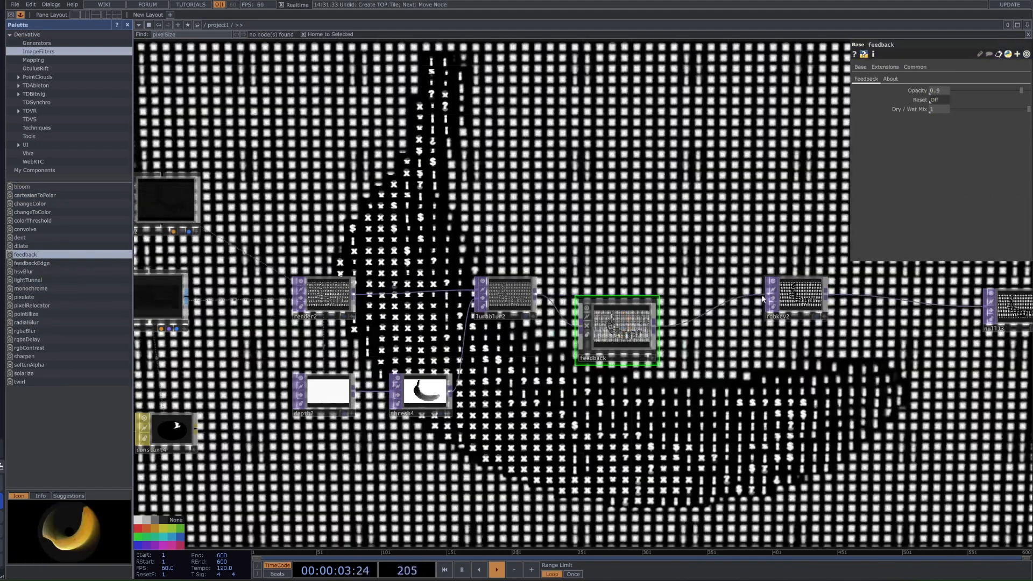
drag(679, 210, 424, 329)
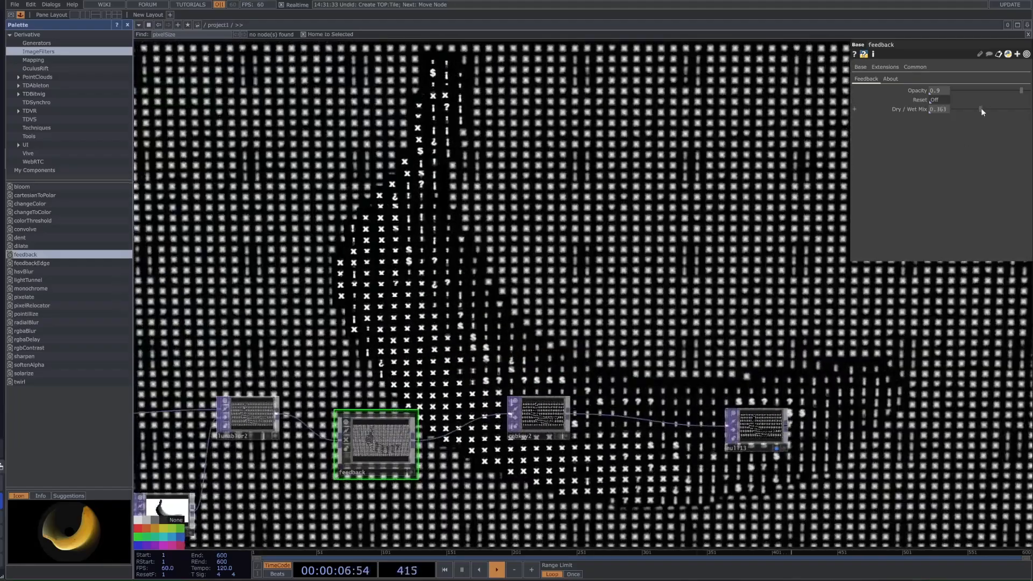
mouse_move(1029, 109)
mouse_down()
mouse_move(1005, 113)
mouse_move(1013, 110)
mouse_up()
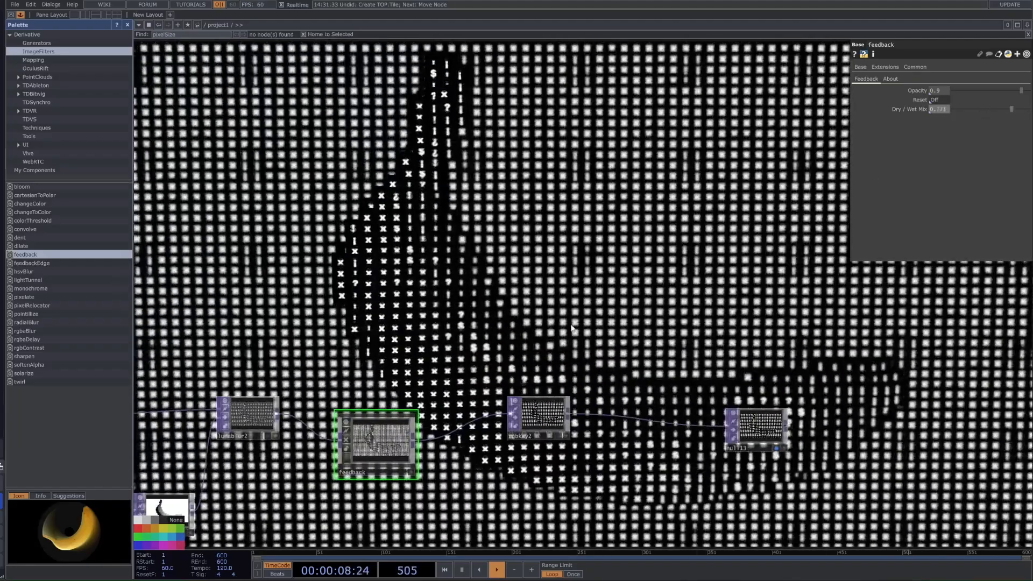
Set lumablur2's White Filter Width to 4 and review the complete lower network
scroll(570, 358, down, 5)
click(406, 385)
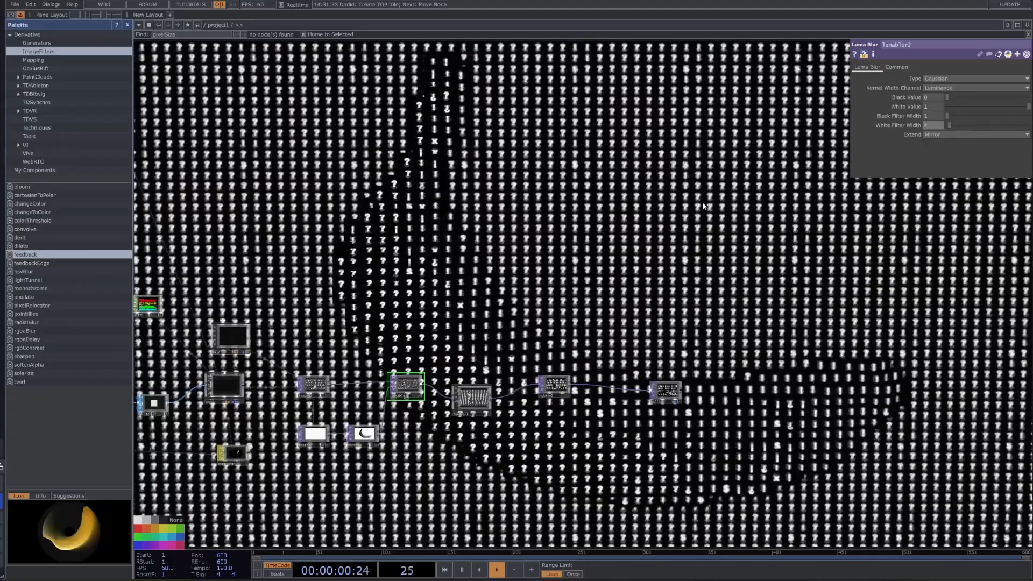
scroll(544, 266, down, 3)
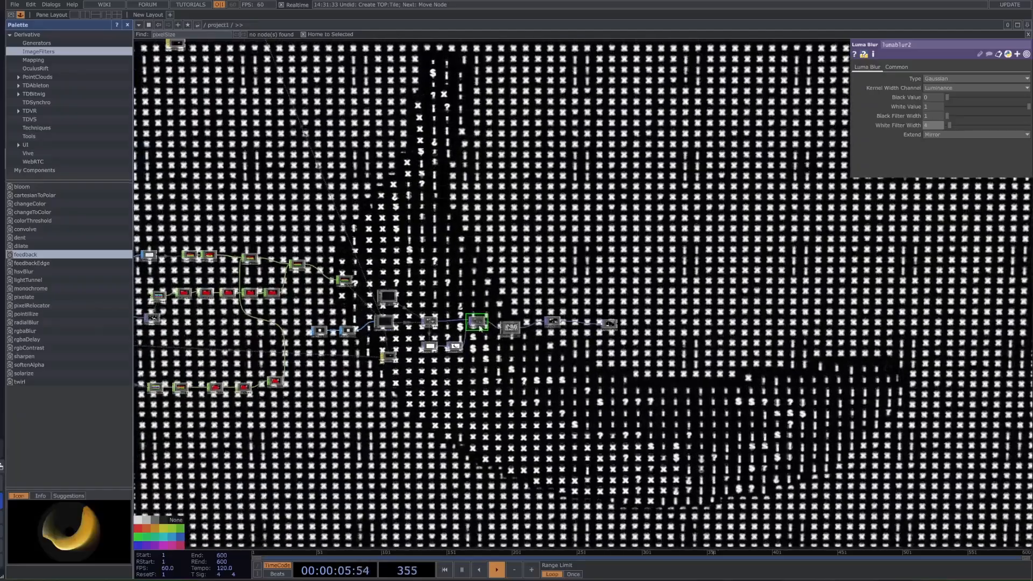
drag(469, 282, 616, 297)
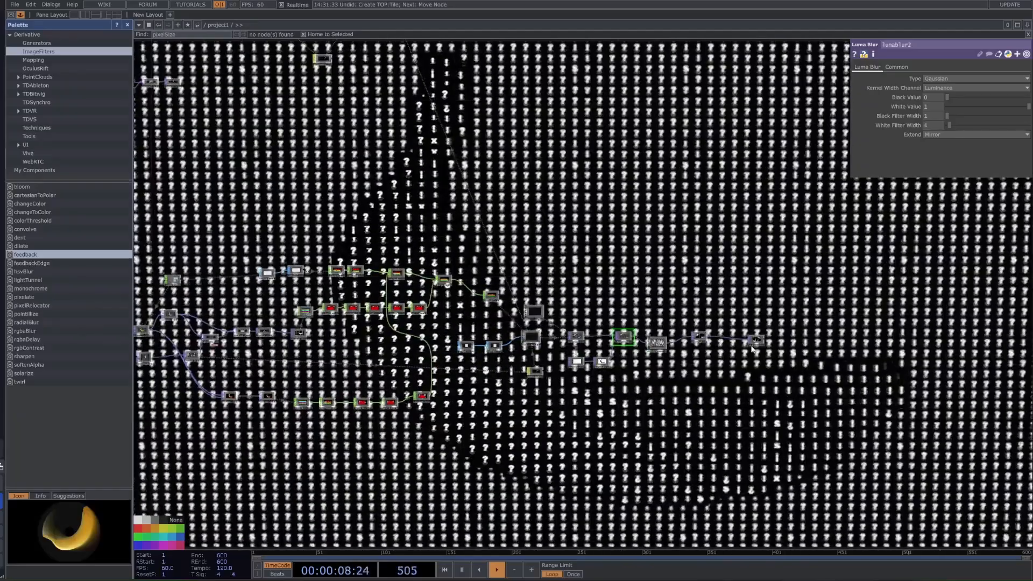
scroll(753, 350, up, 2)
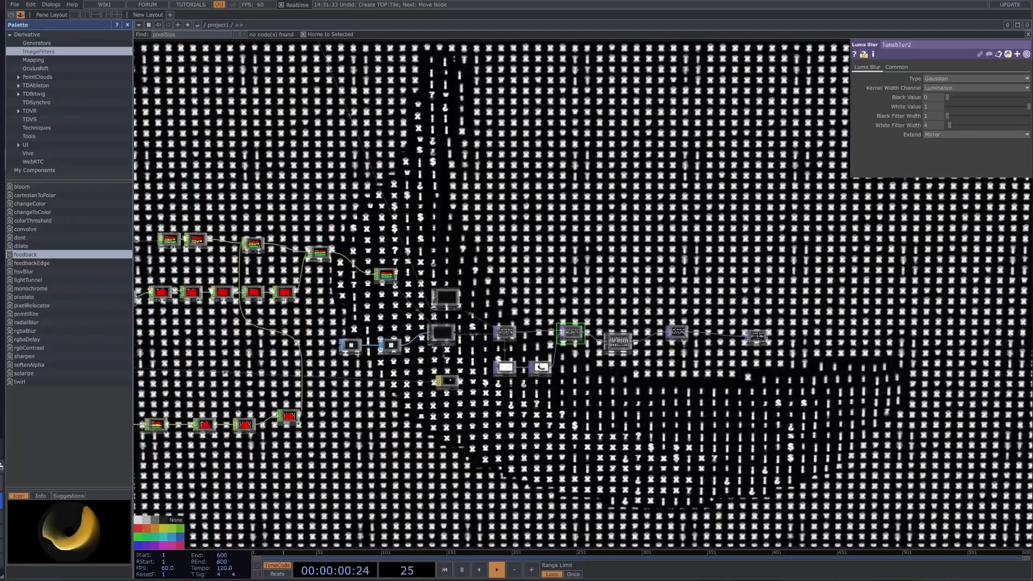